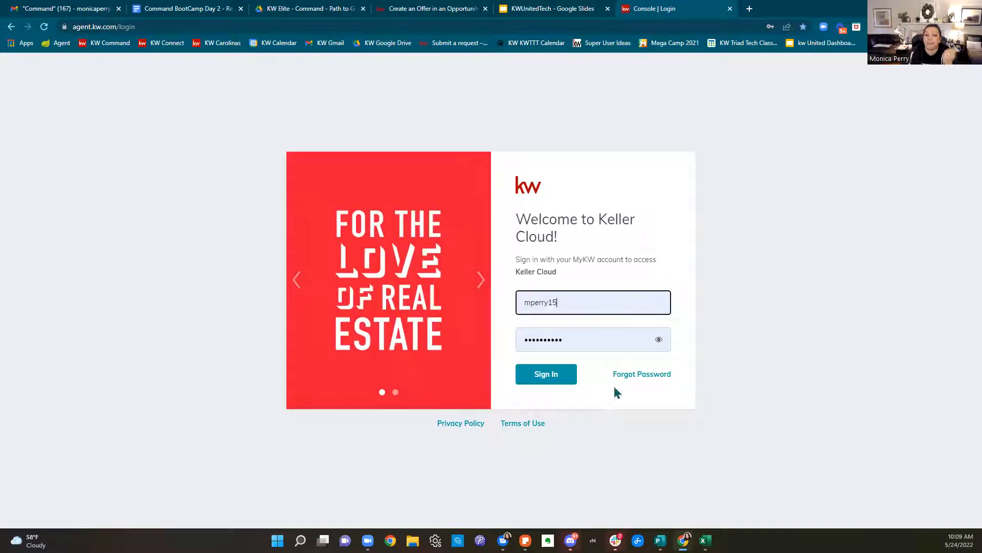
Sign in to the Keller Cloud account with the pre-filled credentials
click(574, 378)
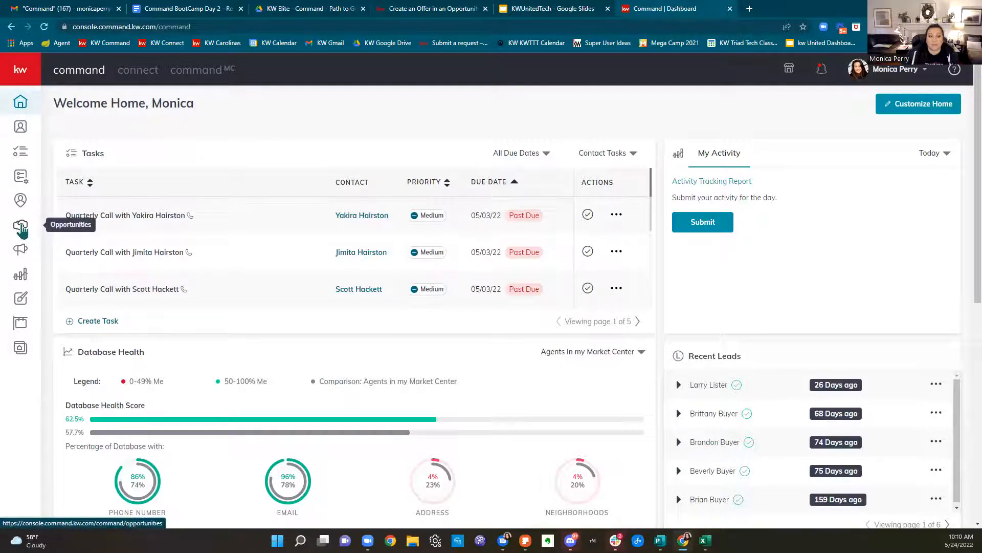
Go to the Opportunities pipeline from the left sidebar
click(21, 229)
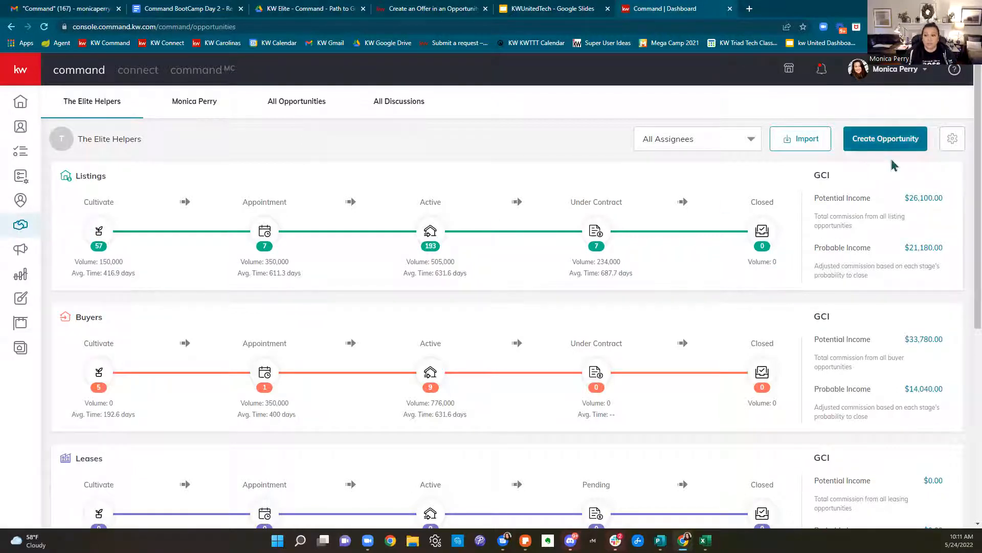
click(905, 148)
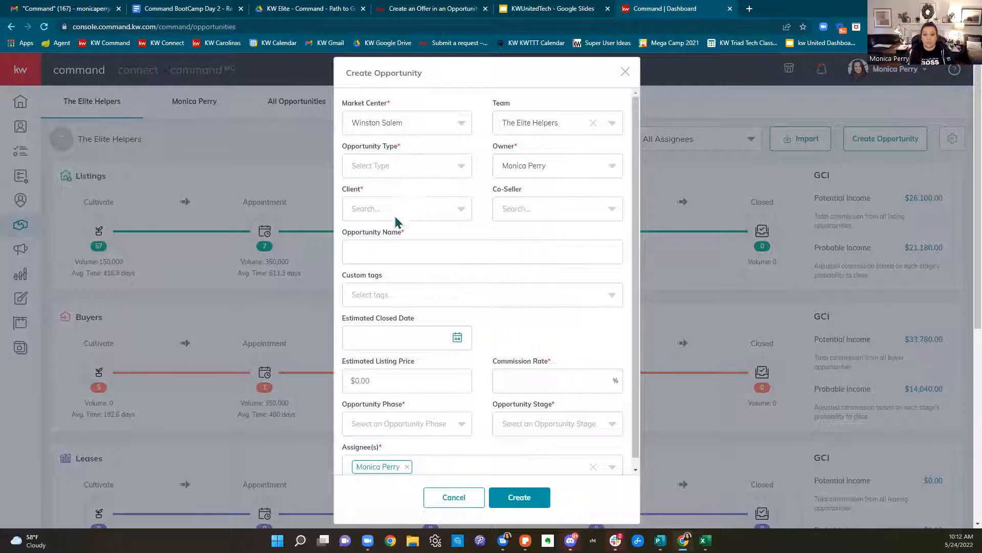
click(382, 207)
text(dakota)
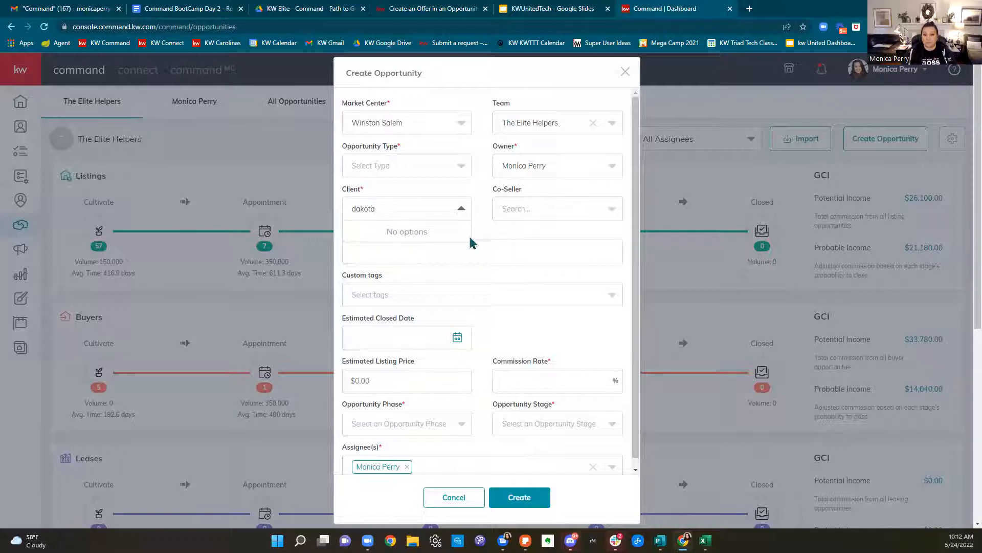
click(626, 72)
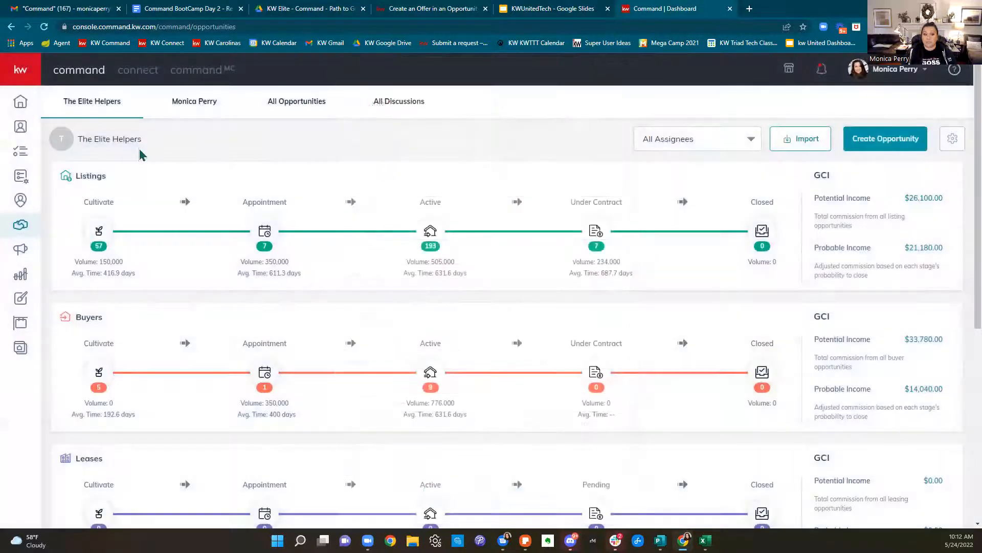
Search Contacts for the buyer client, select the record, and choose Change Account from bulk actions
click(18, 128)
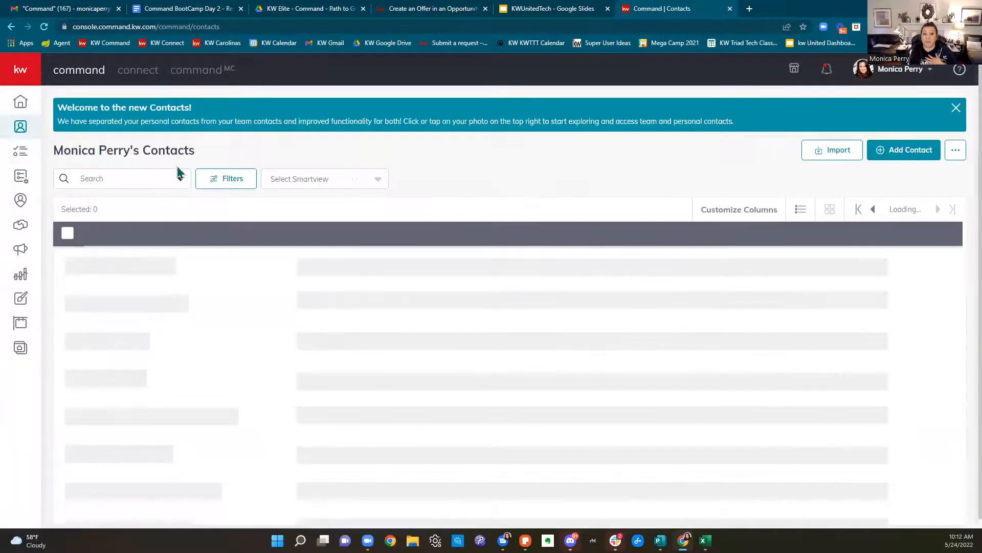
click(954, 110)
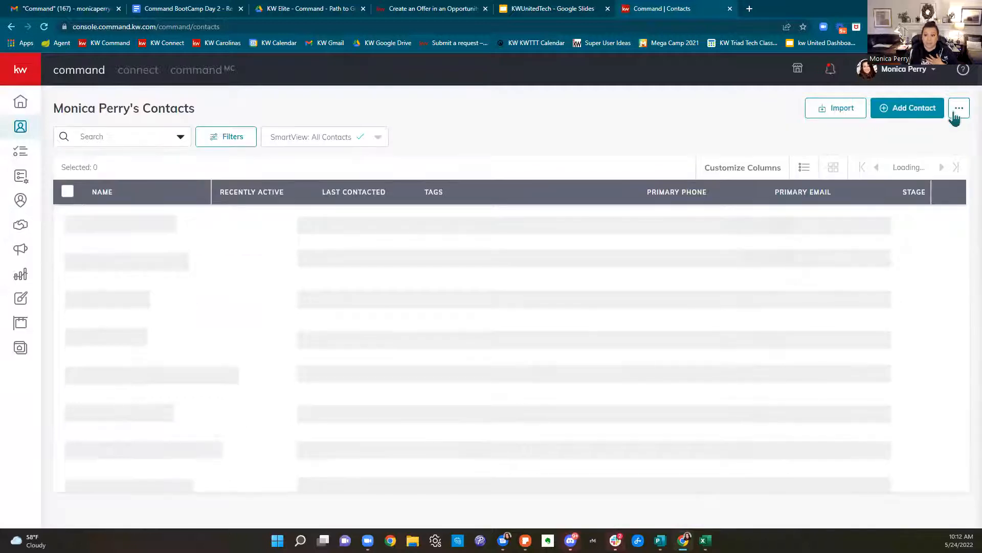
click(141, 139)
text(dakota)
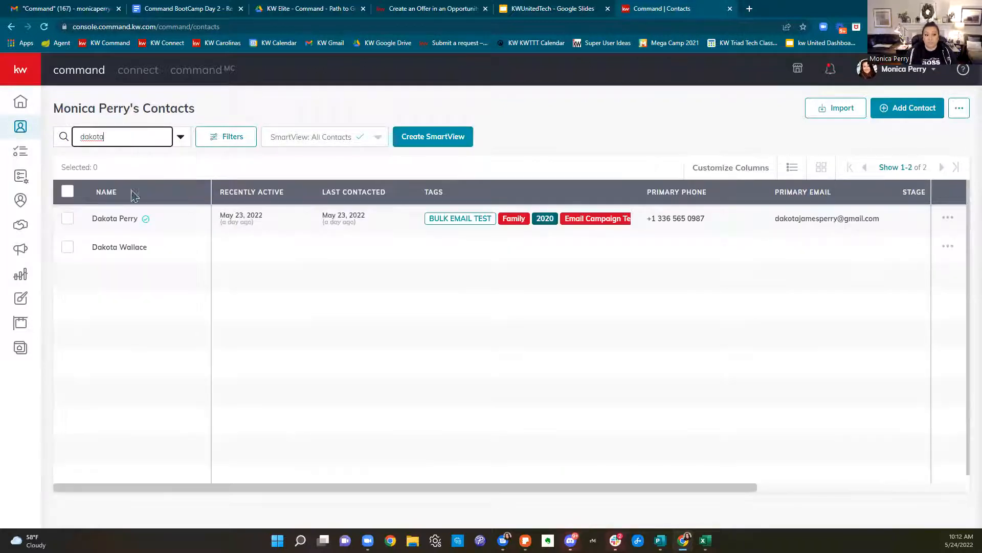
click(629, 114)
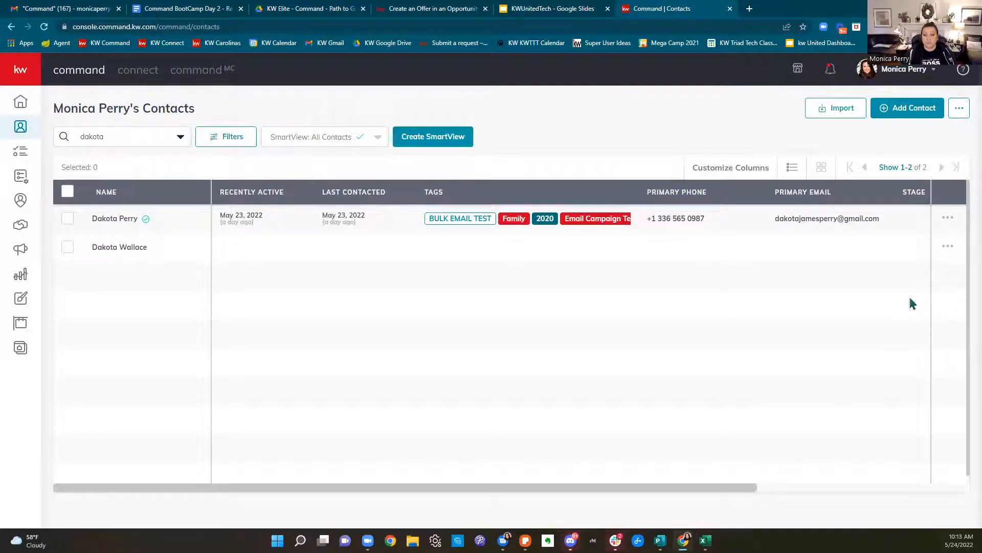
click(68, 225)
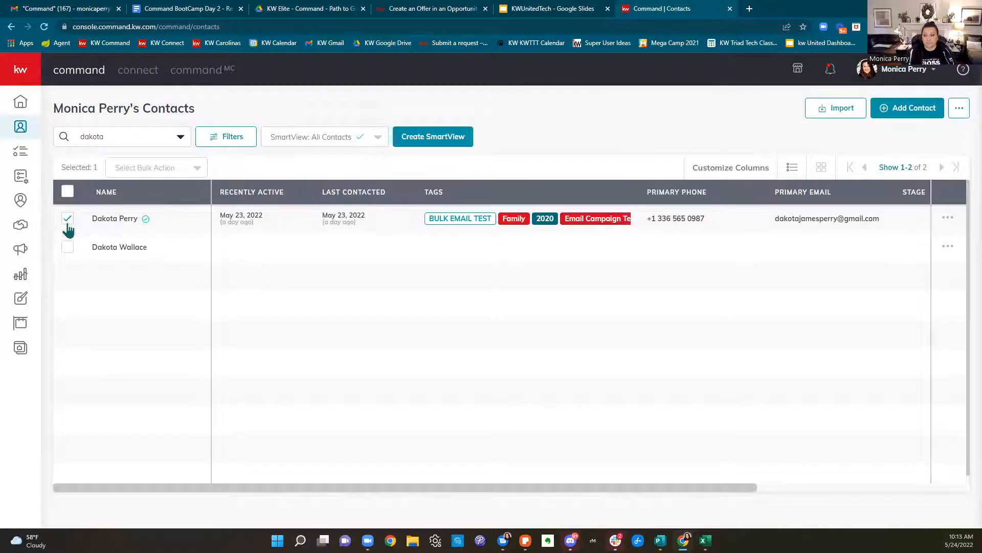
click(137, 175)
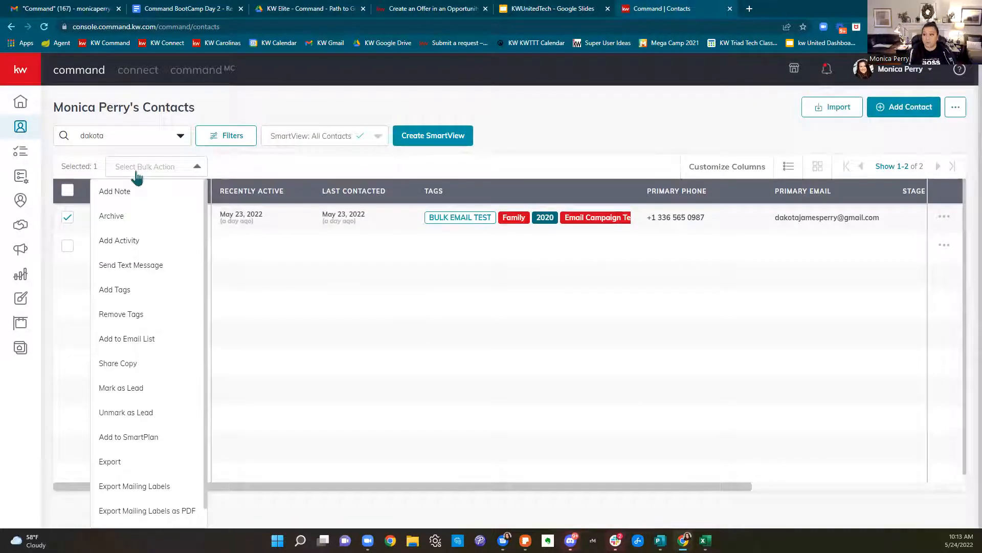
scroll(163, 258, down, 1)
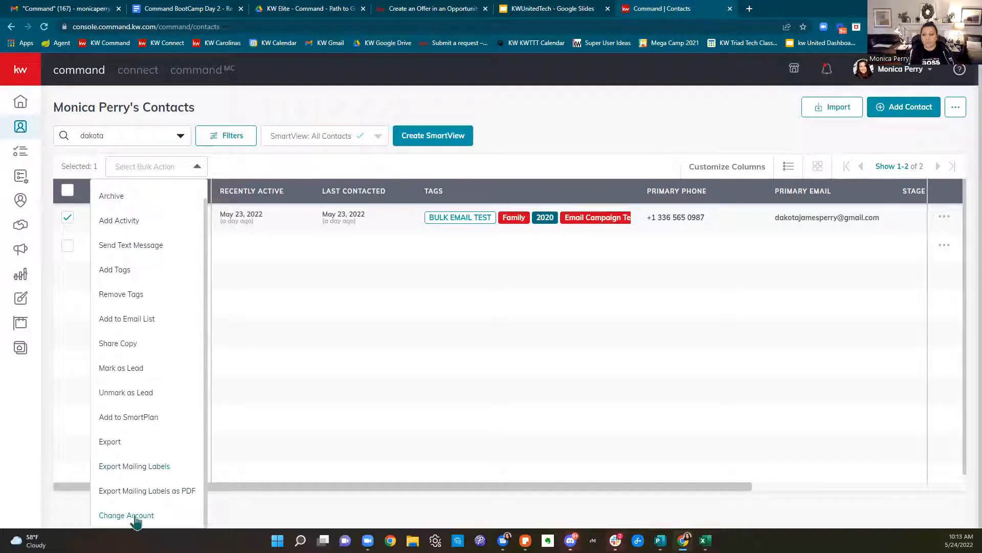
click(126, 516)
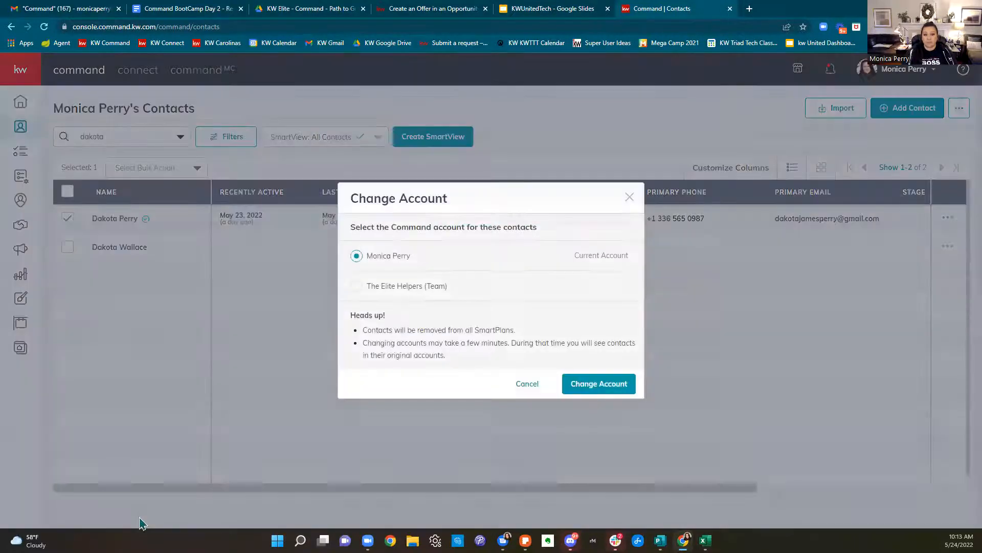
Move the client contact to The Elite Helpers (Team) account and return to Opportunities
click(356, 286)
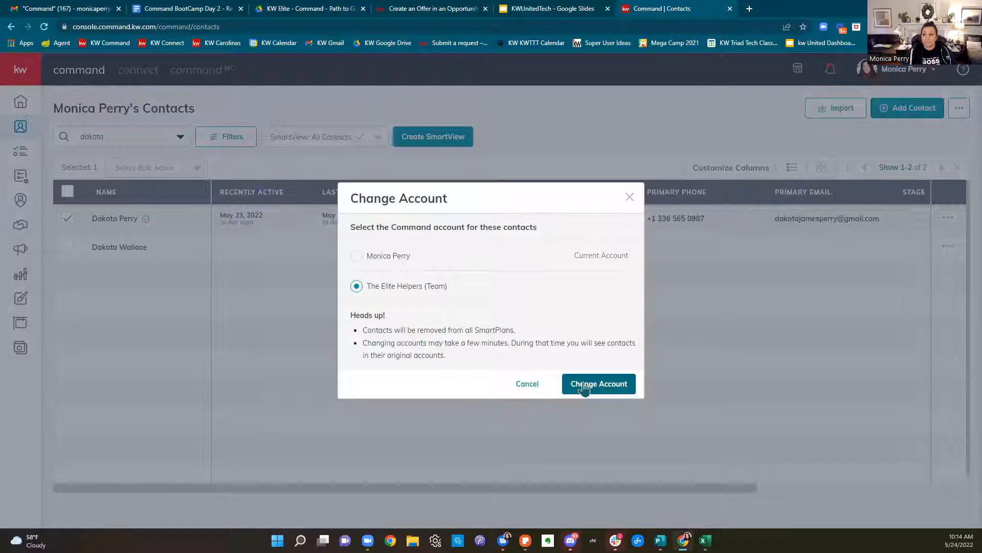
click(630, 198)
click(20, 230)
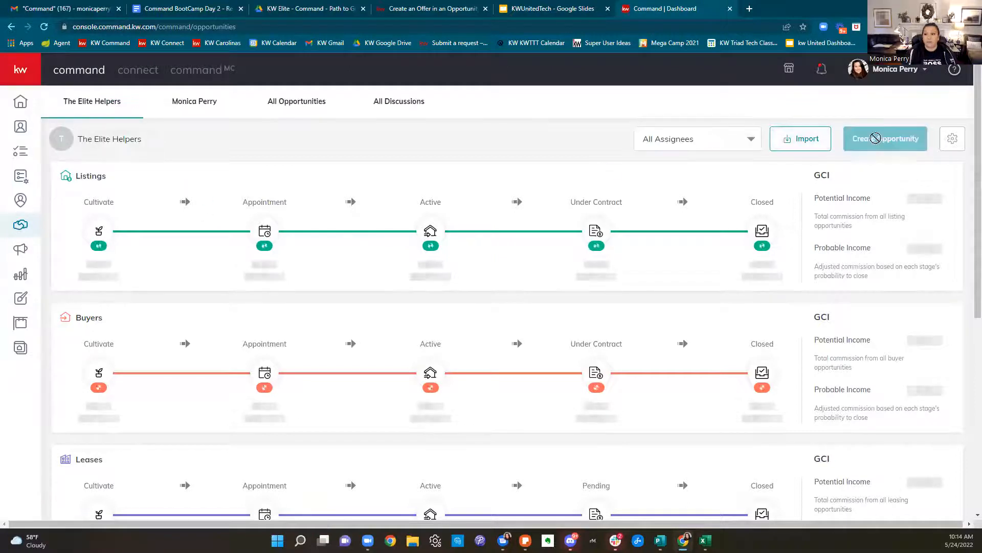
Start a new Buyer opportunity with the searched client and the related contact as co-buyer
click(885, 151)
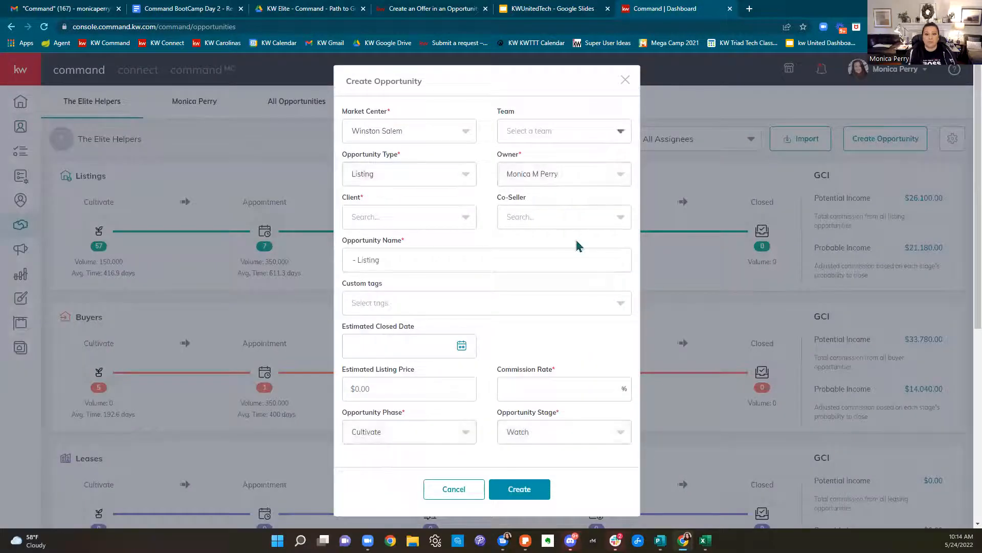
click(373, 182)
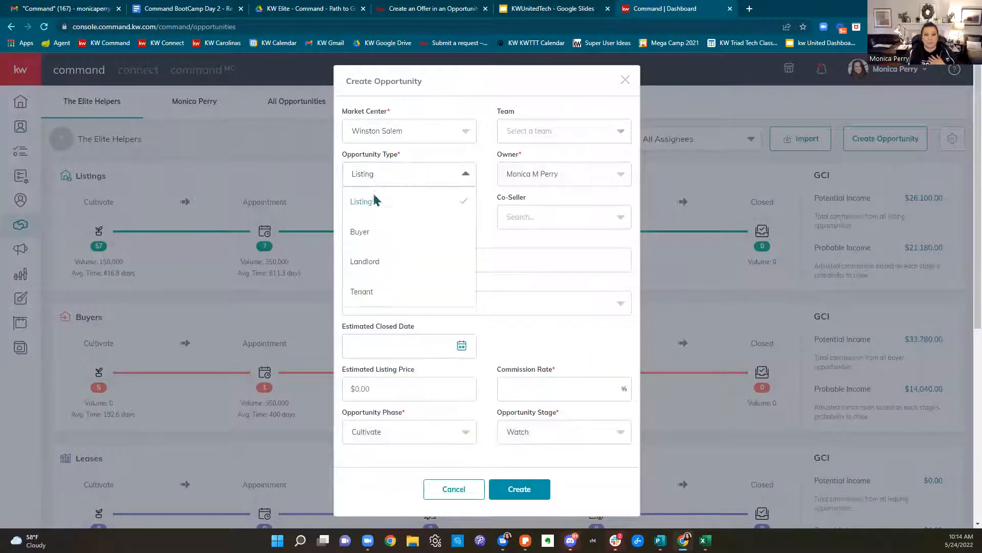
click(375, 228)
click(374, 223)
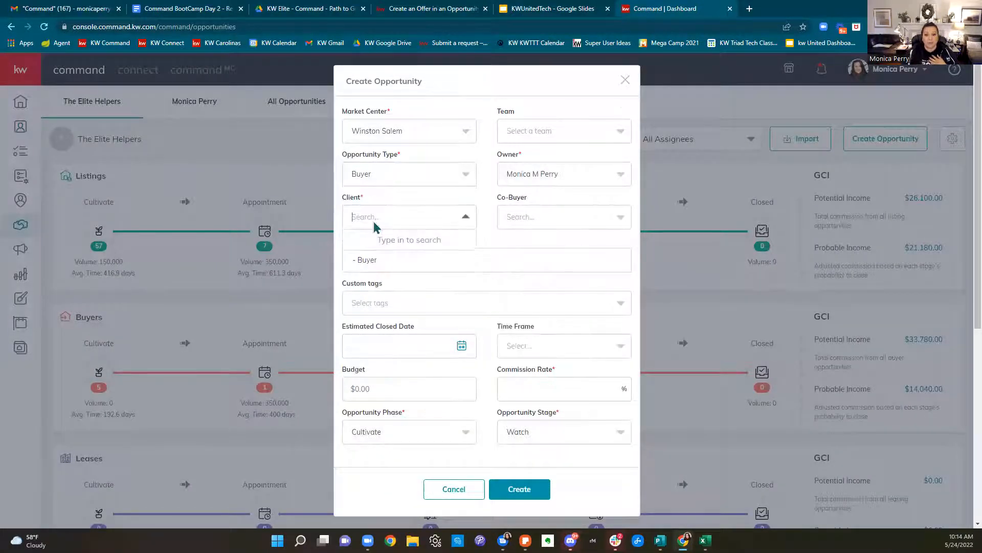
text(Dakota)
click(373, 246)
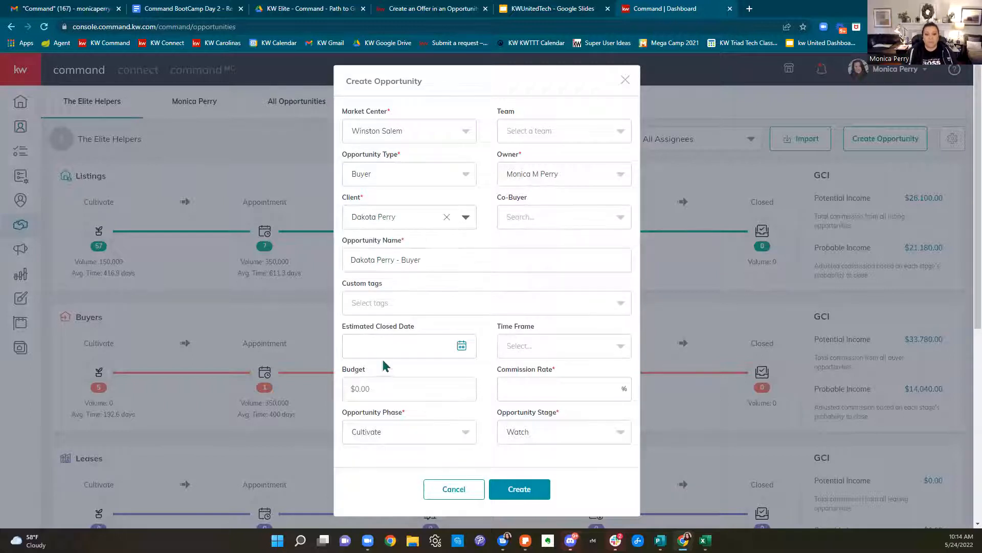
click(555, 217)
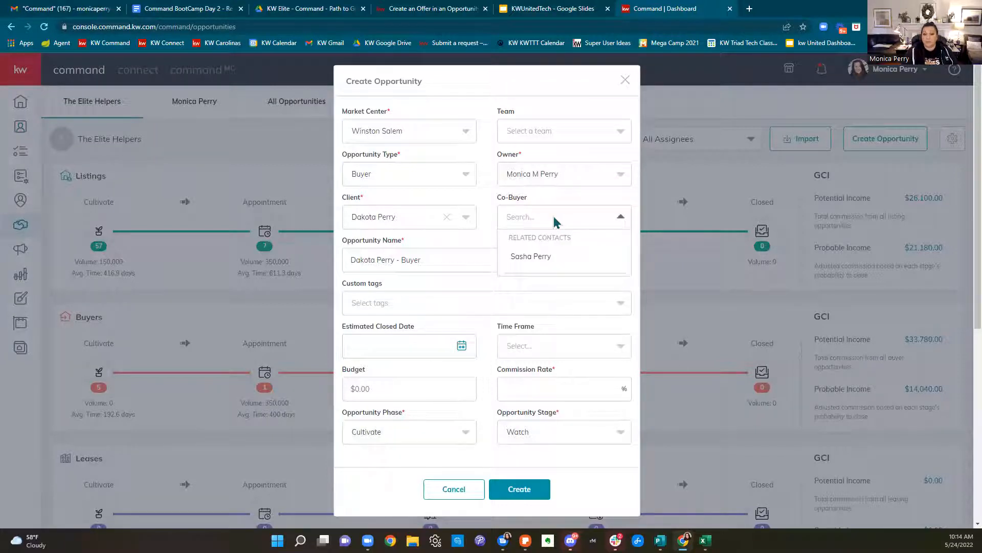
click(536, 265)
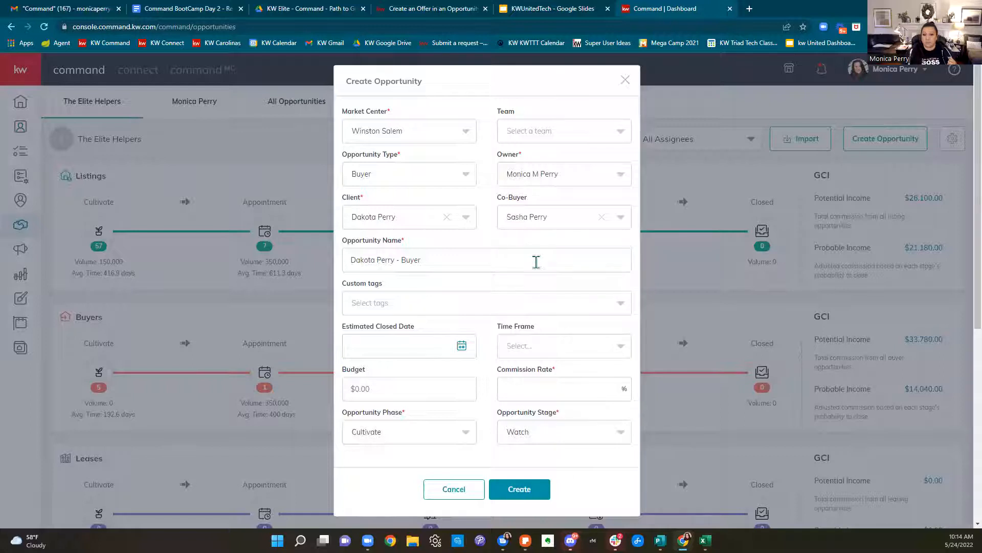
Use the suggested opportunity name that includes the property address
drag(489, 261, 342, 261)
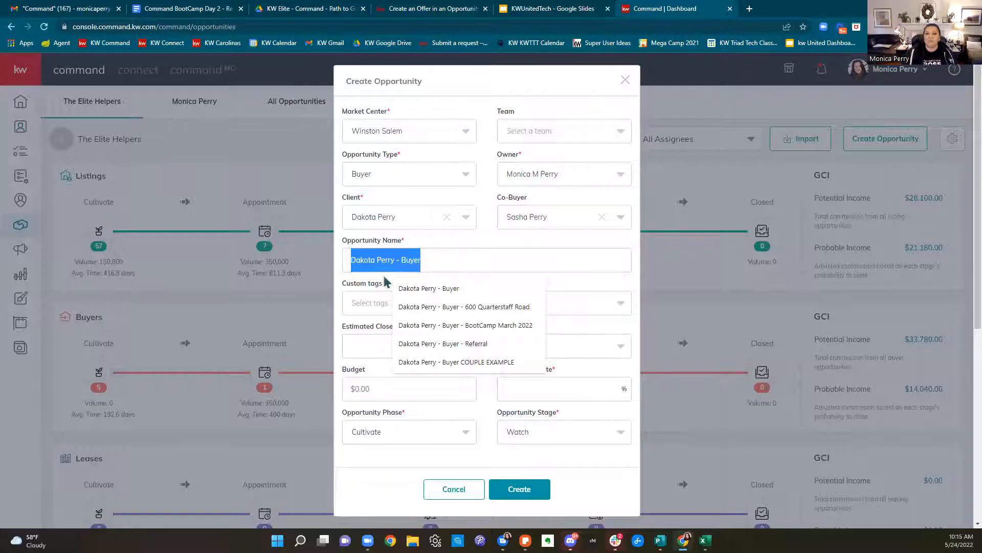
click(438, 264)
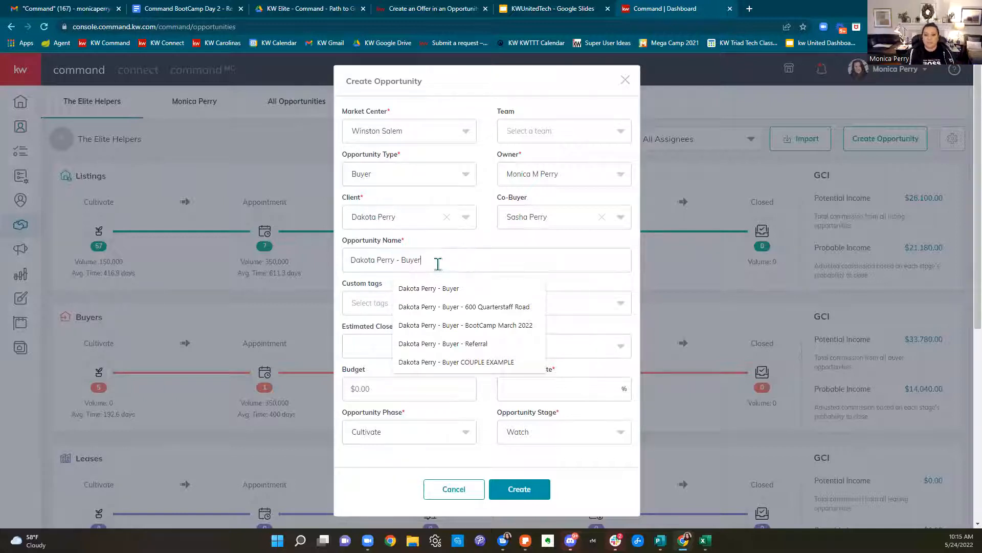
click(503, 309)
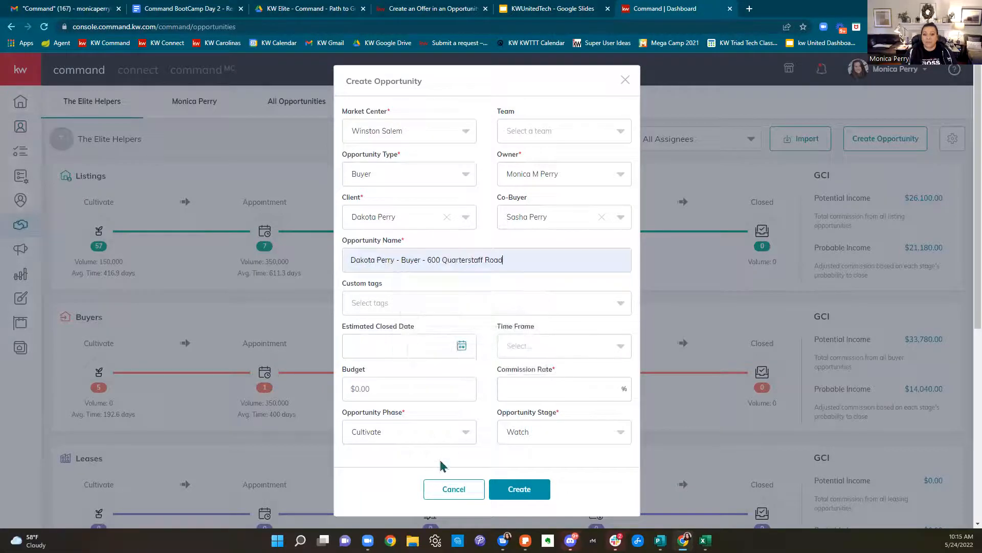
drag(508, 264, 304, 268)
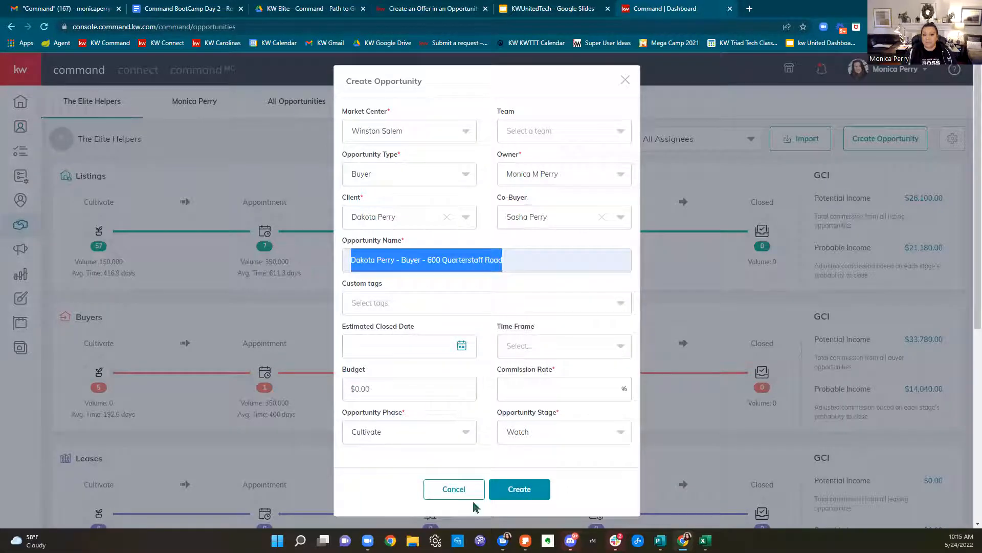
click(579, 260)
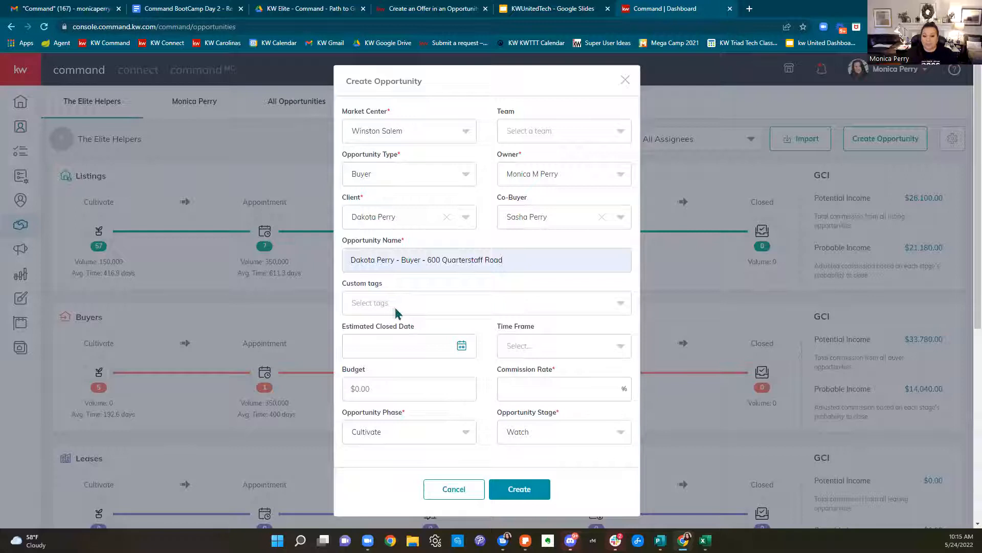
Set the estimated closed date to July 14, 2022
click(398, 352)
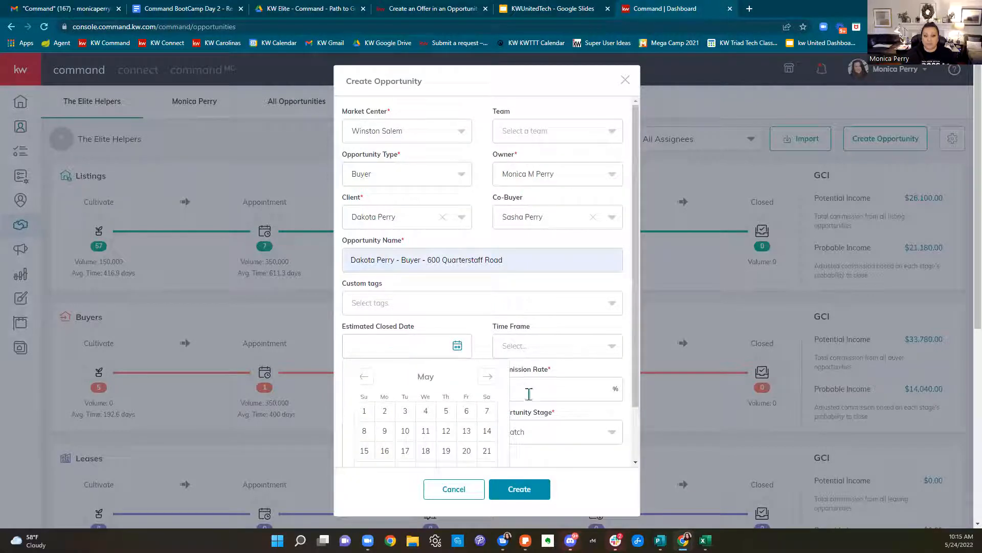
scroll(519, 301, down, 2)
click(488, 313)
click(487, 314)
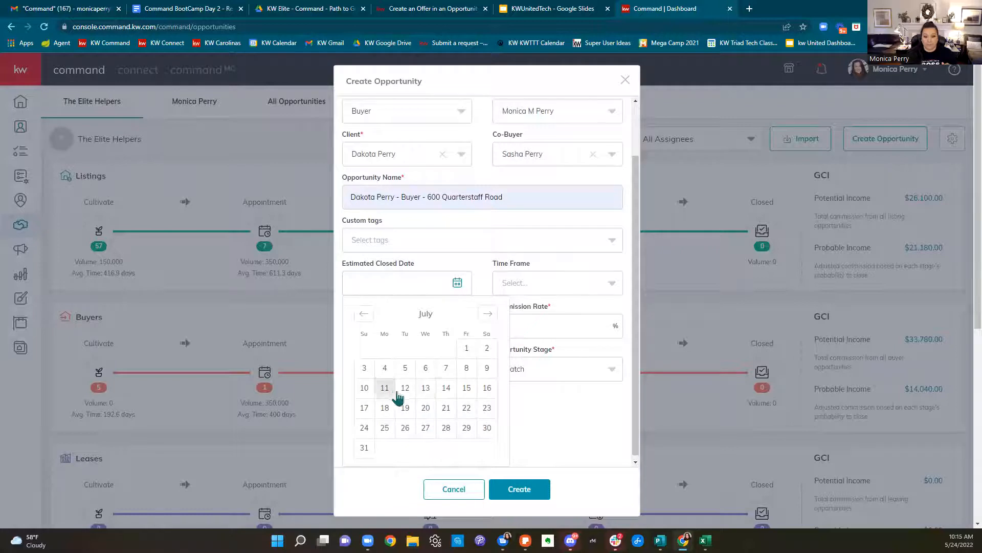
click(448, 392)
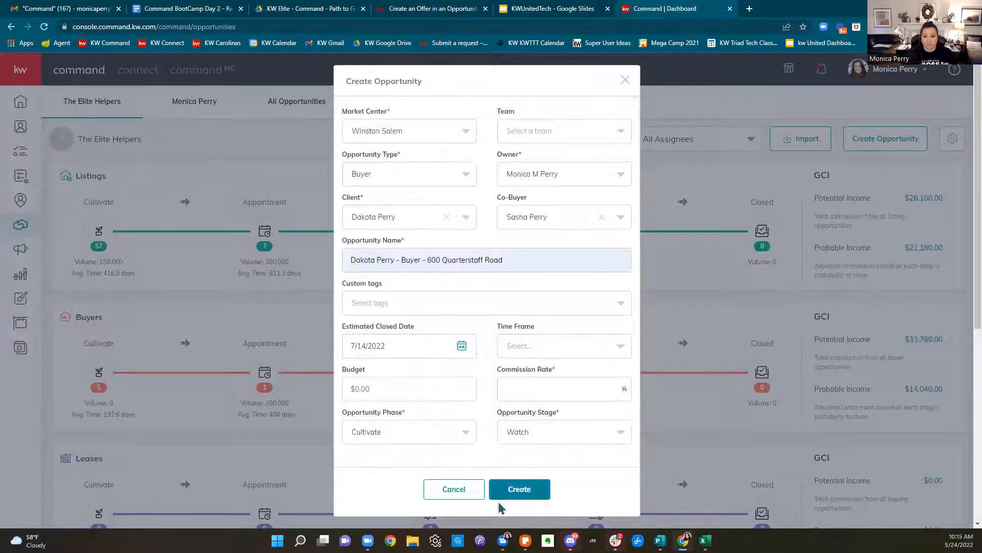
click(553, 348)
Enter a $350,000.00 budget from the autofill suggestion and a 3% commission rate
click(487, 347)
click(441, 387)
click(429, 416)
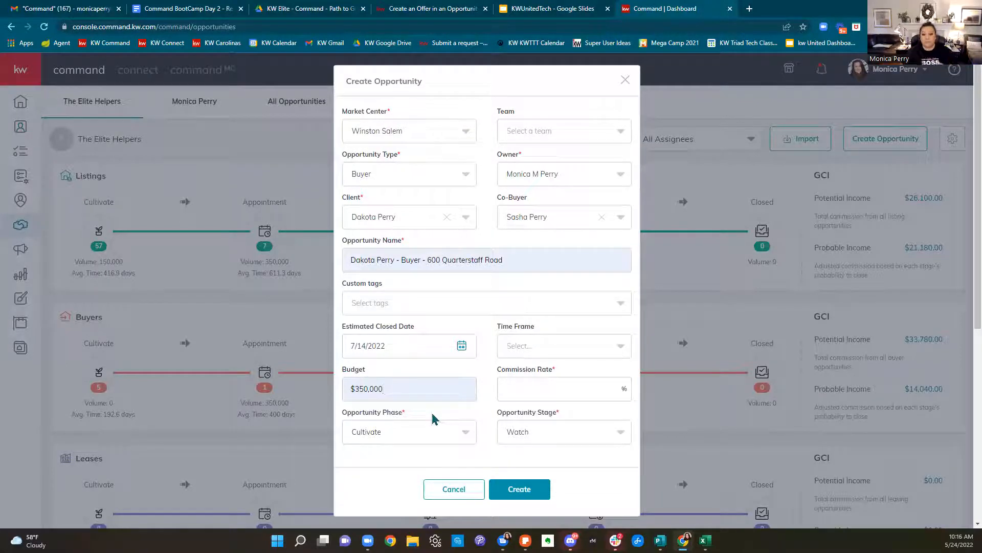
click(521, 387)
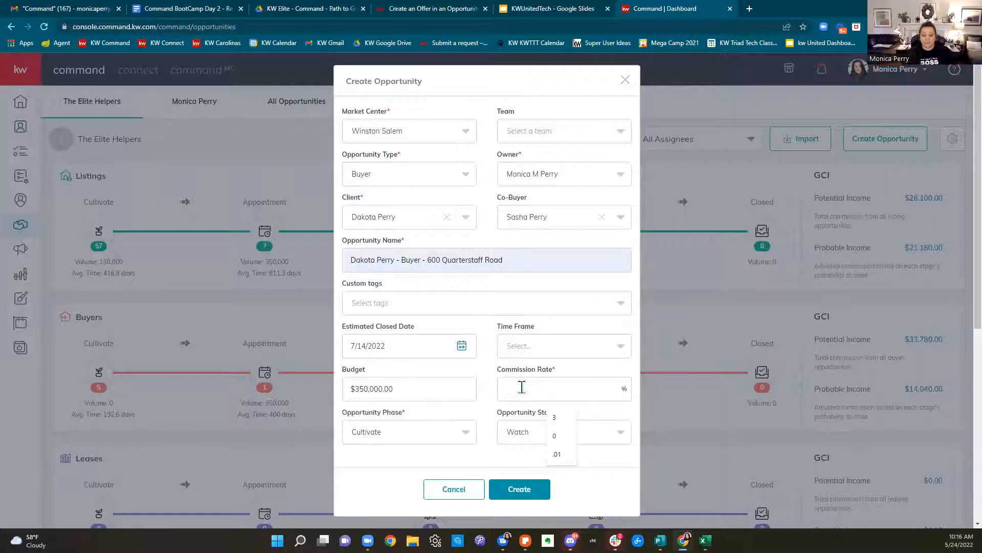
text(3)
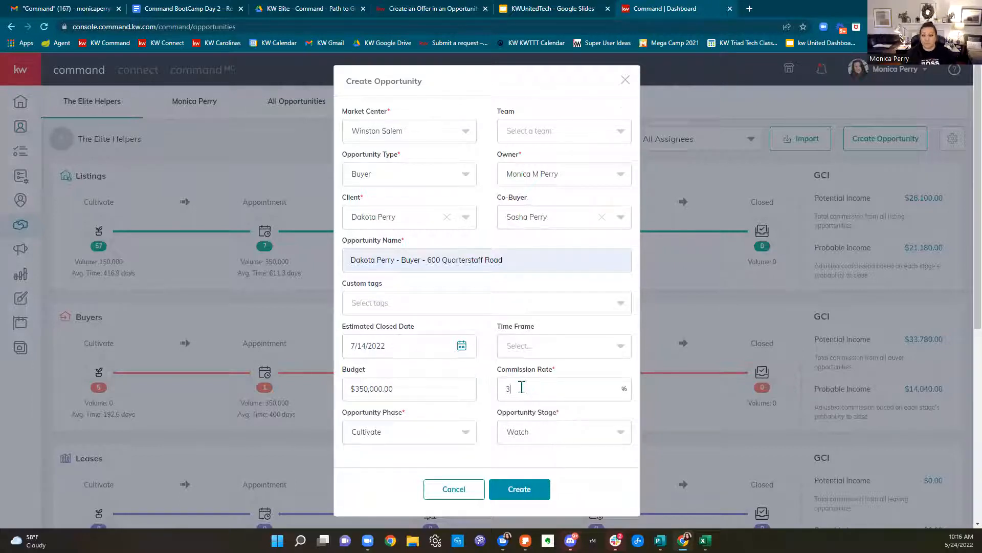
drag(534, 261, 428, 265)
Delete the street address from the opportunity name and type 'May Boot Camp' instead
key(BackSpace)
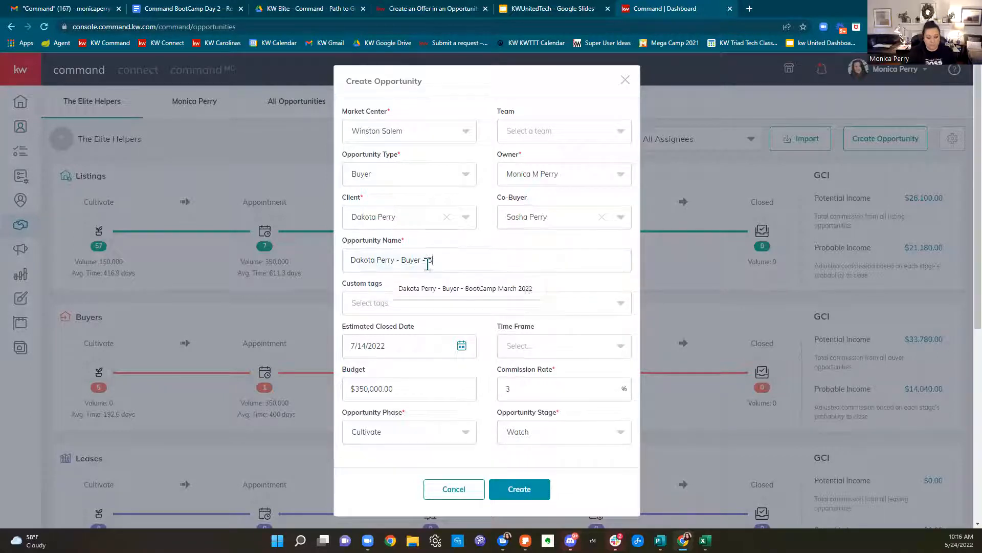
text(May Boot Camp)
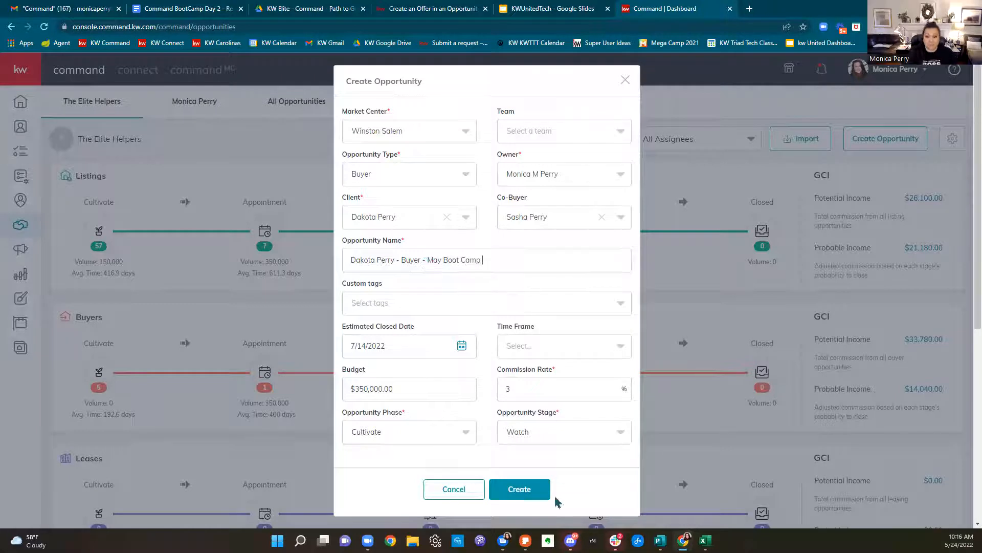
drag(351, 419, 419, 416)
drag(502, 417, 548, 416)
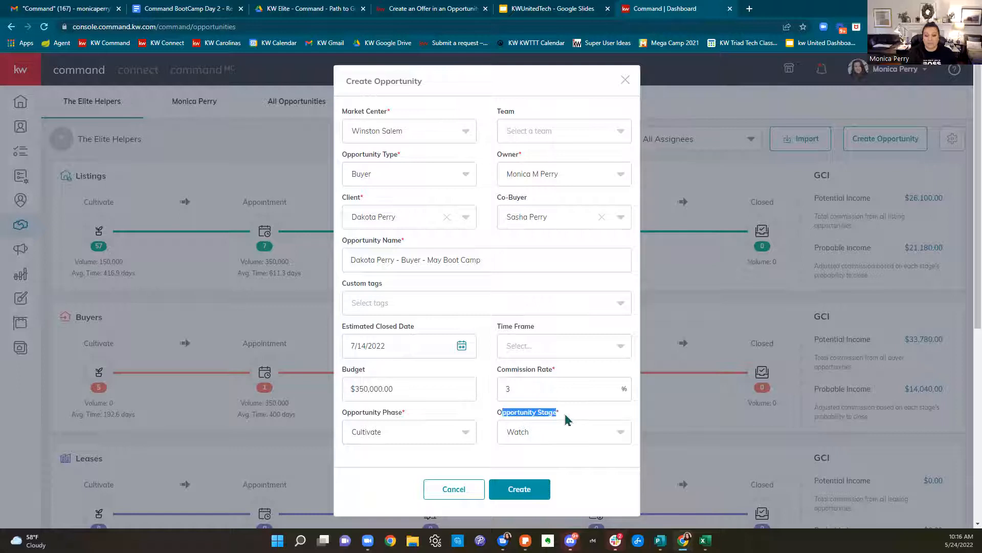
click(407, 436)
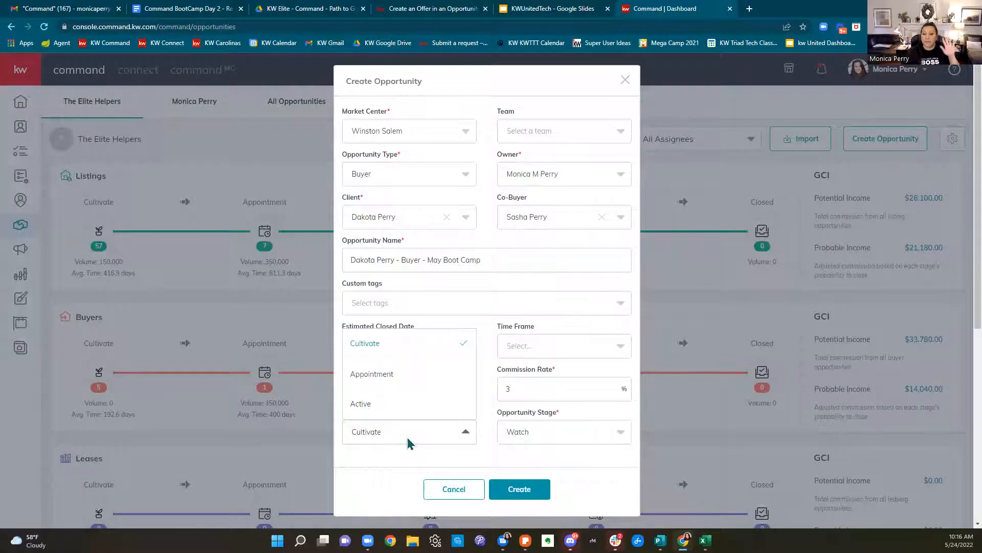
Choose Active as the phase after briefly trying Negotiations and Cultivate, leaving stage Searching
click(379, 408)
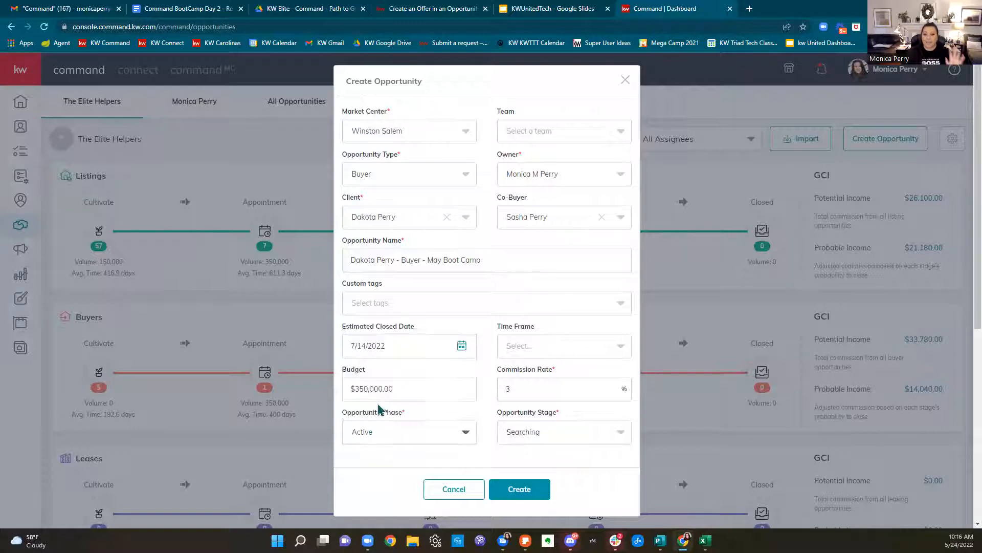
click(581, 431)
click(518, 375)
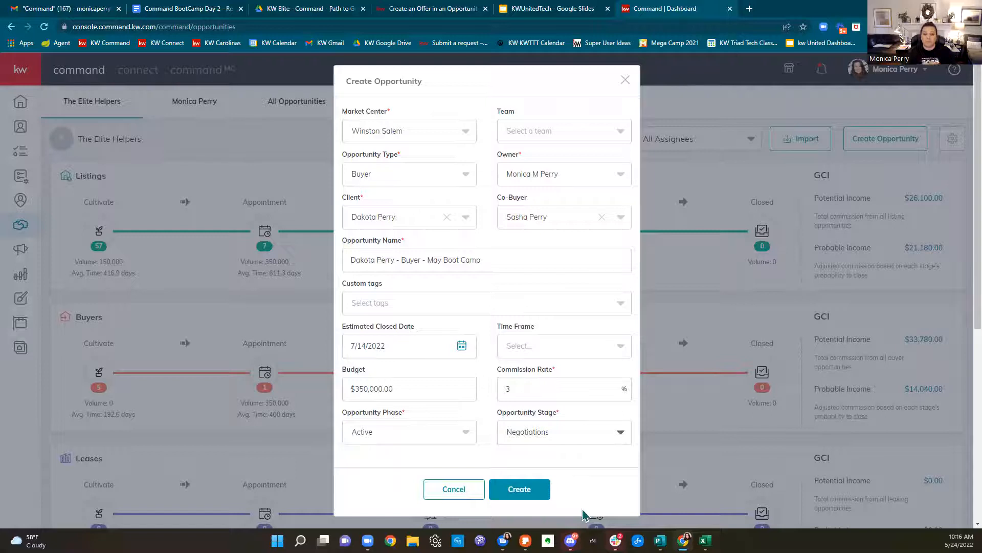
click(443, 438)
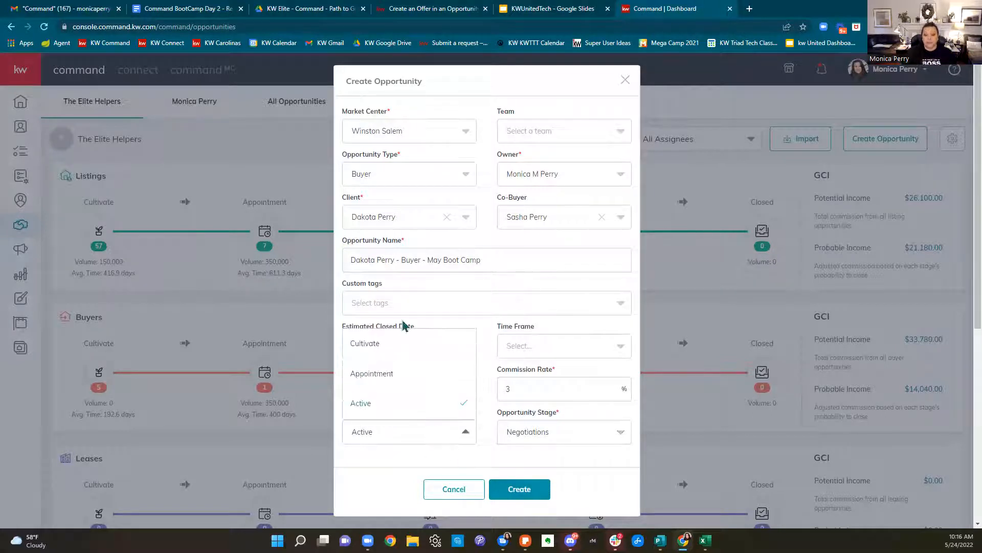
click(397, 344)
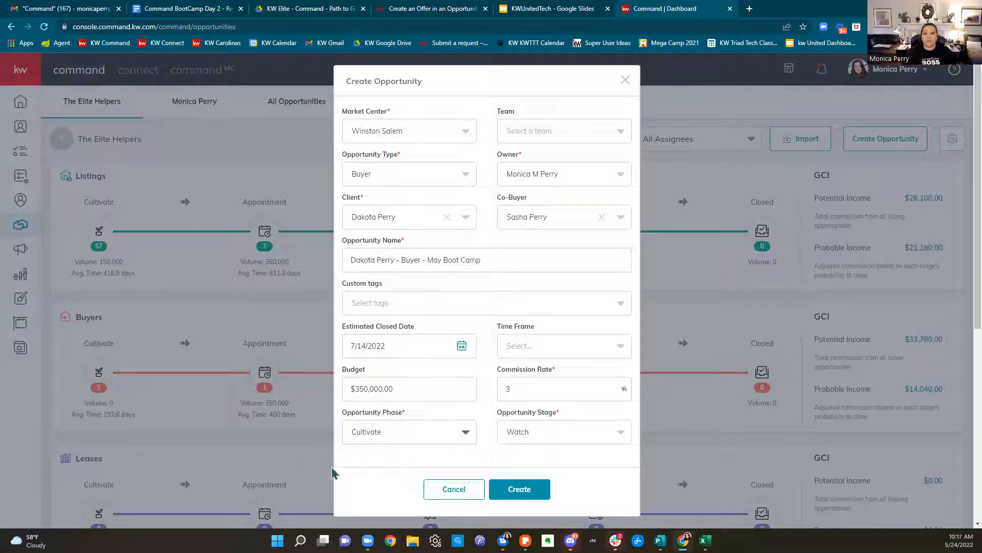
click(364, 438)
click(371, 409)
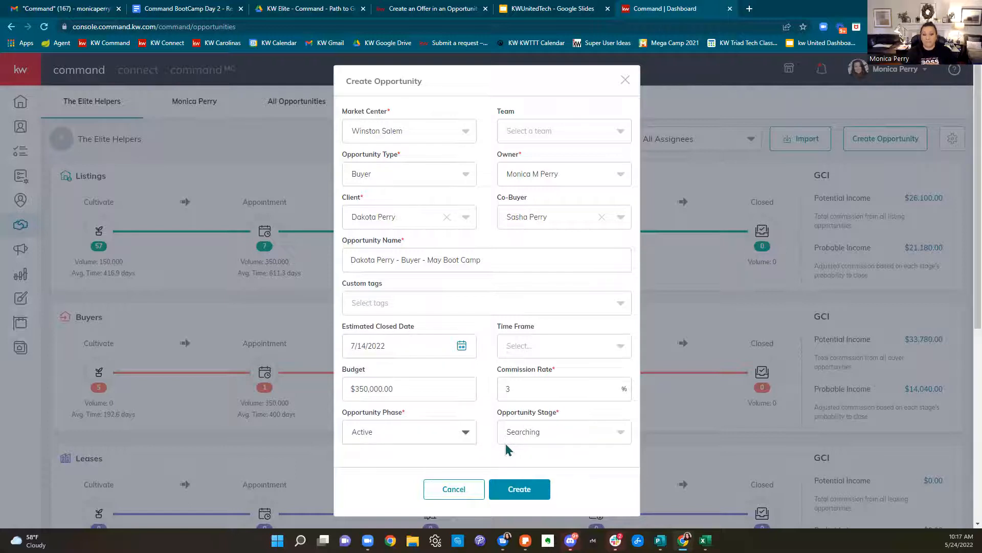
Create the opportunity and review its details: $350,000.00 budget, 3.00% rate, $10,500.00 commission
click(518, 490)
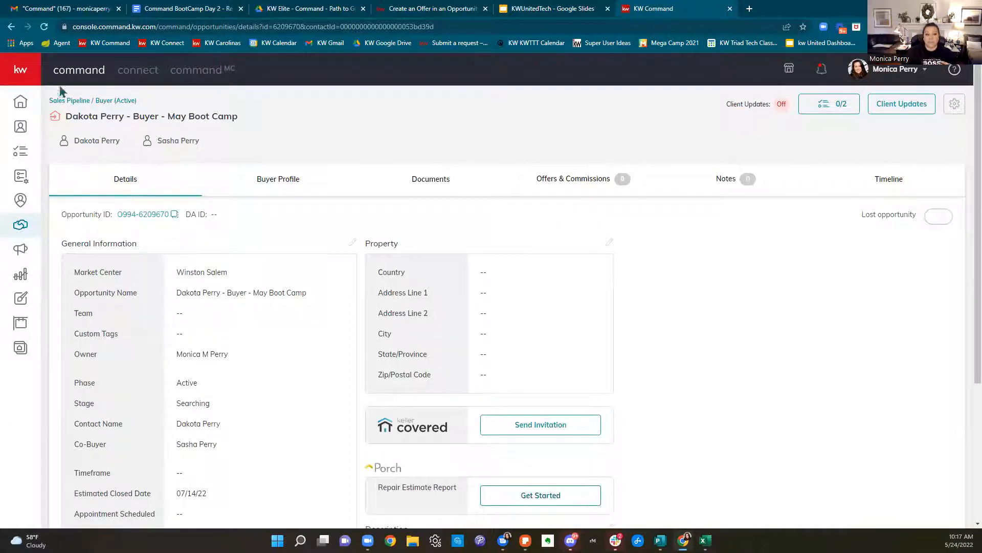
drag(59, 114, 267, 133)
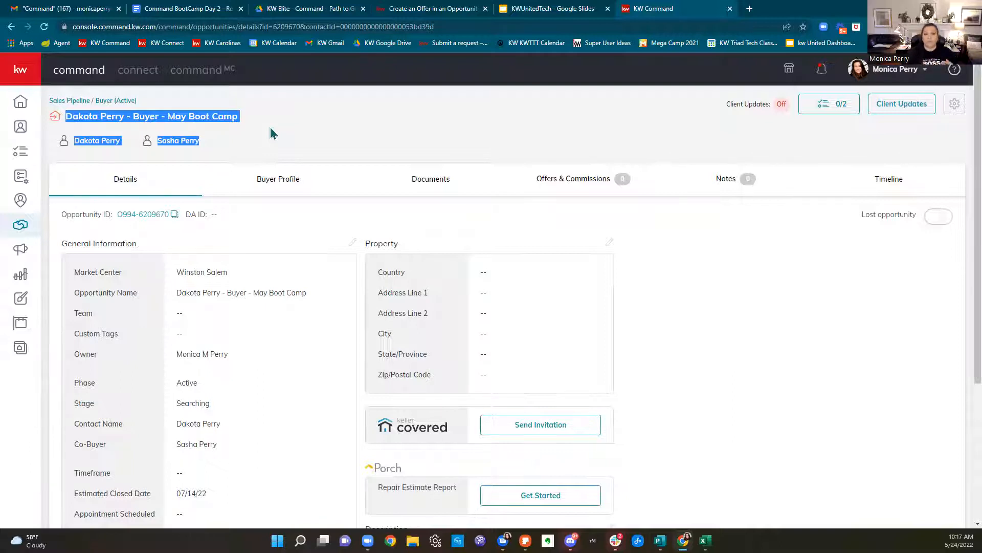
click(272, 133)
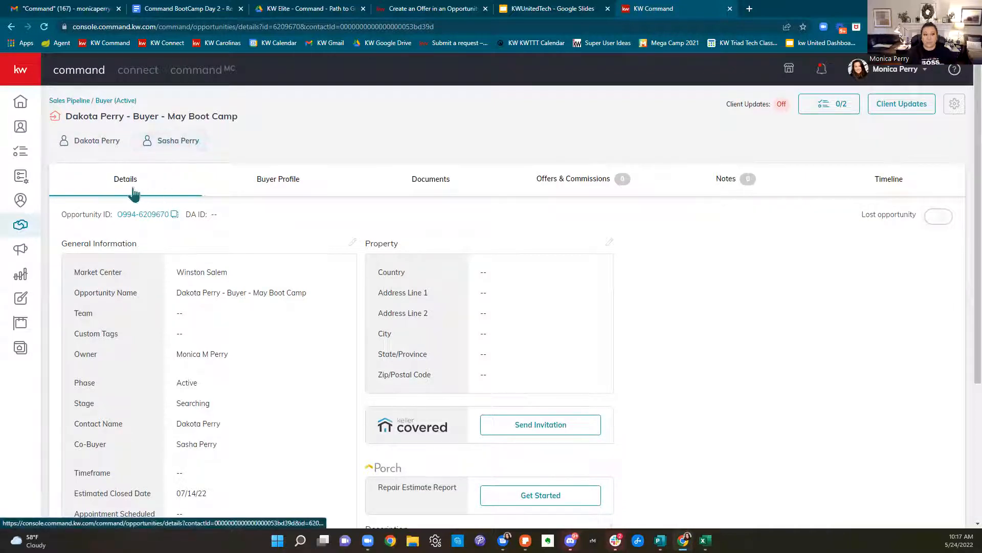
drag(63, 216, 230, 221)
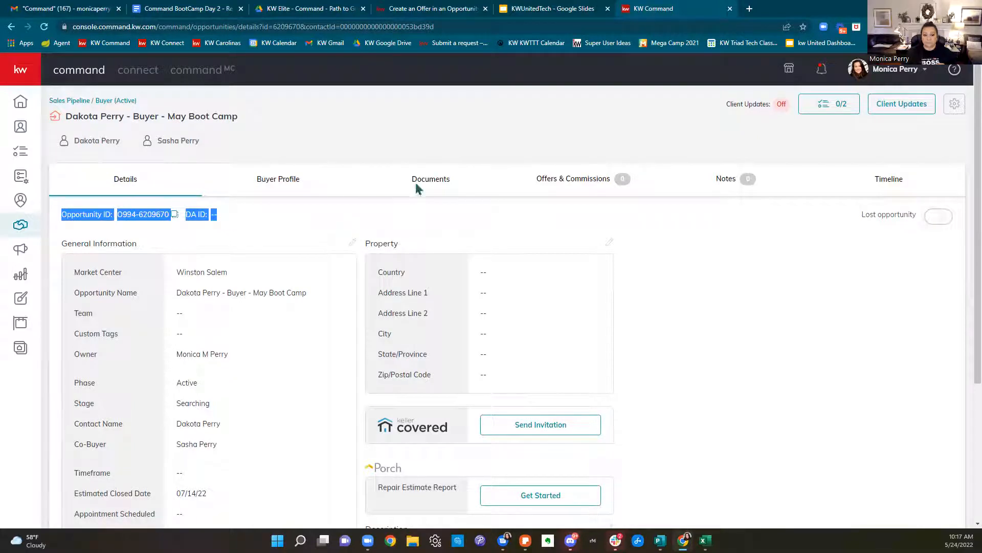
scroll(429, 204, down, 2)
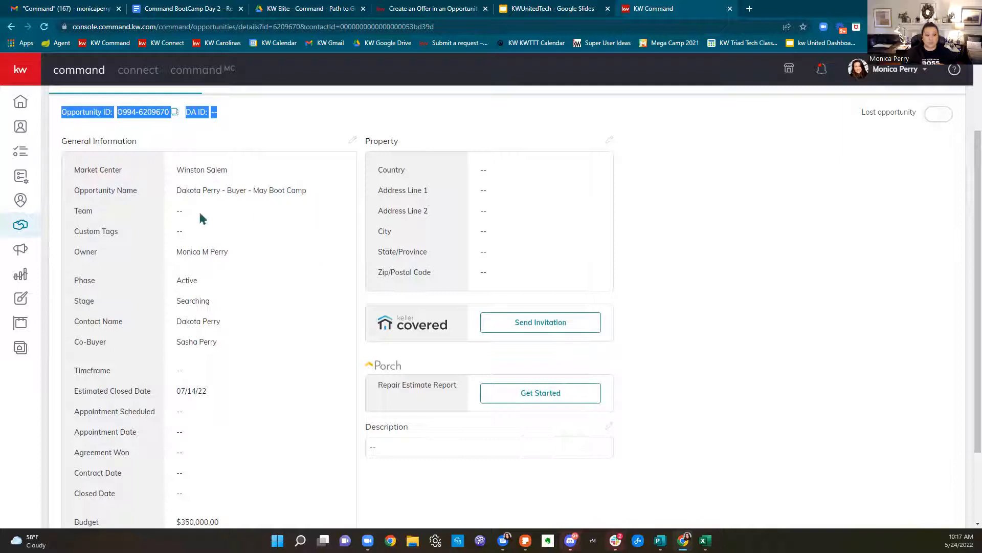
scroll(234, 271, down, 2)
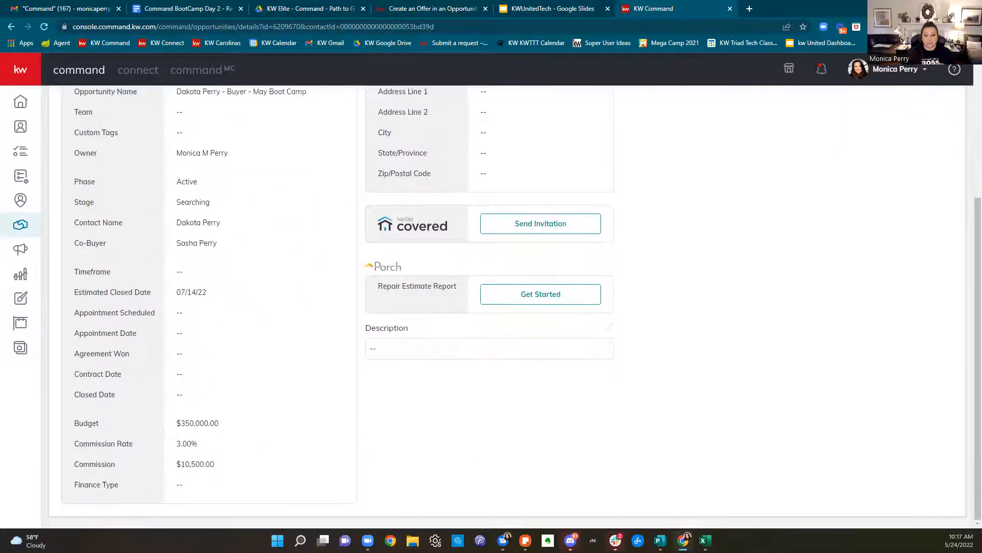
scroll(283, 480, up, 2)
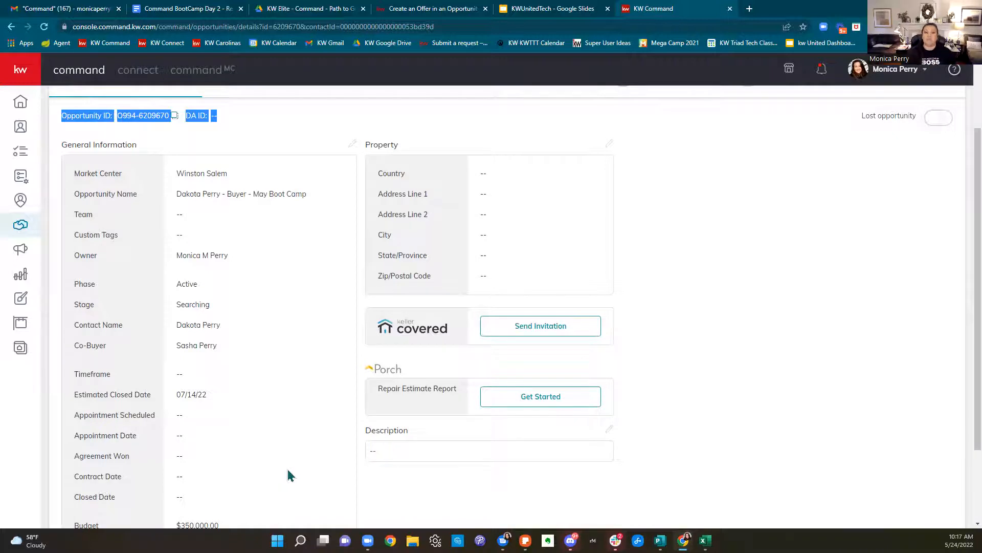
Edit General Information: appointment scheduled May 23, appointment date May 24, agreement won May 24
click(351, 146)
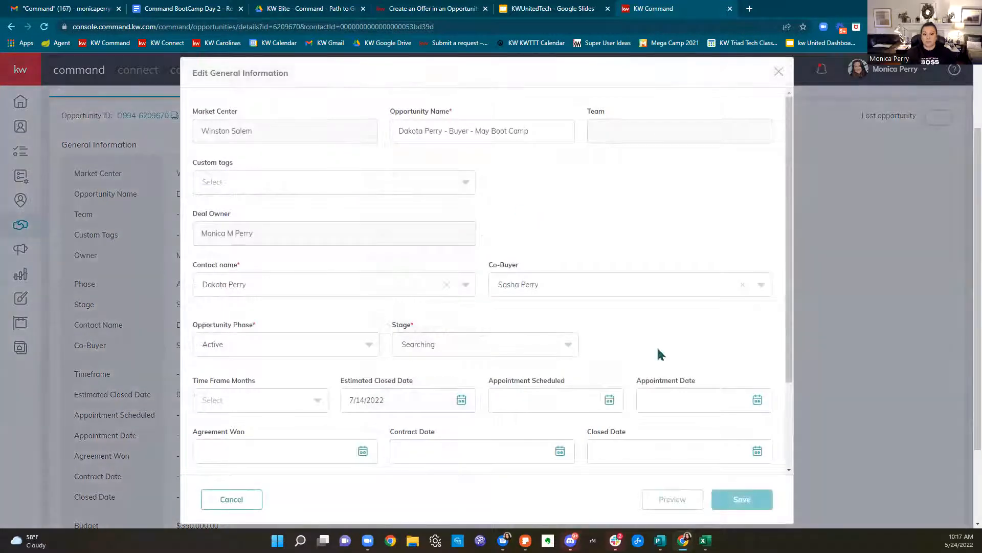
scroll(660, 337, down, 2)
click(532, 302)
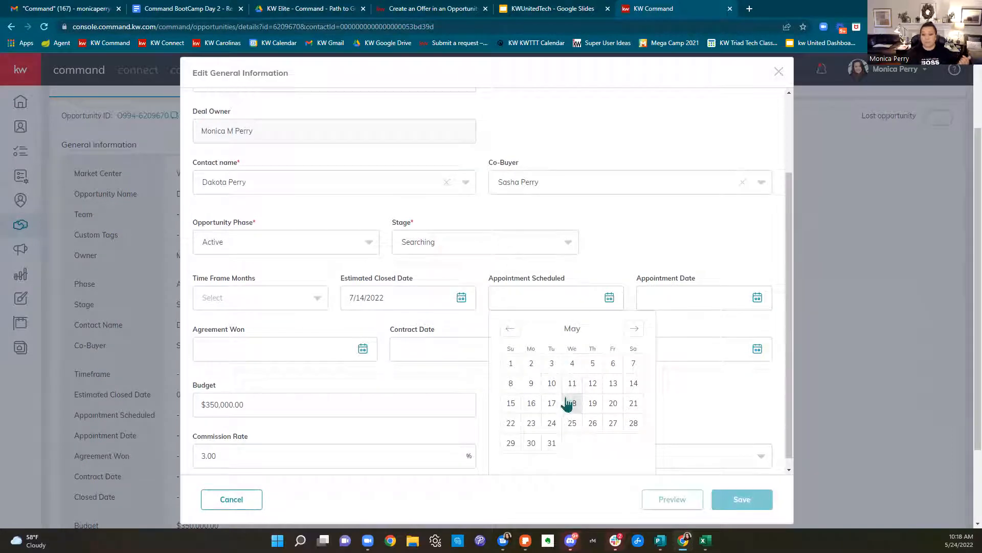
click(532, 423)
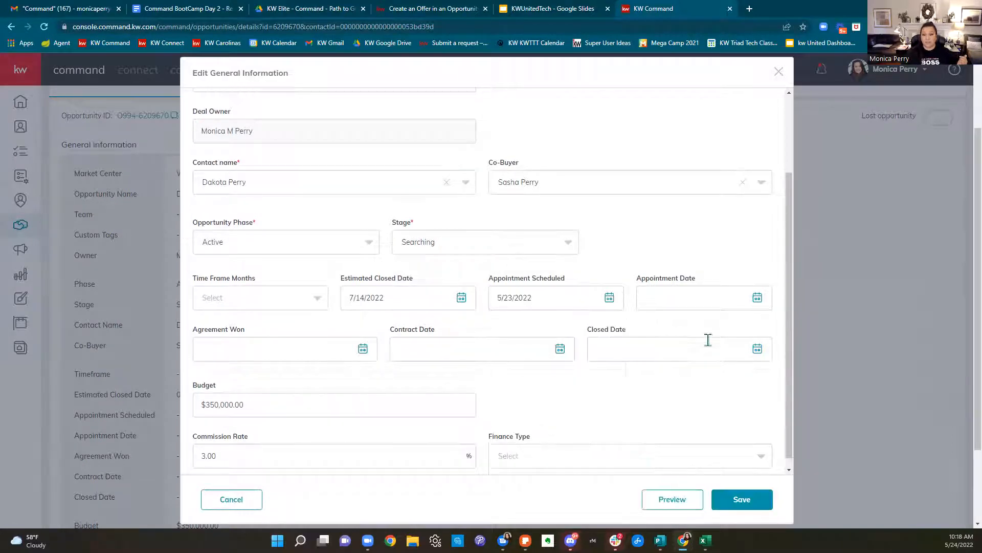
click(698, 299)
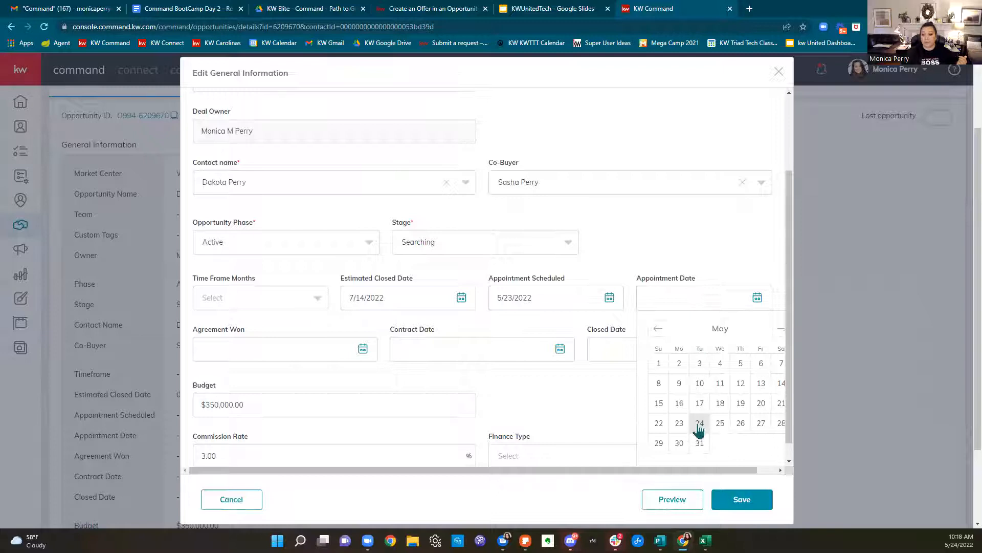
click(699, 424)
click(310, 351)
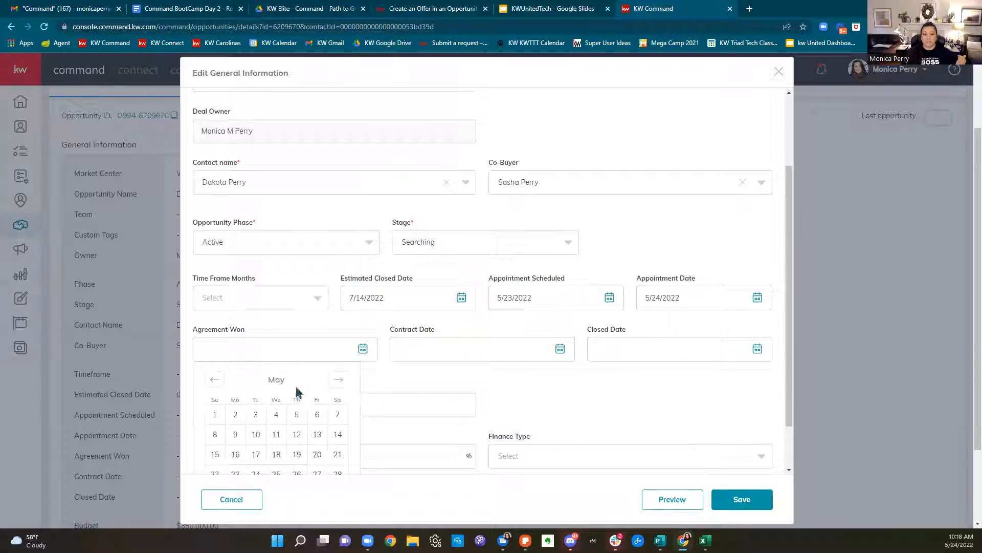
click(256, 473)
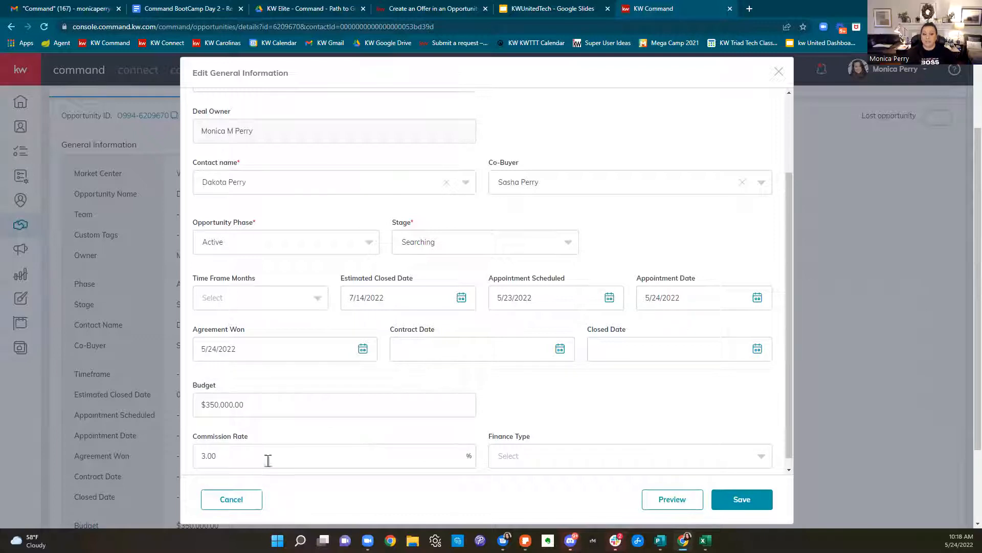
Set the contract date to 5/24/2022 and the closed date to 7/14/2022
click(430, 348)
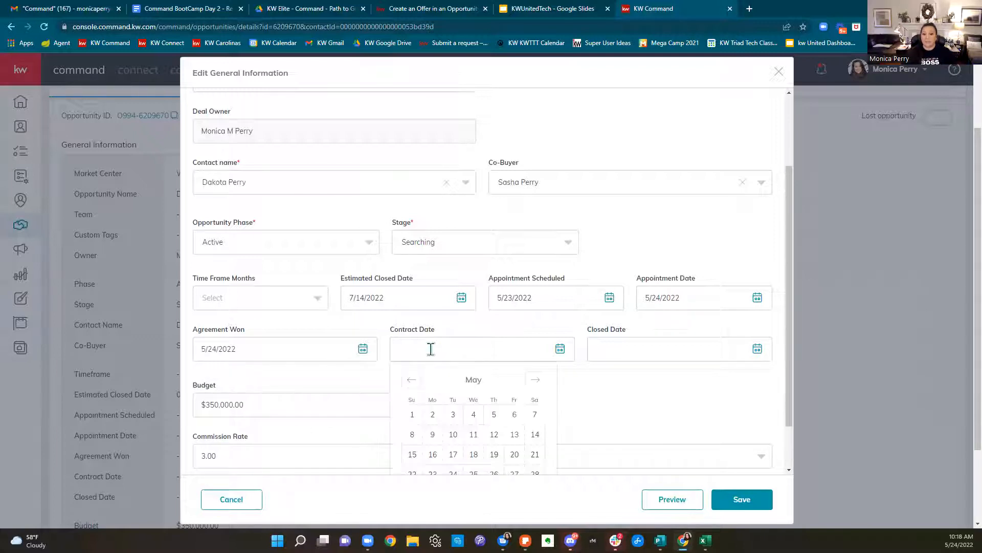
click(454, 468)
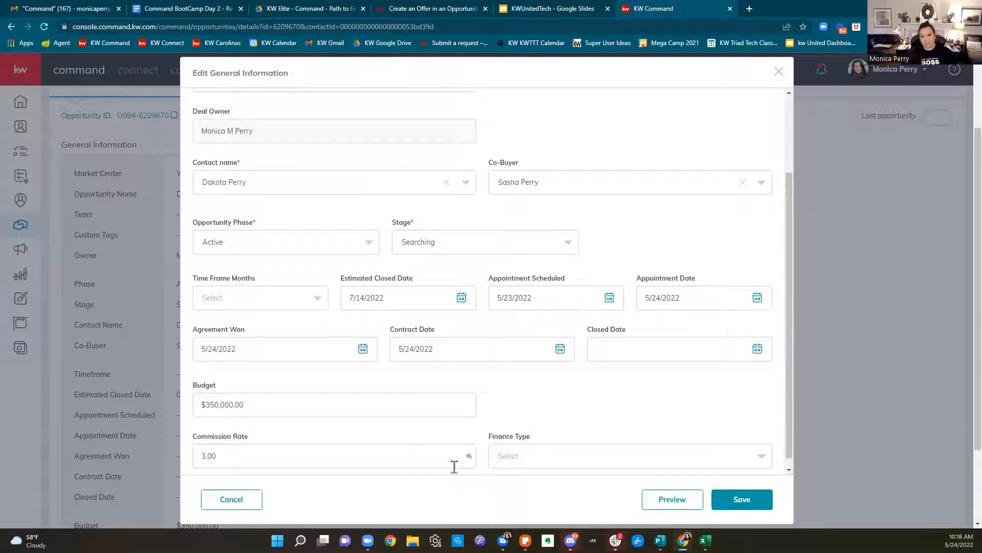
click(683, 348)
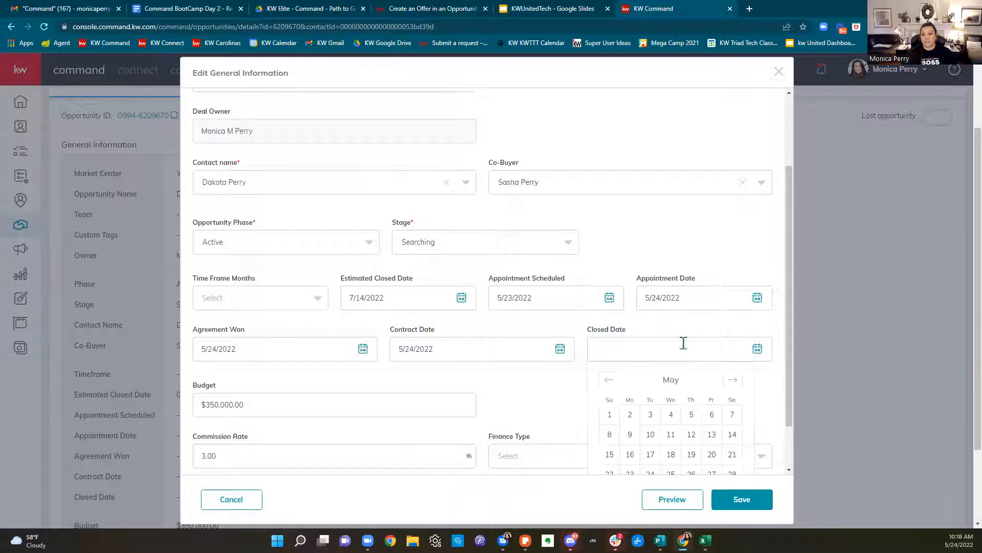
click(732, 380)
click(732, 380)
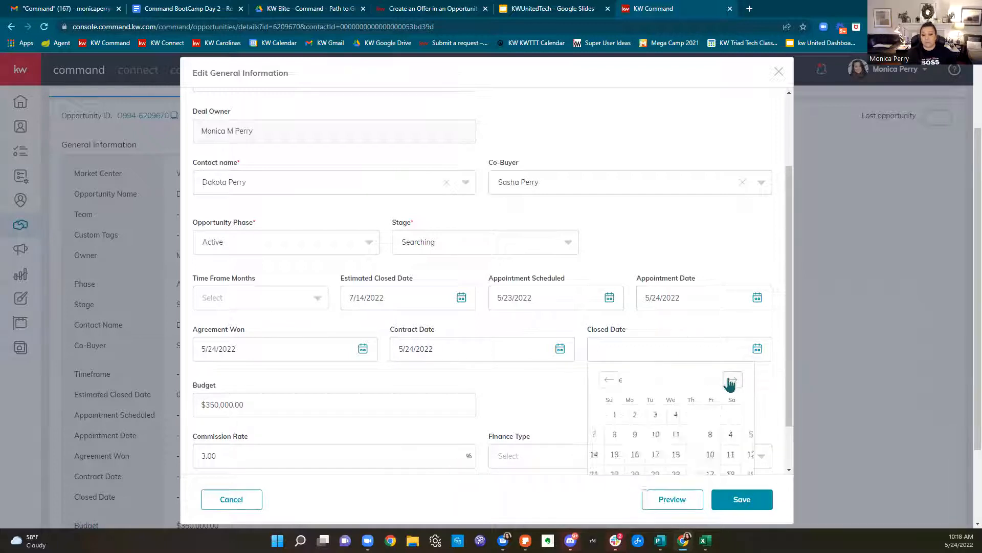
scroll(730, 384, down, 1)
click(692, 394)
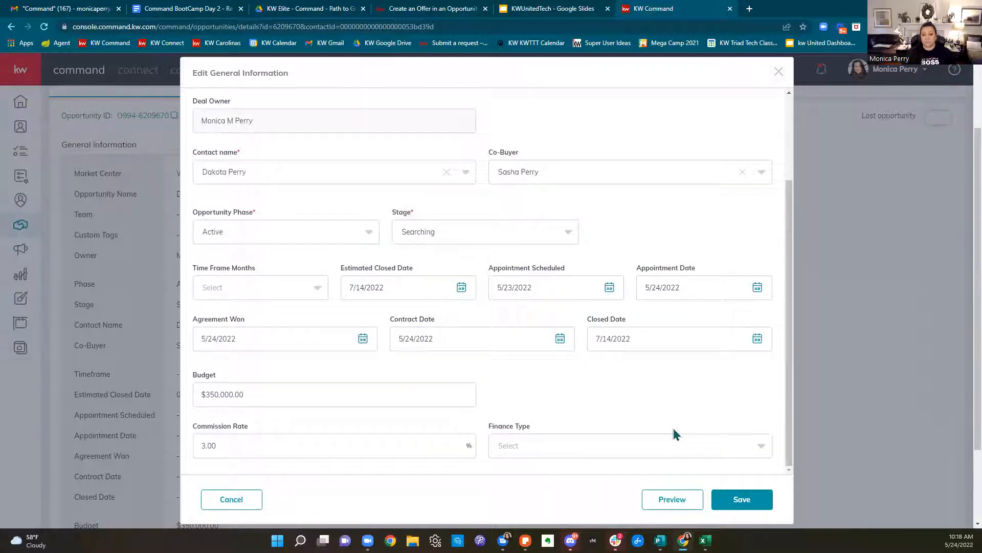
Choose Conventional as the finance type and save the opportunity
scroll(678, 417, down, 2)
click(587, 449)
scroll(635, 371, down, 3)
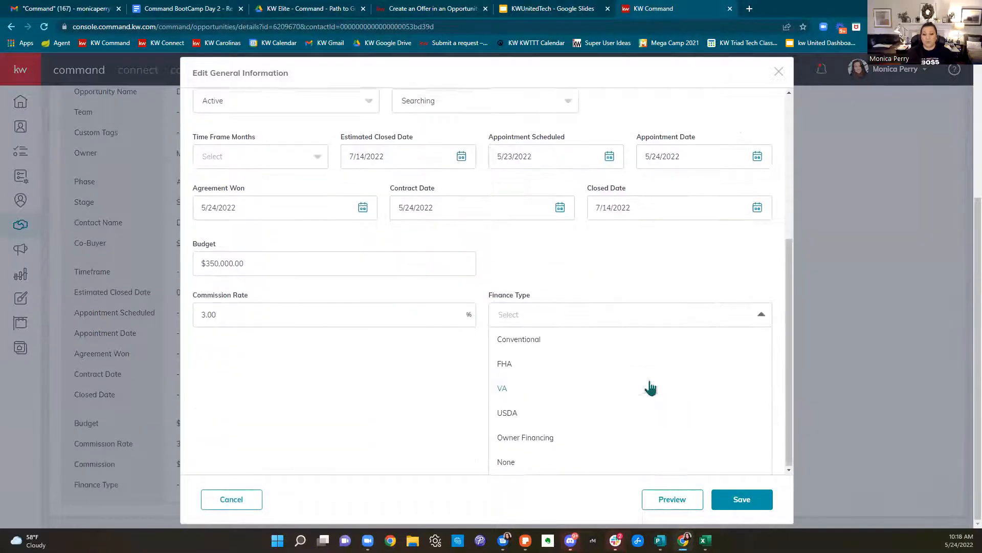
click(527, 344)
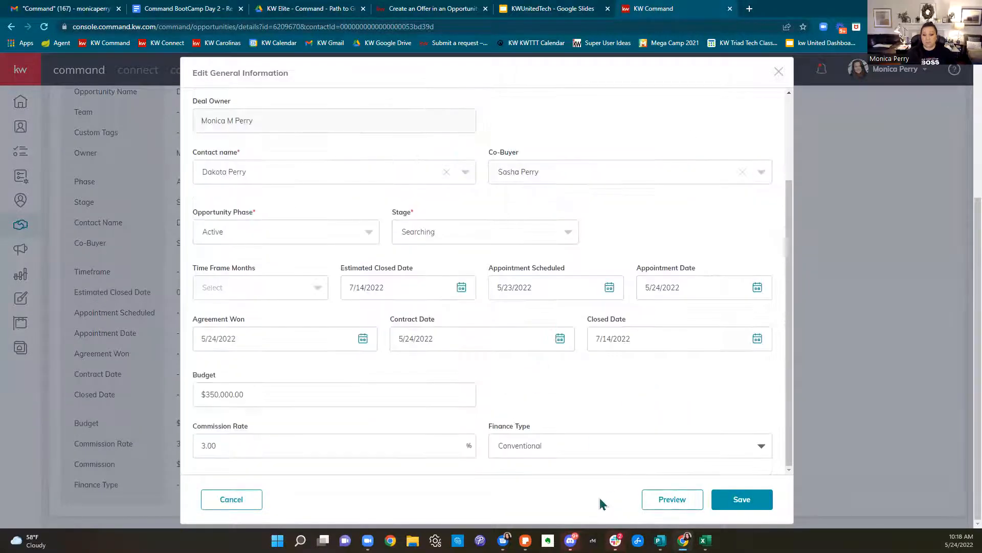
scroll(624, 390, up, 2)
scroll(623, 390, up, 3)
scroll(630, 393, down, 2)
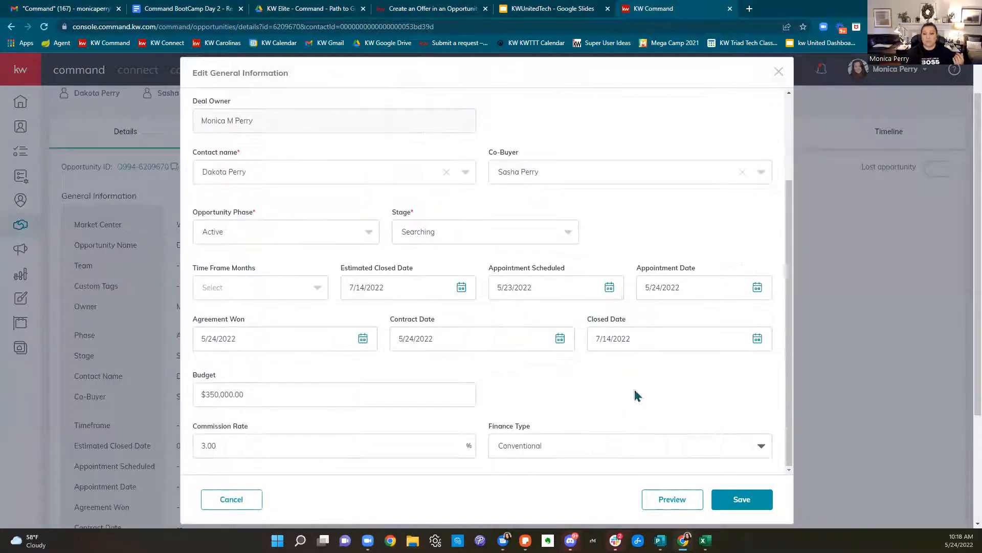
click(735, 498)
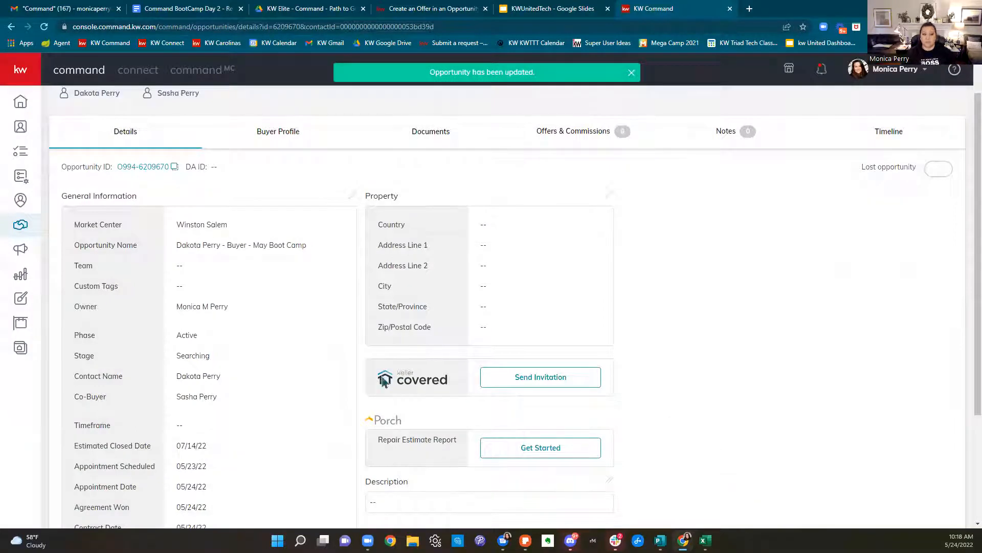
Edit General Information and set the stage to Negotiations
scroll(265, 307, down, 3)
scroll(267, 309, up, 4)
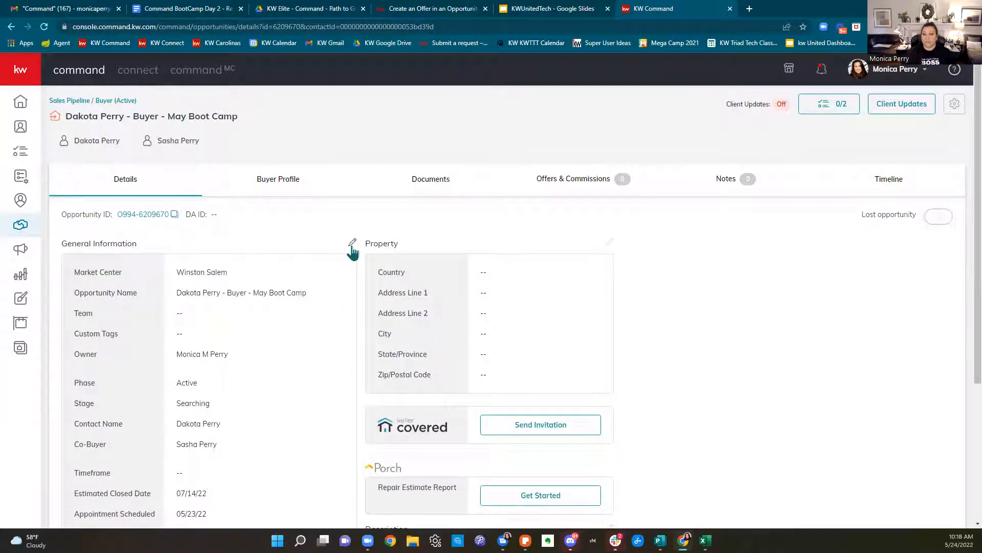
click(352, 245)
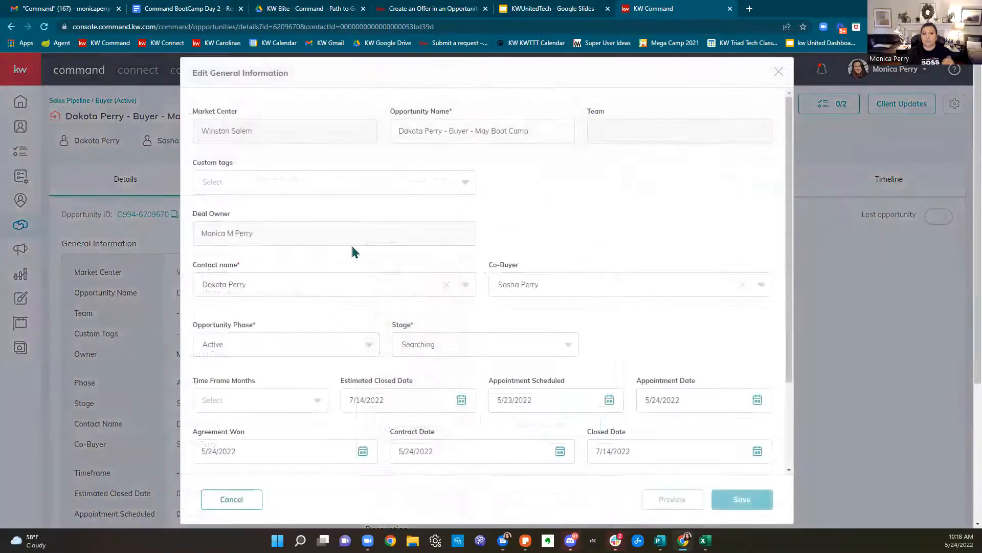
click(463, 344)
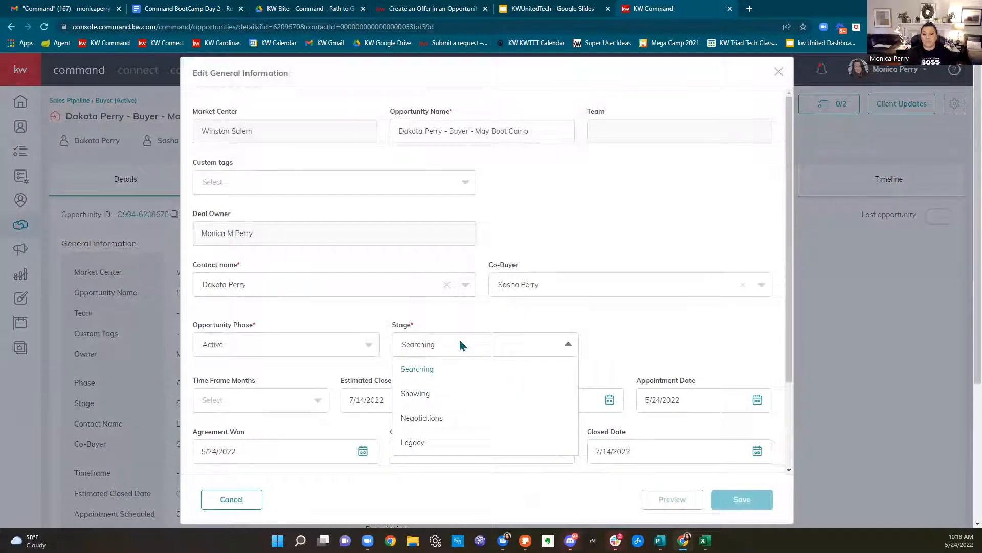
click(442, 420)
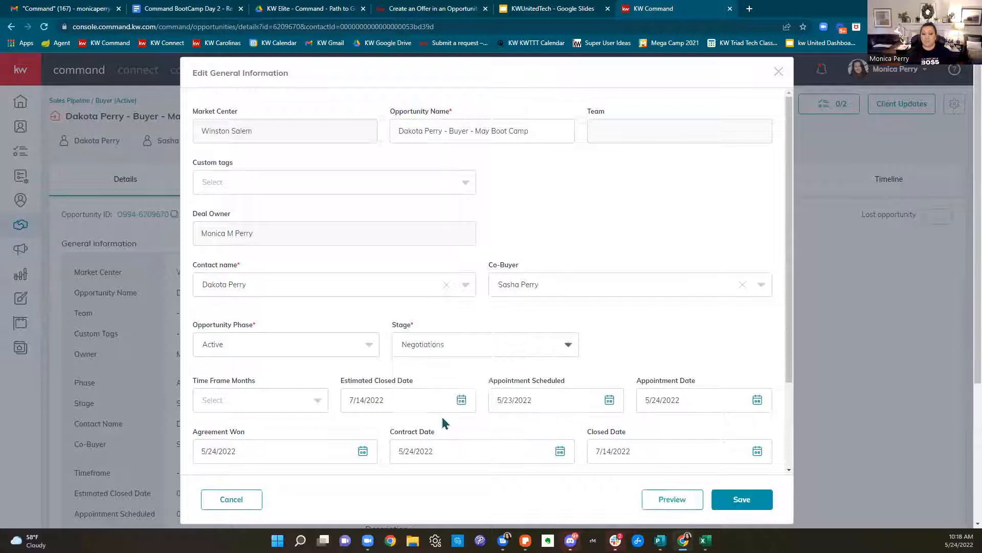
click(307, 345)
click(246, 444)
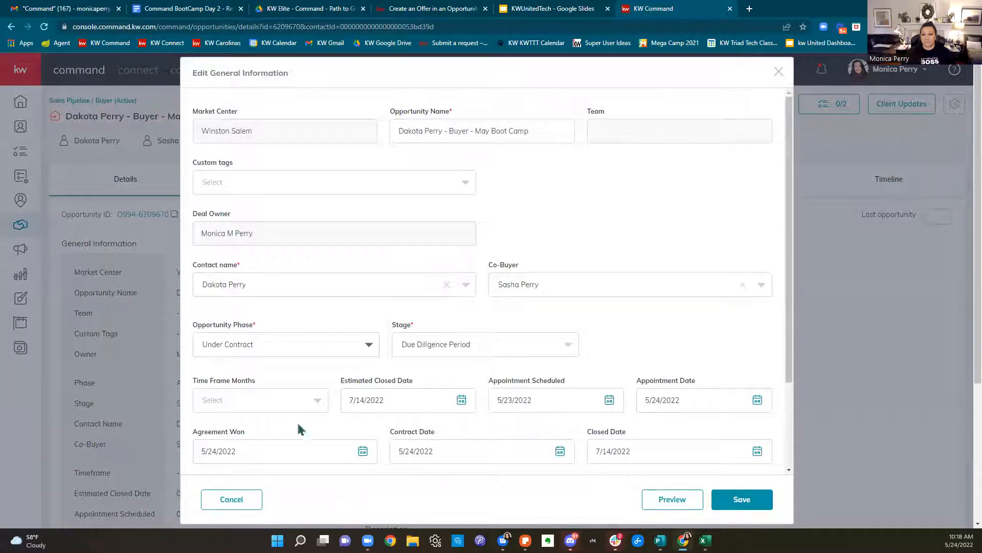
Return the phase to Active, keep stage Negotiations, and save the opportunity
click(267, 344)
click(246, 417)
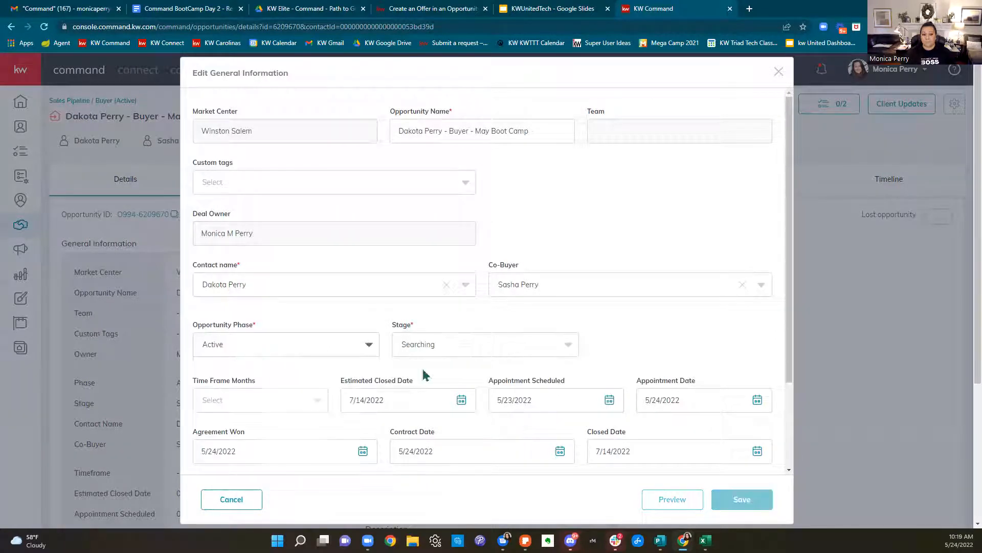
click(427, 353)
click(428, 418)
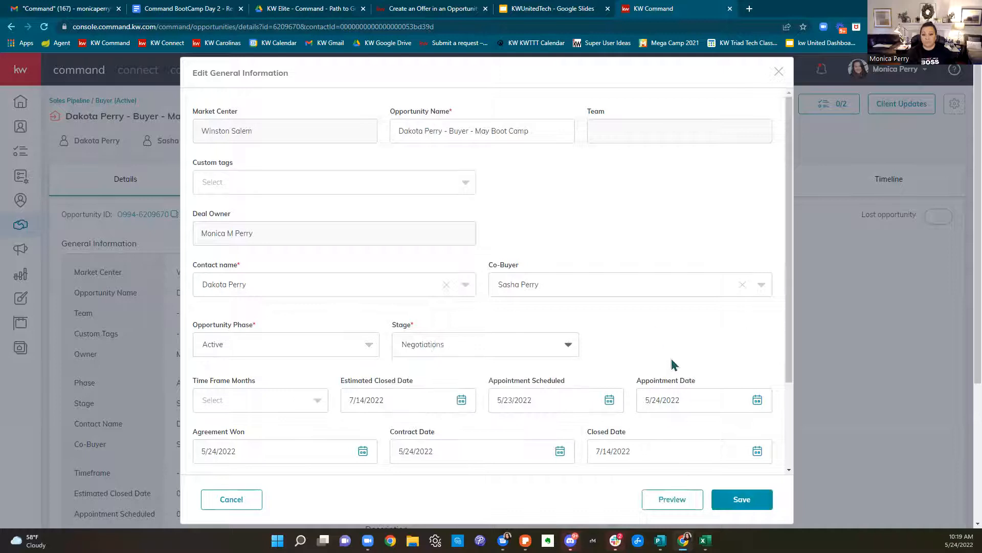
scroll(673, 362, down, 2)
click(767, 499)
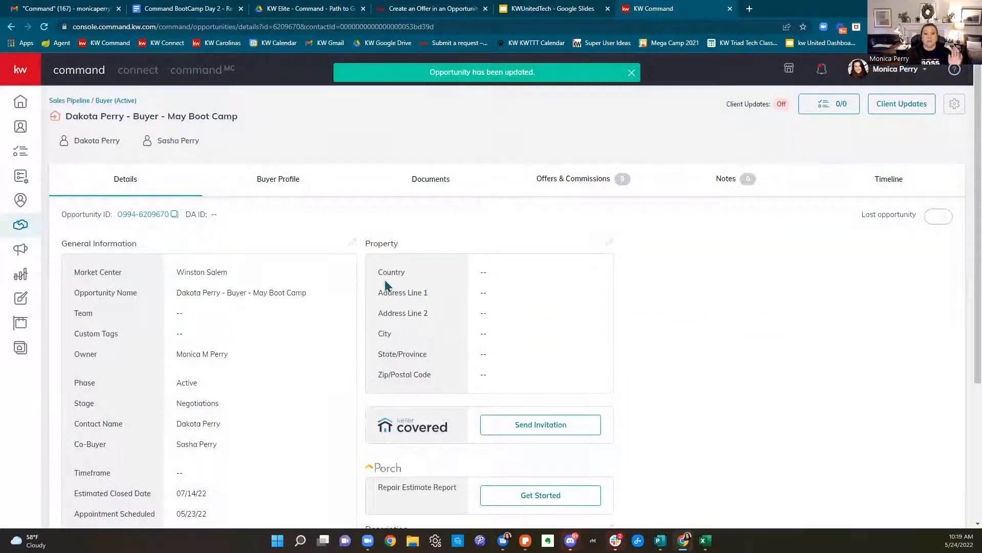
scroll(385, 284, down, 2)
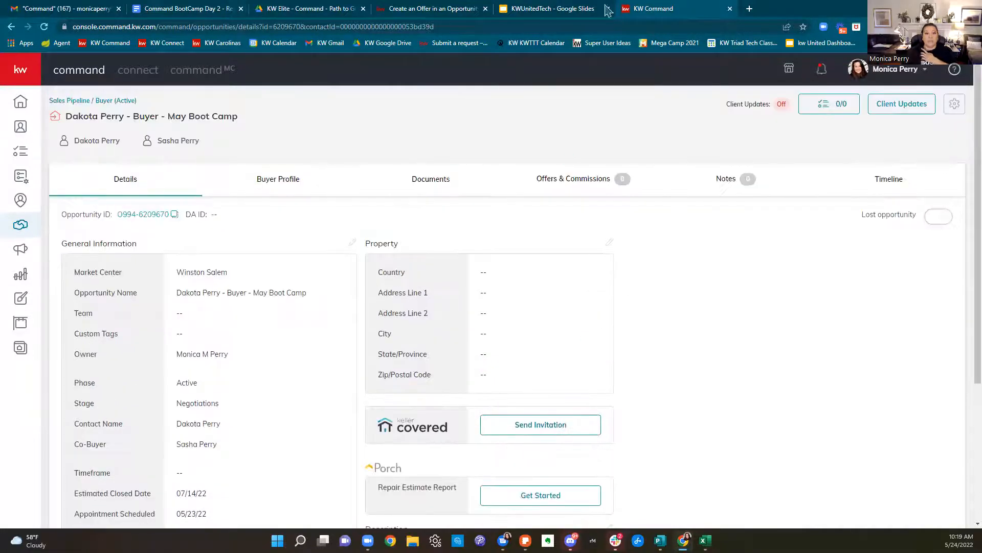
Go to triad.mlsmatrix.com in a new tab and log in to Triad MLS Matrix
click(750, 8)
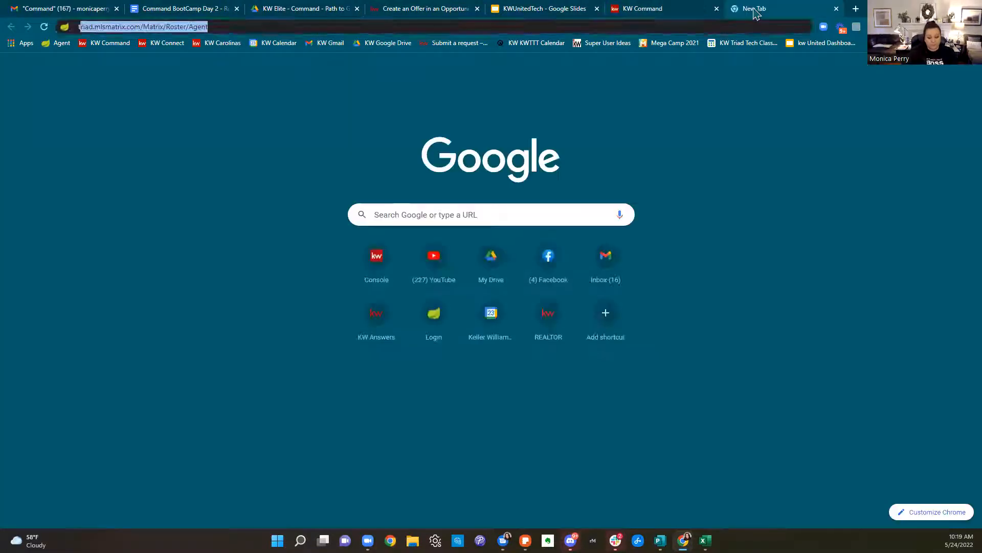
text(triad)
key(Return)
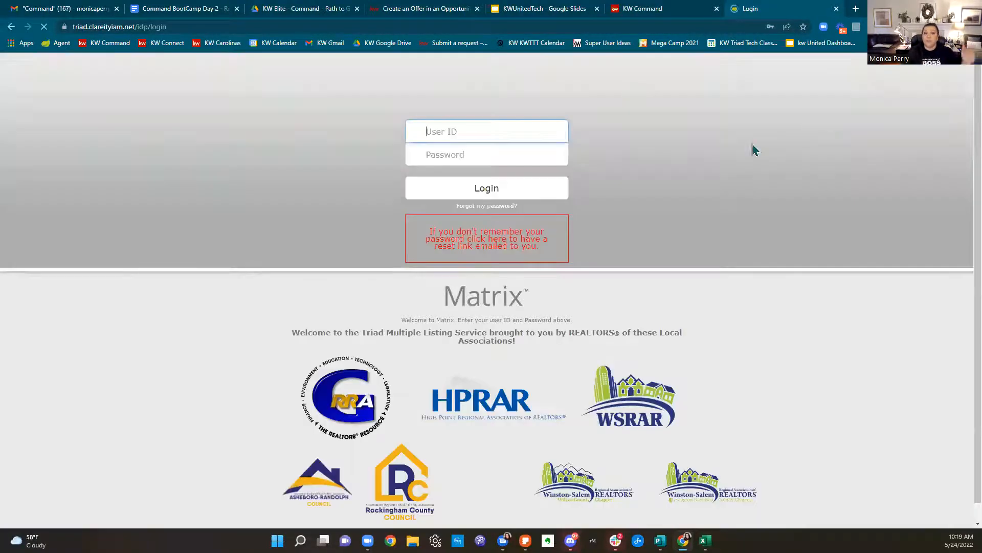
click(505, 189)
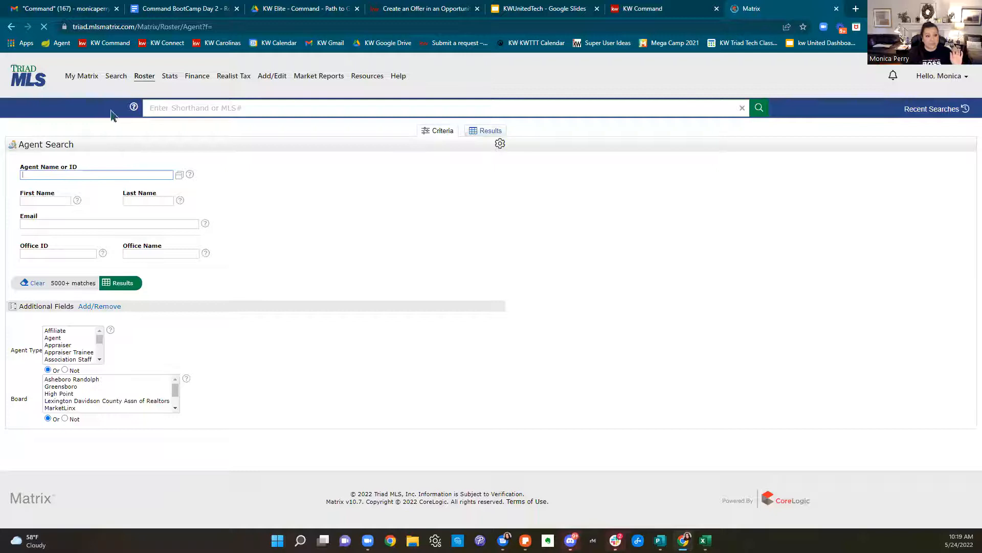
Open the My Matrix dashboard and dismiss the announcement notices
mouse_move(87, 82)
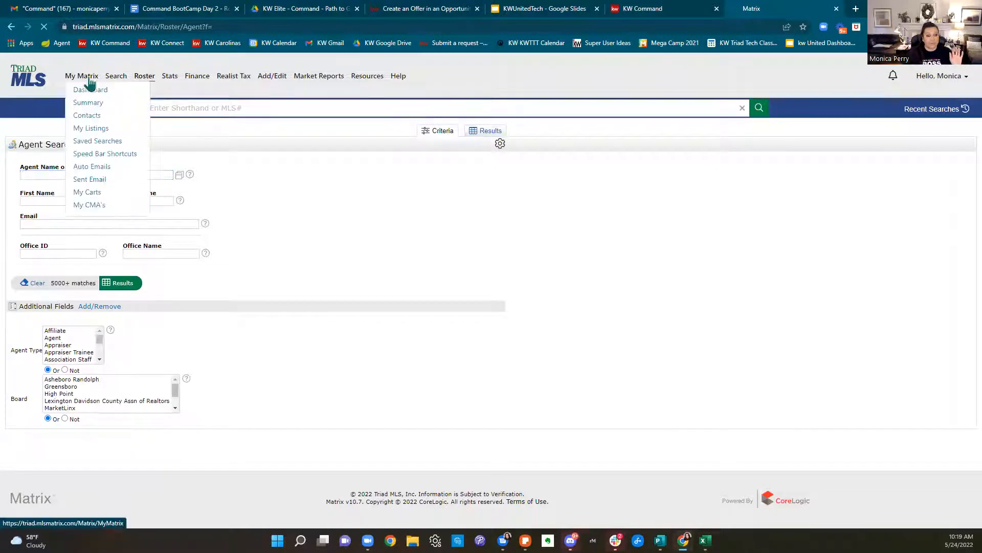
click(93, 131)
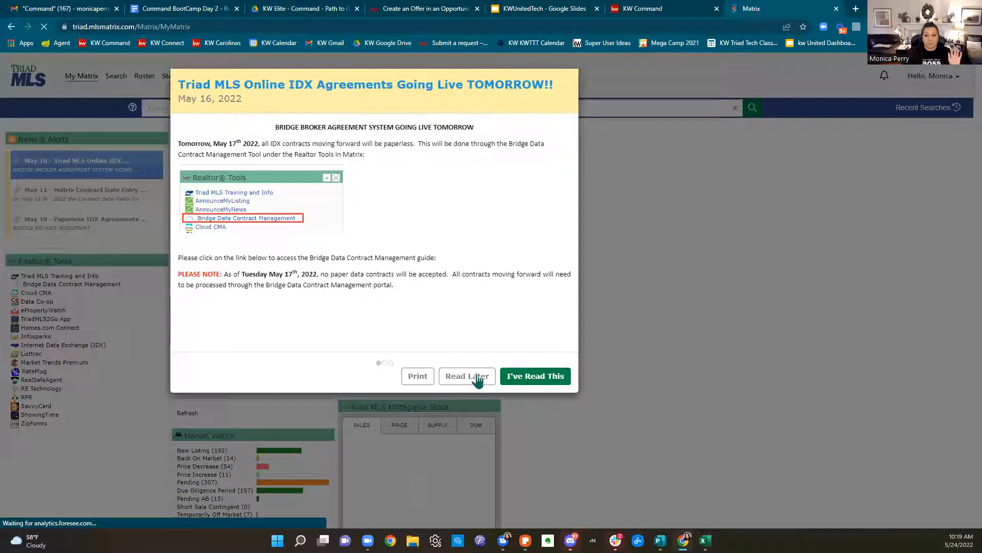
click(483, 379)
click(484, 379)
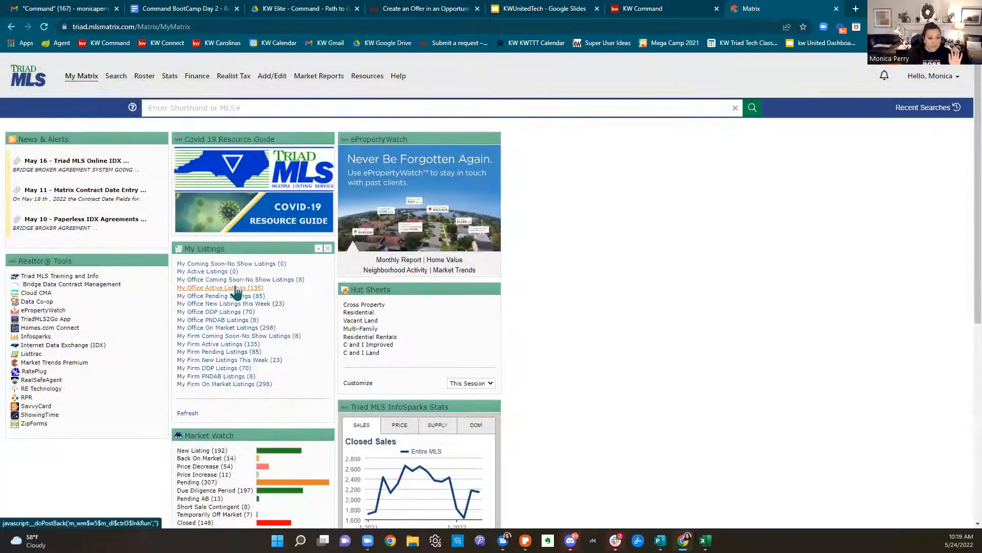
Show the office's 135 active listings sorted by current price and scroll toward the end
click(235, 289)
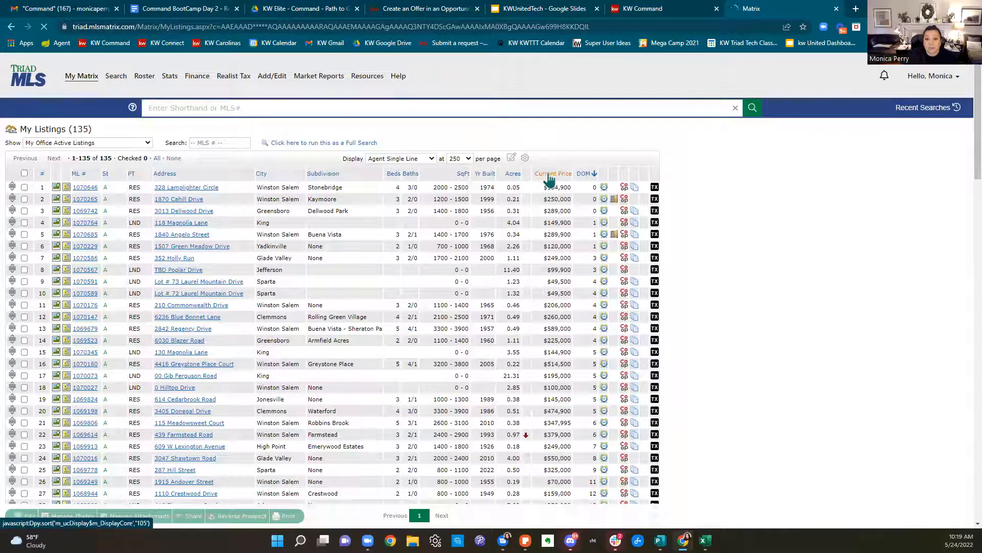
click(549, 174)
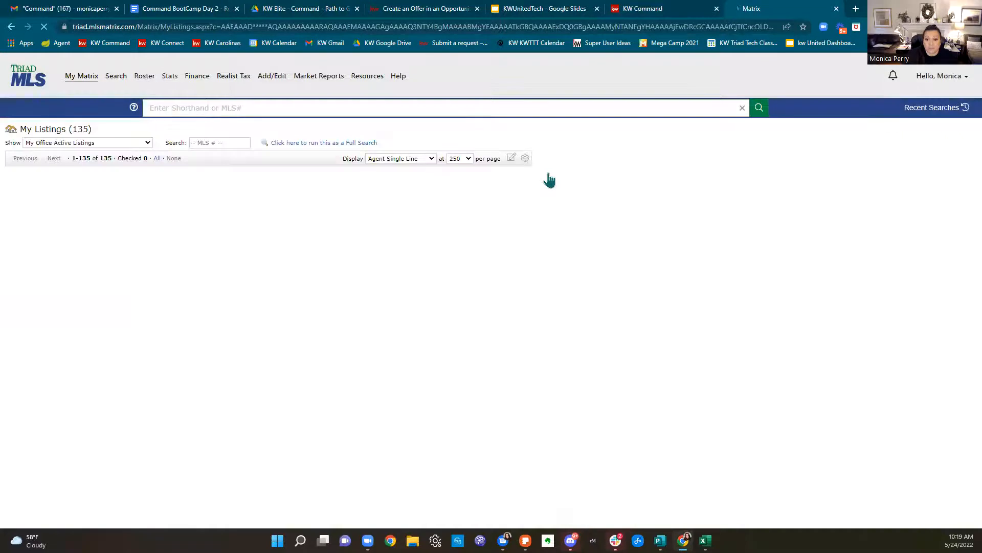
scroll(558, 300, down, 6)
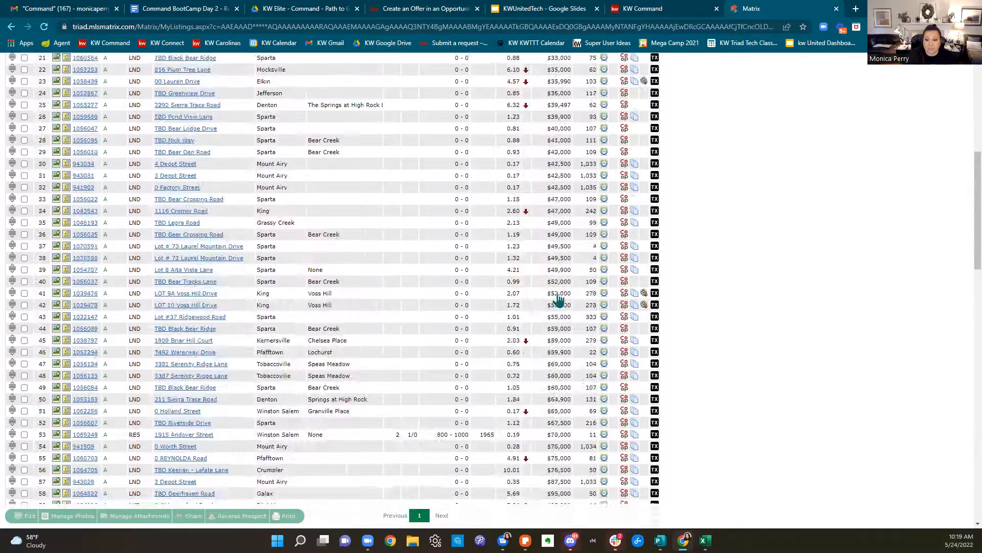
scroll(558, 300, down, 18)
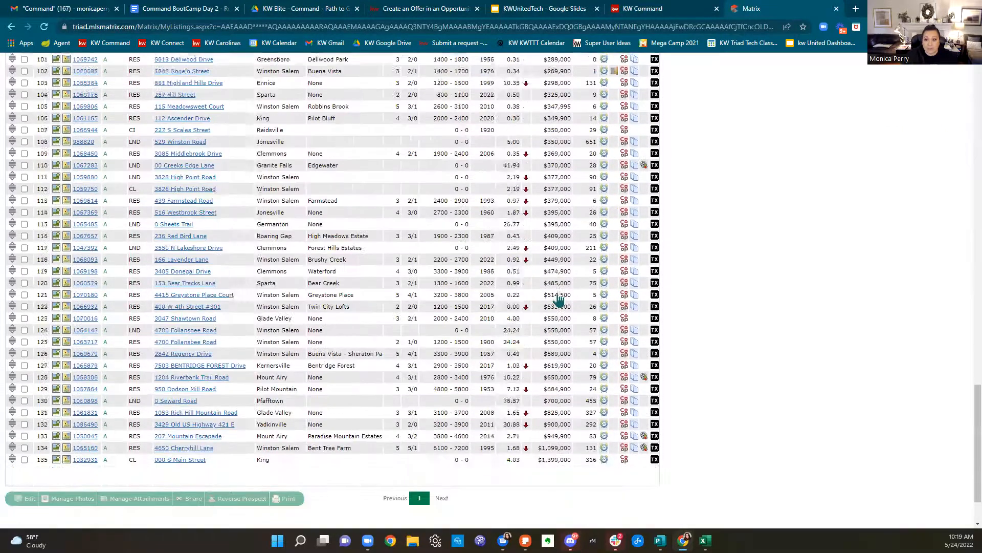
scroll(558, 299, up, 2)
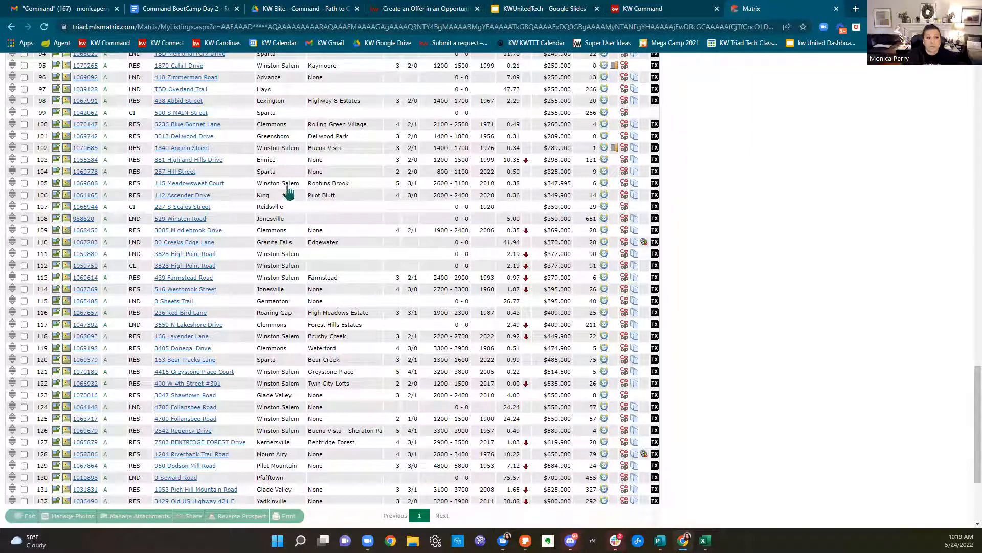
click(90, 186)
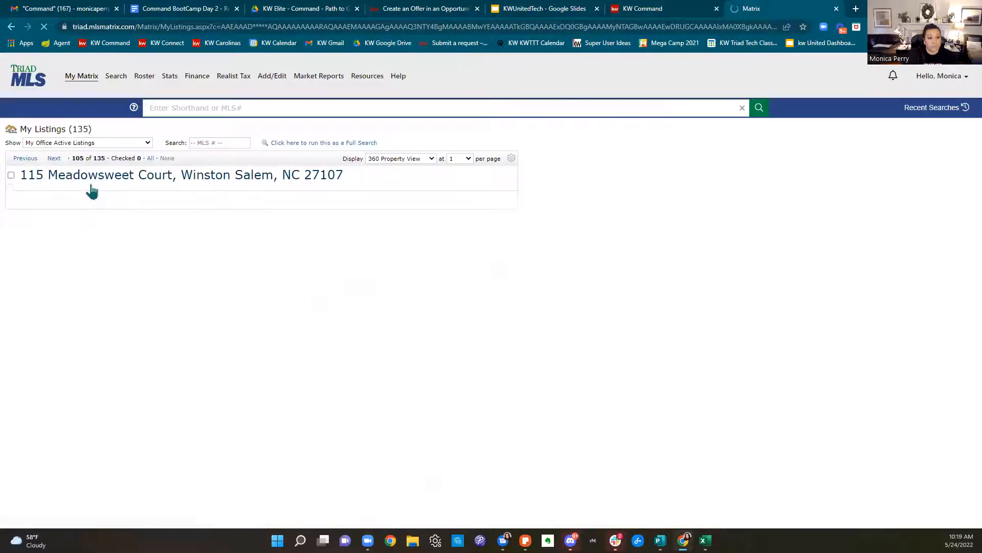
scroll(462, 247, down, 10)
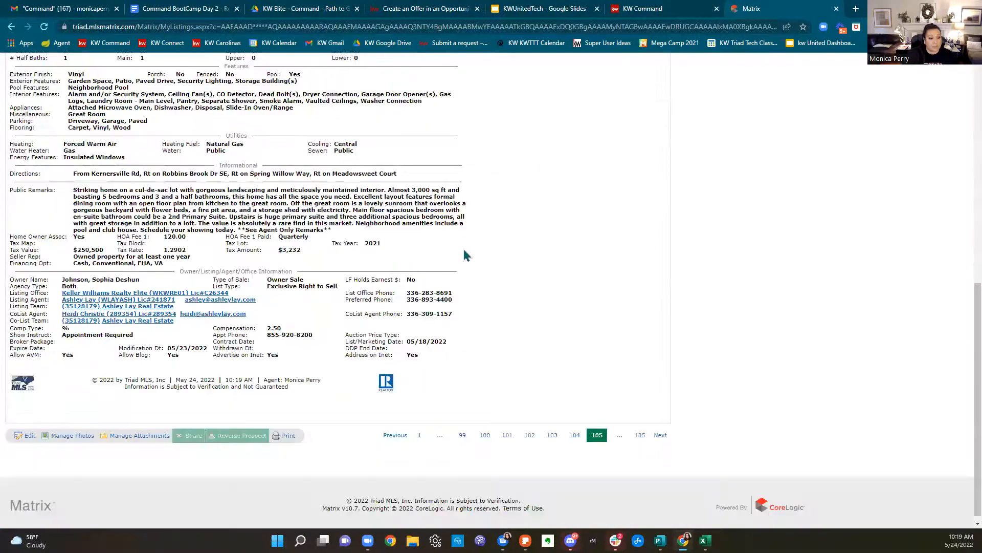
scroll(464, 255, down, 1)
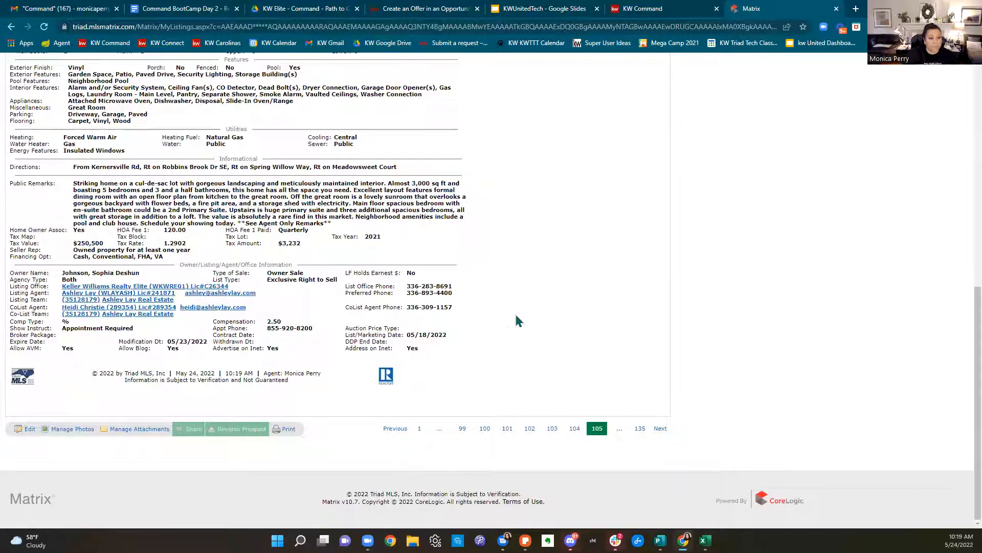
scroll(520, 338, up, 15)
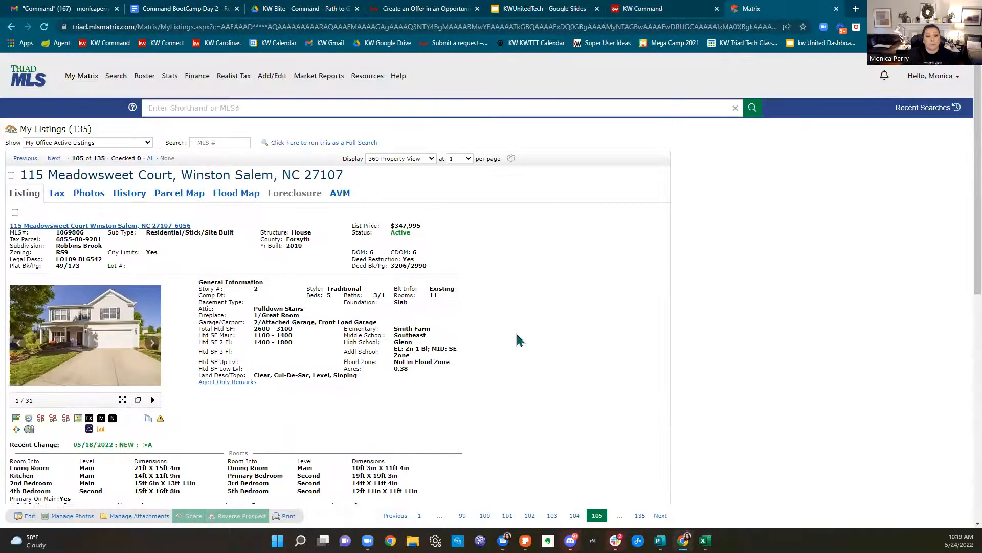
drag(21, 171, 347, 183)
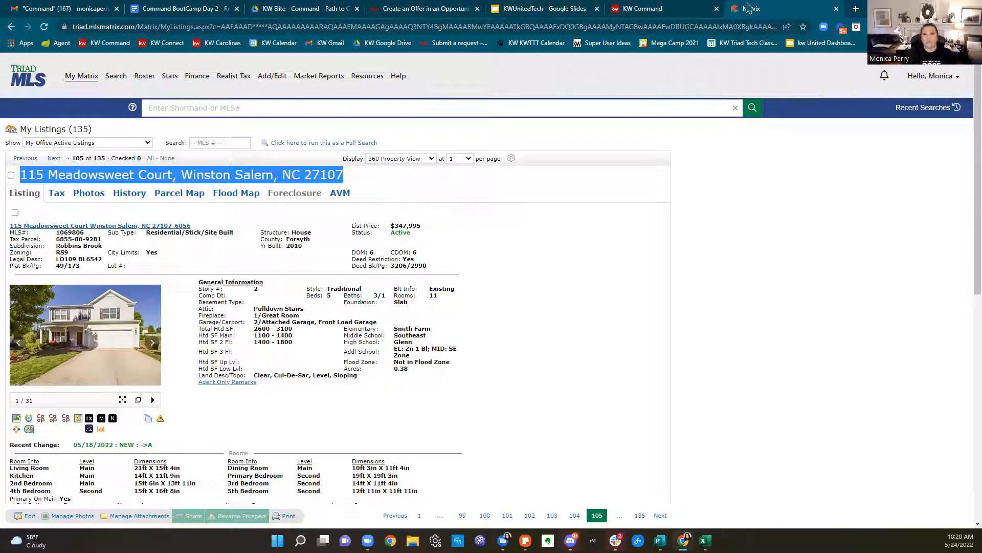
click(663, 15)
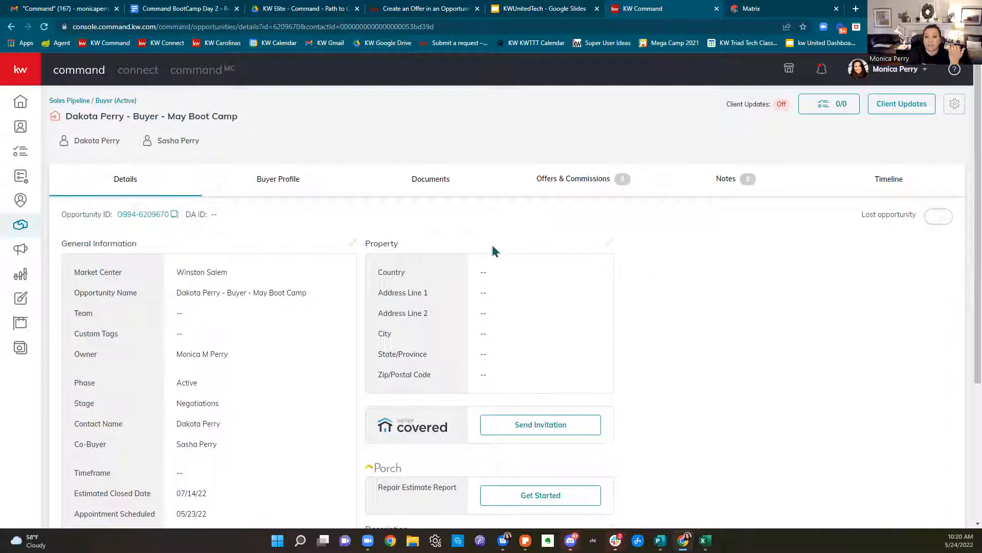
Open the property information editor, then close it without saving
click(609, 242)
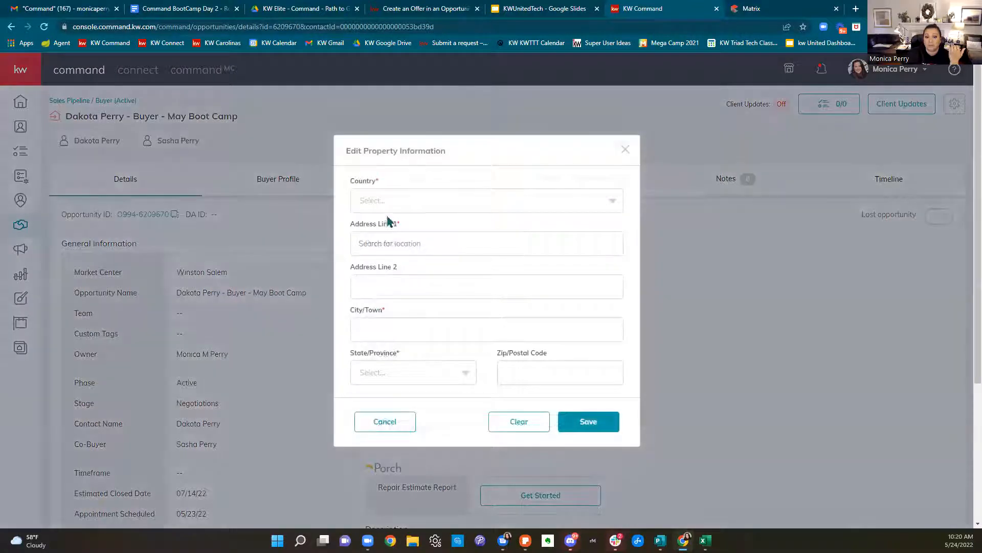
click(387, 197)
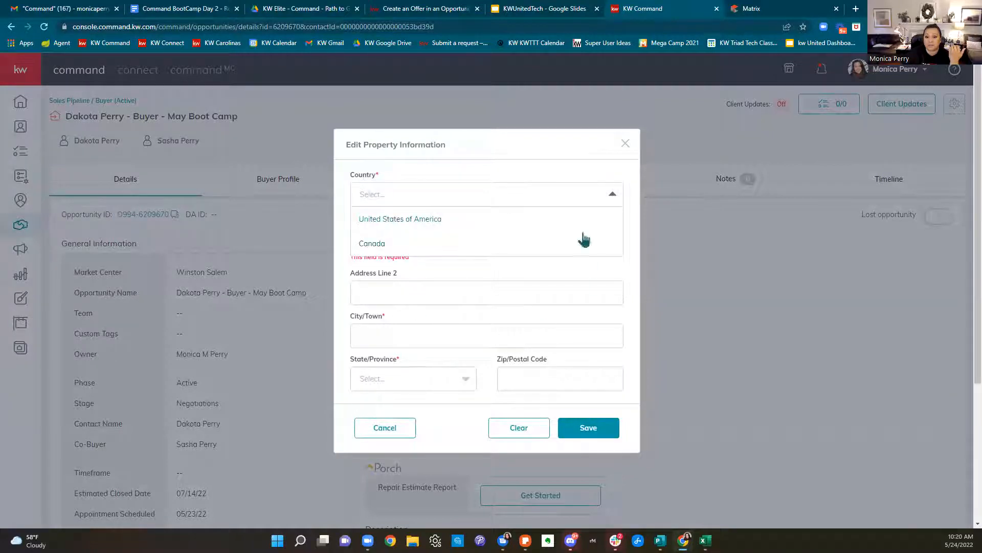
click(629, 146)
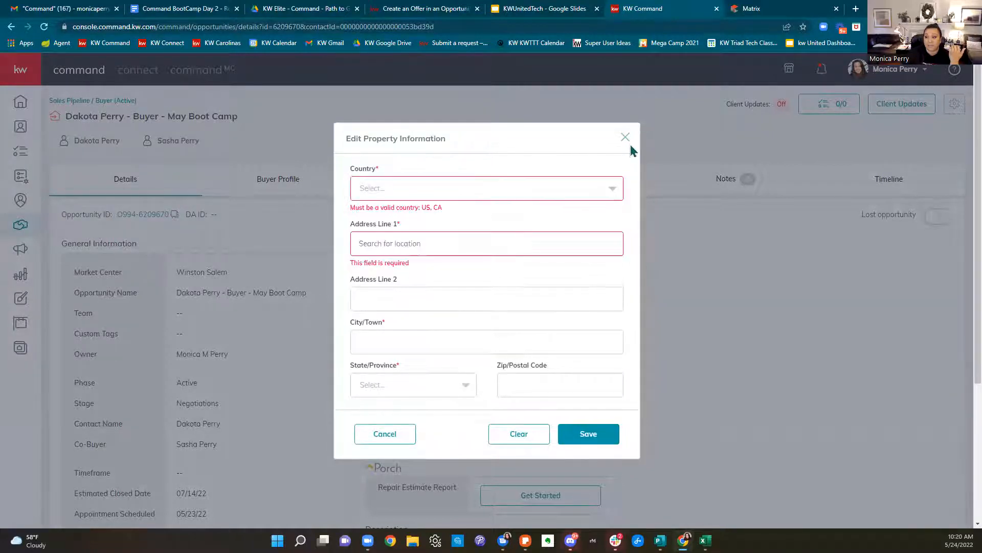
click(629, 145)
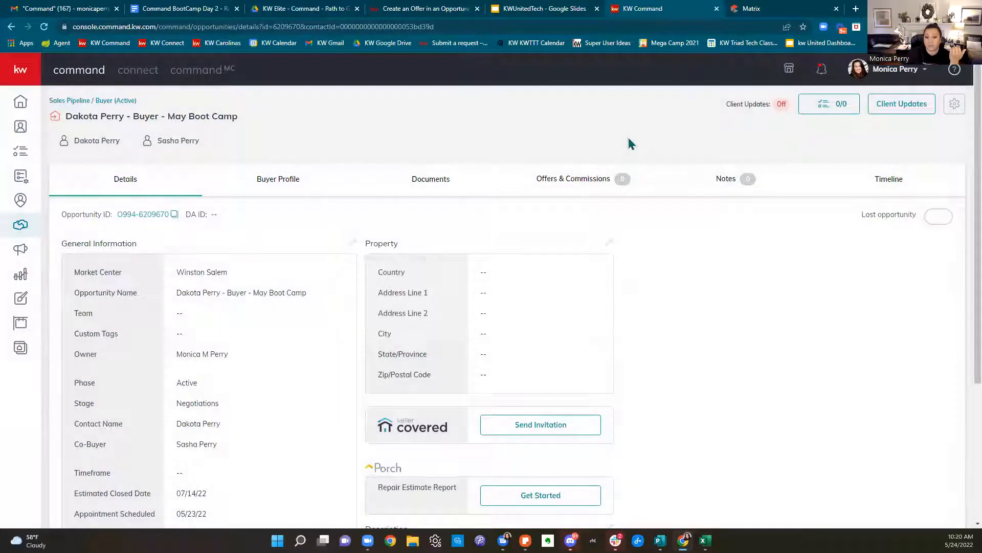
scroll(829, 291, down, 3)
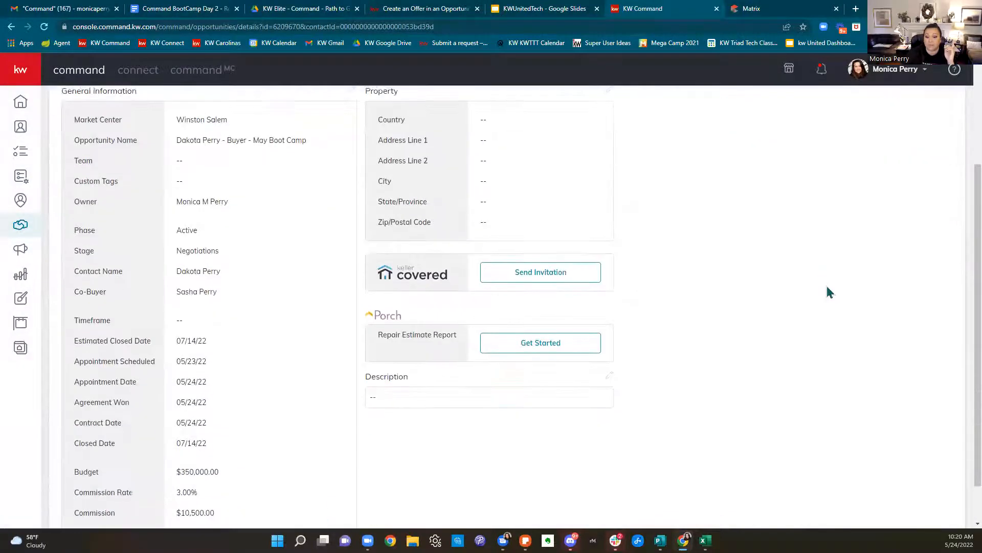
scroll(830, 292, down, 1)
scroll(830, 294, up, 4)
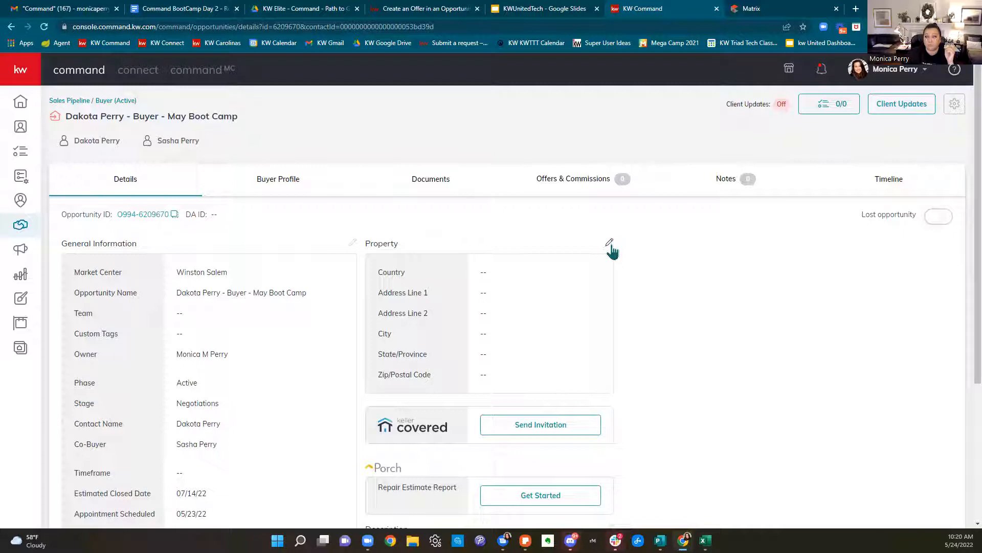
click(610, 243)
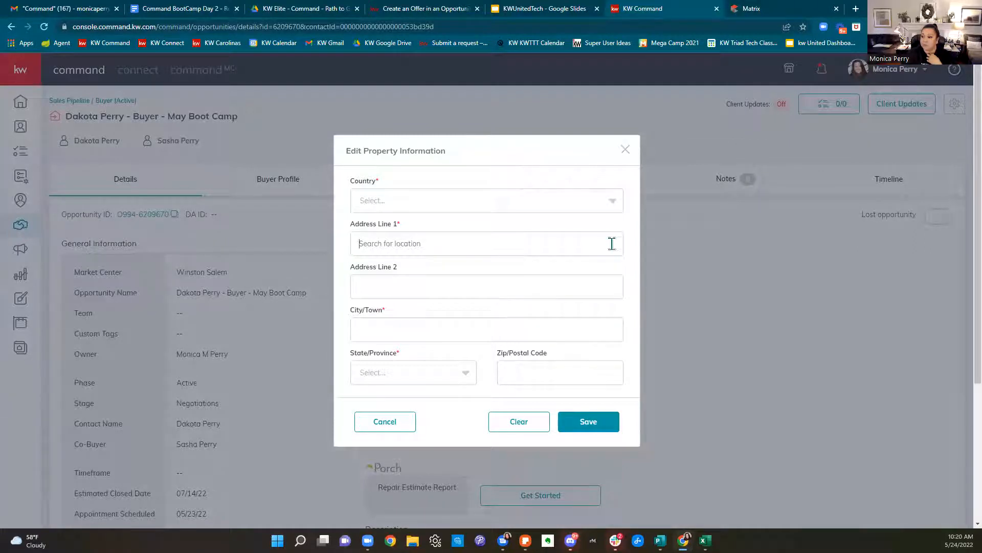
click(485, 201)
click(464, 219)
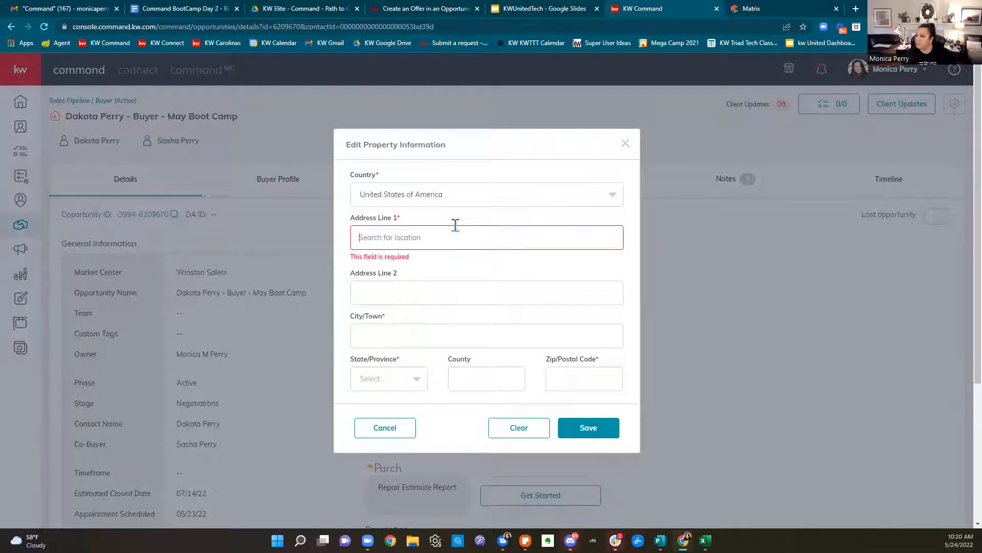
click(455, 225)
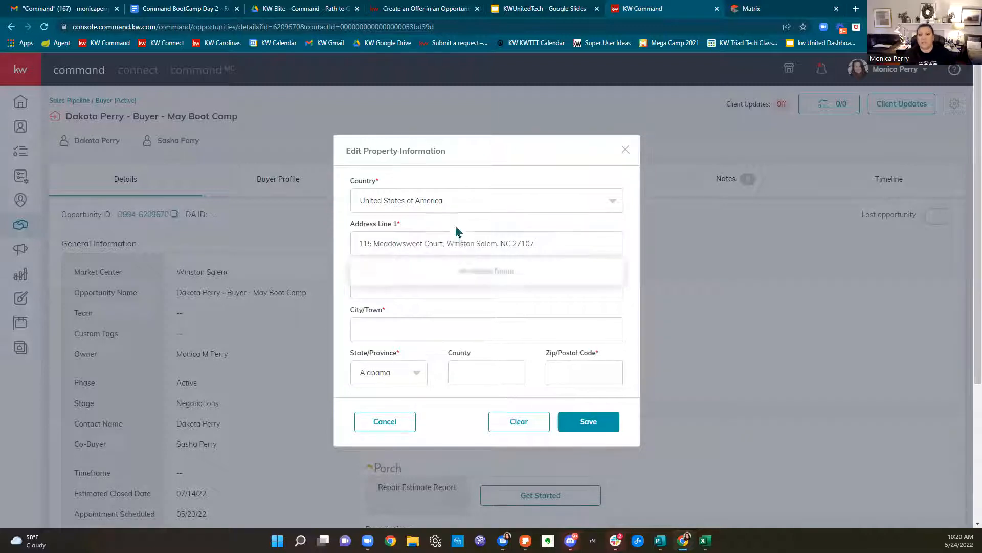
click(369, 274)
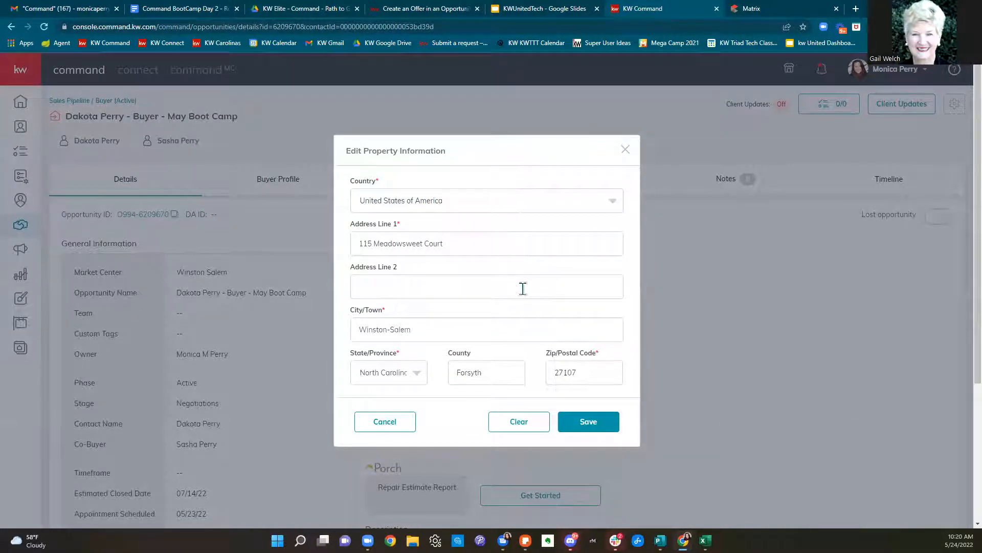
Save the Meadowsweet Court address and review the updated Property panel on the Details page
click(603, 433)
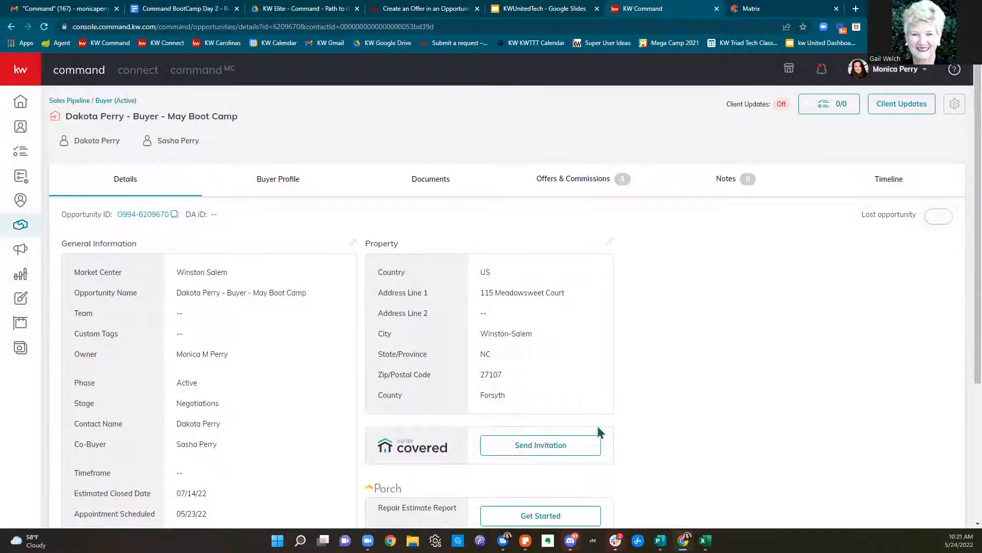
scroll(790, 353, down, 2)
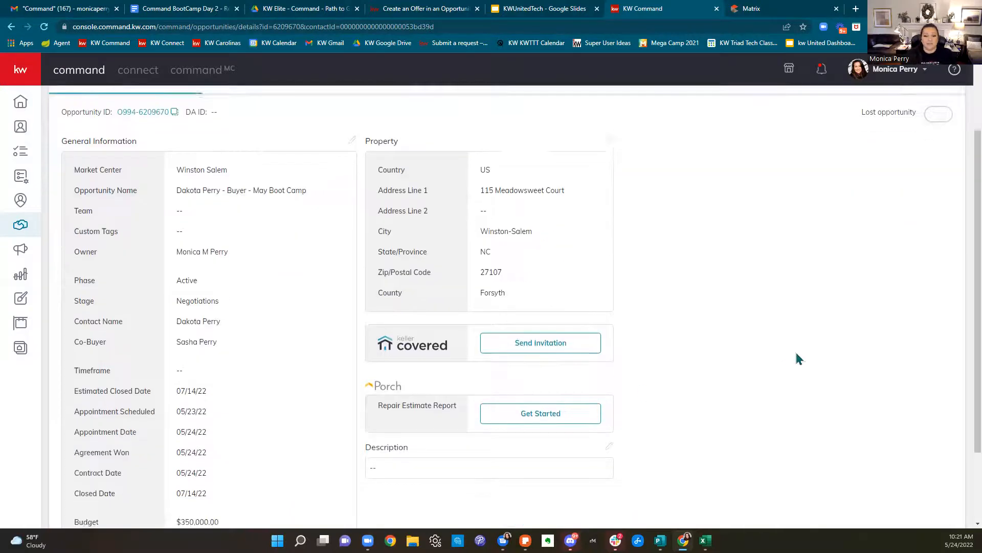
scroll(796, 353, down, 2)
scroll(799, 355, up, 4)
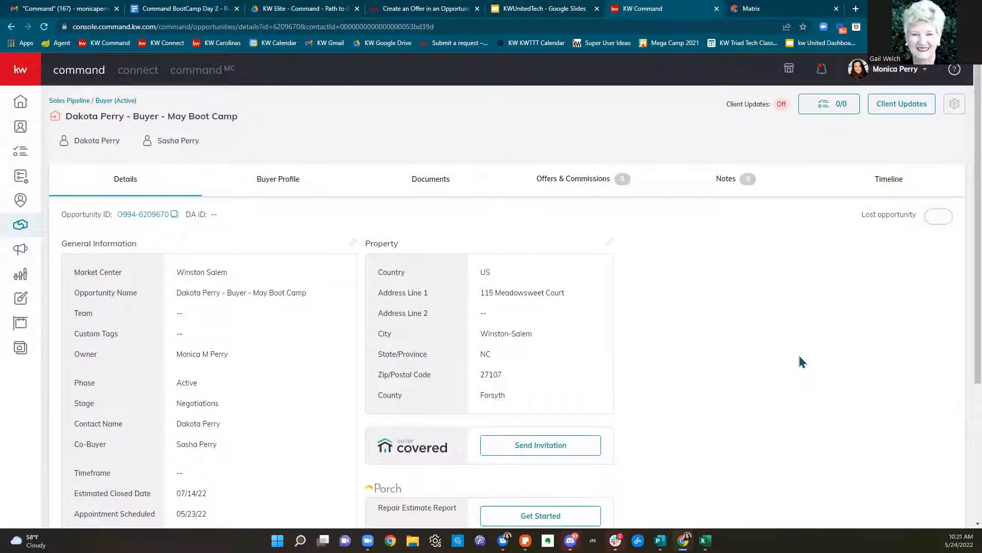
scroll(800, 357, down, 4)
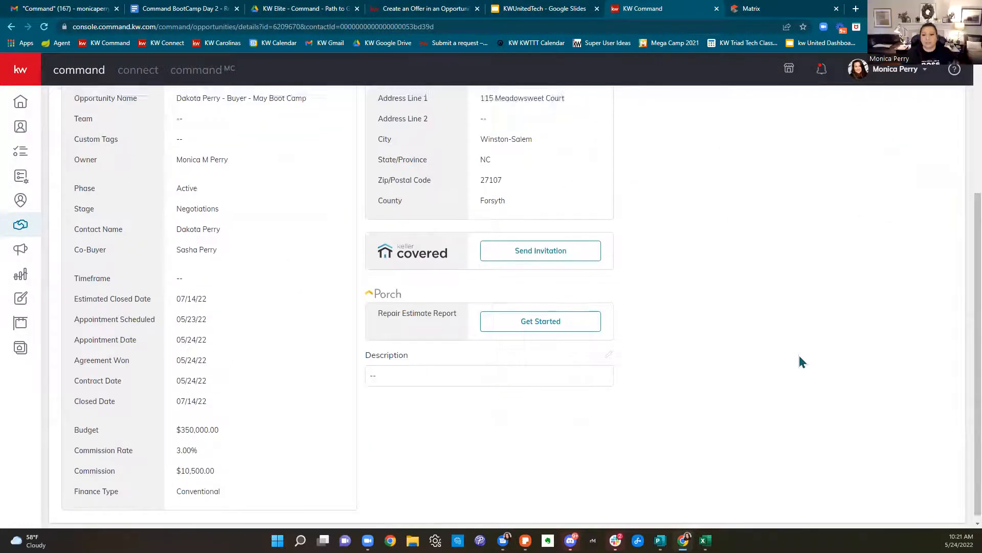
scroll(799, 358, up, 4)
Check the co-buyer's app registration status on Buyer Profile, then open Documents
click(267, 191)
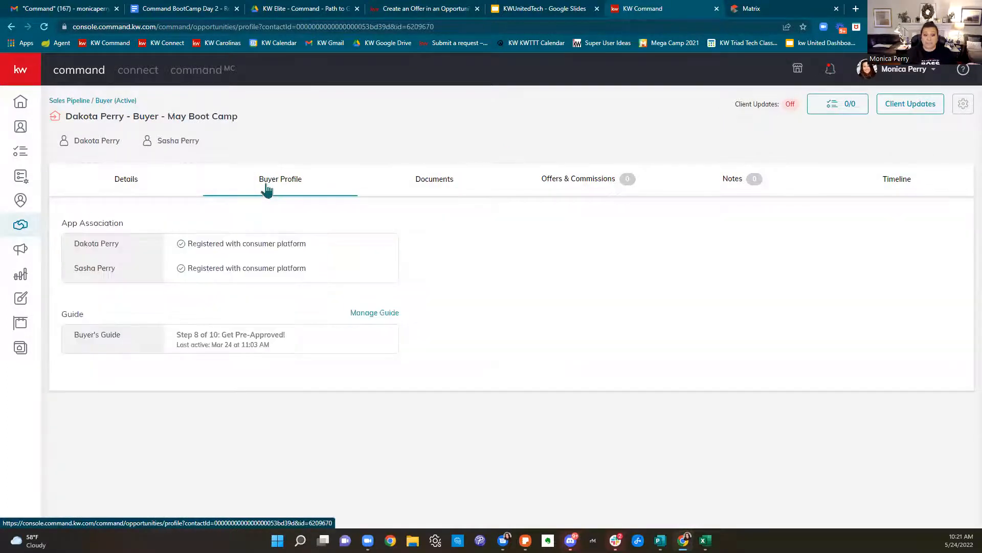
drag(192, 243, 179, 285)
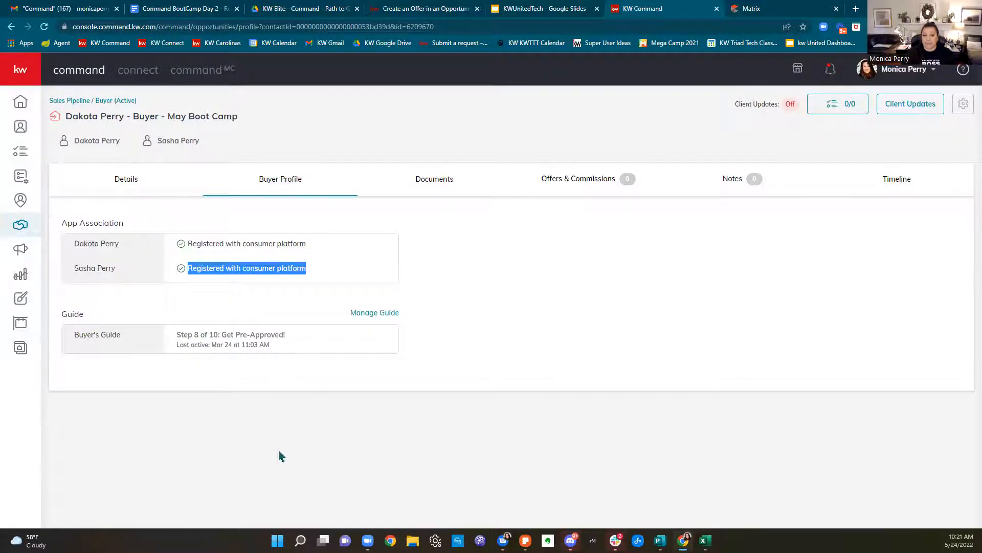
click(450, 182)
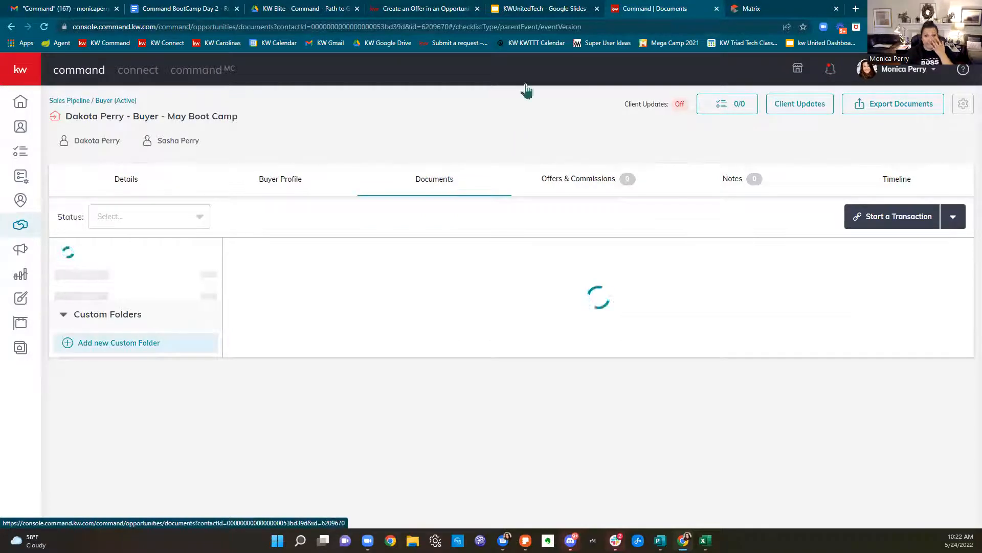
Highlight steps 1 and 2 in the Path to Get Paid PDF
click(306, 9)
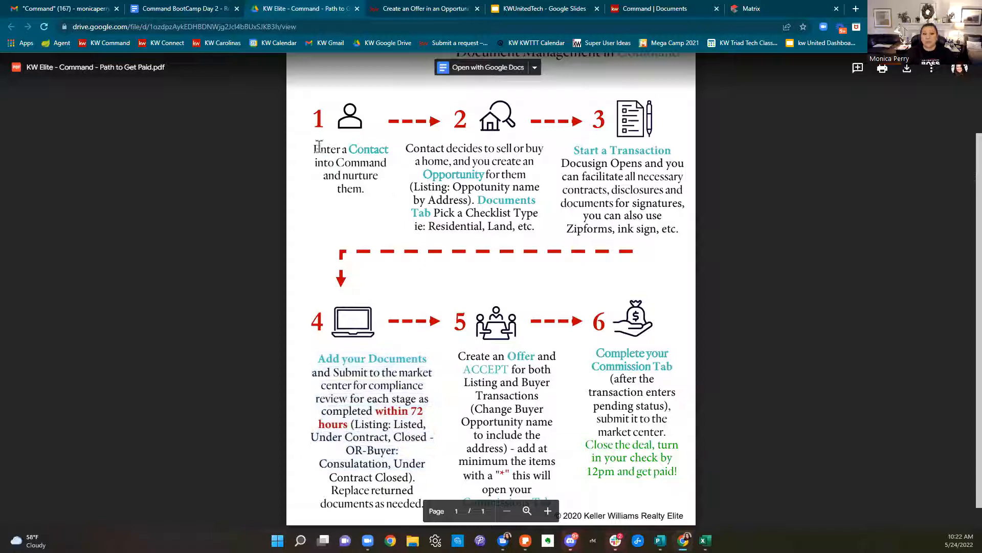
drag(313, 148, 377, 193)
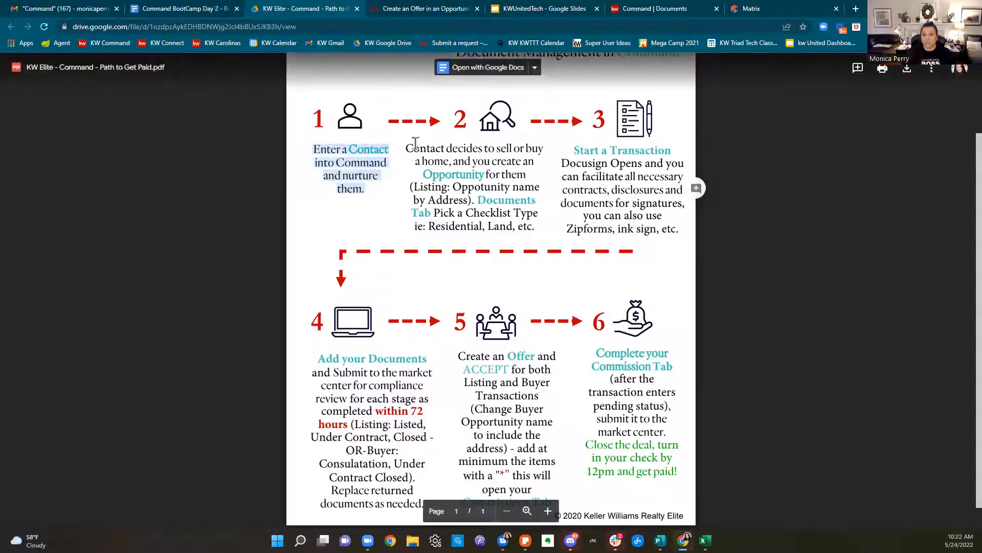
click(409, 149)
drag(408, 149, 543, 234)
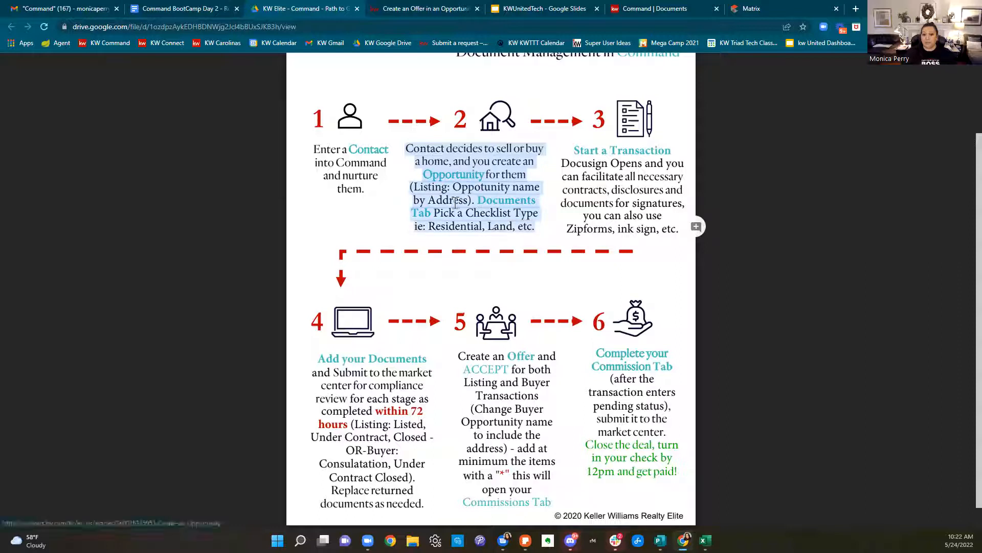
click(374, 217)
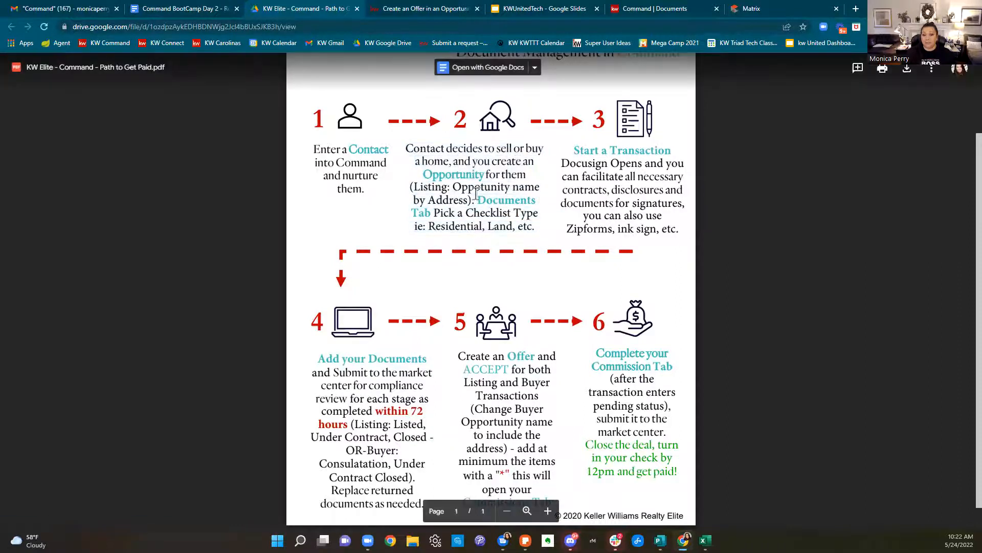
Close the Create an Offer tab and highlight the 'Pick a Checklist Type' note
click(482, 10)
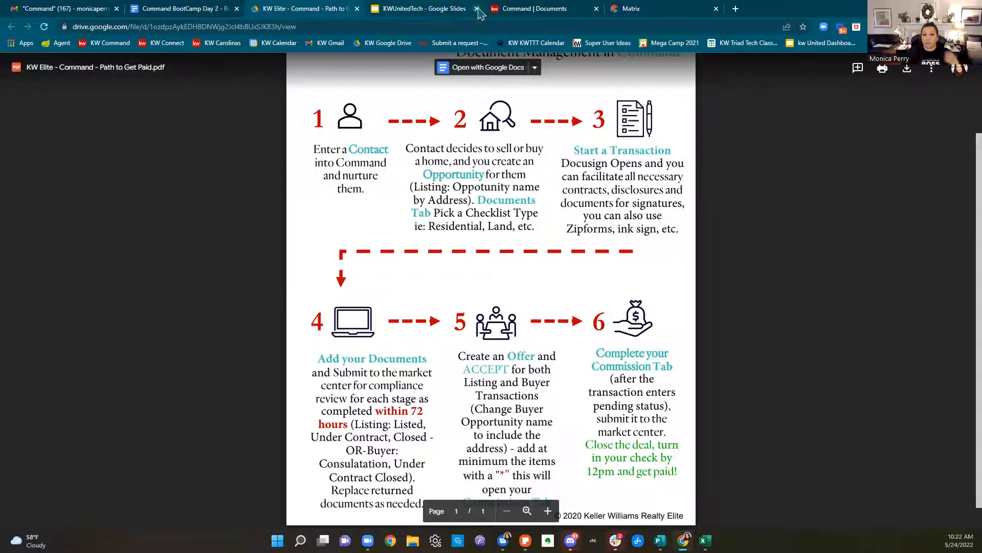
click(557, 11)
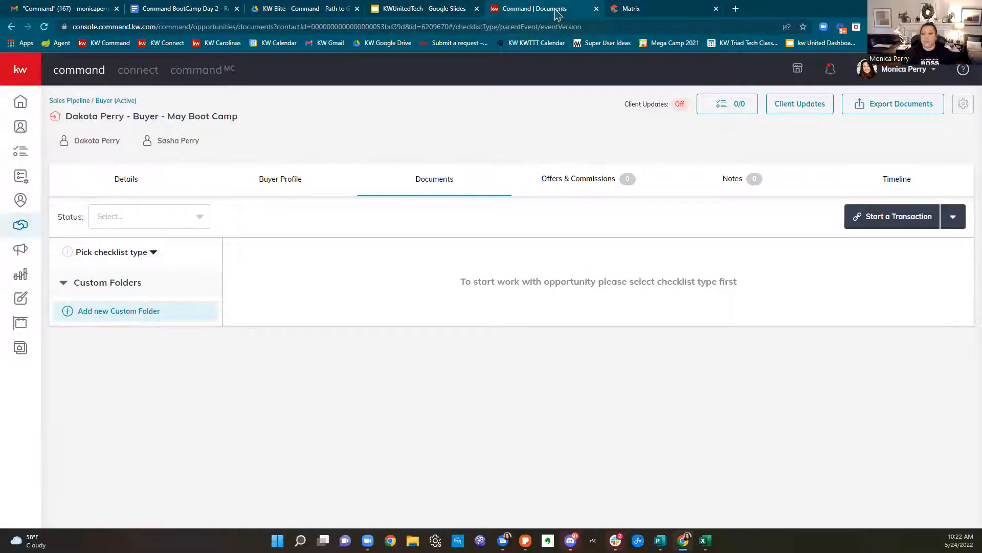
click(289, 12)
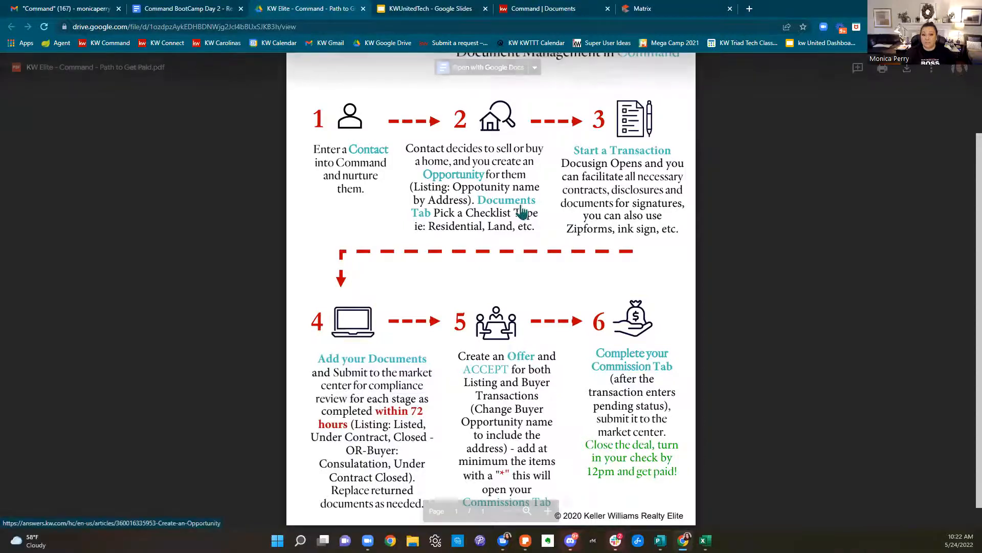
drag(434, 213, 551, 231)
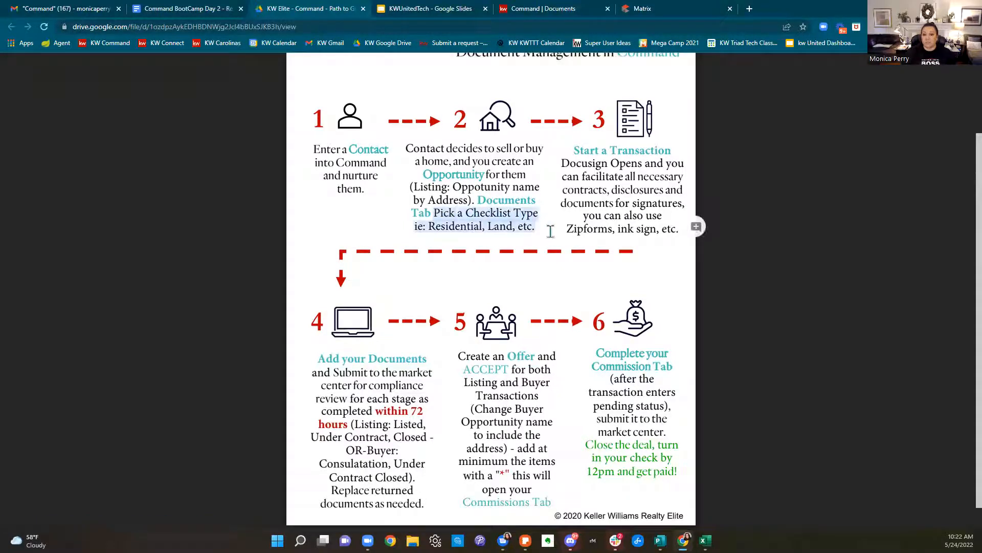
Copy the Command BootCamp Day 2 Resources share link and return to Command Documents
click(184, 9)
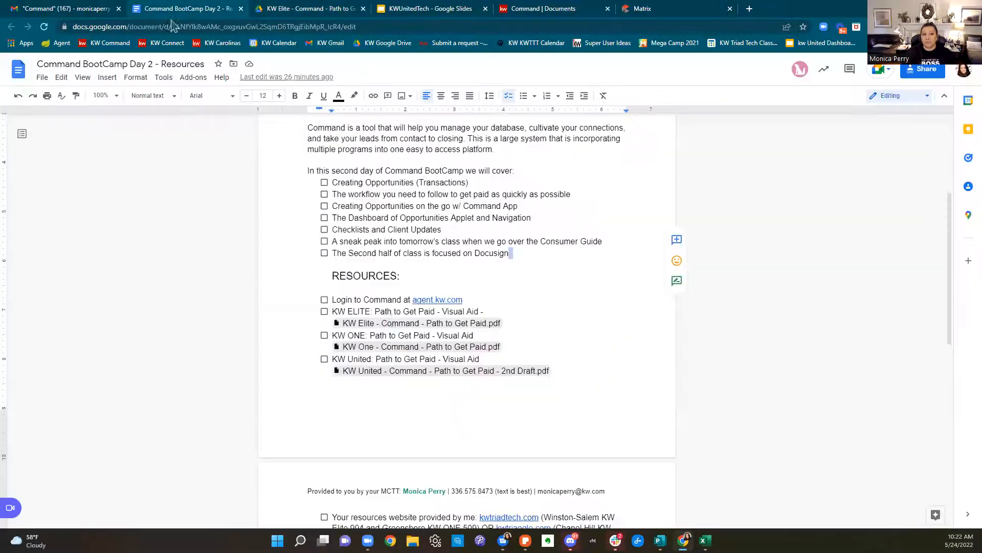
click(524, 9)
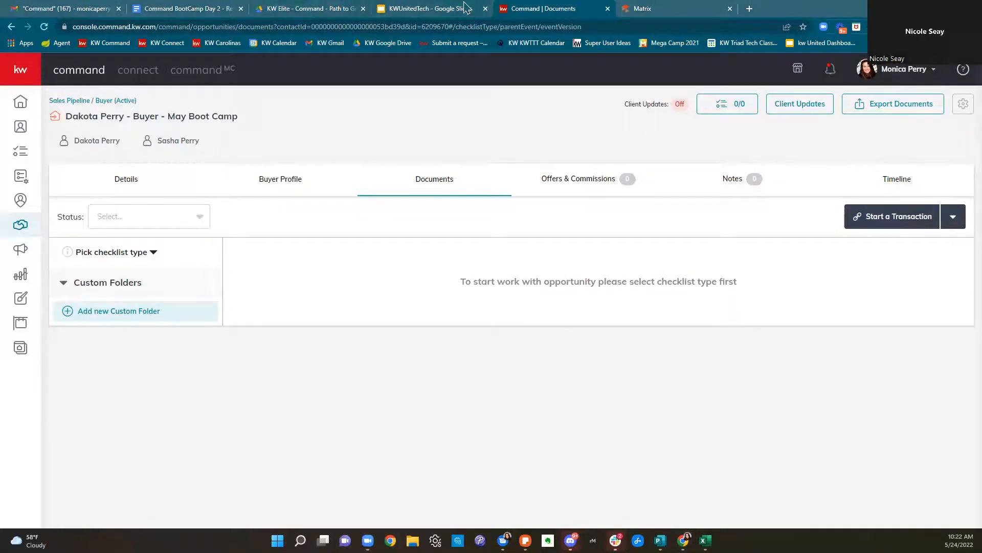
click(179, 9)
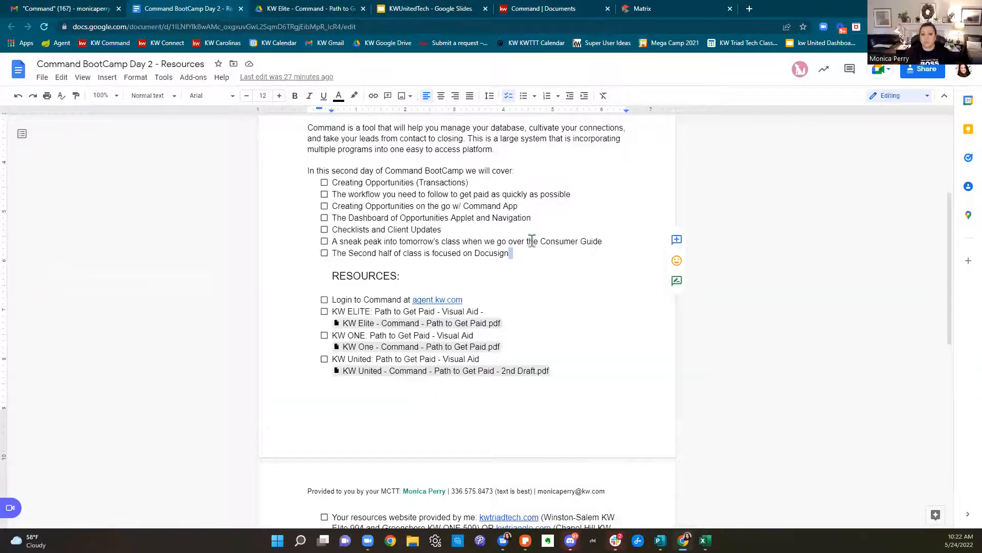
scroll(533, 243, up, 4)
click(920, 75)
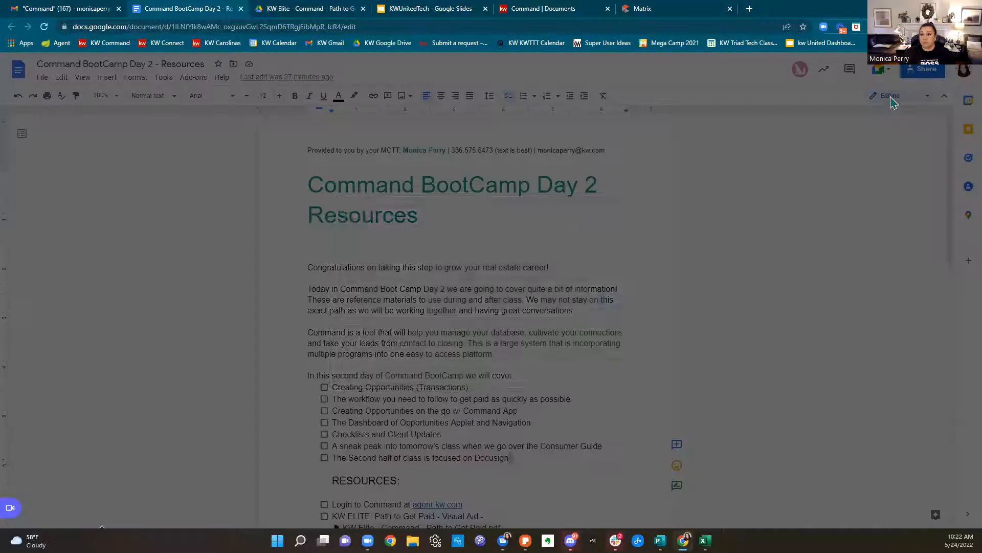
click(629, 373)
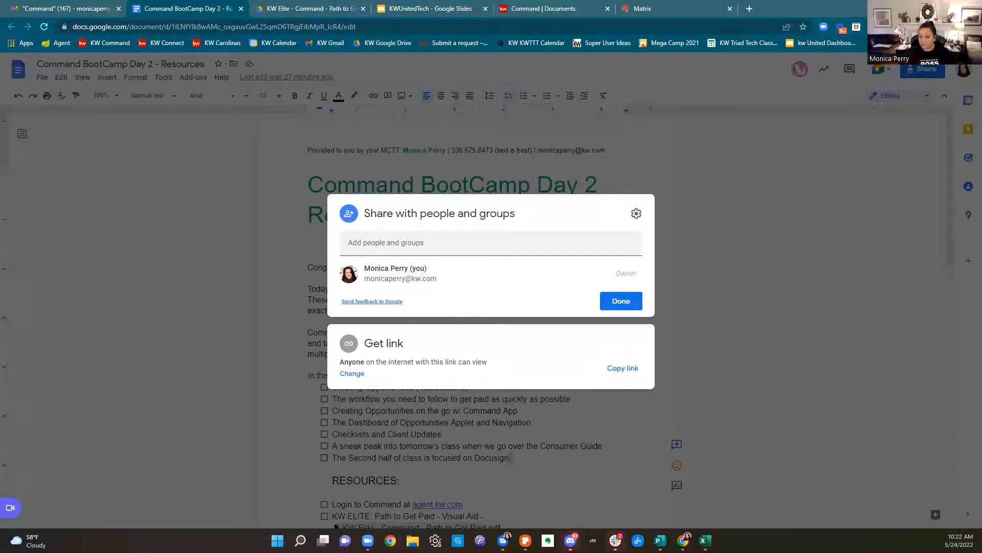
click(114, 344)
click(551, 15)
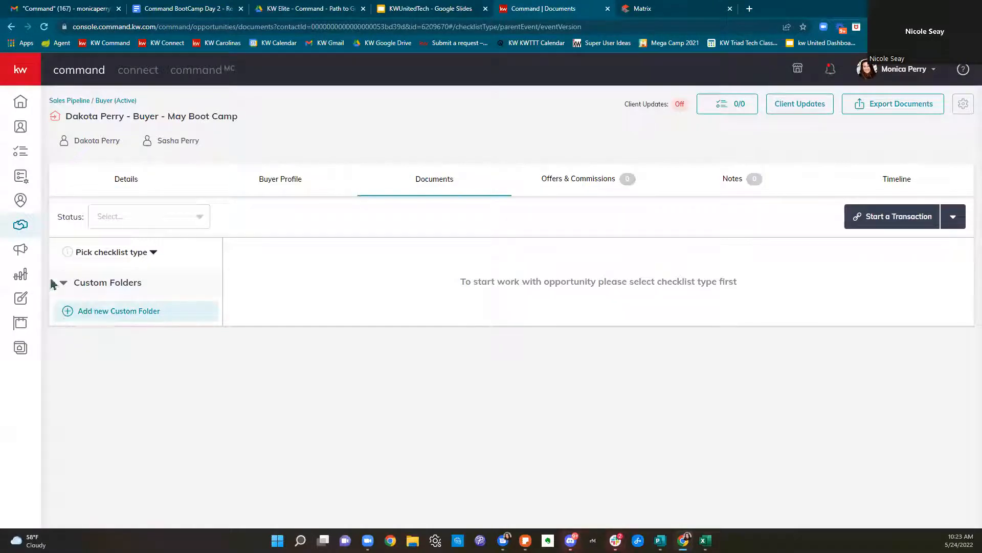
Choose Residential as the checklist type on the Documents tab
click(106, 256)
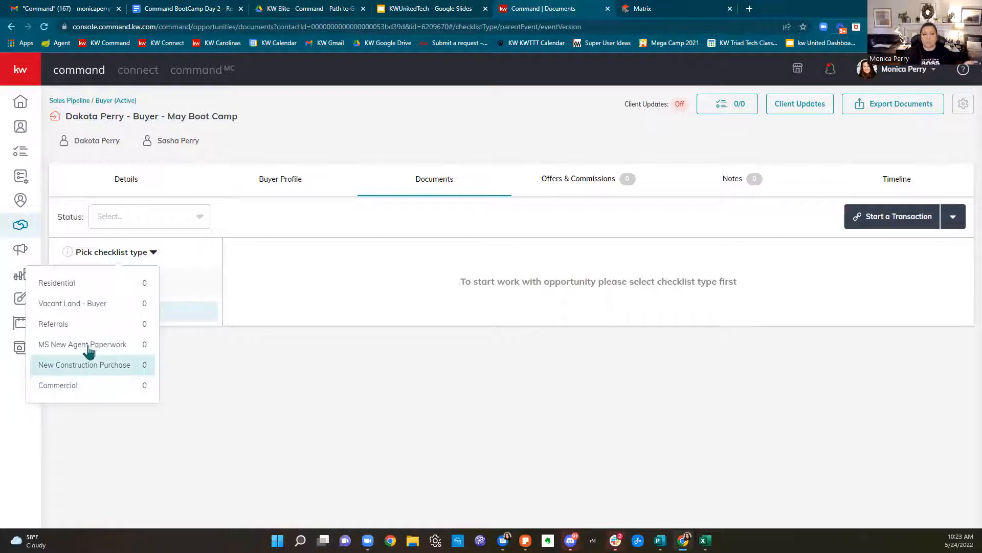
click(88, 291)
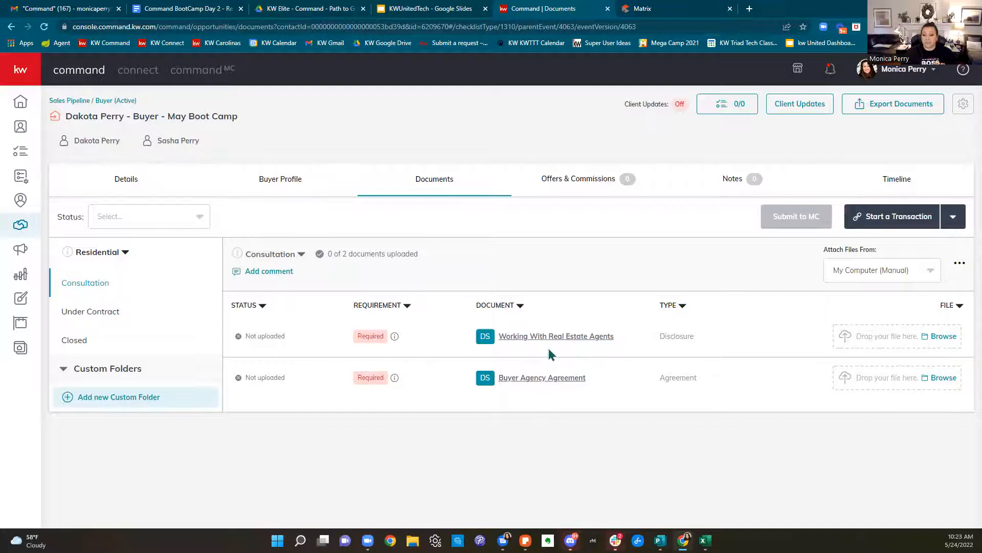
click(543, 336)
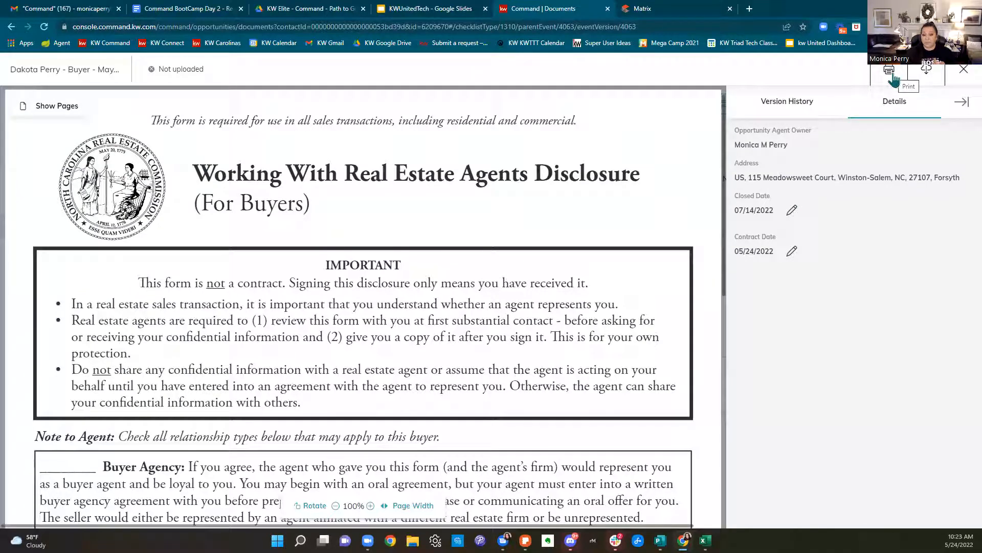
click(964, 69)
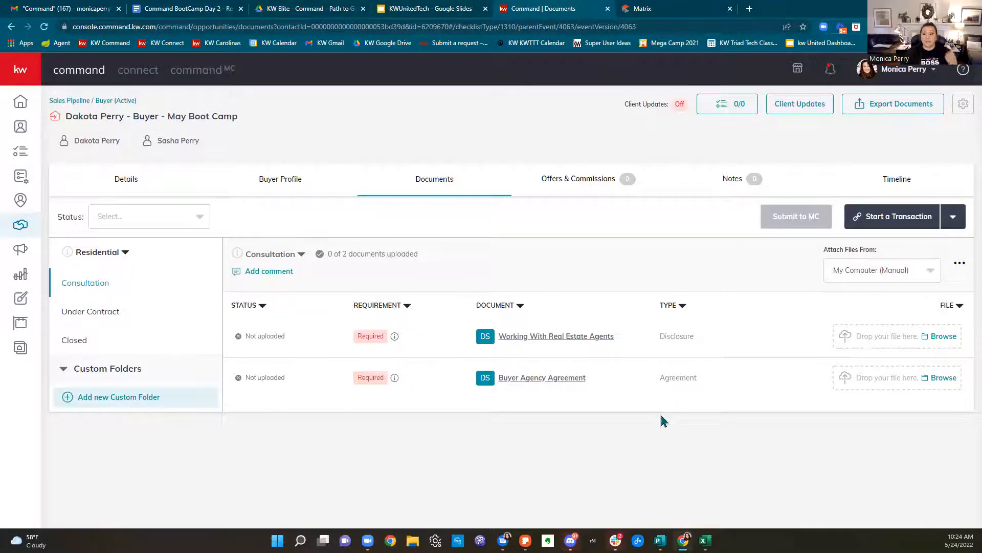
click(893, 227)
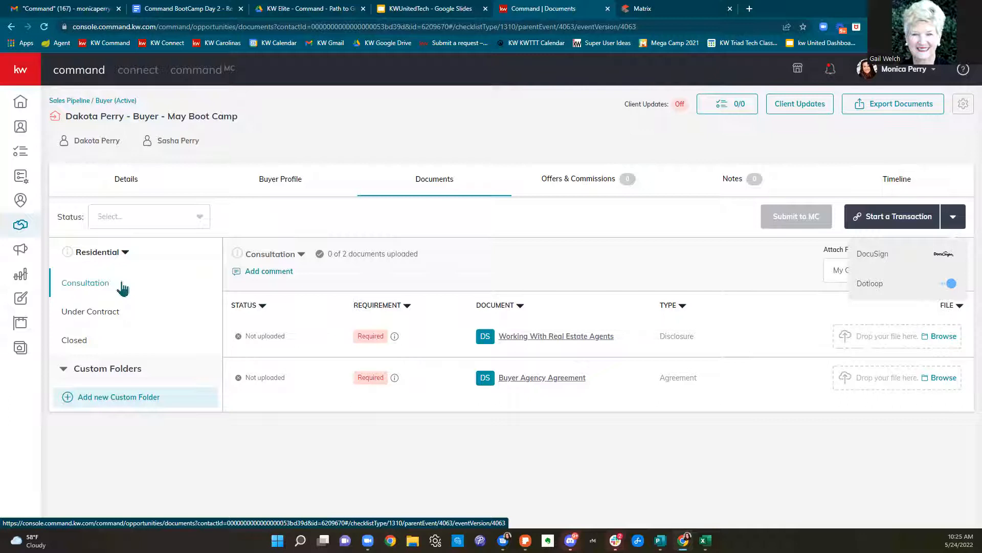
click(496, 259)
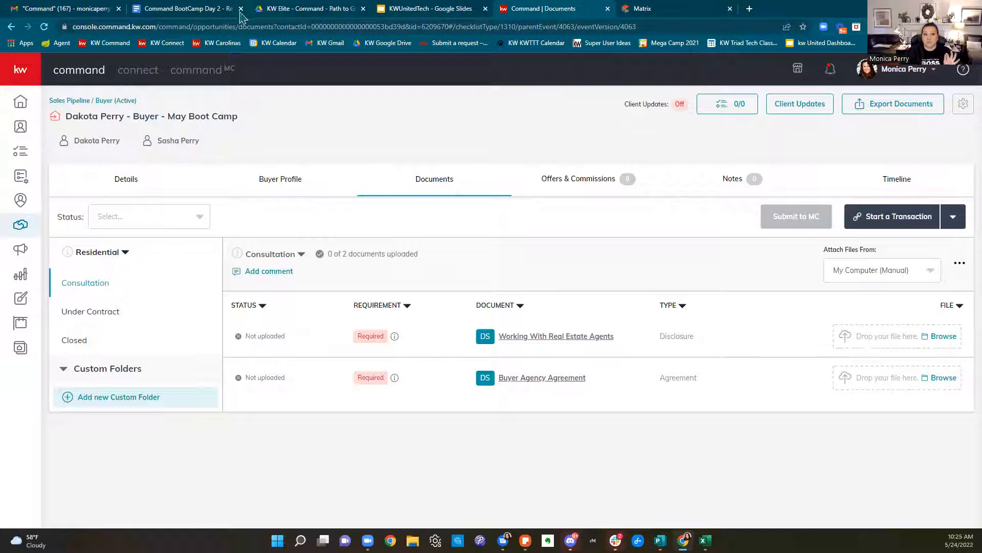
click(207, 15)
click(352, 8)
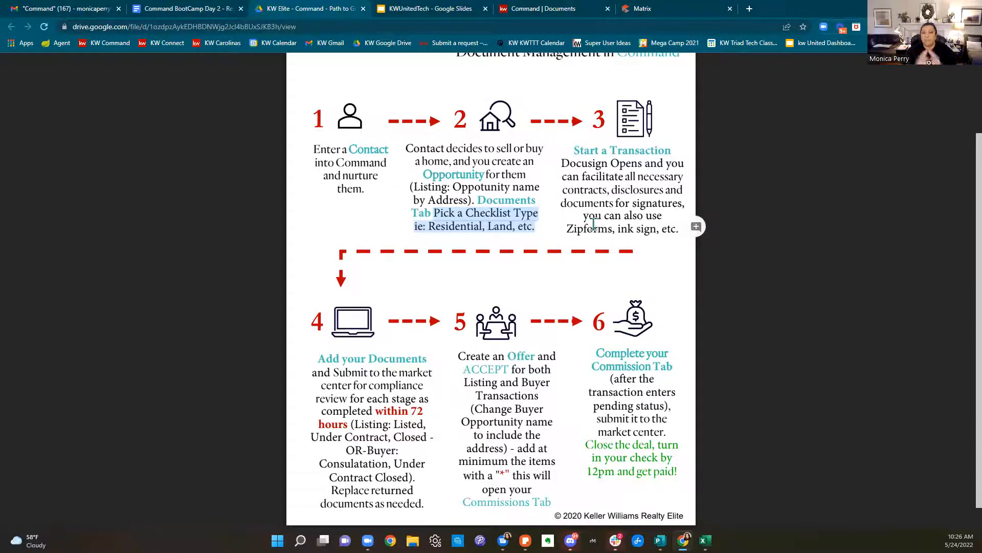
click(557, 14)
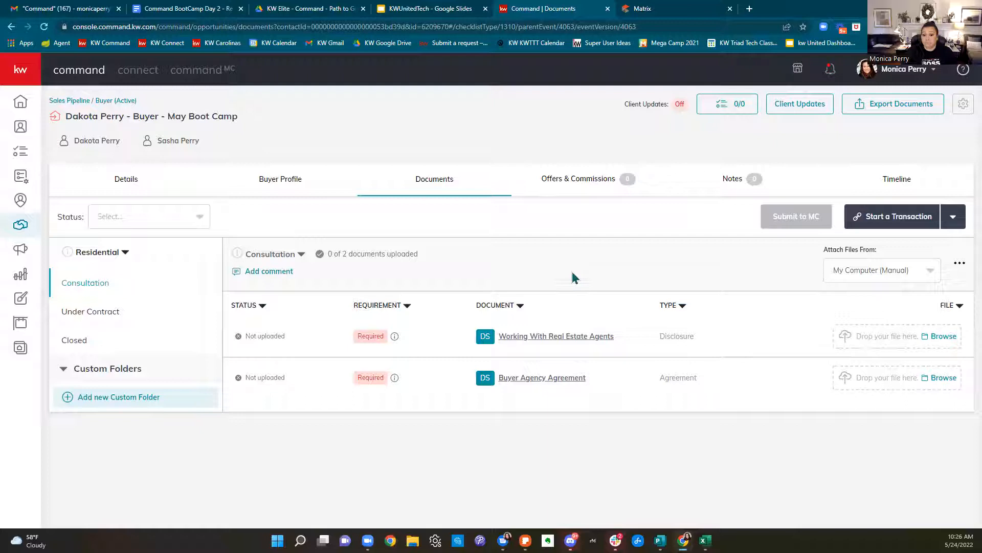
Browse Google Drive to the 2021 NCAR Forms JOINT FORMS folder for Working With Real Estate Agents
click(936, 346)
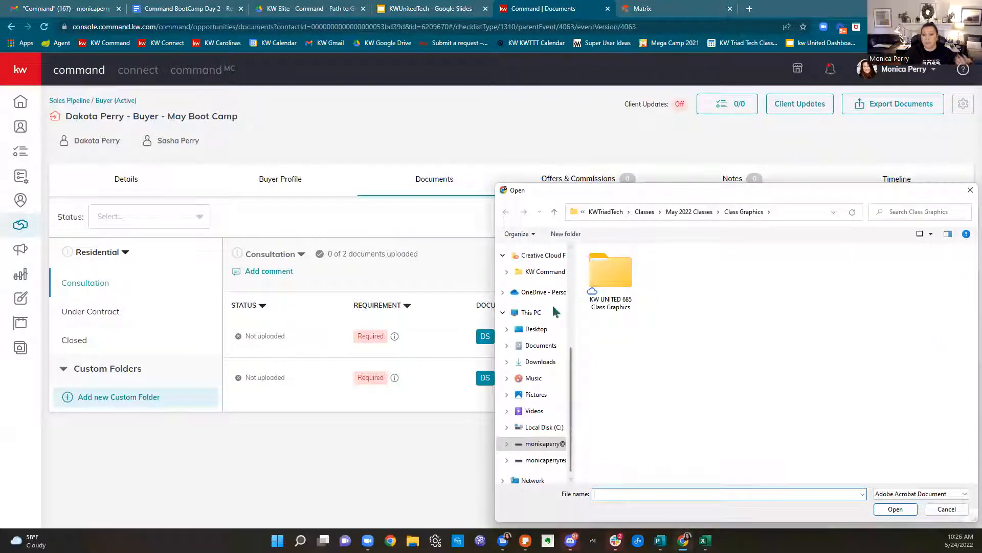
scroll(540, 344, up, 5)
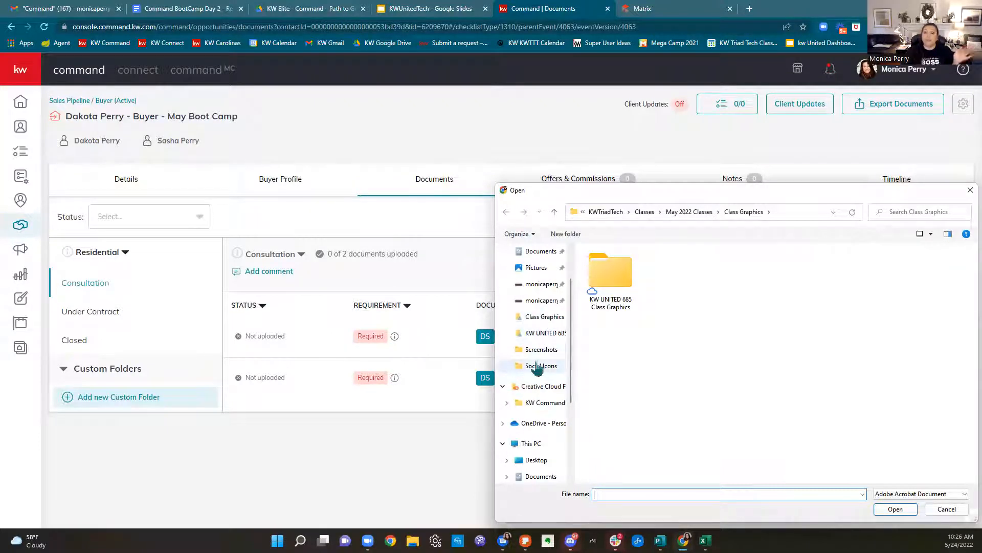
click(543, 287)
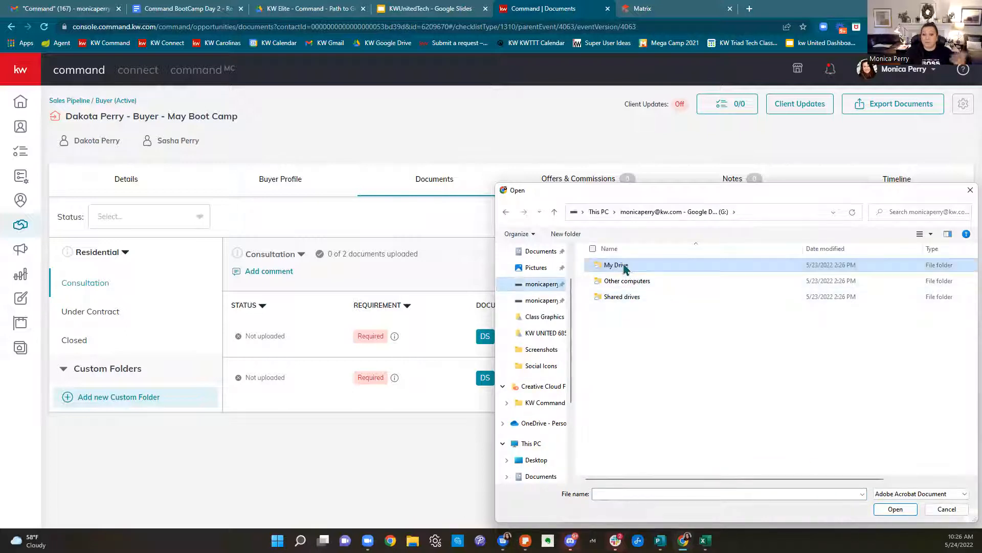
double_click(623, 268)
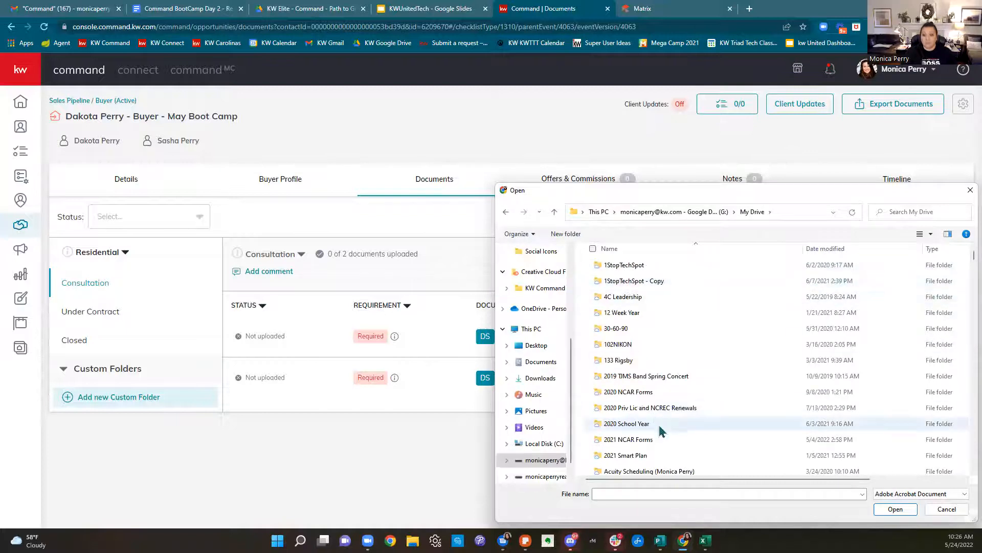
scroll(658, 421, down, 4)
scroll(658, 420, up, 3)
double_click(639, 388)
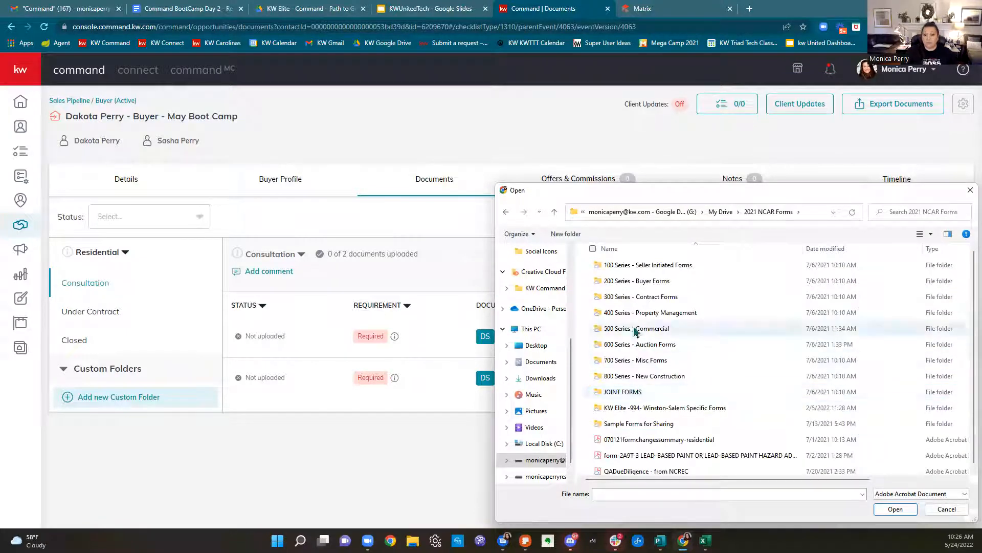
double_click(657, 296)
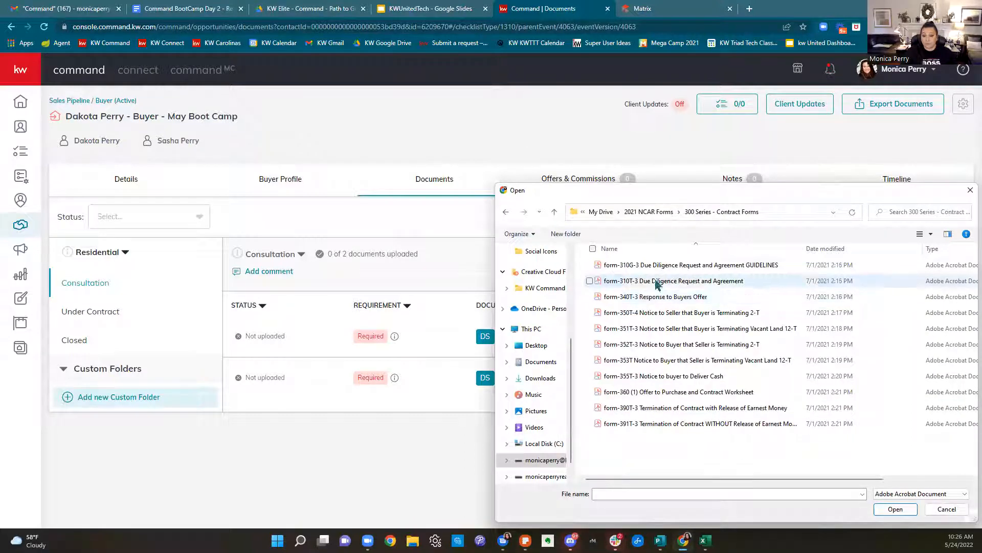
click(506, 212)
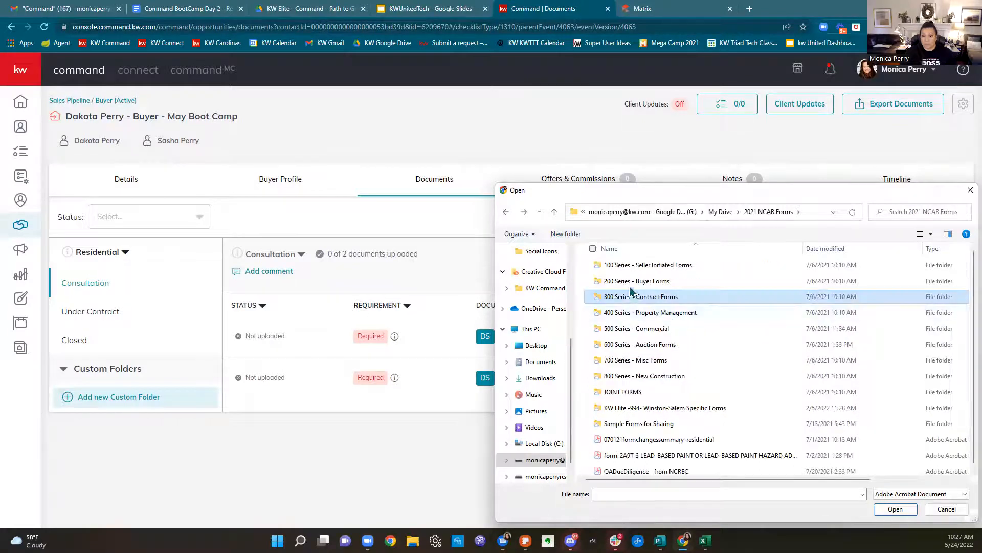
double_click(631, 286)
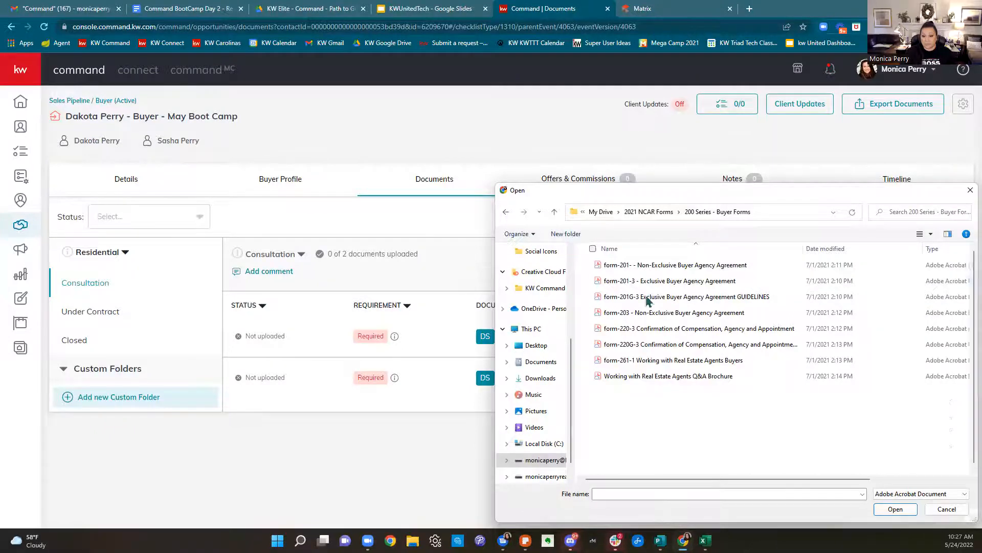
click(506, 212)
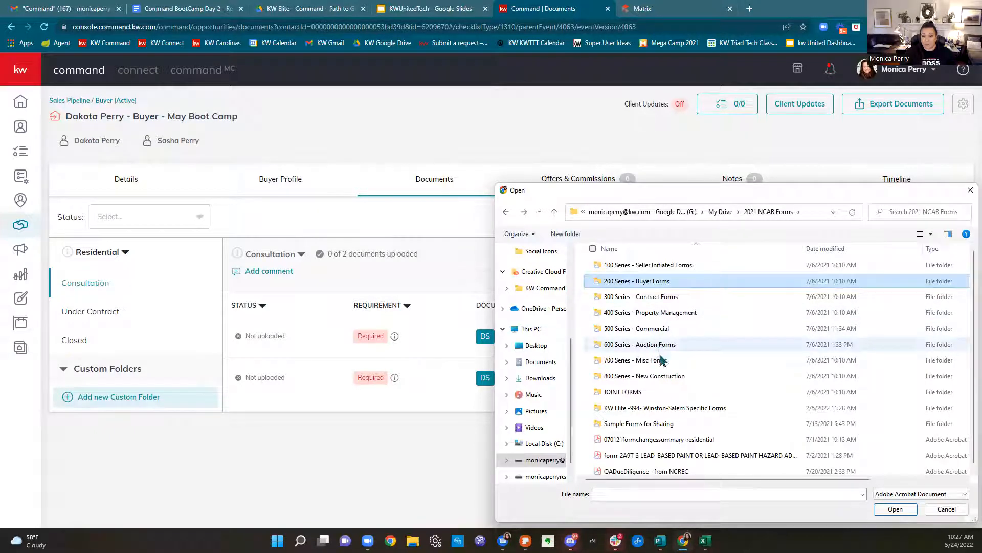
double_click(660, 394)
Select form-2A12T-3 OWNERS ASSOCIATION DISCLOSURE ADDENDUM and upload it
click(660, 393)
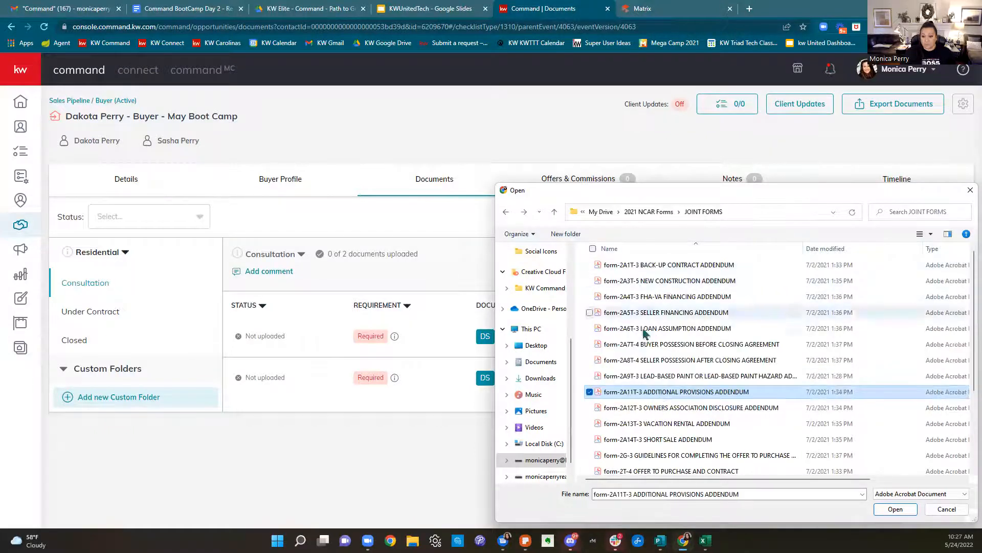
scroll(660, 386, down, 1)
scroll(660, 387, down, 1)
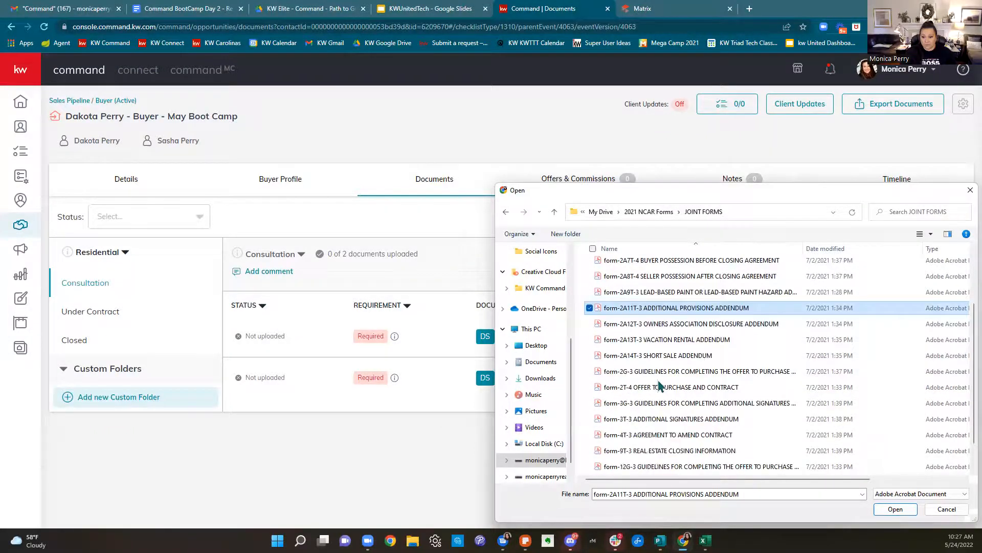
scroll(653, 382, up, 2)
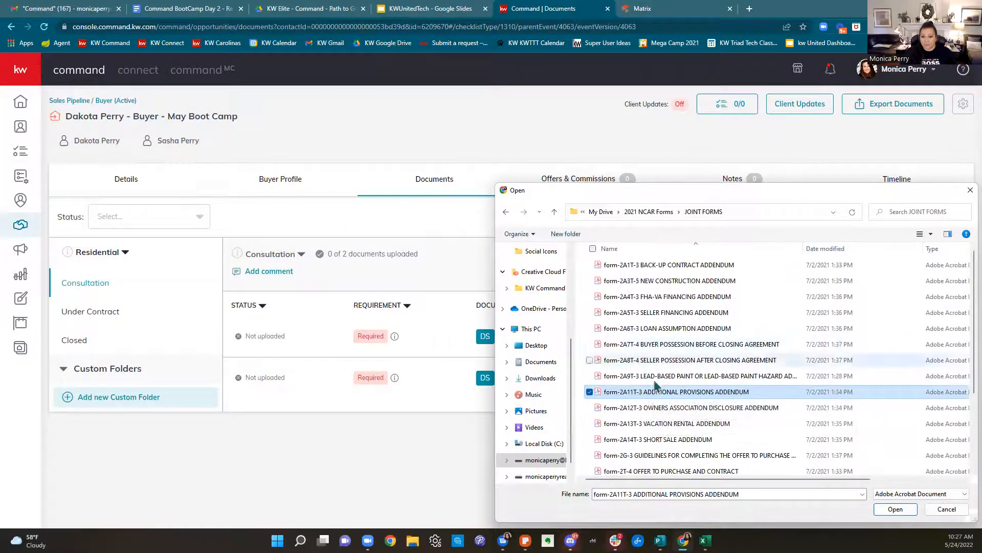
click(649, 407)
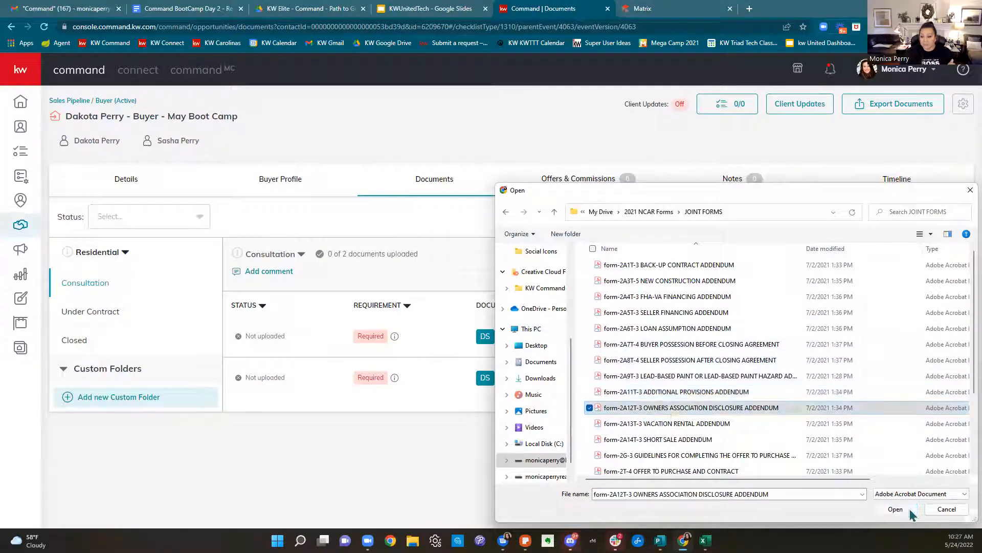
click(908, 512)
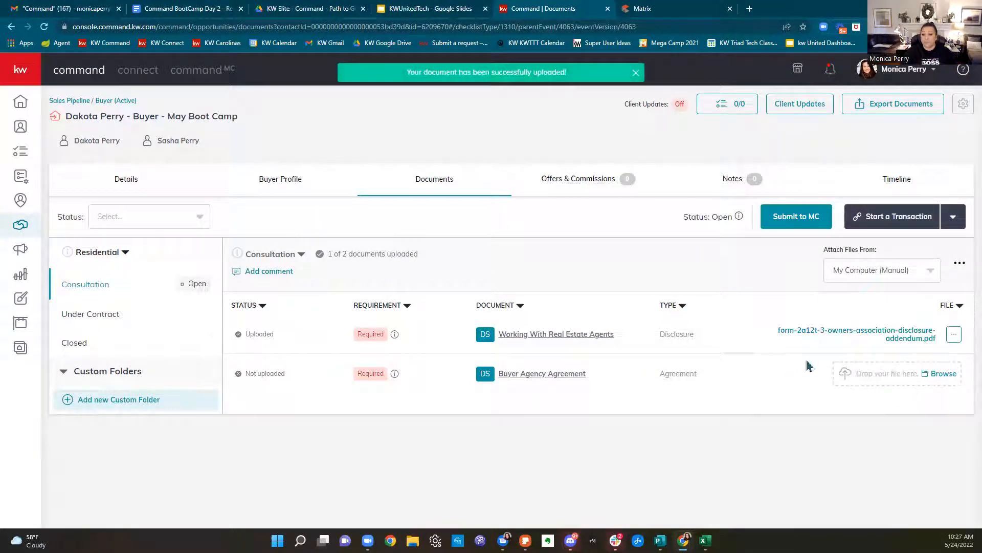
Remove the uploaded OWNERS ASSOCIATION addendum from Working With Real Estate Agents and confirm
click(953, 337)
click(943, 361)
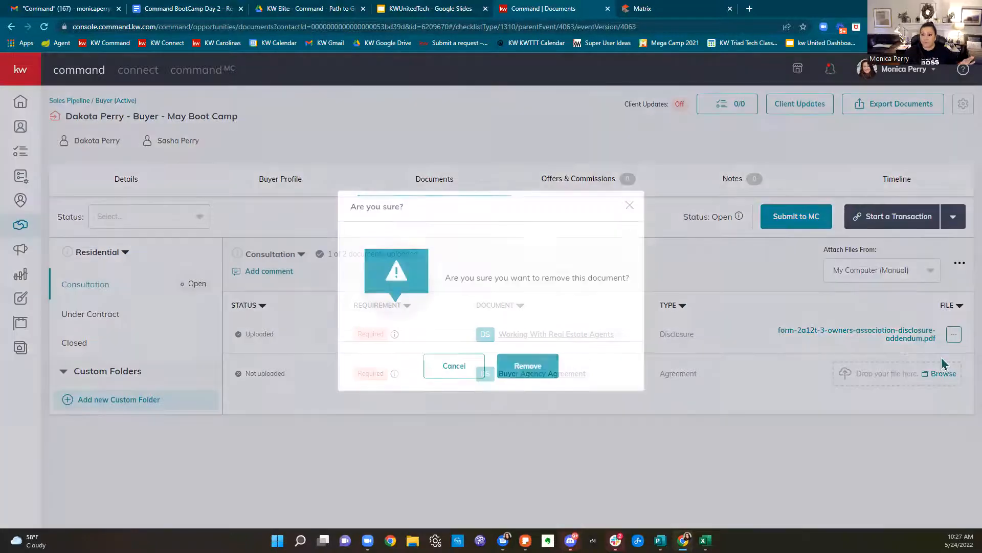
click(528, 366)
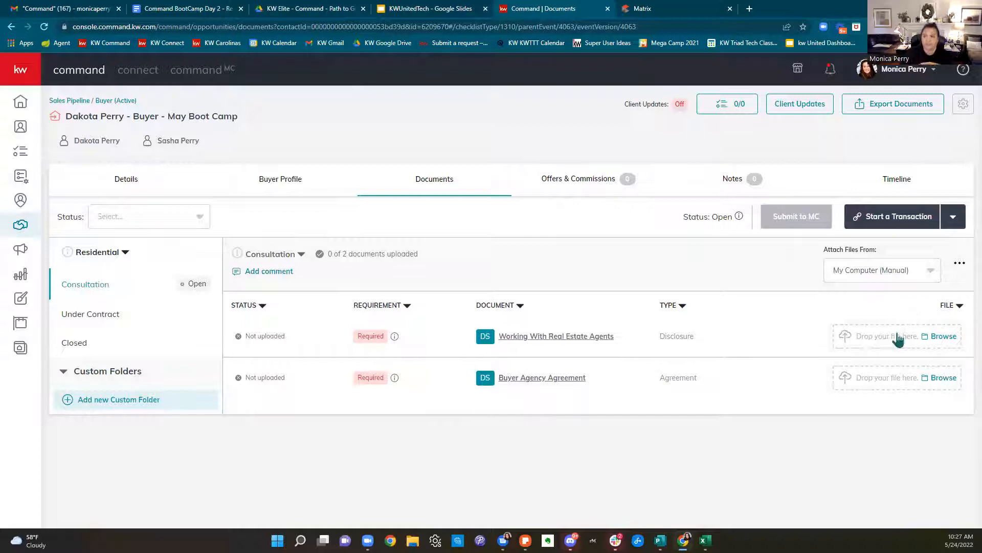
Upload form-2A1T-3 BACK-UP CONTRACT ADDENDUM to Working With Real Estate Agents
click(865, 276)
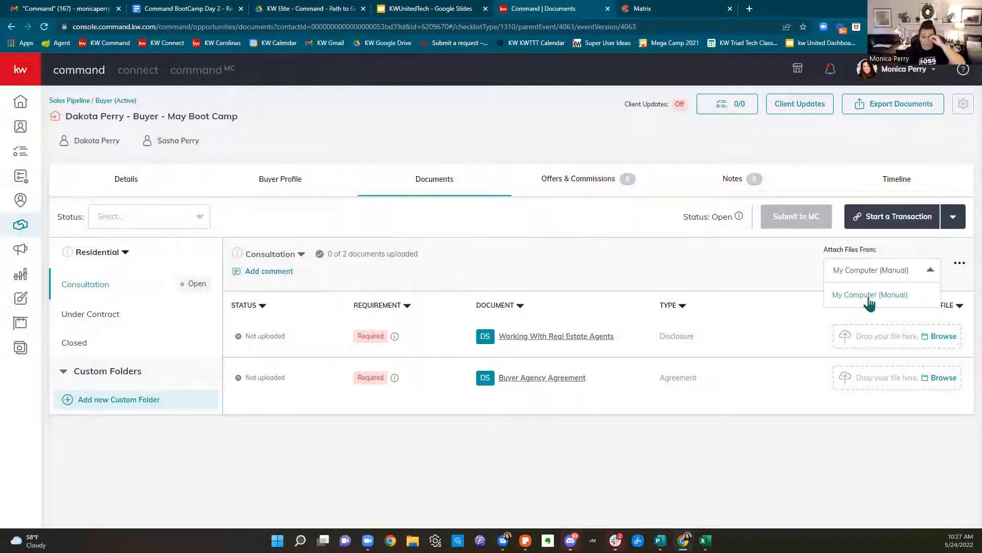
click(743, 280)
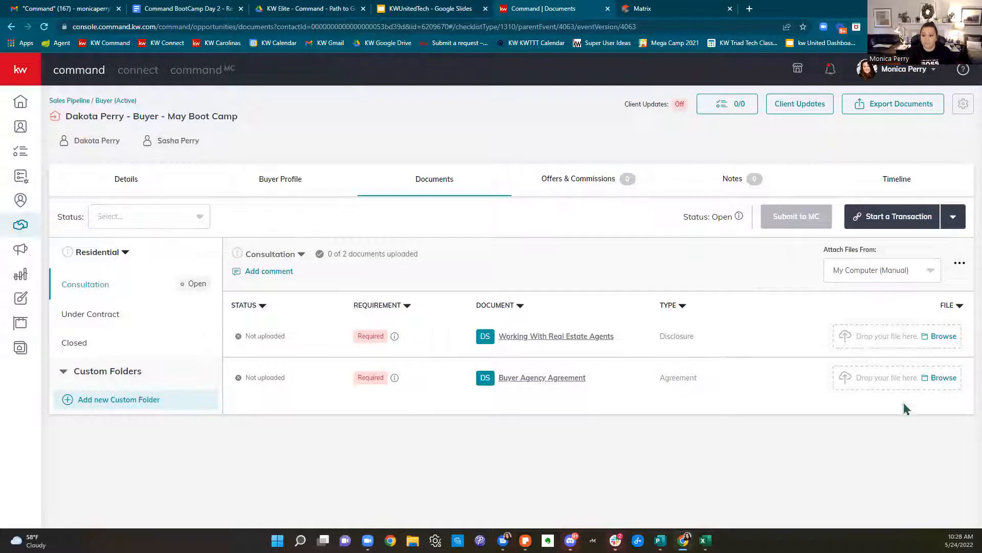
click(944, 336)
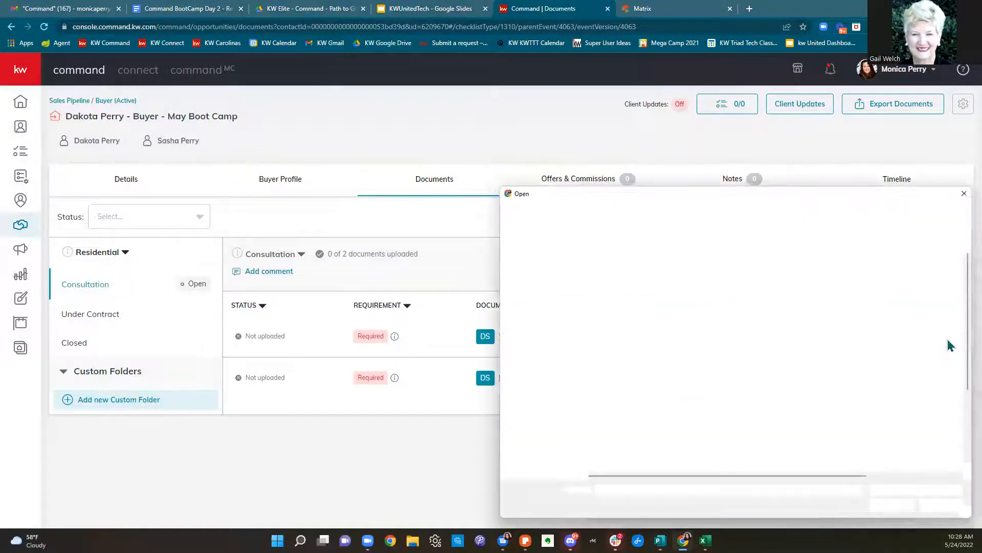
click(692, 265)
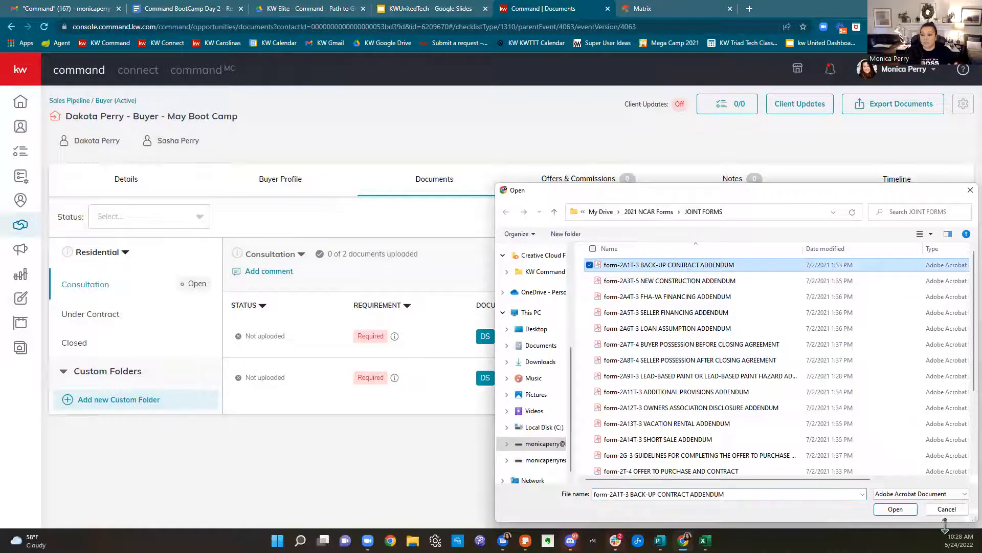
click(896, 509)
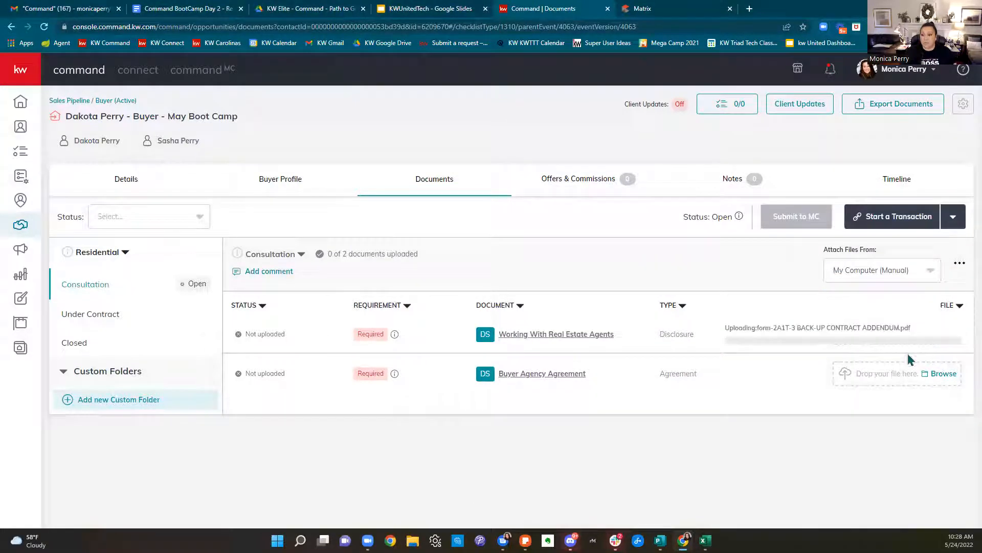
Upload form-2A14T-3 SHORT SALE ADDENDUM to Buyer Agency Agreement, then switch to Gmail
click(941, 374)
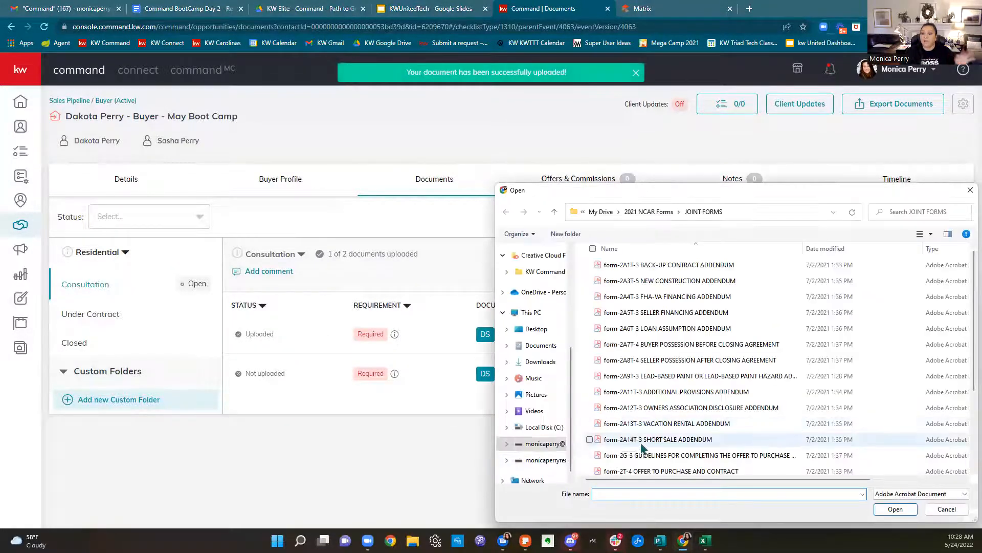
click(660, 439)
click(896, 509)
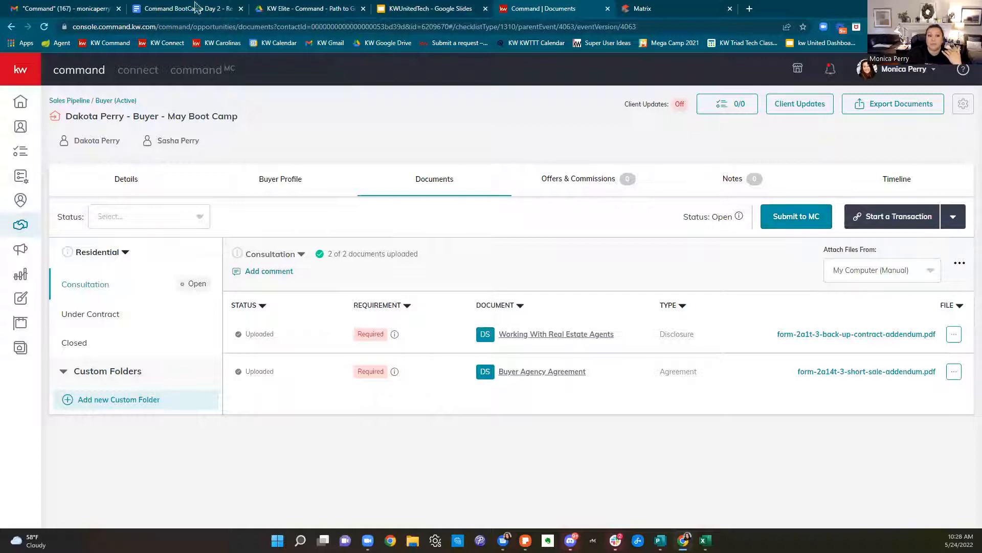
click(97, 10)
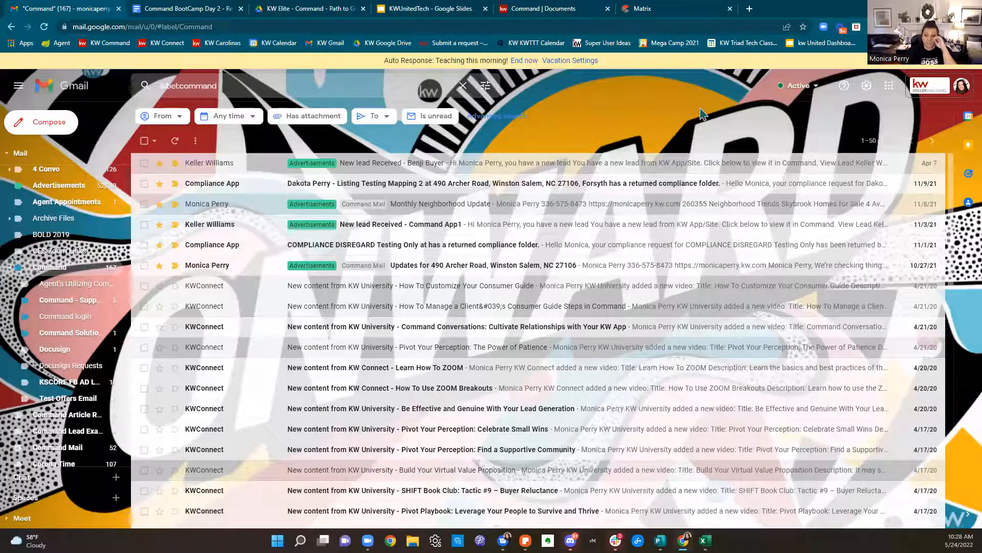
click(582, 11)
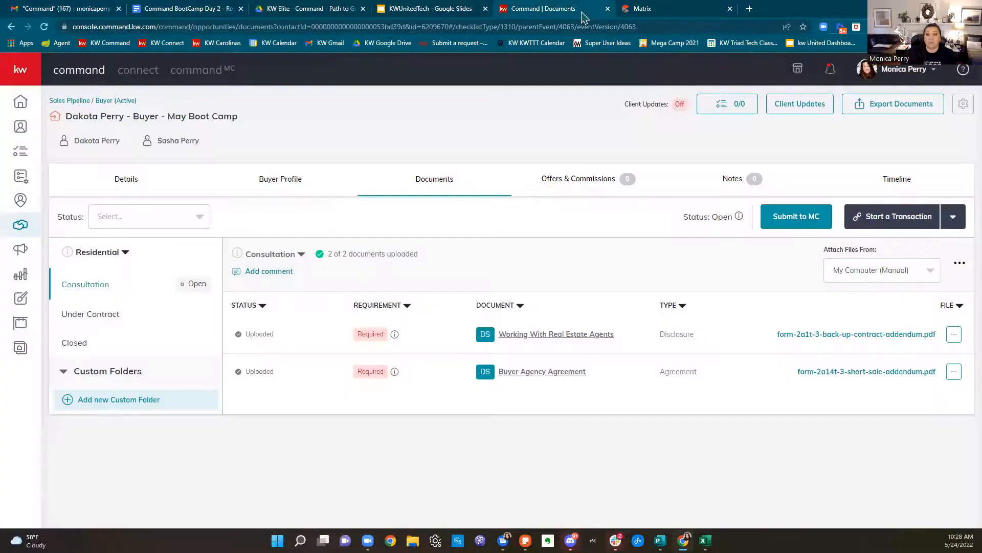
click(830, 72)
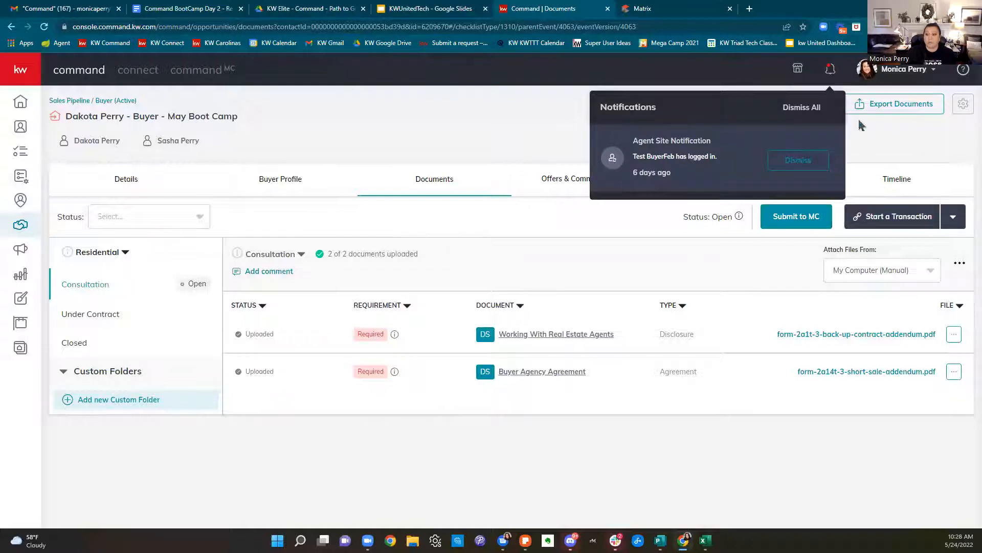
click(460, 121)
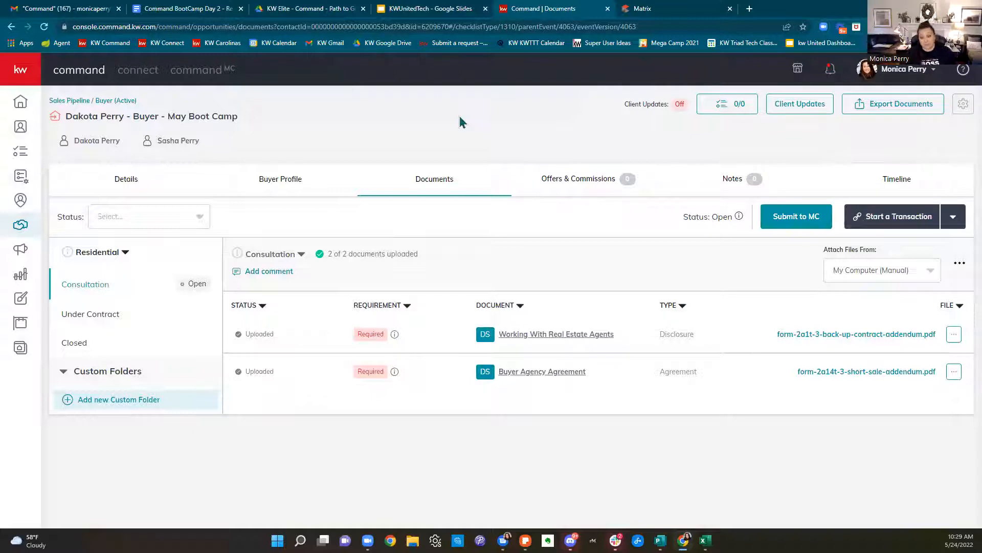
click(91, 8)
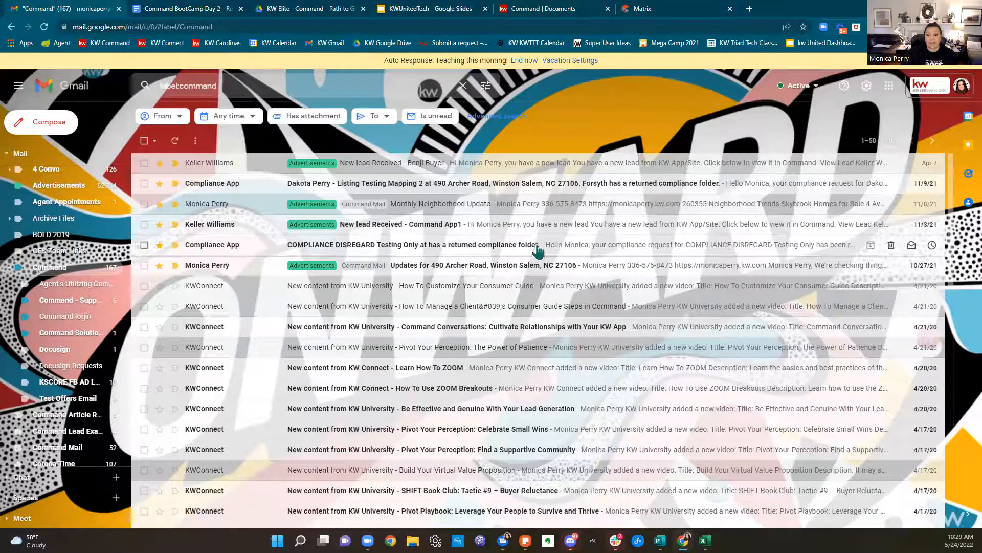
Open the Compliance App COMPLIANCE DISREGARD email and follow its View Opportunity link
click(660, 249)
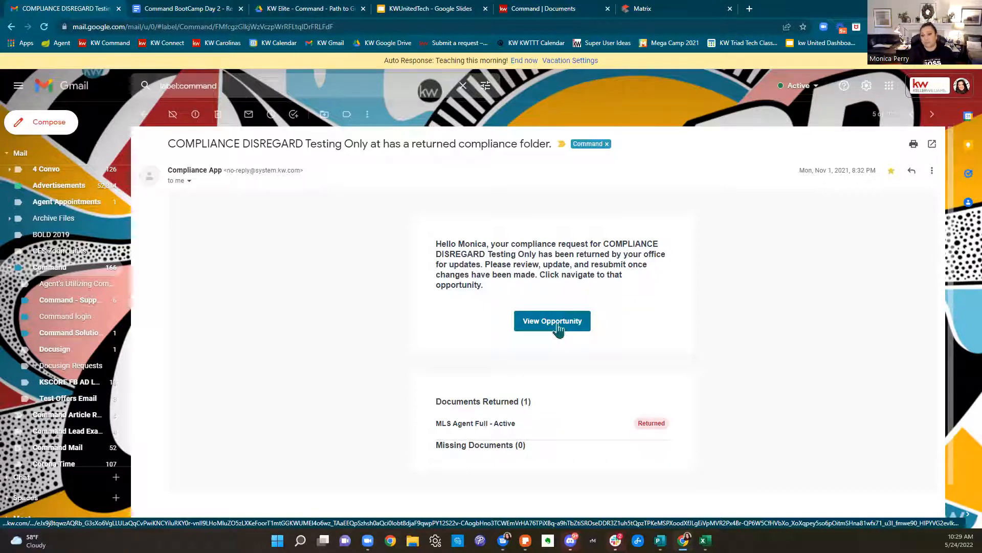
click(558, 329)
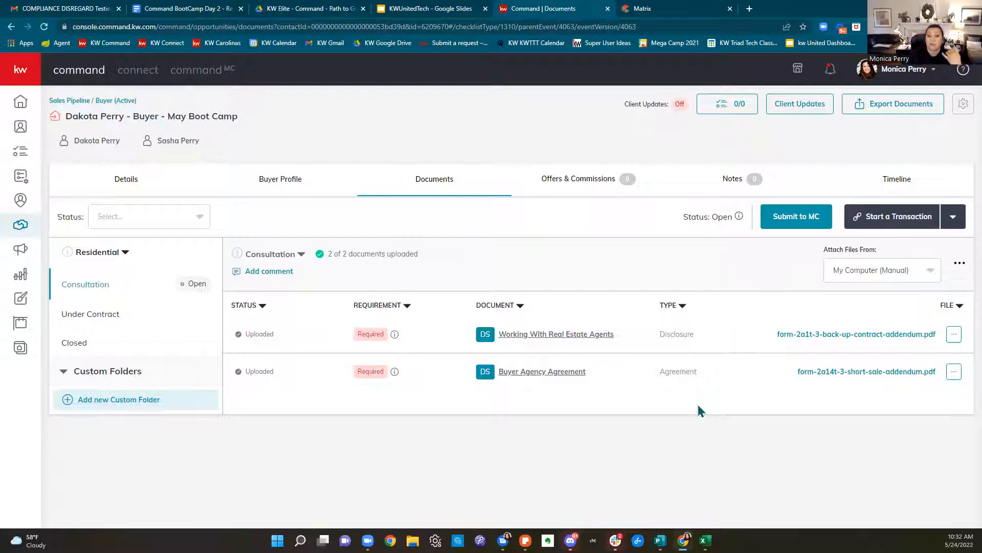
click(262, 276)
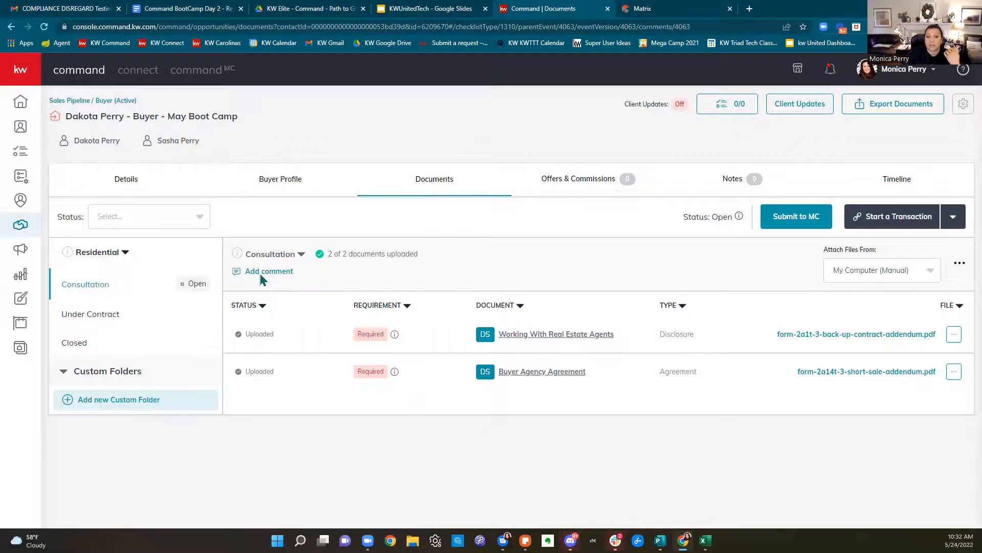
click(510, 373)
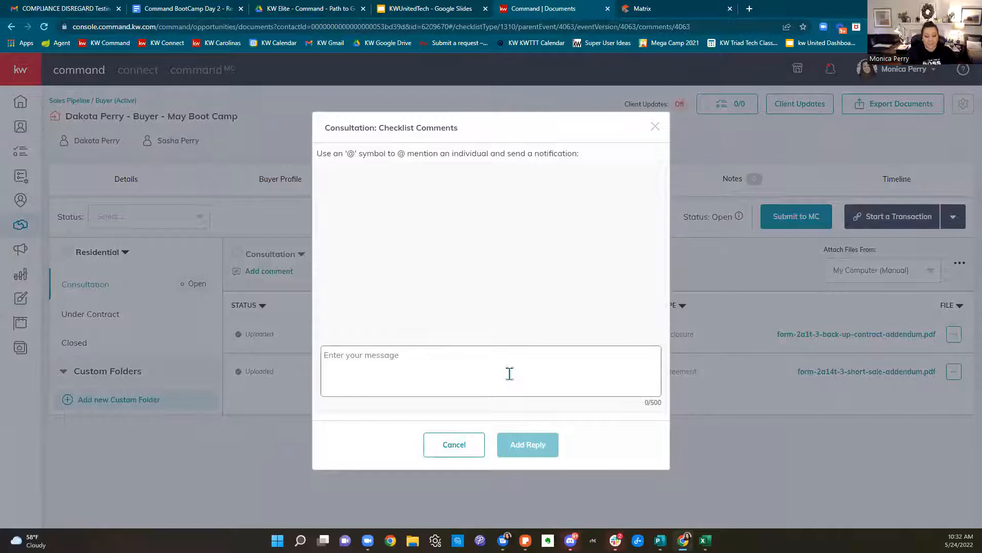
text(@)
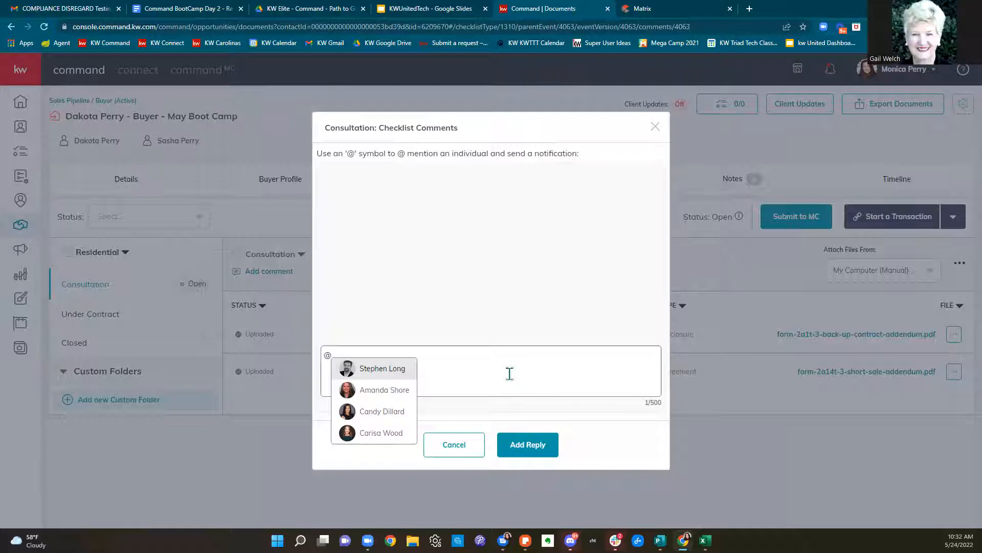
click(387, 373)
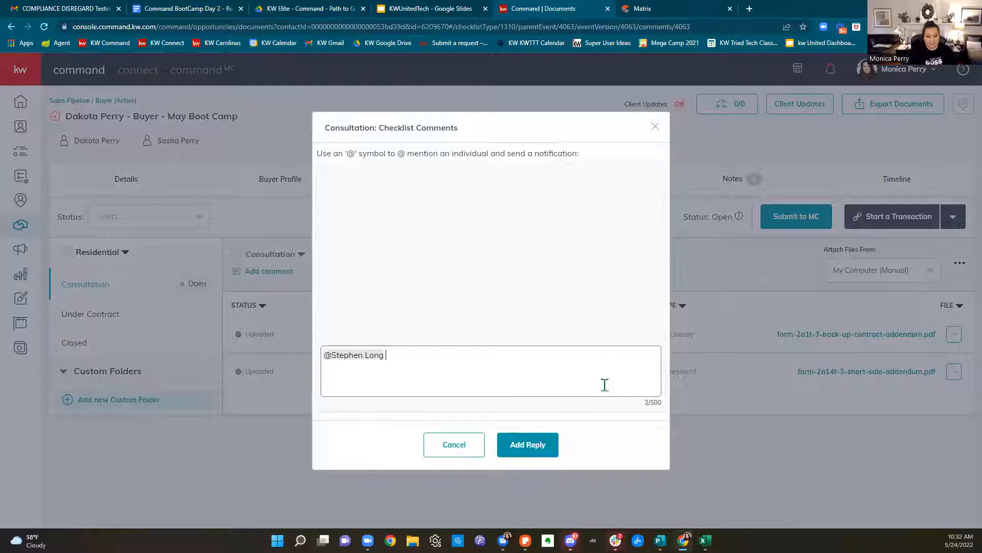
text(I forgot to get tghe)
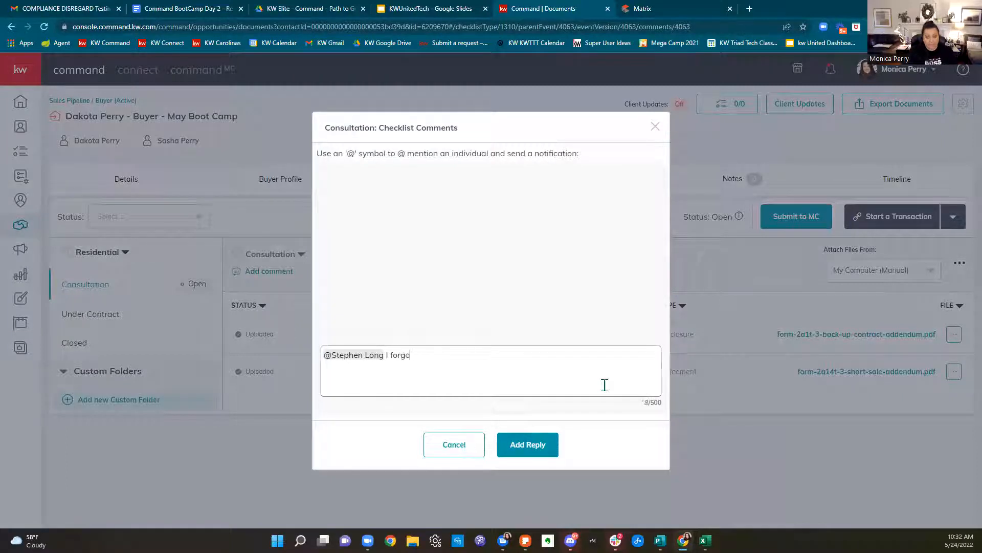
key(BackSpace)
key(BackSpace)
key(BackSpace)
key(BackSpace)
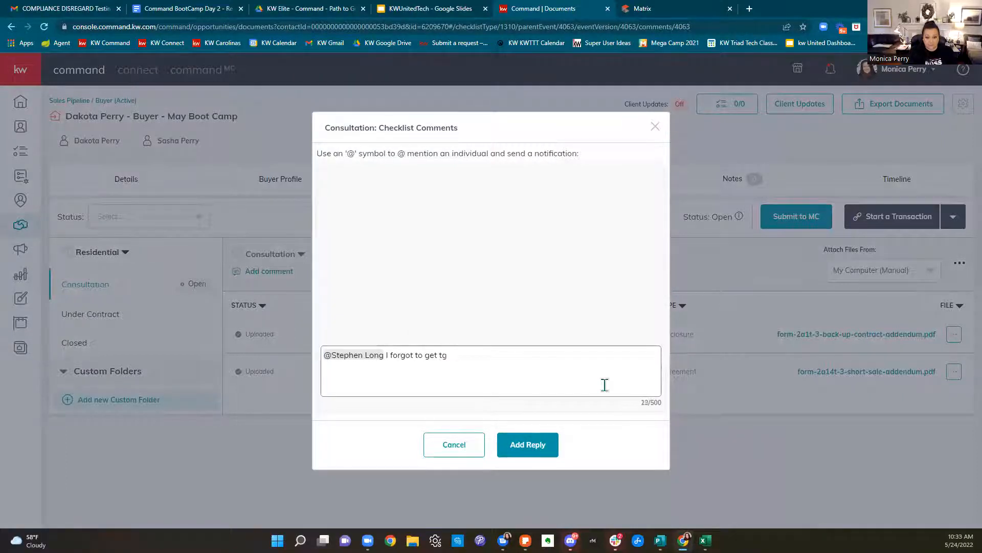
text(he LBP signed - I am getting )
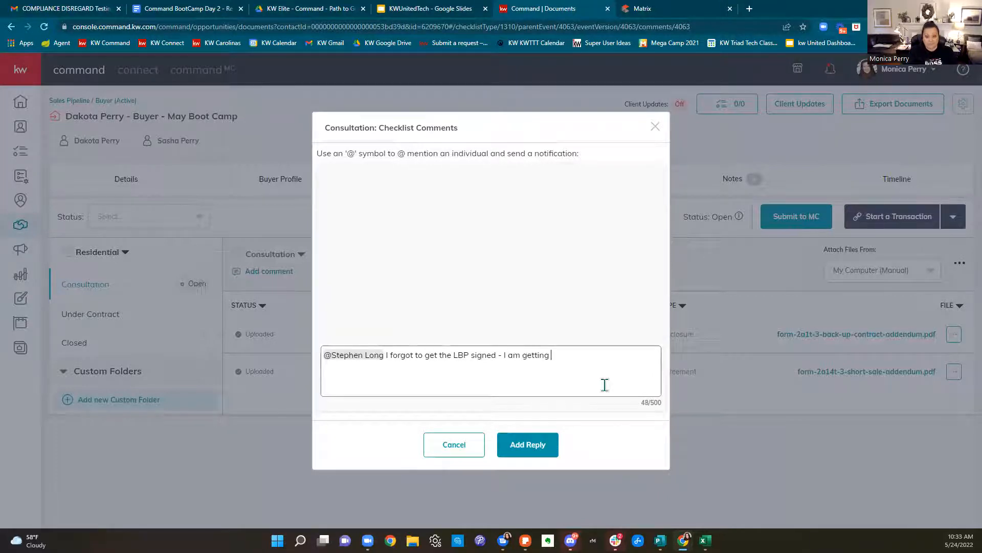
text(done)
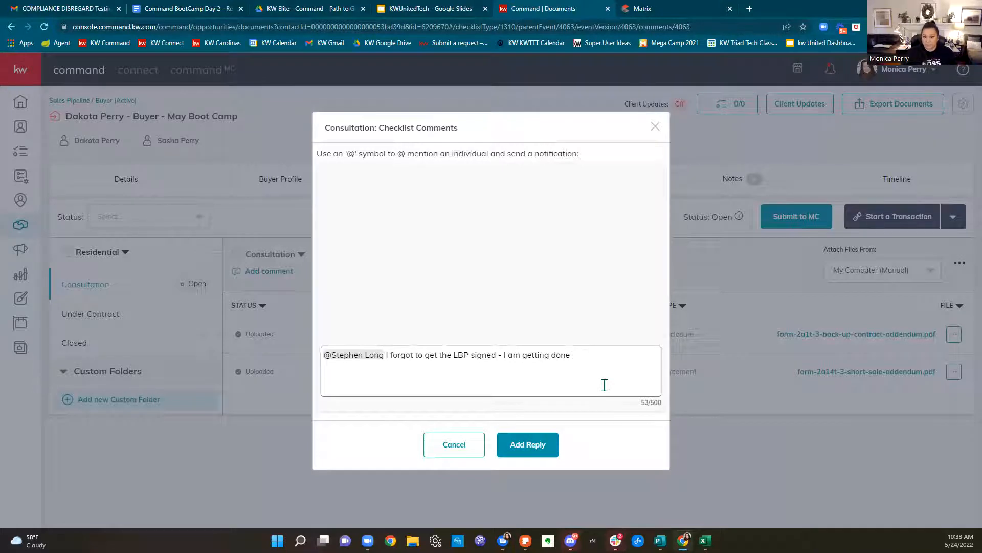
click(656, 130)
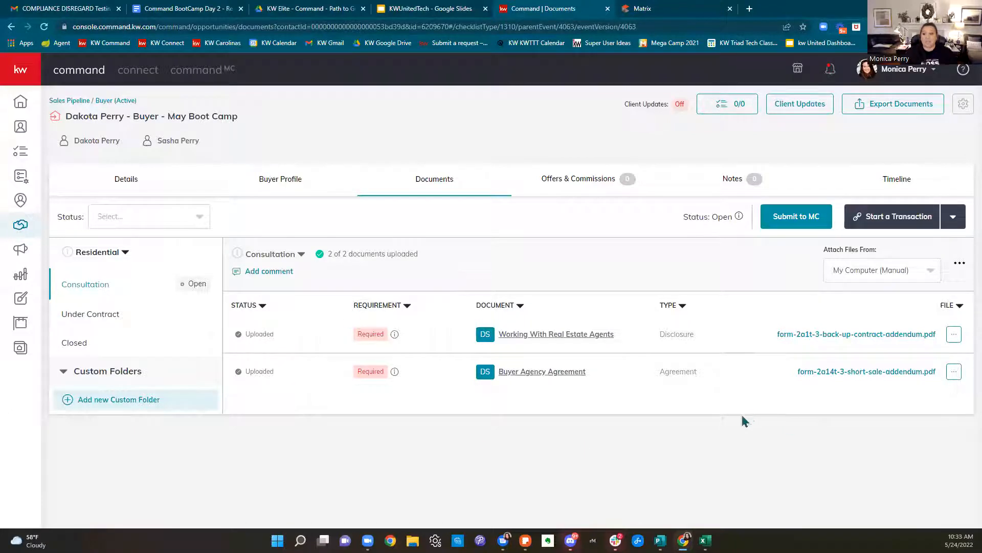
Show the Under Contract checklist and read its 14 documents' condition notes from the info icons
click(95, 320)
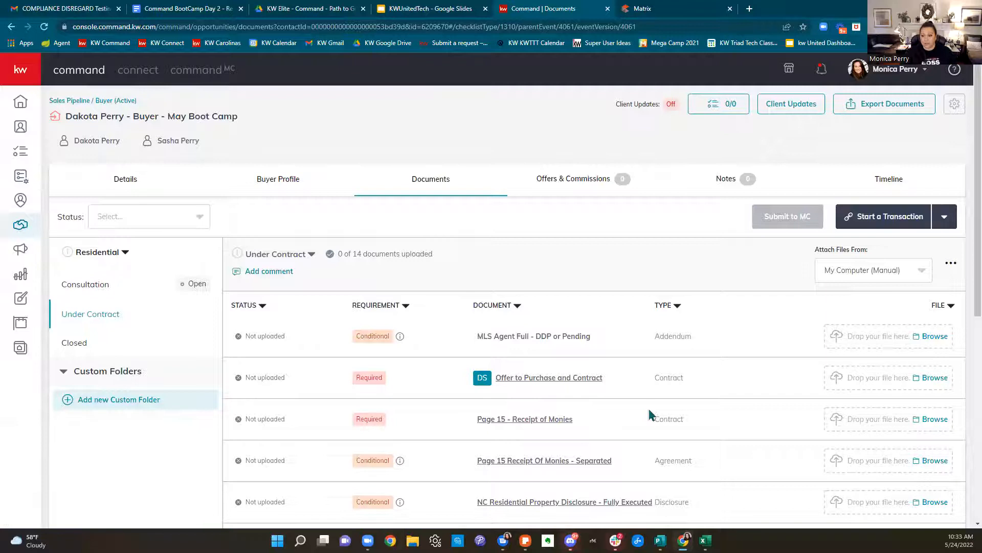
scroll(650, 415, down, 2)
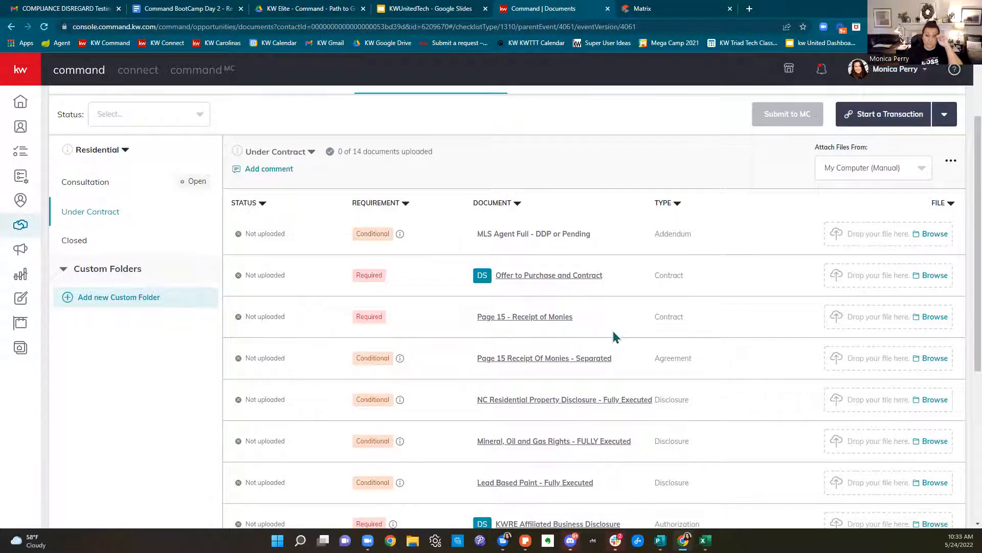
scroll(624, 389, down, 3)
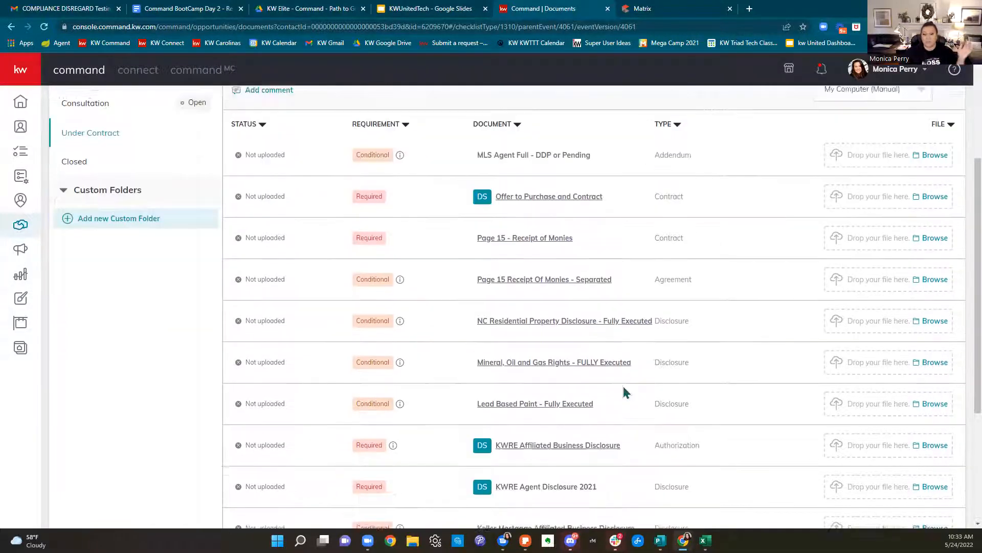
scroll(624, 392, down, 2)
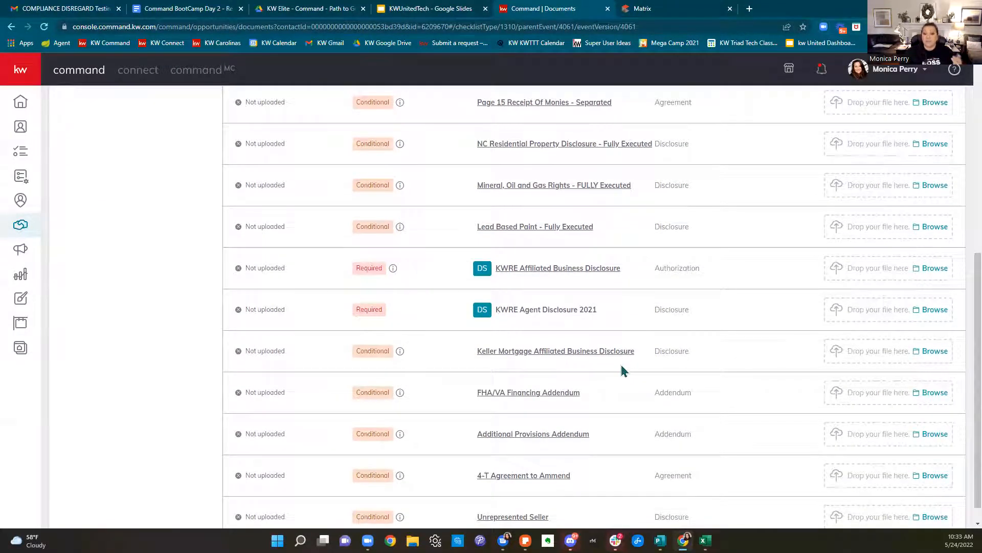
scroll(622, 368, up, 1)
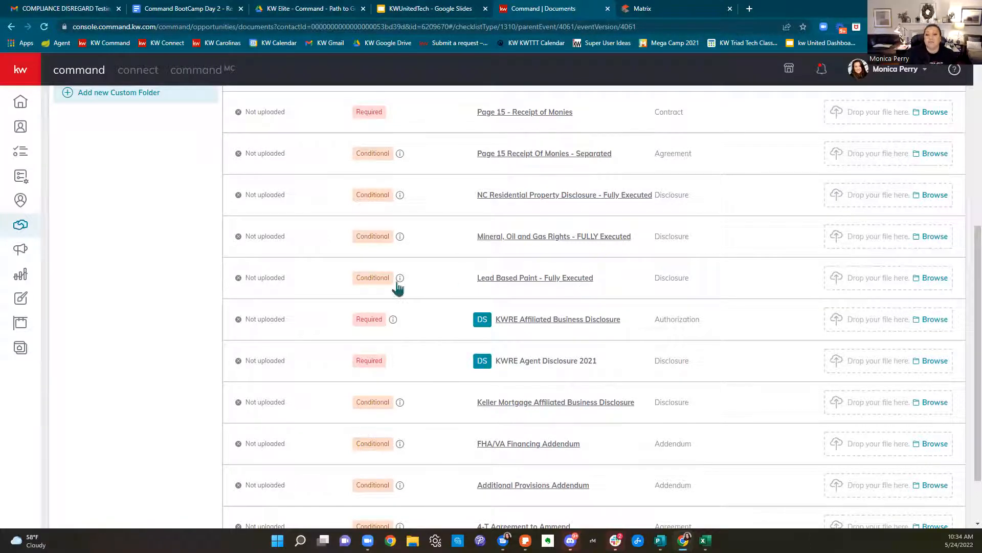
mouse_move(398, 287)
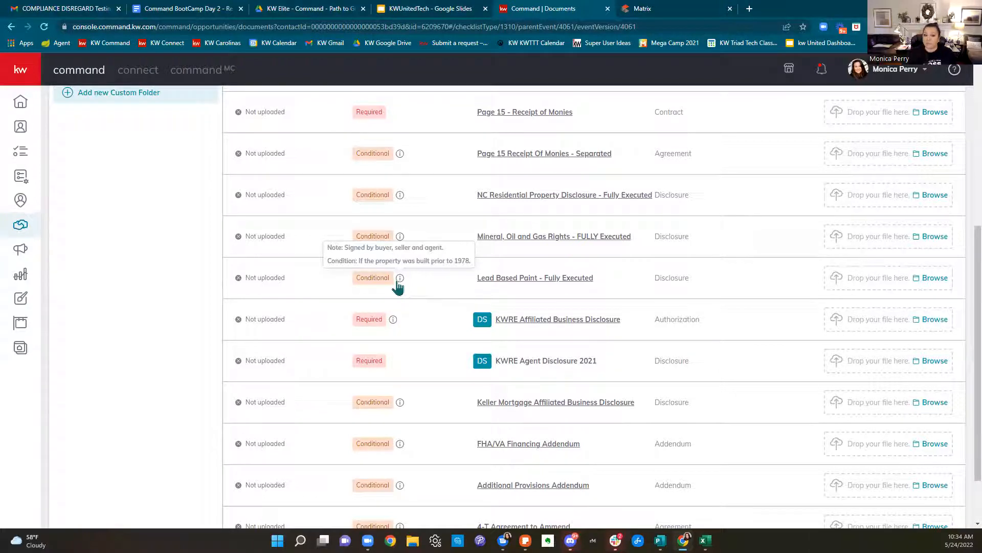
scroll(379, 256, up, 4)
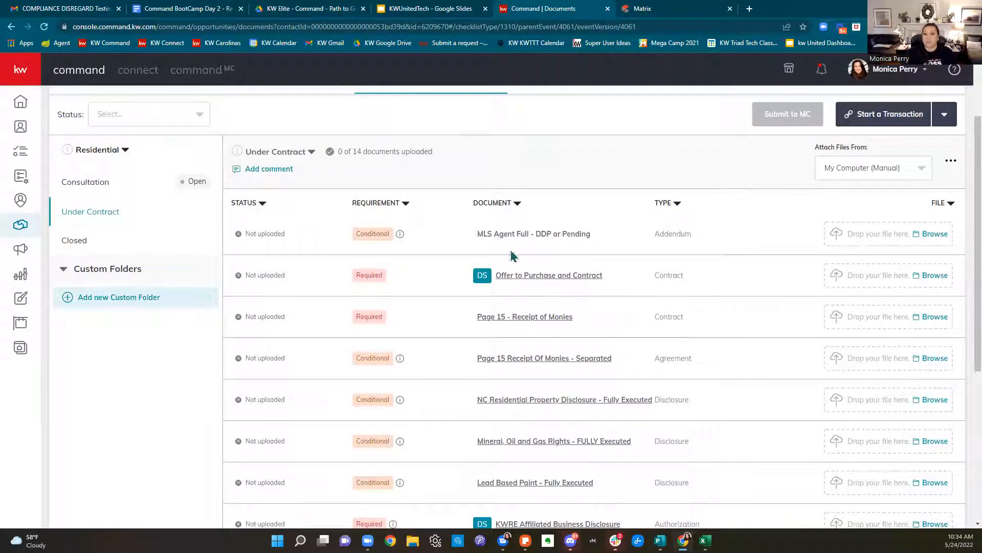
mouse_move(400, 237)
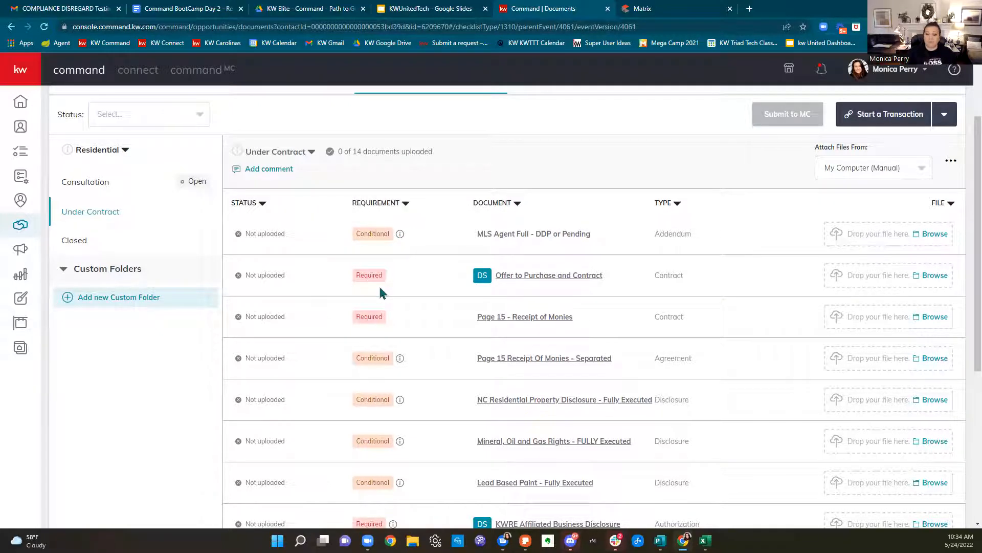
scroll(511, 315, down, 2)
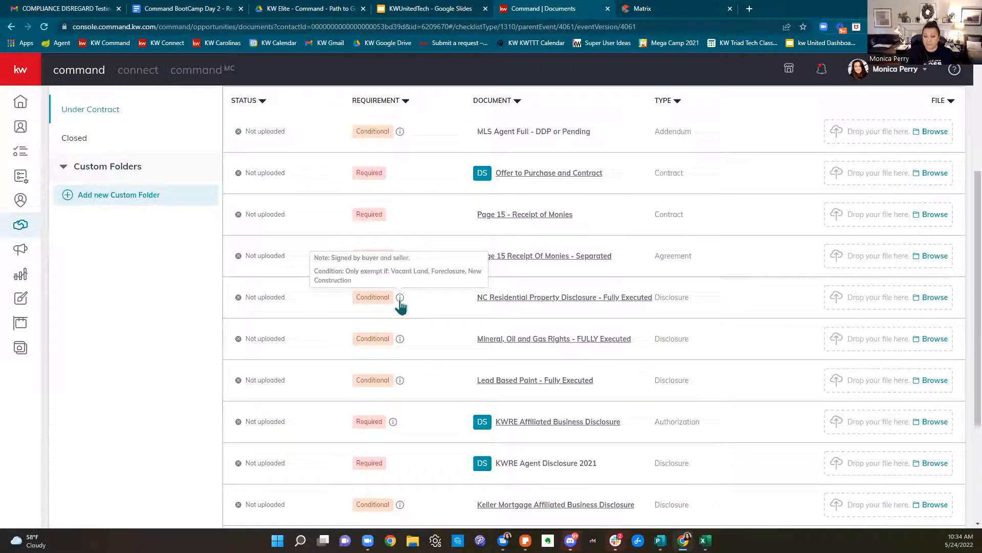
mouse_move(400, 341)
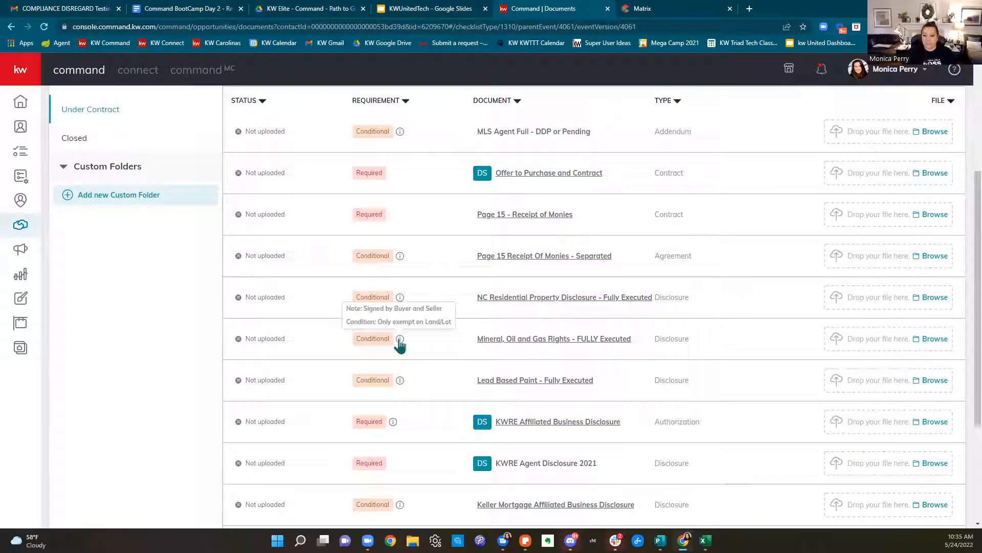
scroll(438, 380, down, 4)
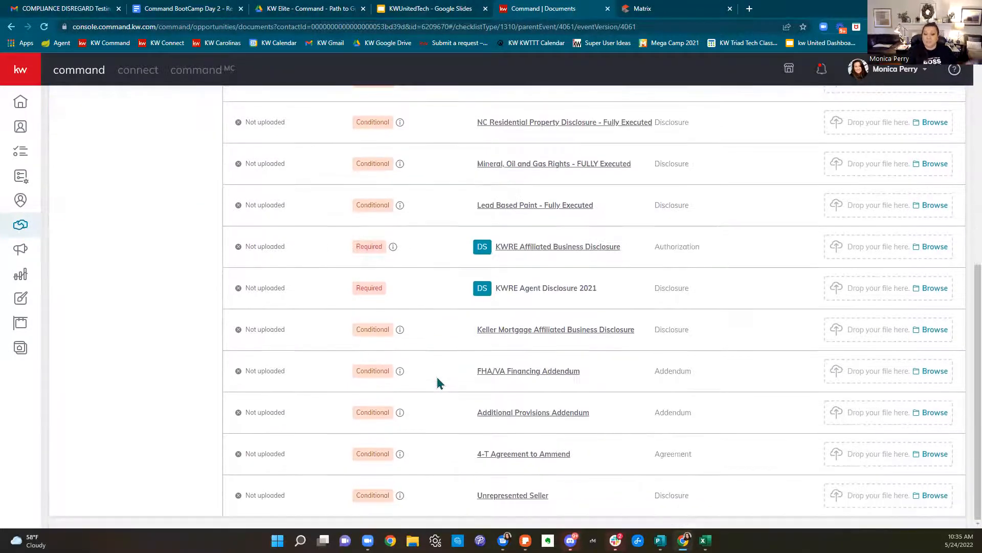
scroll(438, 381, up, 5)
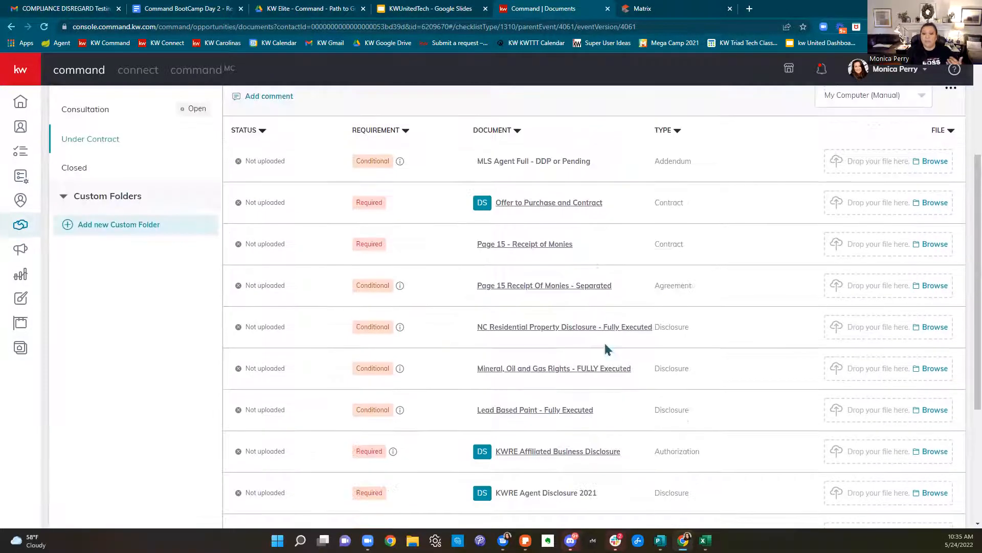
click(557, 204)
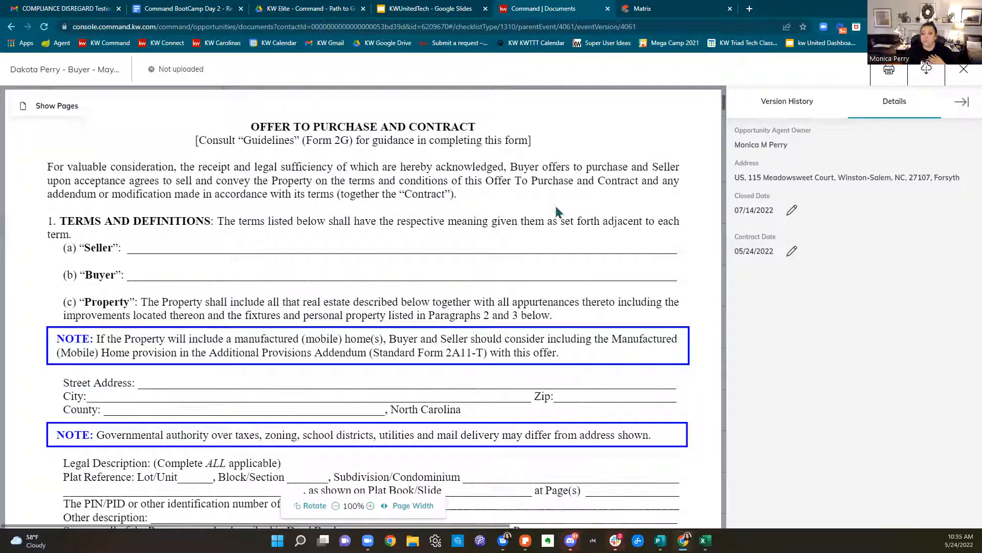
scroll(558, 221, down, 10)
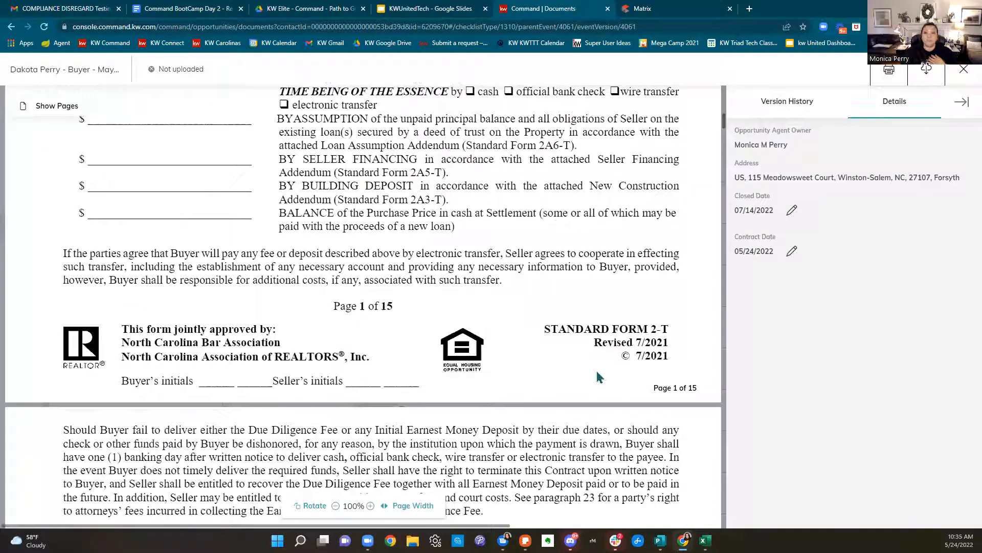
scroll(600, 376, up, 5)
scroll(600, 376, up, 5)
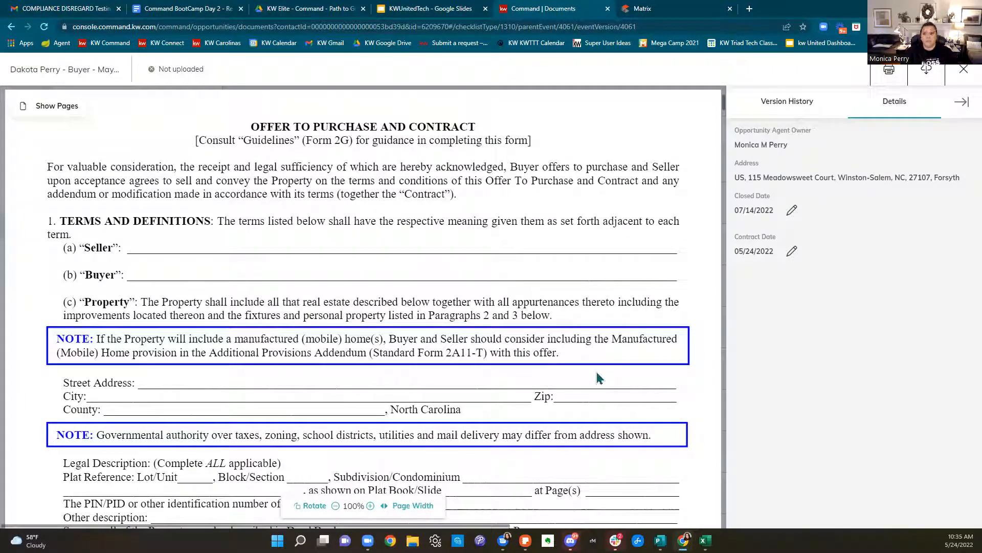
click(961, 76)
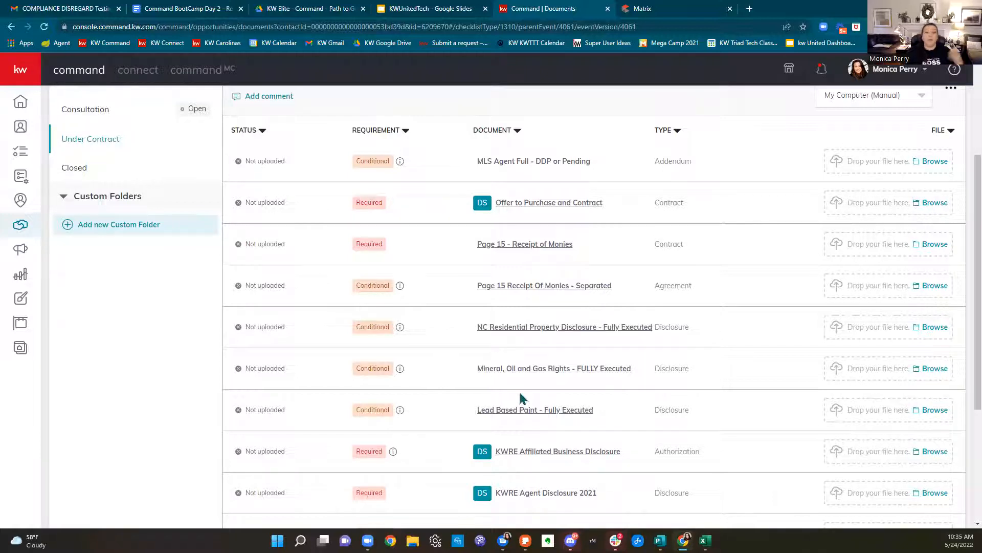
Preview the blank NC Residential Property Disclosure form, then close the viewer
click(541, 330)
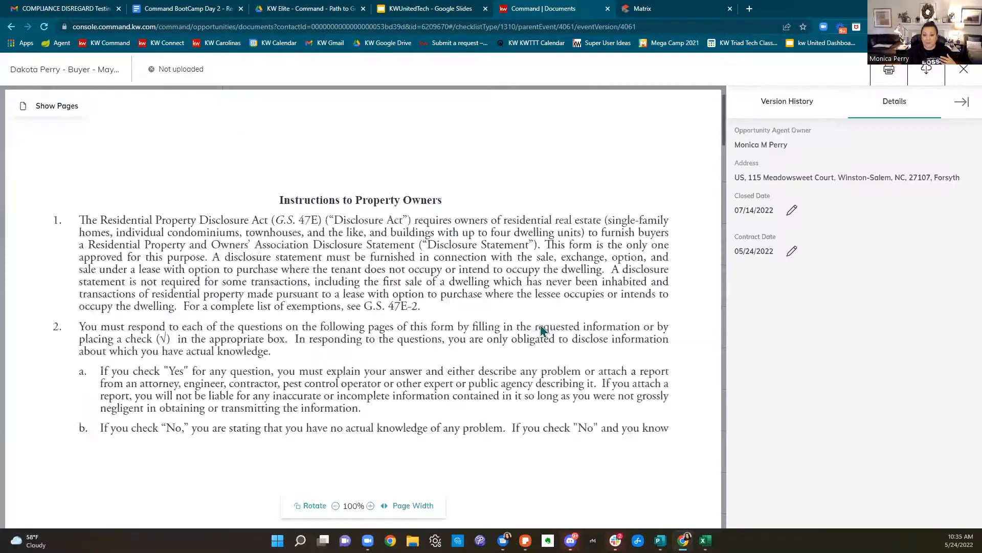
key(ctrl+a)
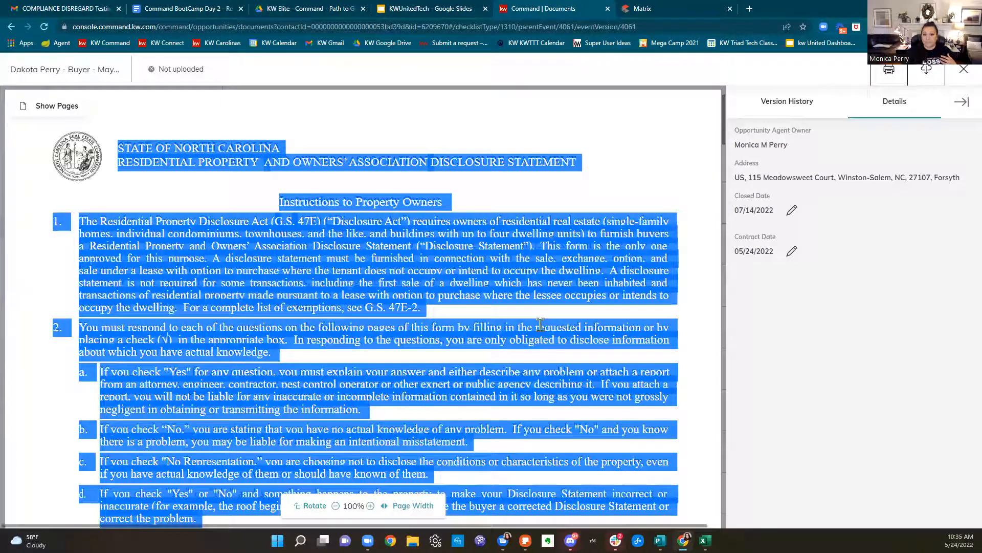
click(964, 69)
Show the Closed checklist with its six documents, 0 of 6 uploaded
scroll(529, 444, up, 3)
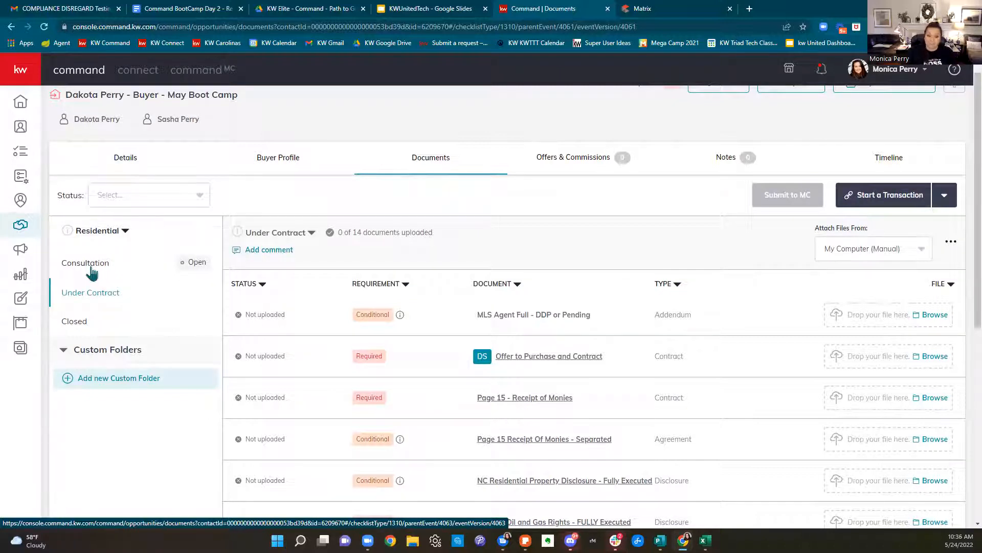
scroll(92, 273, down, 2)
click(79, 224)
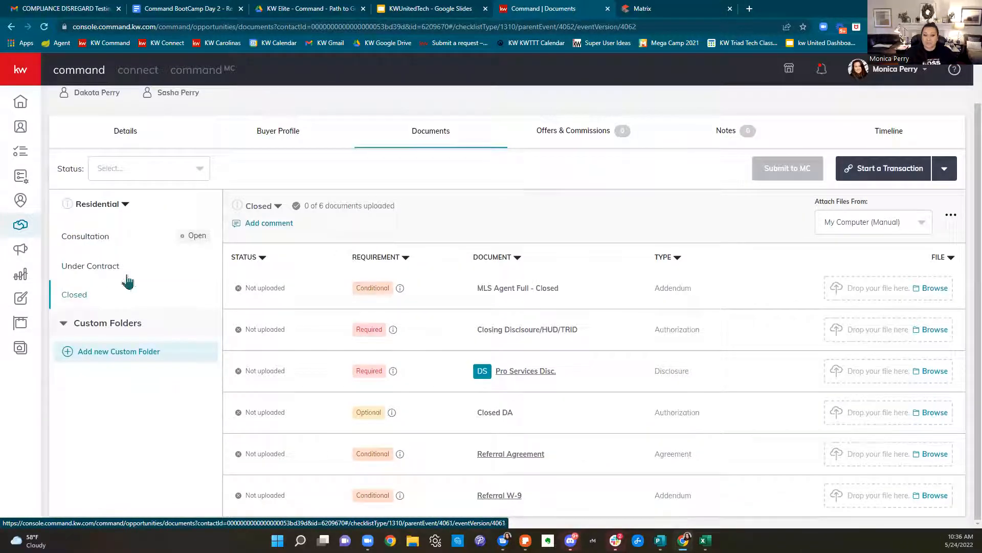
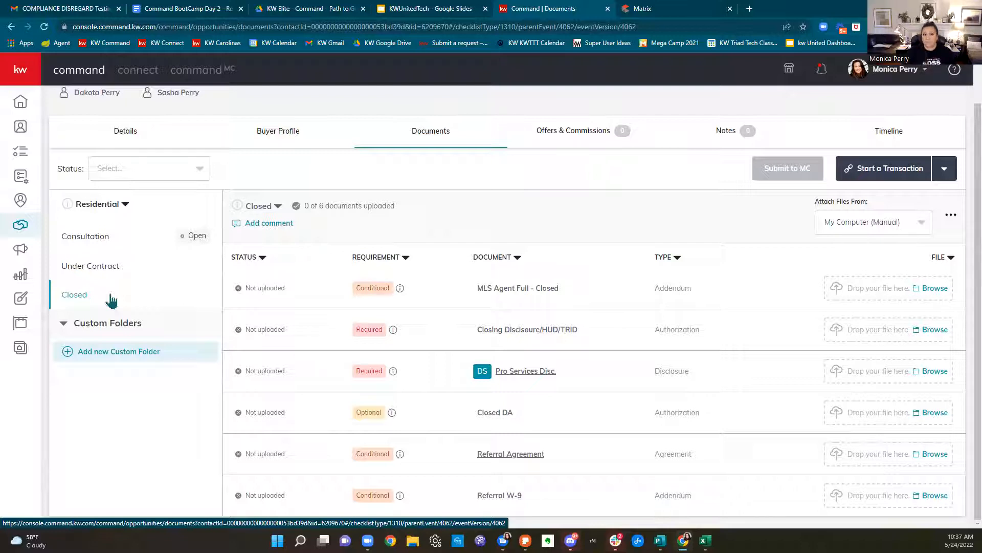
Toggle between the Under Contract and Consultation checklists, ending on Consultation with 2 of 2 documents uploaded
click(105, 274)
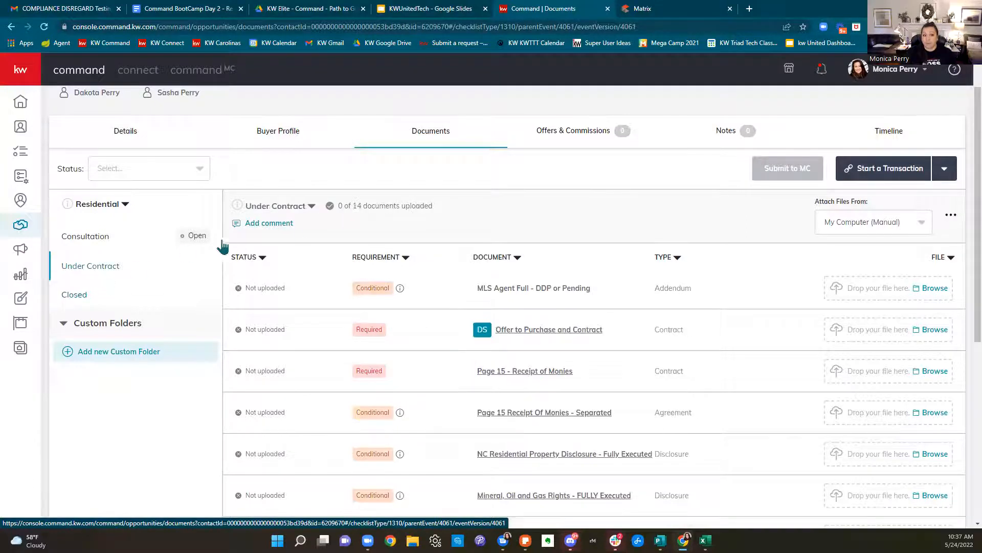
click(281, 225)
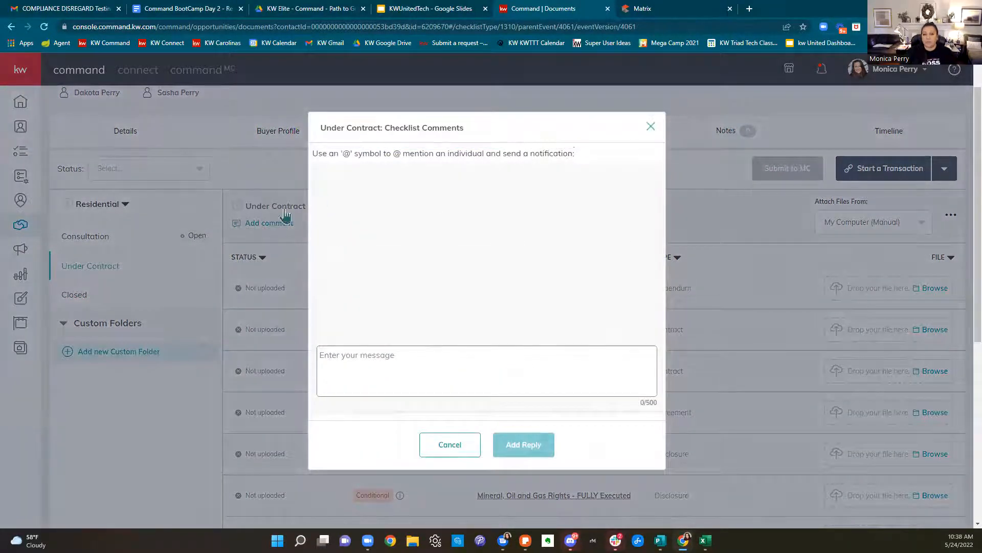
click(651, 126)
click(106, 238)
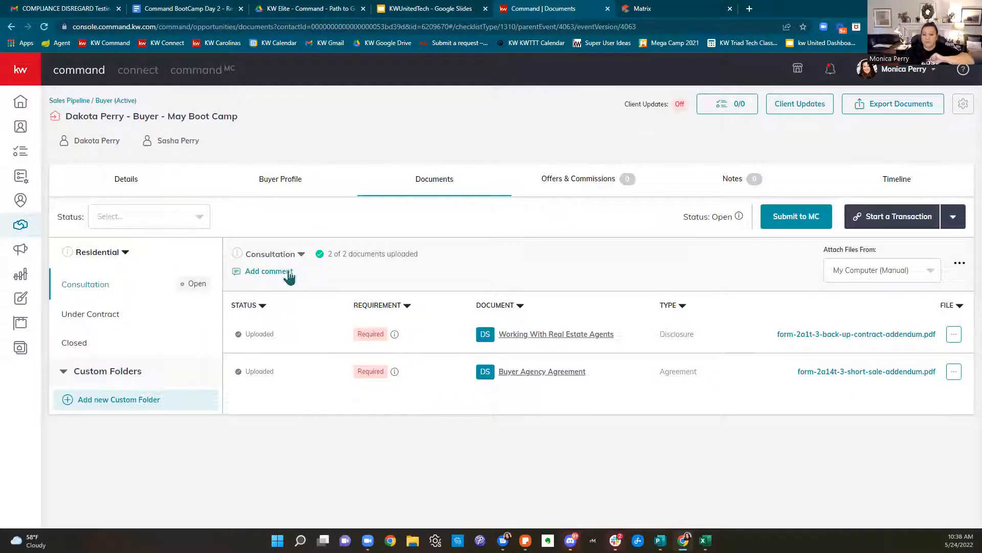
click(89, 315)
click(272, 272)
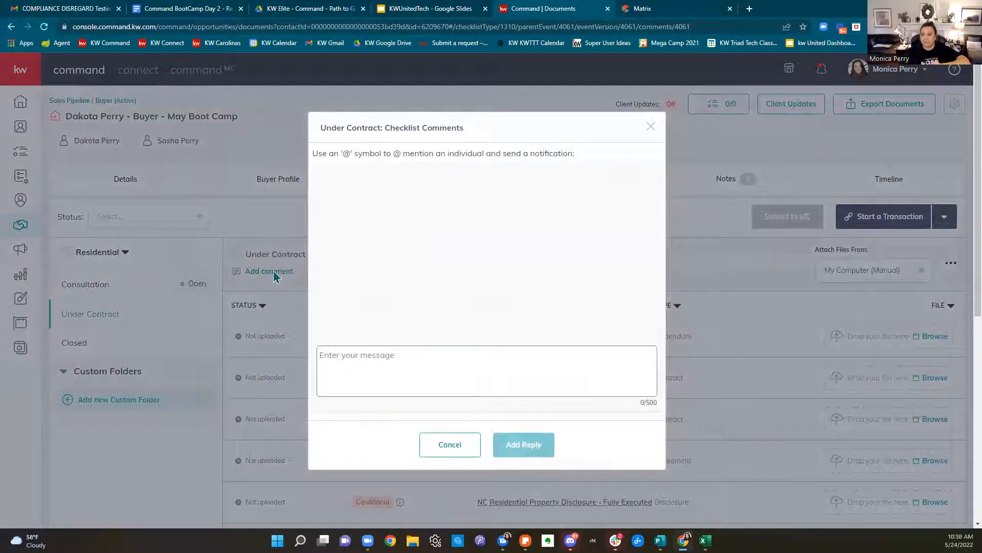
click(87, 289)
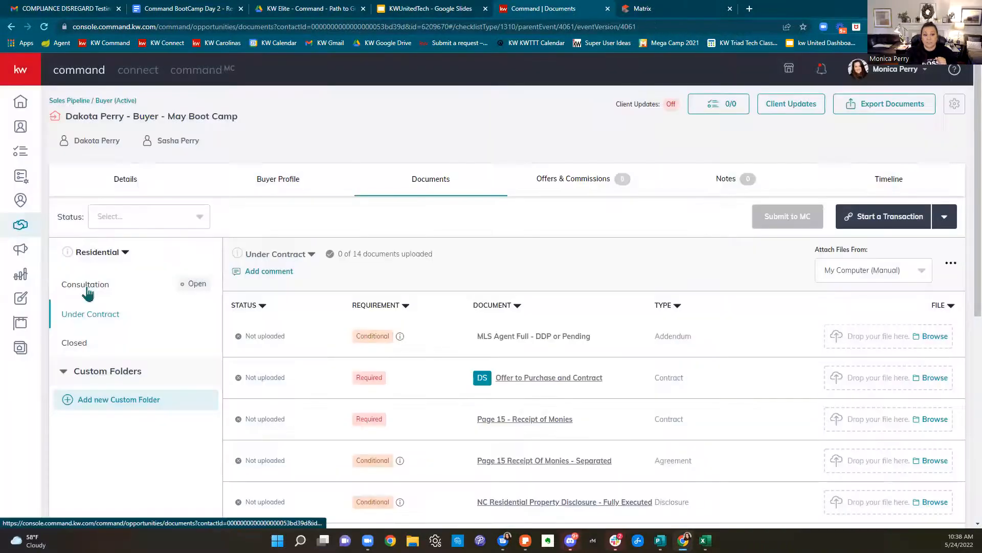
click(87, 289)
click(262, 272)
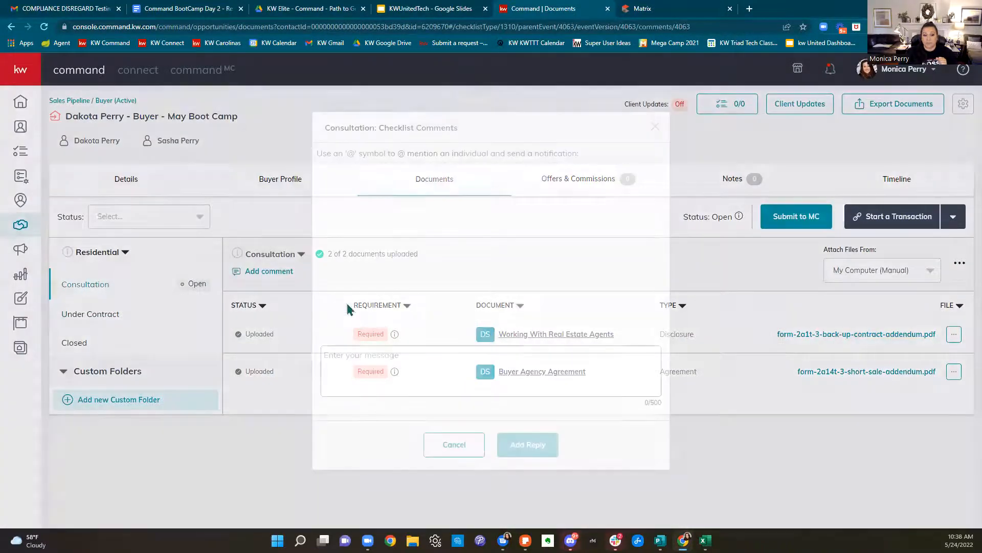
text(@)
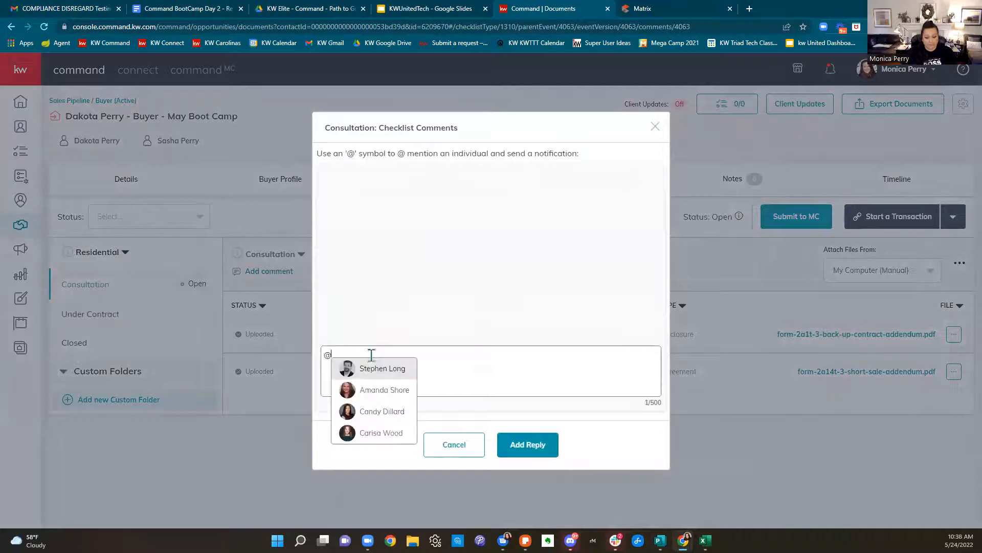
text(staphen)
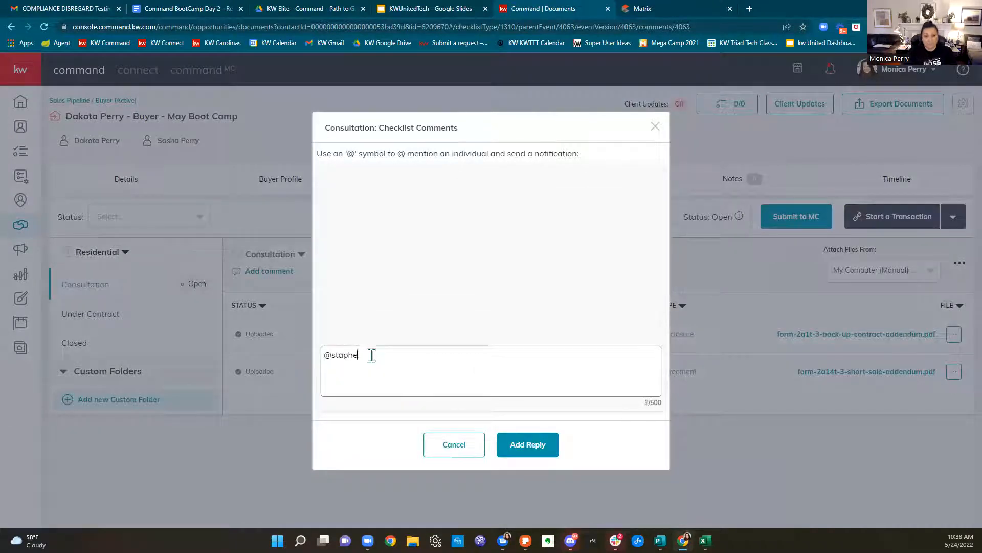
key(BackSpace)
key(BackSpace)
key(BackSpace)
key(BackSpace)
key(BackSpace)
key(BackSpace)
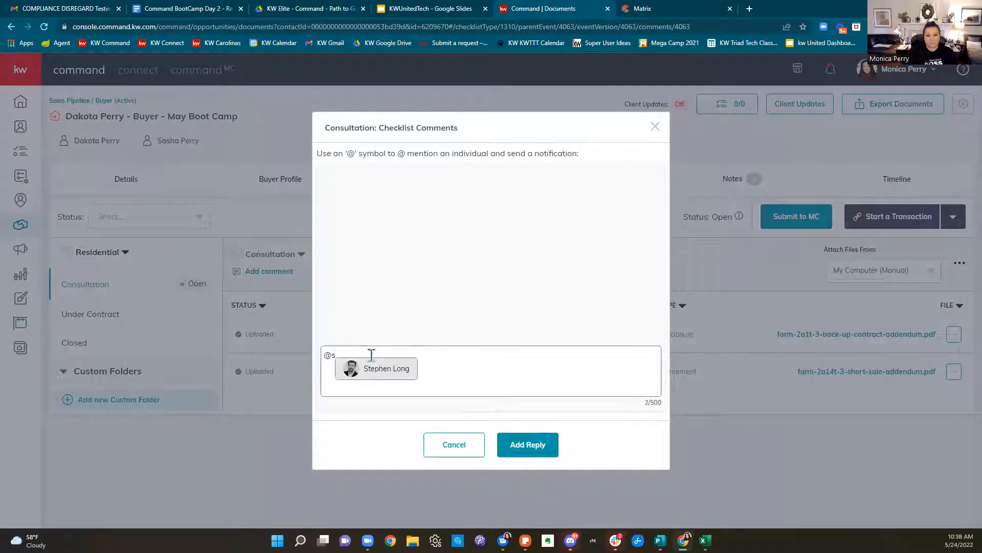
click(375, 370)
text(just a test disrega)
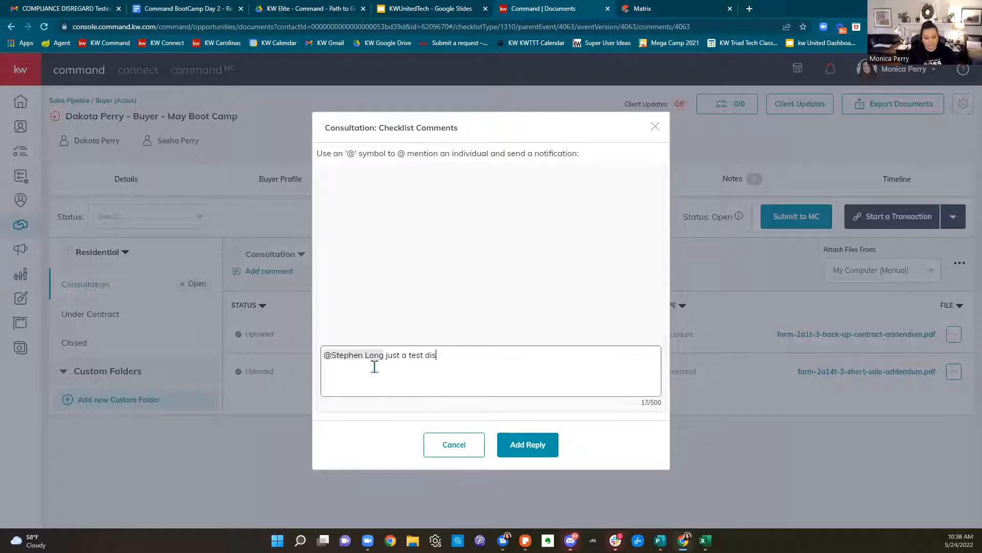
text(rd - )
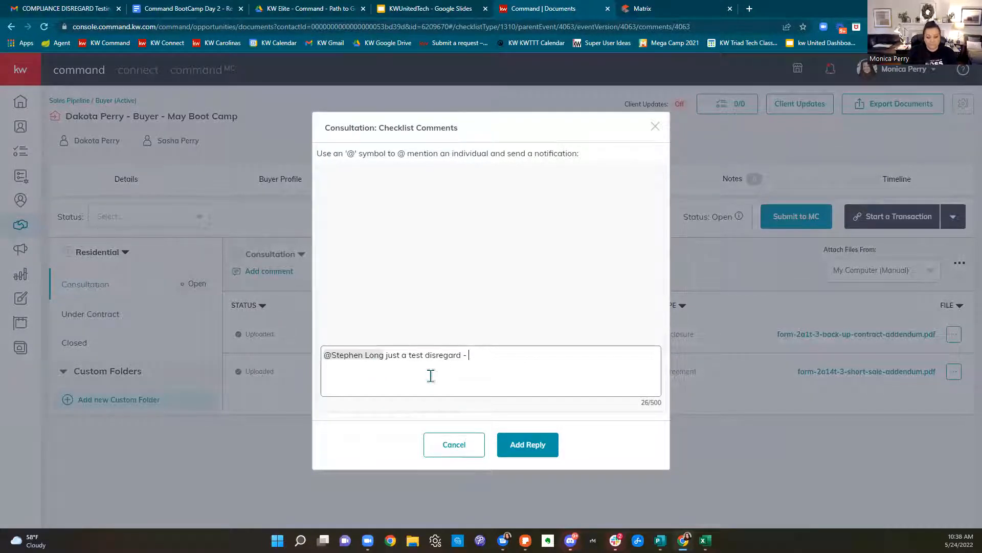
text(THANK YOU LOVE YOU )
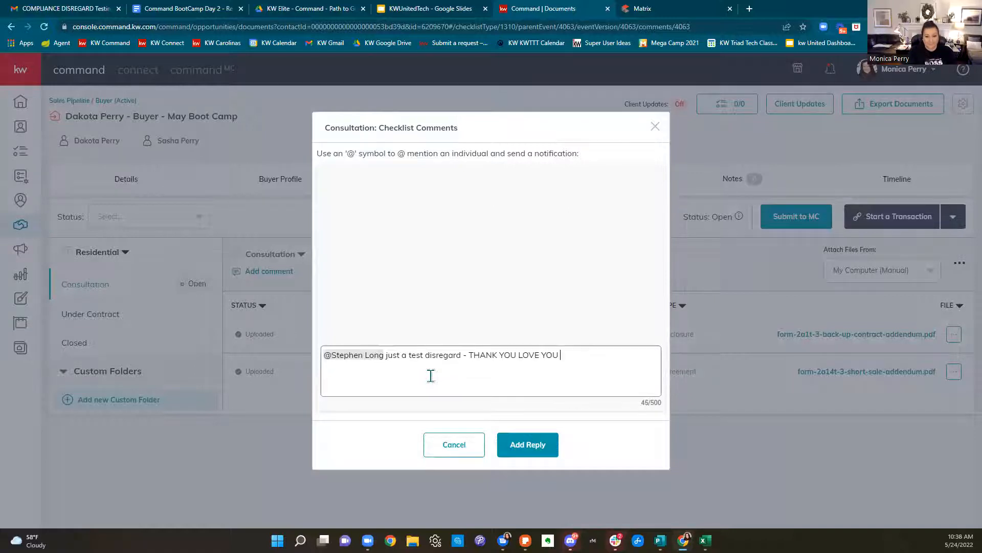
text(BYE)
Copy the comment's message text and close the comments window
drag(584, 358, 387, 366)
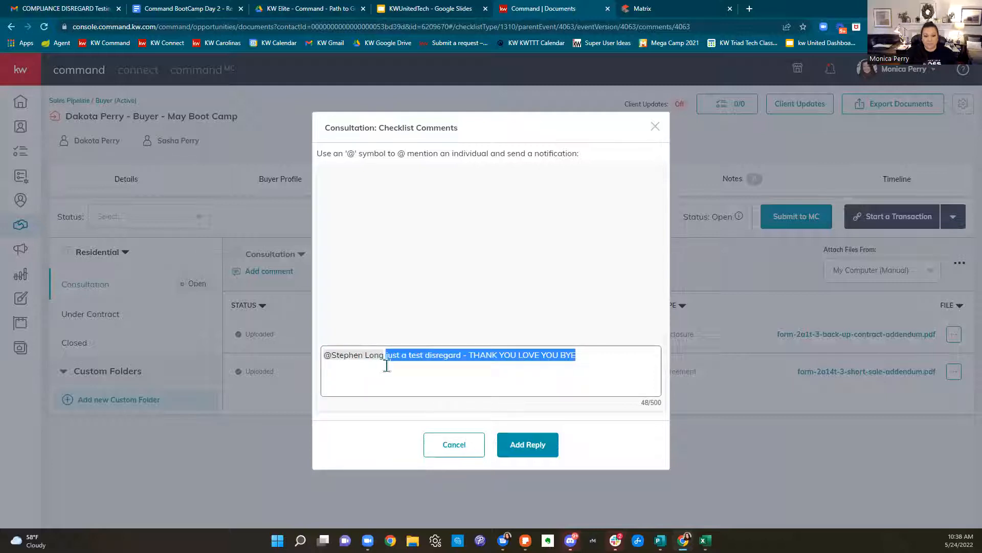
right_click(412, 357)
click(451, 236)
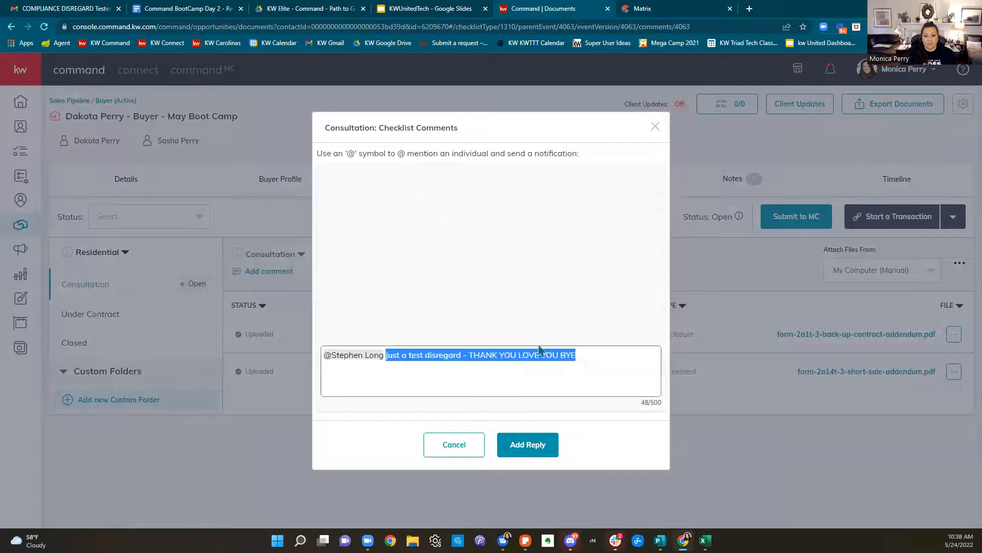
click(720, 137)
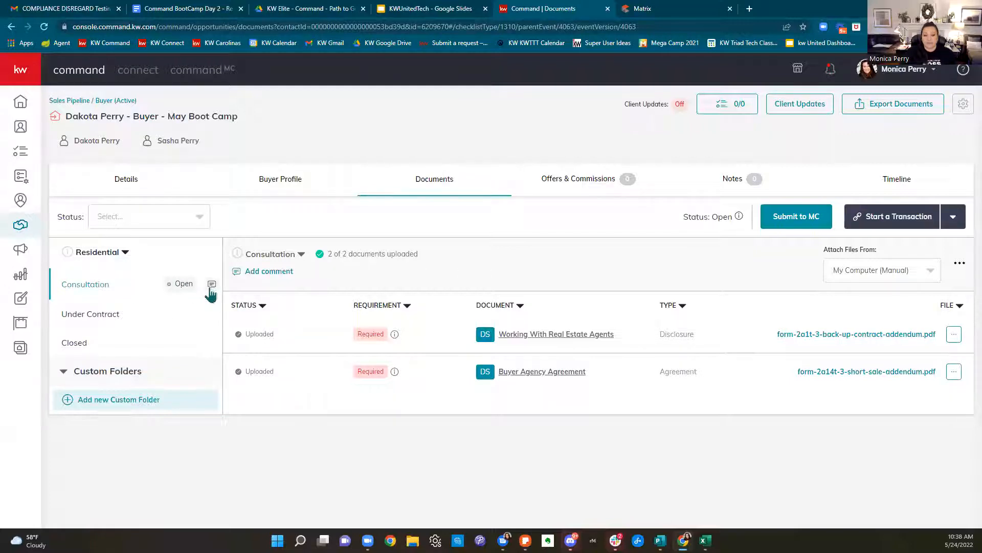
click(140, 318)
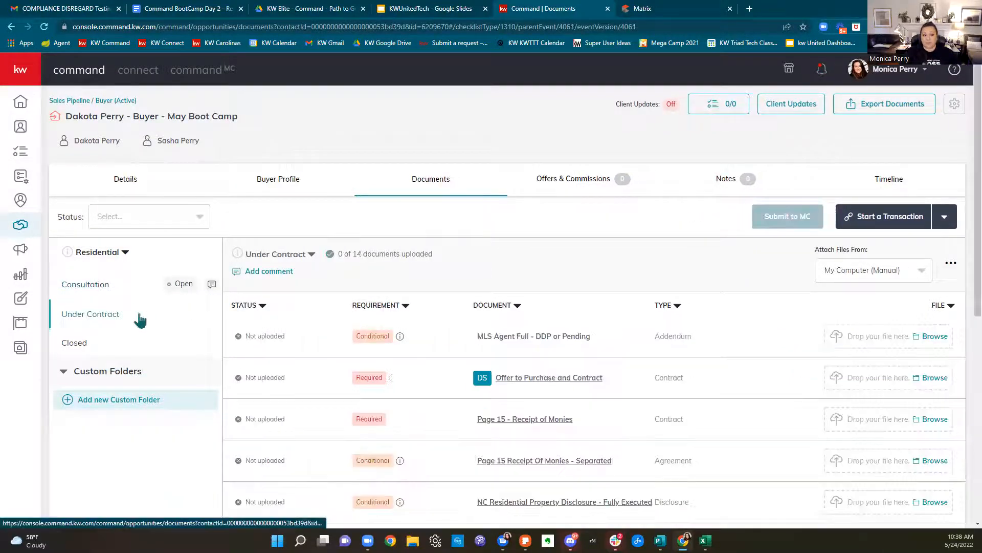
click(265, 274)
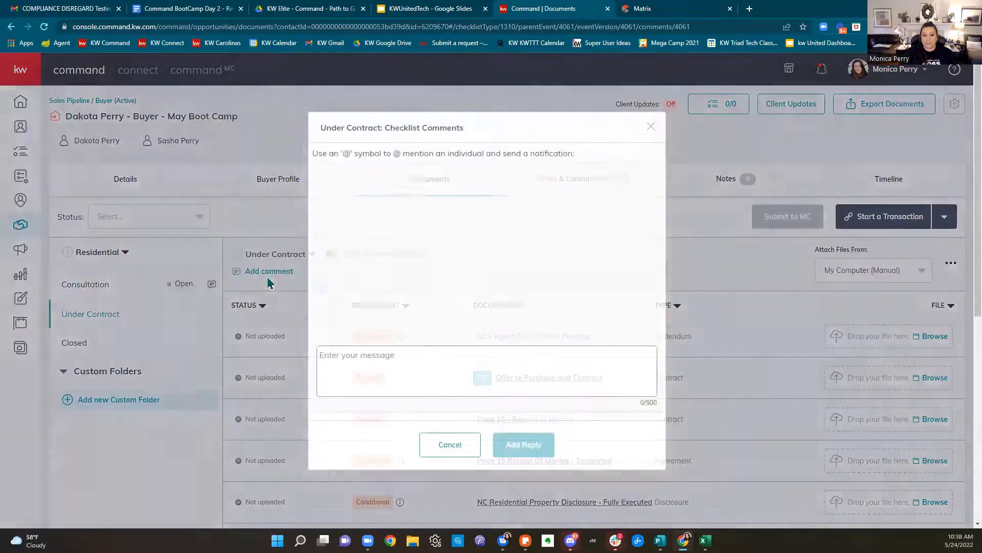
click(412, 364)
key(ctrl+v)
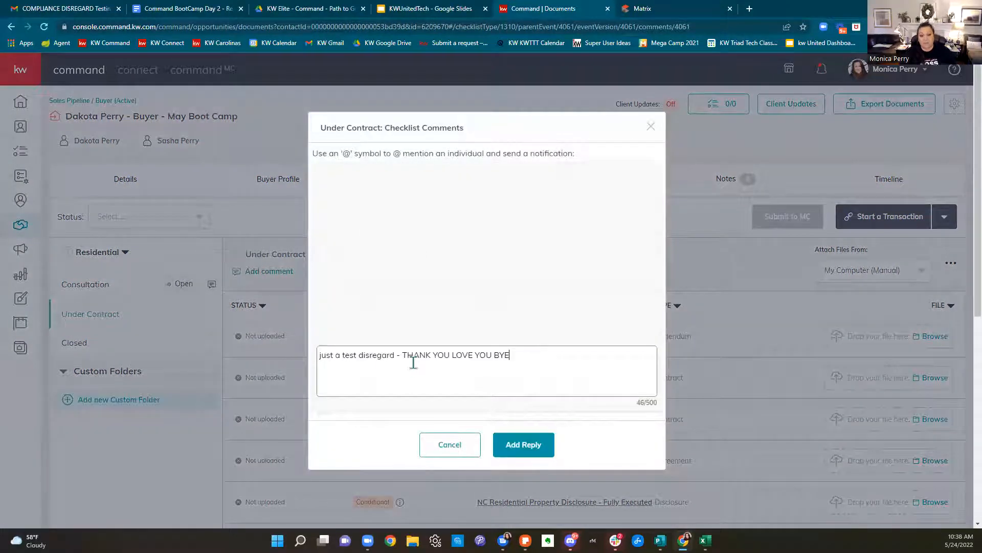
click(319, 355)
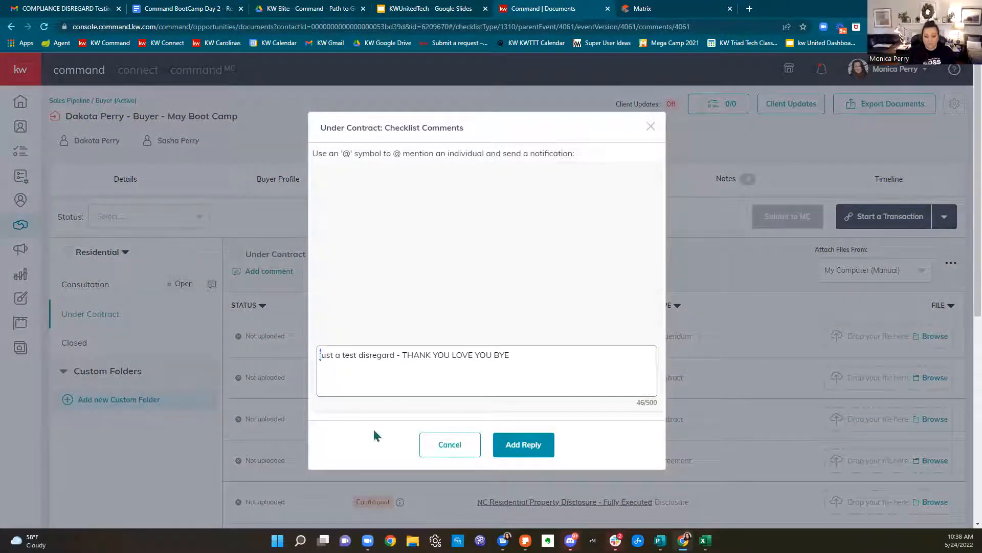
text(@)
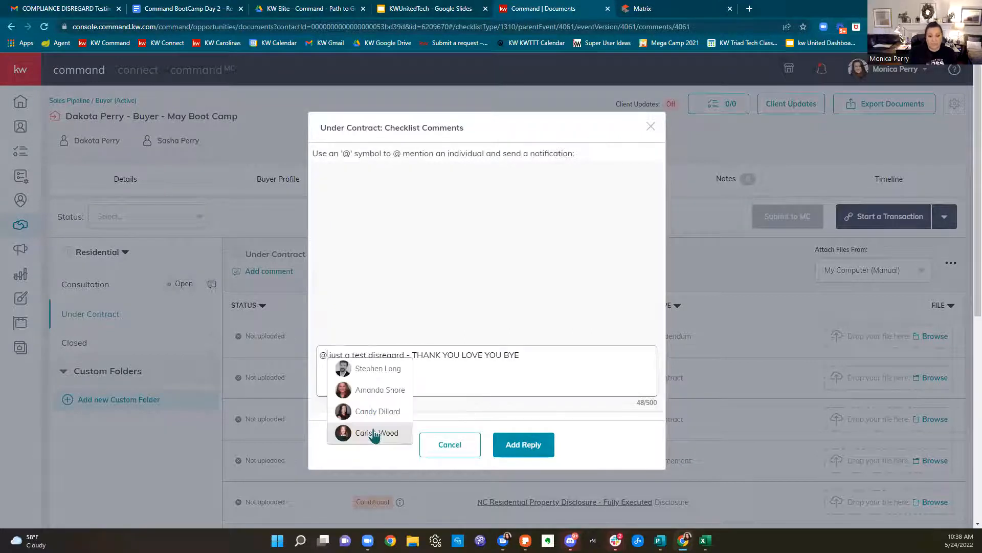
click(373, 369)
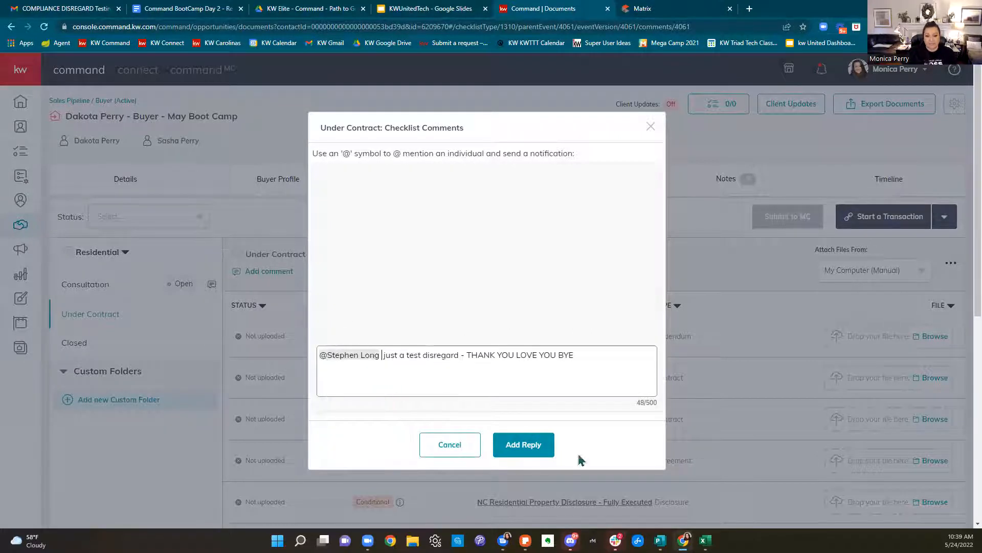
click(545, 445)
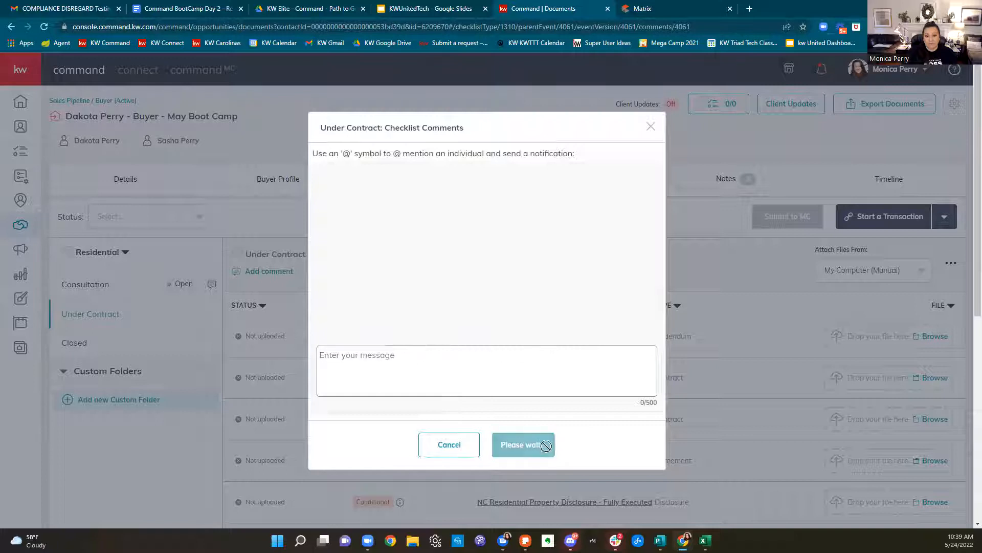
click(650, 126)
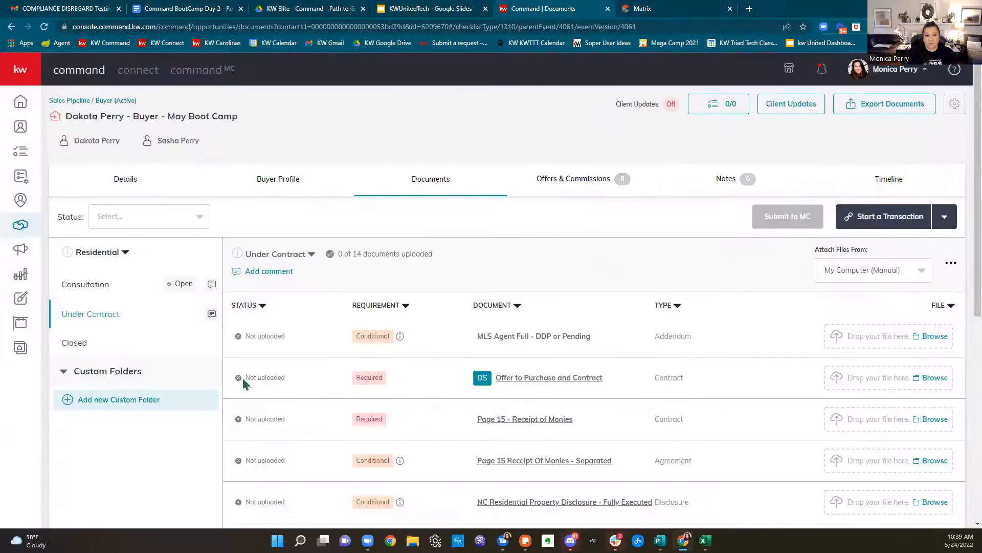
Glance at the notifications, then show the Offers & Commissions tab with no offers yet
click(821, 72)
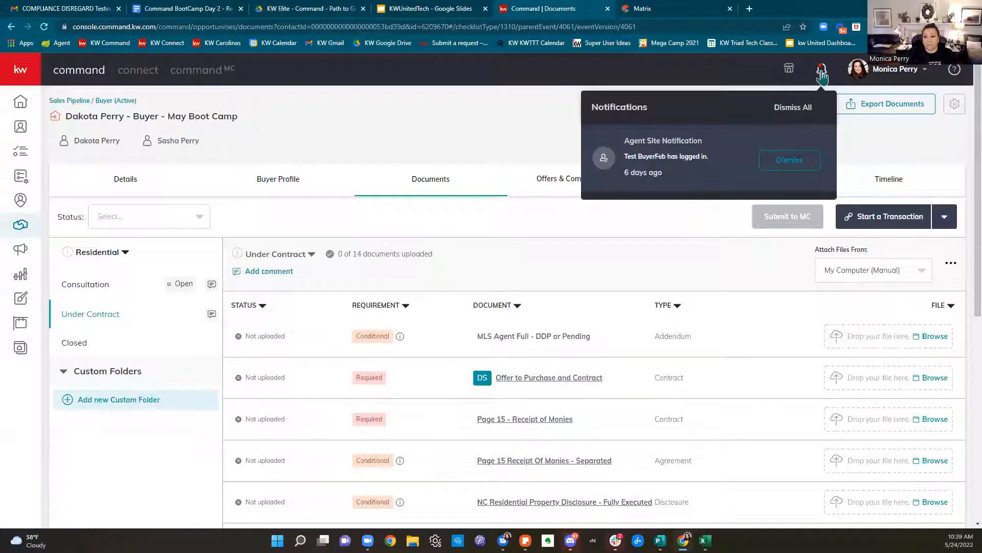
click(536, 107)
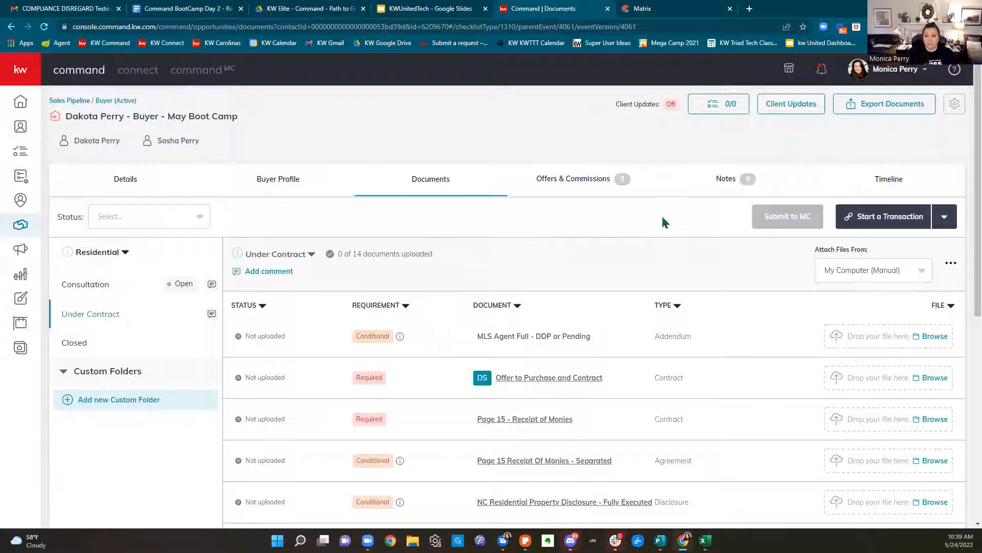
click(587, 184)
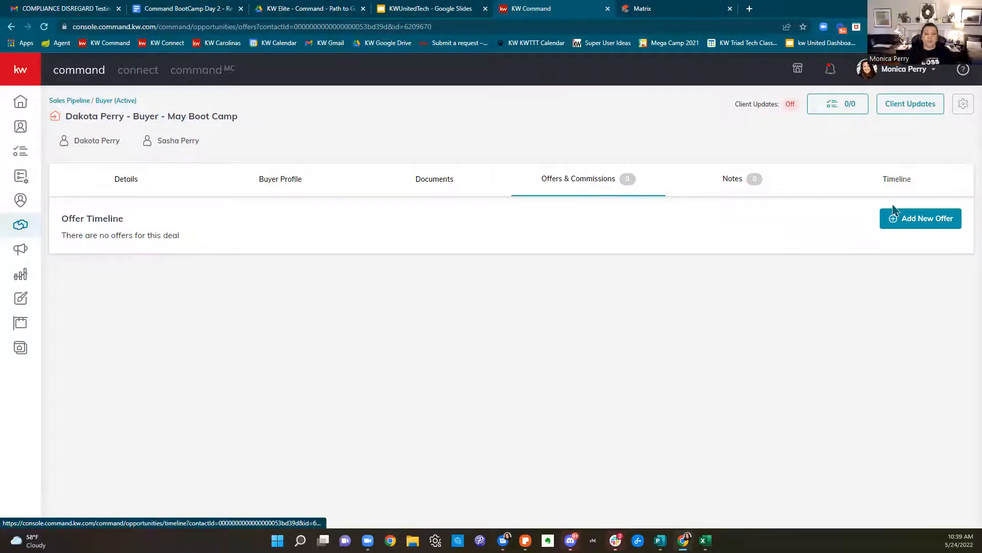
Create a new offer version named 'Accepted Offer'
click(907, 229)
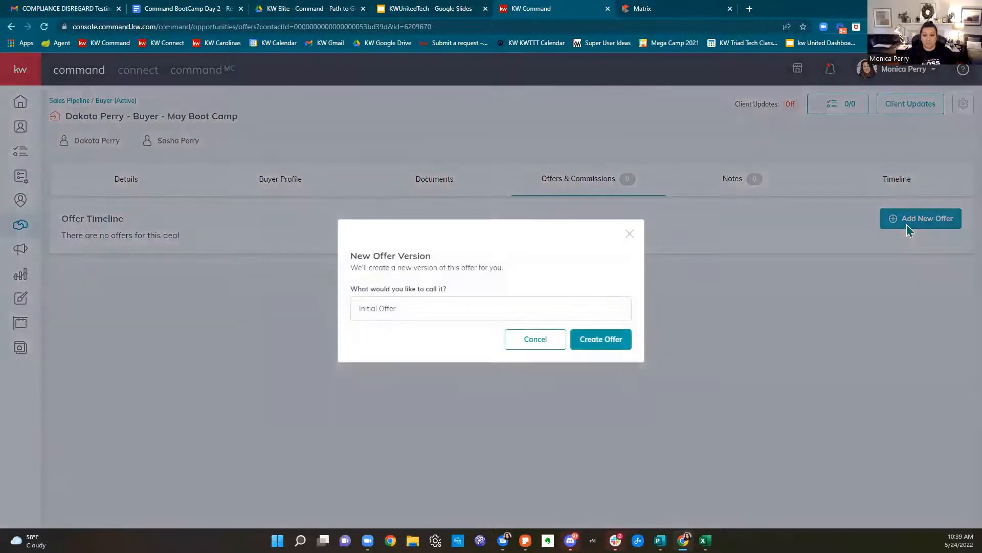
click(480, 307)
drag(475, 311, 240, 314)
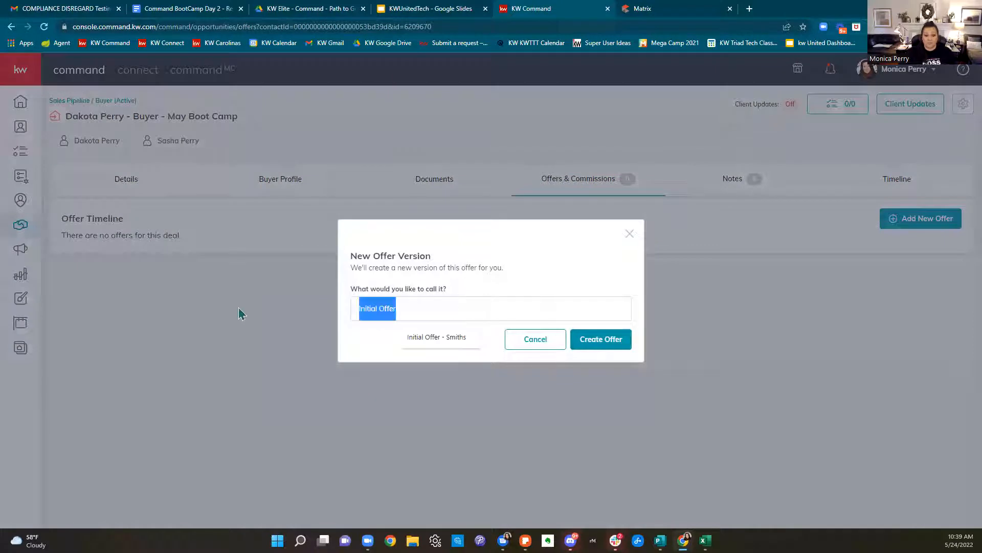
text(Accepted O)
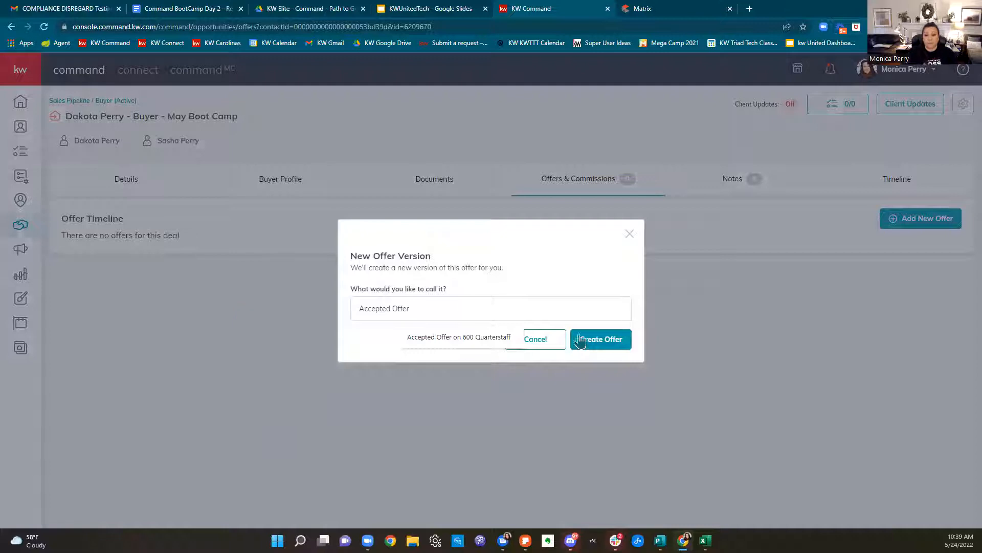
click(596, 343)
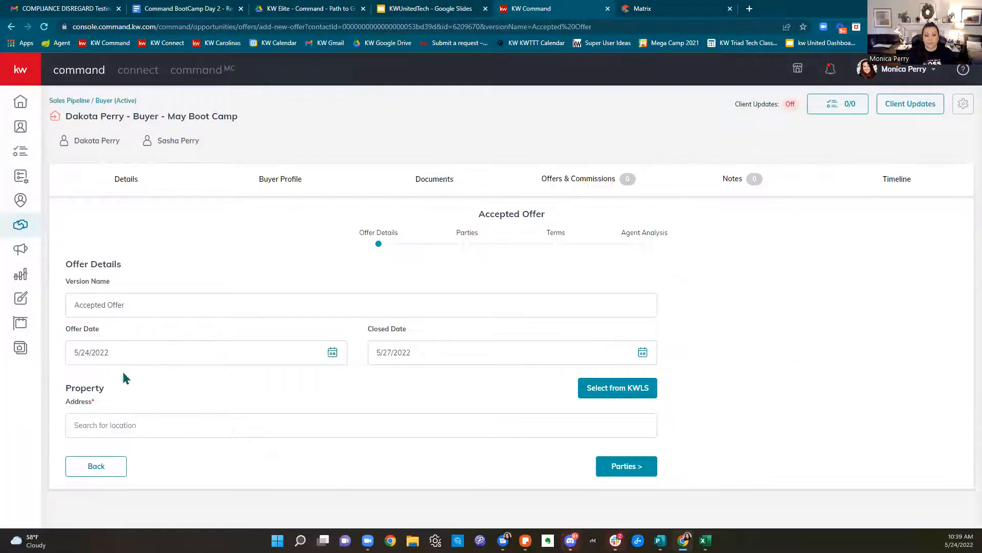
Set the offer's closing date to July 14, 2022 and bring up the KWLS listing search
click(136, 353)
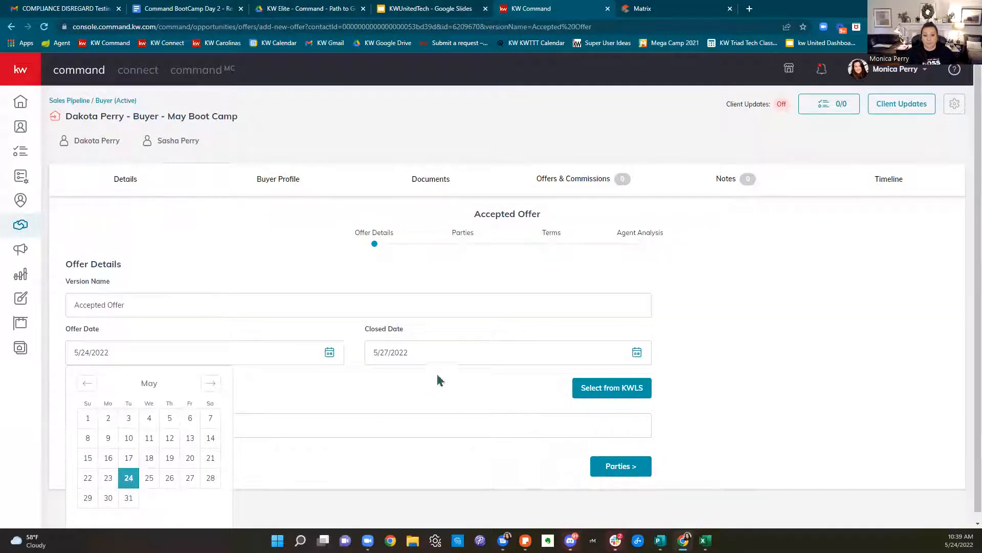
click(446, 353)
click(511, 384)
click(511, 384)
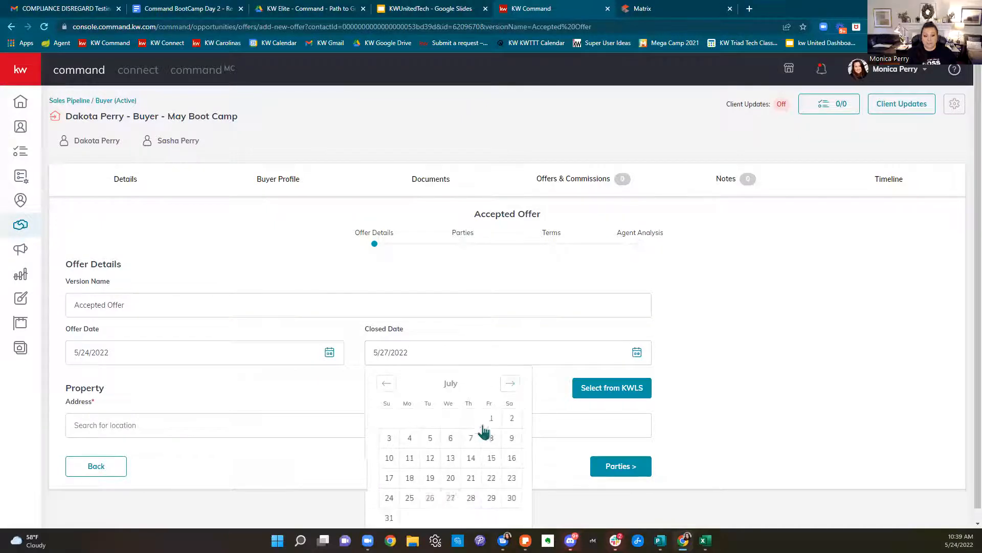
click(471, 459)
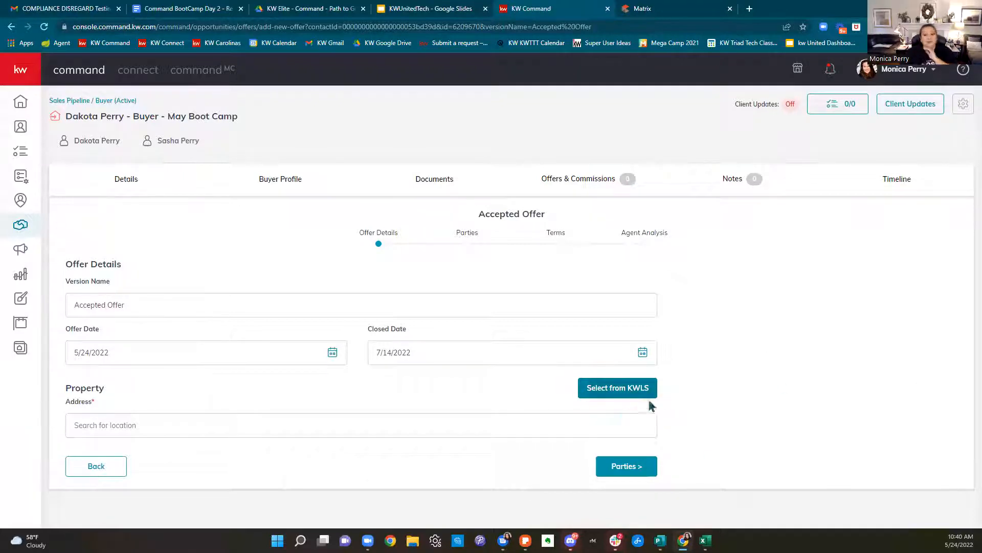
click(629, 393)
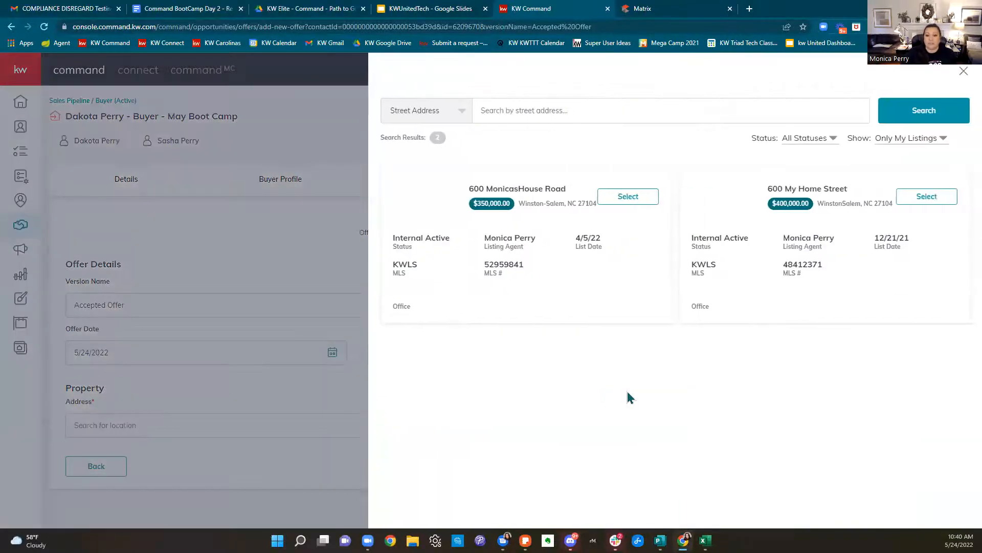
click(928, 146)
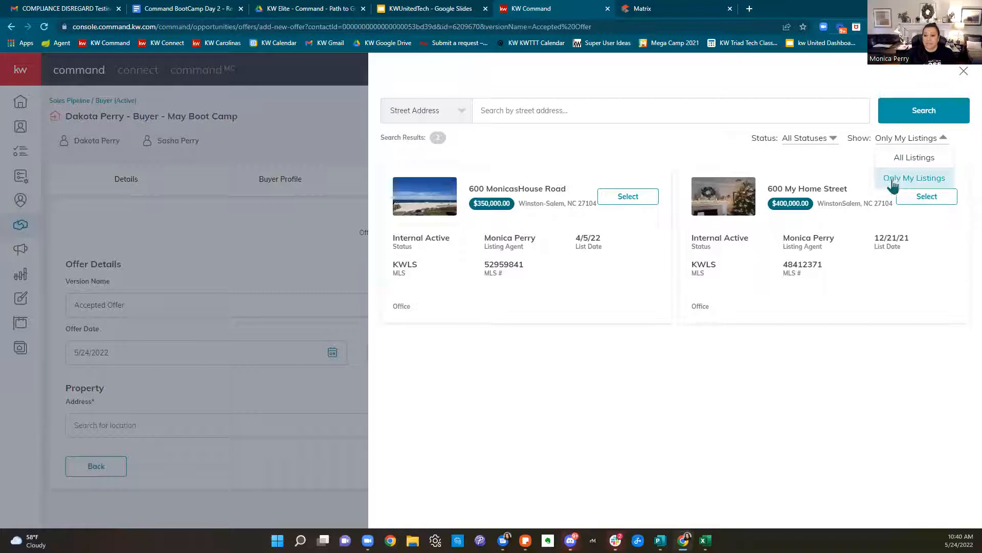
Show all listings and copy the property address from the Matrix listing page
click(914, 157)
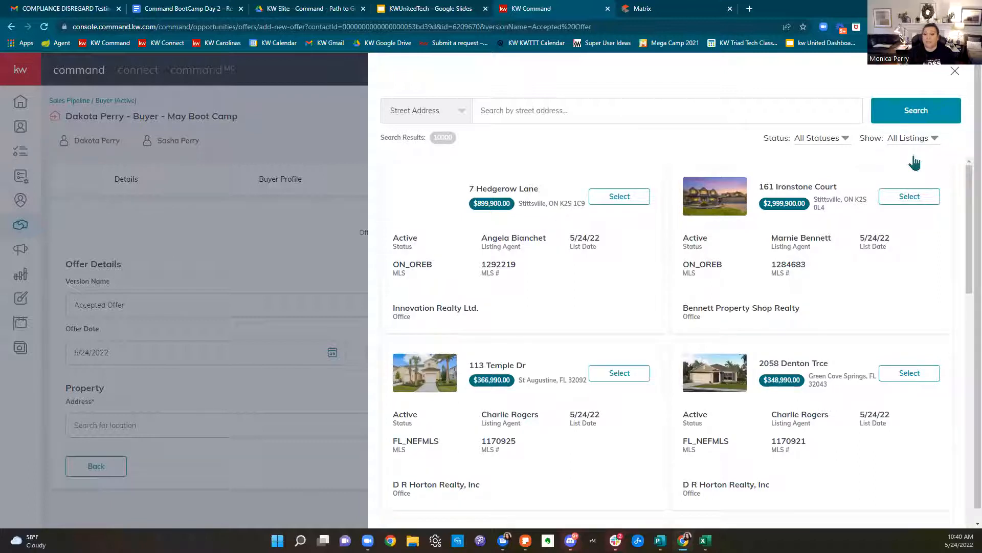
click(671, 9)
right_click(227, 180)
click(245, 185)
click(568, 9)
click(689, 108)
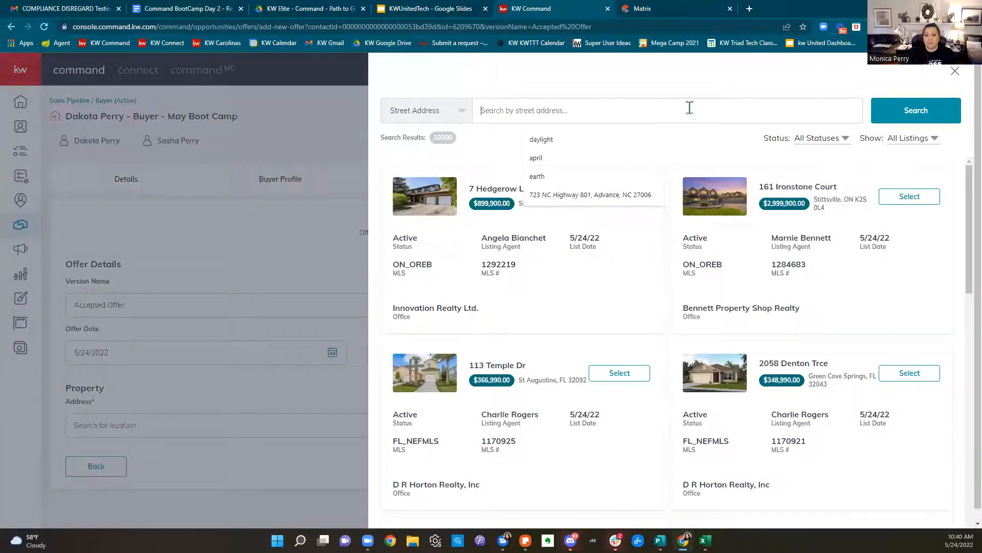
right_click(519, 112)
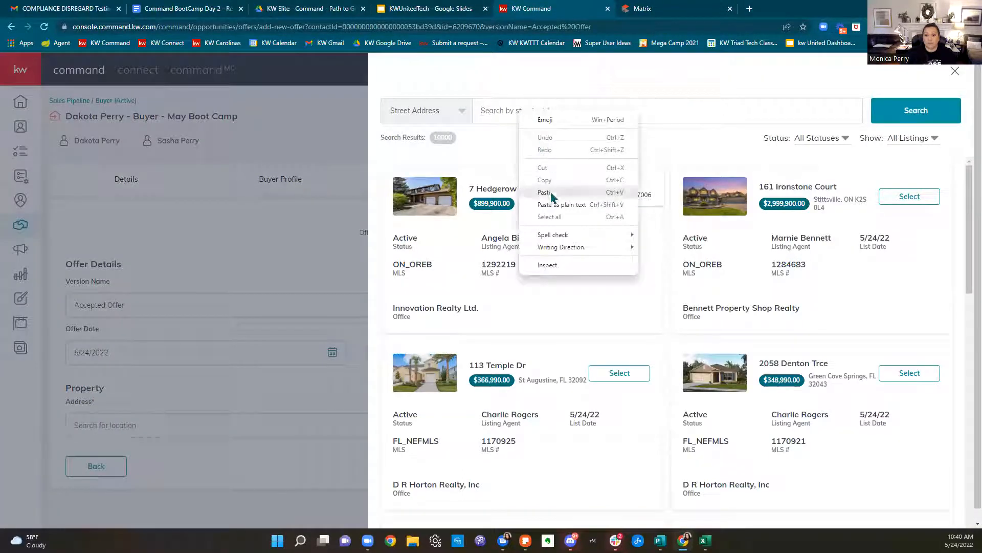
click(545, 193)
click(909, 125)
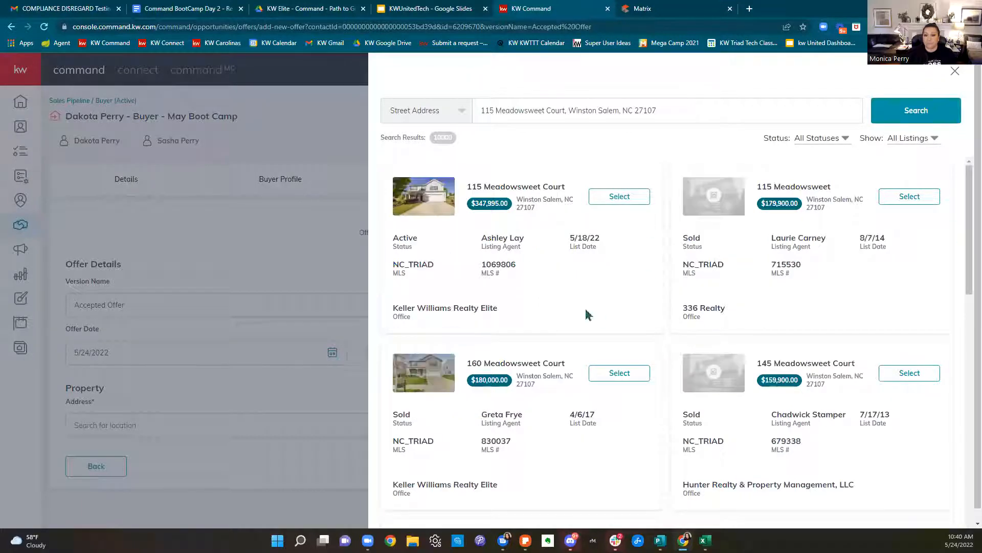
click(602, 203)
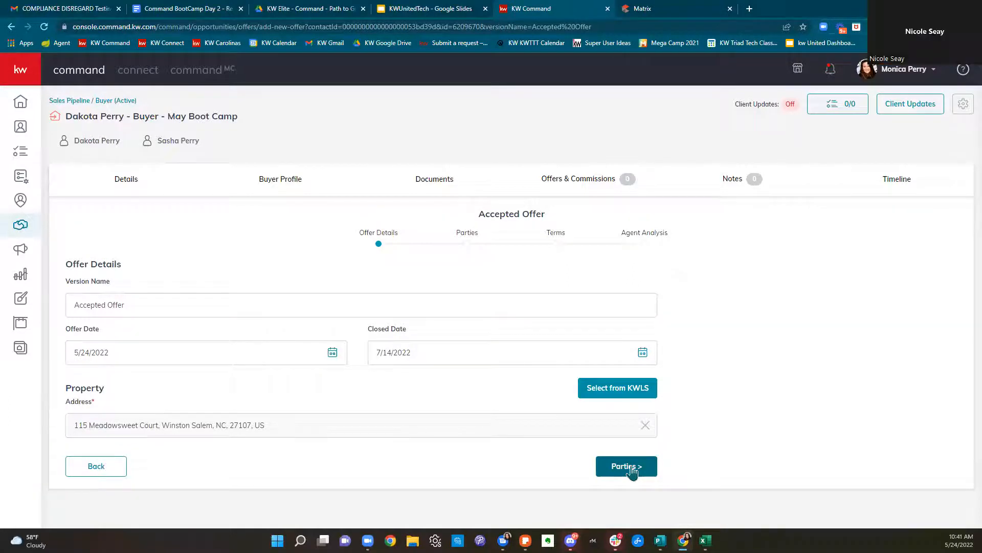
Advance to the Parties step and review the prefilled buyer, buyer associate and listing agent fields
click(632, 468)
scroll(662, 457, down, 3)
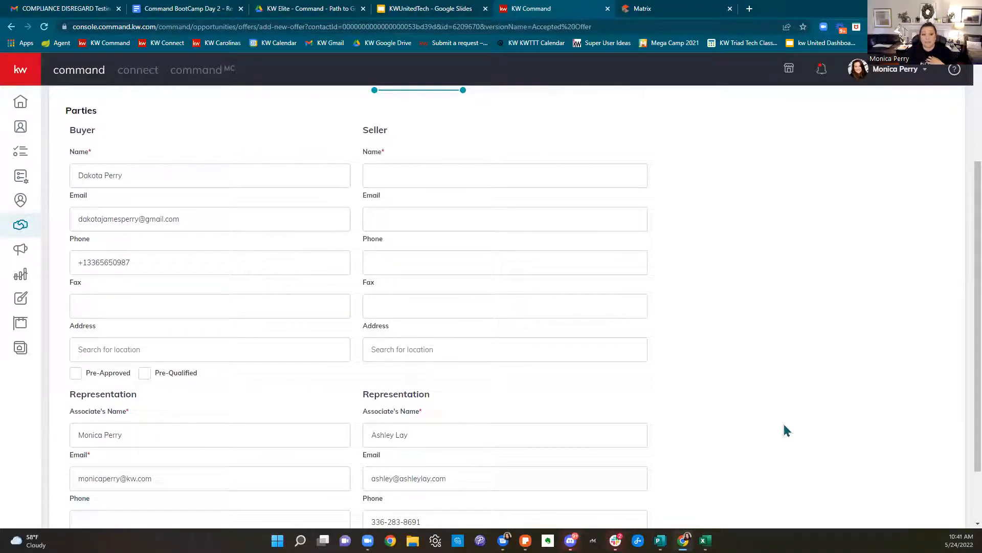
click(139, 184)
click(169, 267)
scroll(189, 270, down, 2)
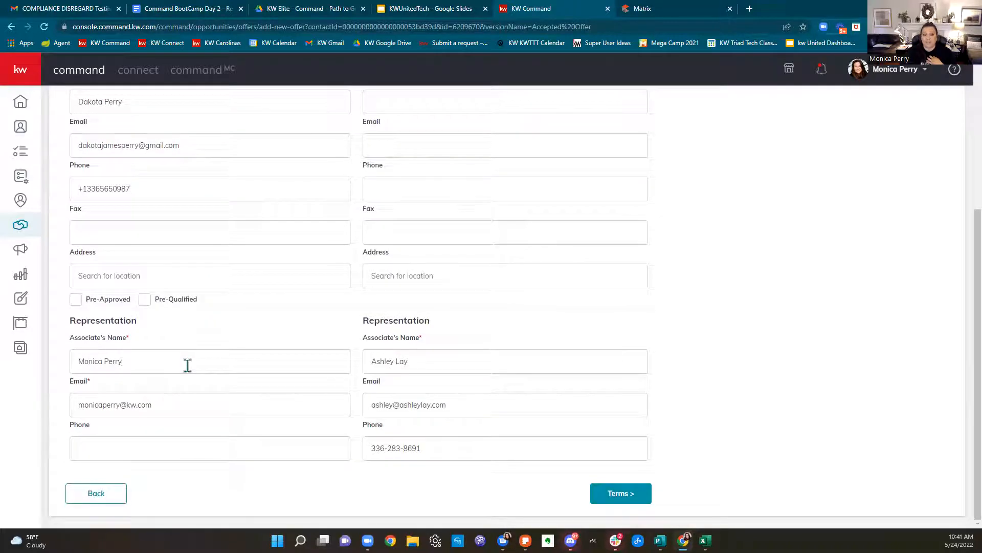
click(195, 412)
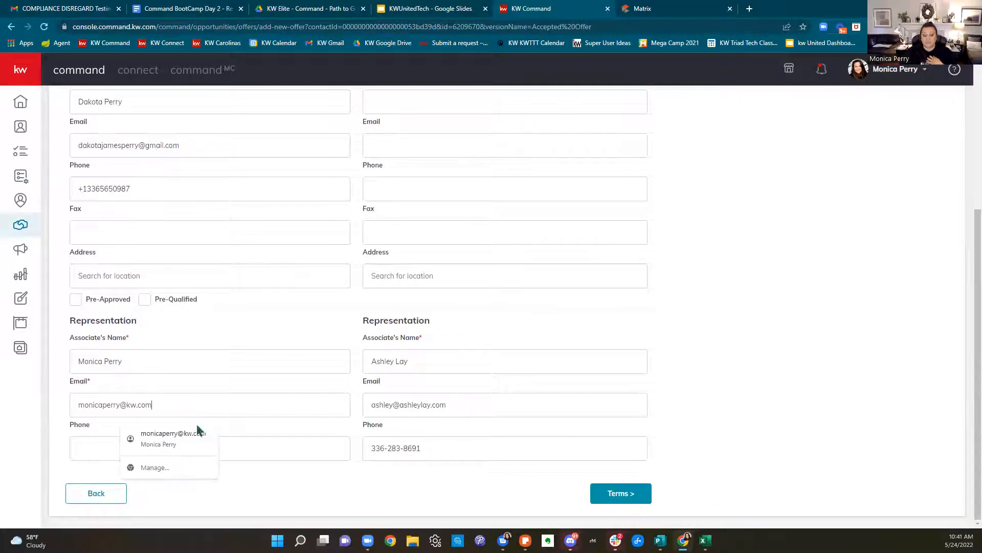
scroll(773, 447, up, 1)
scroll(676, 430, down, 1)
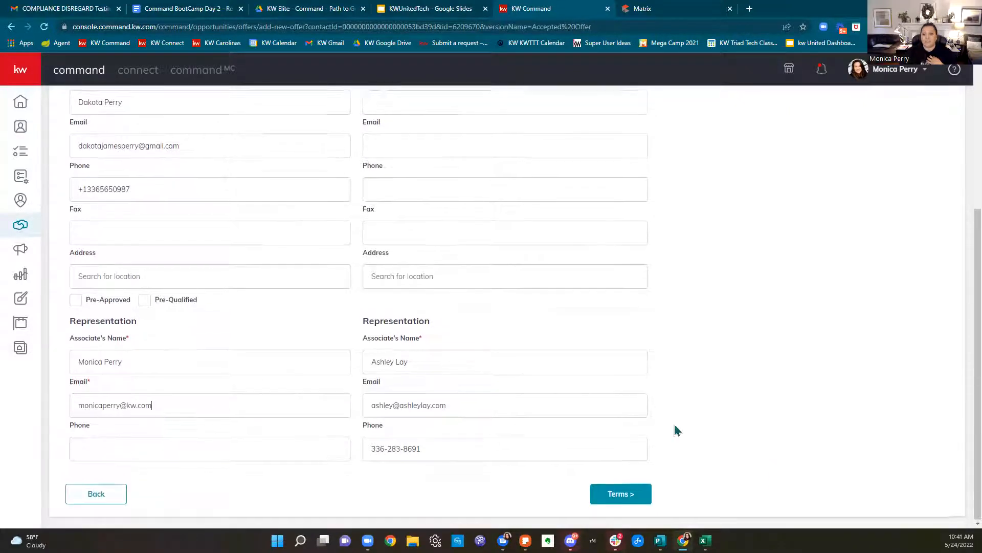
click(479, 358)
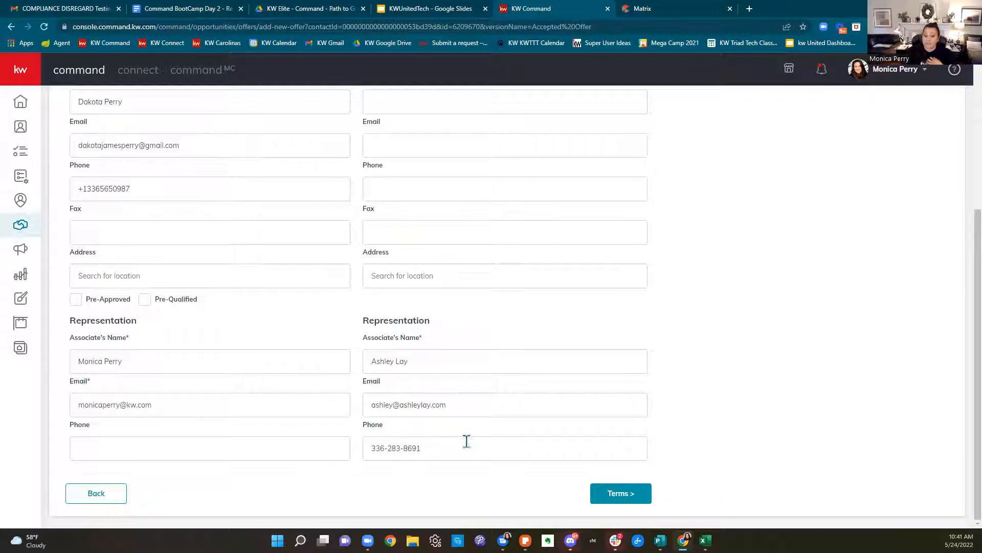
scroll(496, 461, up, 5)
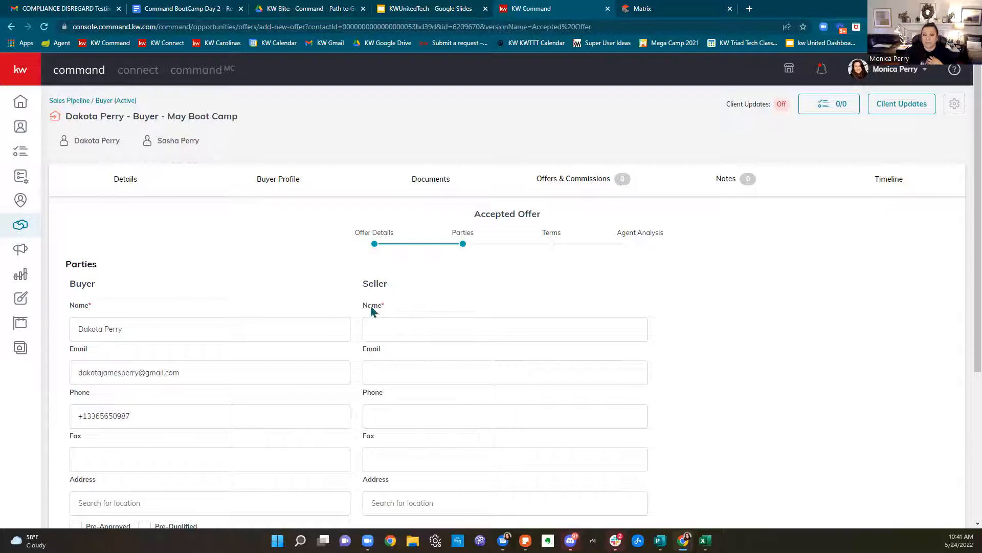
Look up the owner's name on the Matrix listing for the seller field
click(801, 342)
click(566, 320)
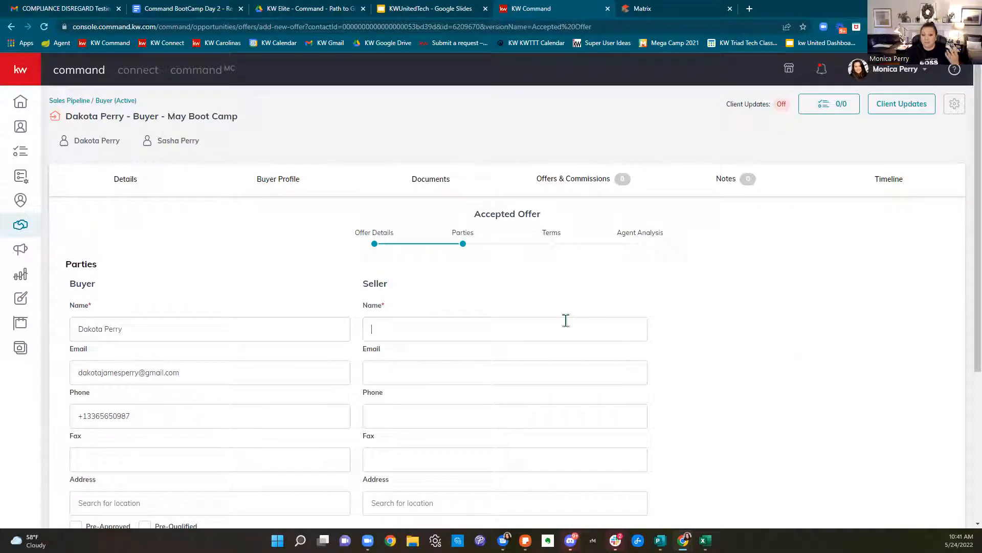
click(663, 8)
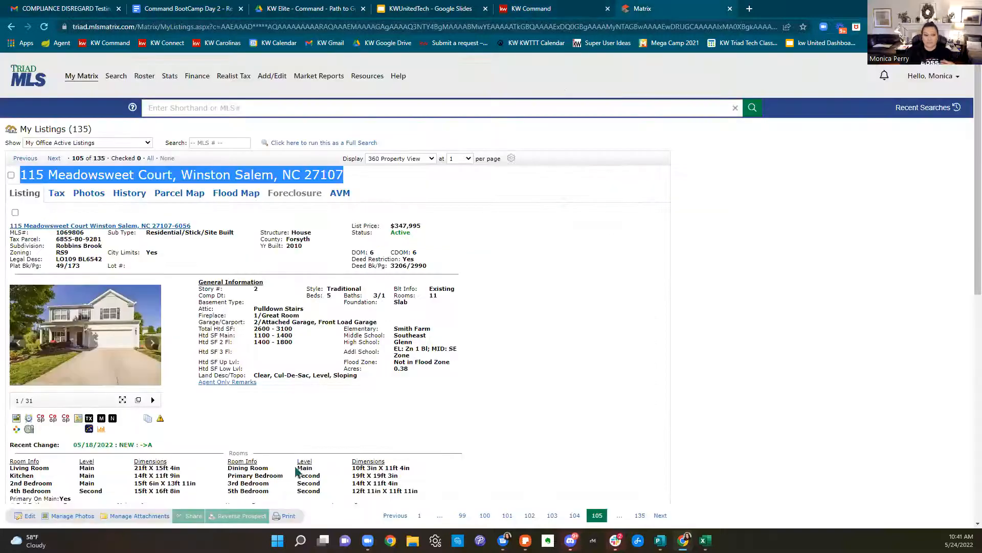
scroll(332, 438, down, 7)
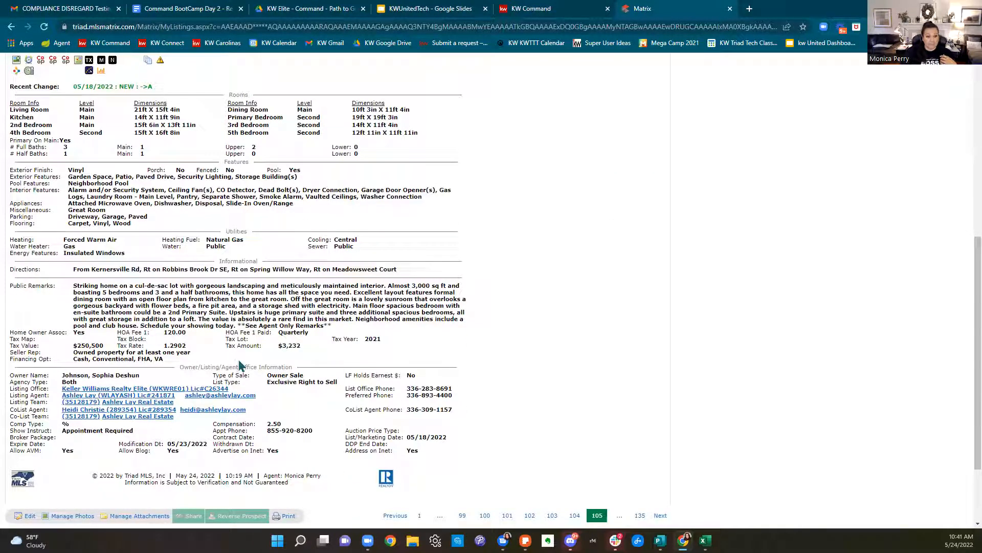
click(562, 12)
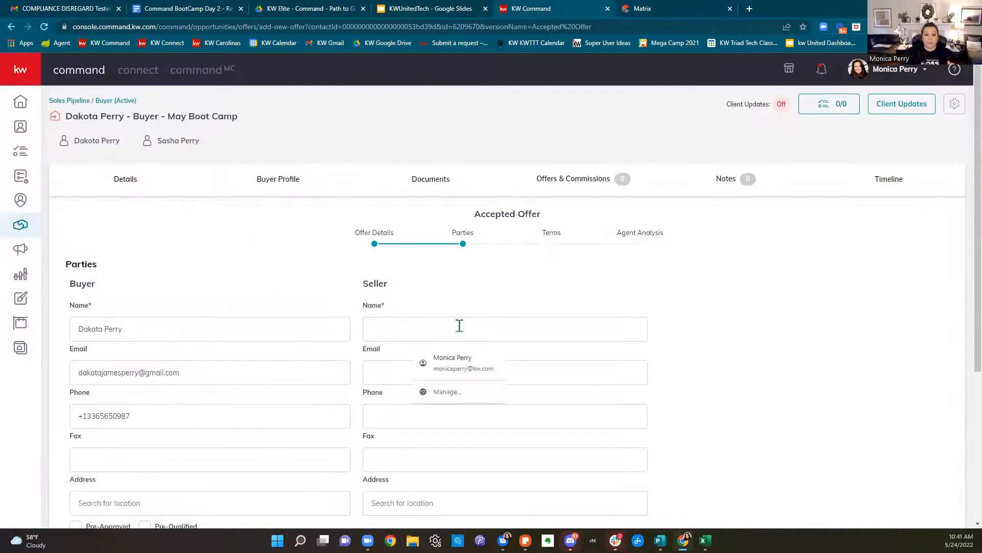
Enter the seller's last name from the listing and scroll to the bottom of the Parties form
text(Johnson)
scroll(716, 332, down, 1)
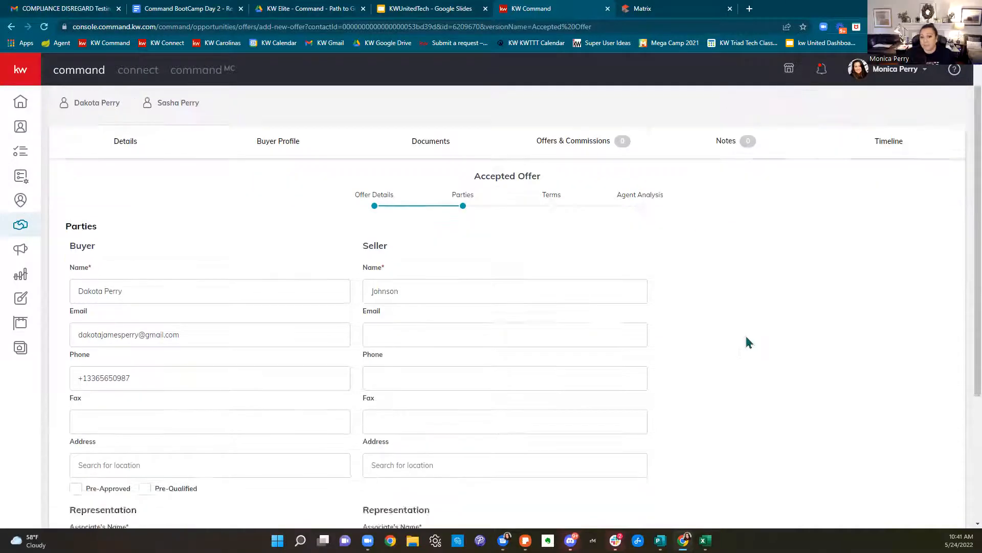
scroll(747, 342, down, 3)
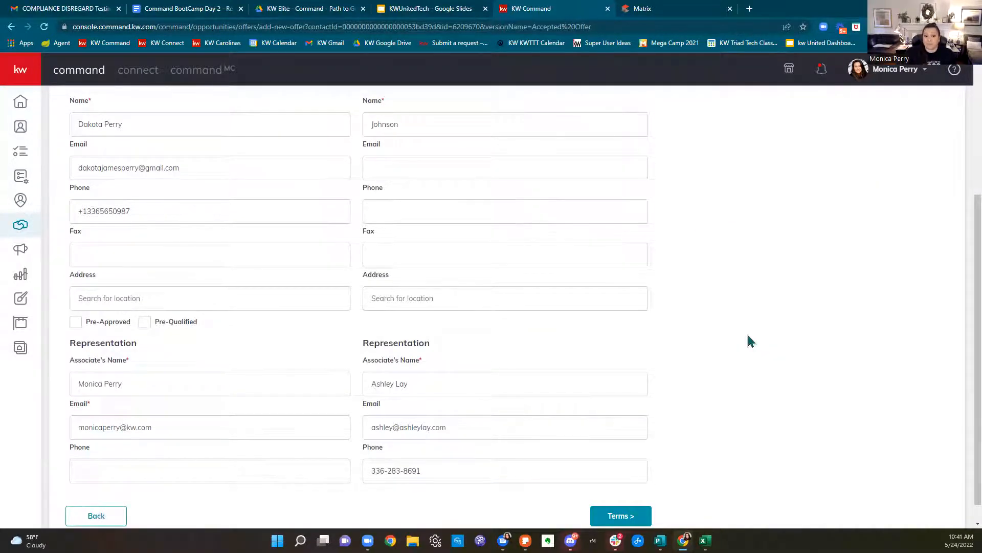
scroll(750, 342, up, 4)
scroll(750, 342, down, 3)
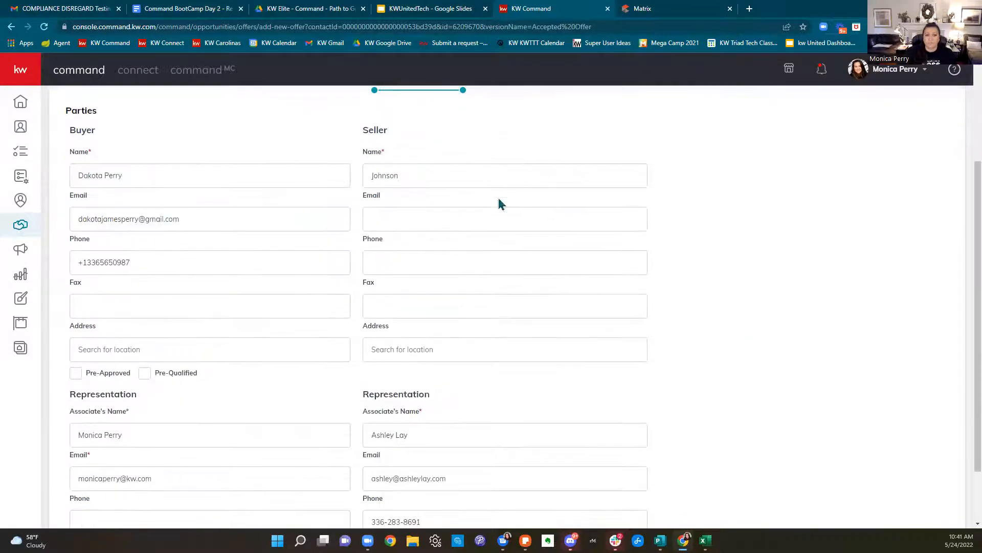
scroll(776, 341, down, 1)
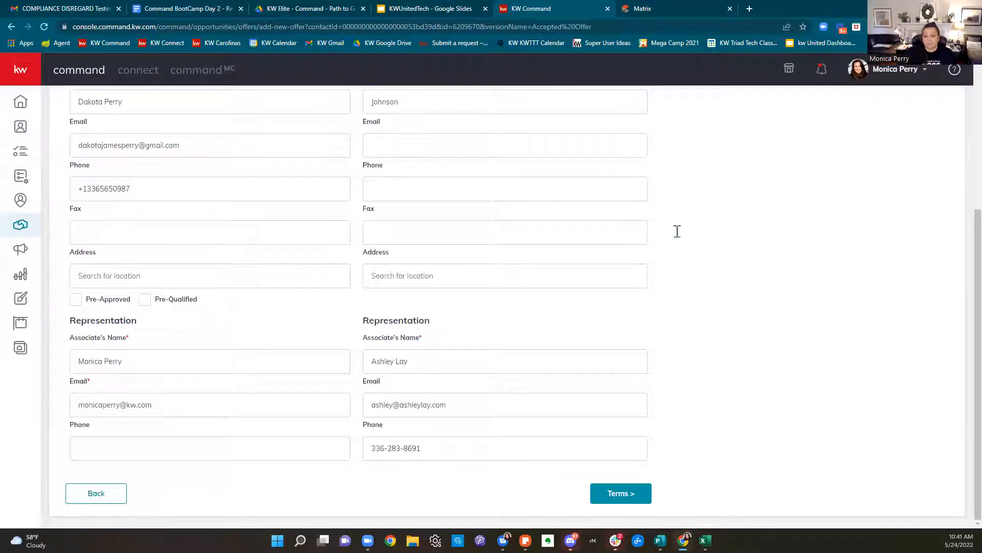
scroll(917, 235, up, 5)
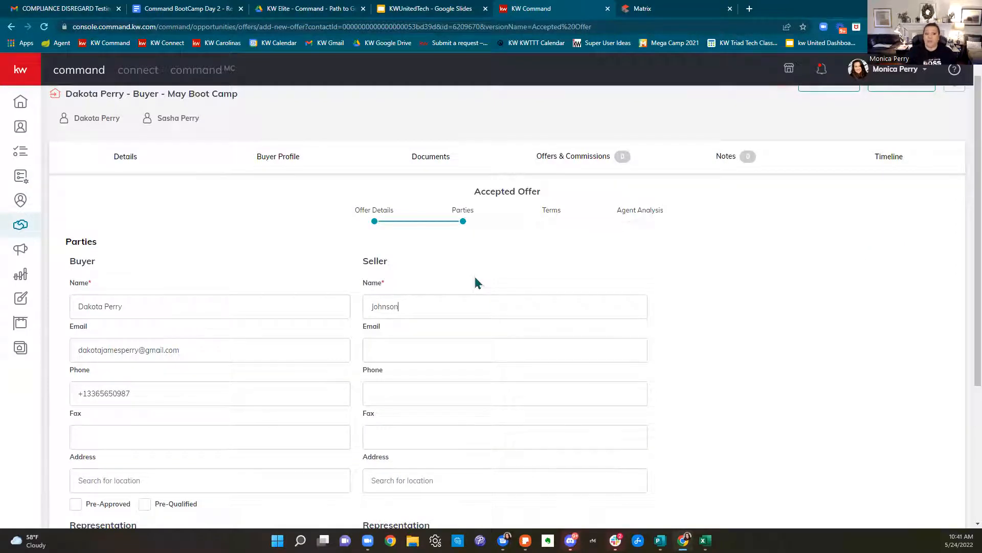
scroll(669, 334, down, 4)
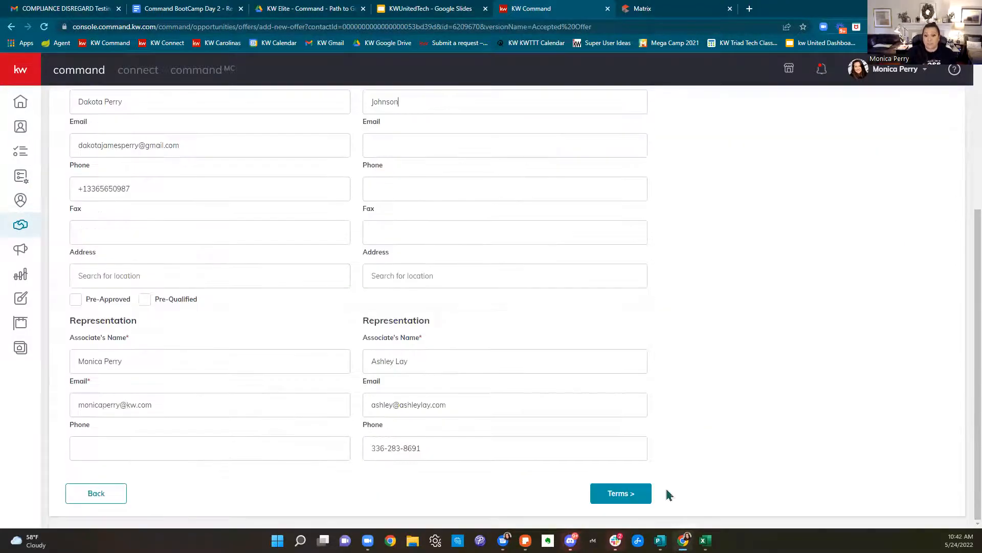
On the Terms step, enter a $250,000 cash amount and a $100,000 finance amount
click(635, 494)
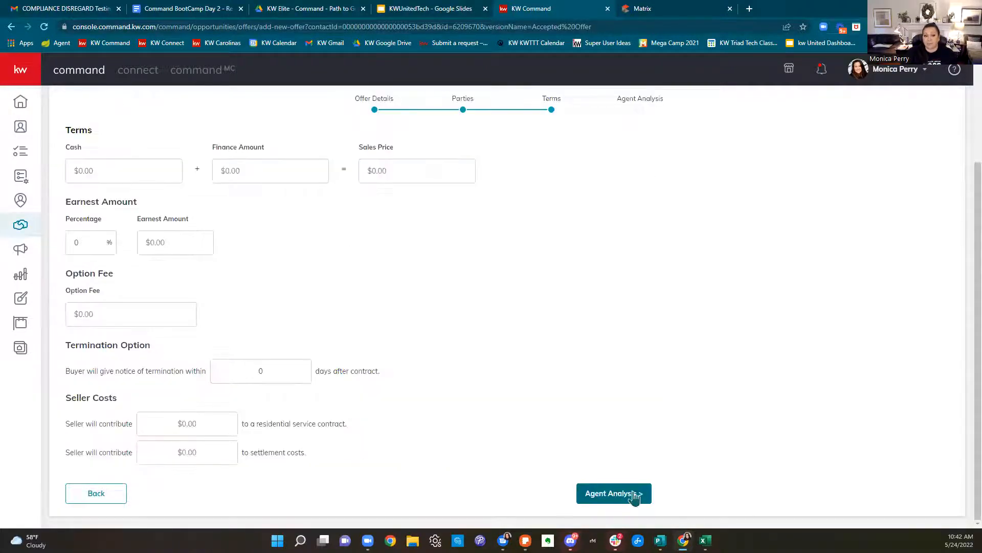
scroll(732, 408, up, 2)
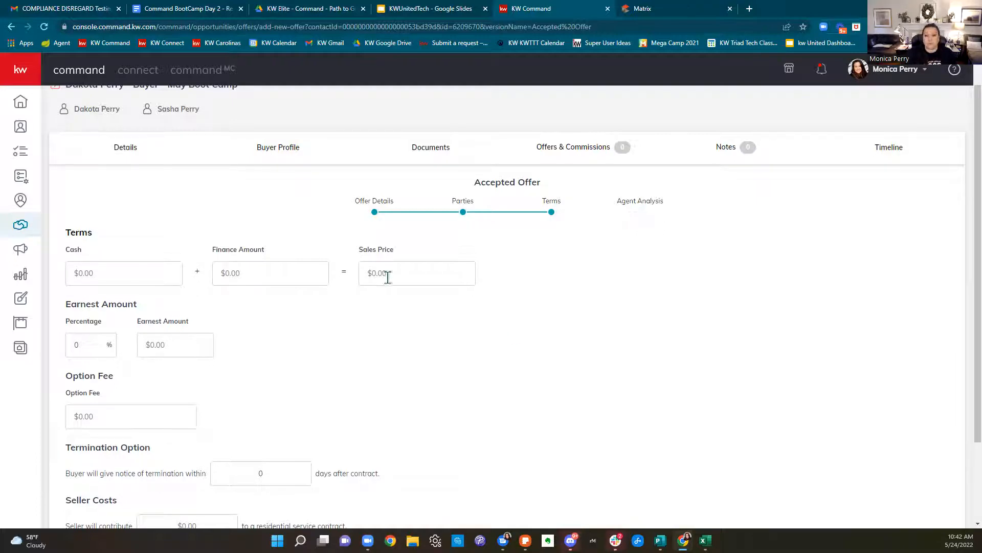
click(115, 265)
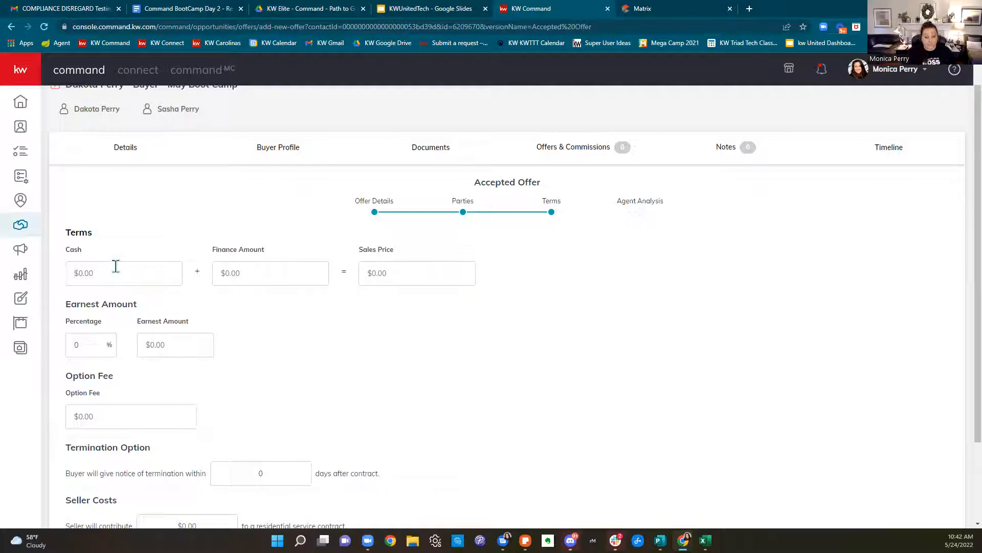
text(3500000)
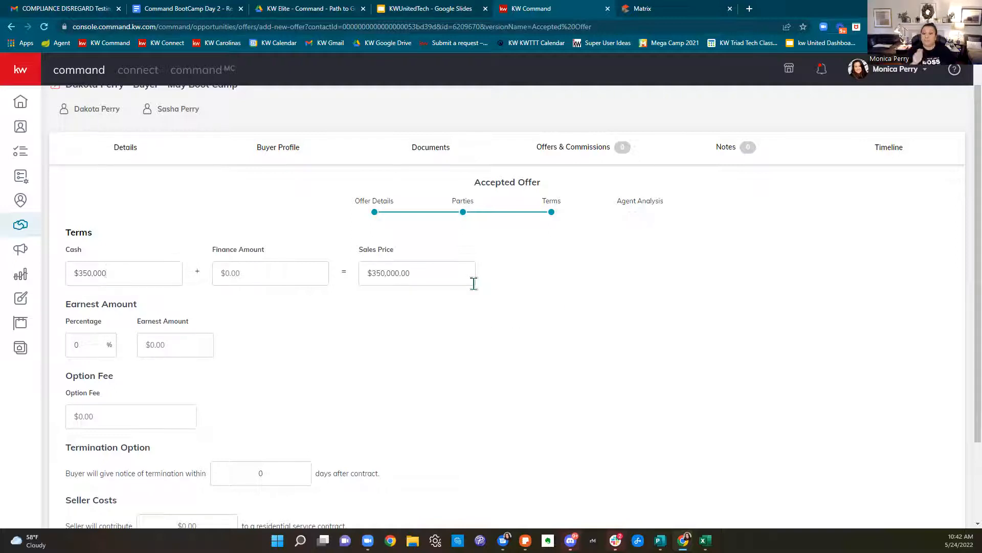
key(BackSpace)
key(BackSpace)
key(BackSpace)
key(BackSpace)
key(BackSpace)
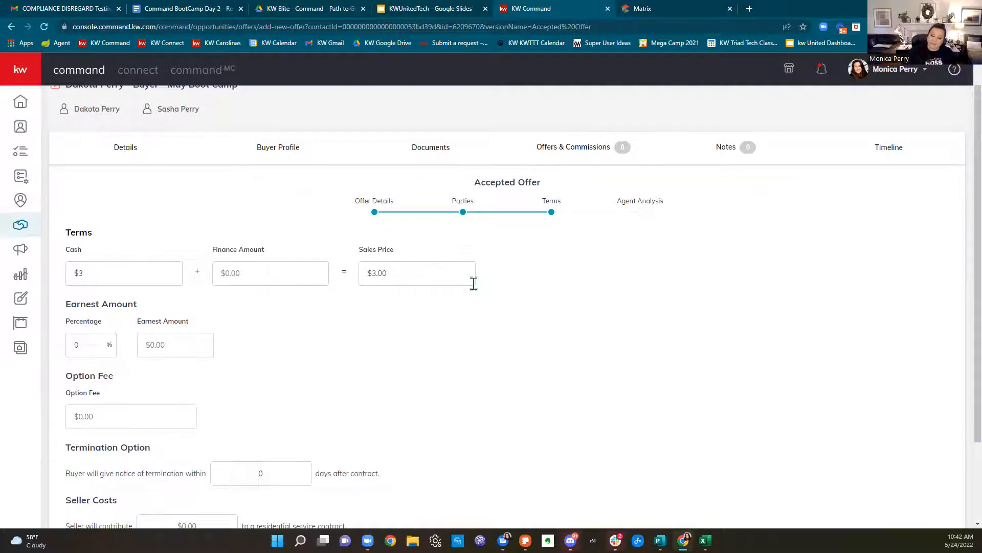
key(BackSpace)
text(250,000)
key(Tab)
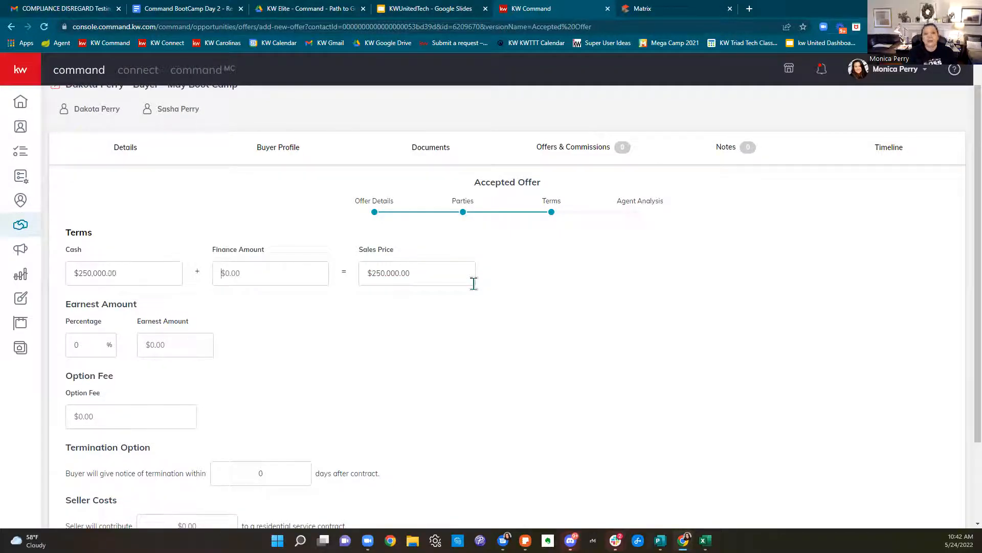
text(1000000)
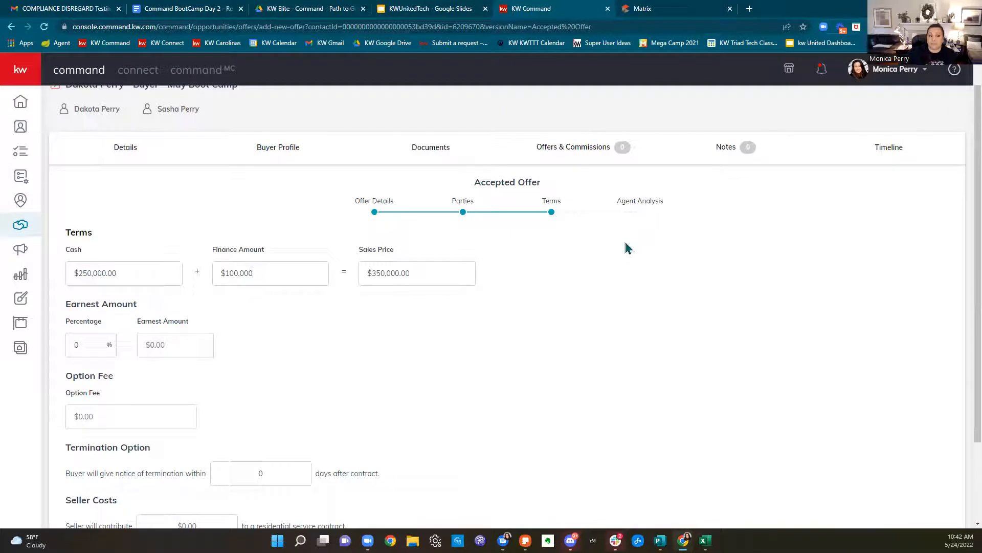
Swap the amounts to $100,000 cash and $250,000 finance, giving a $350,000 sales price
drag(259, 273, 199, 287)
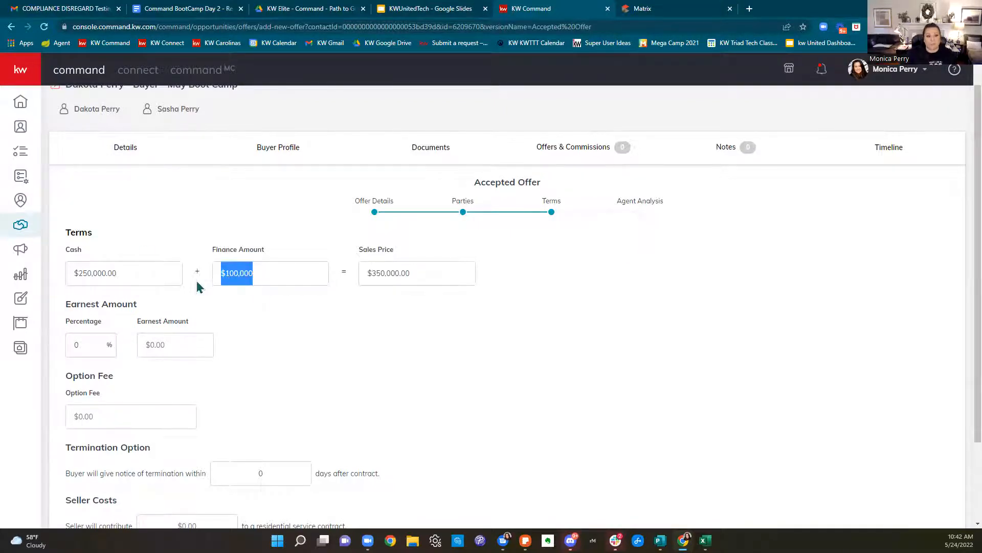
drag(116, 273, 28, 287)
text(1)
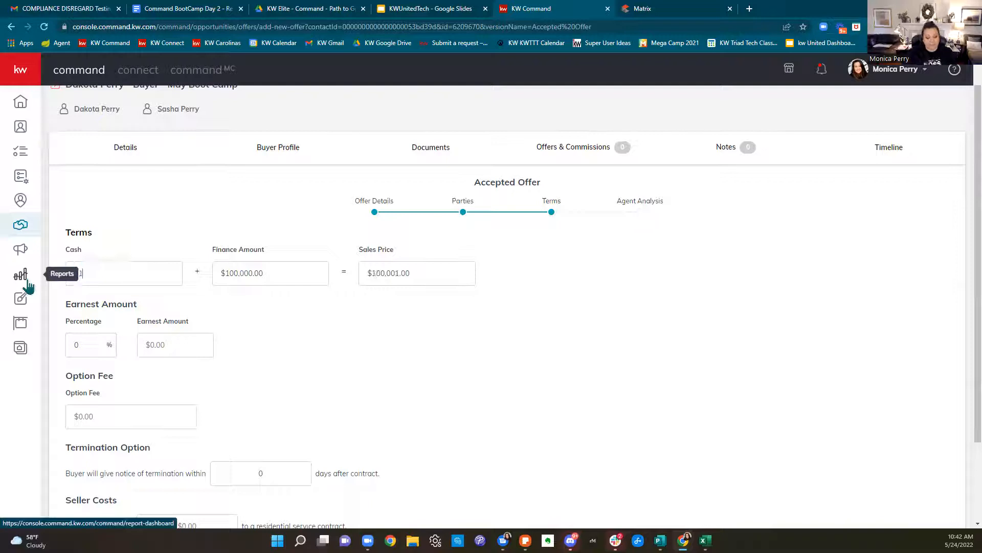
text(00,000)
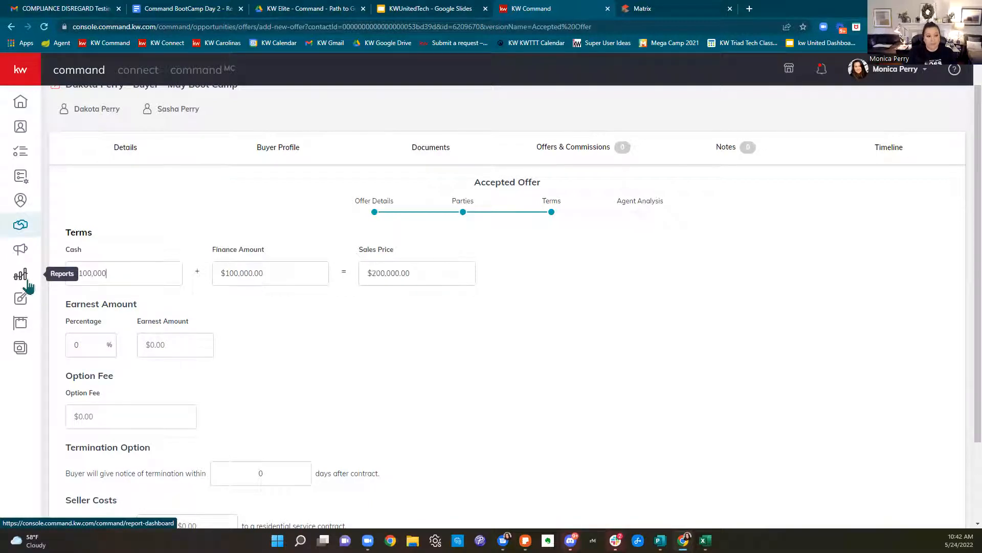
drag(298, 272, 202, 281)
text(250,000)
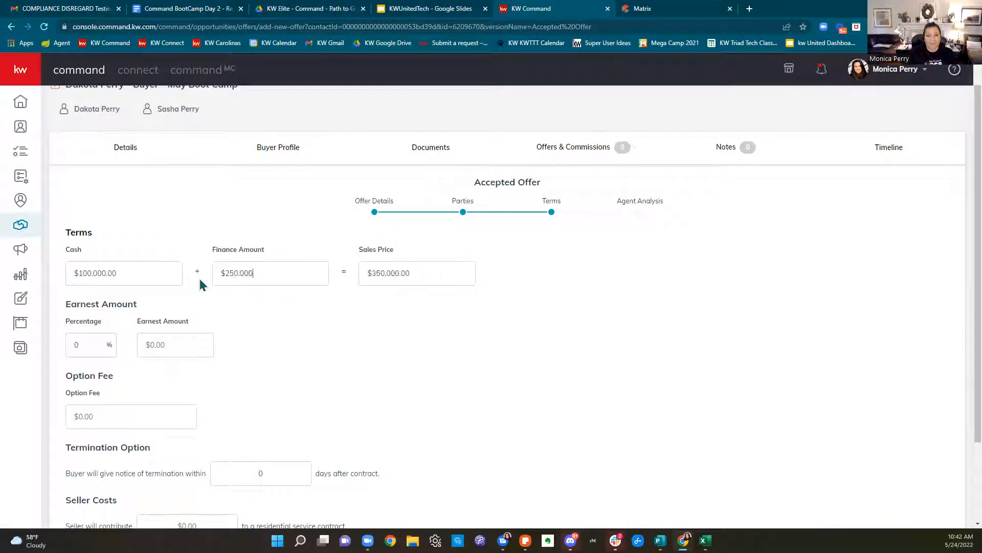
click(550, 332)
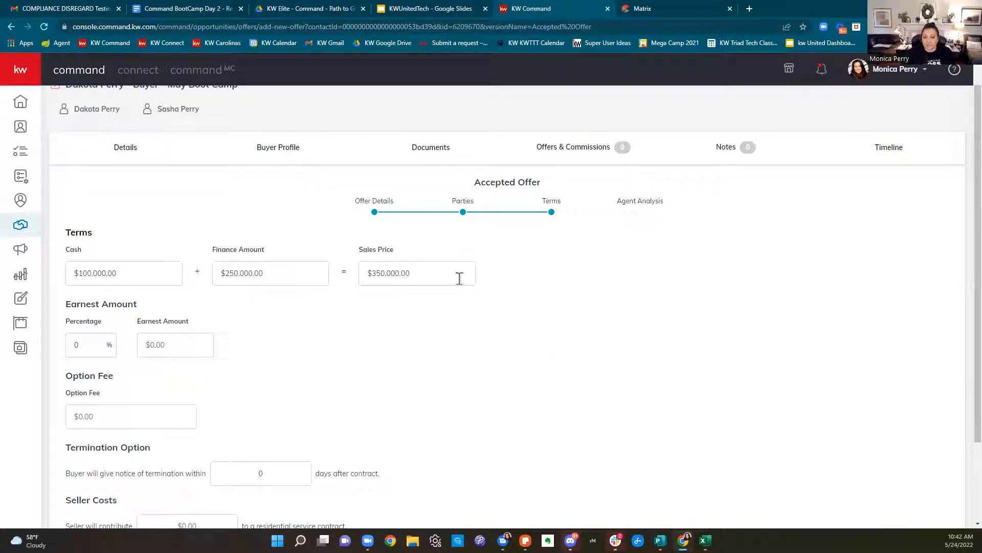
drag(405, 275, 361, 280)
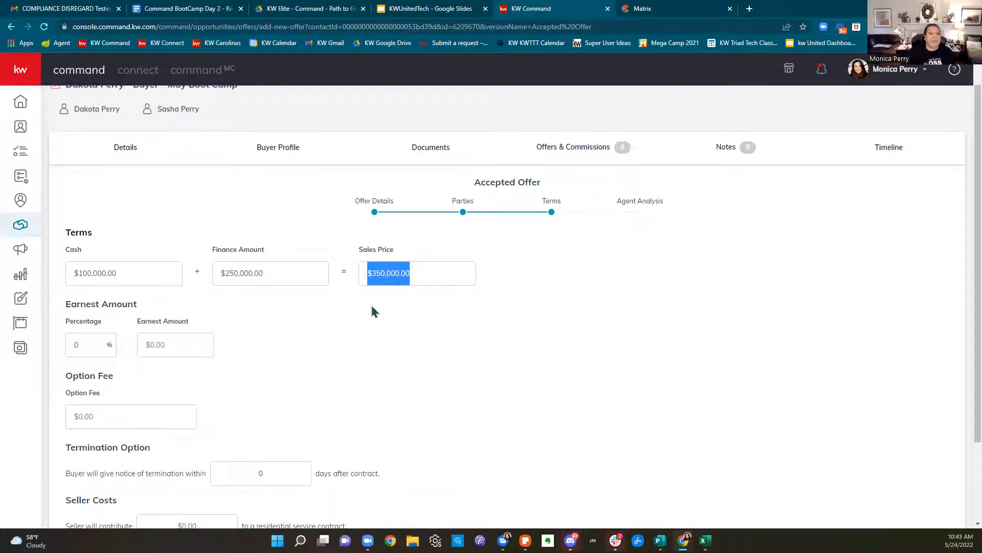
Enter $2,000 earnest money and a $20,000 option fee
click(191, 342)
text(2000)
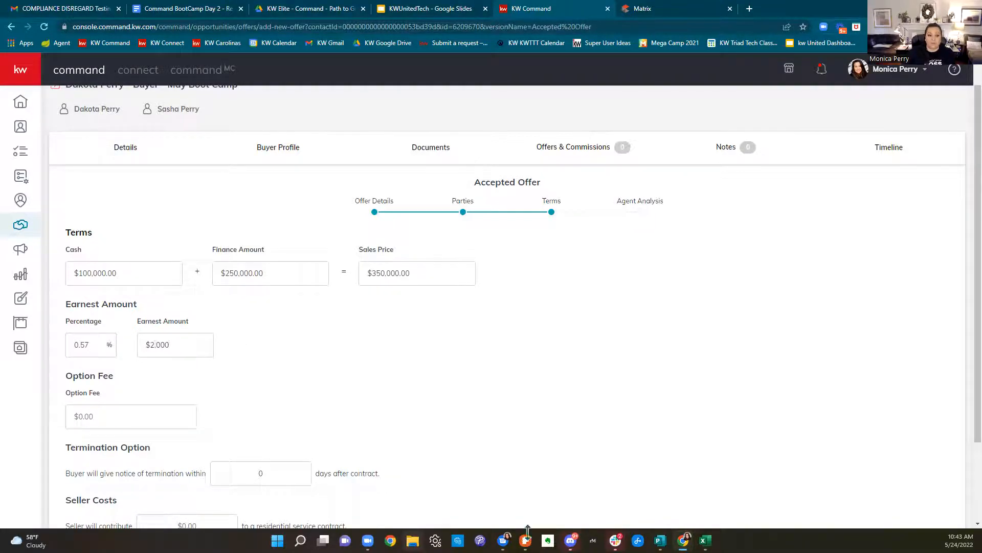
click(618, 303)
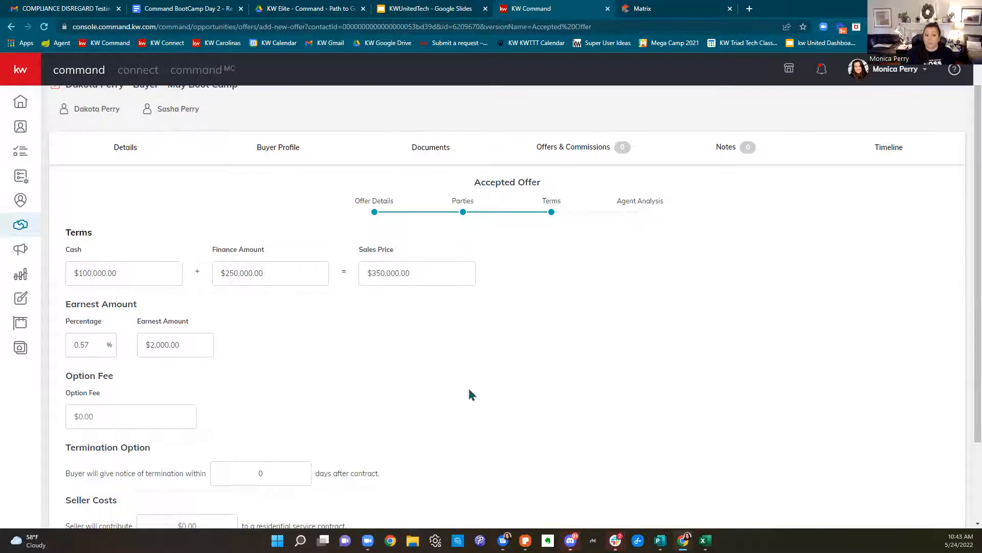
scroll(502, 379, down, 2)
click(159, 318)
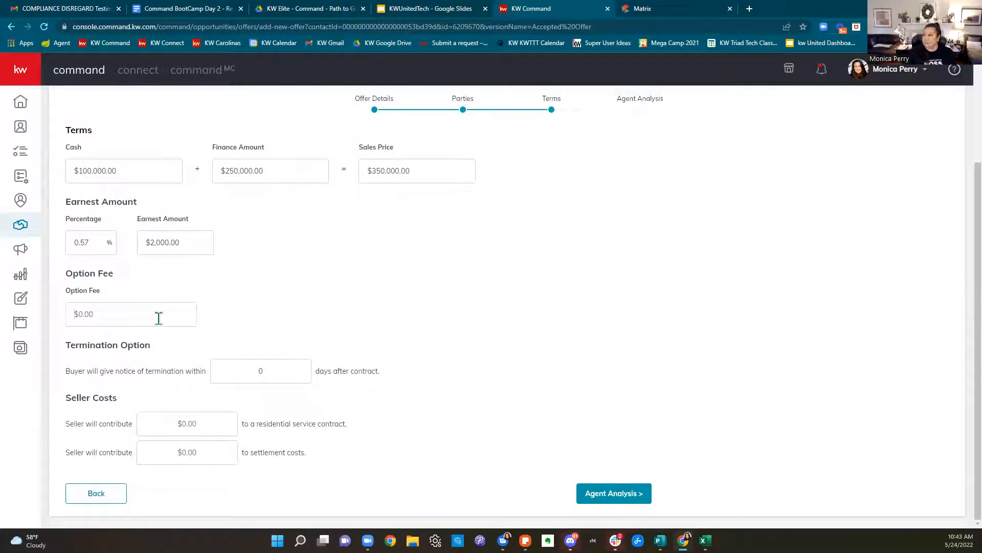
text(200000)
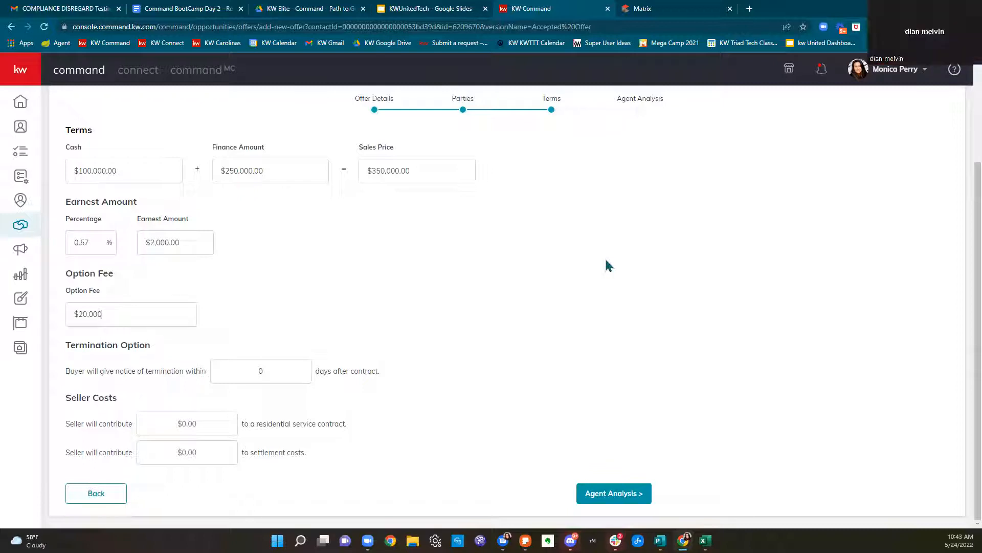
click(443, 168)
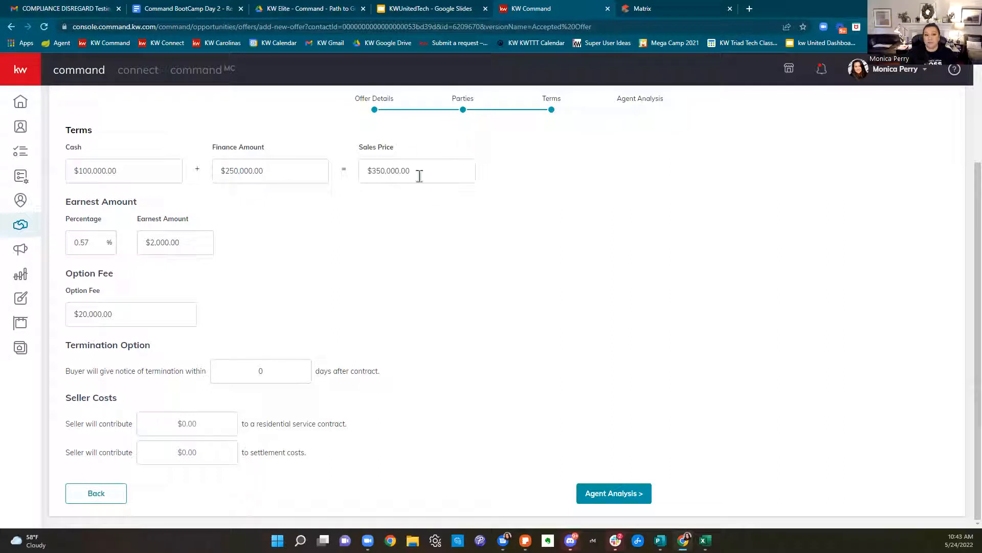
Delete the cash and finance amounts, leaving the sales price at $0.00
drag(350, 152, 455, 150)
drag(97, 153, 69, 164)
key(BackSpace)
key(BackSpace)
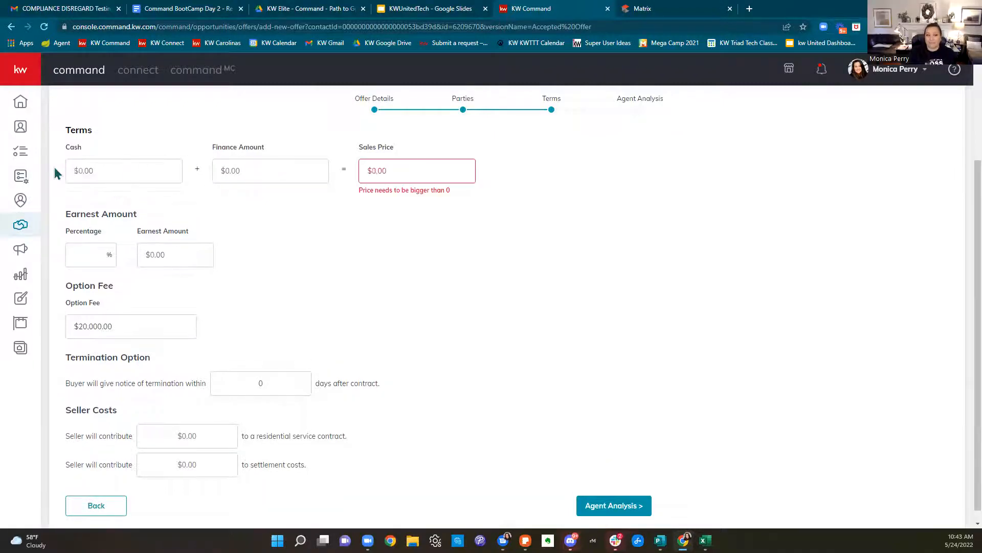
Leave the cash field empty and set the finance amount to $350,000
text(3500000)
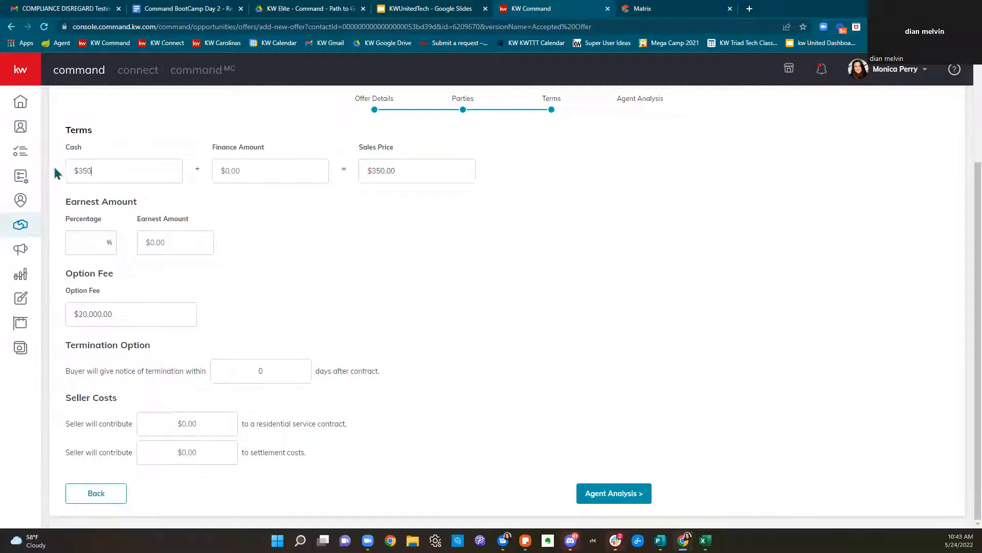
key(BackSpace)
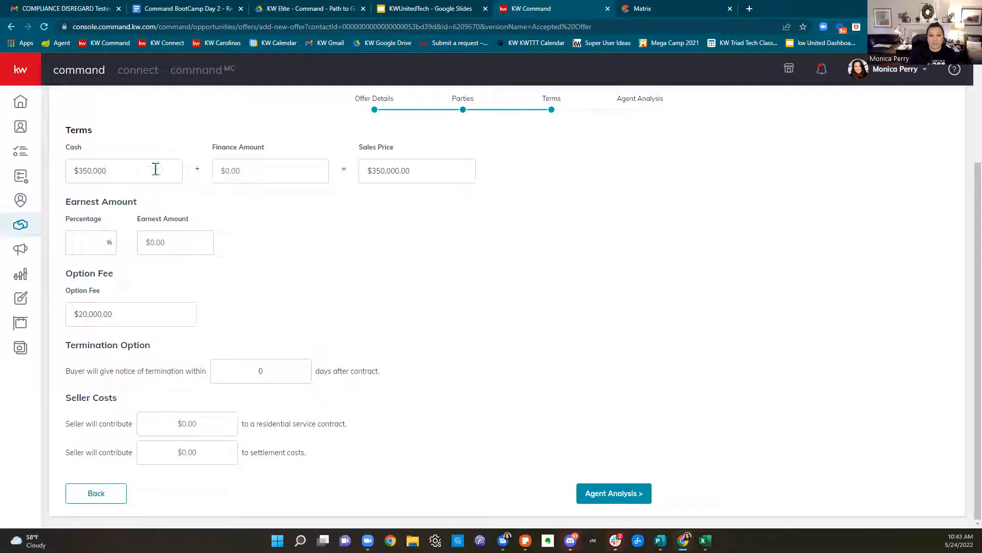
drag(107, 171, 32, 174)
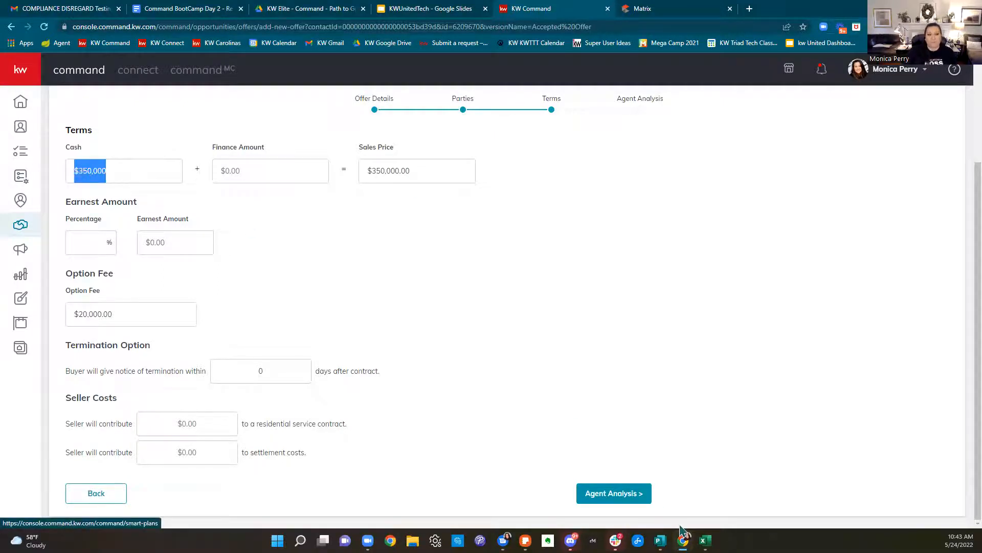
key(BackSpace)
click(264, 174)
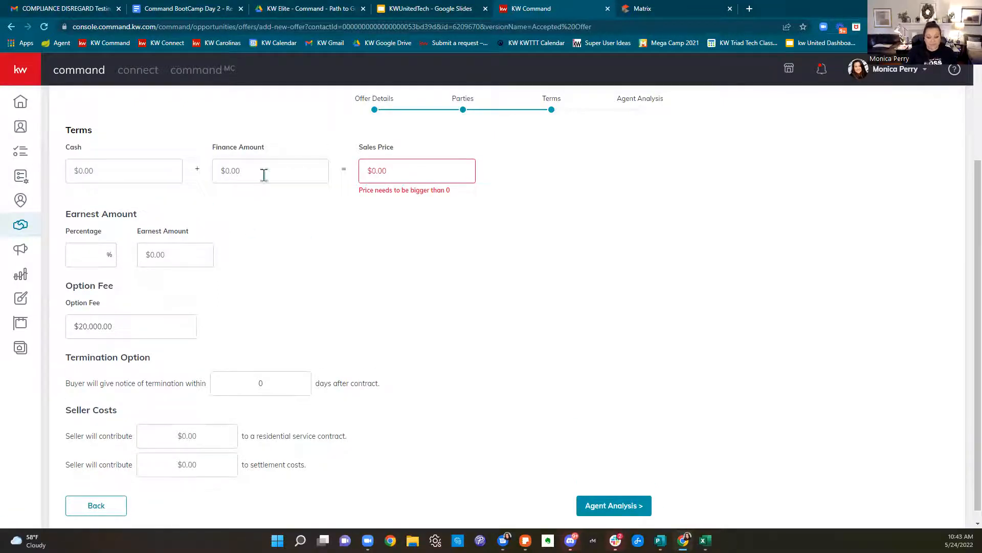
text(365000)
key(BackSpace)
key(BackSpace)
key(BackSpace)
key(BackSpace)
key(BackSpace)
text(500000)
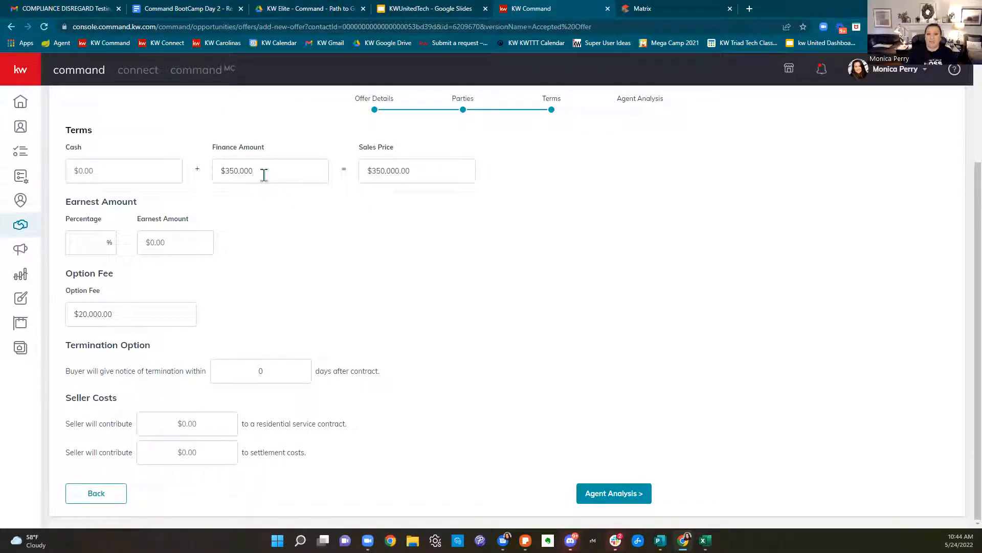
click(309, 225)
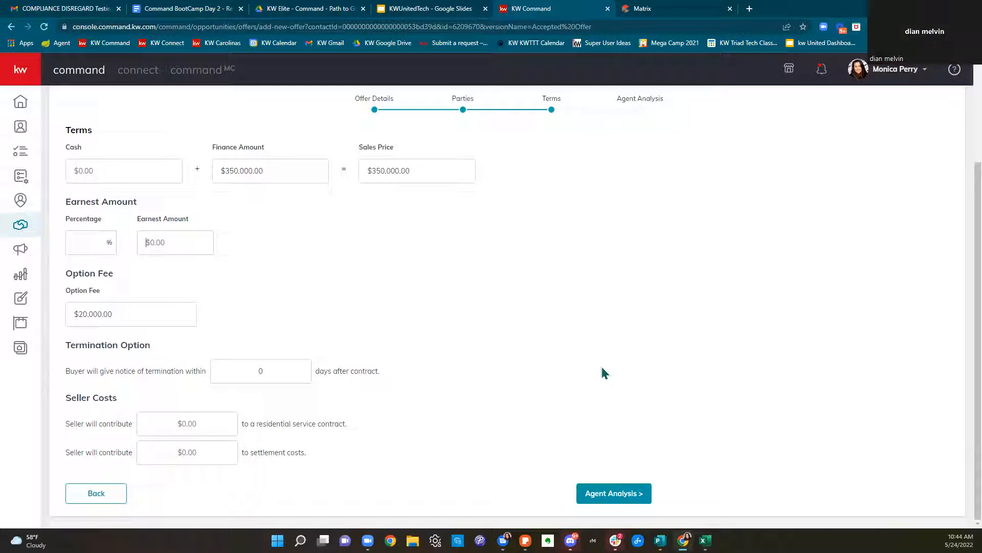
Enter $2,000 earnest money, shown as 0.57% of the price
text(2000)
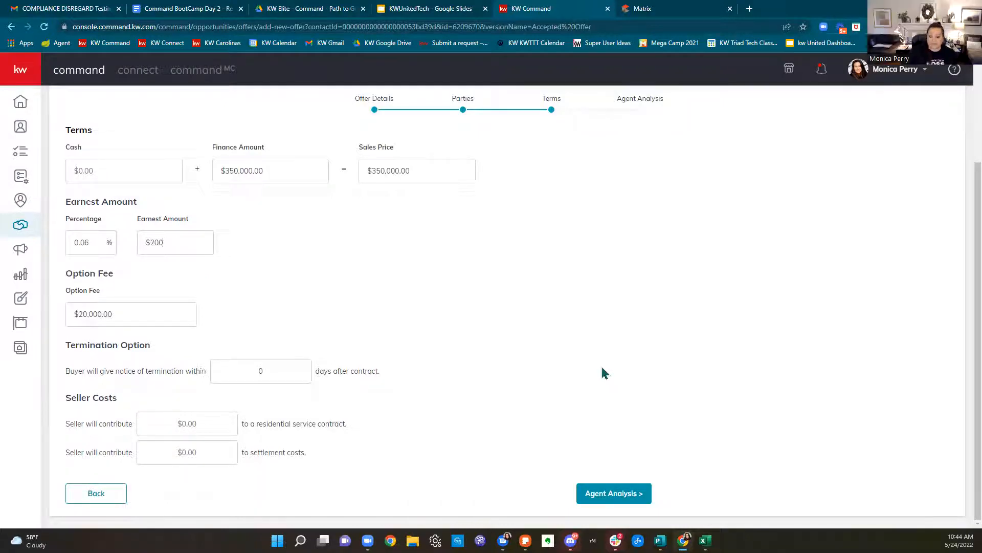
click(629, 333)
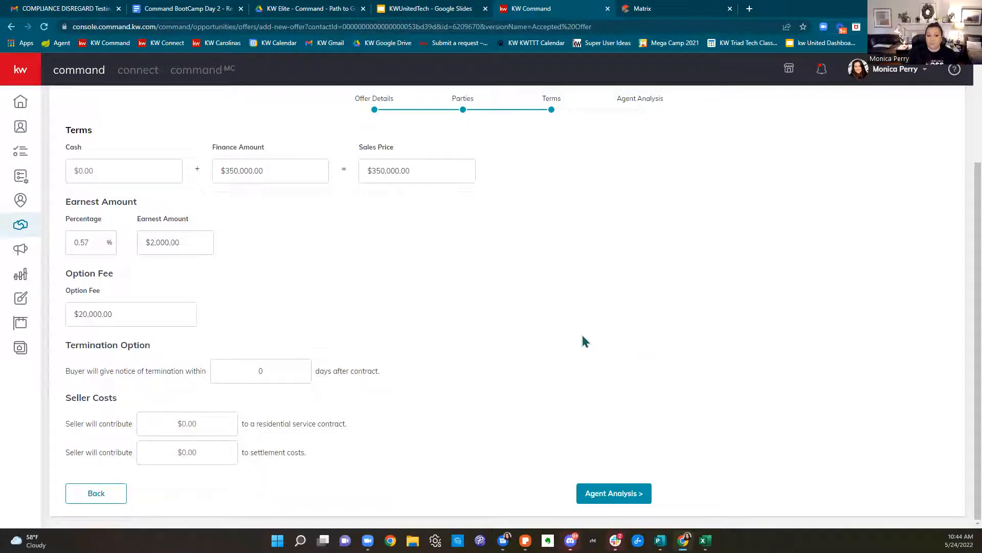
drag(123, 318, 54, 320)
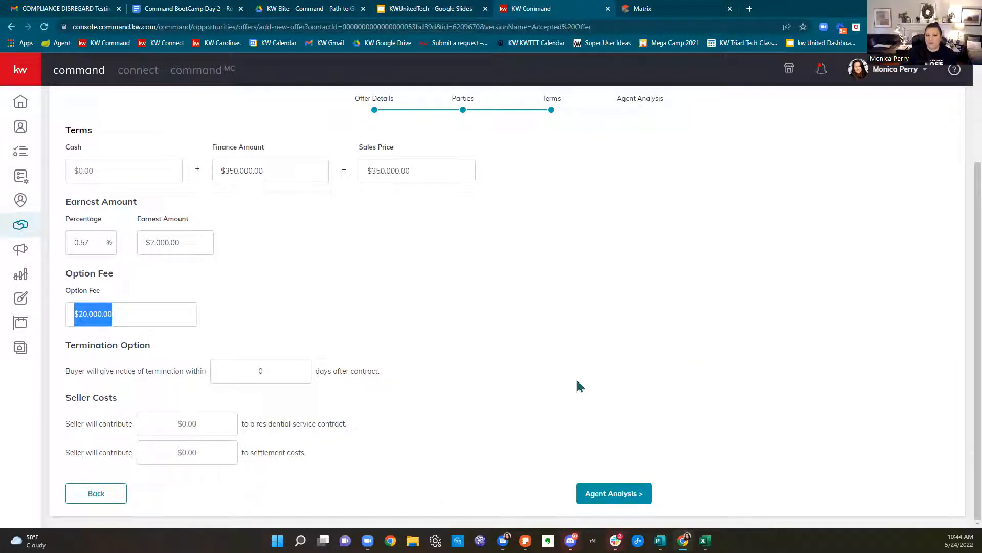
Set the termination notice to 21 days and try a $700 service contract contribution
click(278, 370)
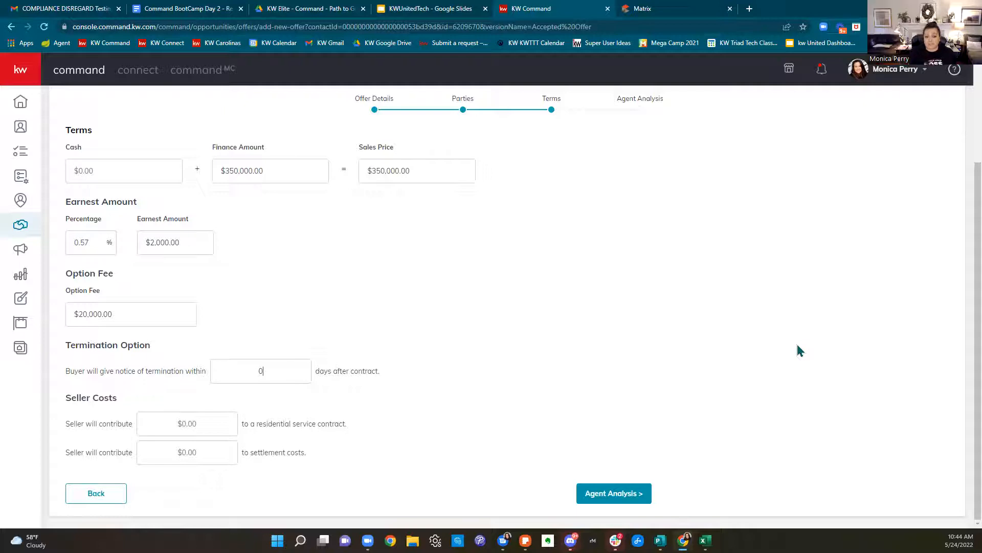
text(21)
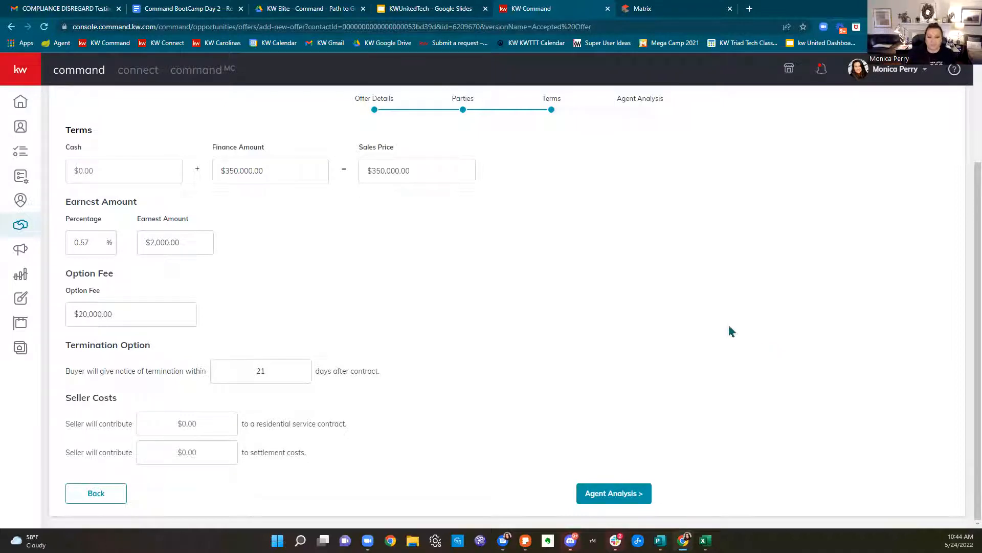
click(231, 424)
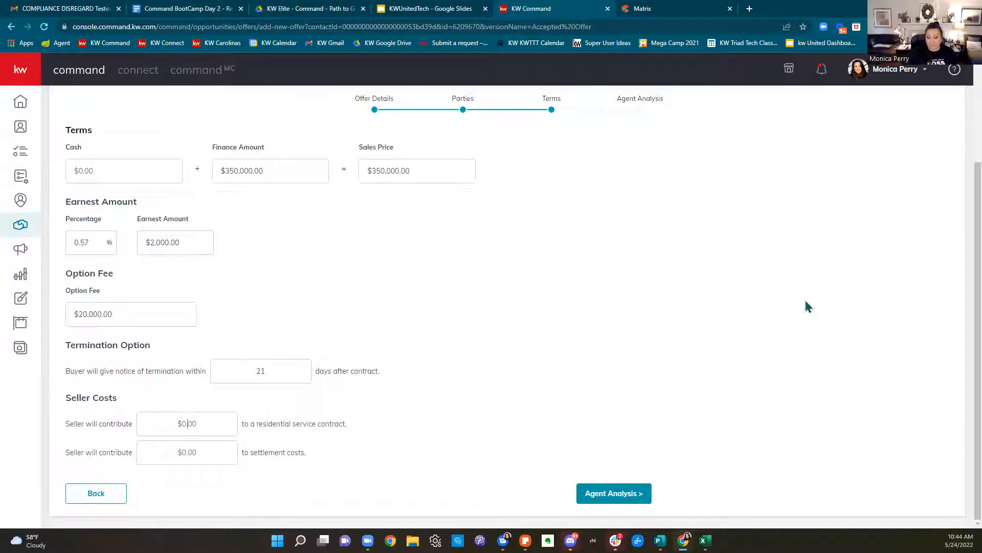
text(7000)
key(BackSpace)
Try a $2000 settlement costs amount, then clear both seller contributions back to $0.00
click(211, 444)
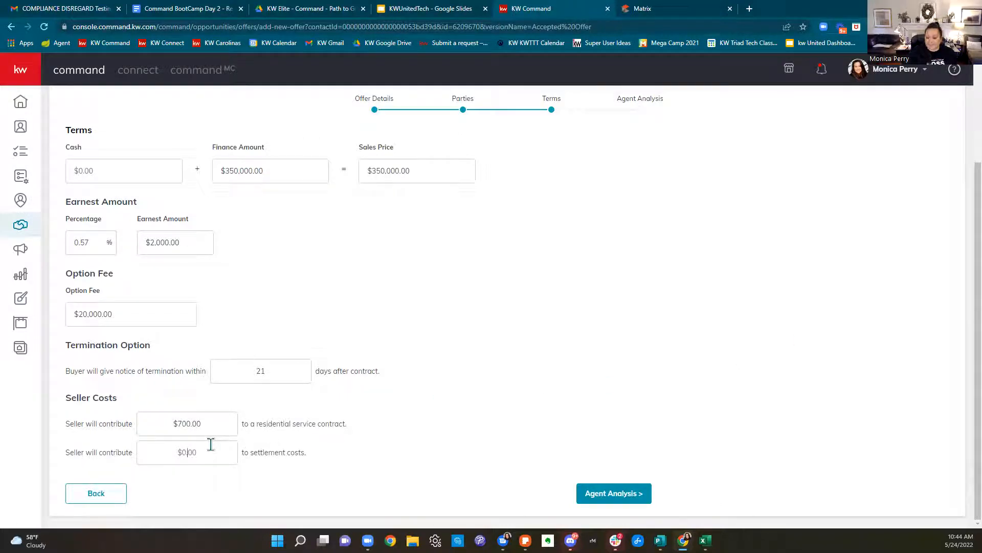
text(2000)
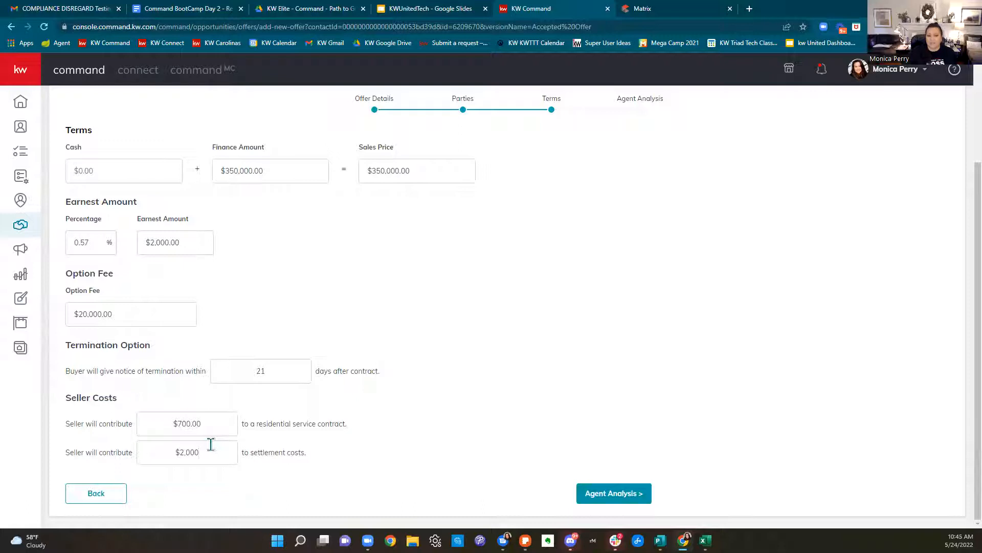
key(BackSpace)
key(BackSpace)
key(BackSpace)
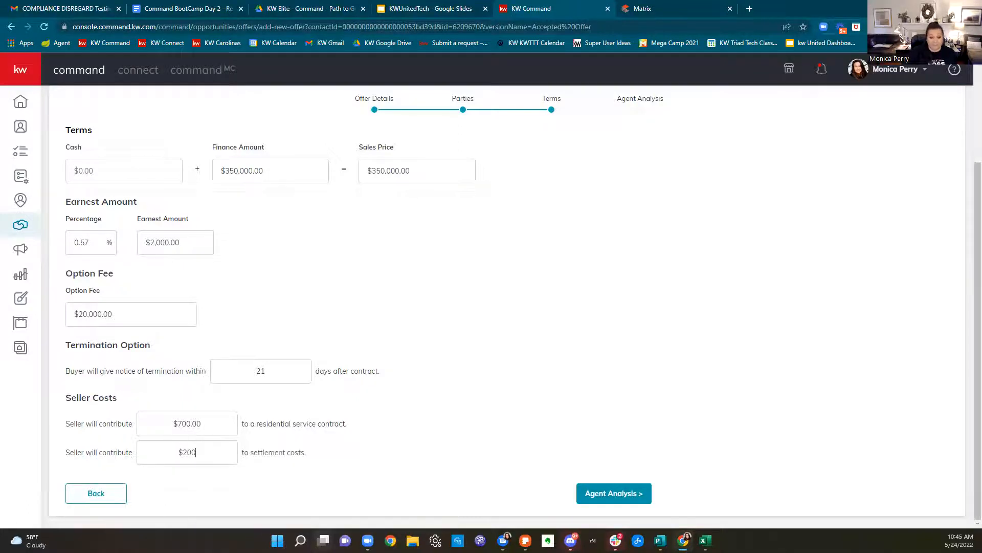
key(BackSpace)
click(187, 421)
drag(187, 421, 155, 425)
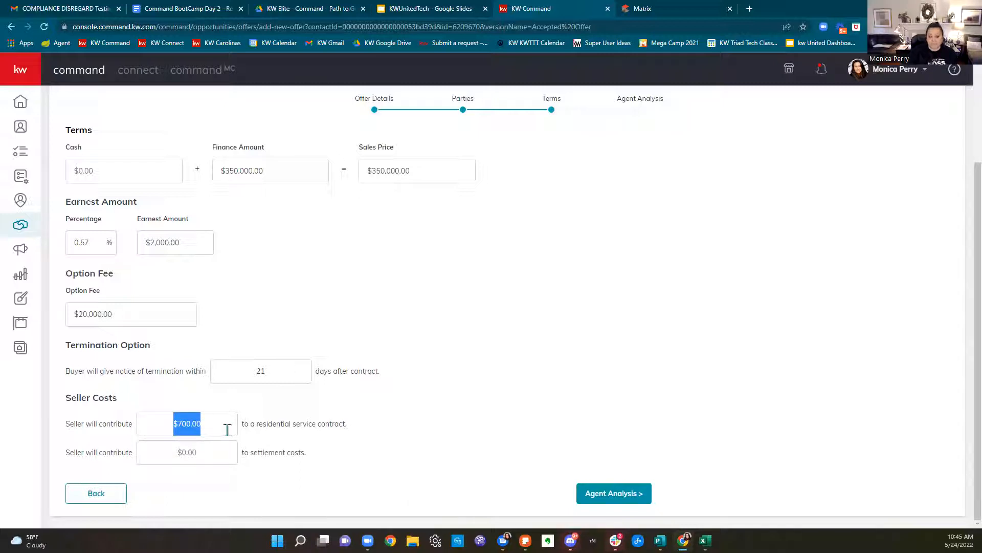
key(BackSpace)
click(188, 452)
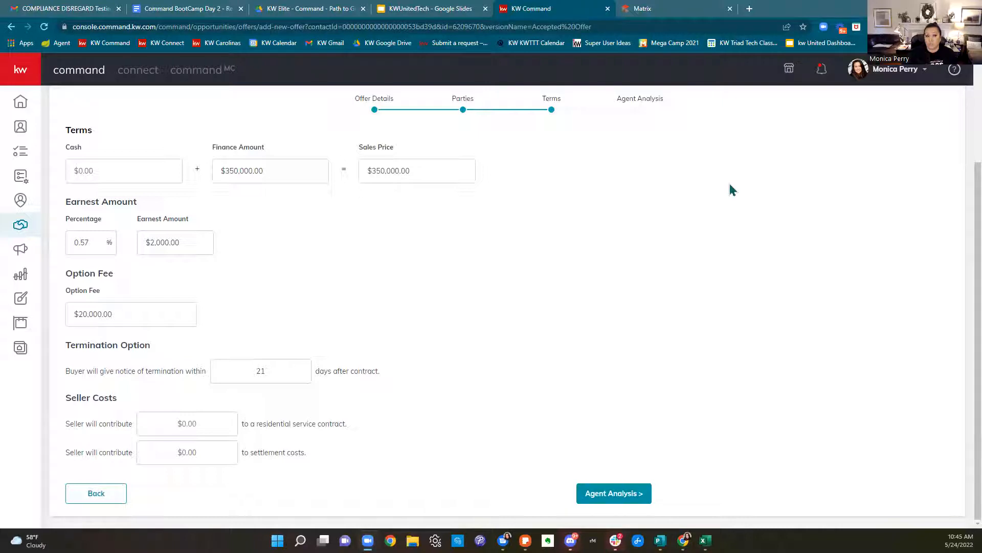
click(610, 500)
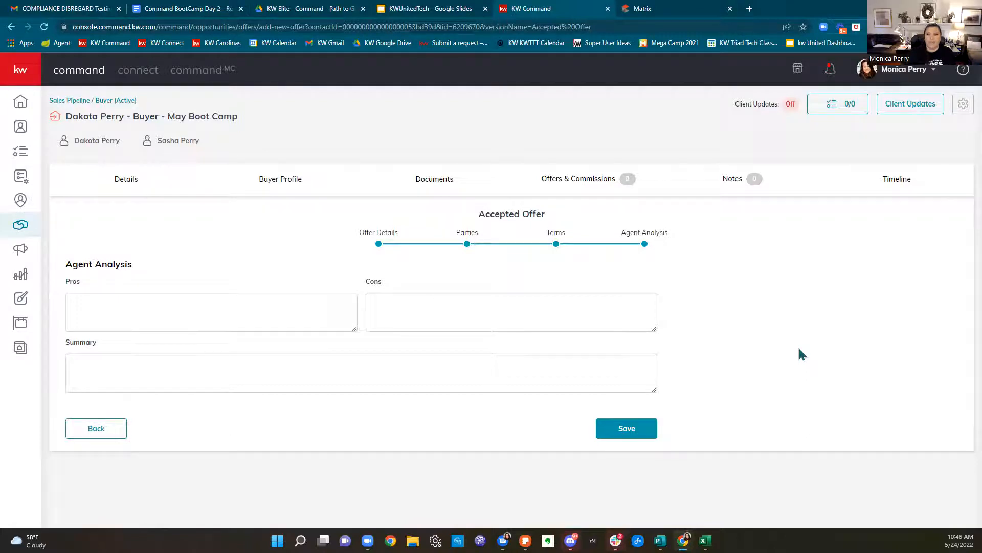
click(627, 429)
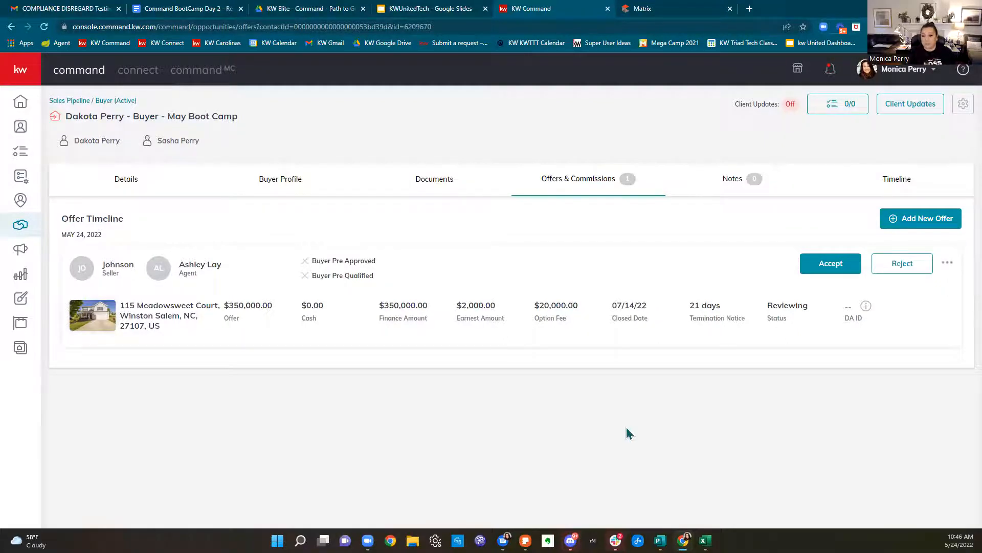
Accept the offer and review its commission: $10,500.00 total and $6,720.00 pay to agents
click(839, 271)
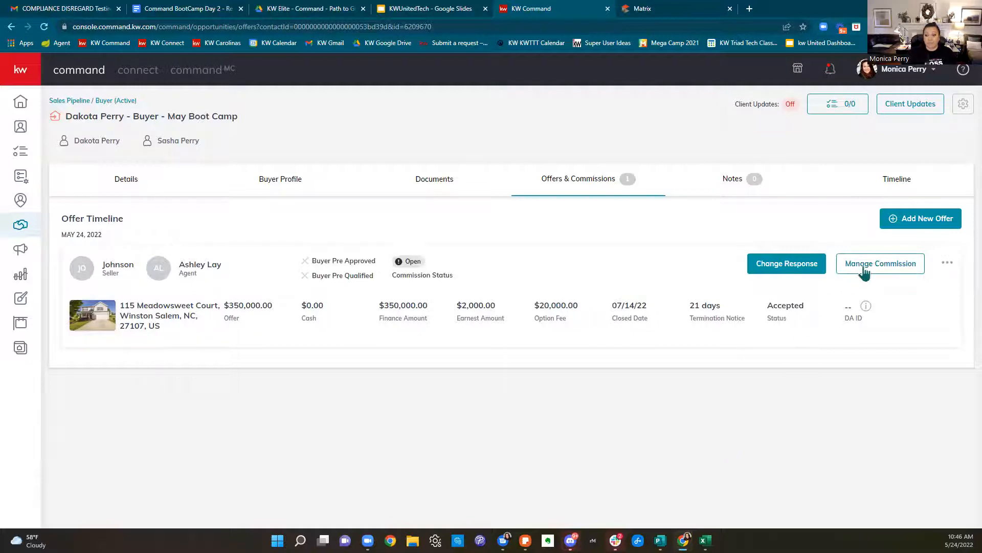
click(864, 269)
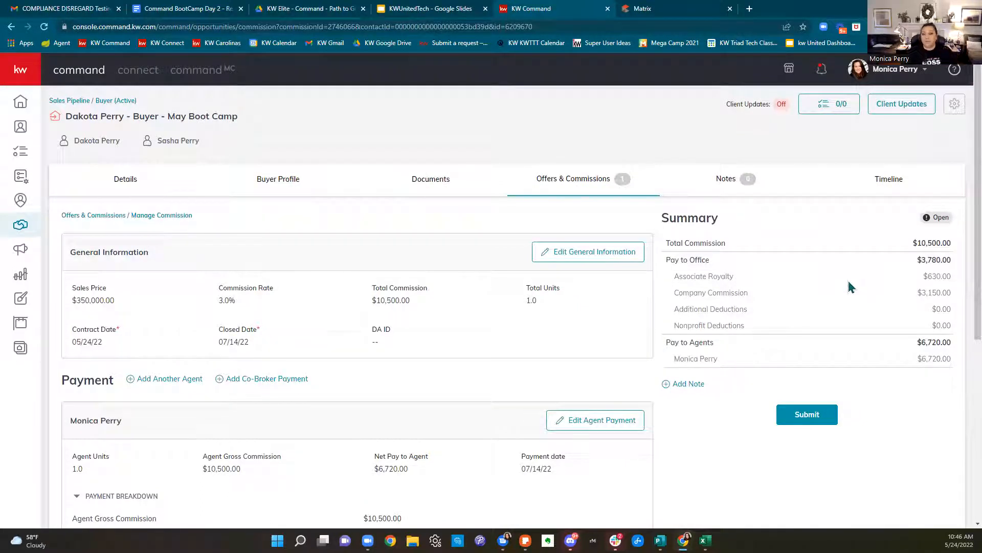
drag(913, 243, 879, 301)
drag(891, 351, 960, 343)
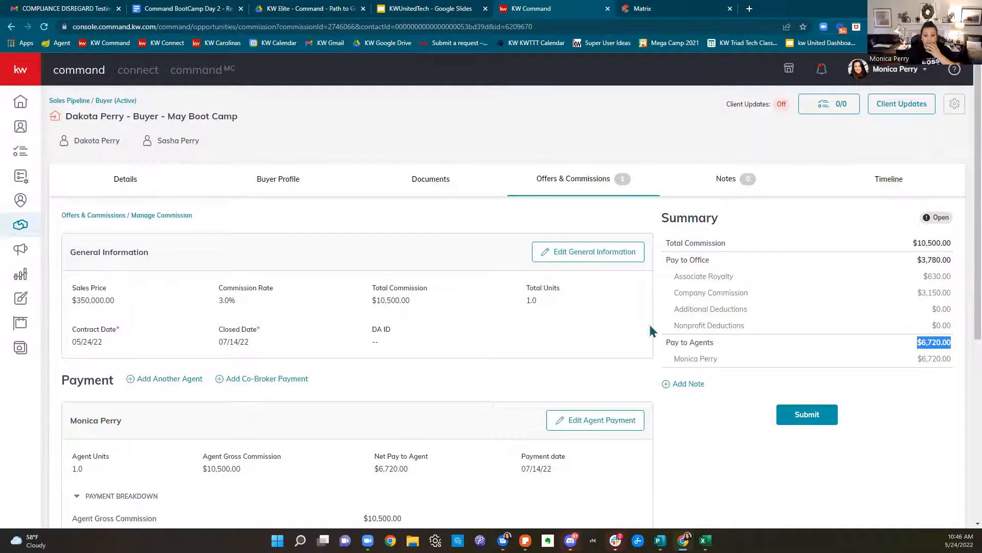
Scroll through the payment breakdown, then switch to the Path to Get Paid PDF
scroll(653, 328, down, 1)
scroll(654, 320, down, 5)
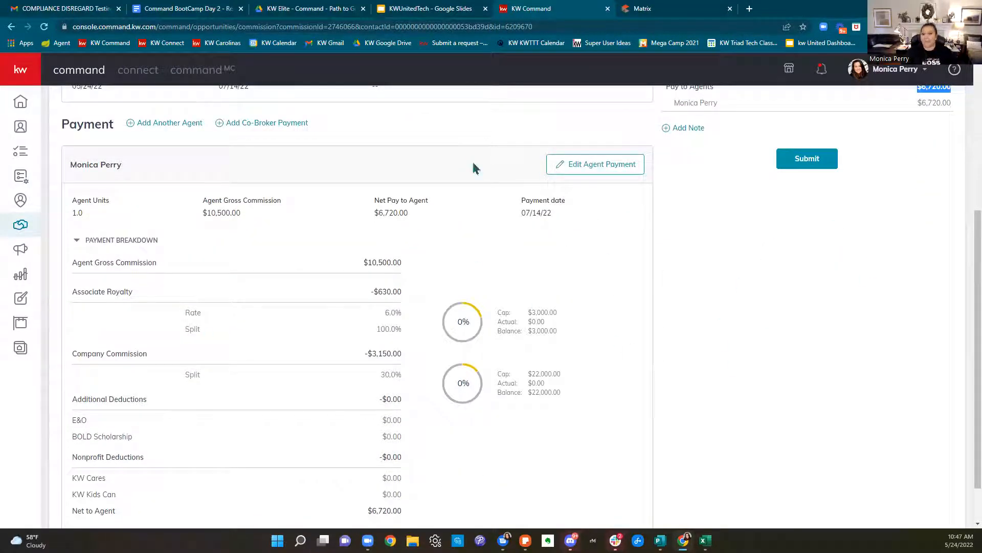
scroll(624, 407, down, 1)
scroll(612, 390, up, 5)
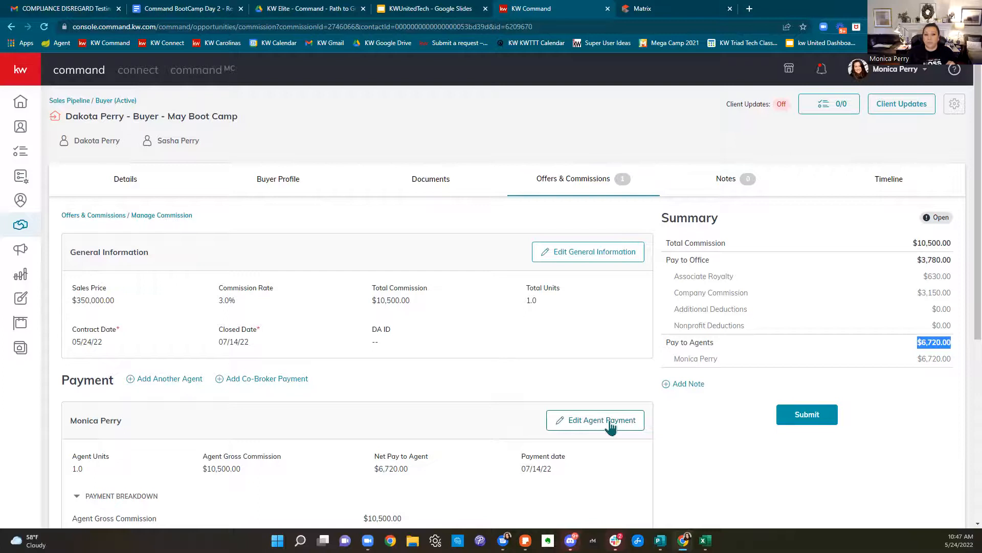
click(306, 9)
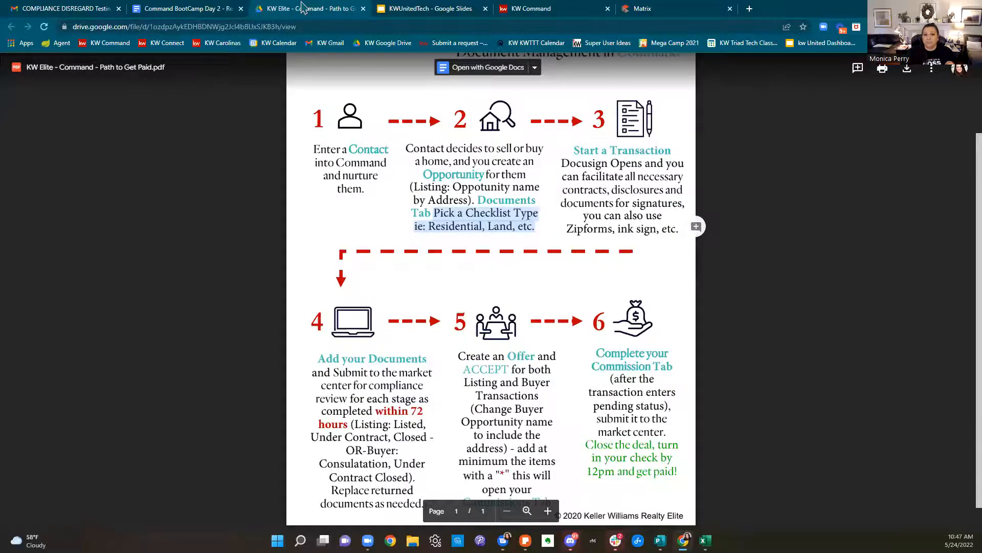
click(336, 202)
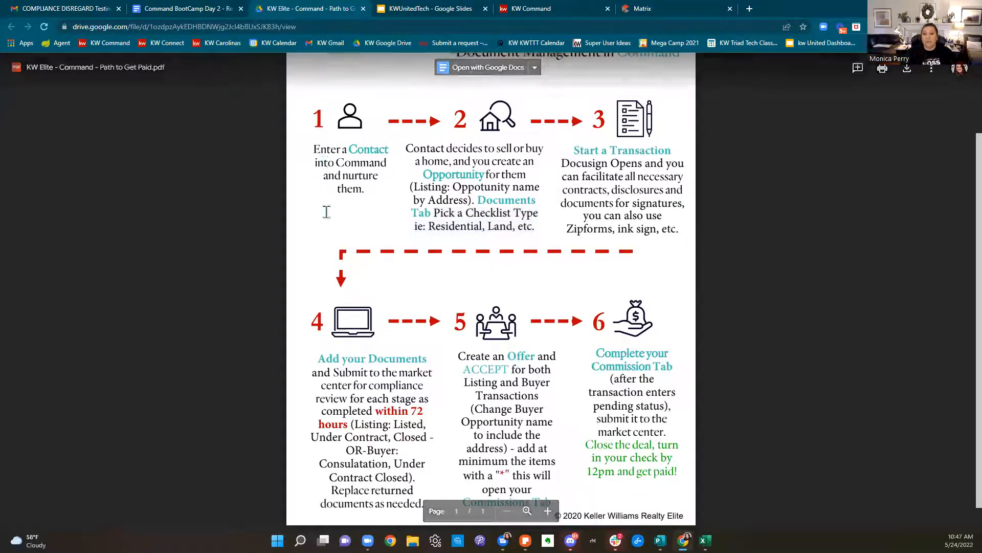
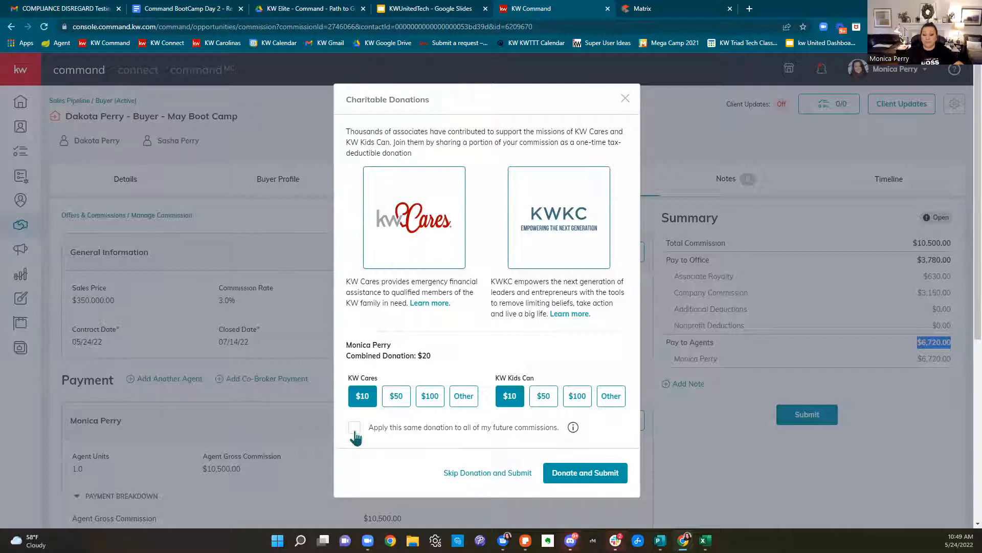
Apply donations to future commissions, choose Other for both charities, and set KW Kids Can to $1
click(355, 432)
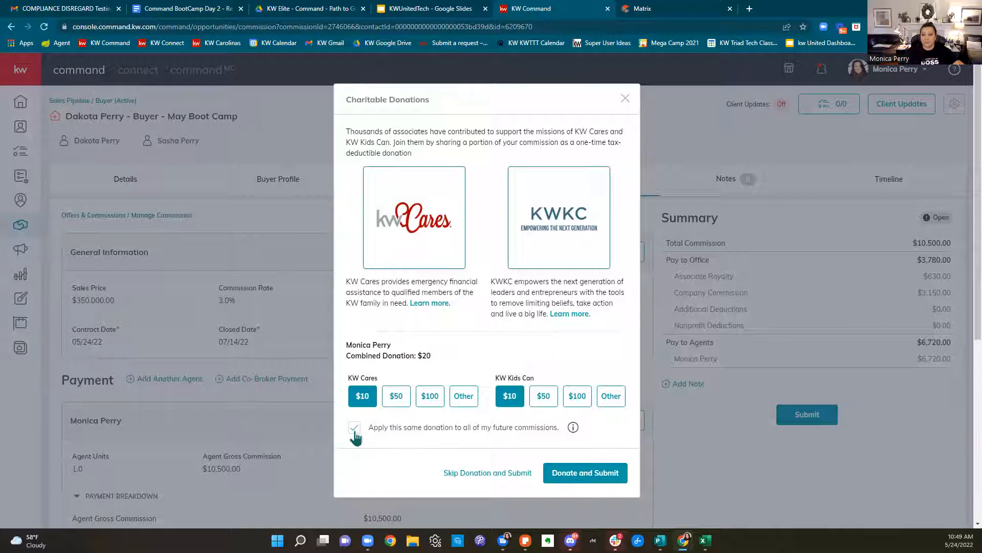
click(474, 399)
click(437, 413)
click(611, 388)
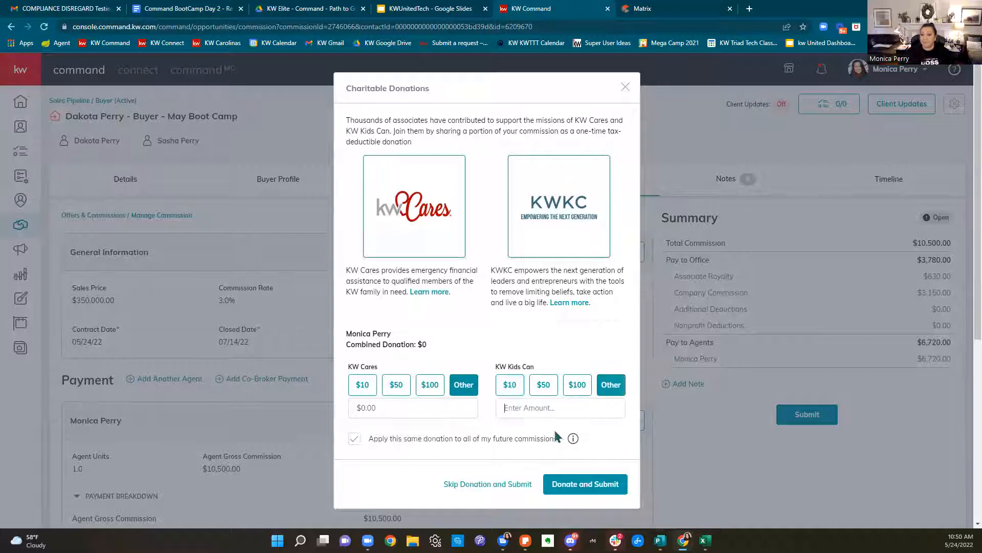
text(0)
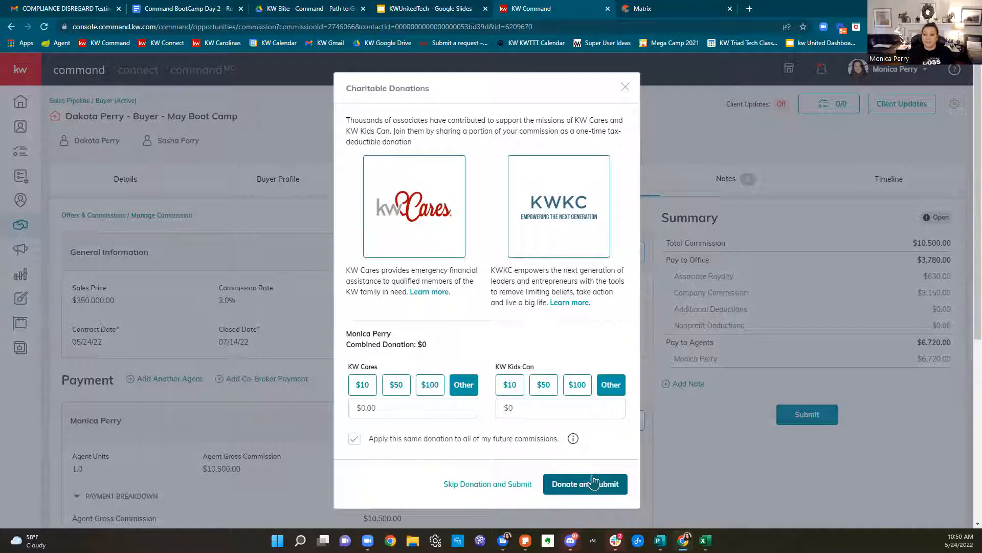
key(BackSpace)
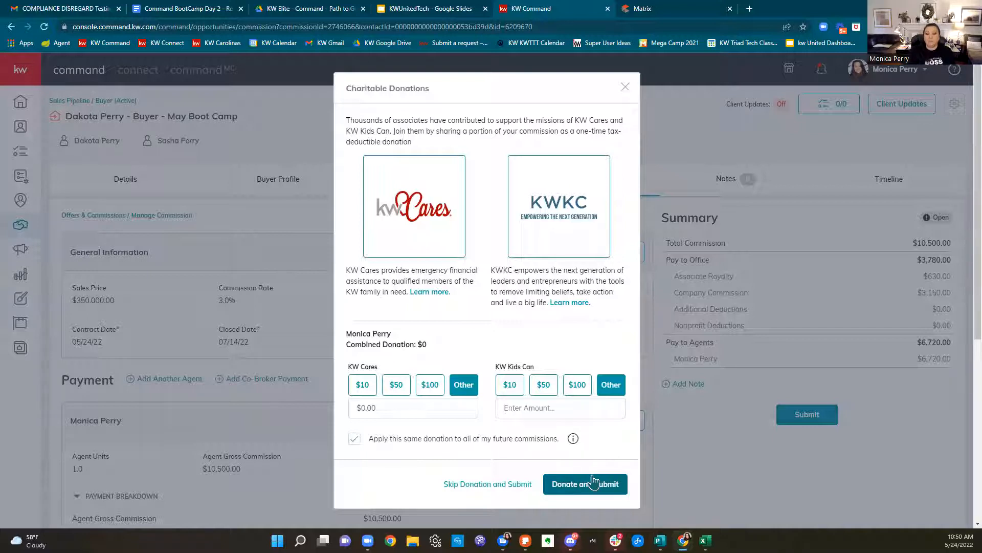
text(1)
Set the KW Cares donation to $1, then close the Charitable Donations prompt
click(394, 411)
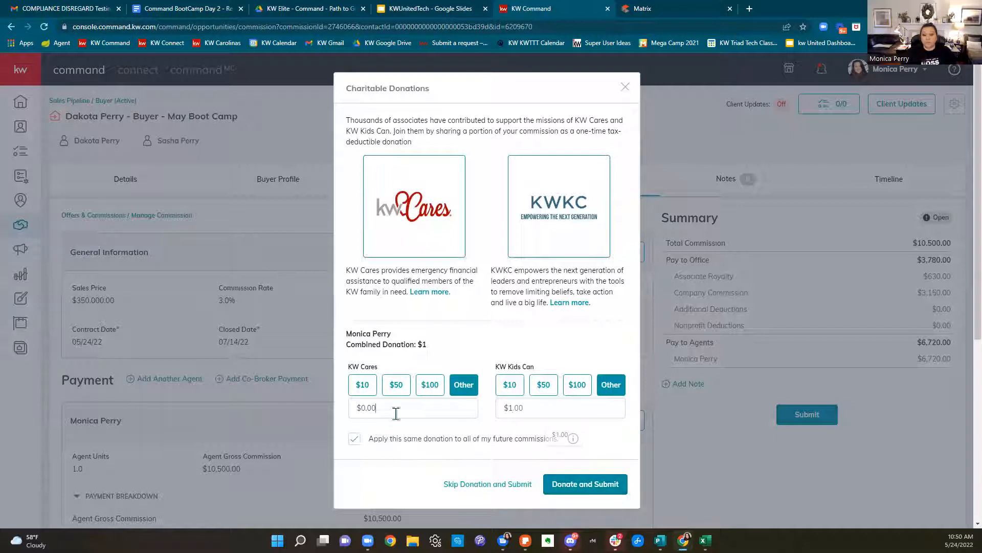
key(BackSpace)
key(BackSpace)
key(BackSpace)
key(BackSpace)
text(1)
click(397, 474)
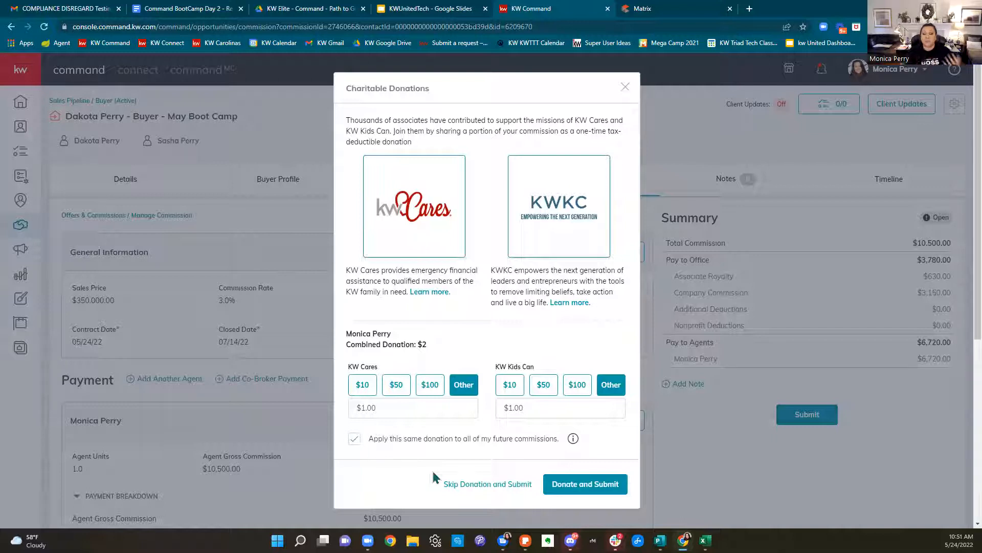
click(625, 87)
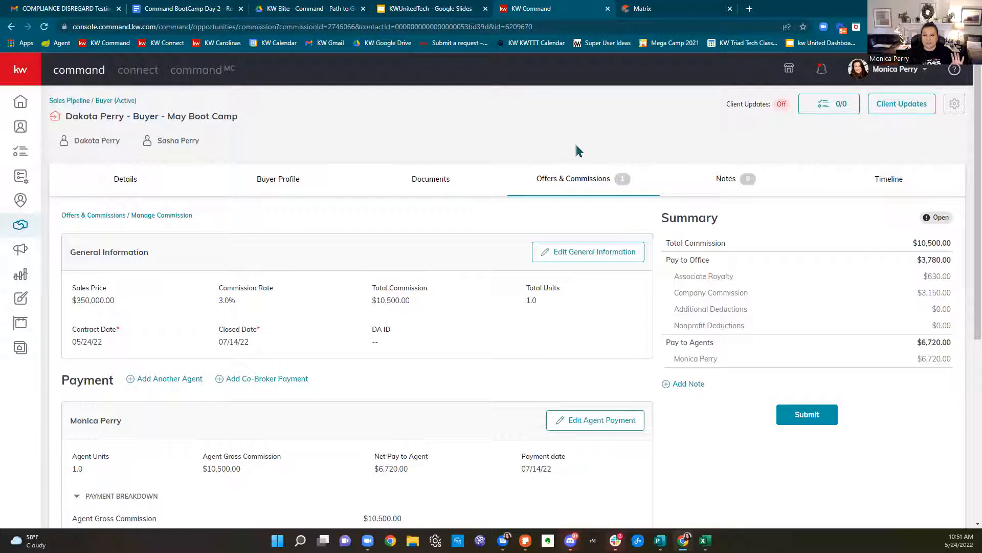
Glance at the Path to Get Paid PDF, return to the KWUnitedTech slides, and select its web address
click(395, 9)
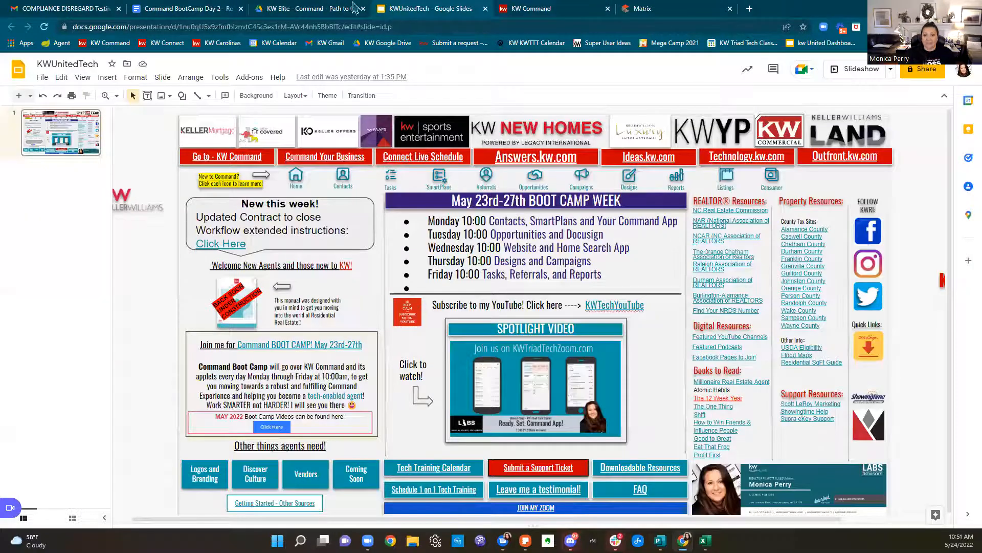
click(301, 8)
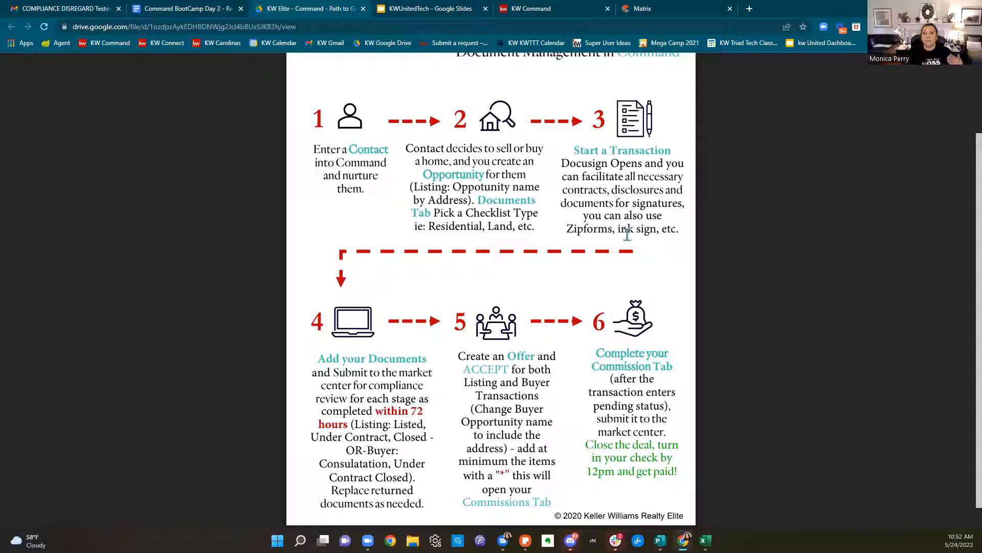
click(444, 12)
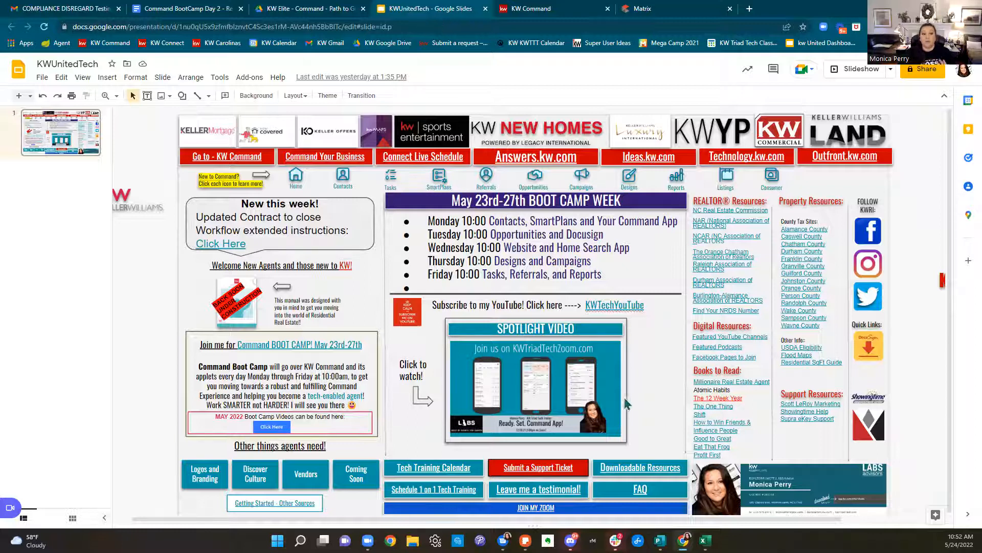
click(476, 24)
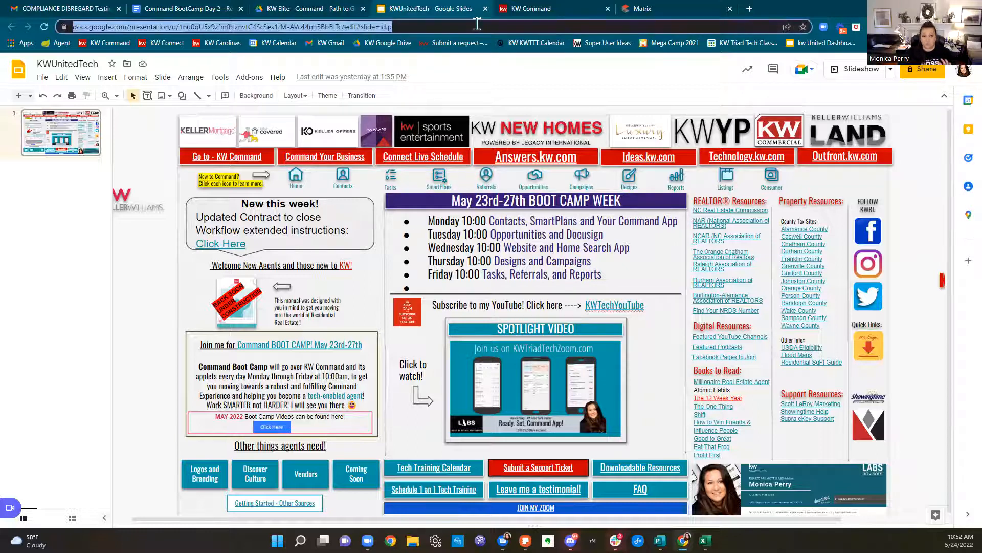
Go to KWTriadTech.com and open the Path to Get Paid Workflow instructions from 'Click Here'
text(kwtriad)
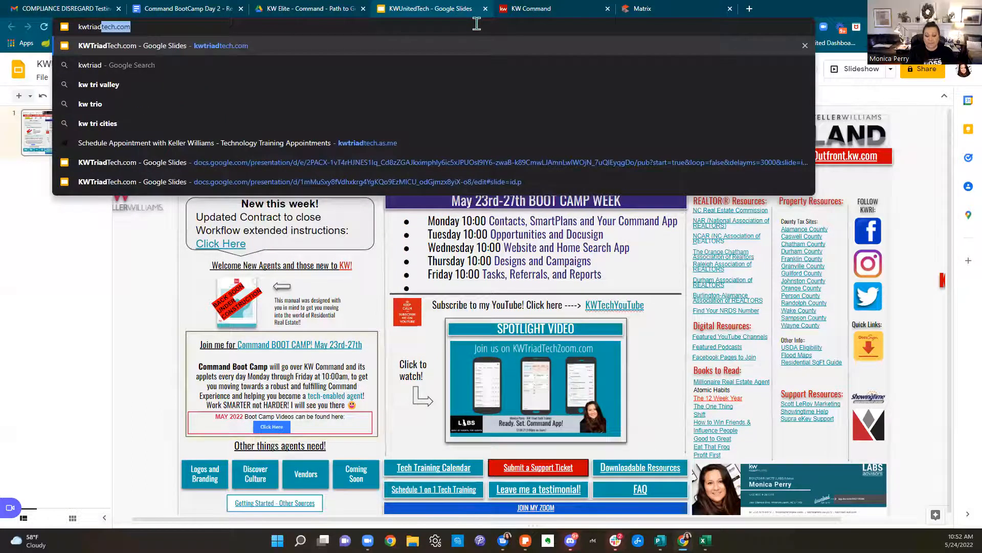
key(Return)
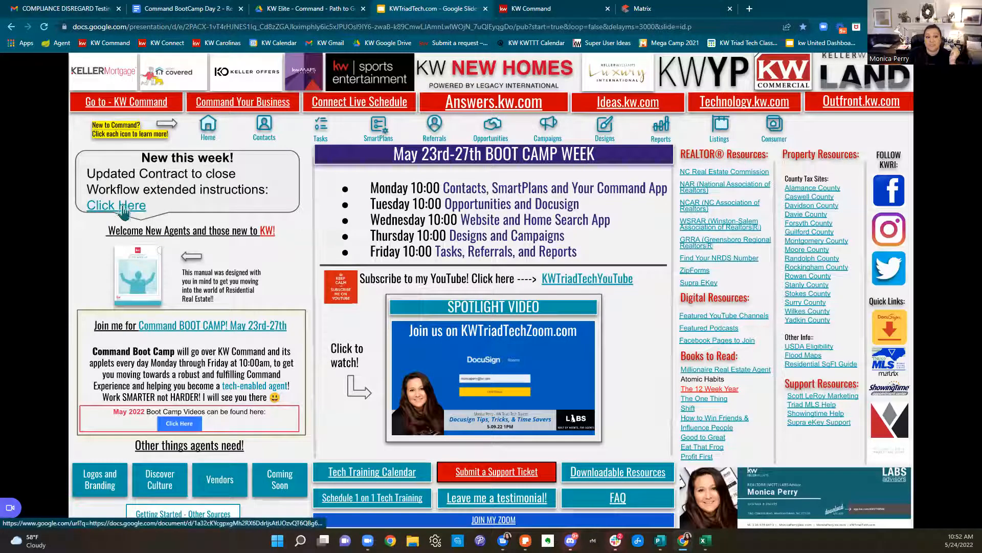
click(125, 211)
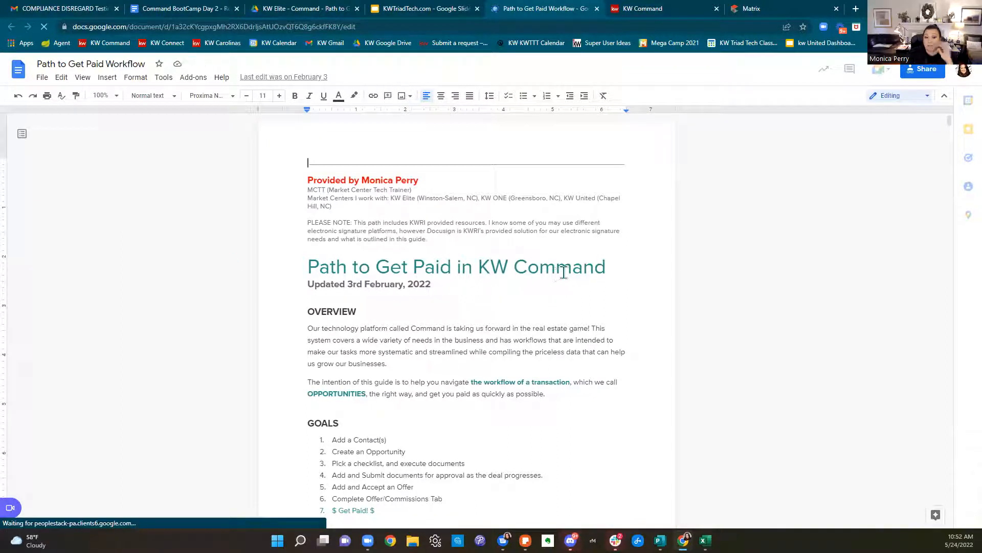
Scroll the workflow doc, comparing it with the Path to Get Paid PDF and KWTriadTech slides
scroll(569, 271, down, 3)
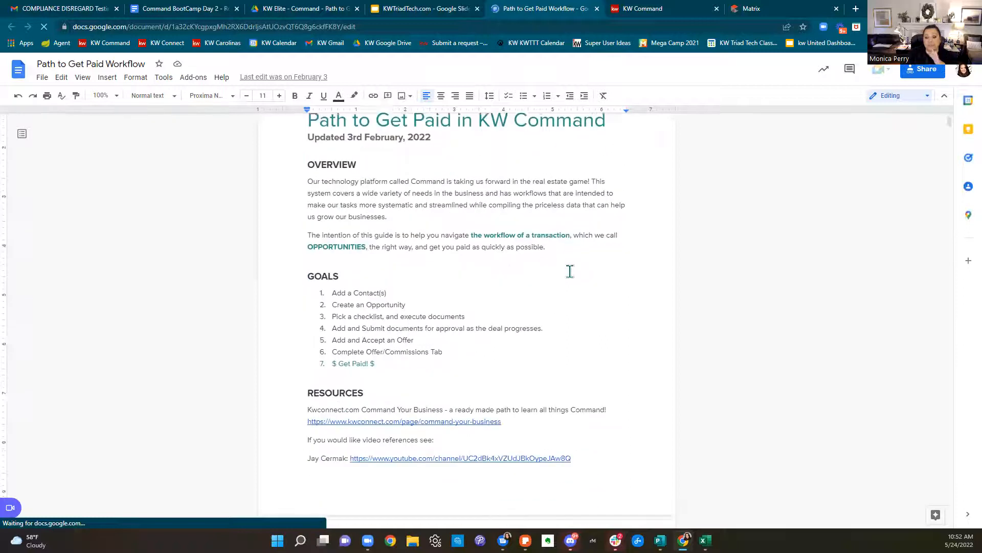
scroll(569, 271, down, 3)
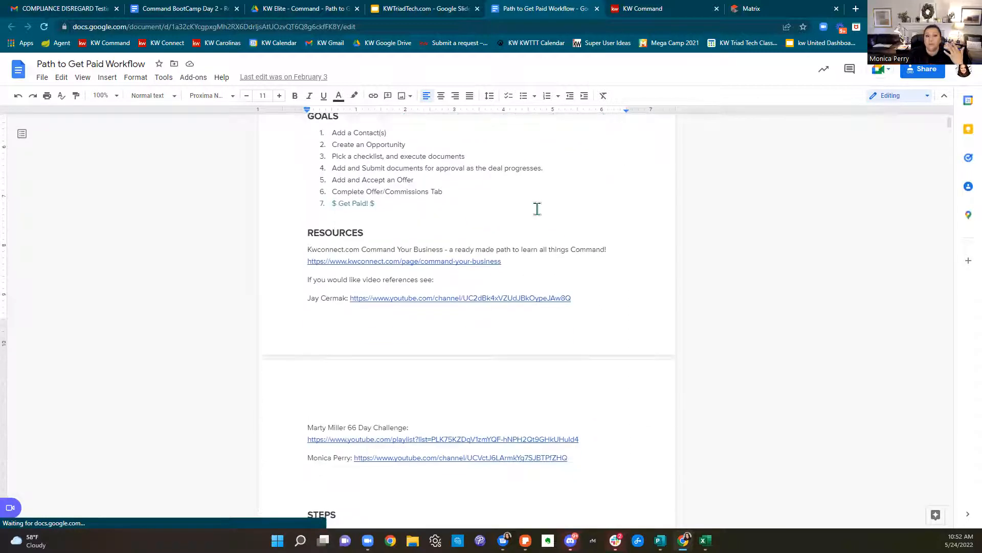
click(318, 10)
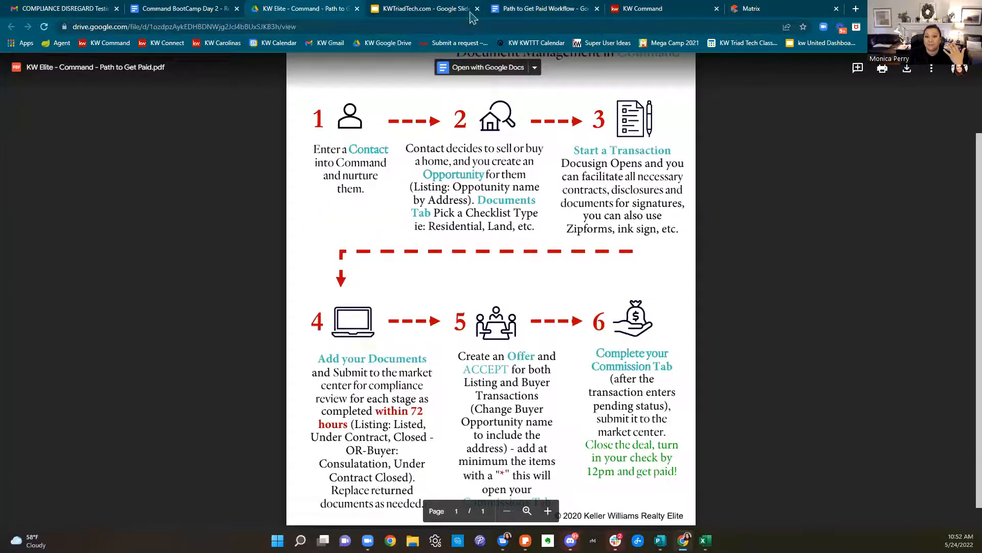
click(446, 10)
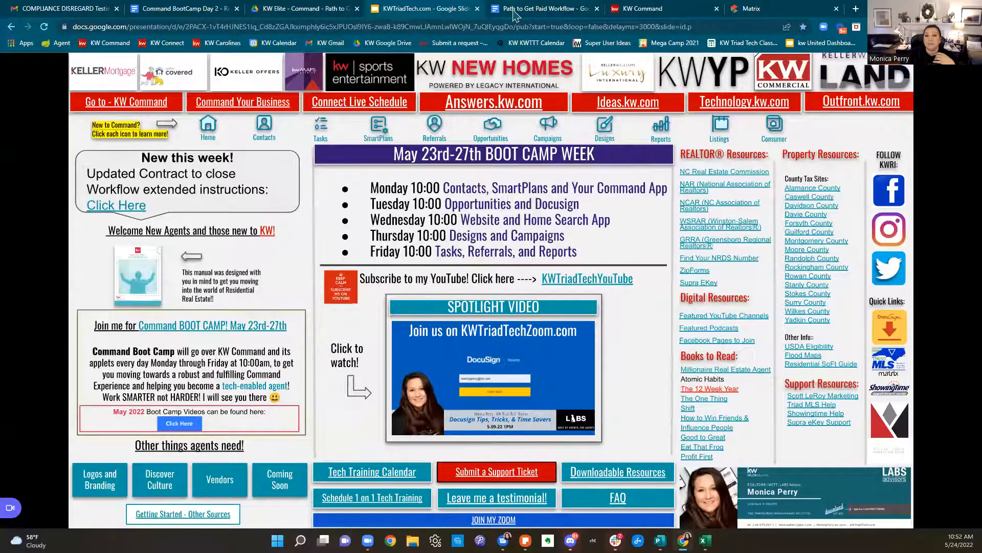
click(515, 11)
Scroll down through the workflow's login steps, then close the Path to Get Paid Workflow document
scroll(574, 240, down, 2)
scroll(574, 240, down, 7)
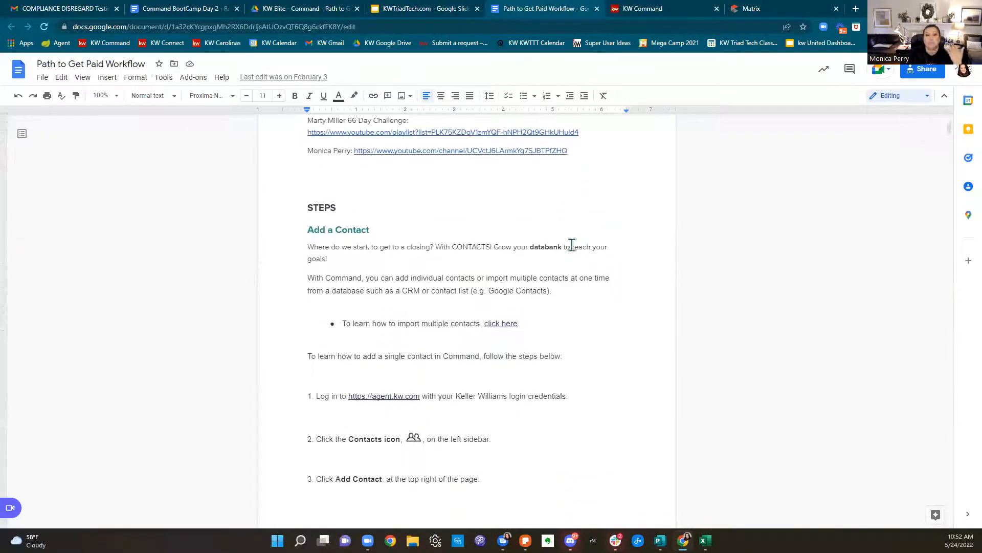
scroll(572, 244, down, 13)
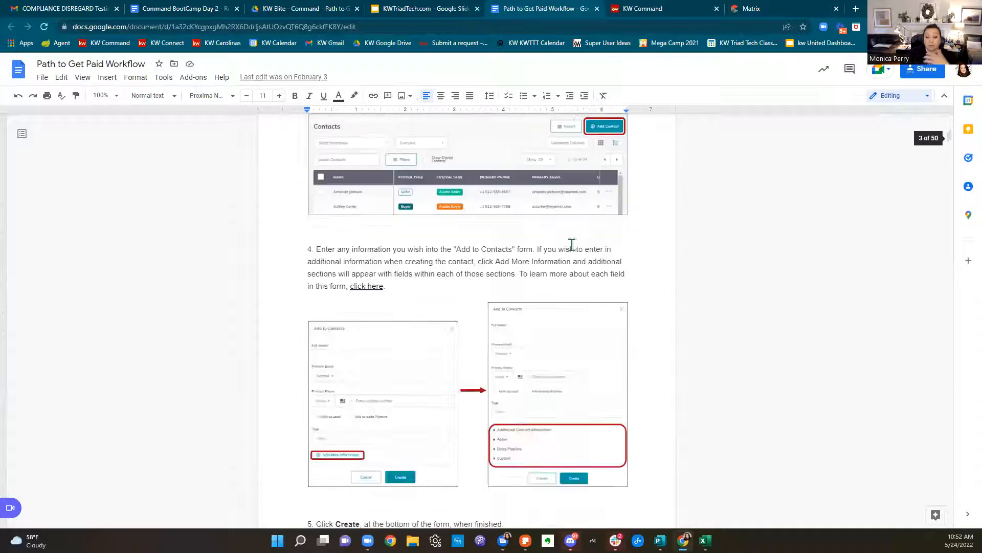
scroll(572, 244, down, 16)
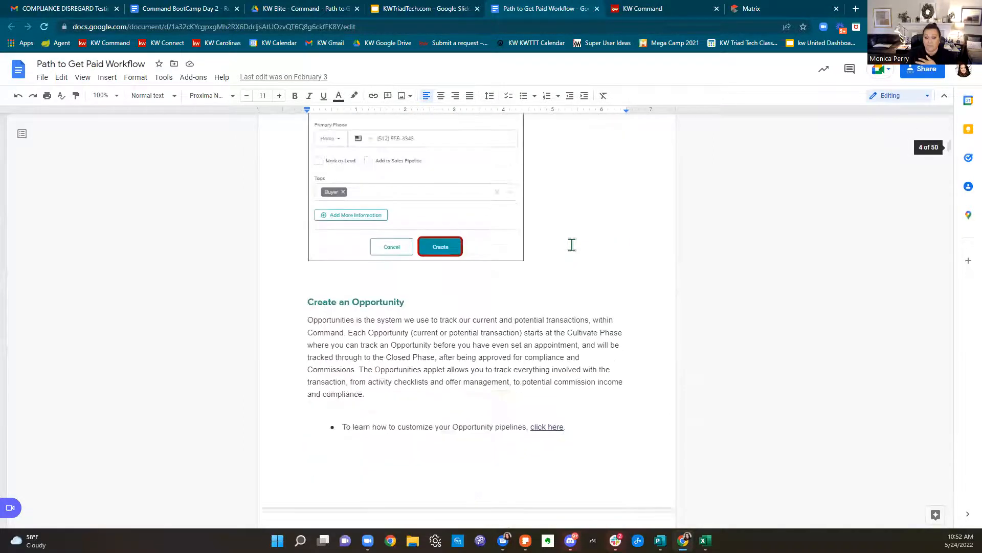
scroll(572, 242, down, 17)
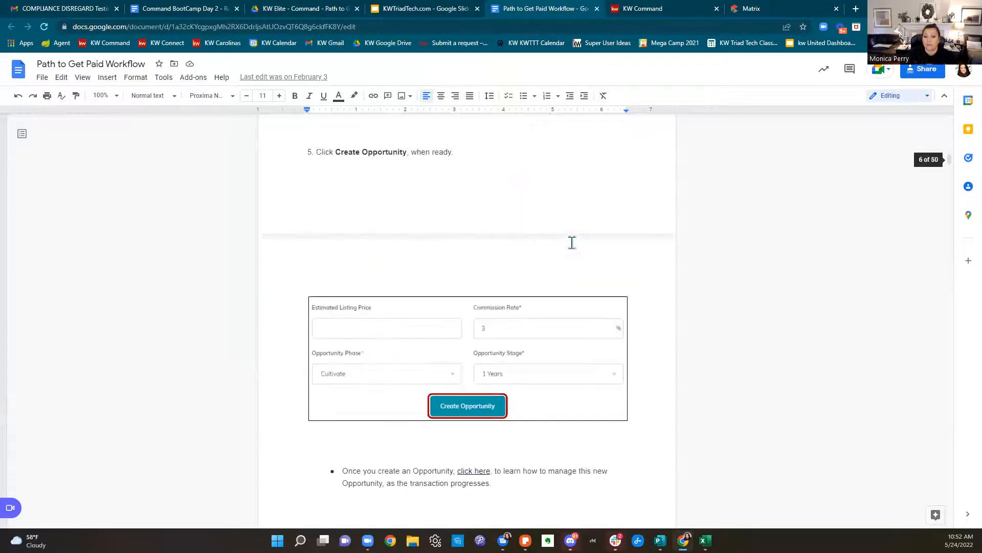
scroll(572, 243, down, 13)
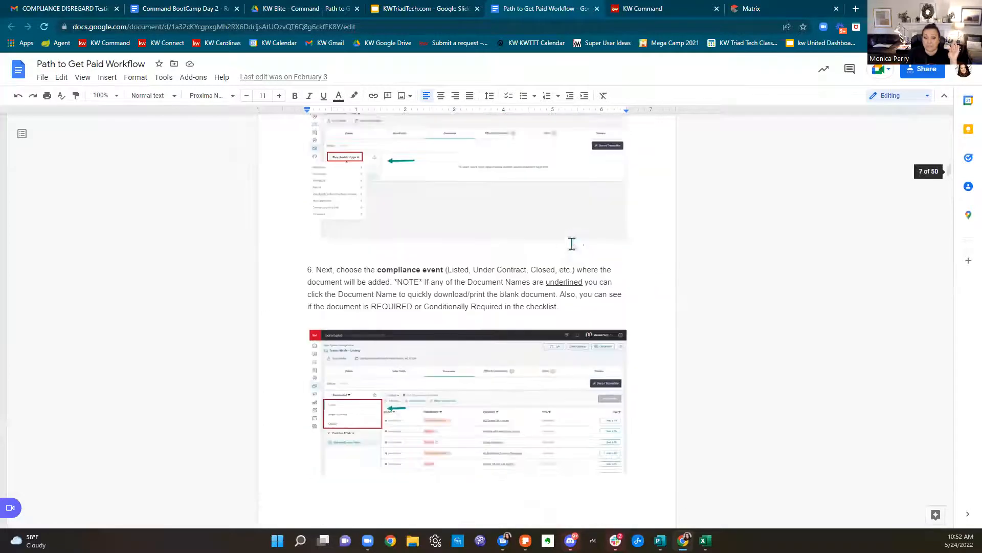
scroll(572, 243, down, 17)
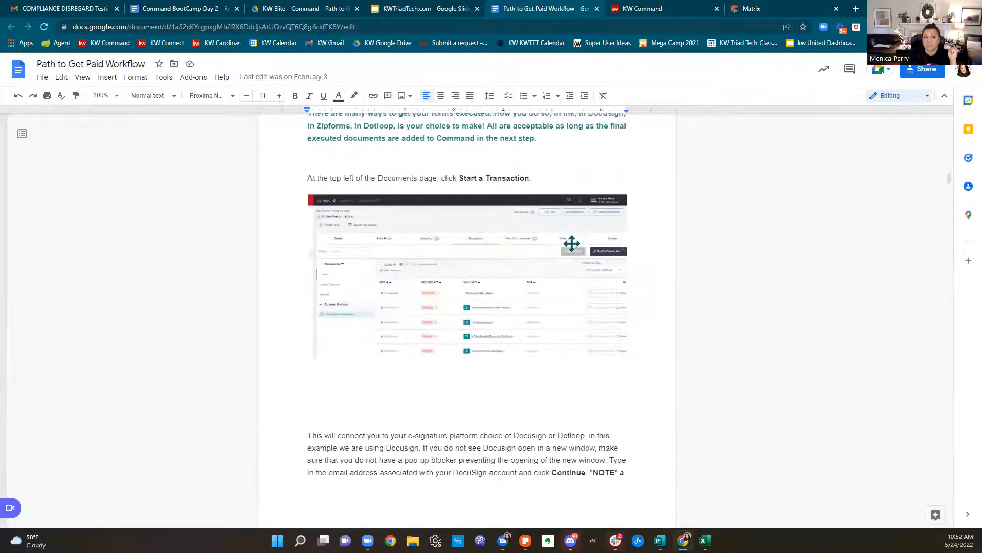
scroll(572, 244, down, 10)
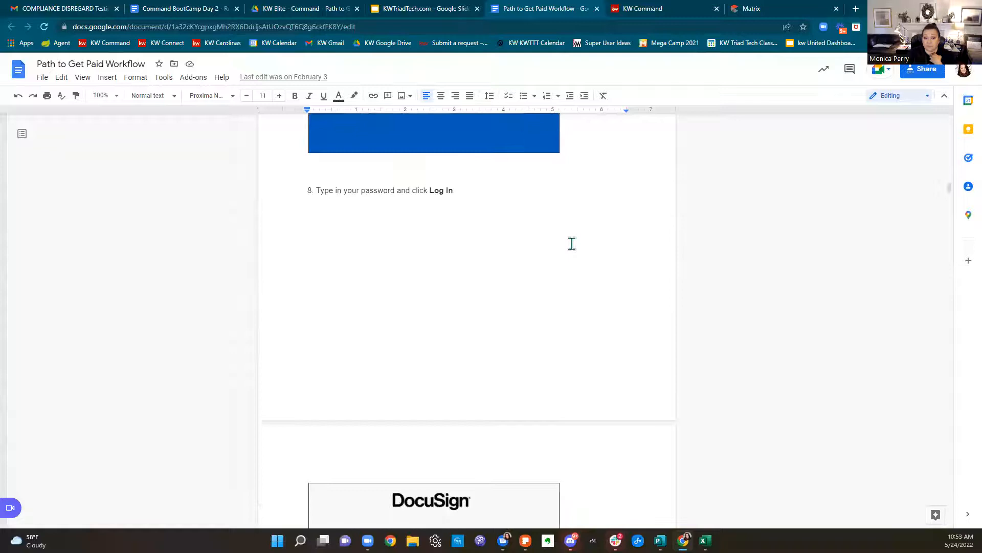
scroll(572, 244, down, 14)
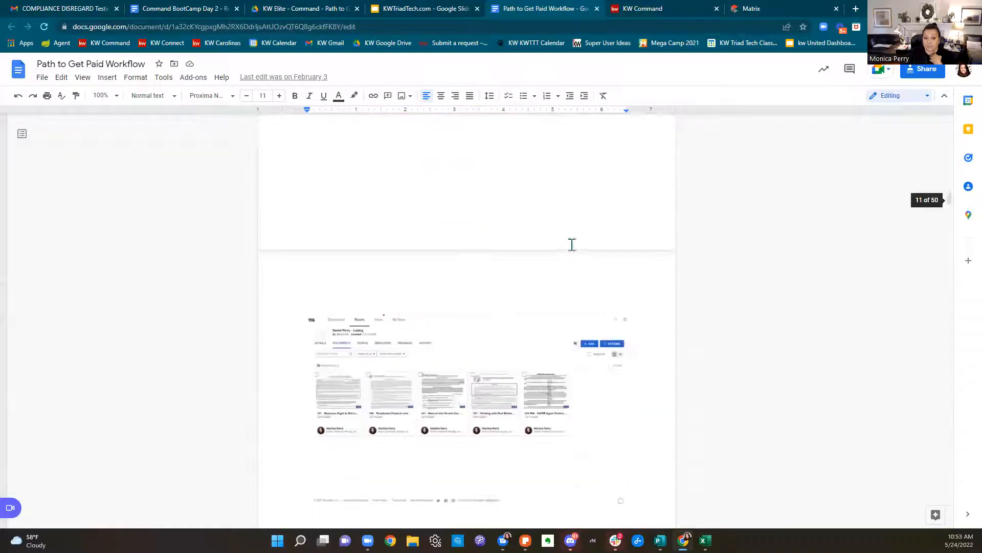
scroll(572, 244, down, 15)
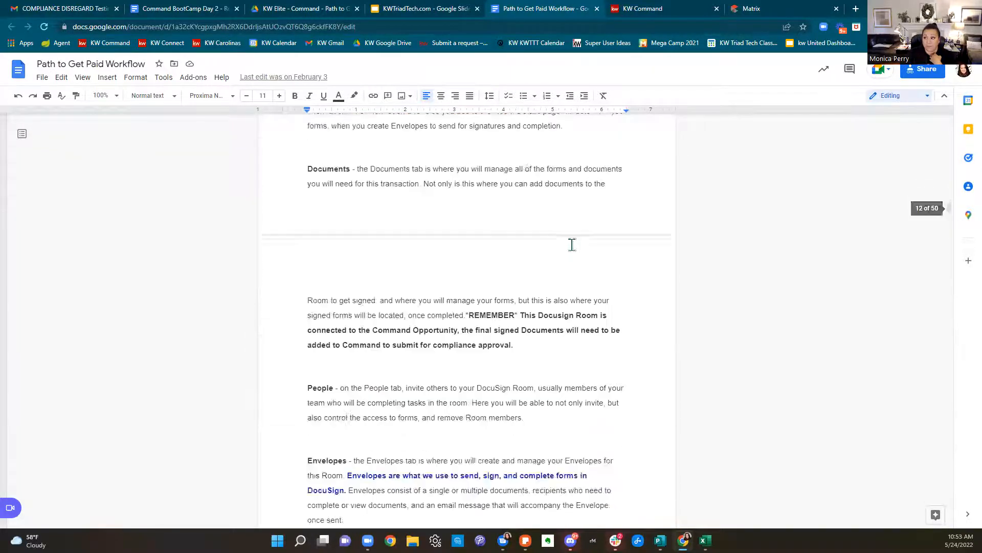
scroll(572, 244, down, 11)
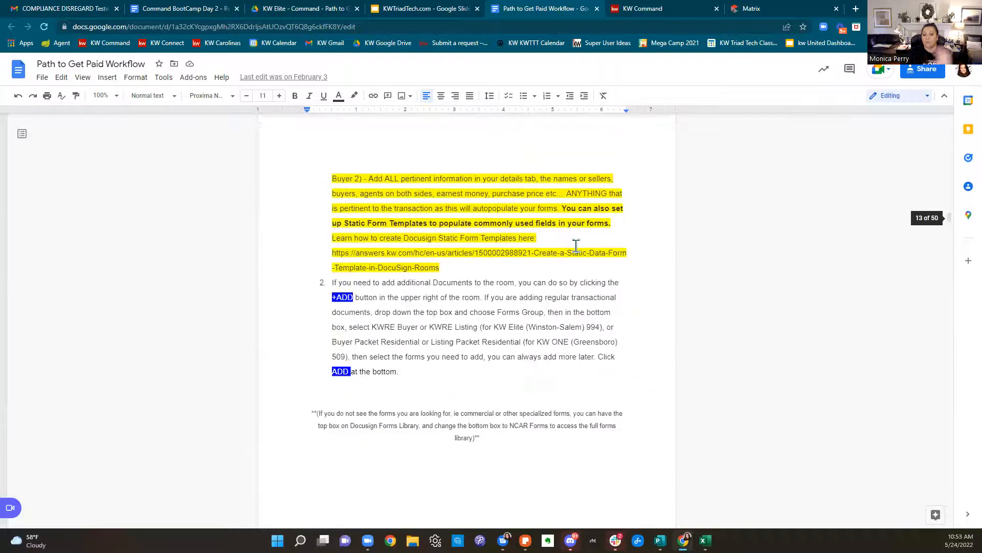
scroll(575, 250, down, 13)
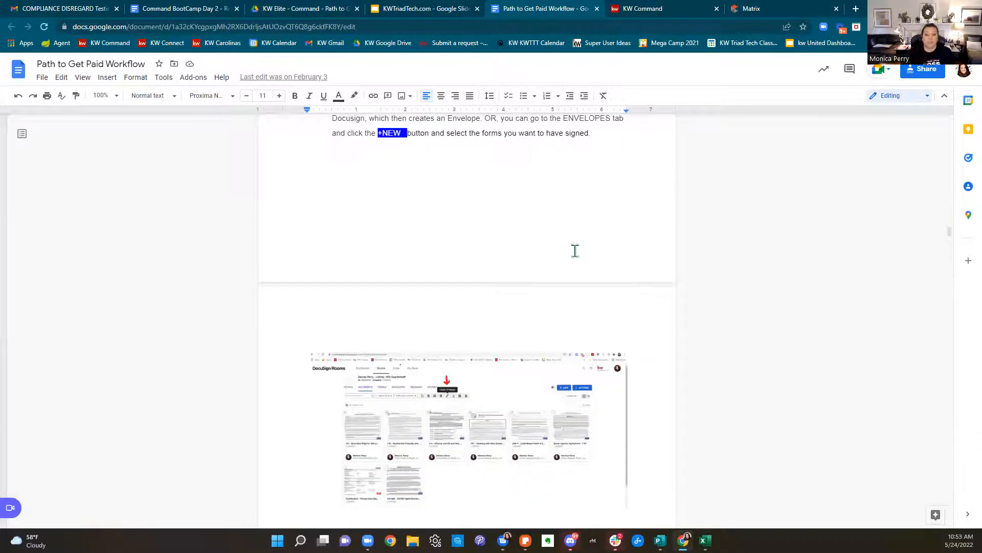
scroll(575, 251, down, 12)
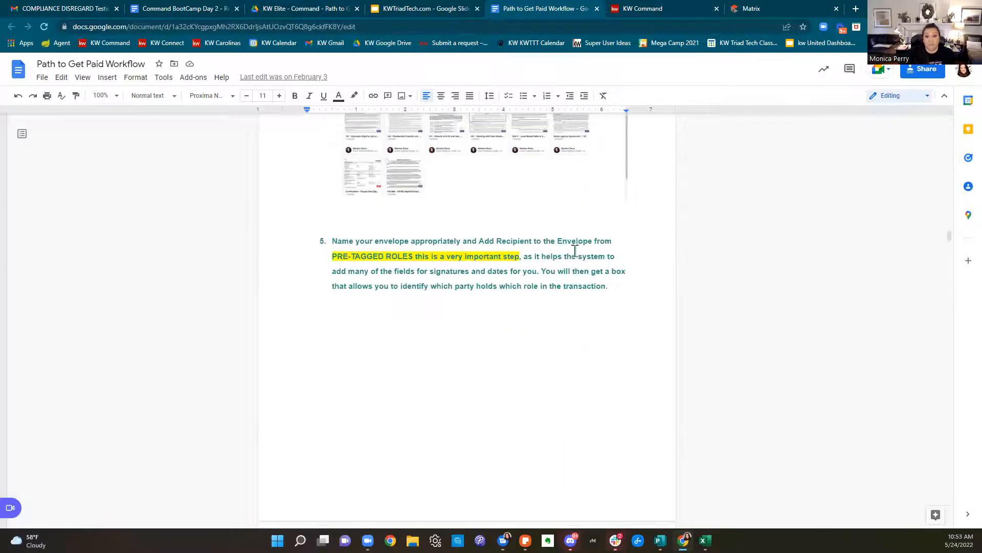
scroll(575, 251, down, 18)
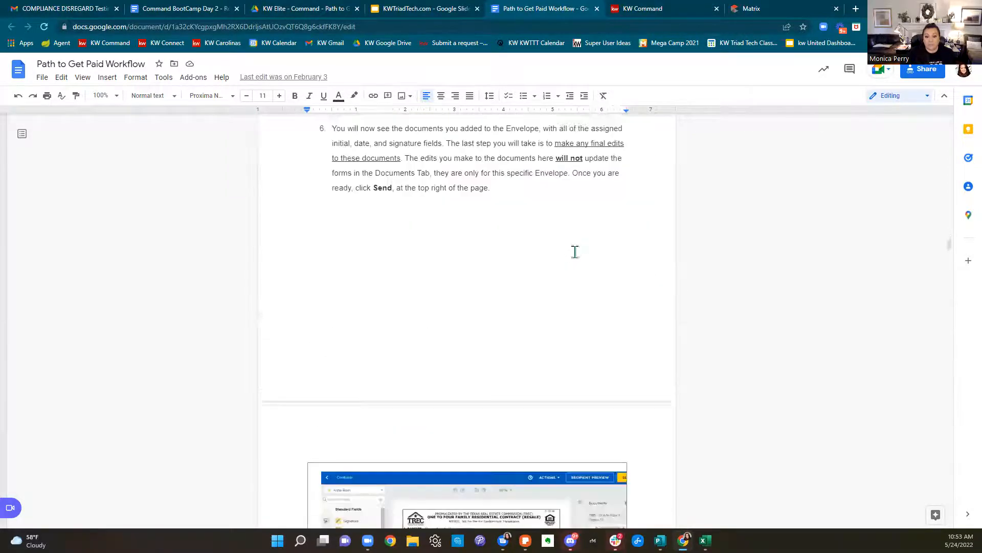
scroll(575, 253, down, 8)
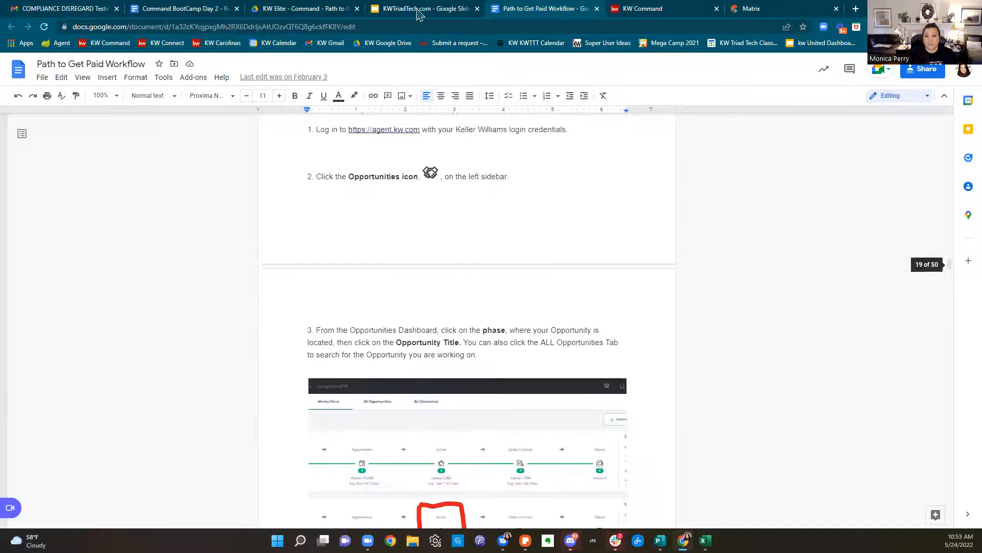
click(596, 9)
Open the May 2022 BootCamp playlist, close the Path to Get Paid PDF, and return to Manage Commission
click(424, 9)
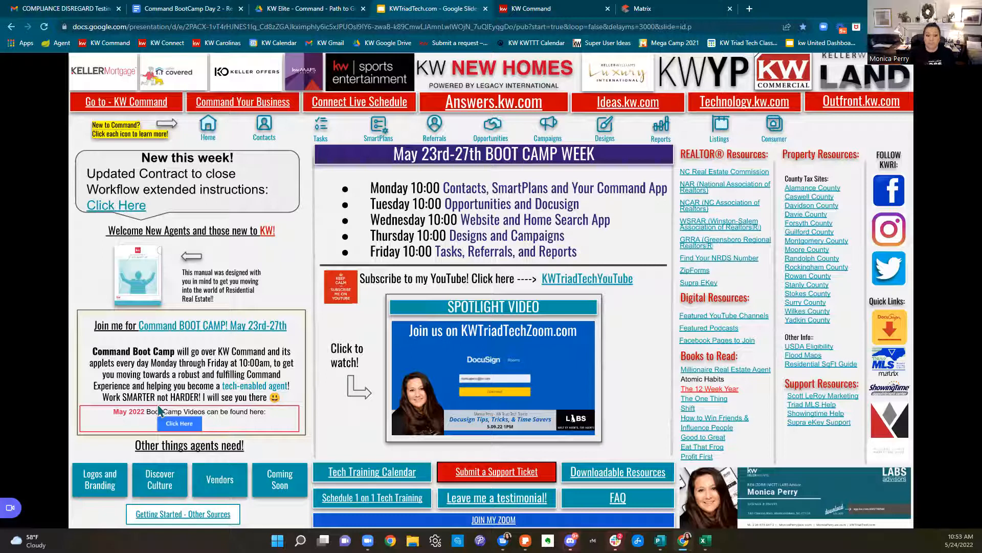
click(178, 428)
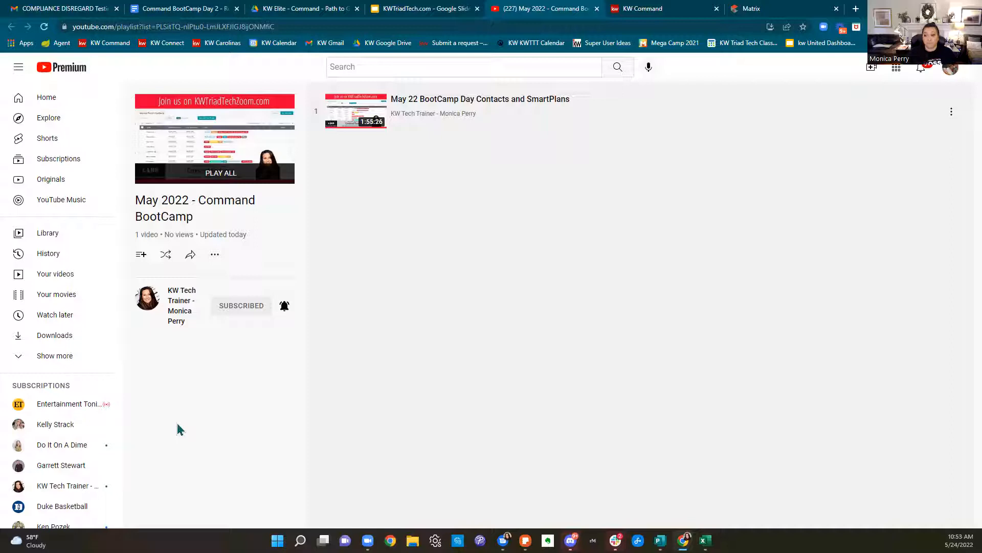
click(671, 8)
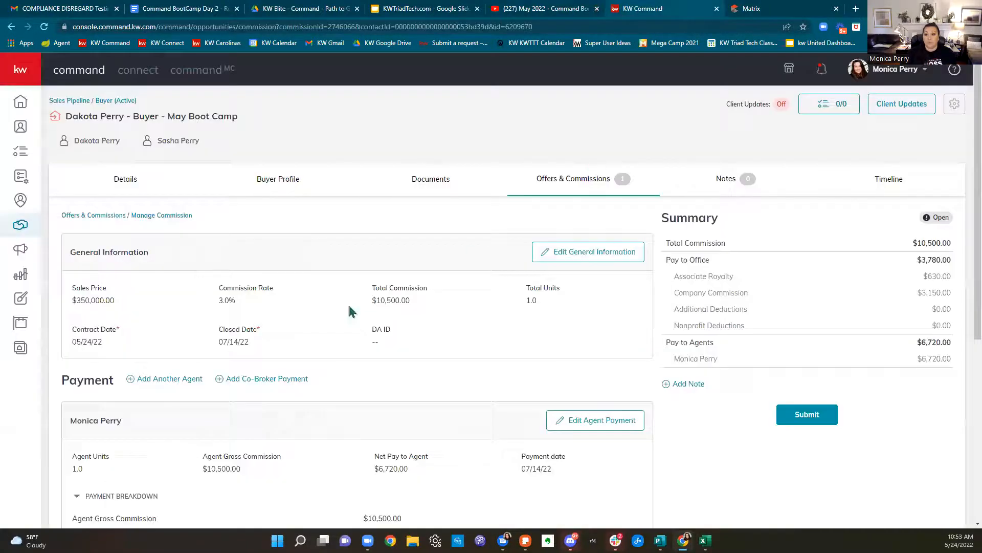
click(286, 13)
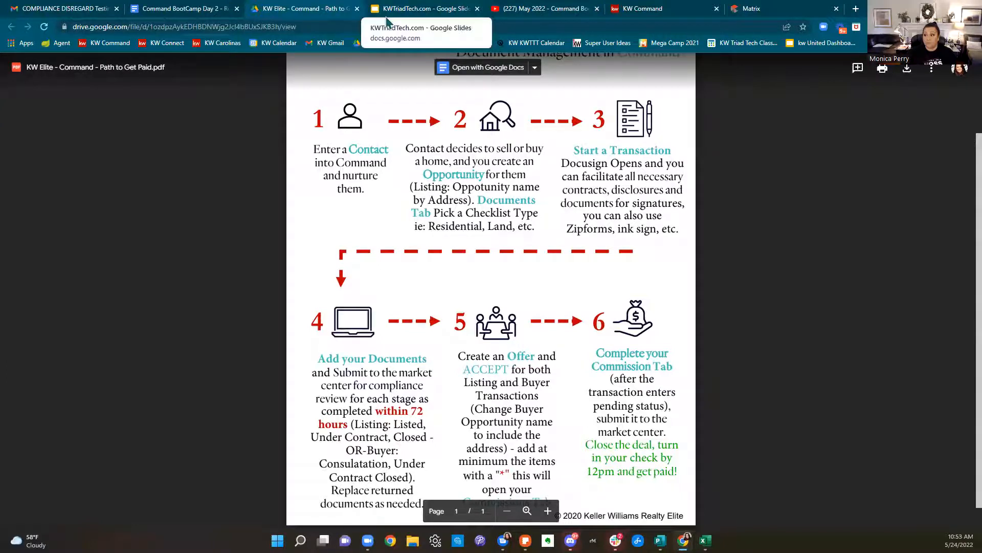
click(357, 9)
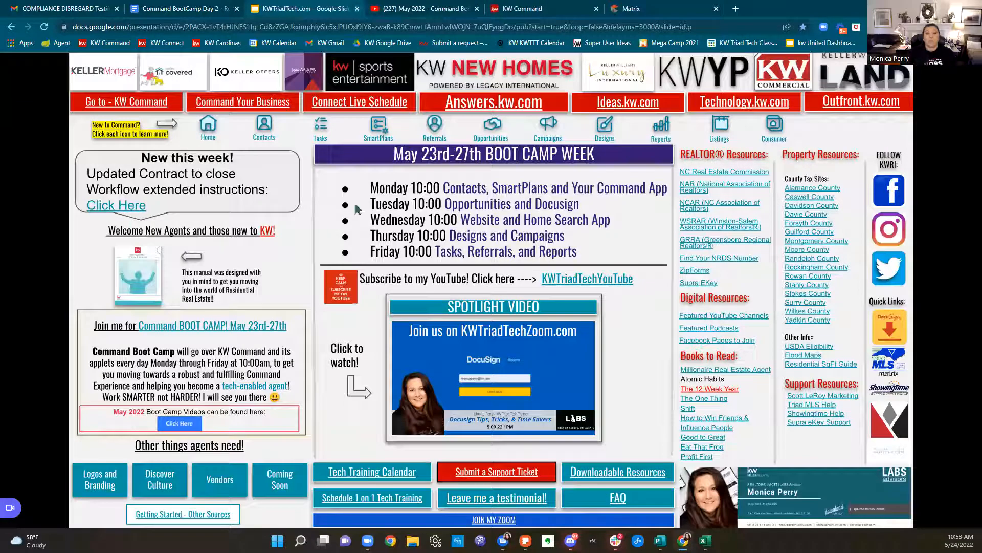
click(524, 8)
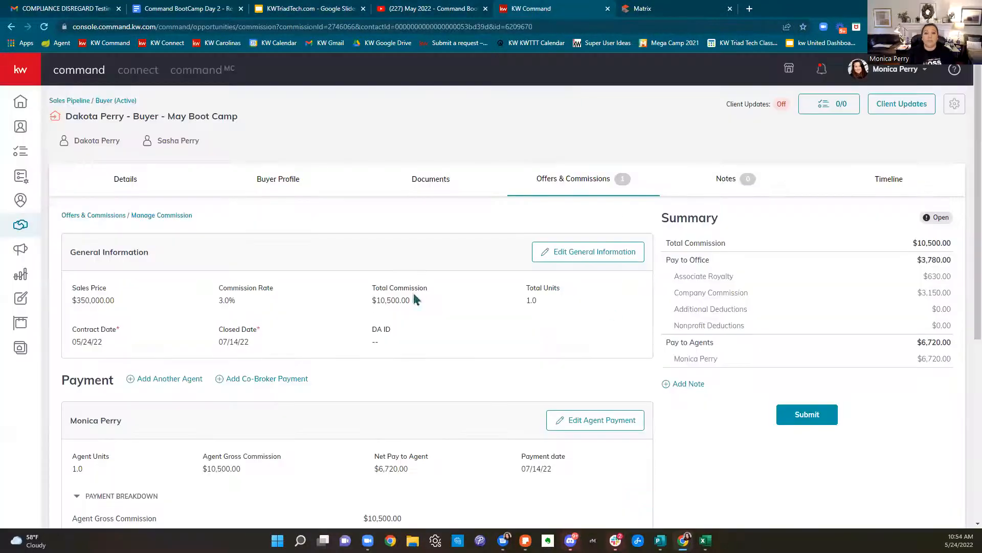
Go to Opportunities, showing listings at $195,774.70 potential and $67,275.00 probable income
click(18, 230)
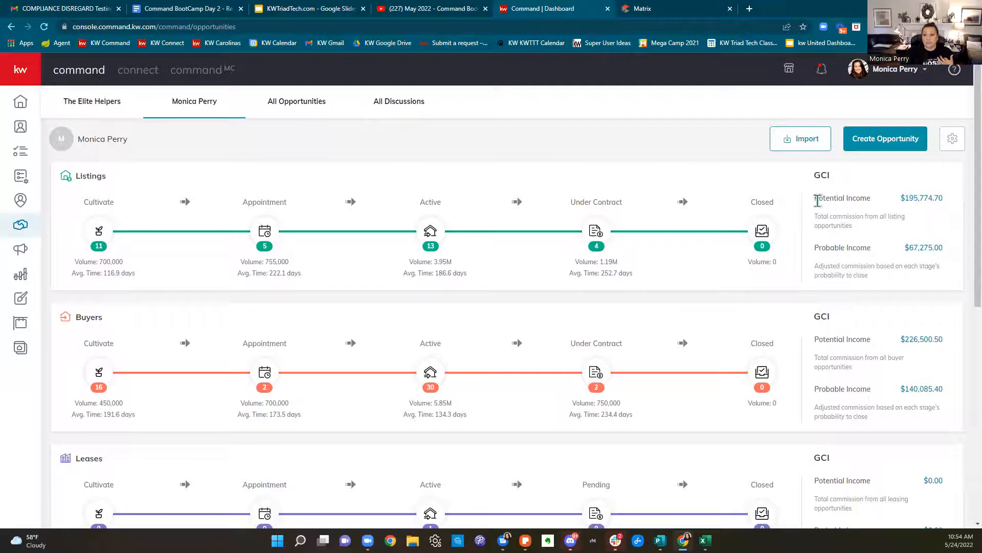
drag(817, 201, 871, 201)
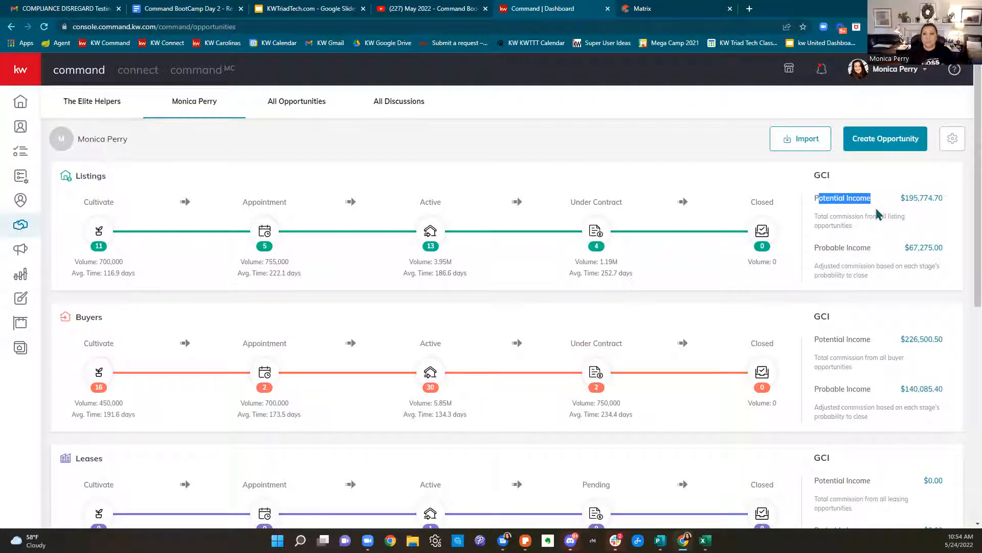
drag(830, 248, 876, 256)
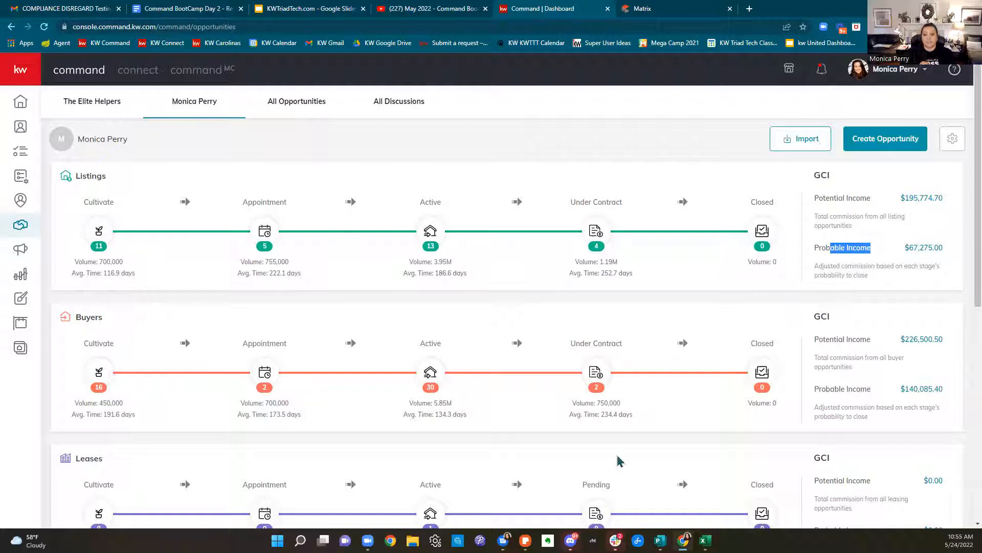
scroll(563, 408, down, 4)
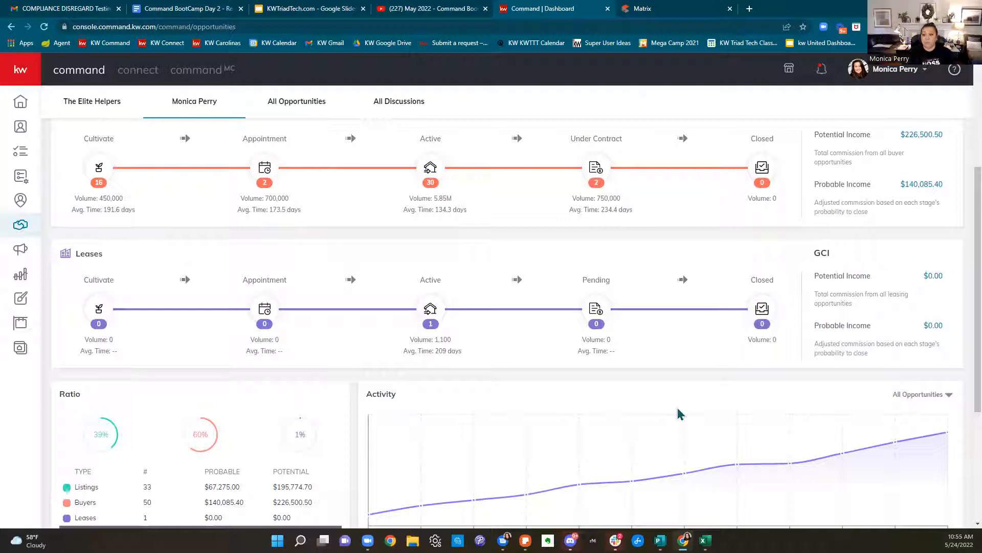
scroll(691, 410, down, 4)
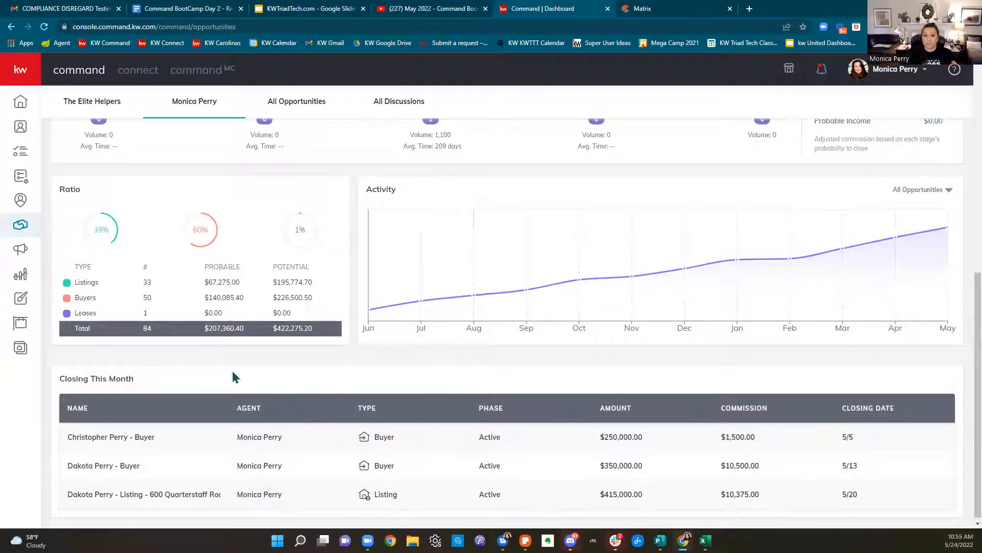
scroll(299, 372, down, 1)
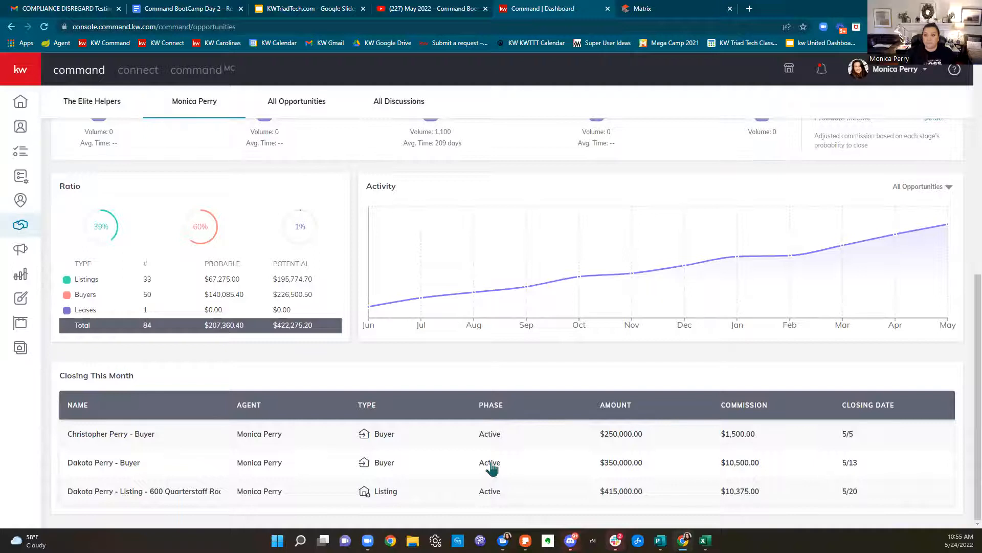
scroll(492, 467, up, 8)
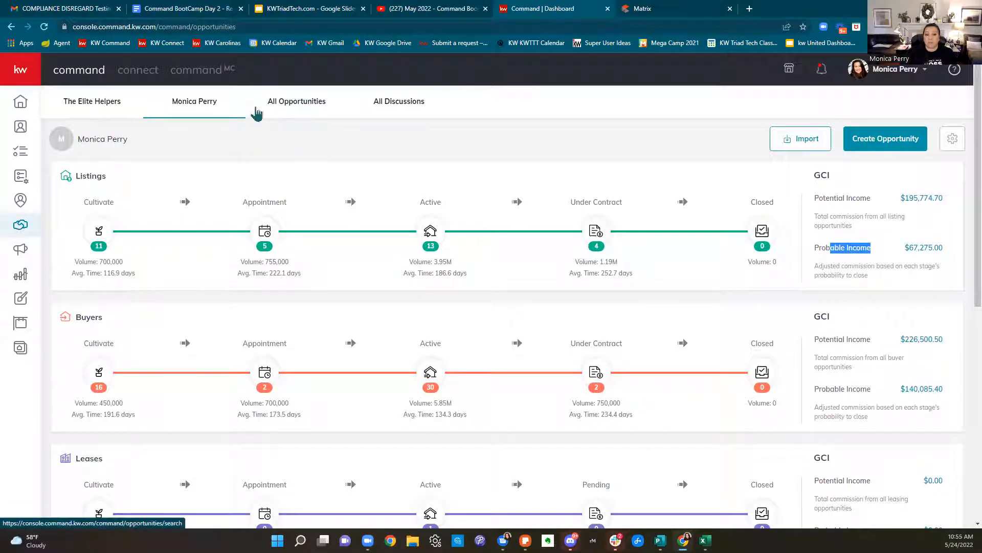
List all 374 opportunities on the All Opportunities tab
click(308, 109)
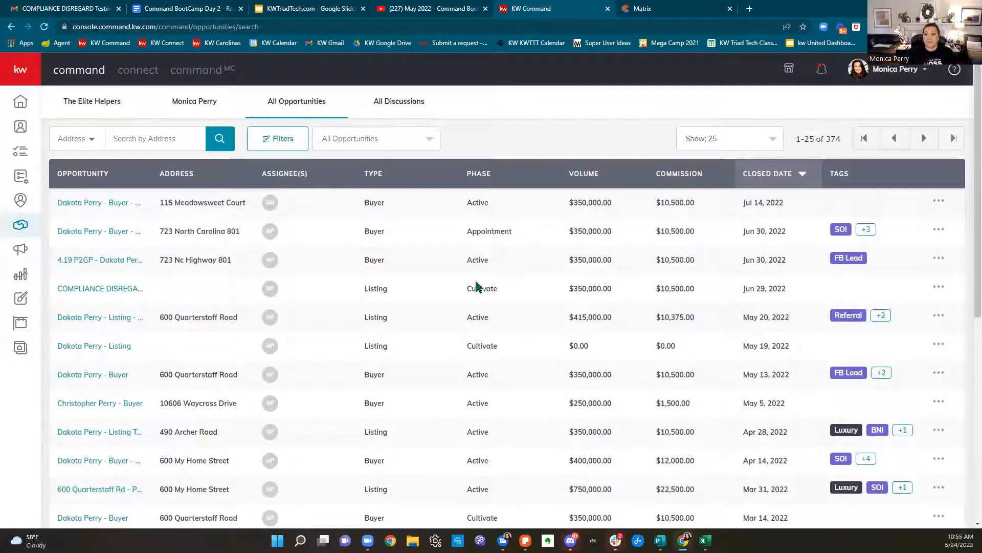
scroll(485, 283, down, 2)
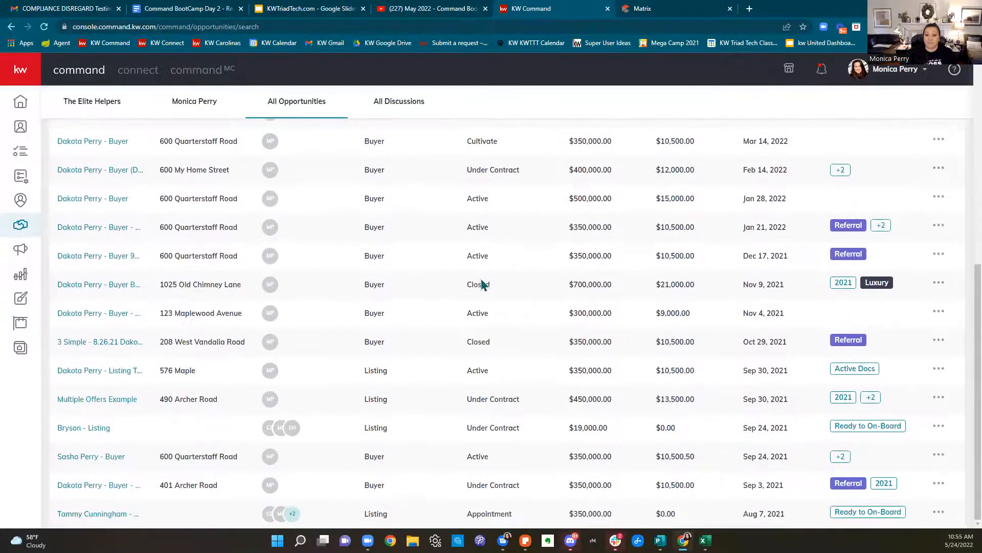
scroll(489, 339, up, 6)
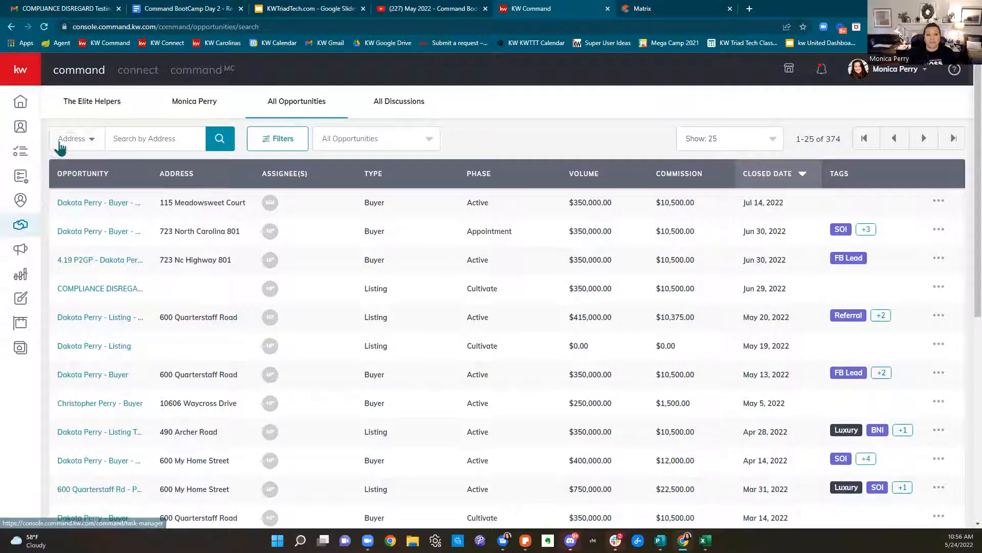
Check the Address search-type options, then bring up the Filter Opportunities panel
click(60, 146)
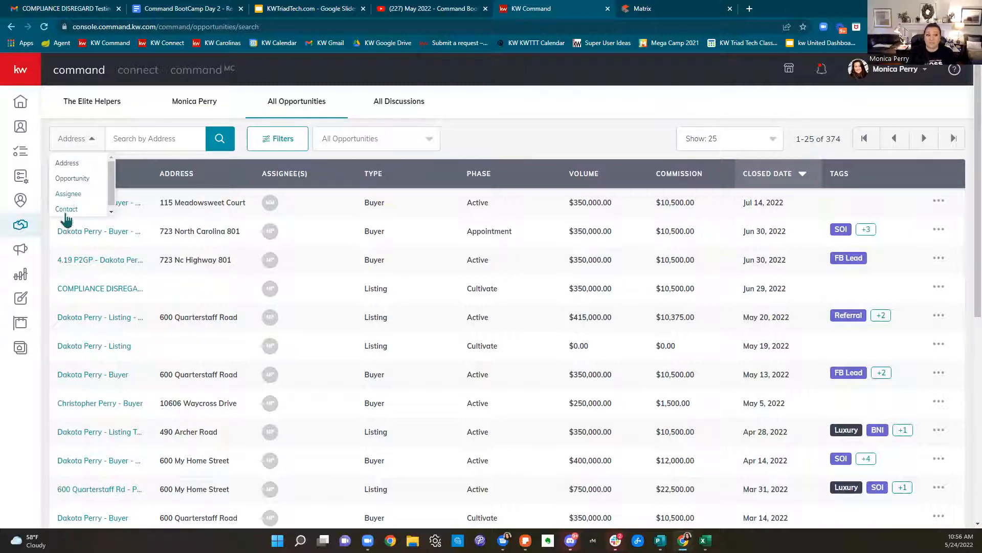
scroll(66, 214, down, 1)
scroll(69, 212, down, 1)
scroll(231, 260, up, 1)
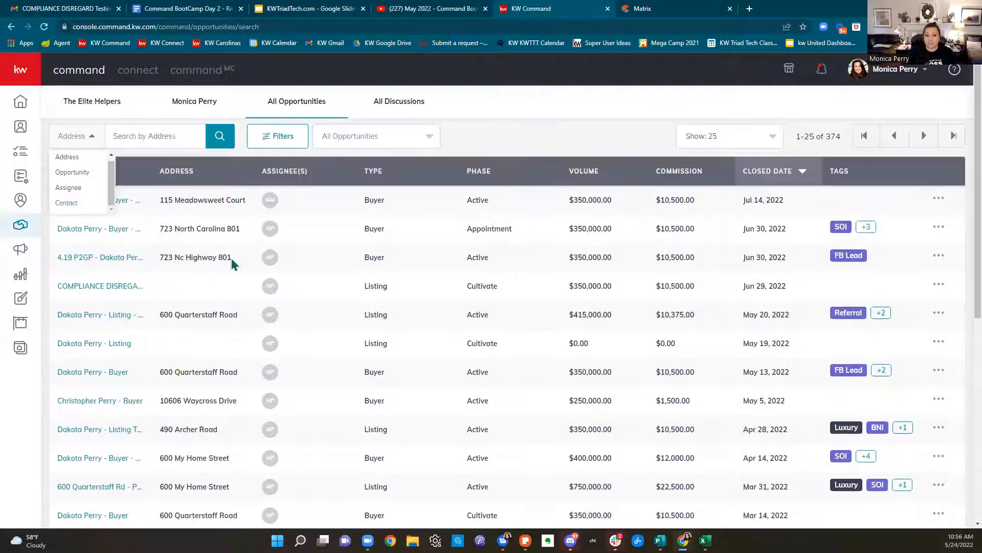
click(282, 145)
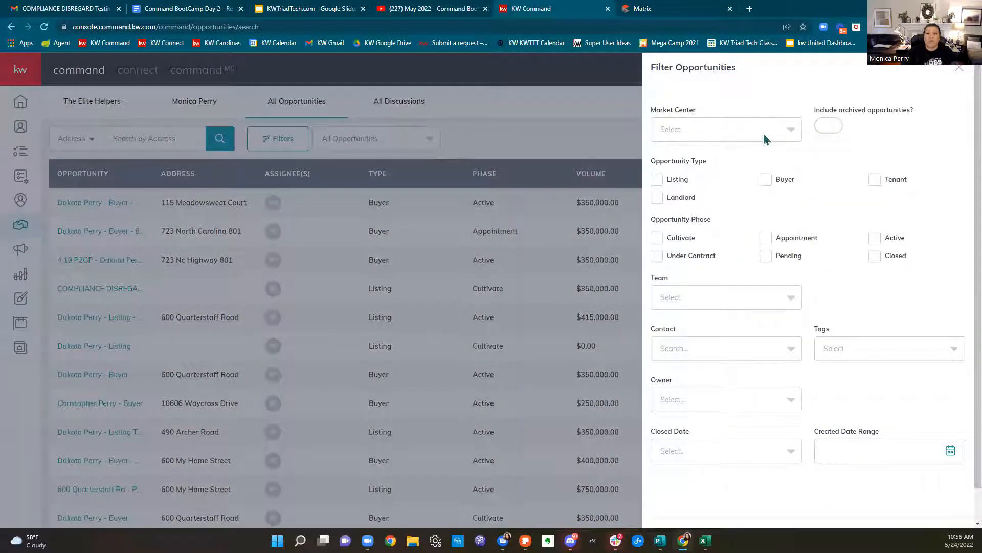
Browse the Market Center list and Opportunity Type choices, then close the filter panel unapplied
click(763, 133)
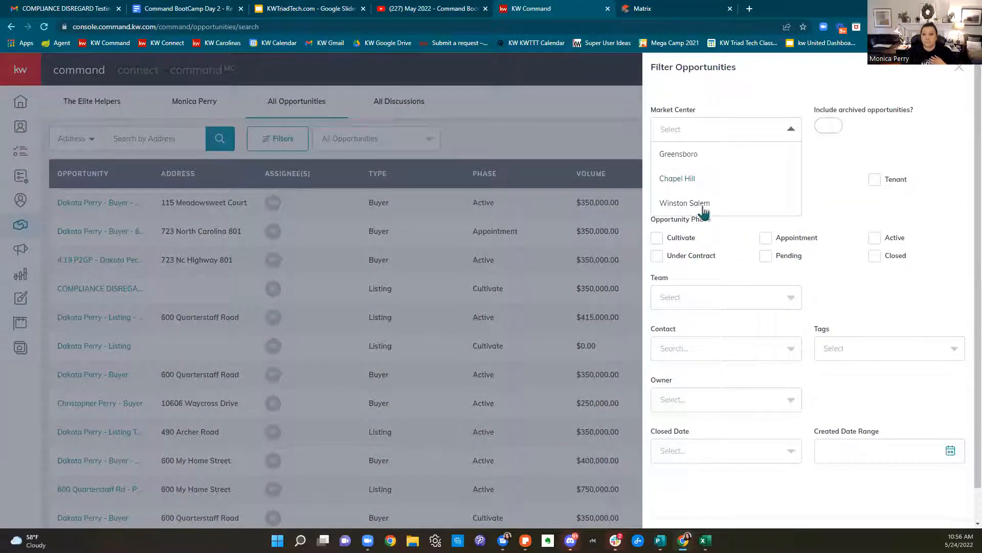
click(952, 138)
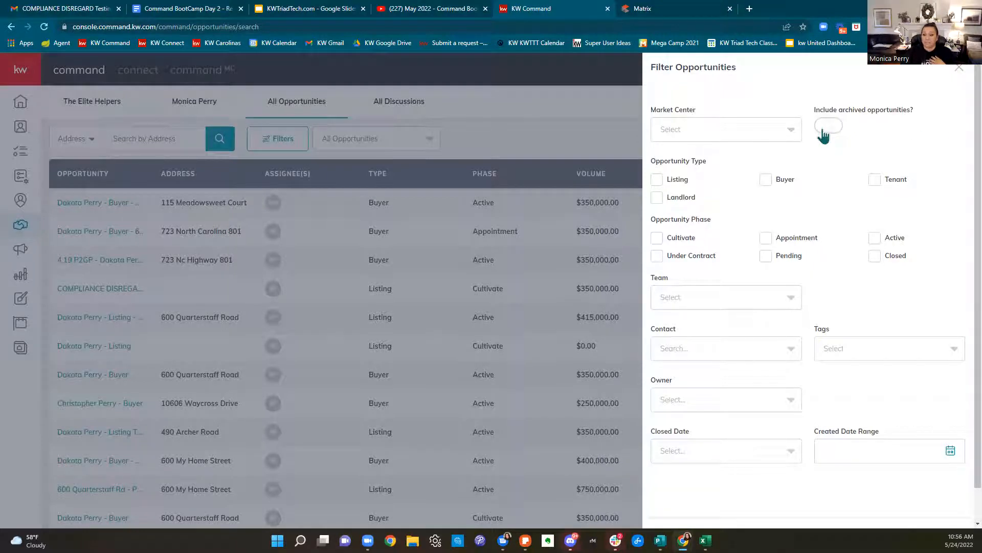
drag(655, 186, 659, 188)
click(658, 183)
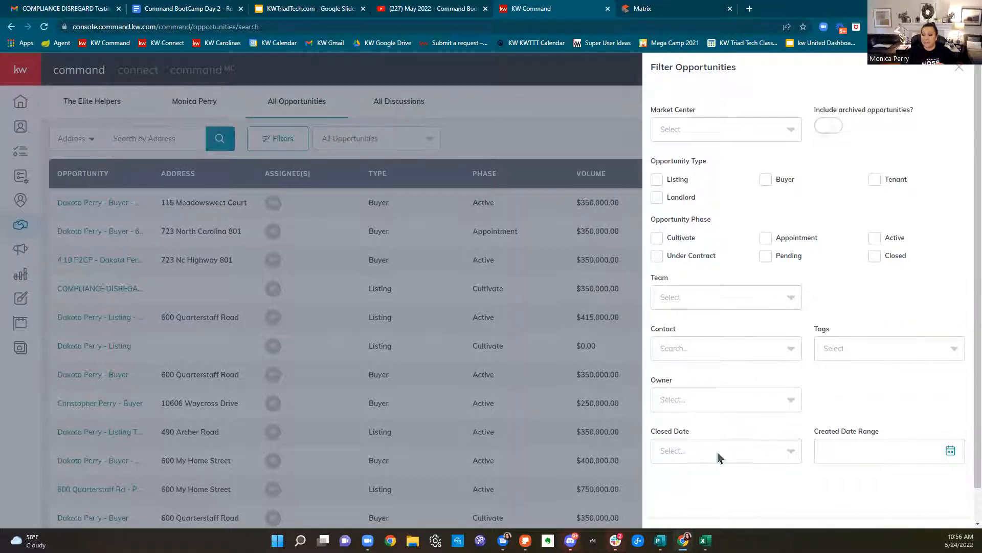
click(959, 67)
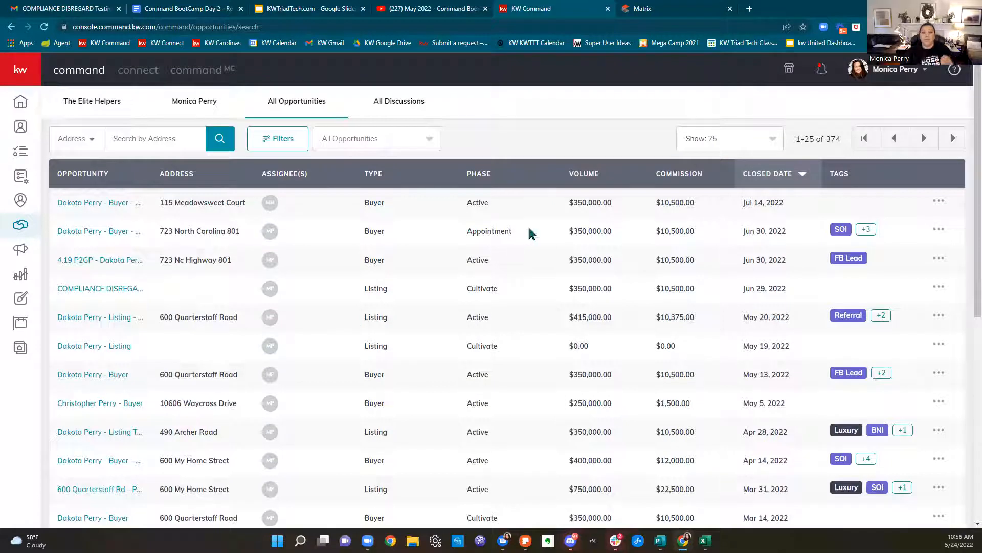
Follow the compliance email's View Opportunity link, close the Slides, YouTube and old Command tabs, then view Documents
click(82, 8)
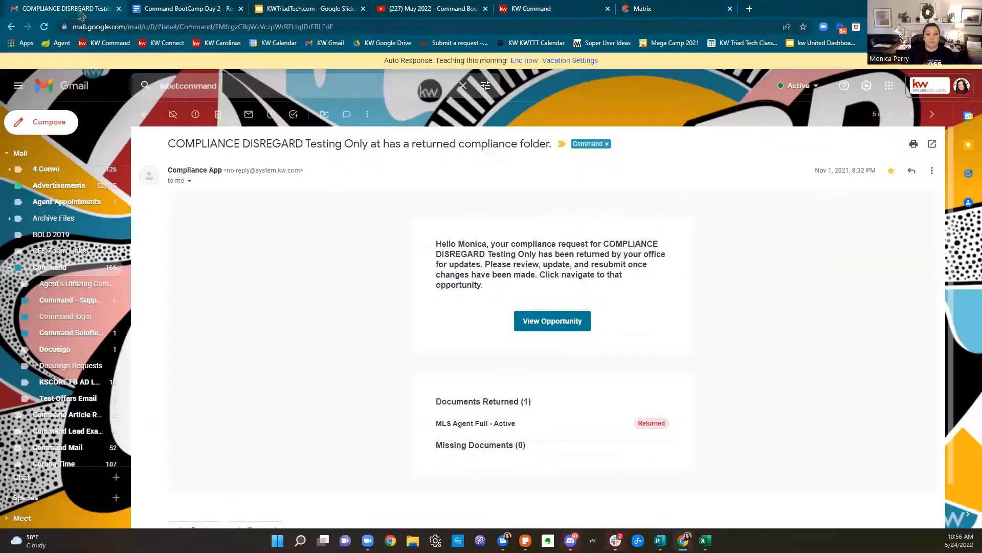
click(555, 321)
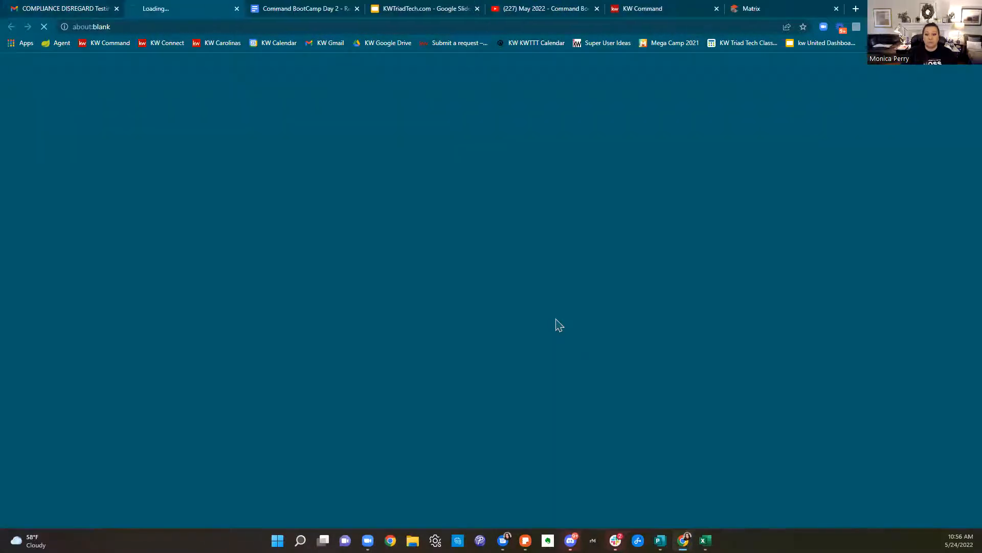
click(61, 9)
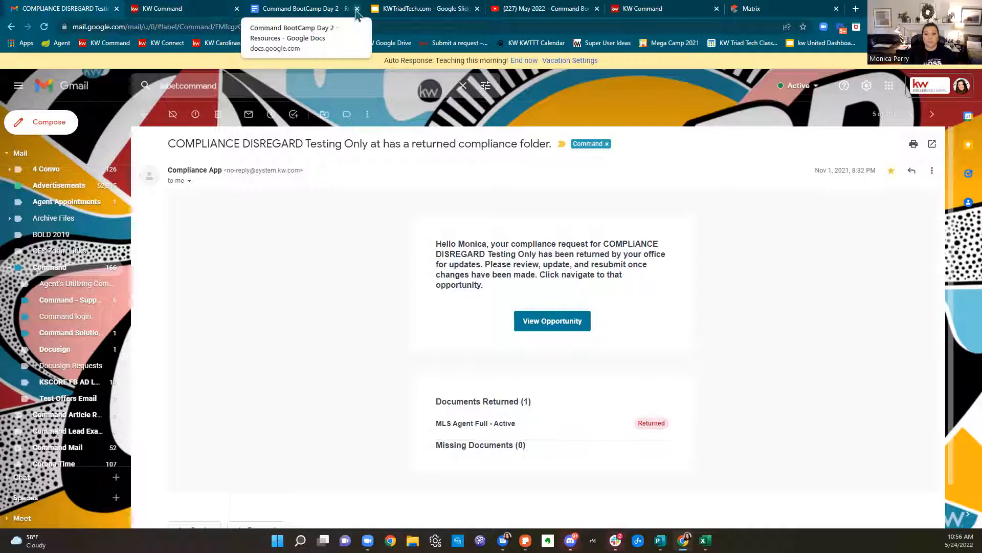
click(477, 9)
click(477, 9)
click(476, 9)
click(187, 11)
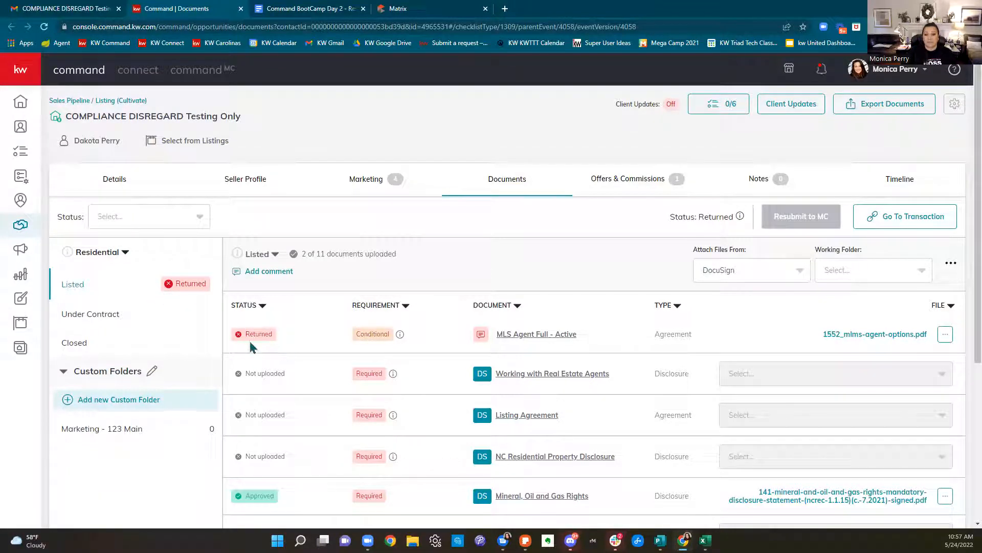
Choose Update from the returned MLS Agent Full - Active document's ... menu
mouse_move(484, 343)
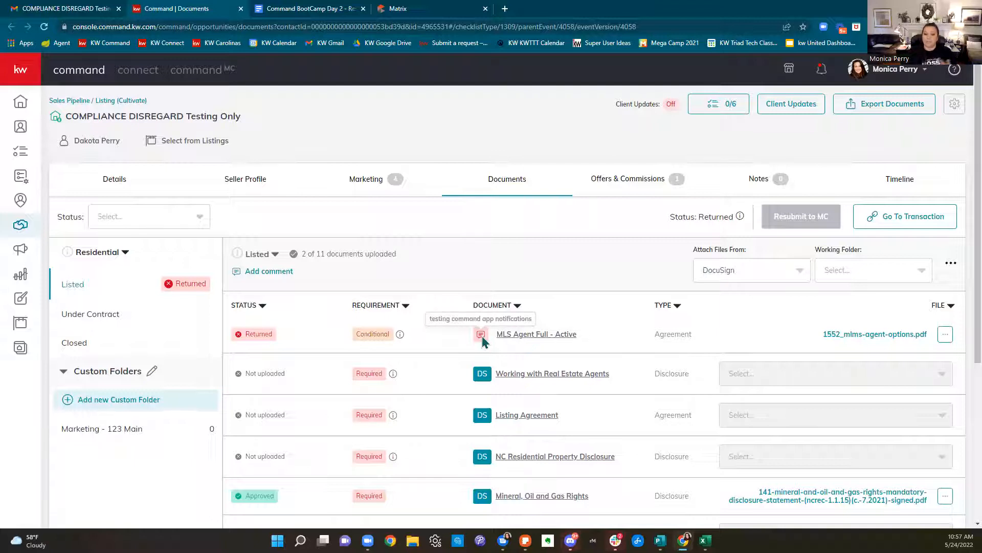
scroll(634, 391, down, 3)
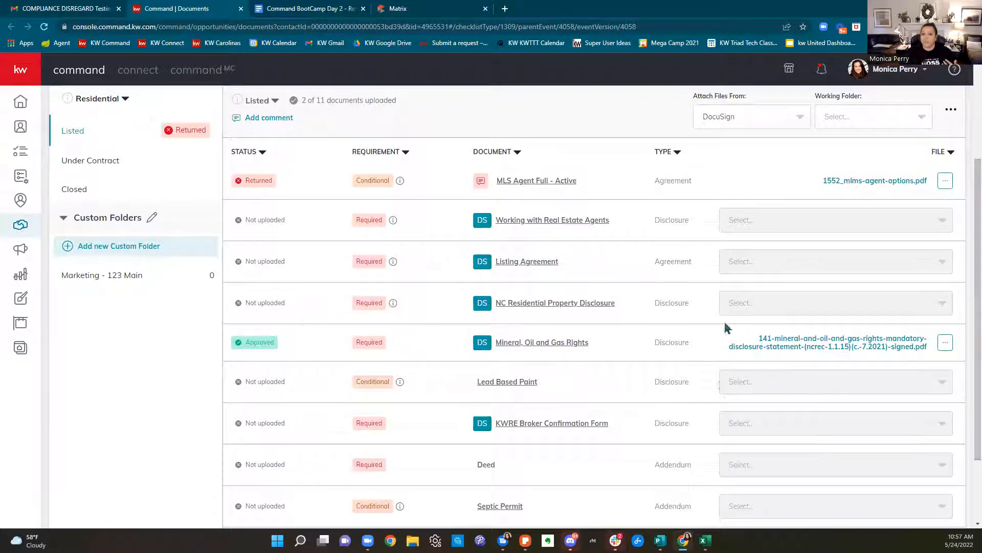
scroll(663, 319, up, 1)
scroll(662, 317, up, 2)
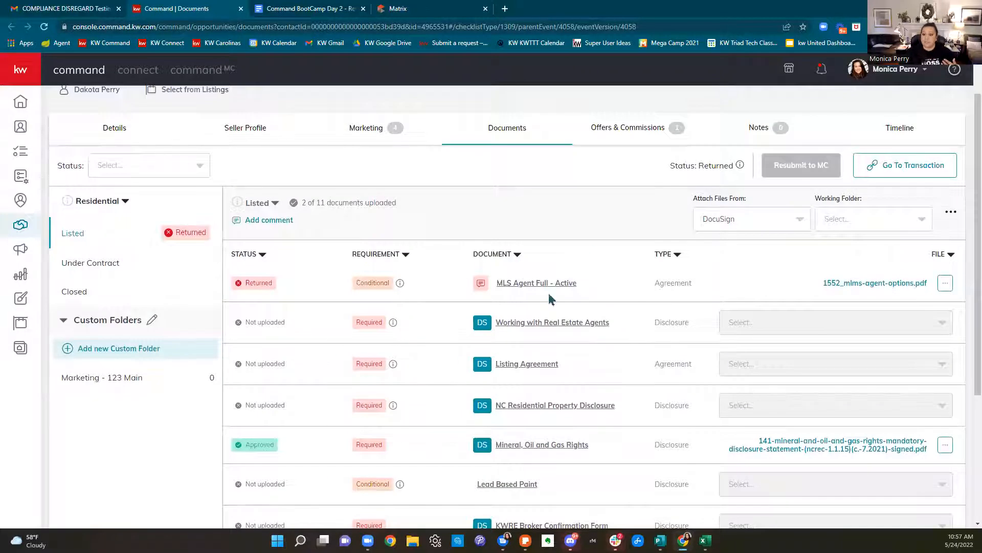
click(945, 286)
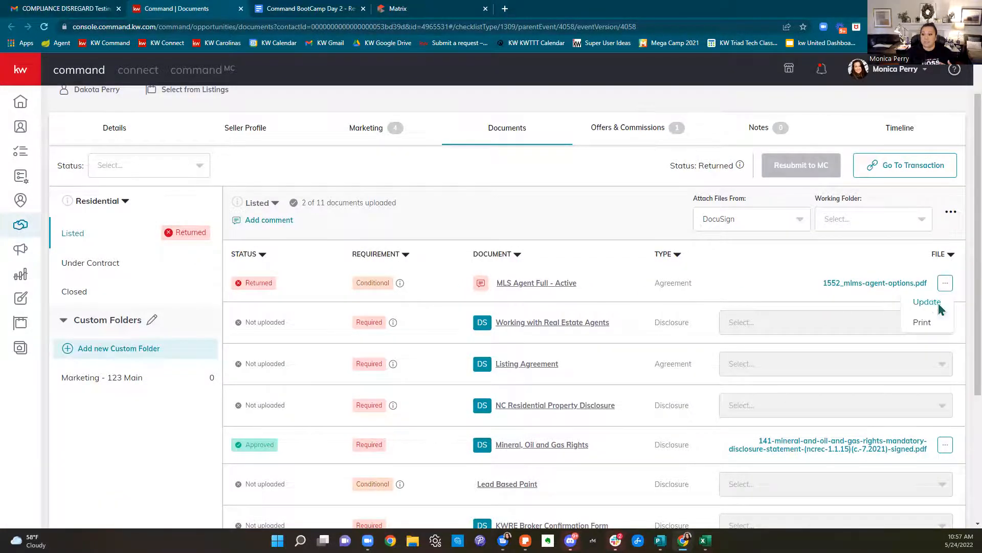
click(927, 302)
Resubmit the MLS Agent Full - Active document with a wrong-form comment, keeping DocuSign as source
click(450, 196)
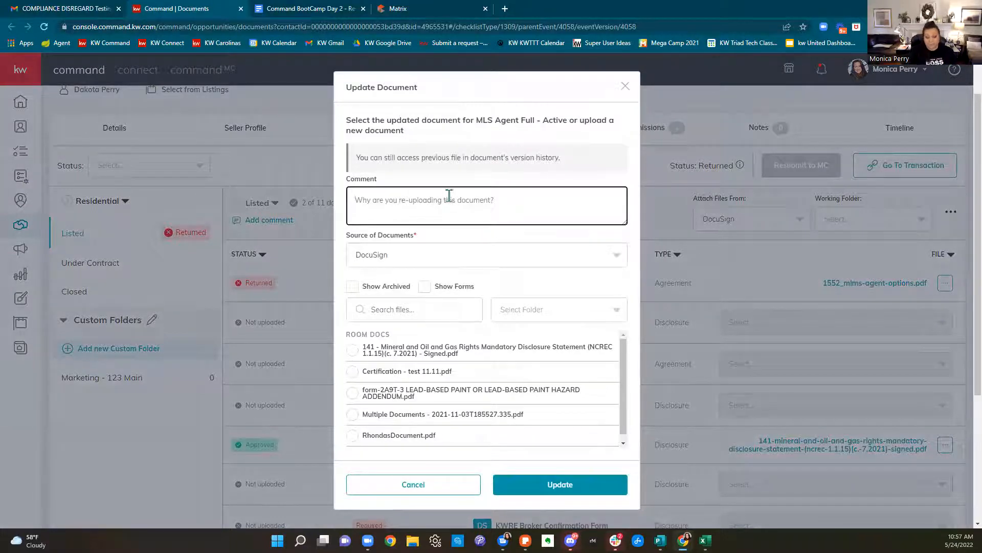
text(I used the wrong form)
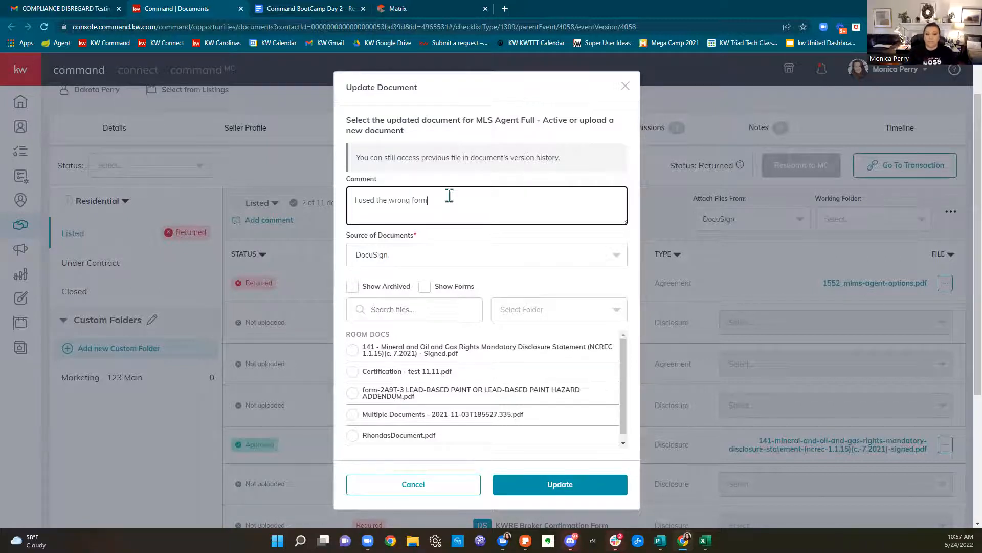
click(414, 256)
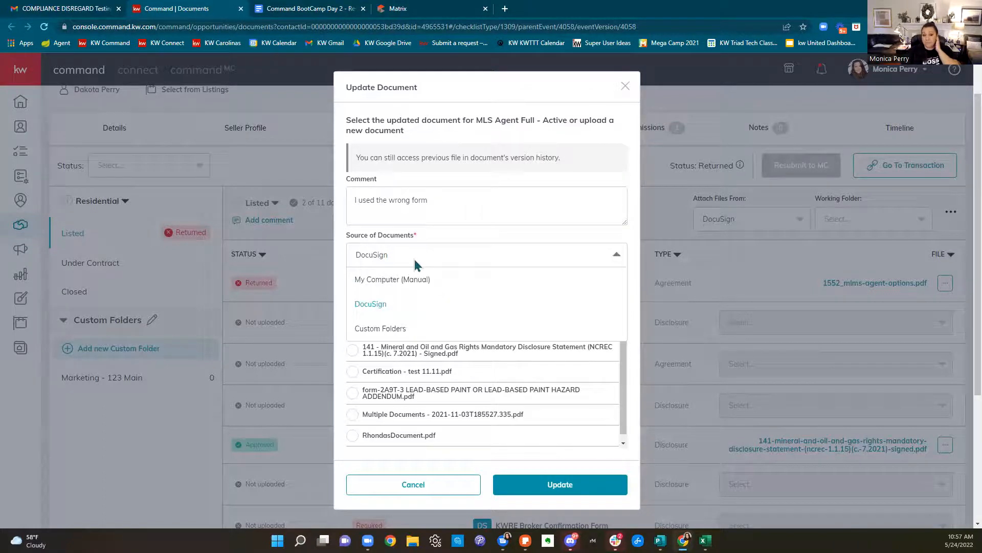
click(441, 252)
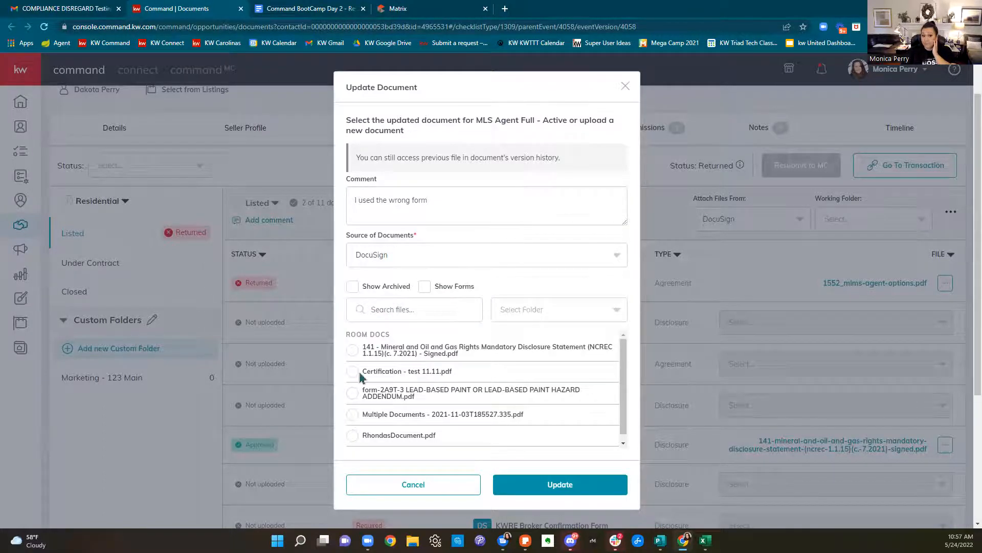
click(546, 490)
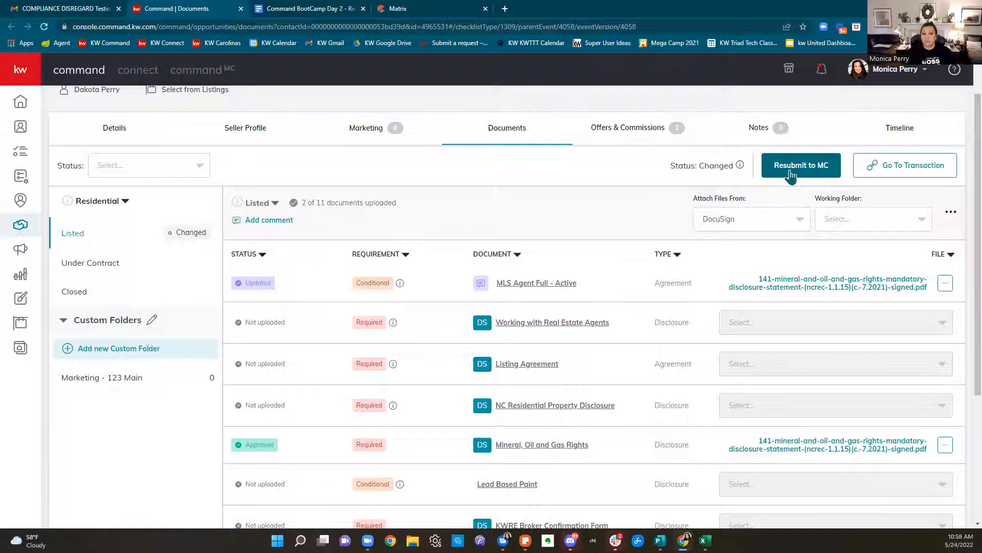
Check the 0/6 opportunity checklist, then return to the opportunities pipeline dashboard
scroll(662, 163, up, 1)
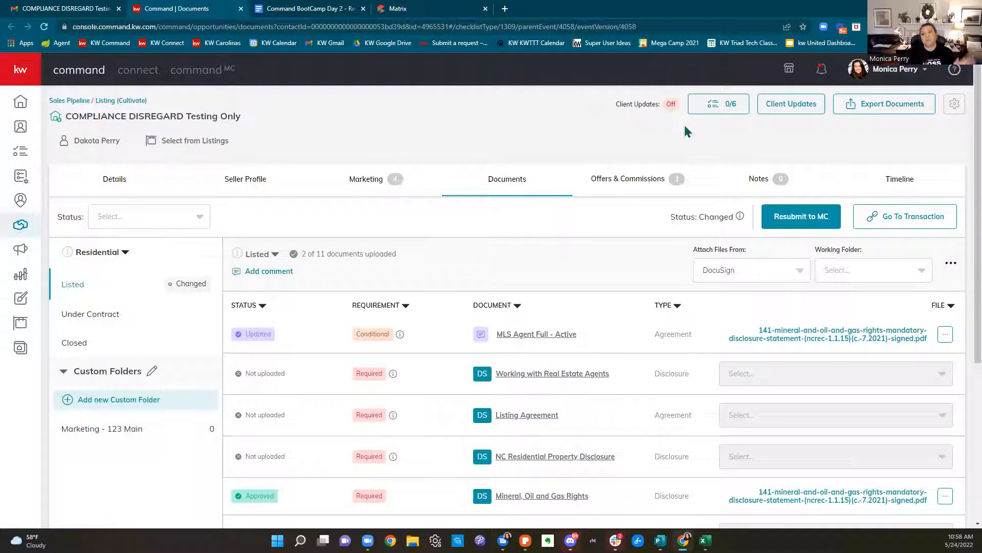
click(706, 108)
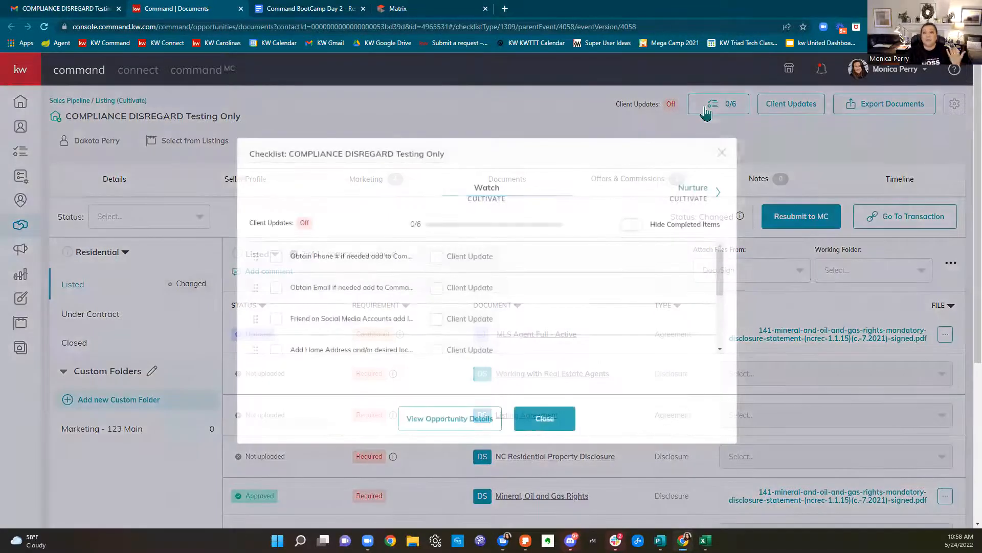
click(721, 153)
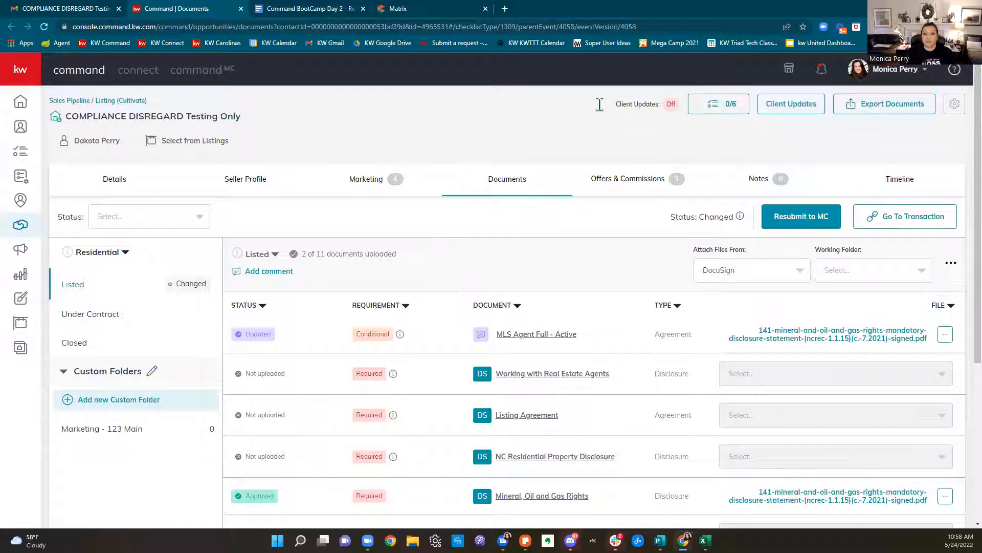
click(20, 225)
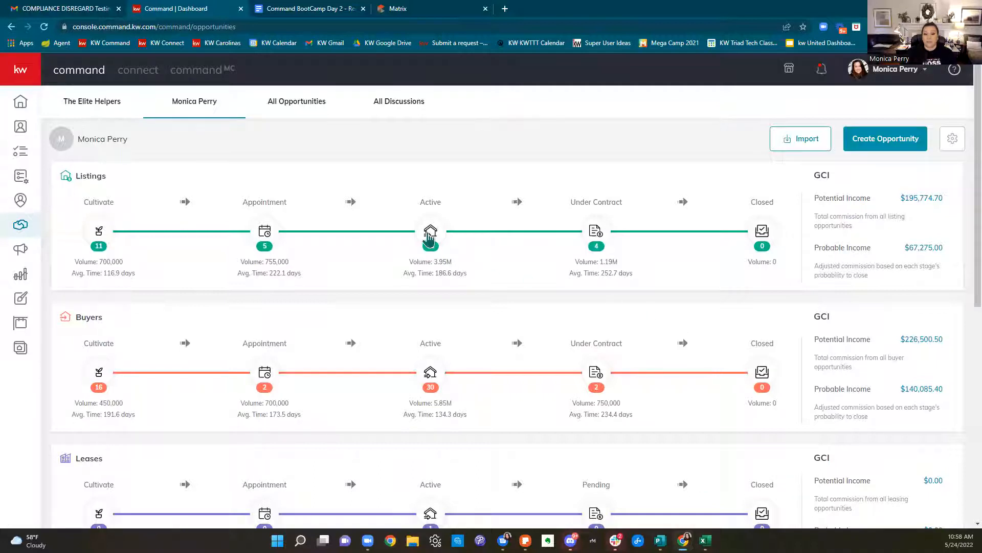
Open the Listings: Active board and its Edit Stages page
click(429, 236)
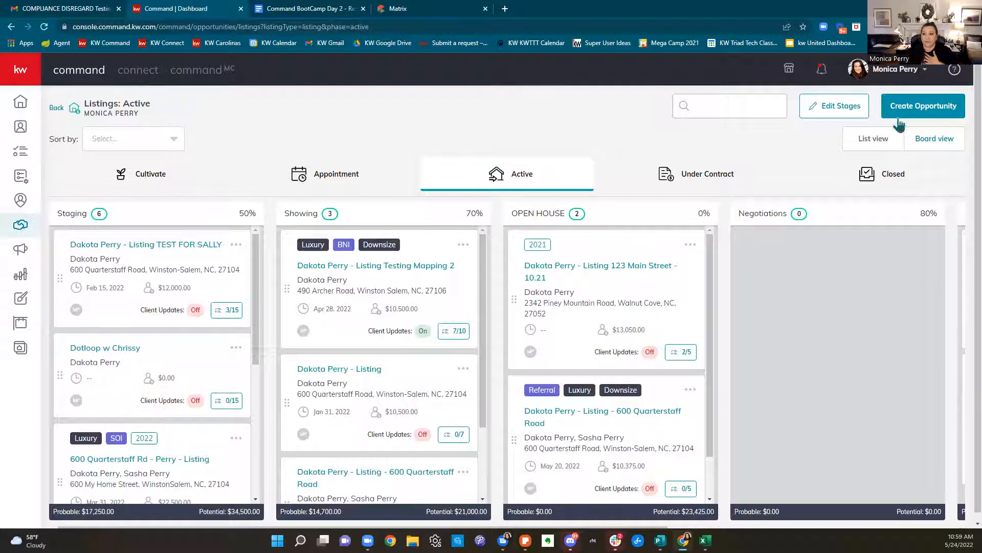
click(848, 114)
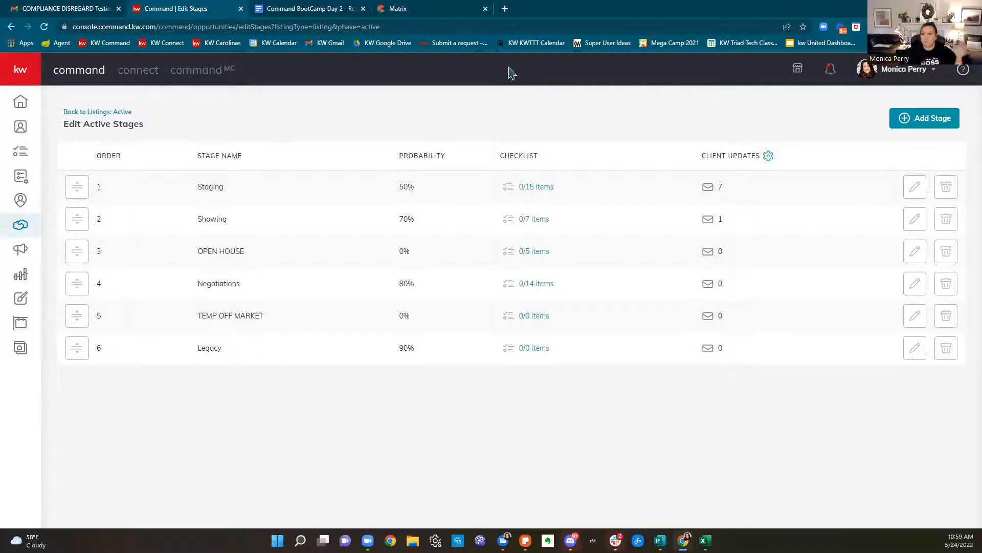
Delete the Legacy stage from active listings and open Staging's 0/15 checklist items
click(915, 117)
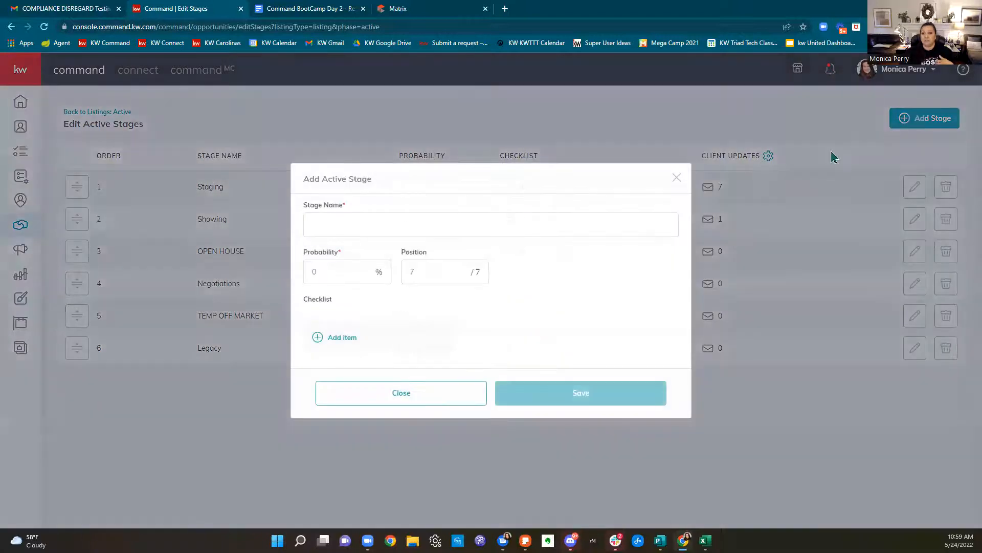
click(450, 395)
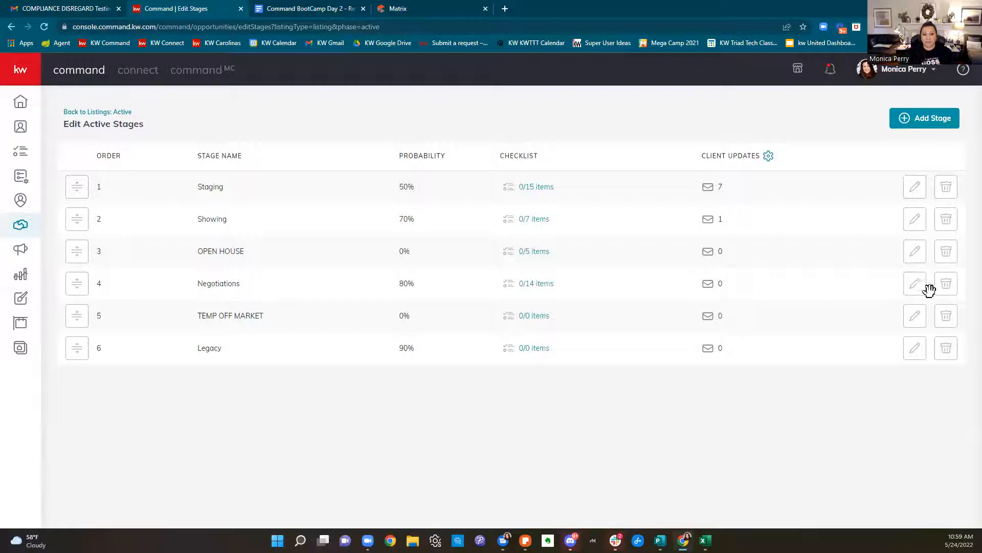
click(950, 354)
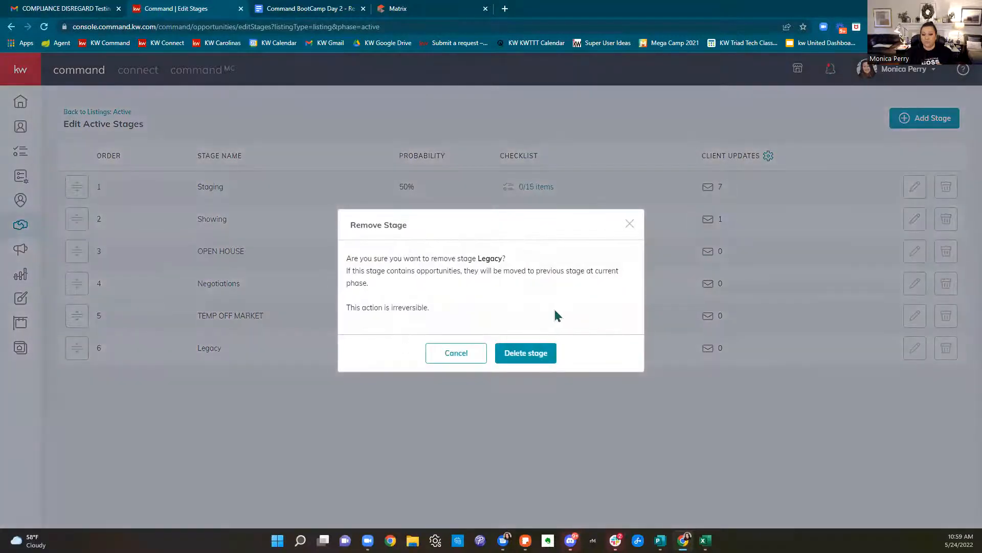
click(539, 352)
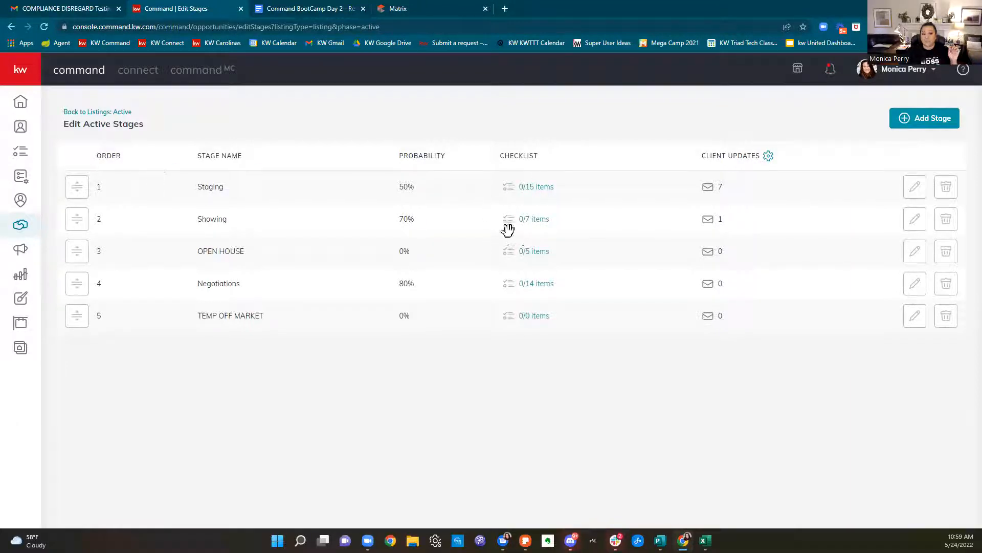
click(550, 188)
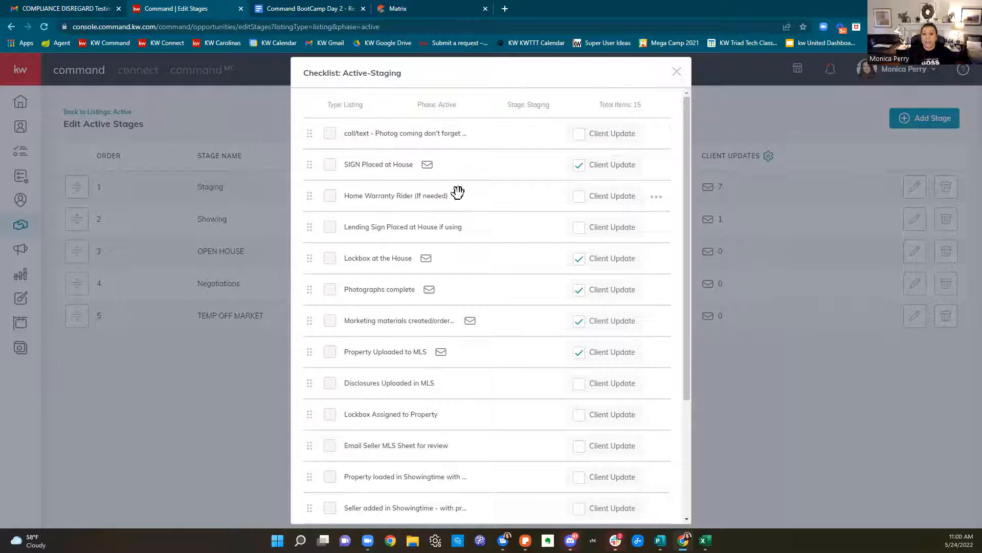
scroll(464, 202, down, 3)
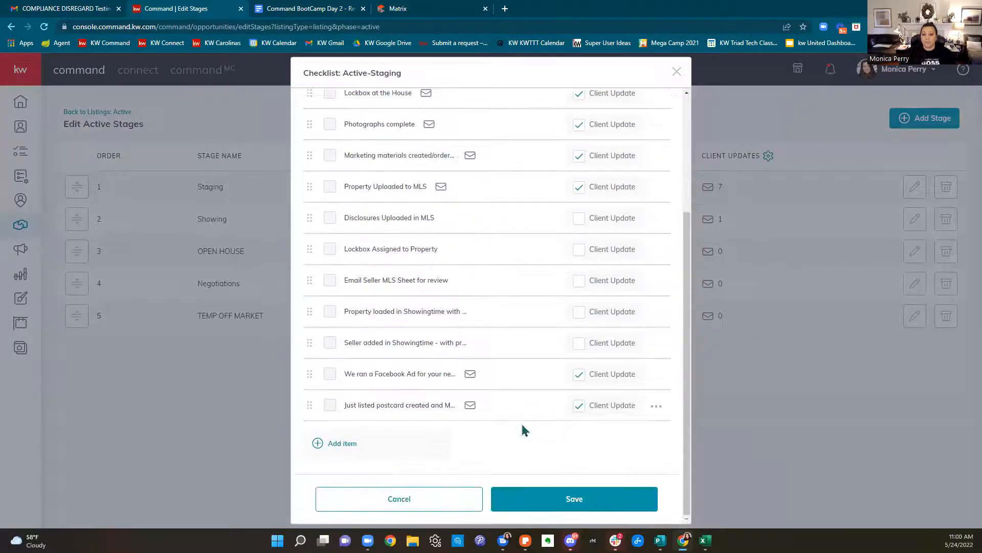
scroll(521, 424, up, 5)
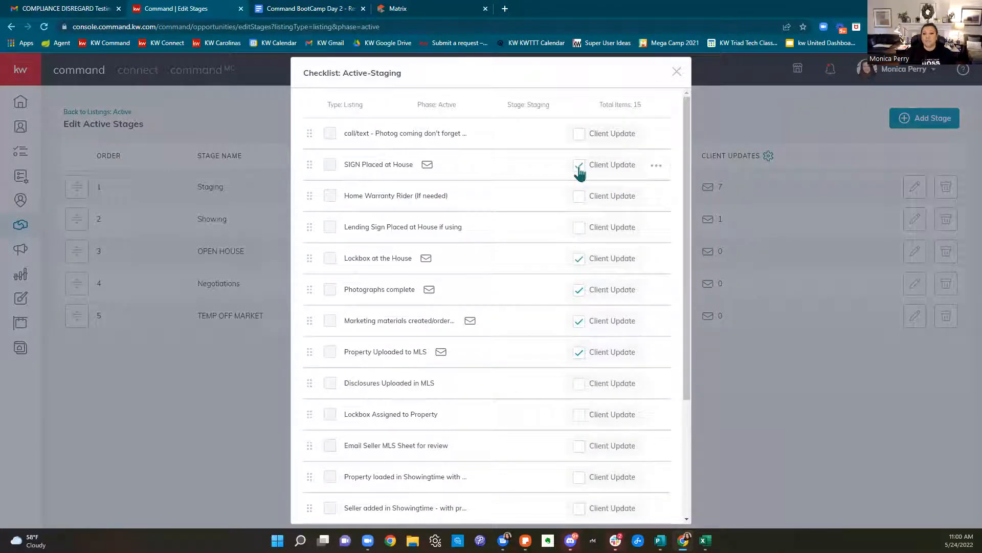
click(579, 291)
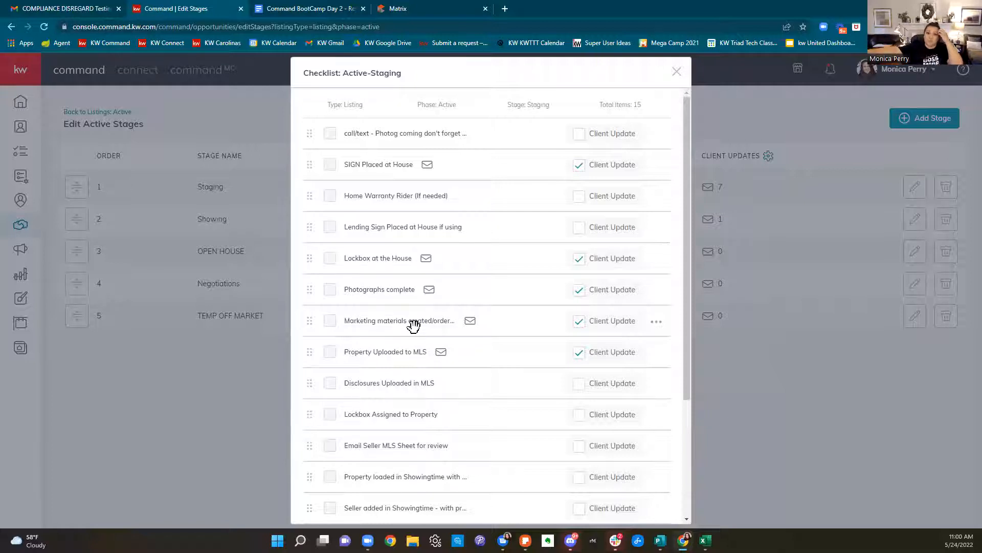
In the client test account's Gmail, find and read the property task-summary update email
click(81, 9)
scroll(76, 205, up, 3)
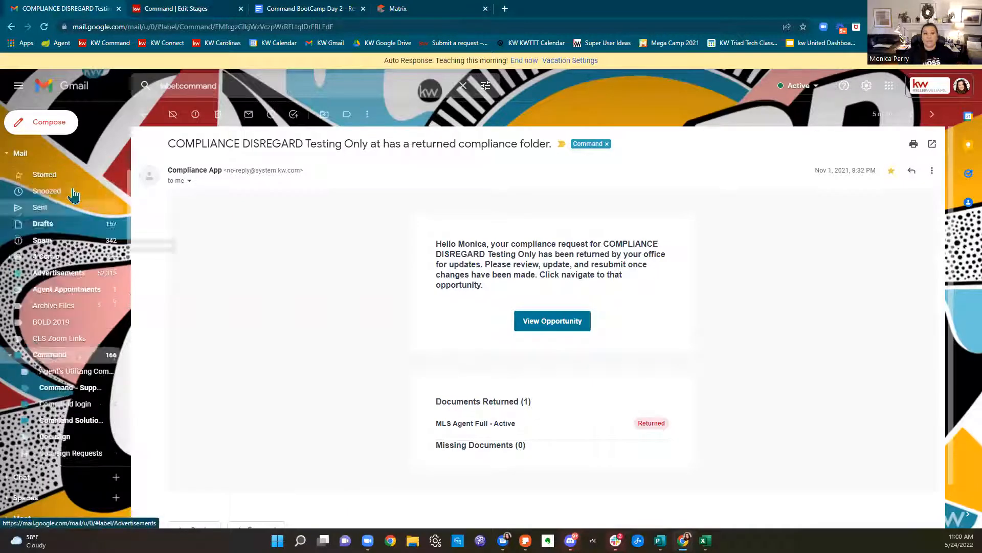
click(962, 86)
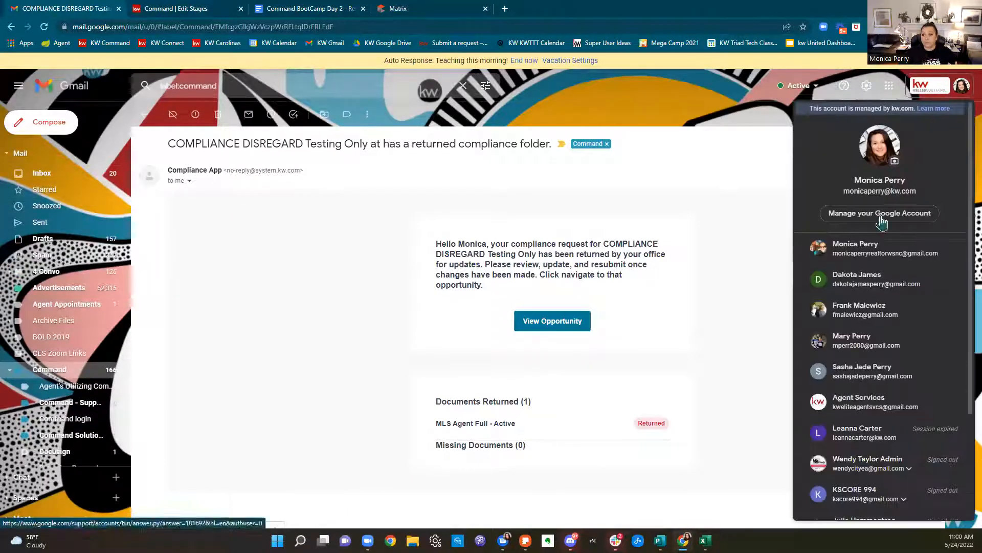
click(862, 288)
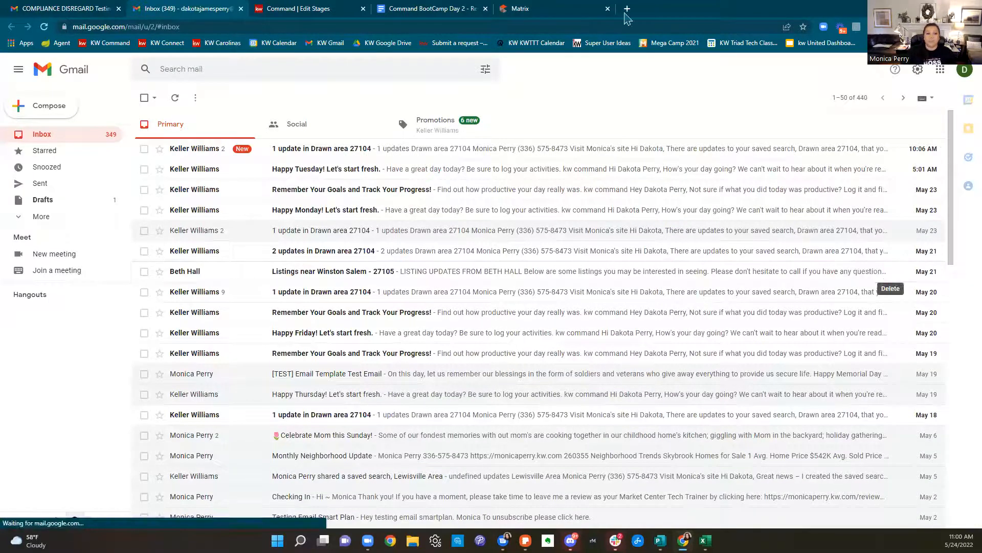
click(312, 67)
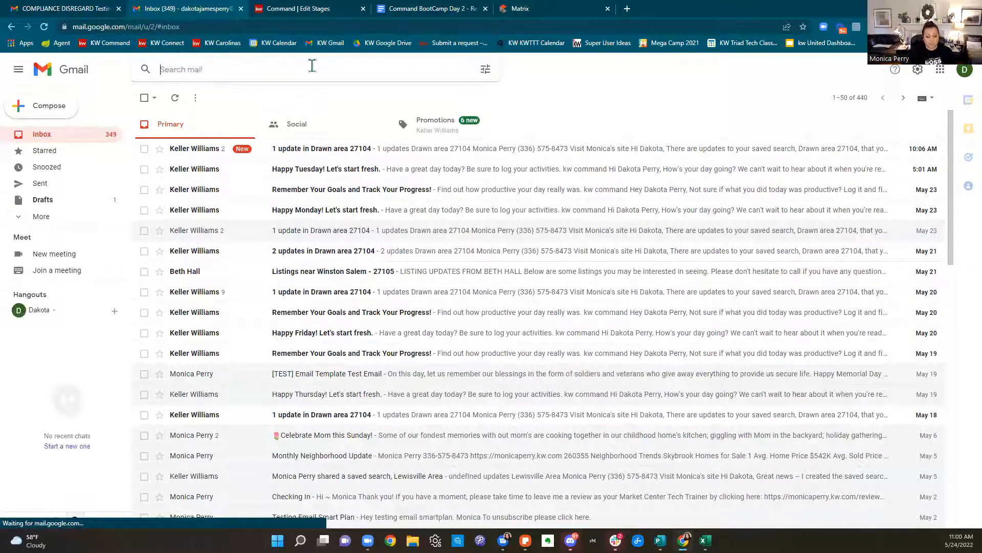
text(we're)
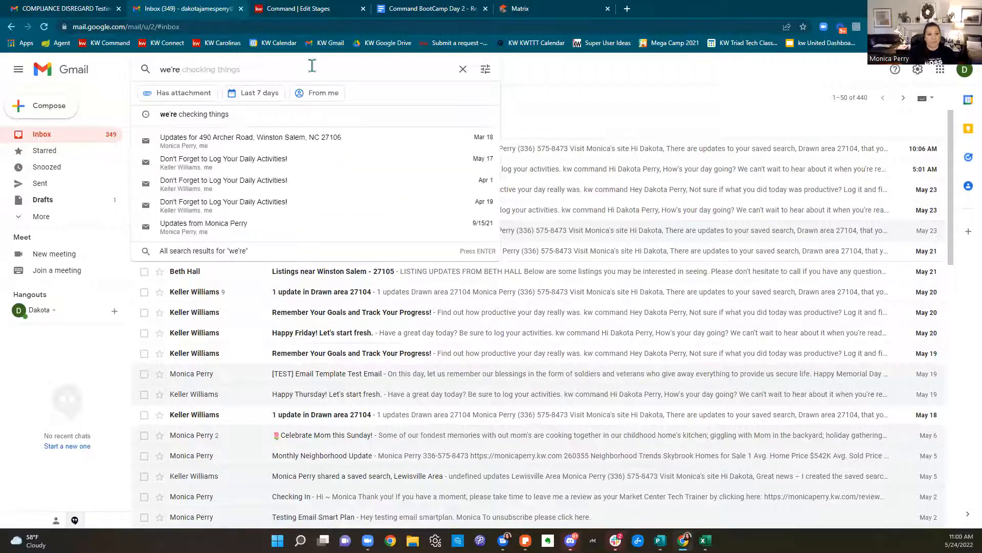
click(259, 138)
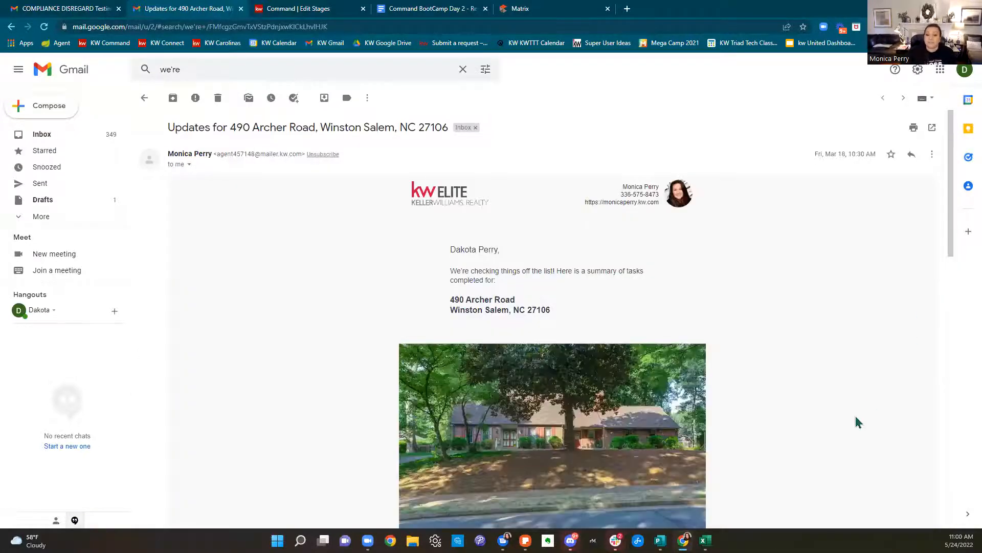
scroll(856, 417, down, 2)
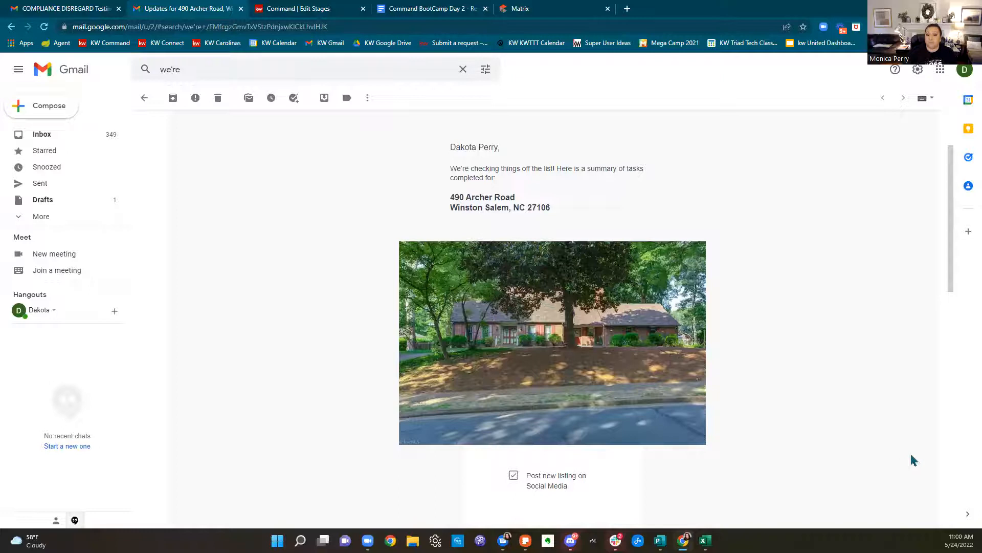
scroll(912, 460, down, 2)
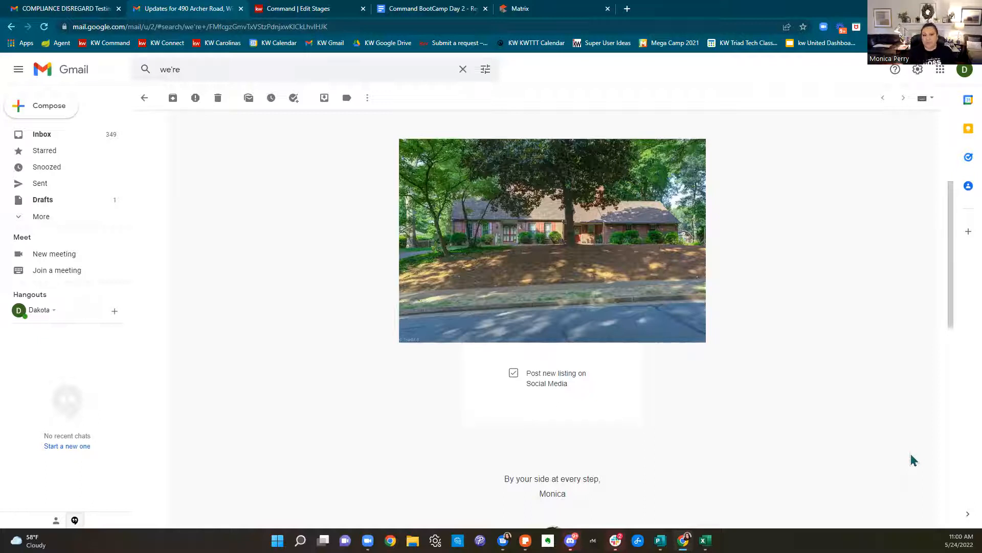
scroll(914, 460, down, 10)
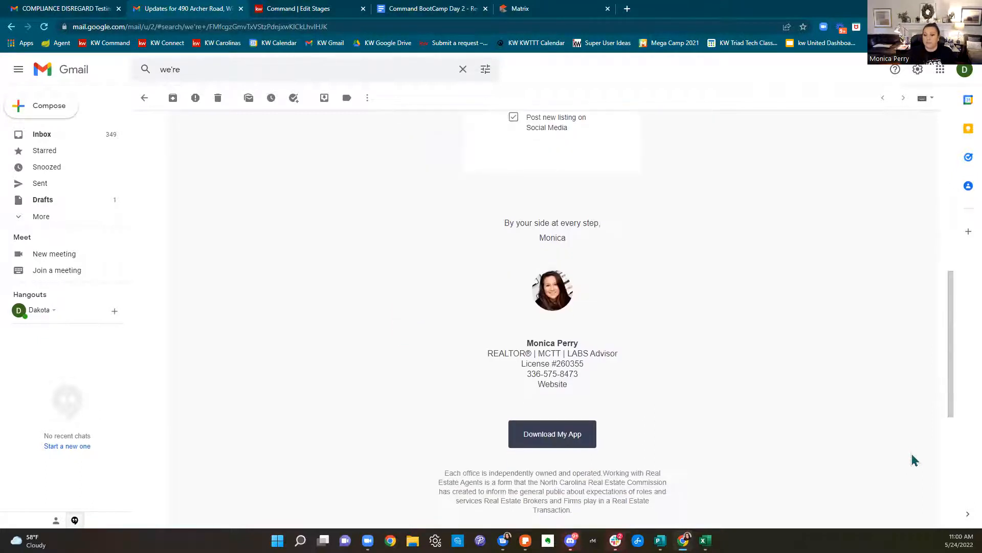
scroll(914, 460, up, 10)
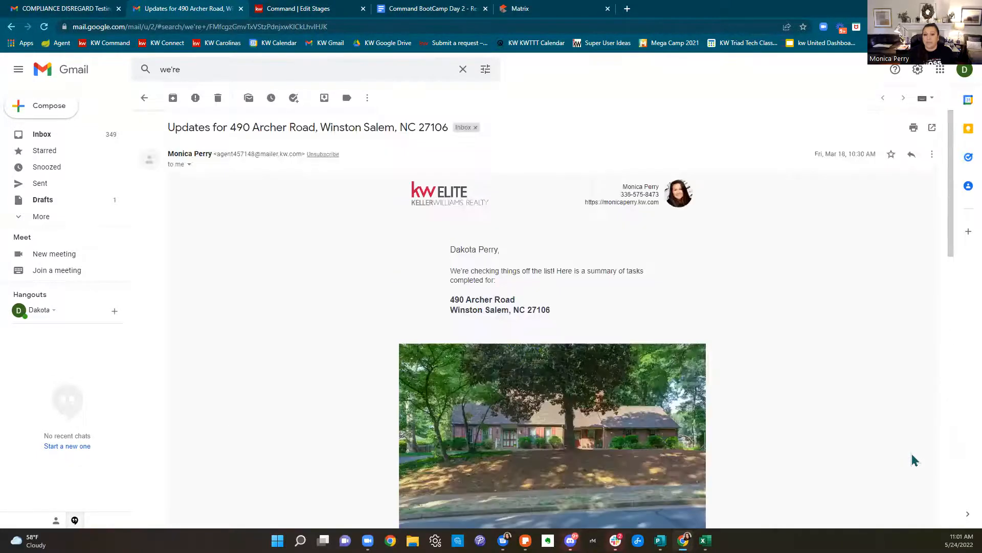
Close the Staging checklist in KW Command and open a blank browser tab
click(291, 11)
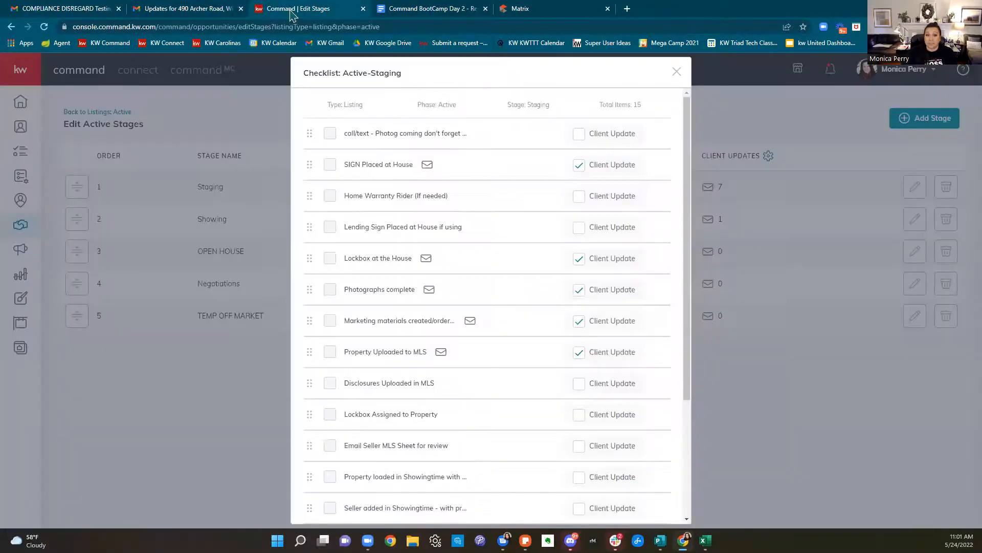
click(676, 72)
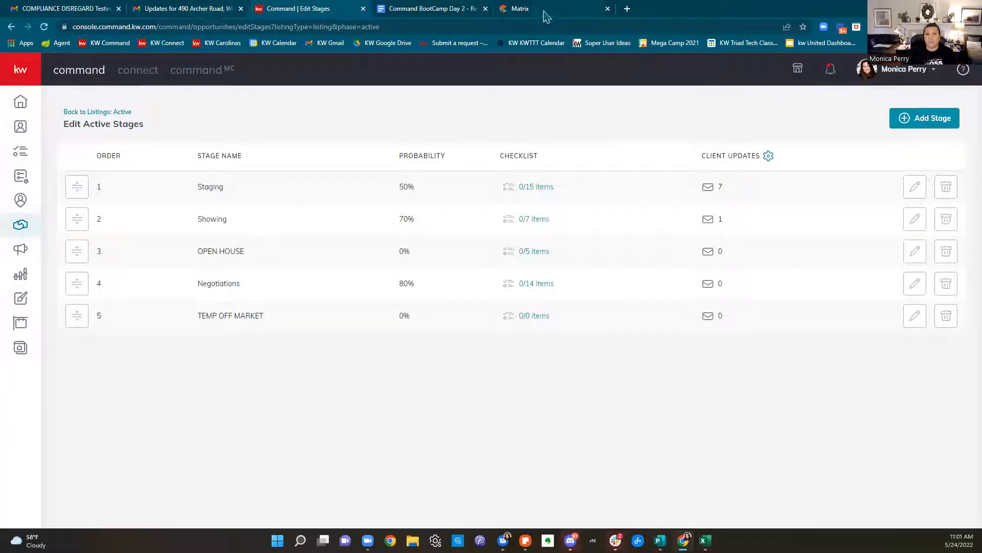
click(628, 9)
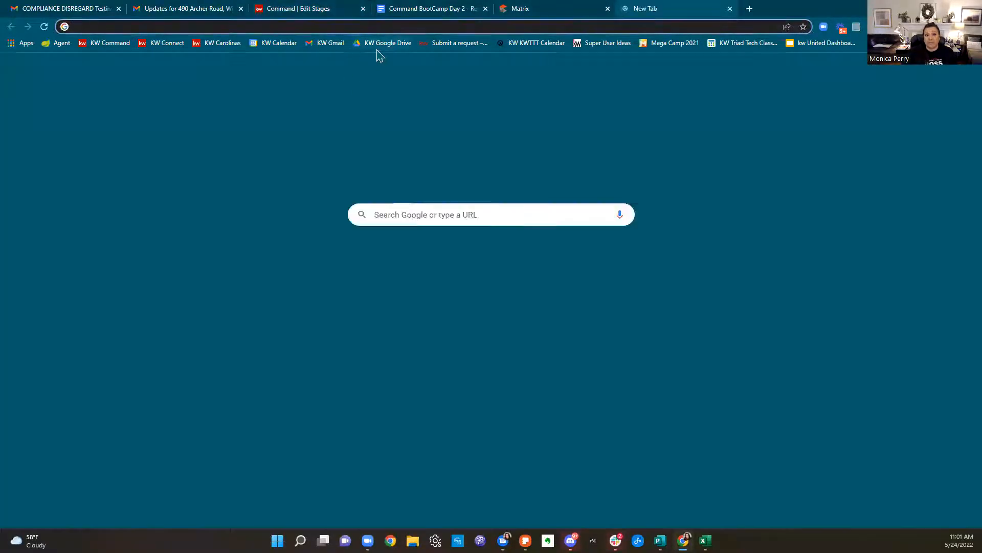
Open Google Drive and search it for 'buyer checklist'
click(379, 46)
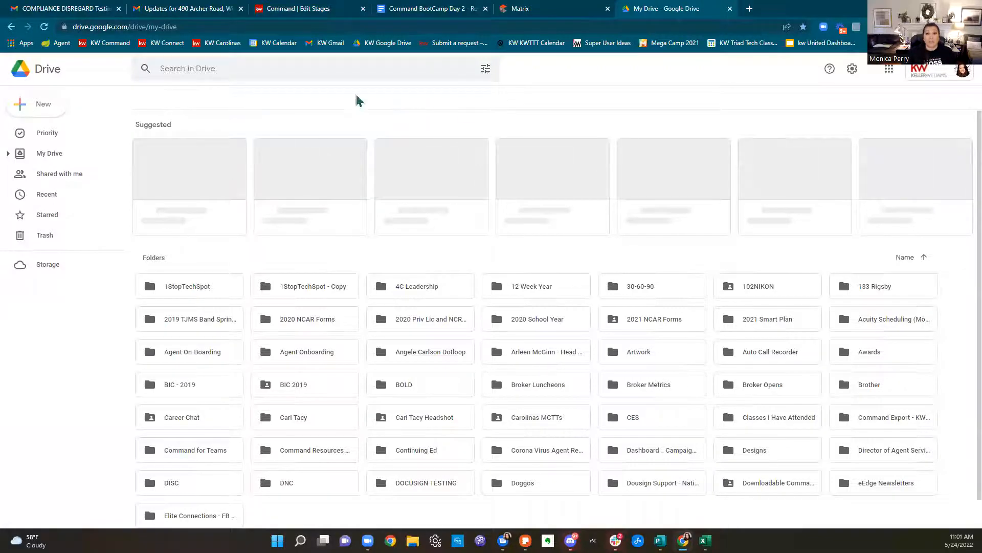
click(283, 70)
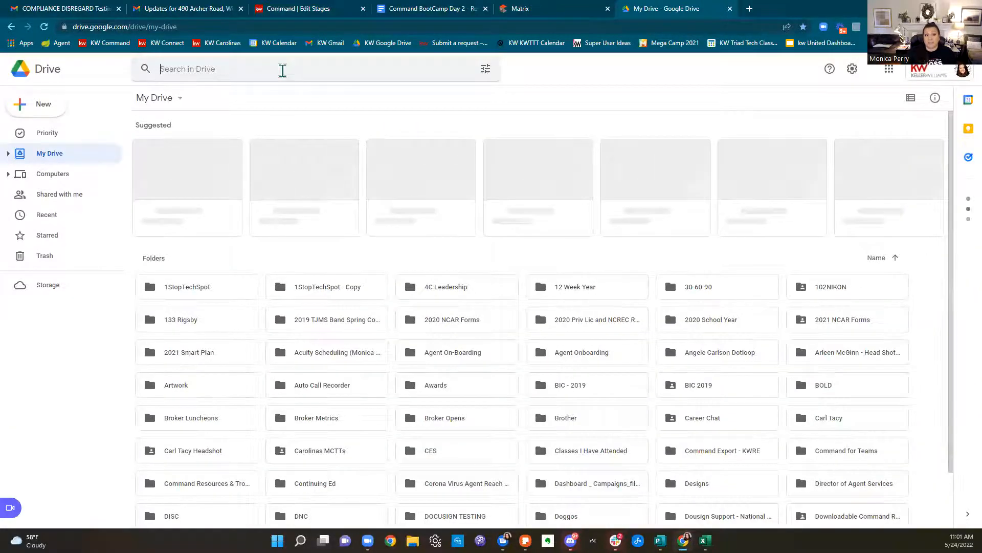
text(bu)
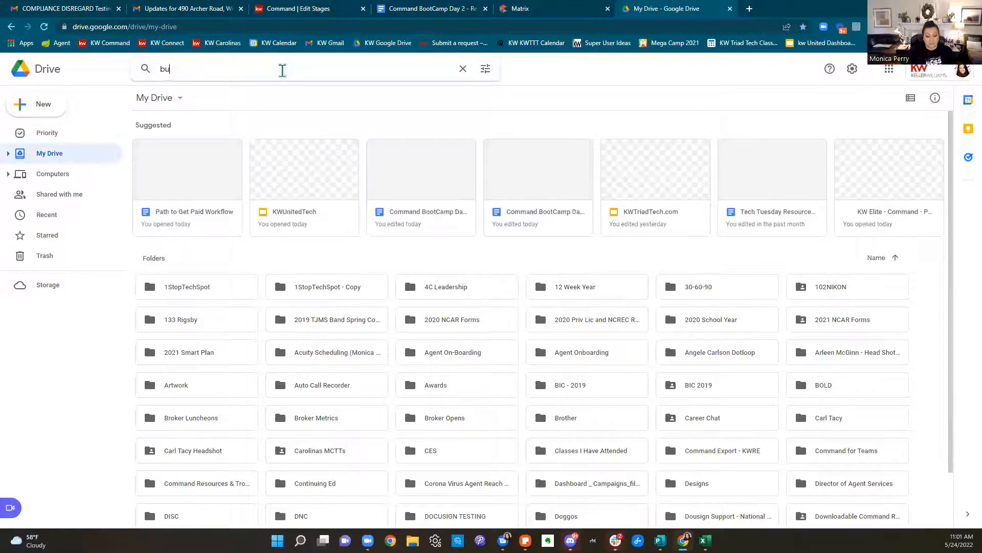
text(yer checklist)
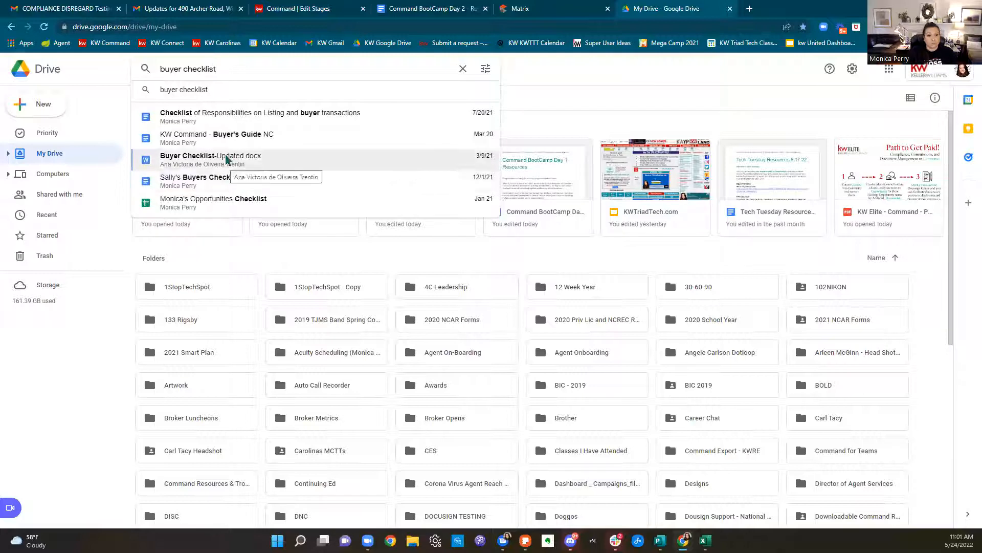
Open the Opportunities Checklist spreadsheet and copy its shareable link
click(231, 199)
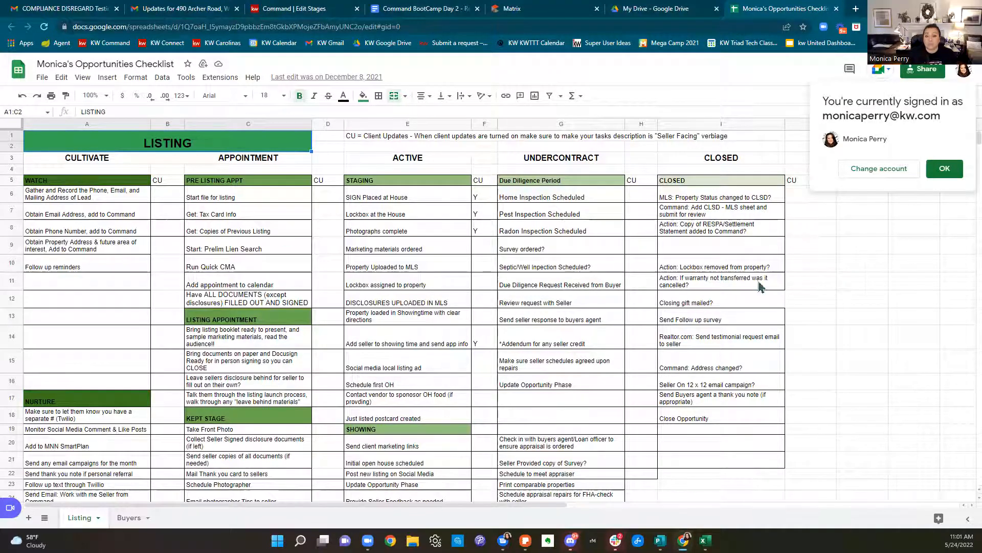
click(927, 68)
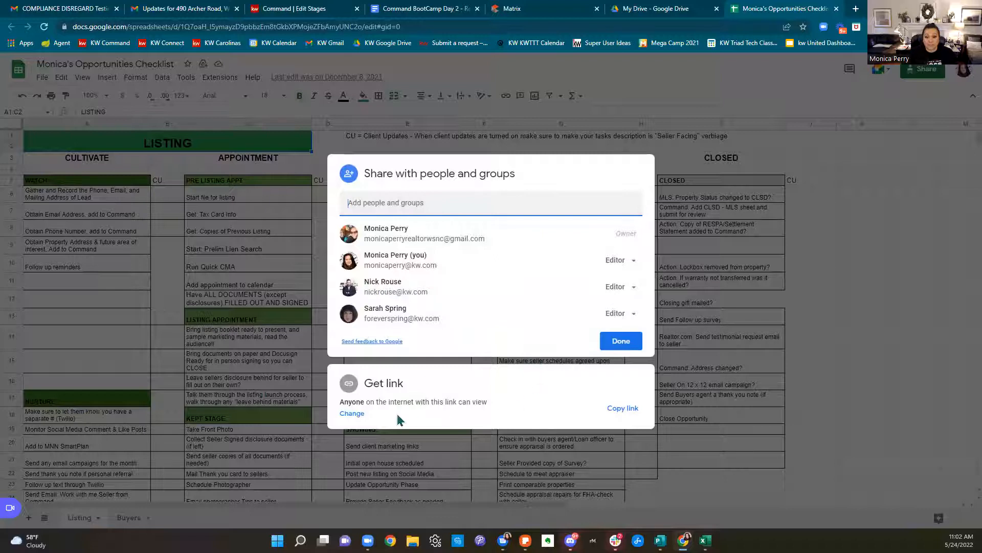
click(624, 412)
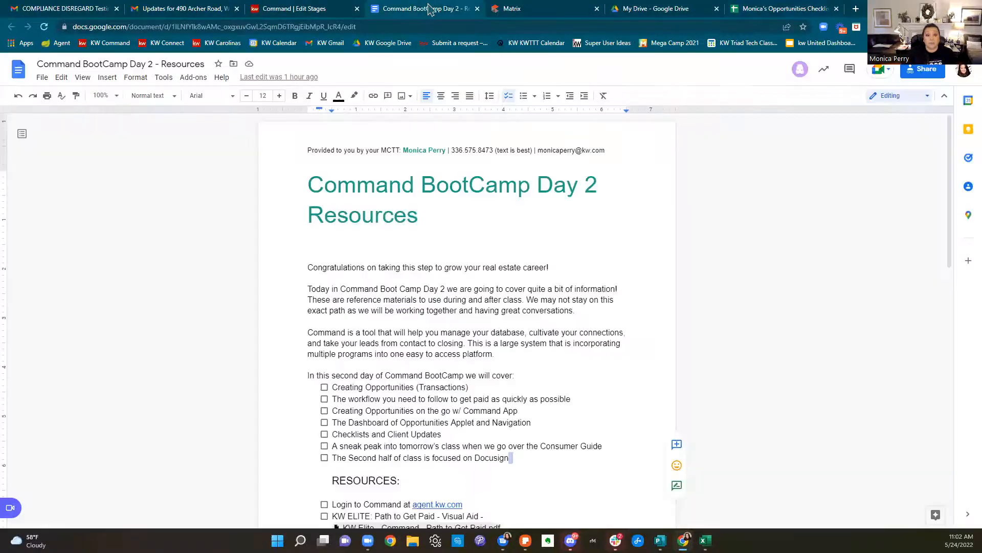
click(428, 8)
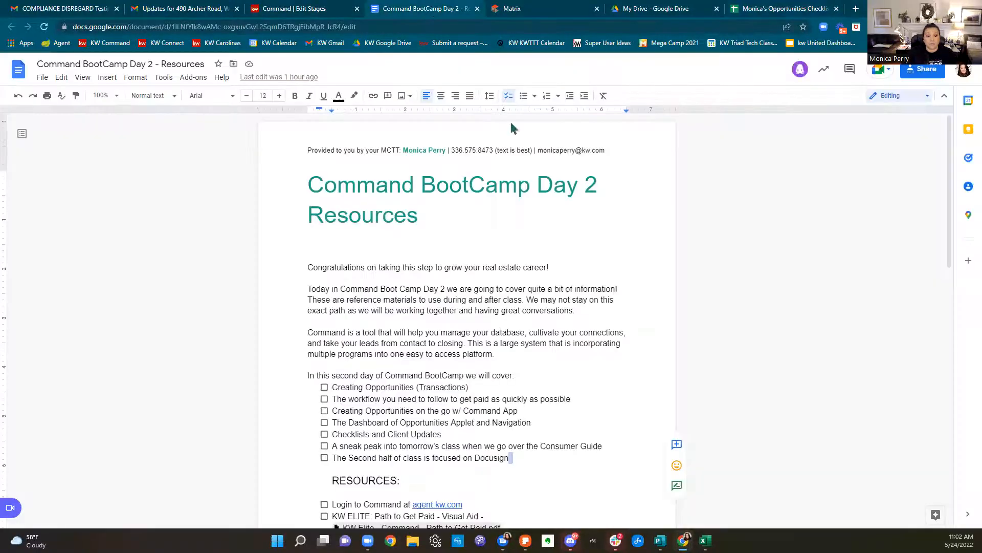
Add an opportunity checklist item under Resources, linking the spreadsheet as a file chip
scroll(520, 245, down, 6)
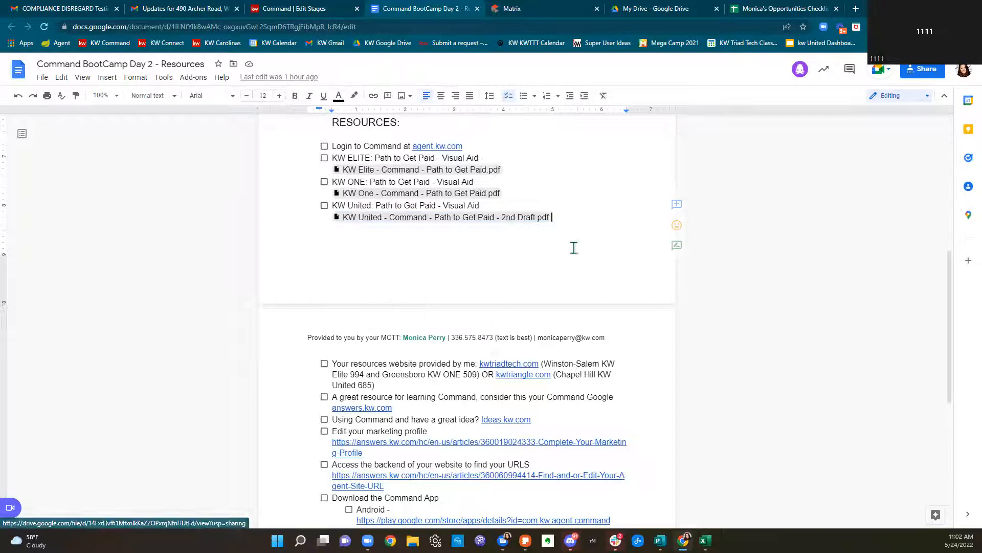
key(Return)
text(Monica's)
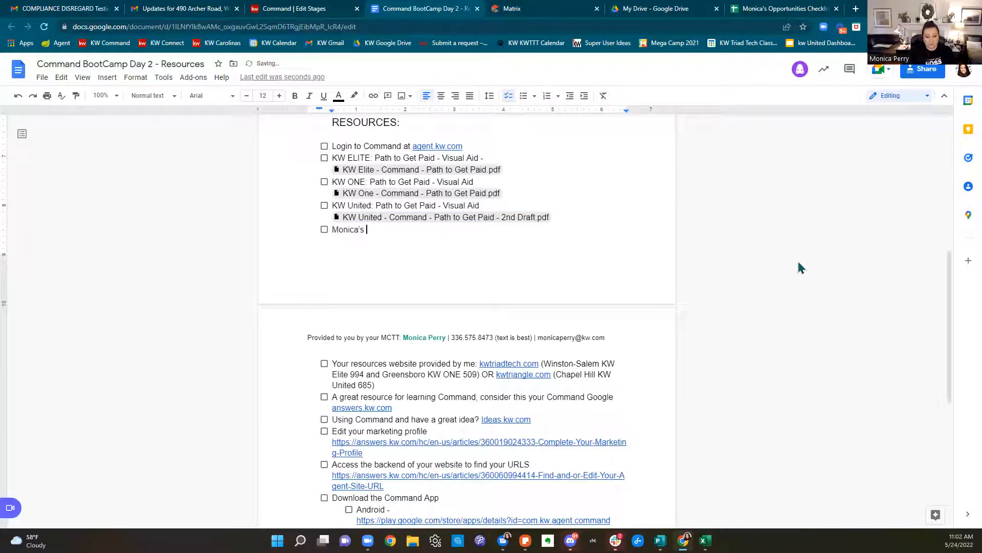
text( Opportunity Checklists)
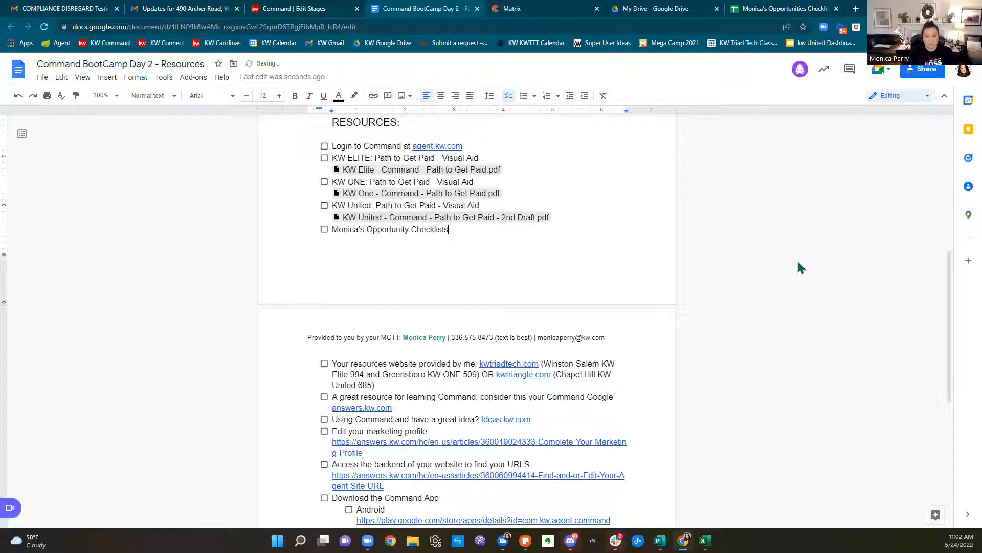
key(ctrl+v)
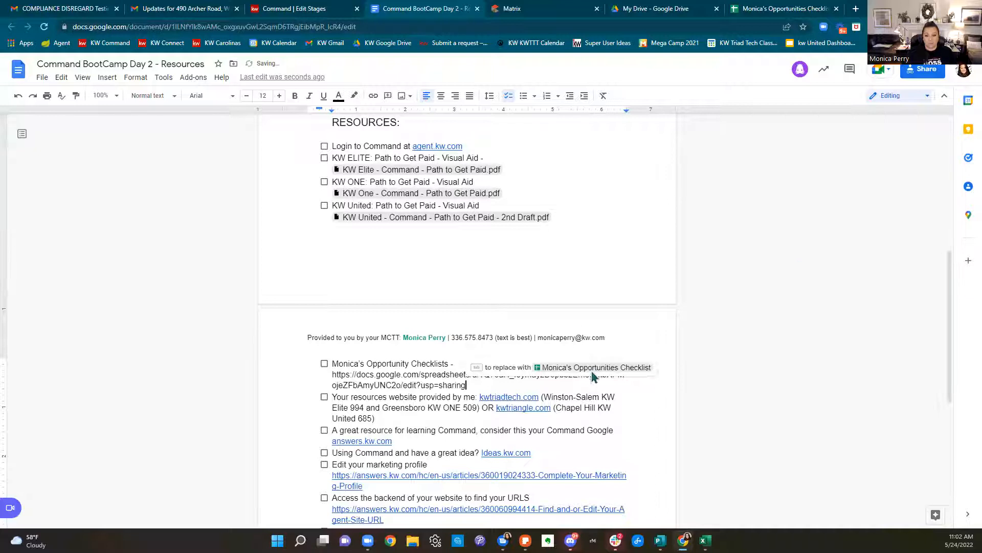
key(Tab)
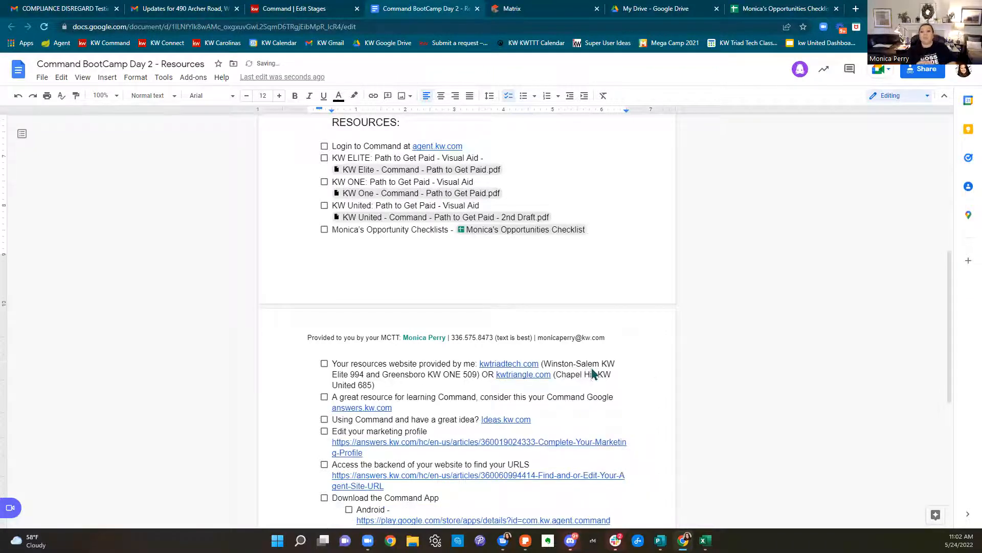
click(778, 8)
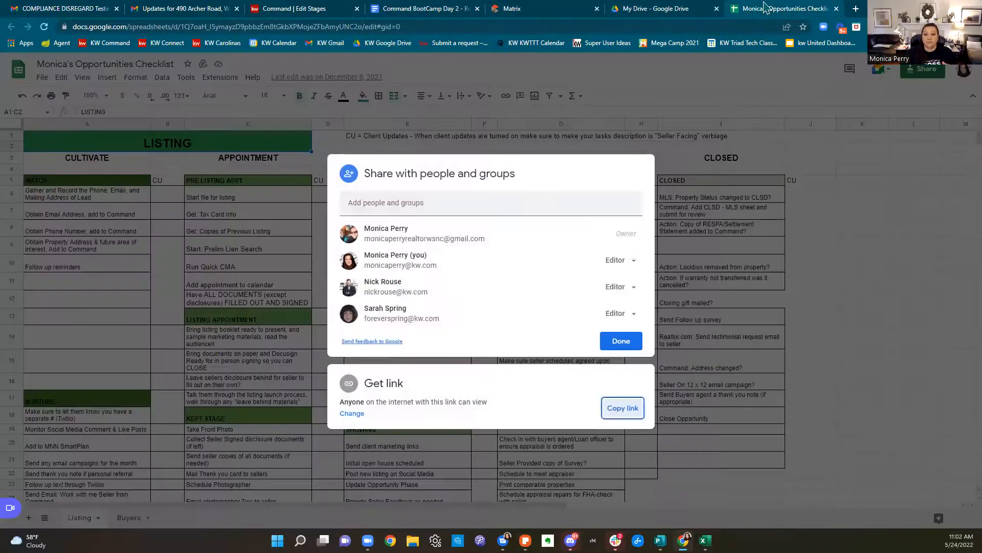
Close the sharing dialog and snap Sheets left with Google Drive on the right
click(865, 196)
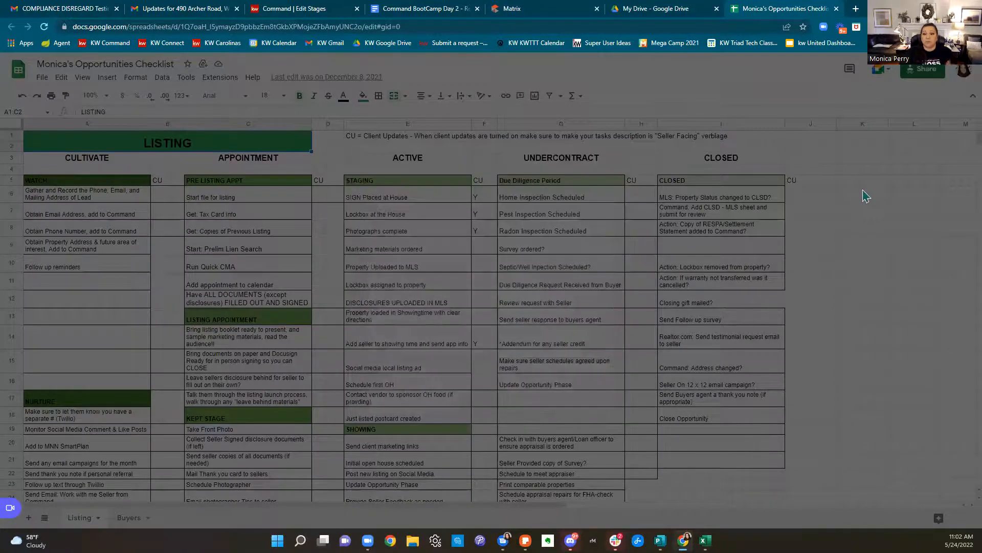
scroll(857, 245, down, 3)
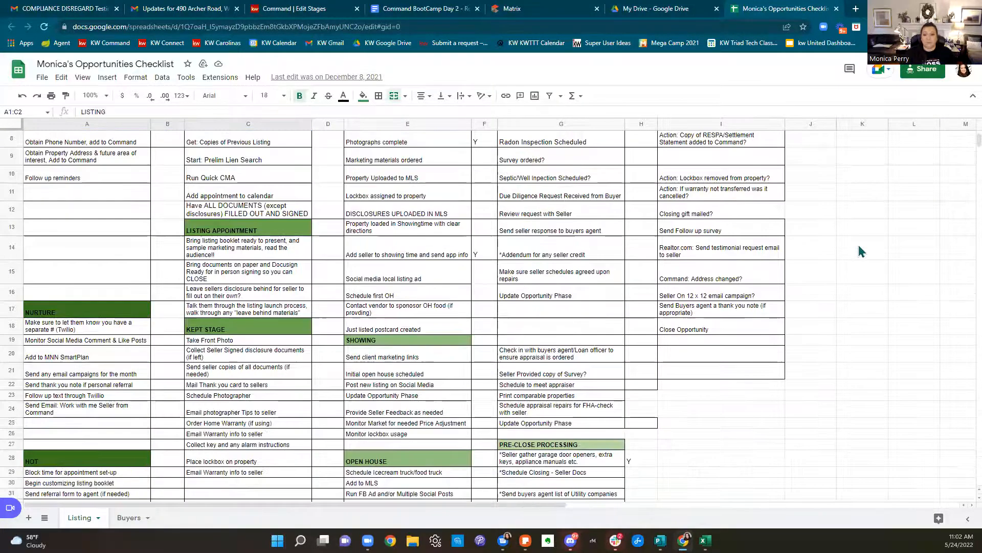
scroll(852, 244, up, 2)
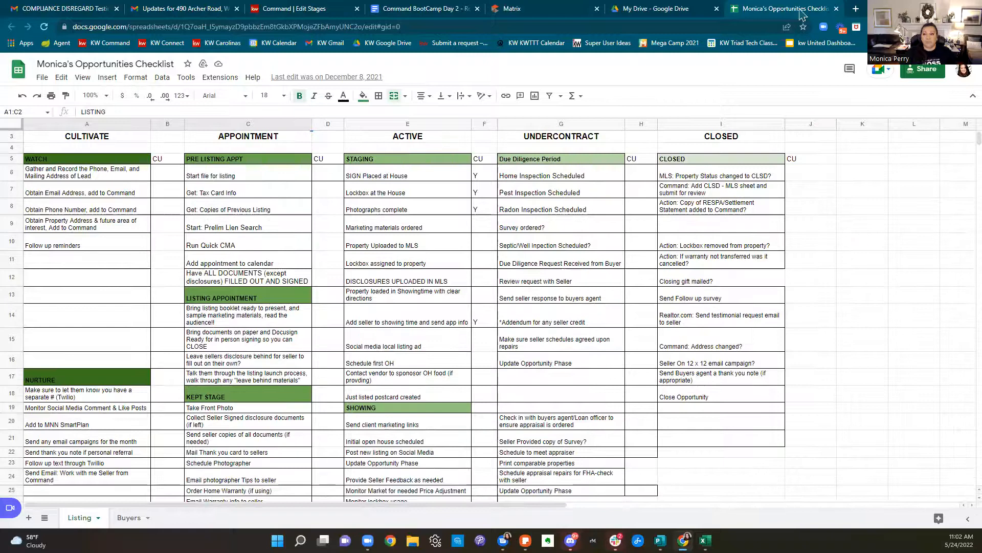
key(super+Left)
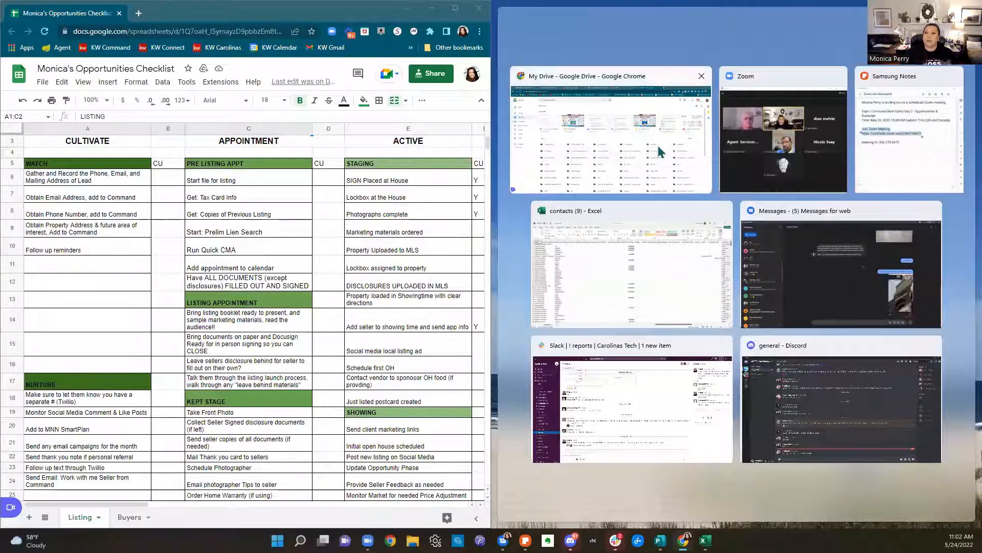
click(660, 152)
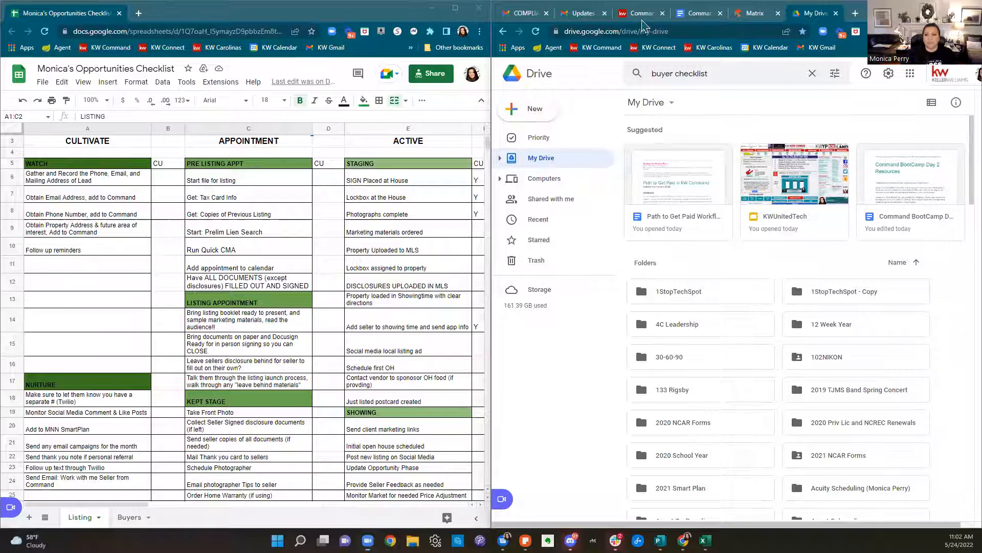
Show Command's Edit Stages in the right window and open Staging's 0/15 checklist
click(643, 15)
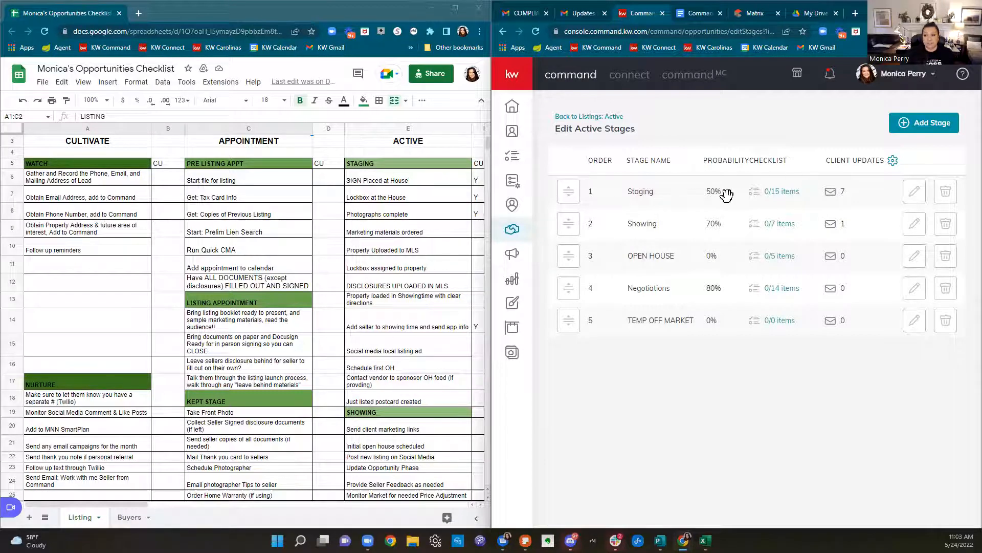
click(769, 197)
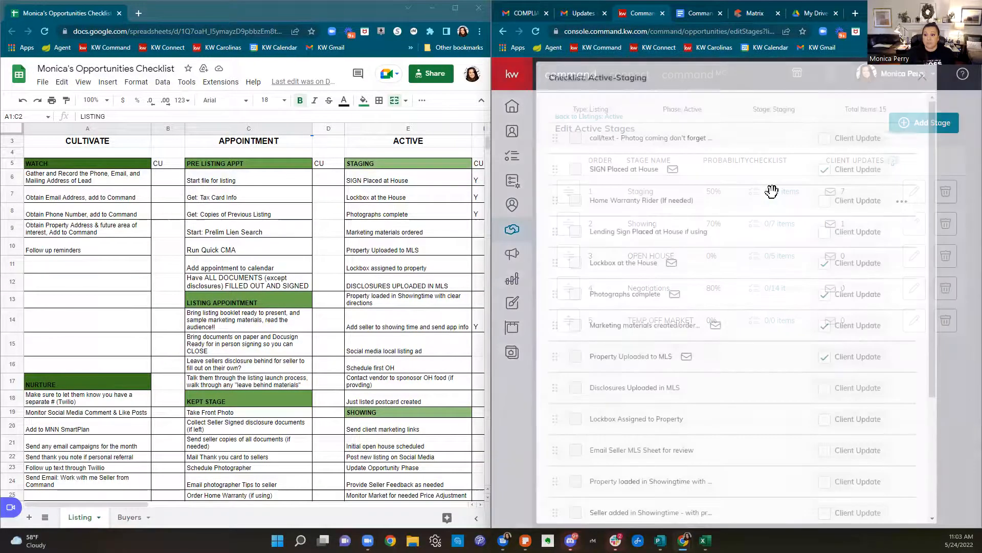
scroll(786, 203, down, 4)
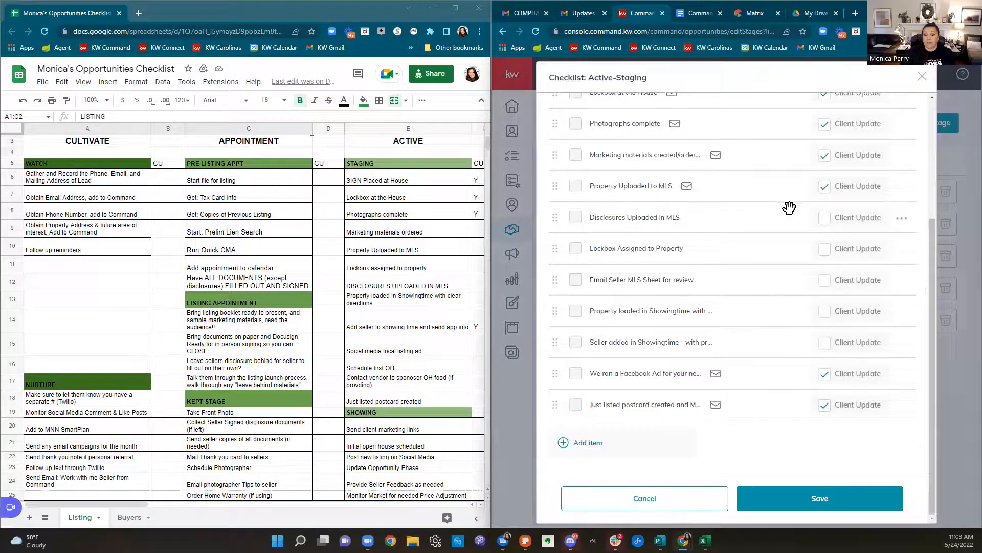
Copy cell E17 into a new Staging item 'Contact vendor to sponsor OH food', save, and close
click(589, 441)
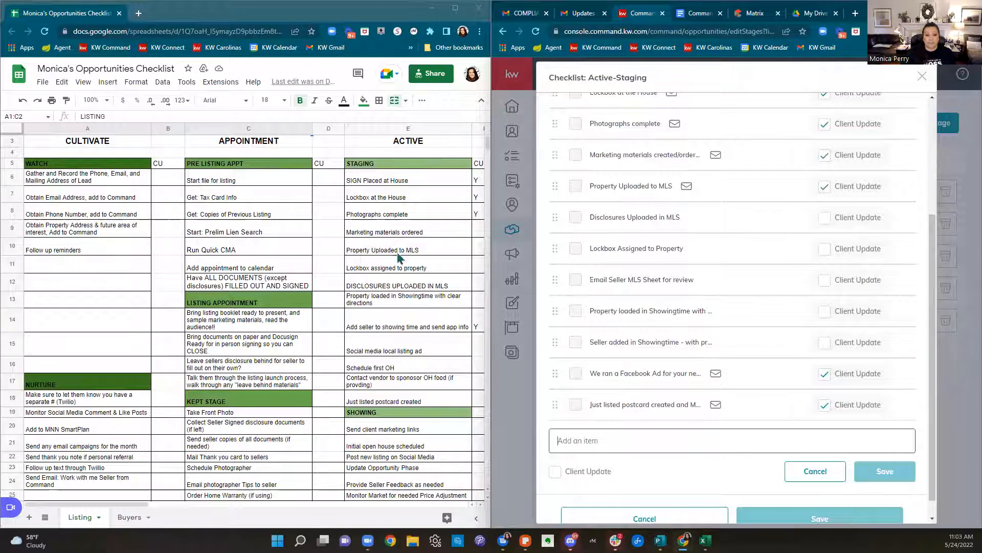
click(386, 387)
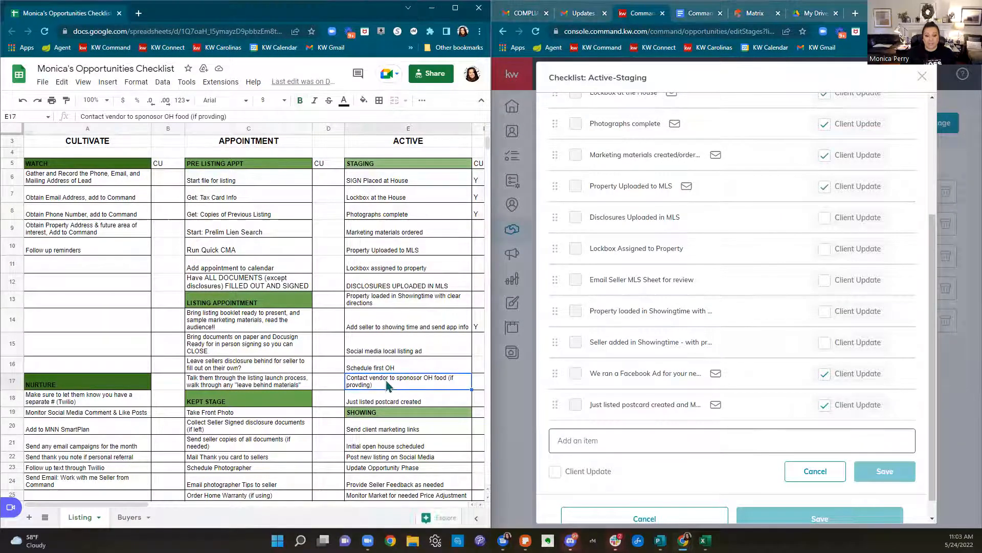
right_click(386, 387)
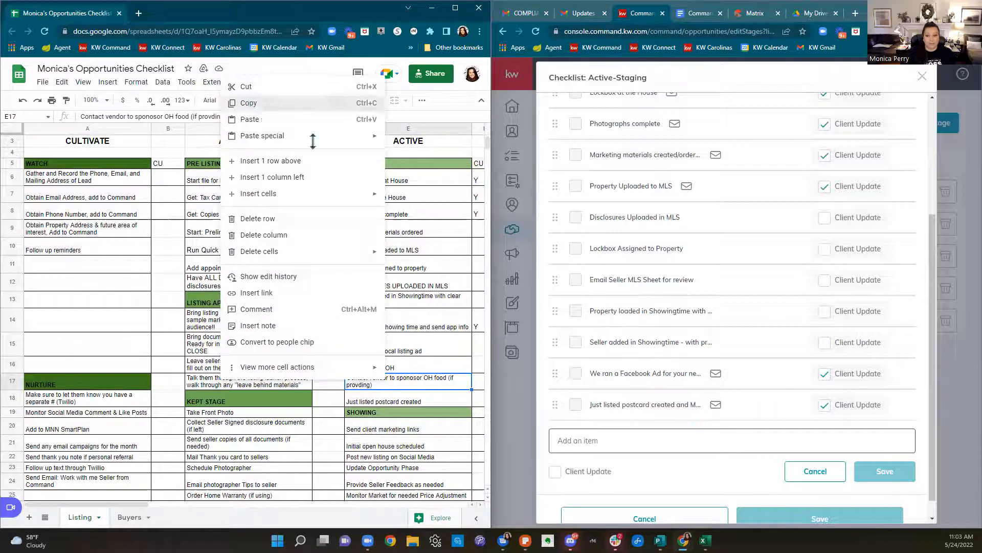
click(307, 103)
right_click(660, 449)
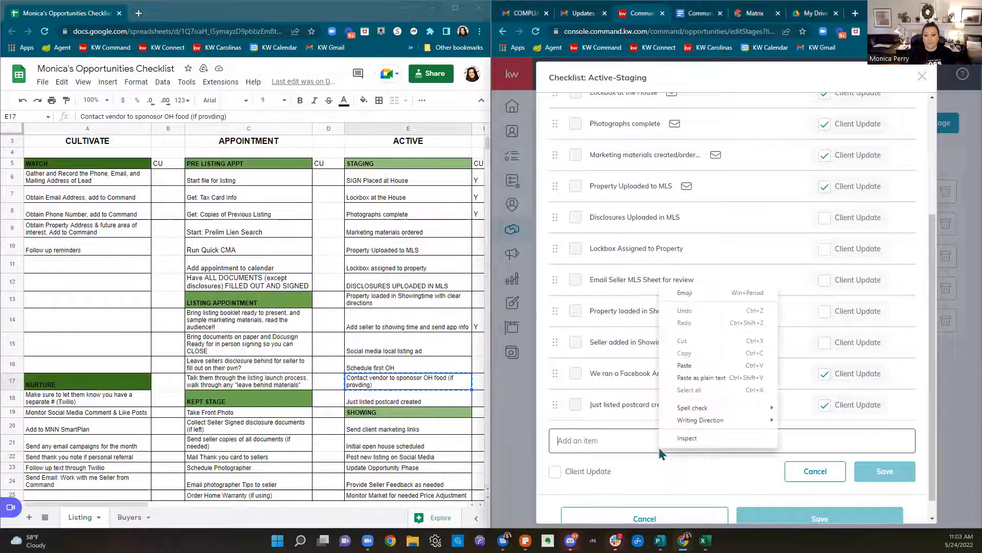
click(701, 366)
click(898, 481)
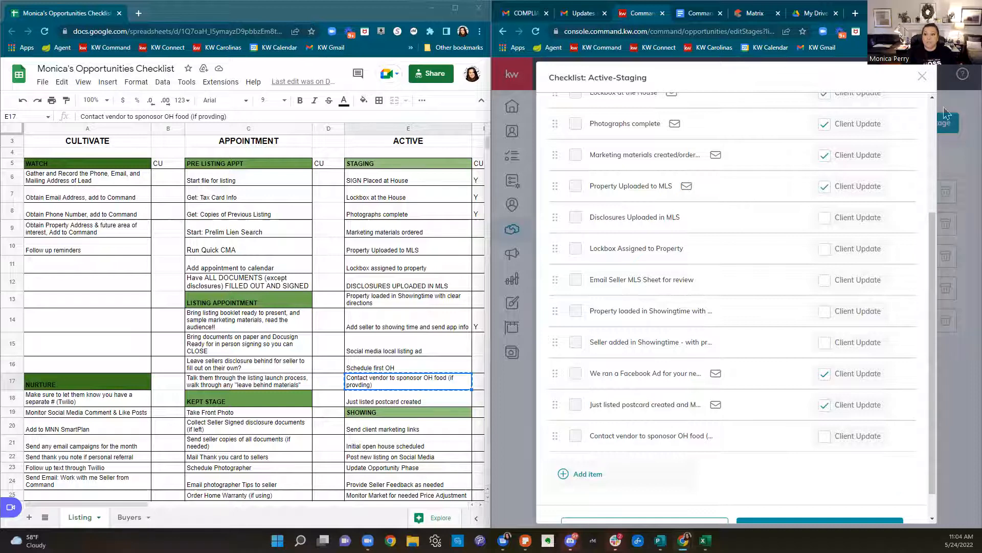
click(922, 76)
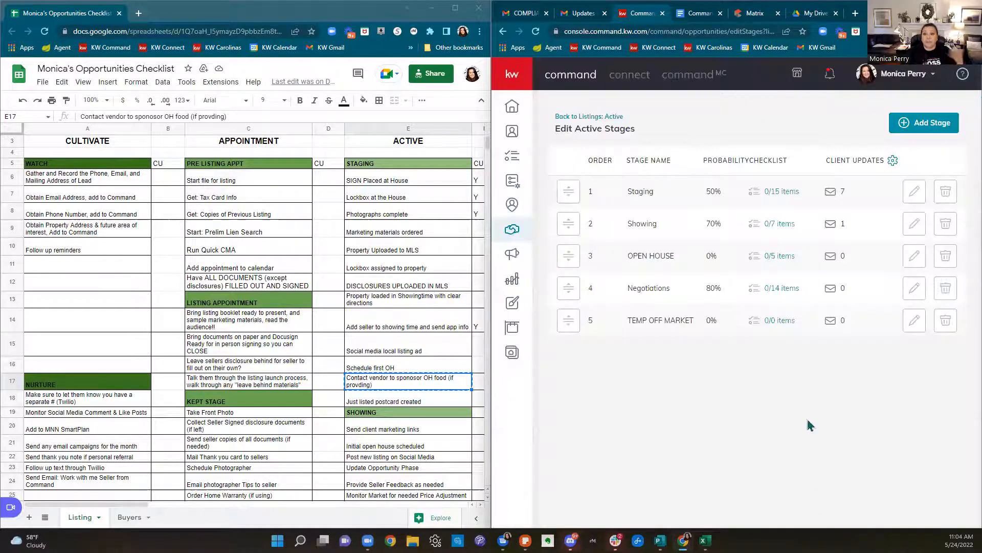
Maximize Command, show the Active listings board, and open the first Staging listing's checklist
click(947, 7)
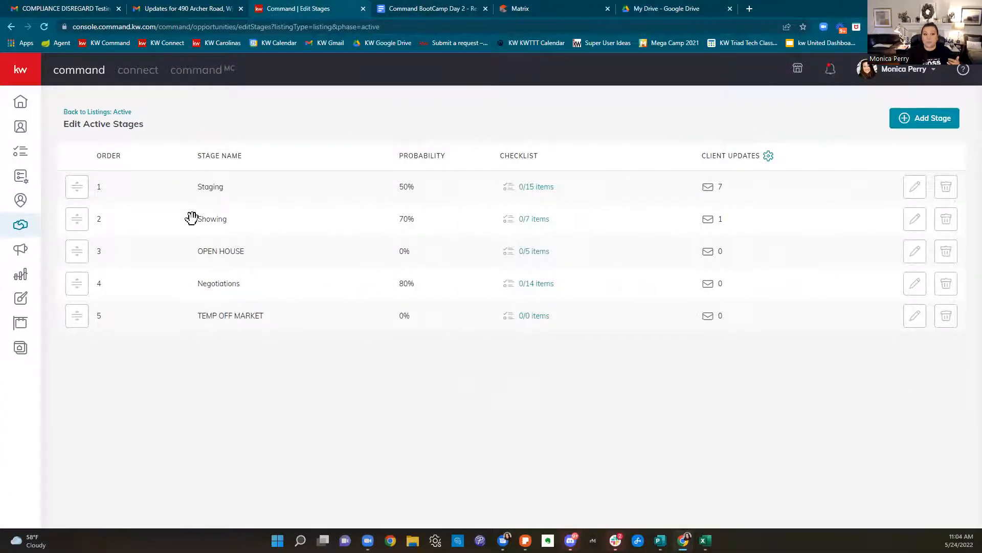
click(20, 224)
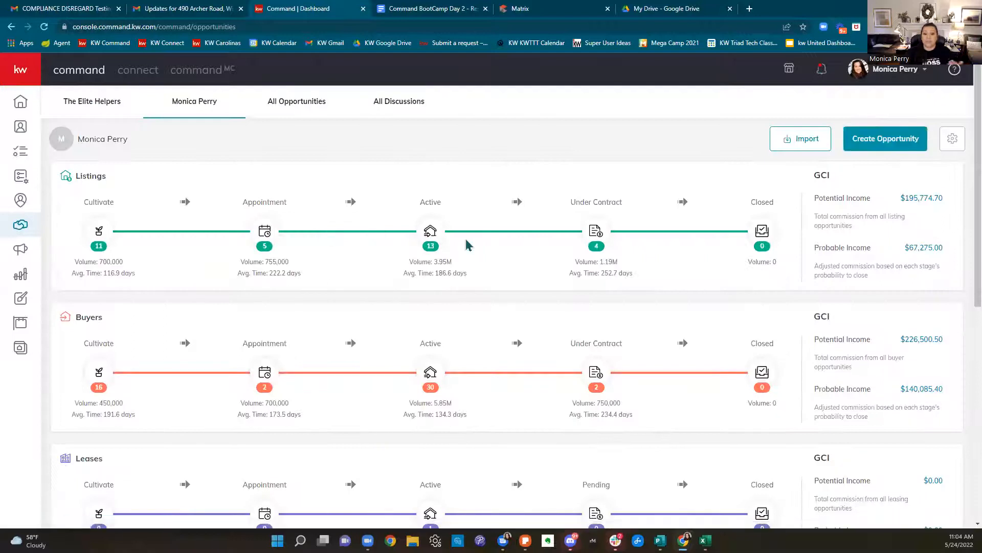
click(429, 236)
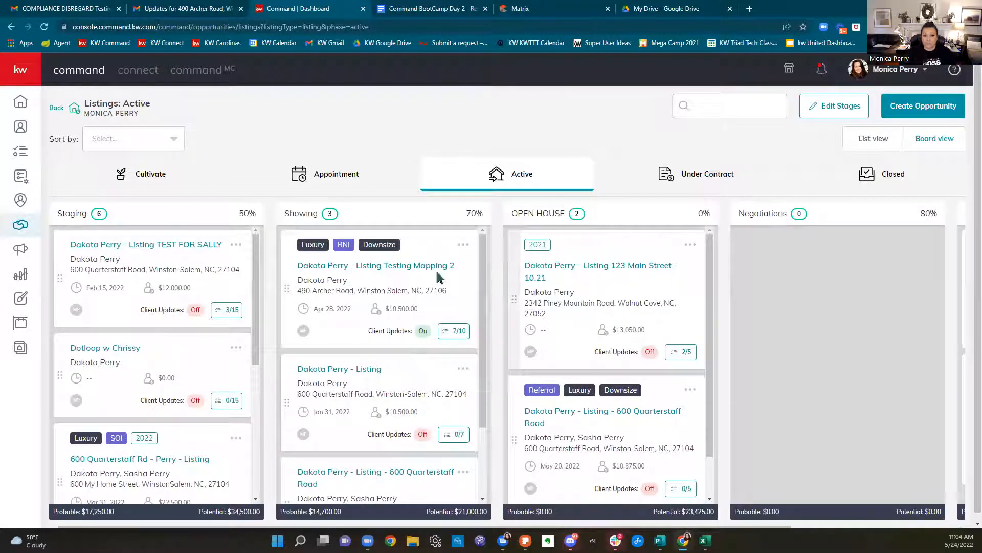
click(231, 317)
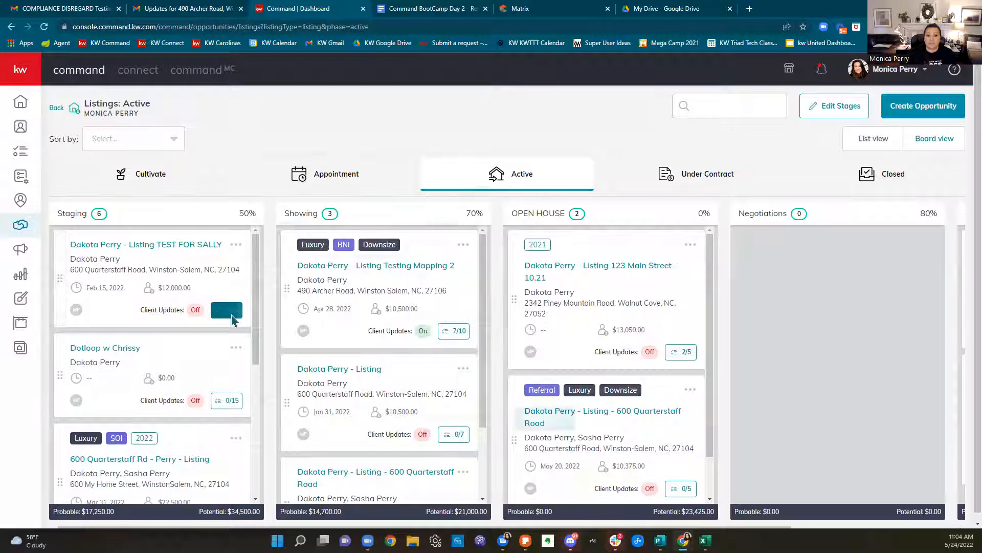
Set Lockbox at the House due May 24 at 4:00 PM, then close the checklist
scroll(673, 291, down, 2)
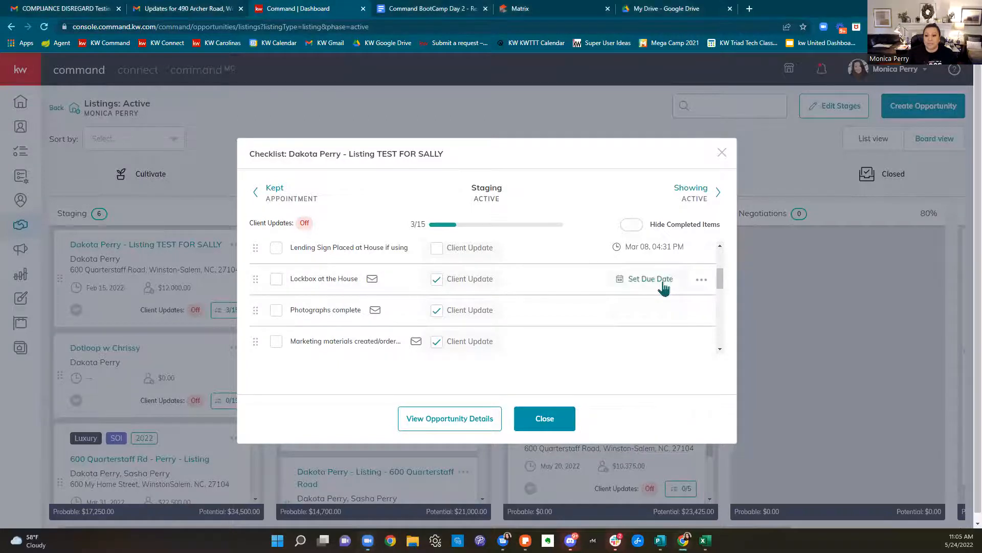
click(646, 279)
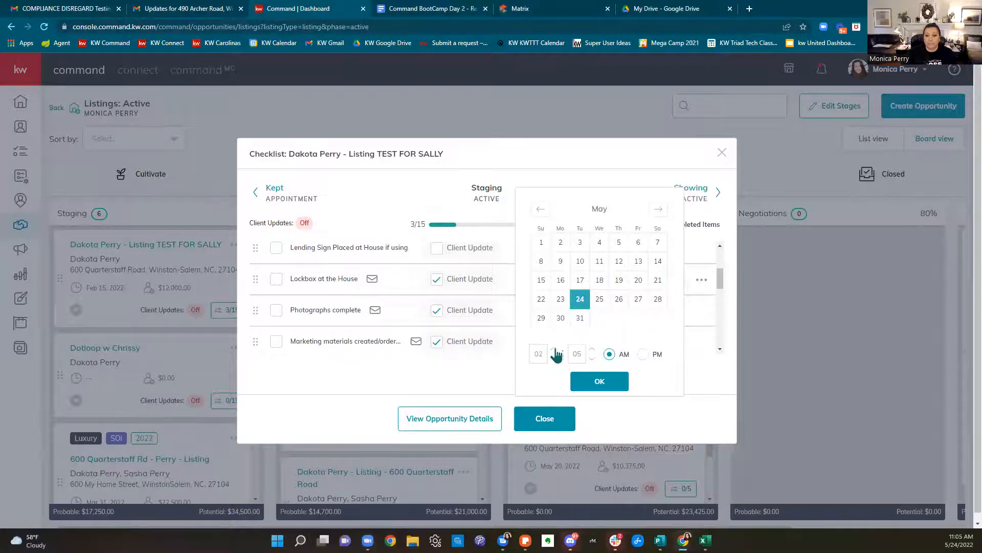
click(592, 358)
click(592, 358)
click(643, 354)
click(599, 381)
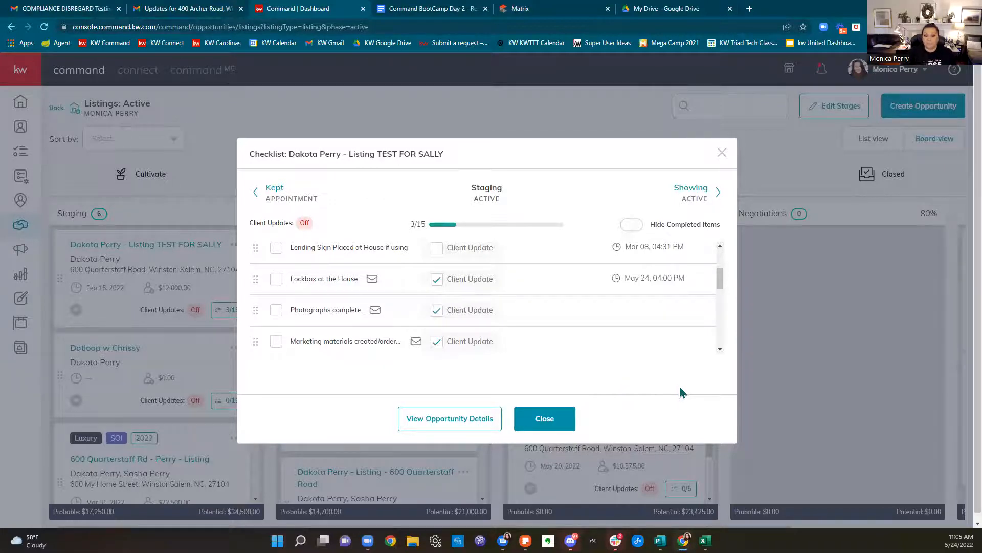
click(722, 153)
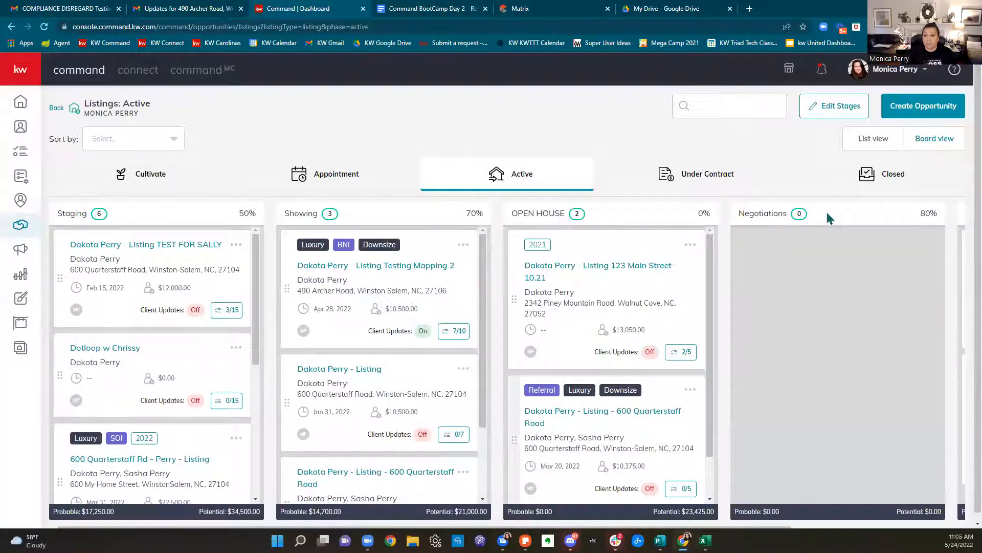
Switch the Active listings to List view and back to Board, then launch Samsung Flow
click(876, 140)
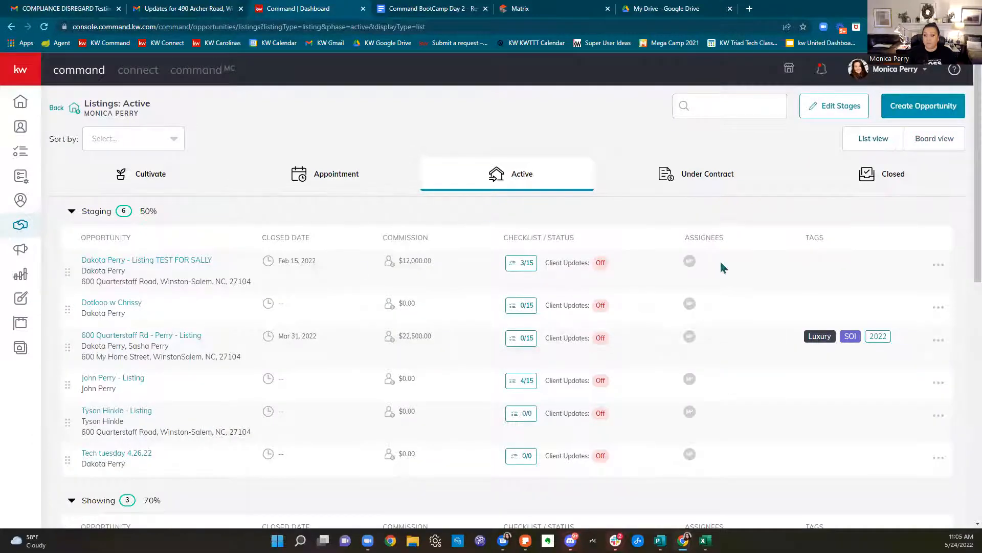
click(936, 141)
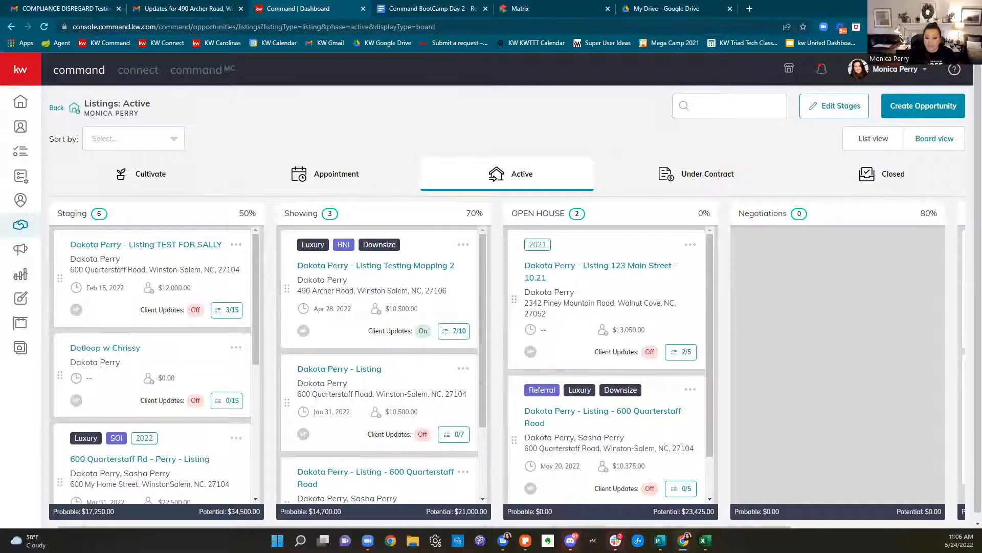
click(638, 540)
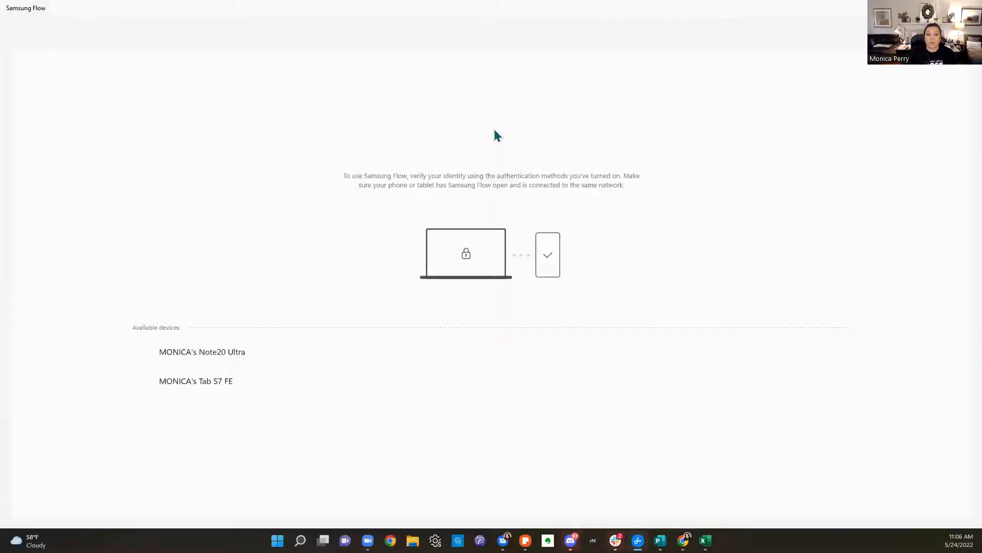
Connect Samsung Flow to the Note20 Ultra, retrying after the failed verification notice
click(217, 352)
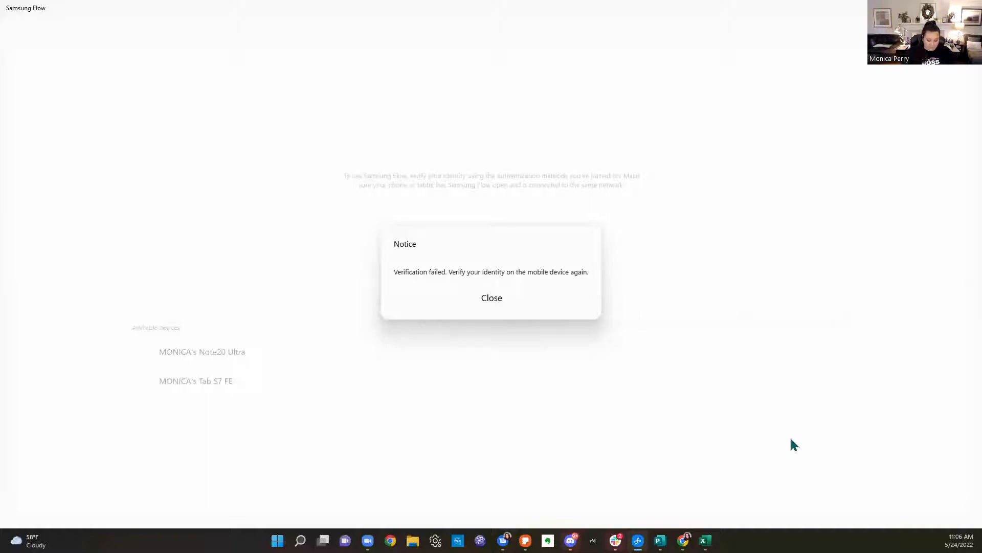
click(503, 300)
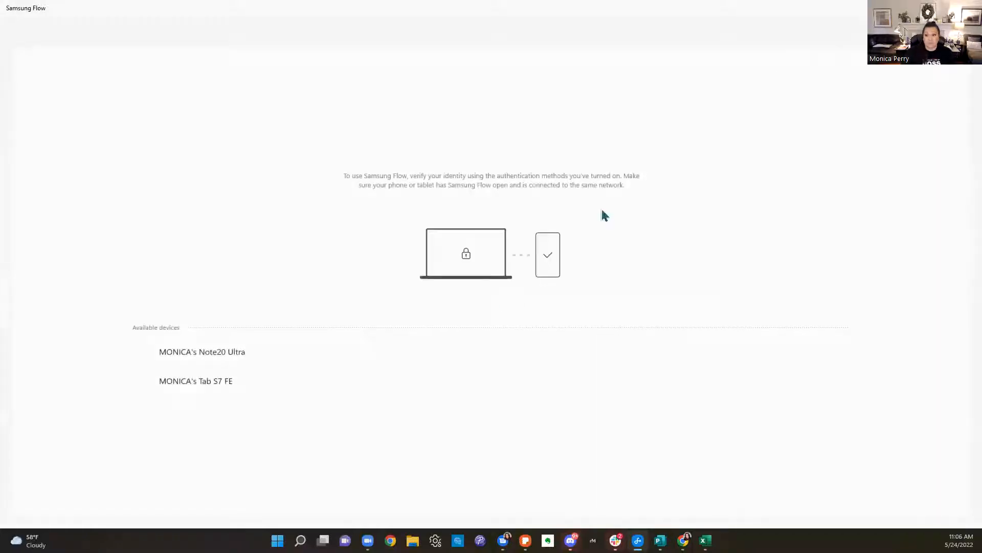
click(205, 355)
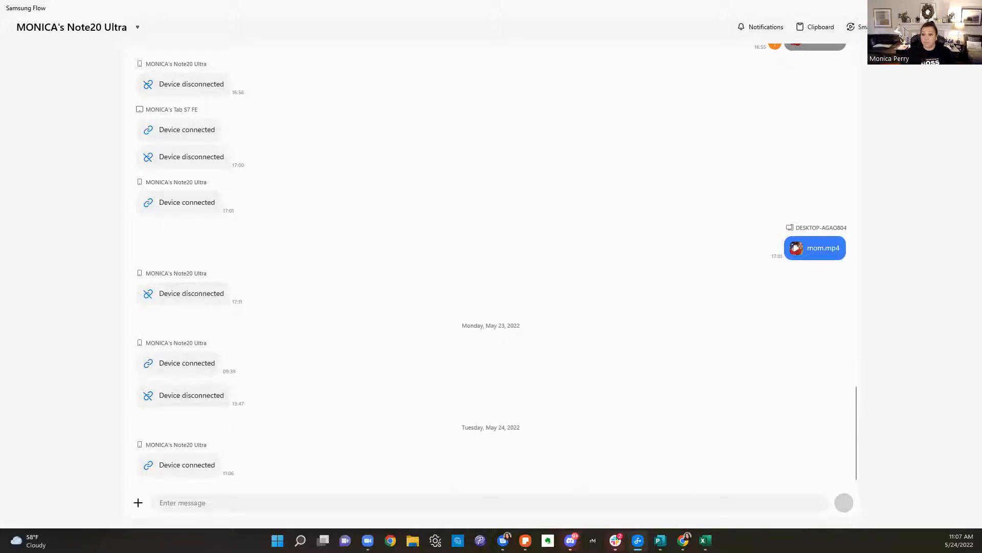
Restore down Samsung Flow, minimize Chrome and Samsung Notes, close Sheets and discard Publisher changes
click(947, 8)
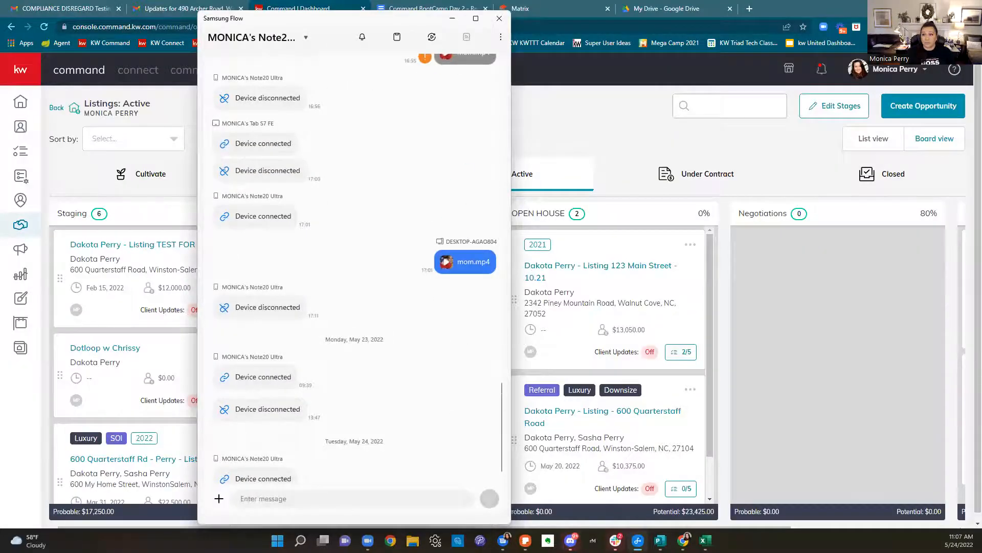
click(924, 9)
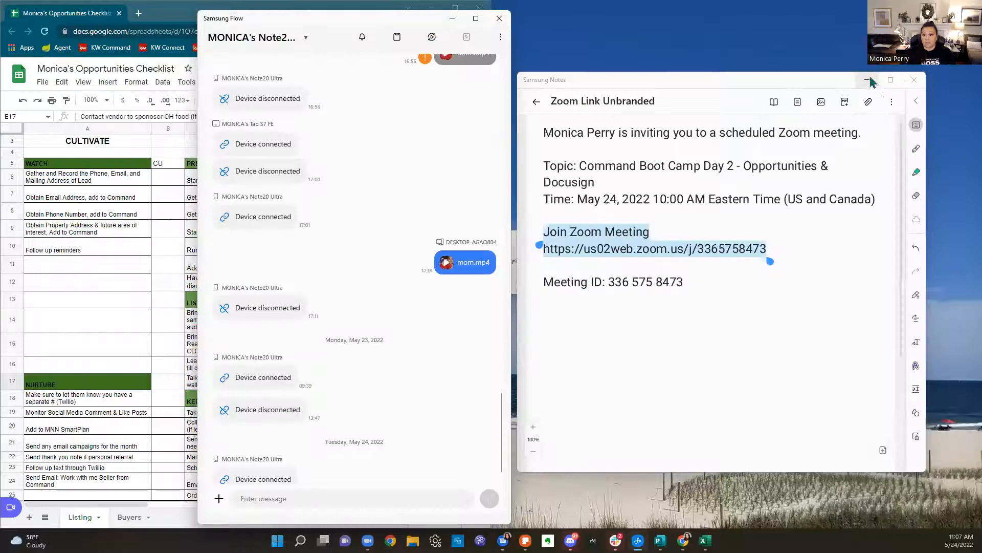
click(870, 81)
click(385, 16)
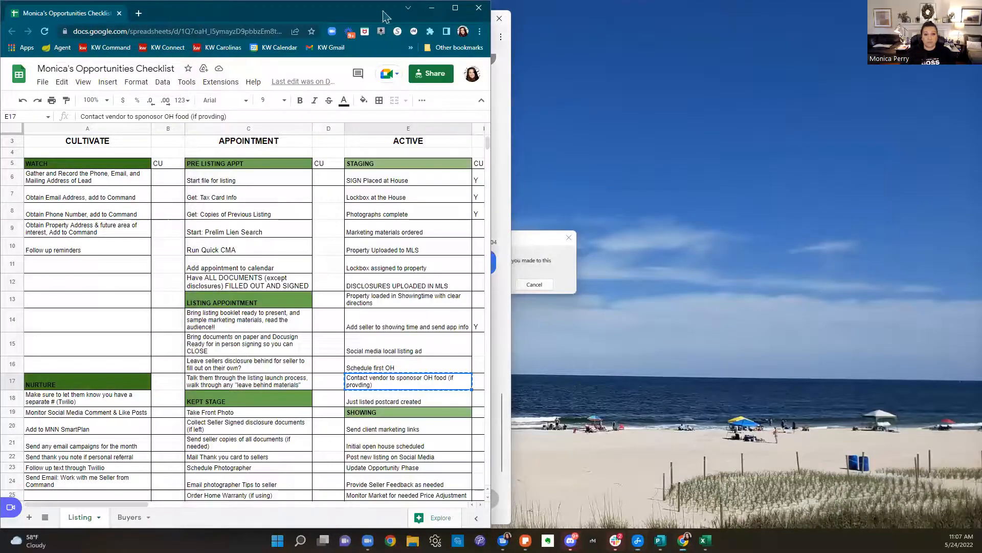
click(478, 8)
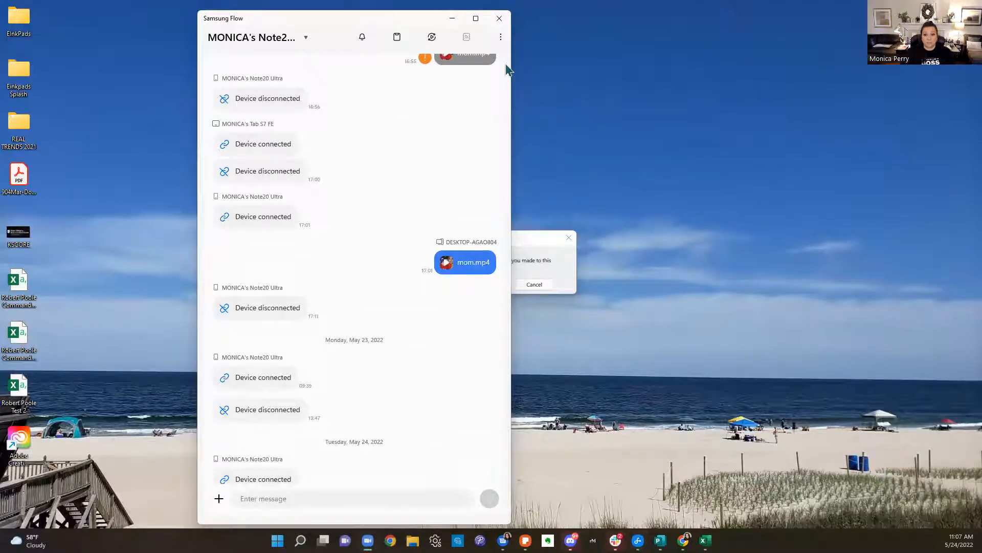
click(565, 262)
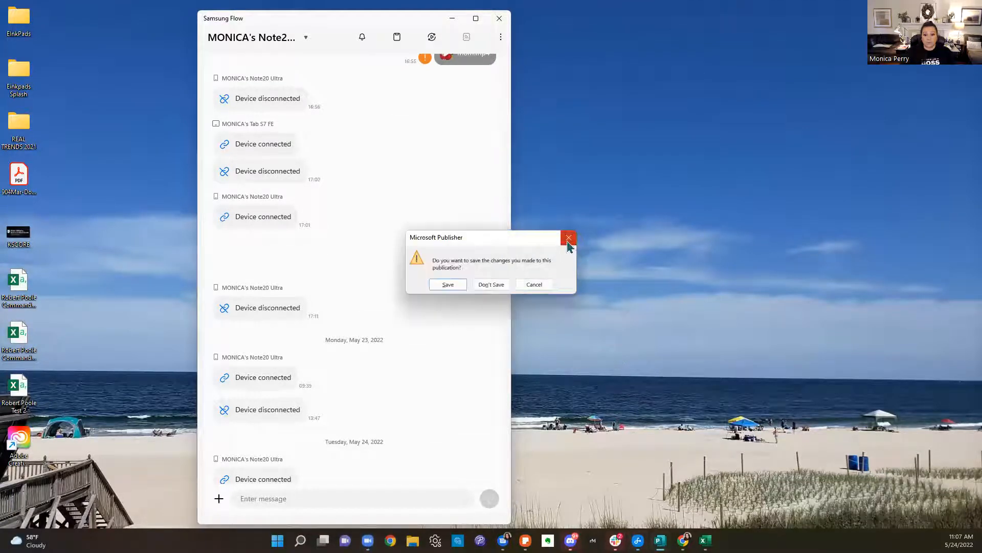
click(497, 285)
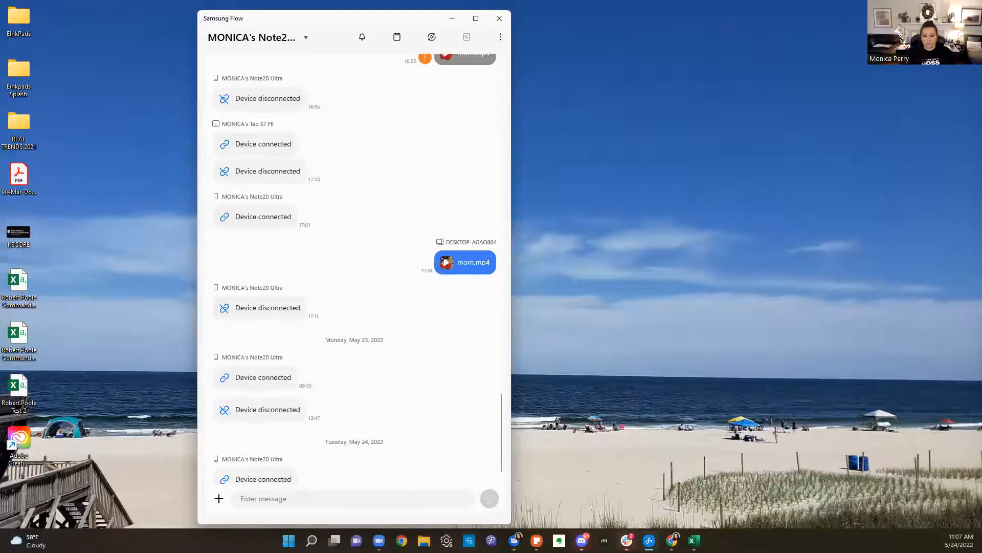
Start mirroring the phone's screen and close the stalled loading window
mouse_move(649, 540)
scroll(445, 282, up, 10)
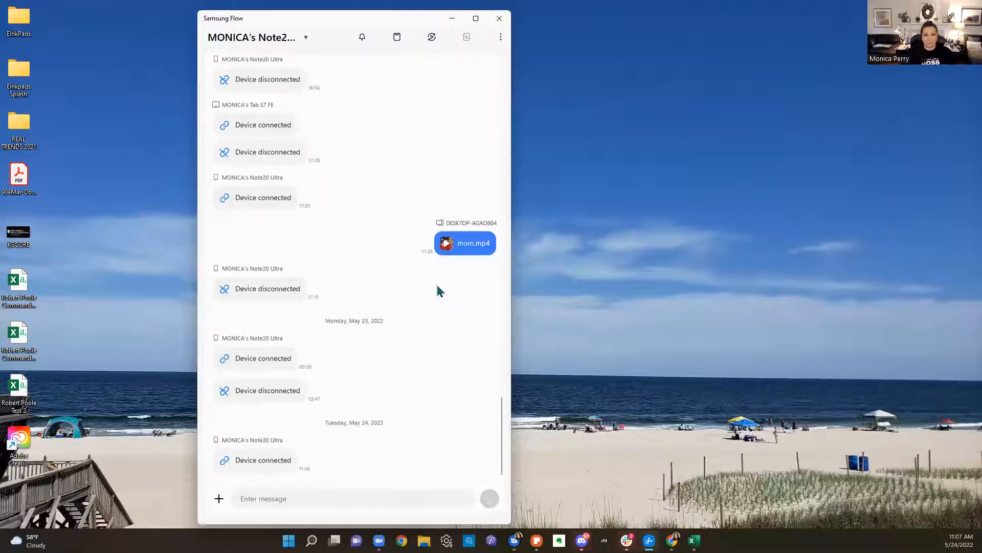
scroll(445, 205, up, 8)
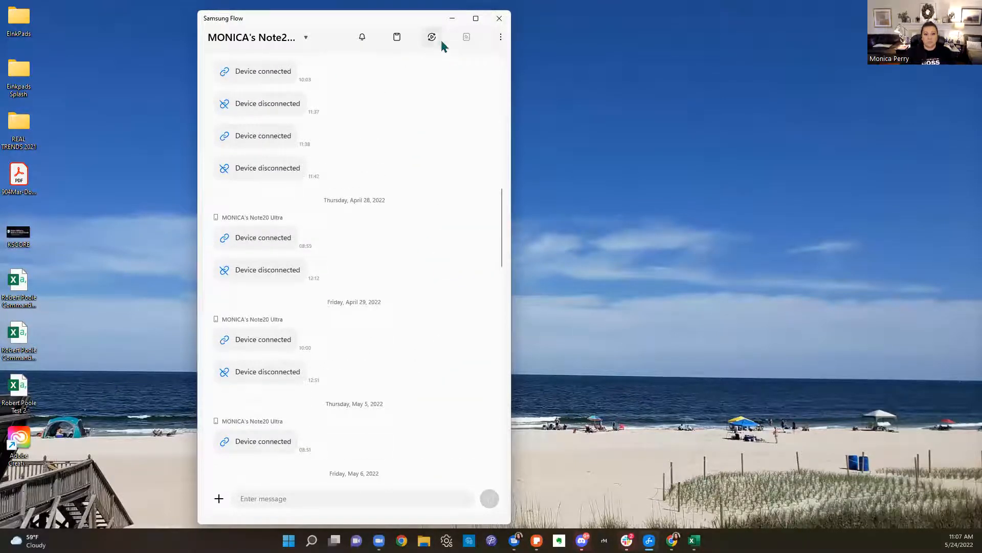
click(433, 37)
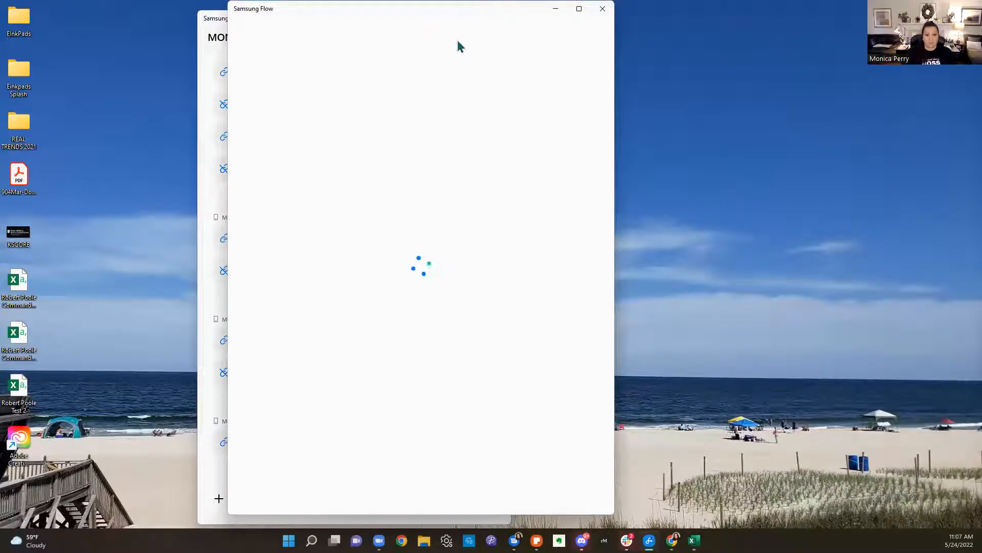
drag(461, 18, 596, 22)
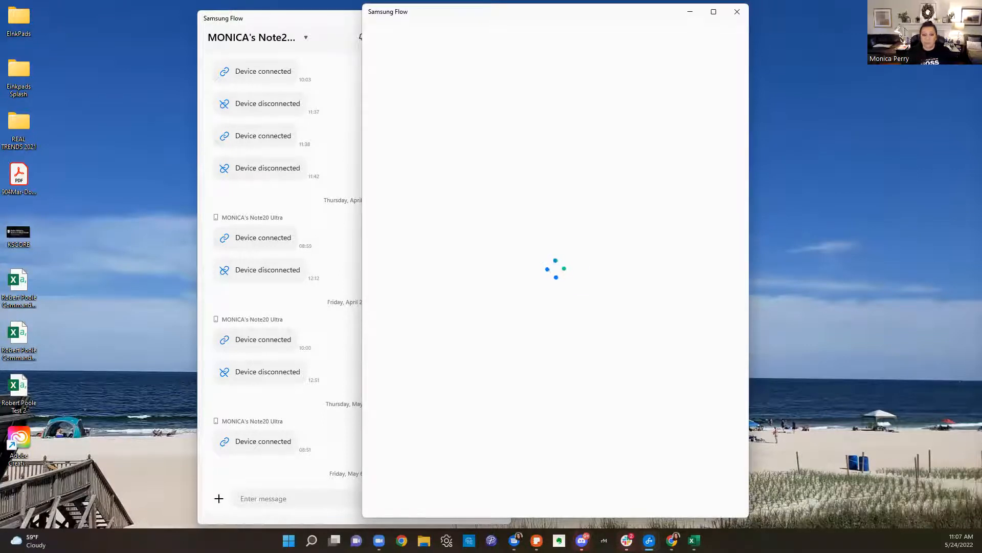
click(737, 11)
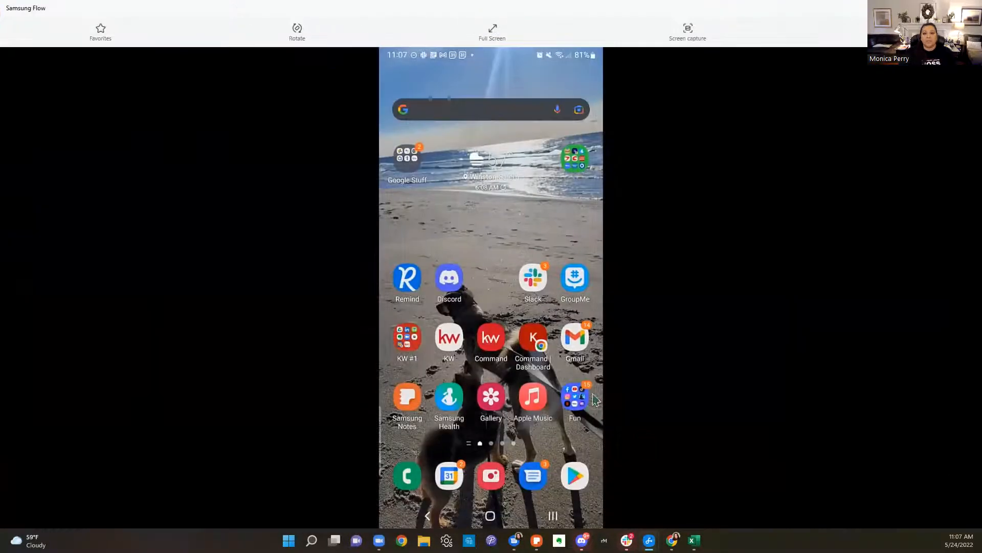
Log a Text activity dated 05/23/2022 reading 'Helping with commissions' on a contact's timeline
click(500, 351)
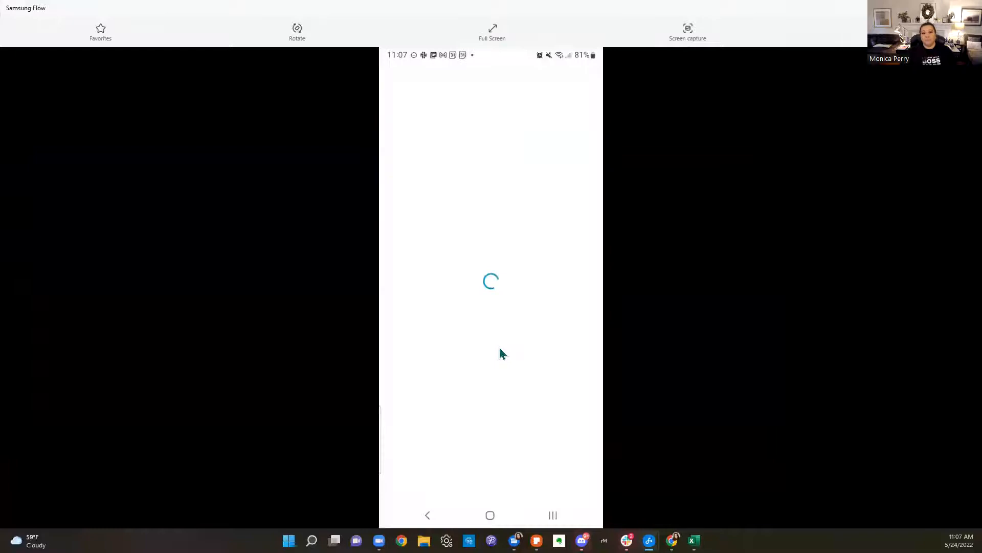
click(449, 489)
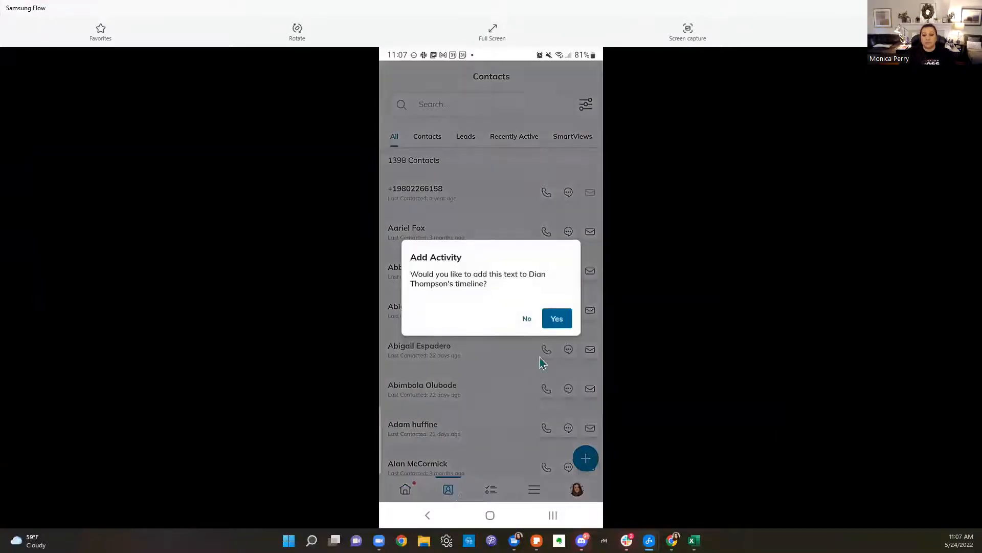
click(557, 318)
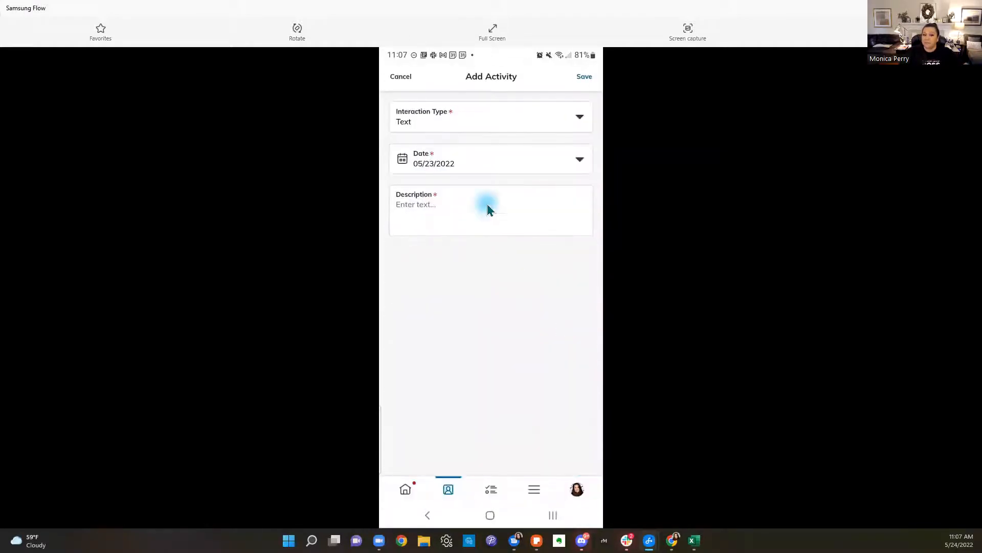
click(488, 206)
text(Helping with commissions)
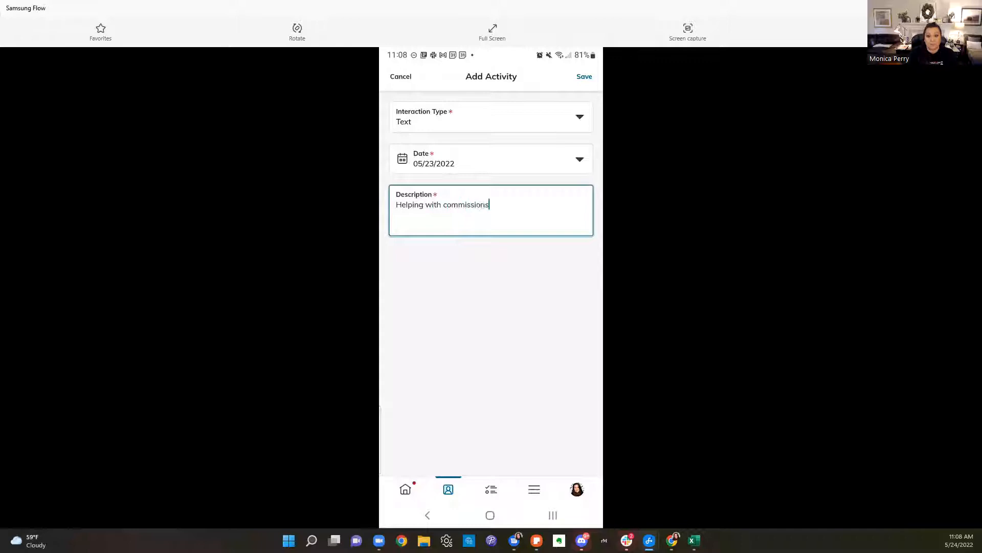
click(584, 79)
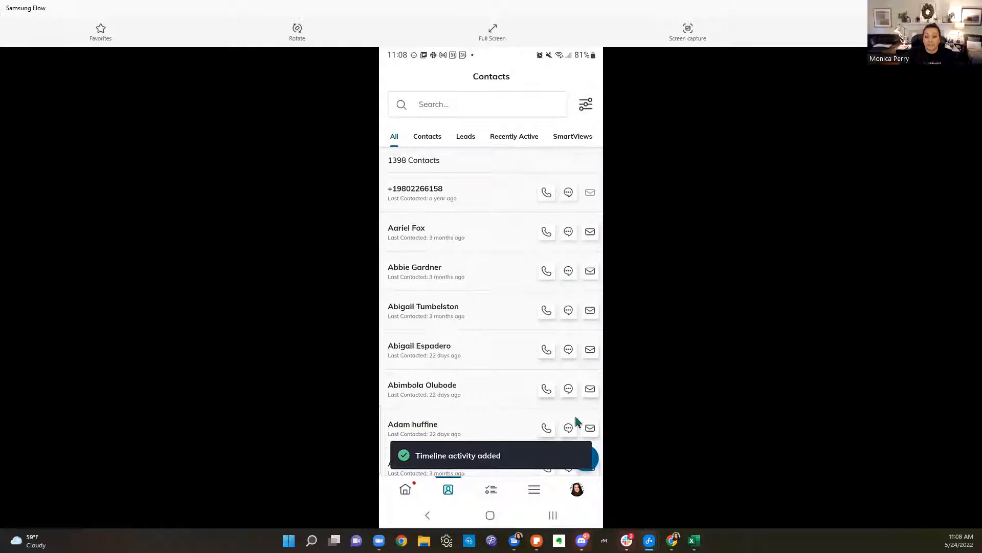
Leave the new contact form and browse the Opportunities tasks list, dismissing its note
click(595, 462)
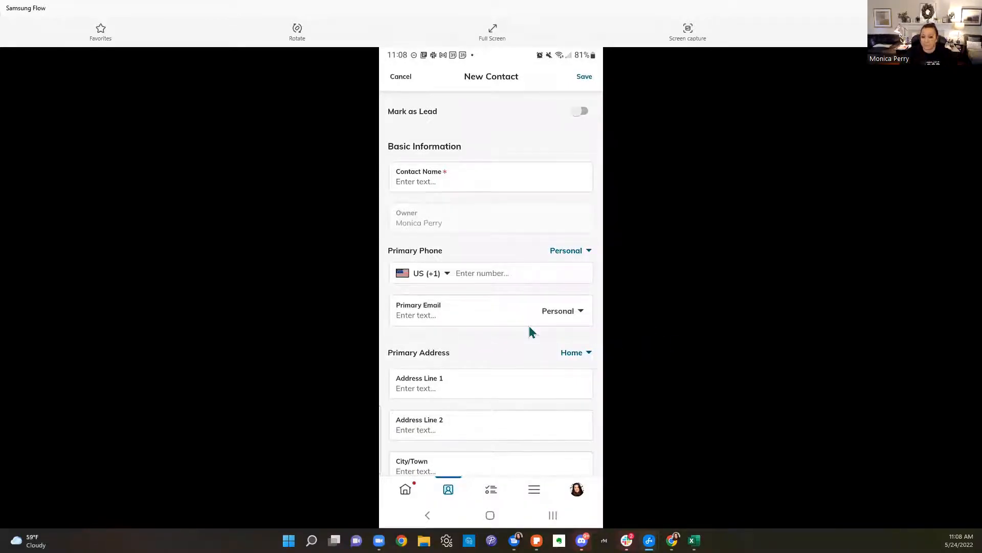
scroll(529, 318, down, 6)
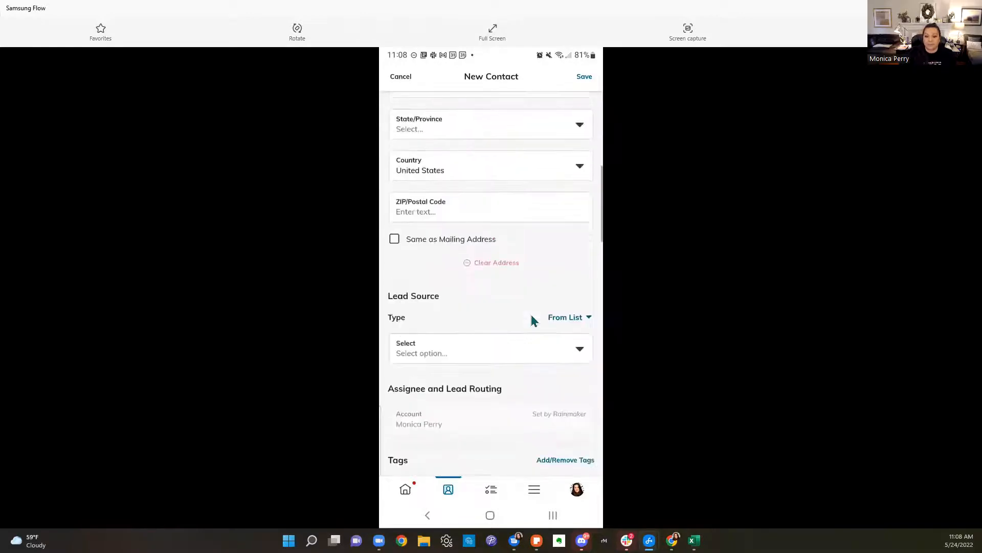
scroll(532, 320, up, 2)
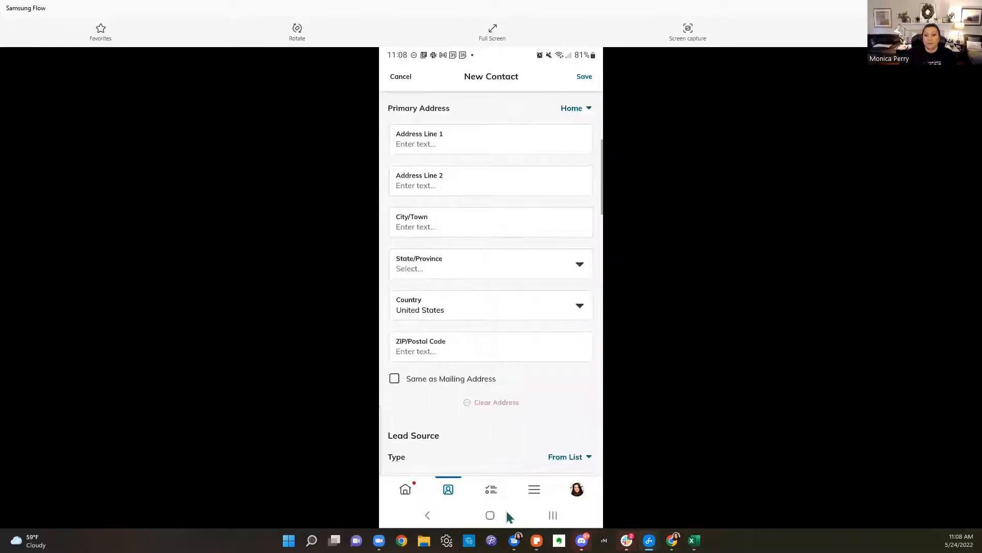
click(485, 492)
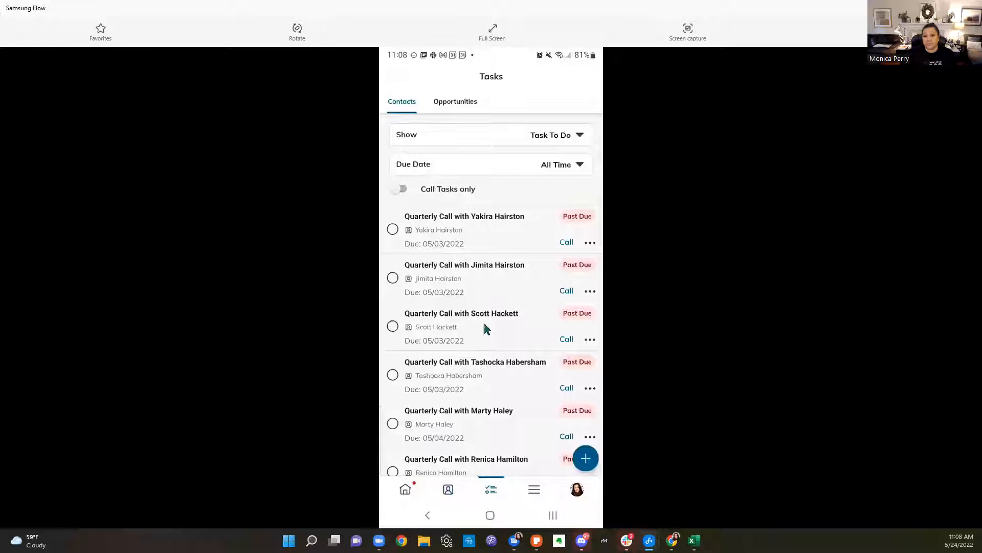
click(455, 102)
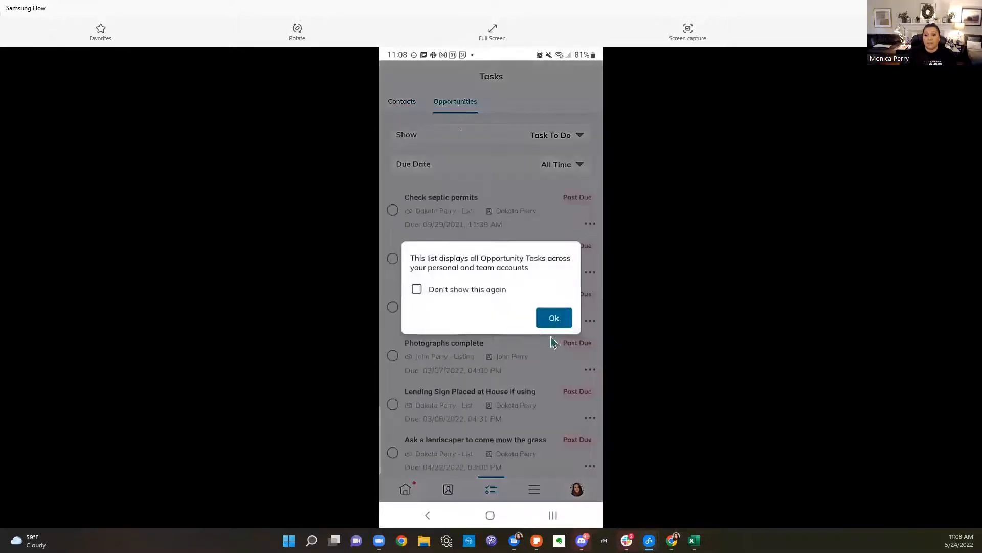
click(554, 320)
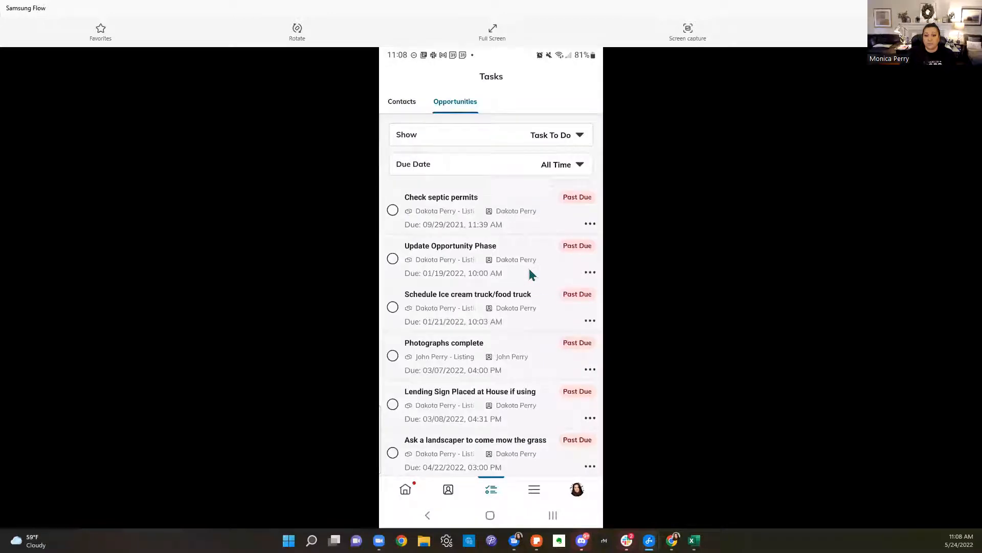
scroll(530, 271, down, 2)
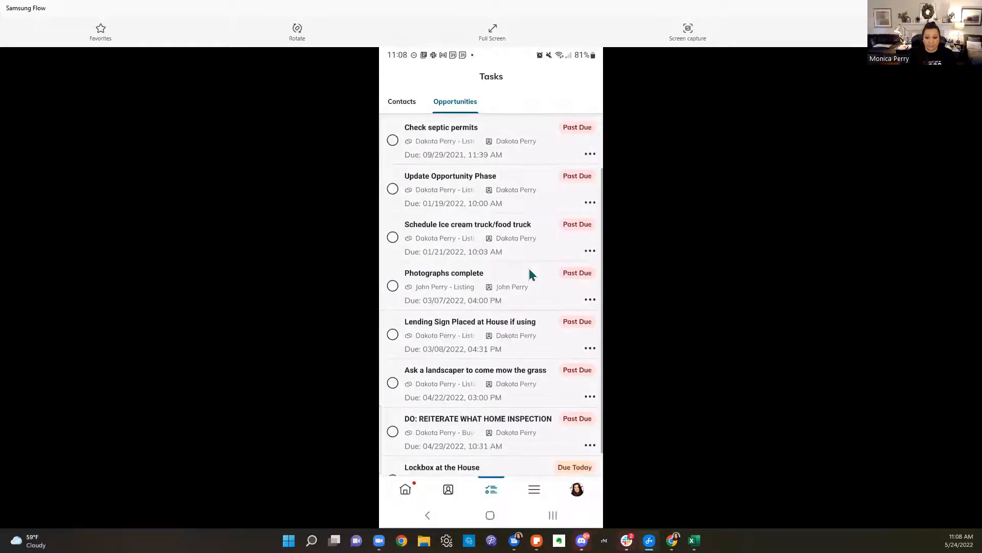
scroll(530, 274, down, 1)
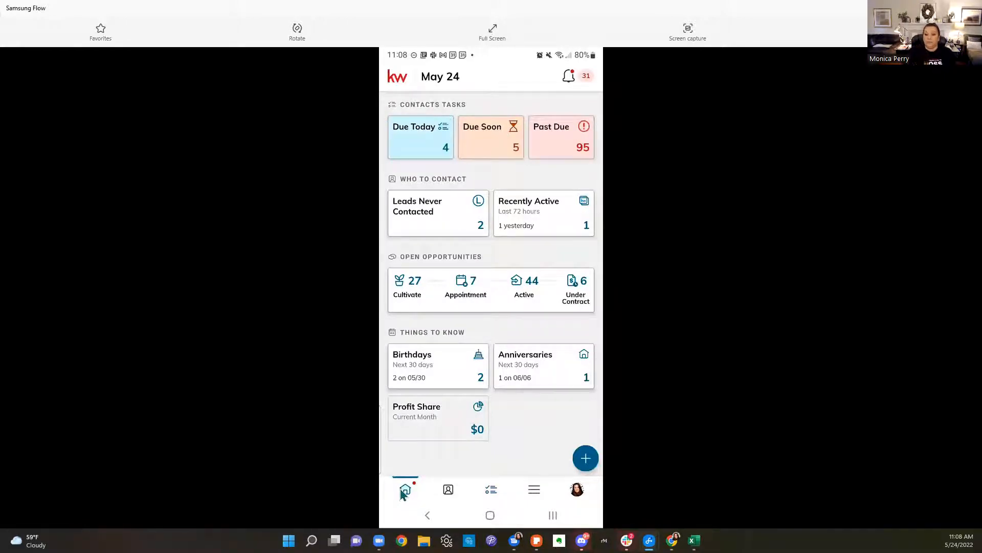
click(586, 469)
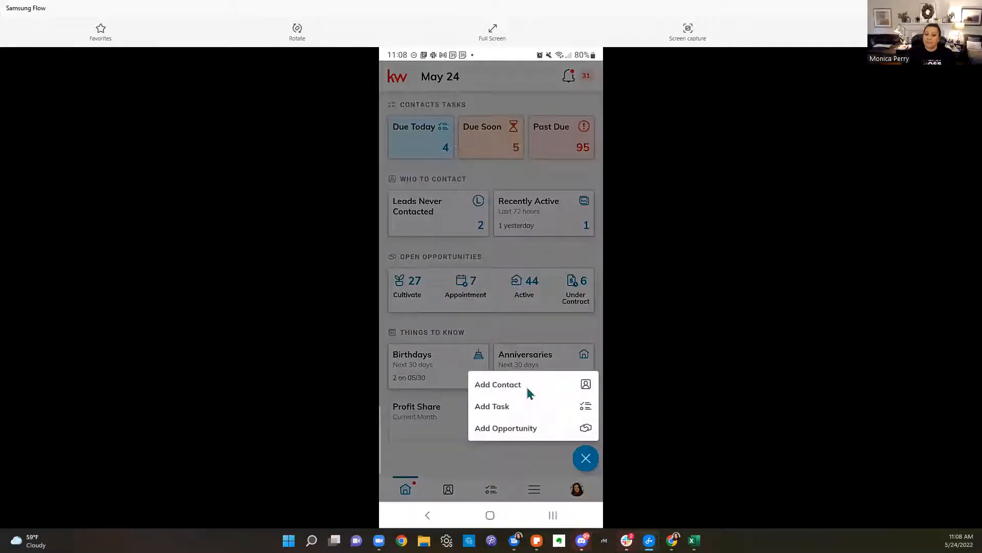
click(507, 433)
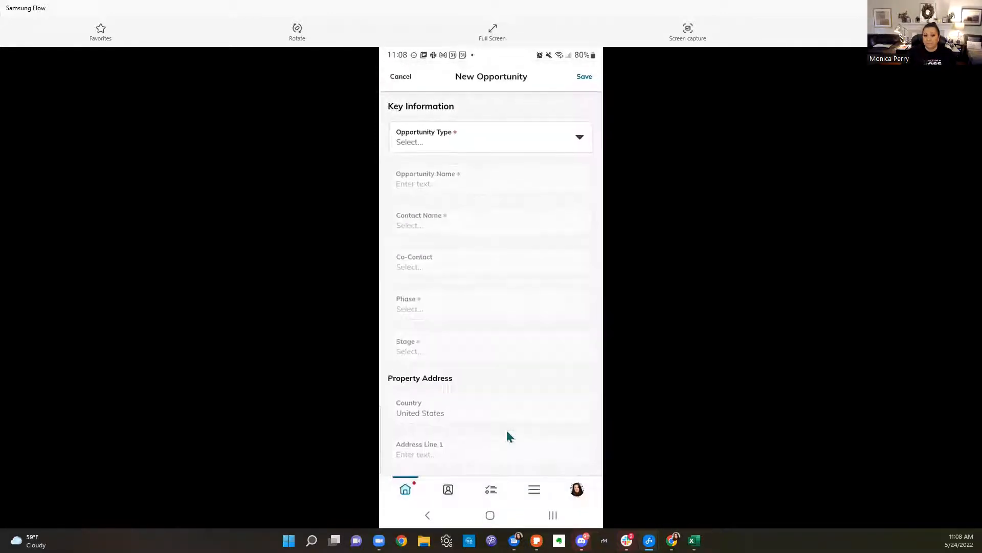
click(473, 136)
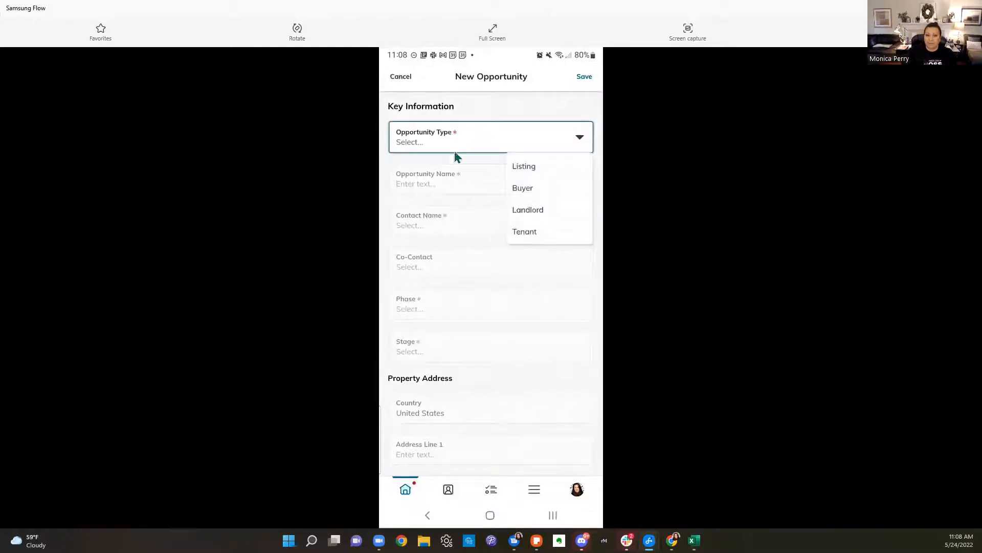
click(553, 192)
click(479, 180)
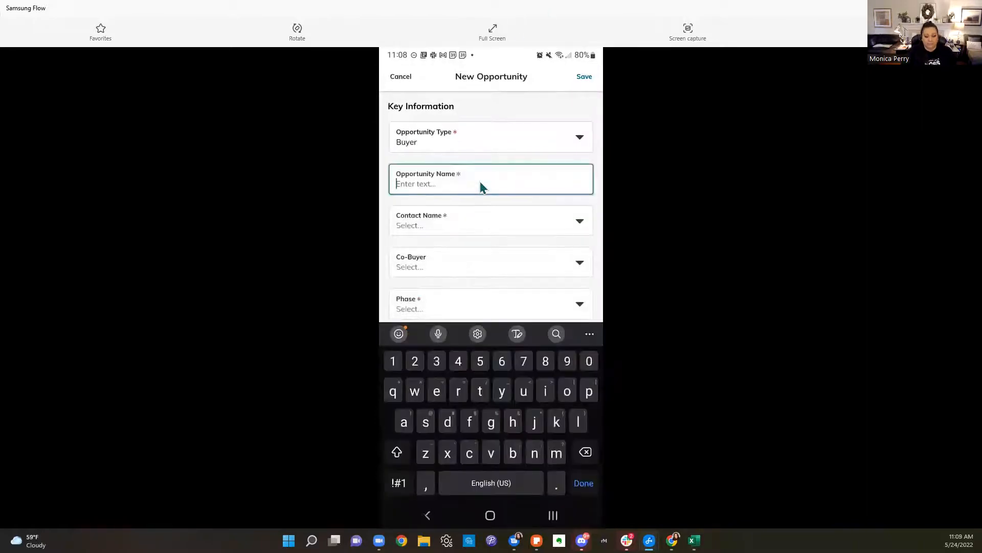
text(Dakota)
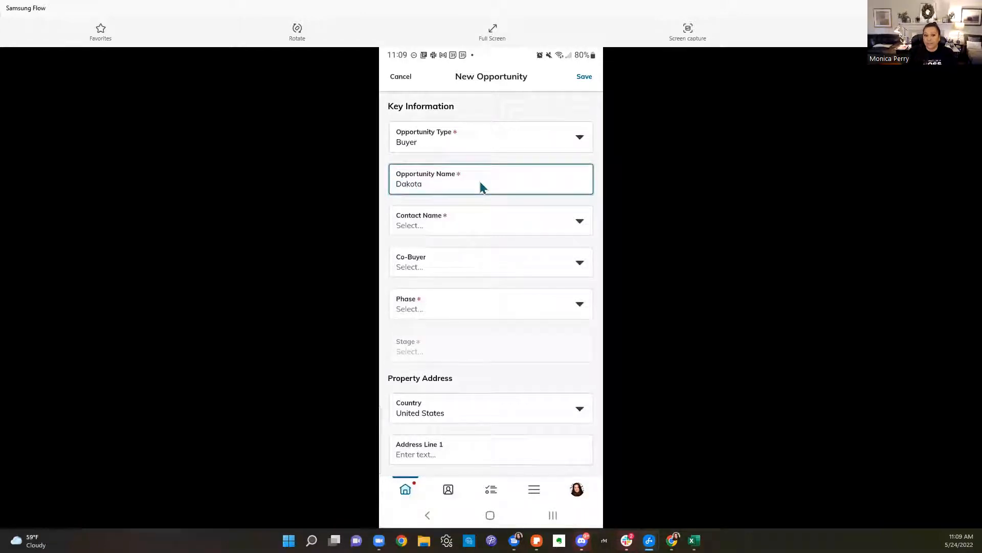
text( -)
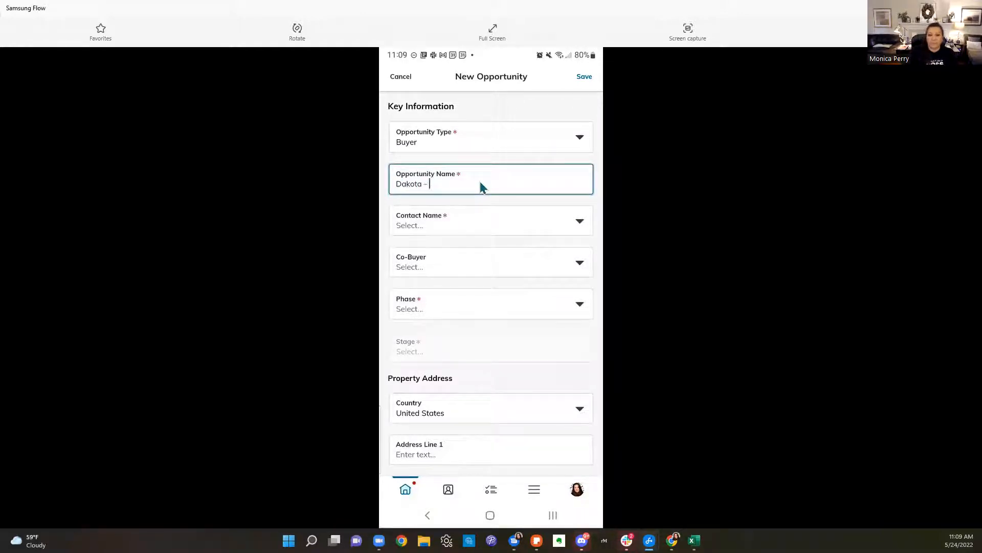
click(468, 230)
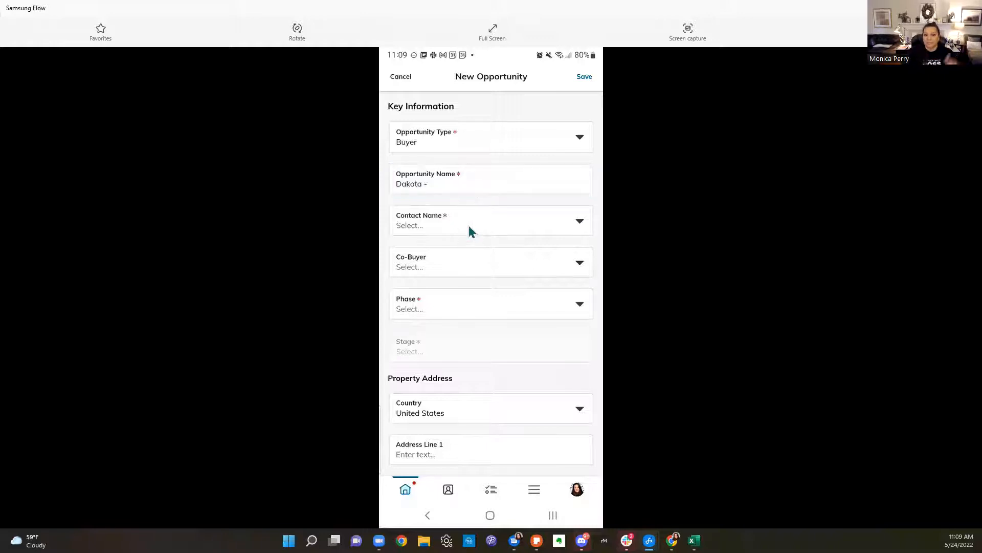
click(398, 76)
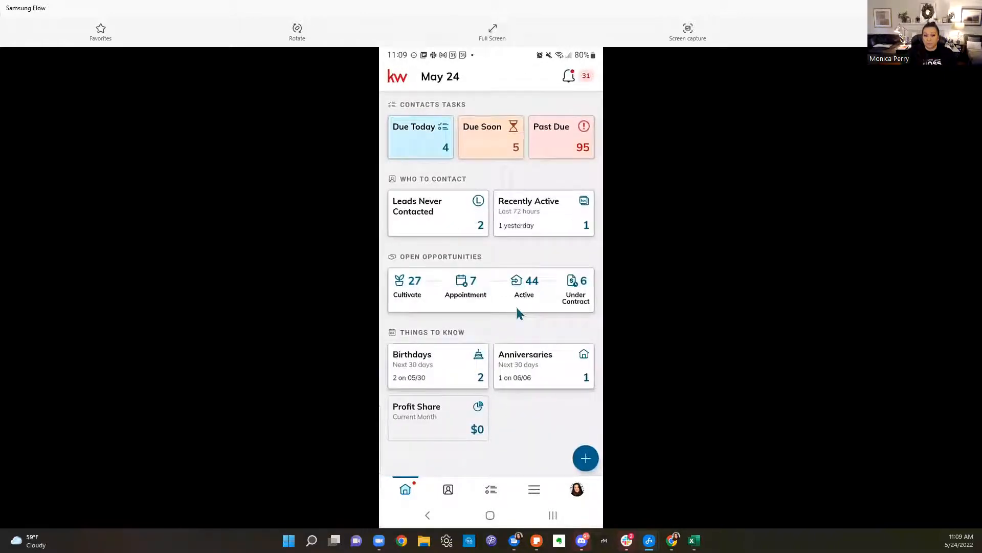
Search contacts for the client by first name and open their Opportunities tab
click(449, 490)
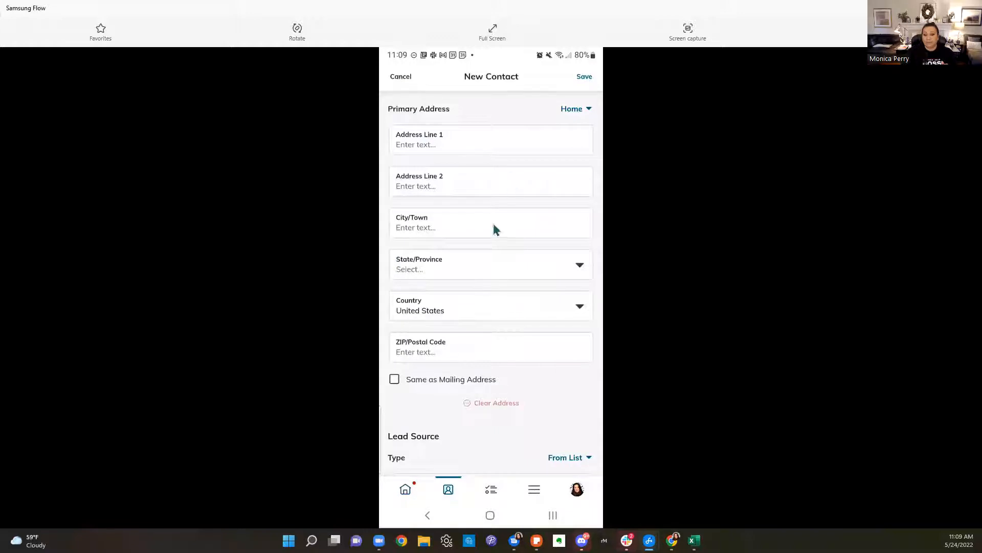
click(399, 77)
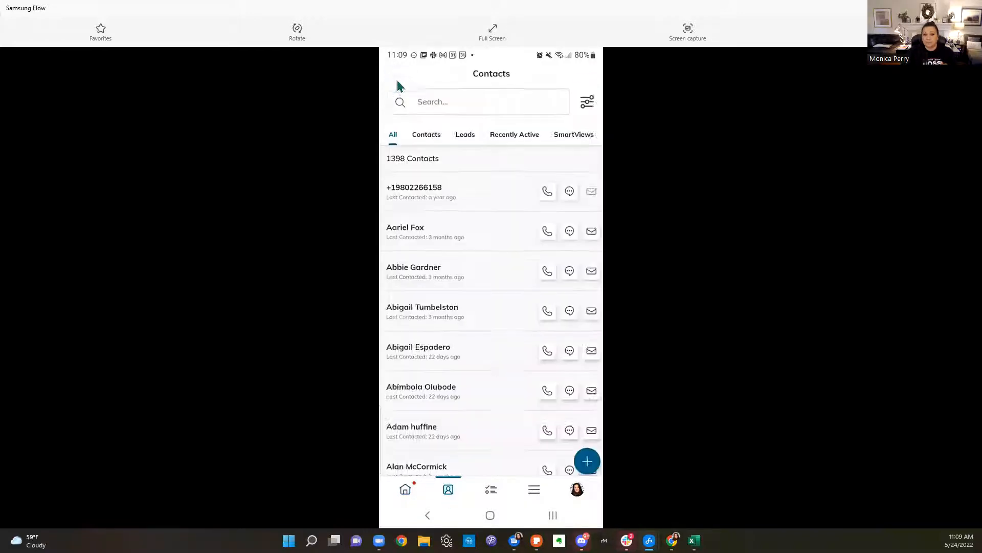
click(464, 116)
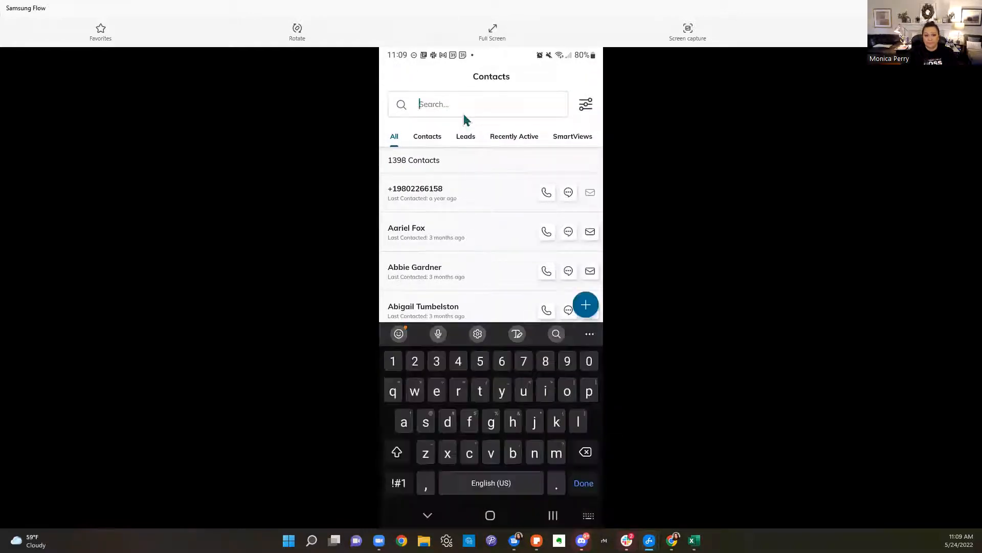
text(dakota)
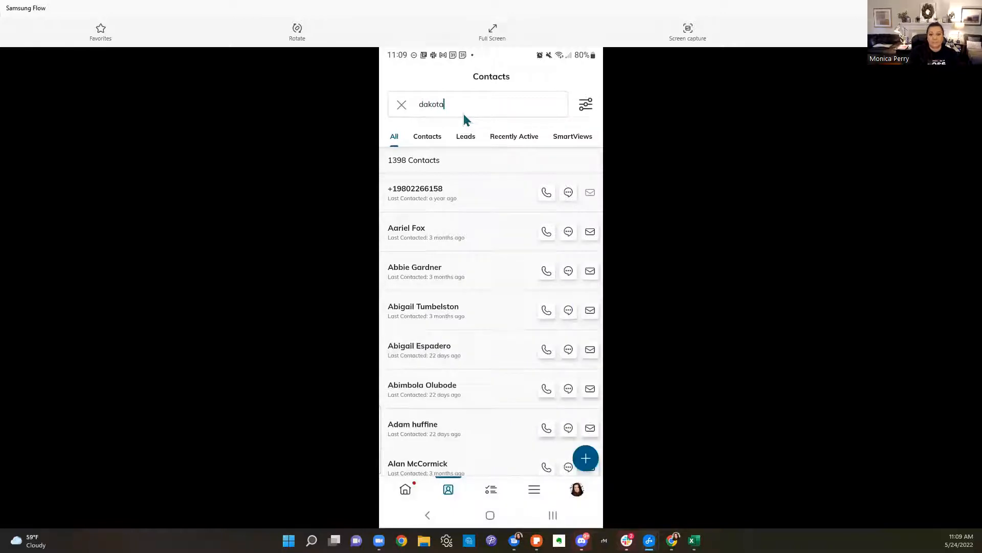
click(453, 197)
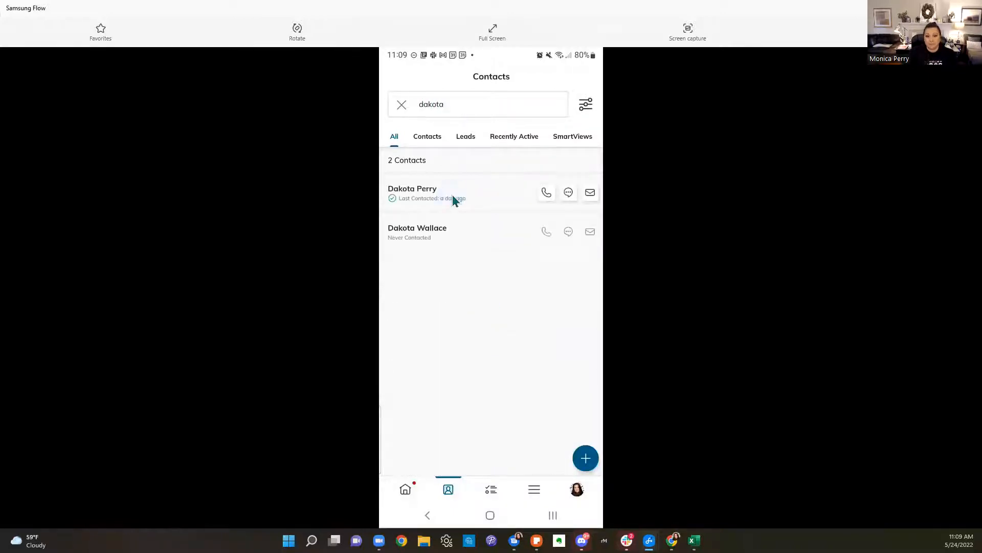
click(423, 191)
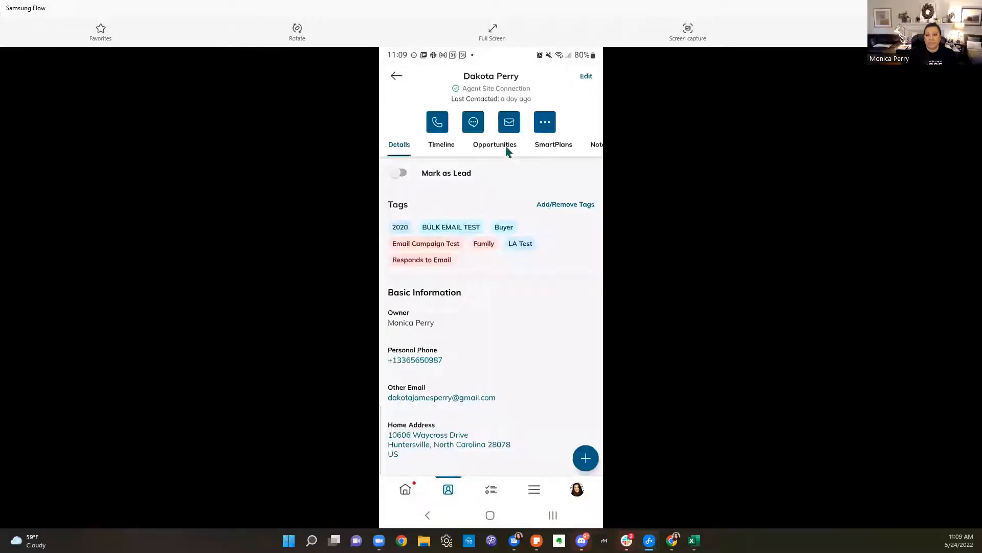
click(506, 147)
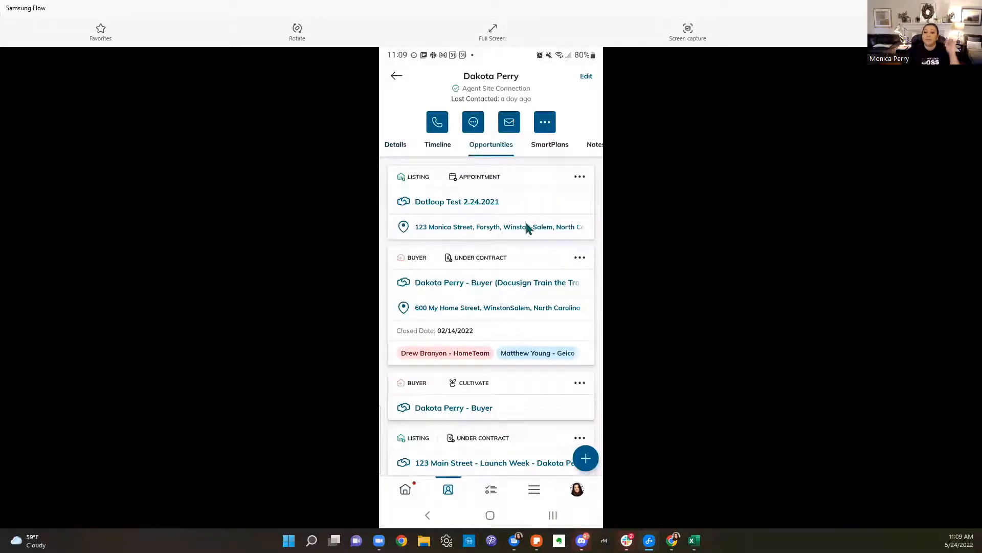
scroll(522, 223, down, 5)
scroll(522, 219, up, 4)
scroll(524, 220, up, 1)
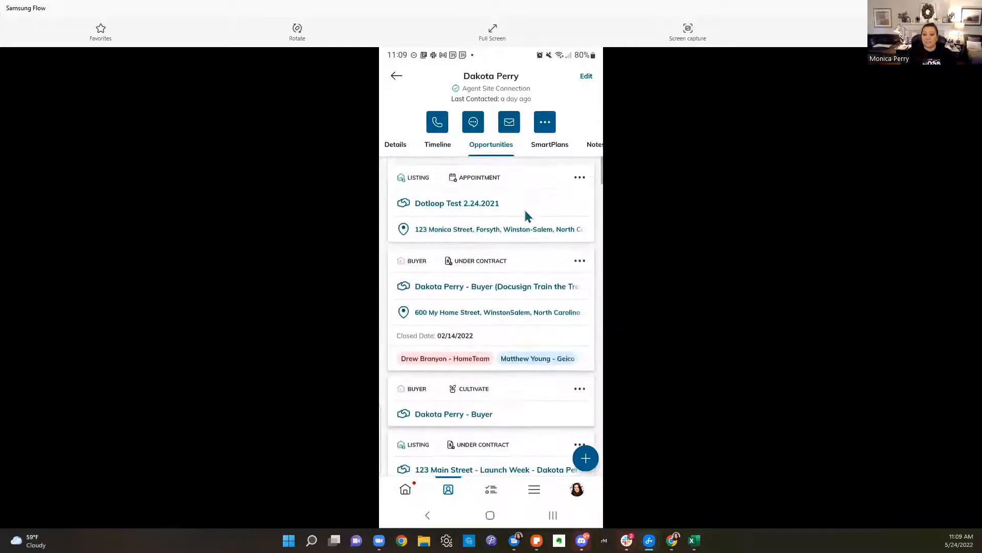
Start a Listing opportunity, discard it, and open then close the home add menu
click(586, 458)
click(460, 137)
click(534, 167)
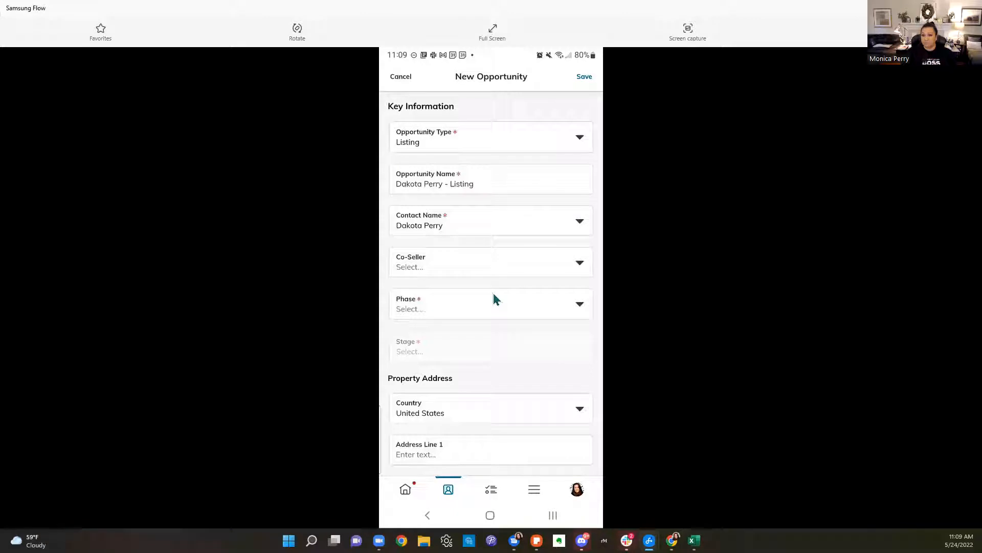
click(402, 76)
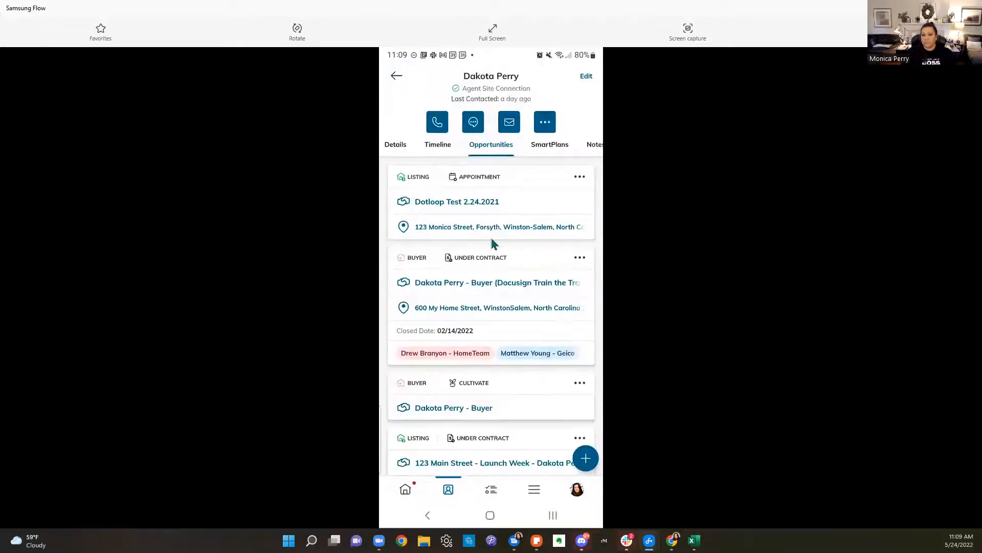
click(404, 488)
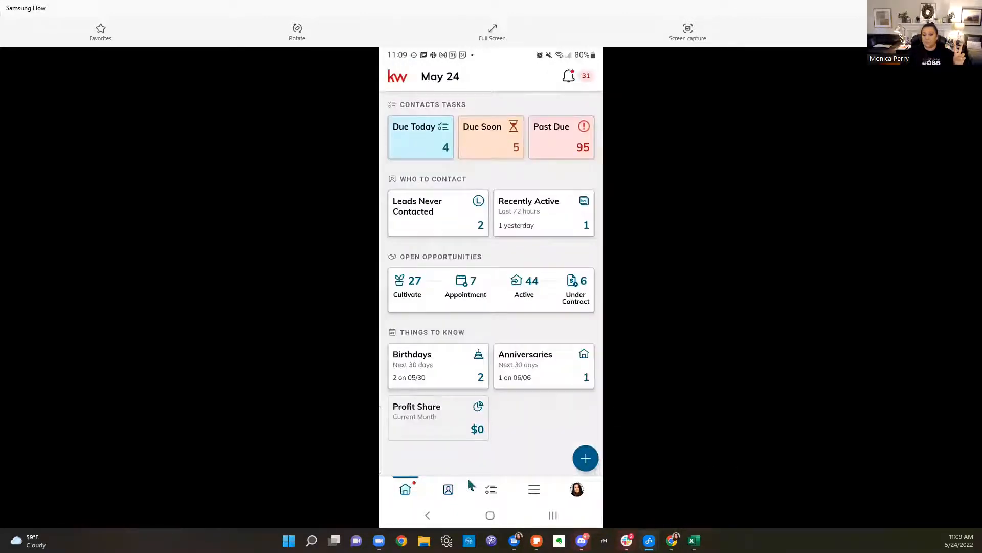
click(589, 461)
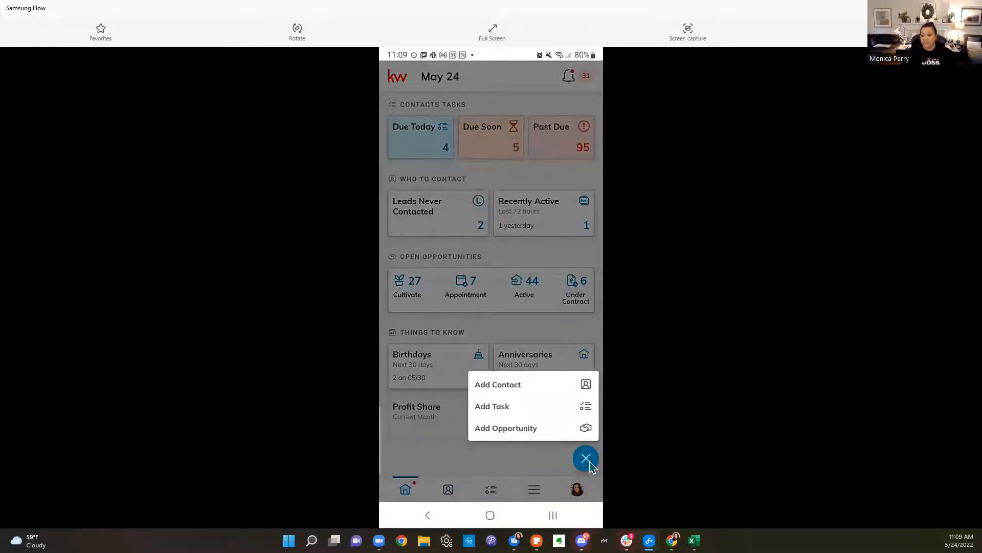
click(587, 459)
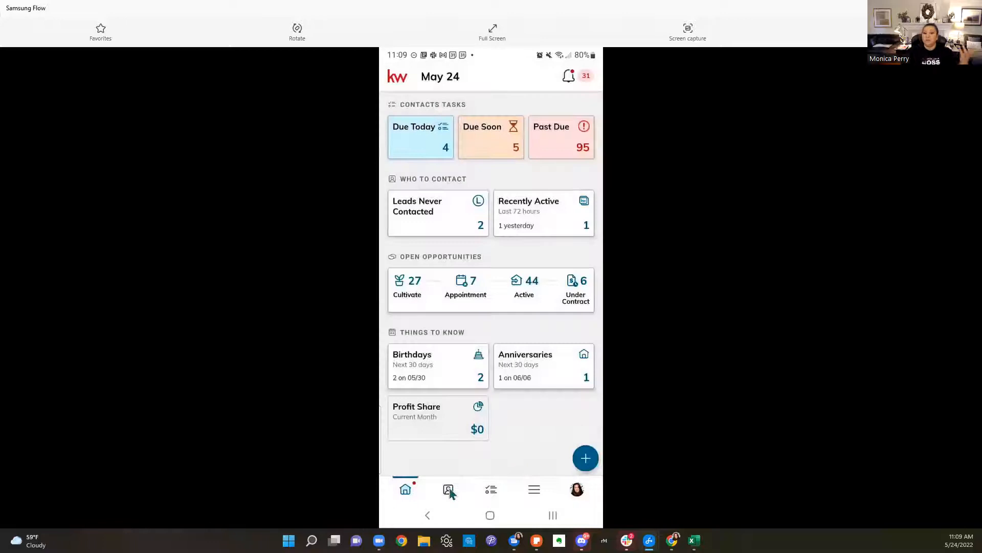
Retry a Listing opportunity from the contact, discard it, and close the phone mirror
click(448, 490)
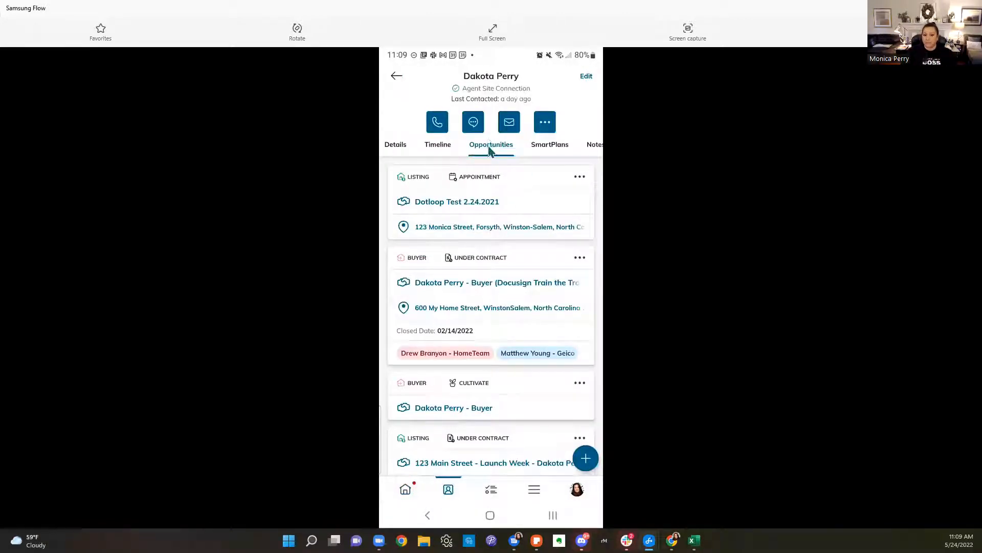
click(586, 458)
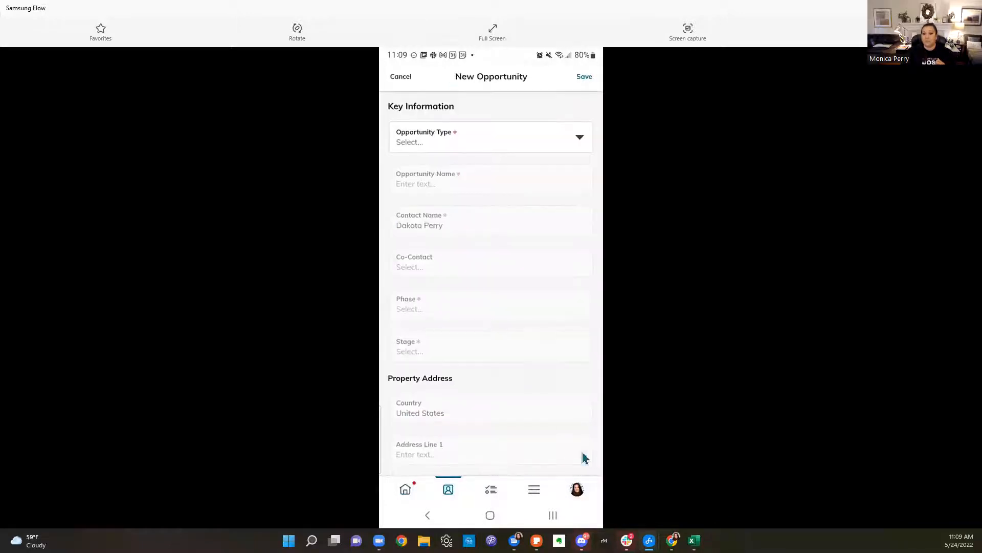
click(479, 146)
click(536, 166)
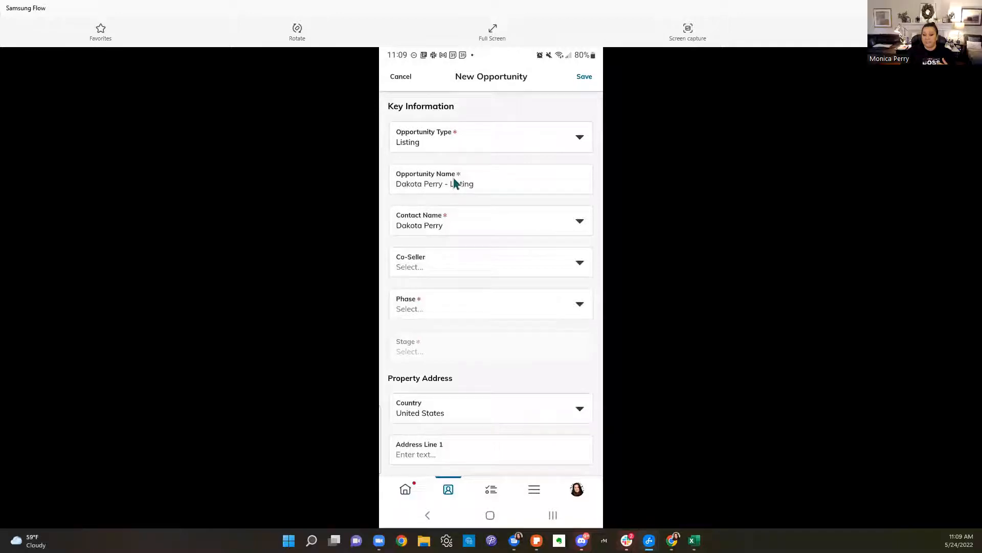
click(404, 82)
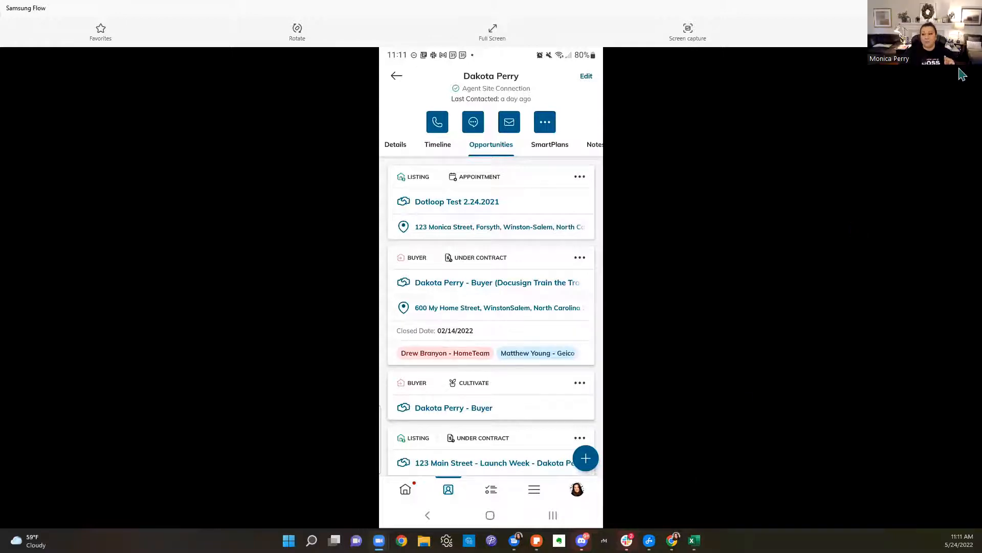
click(971, 8)
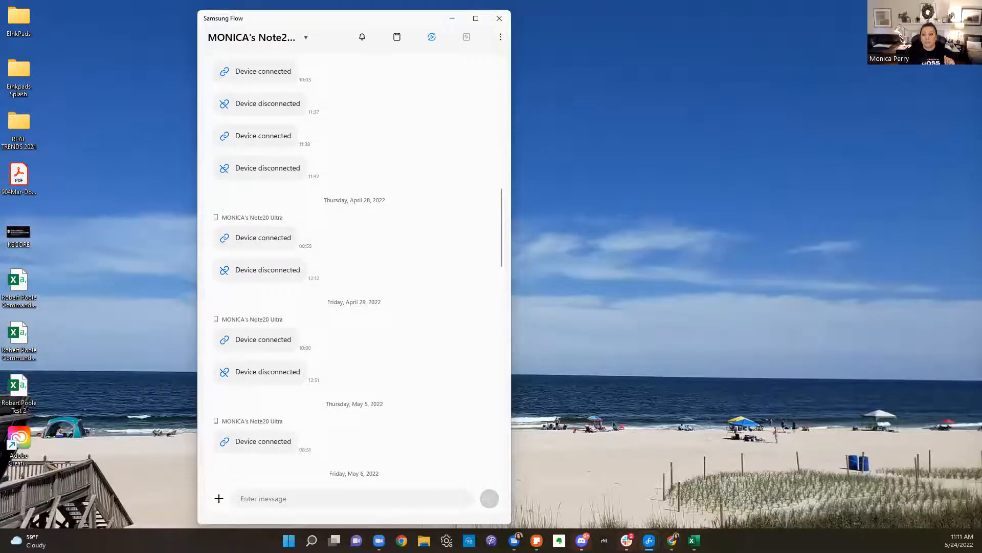
Load kwtriadtech.com in the Google Drive tab of Chrome
click(672, 541)
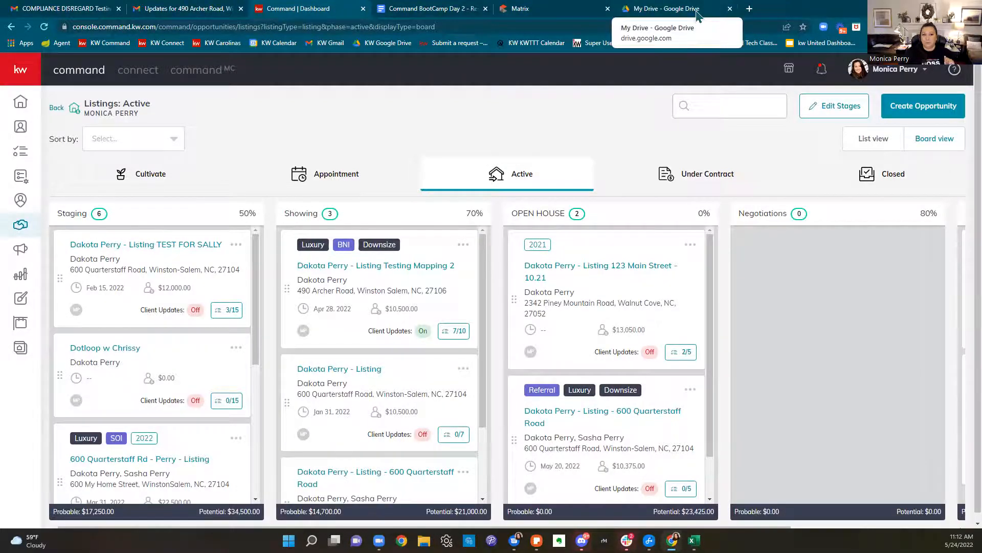
click(664, 11)
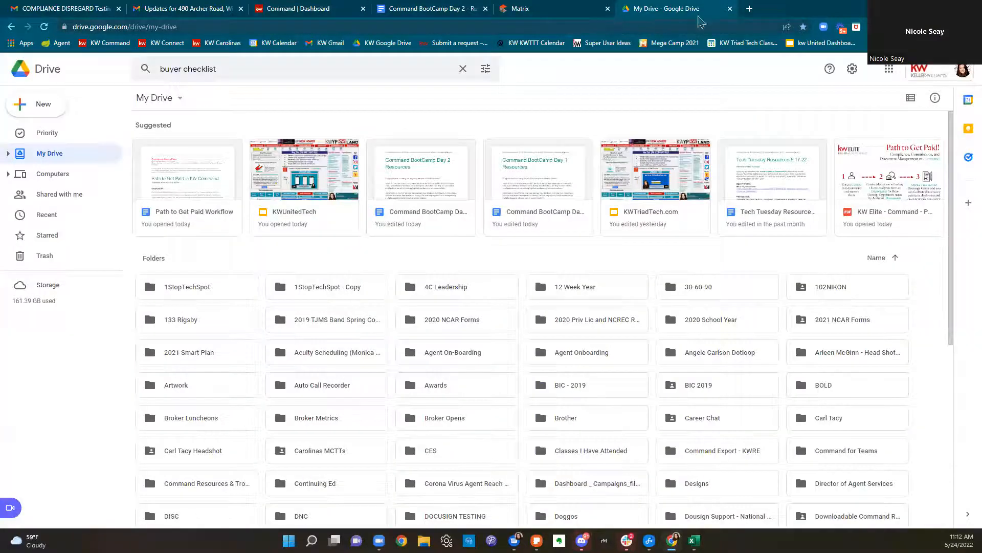
click(687, 23)
text(kwtriadtech.com)
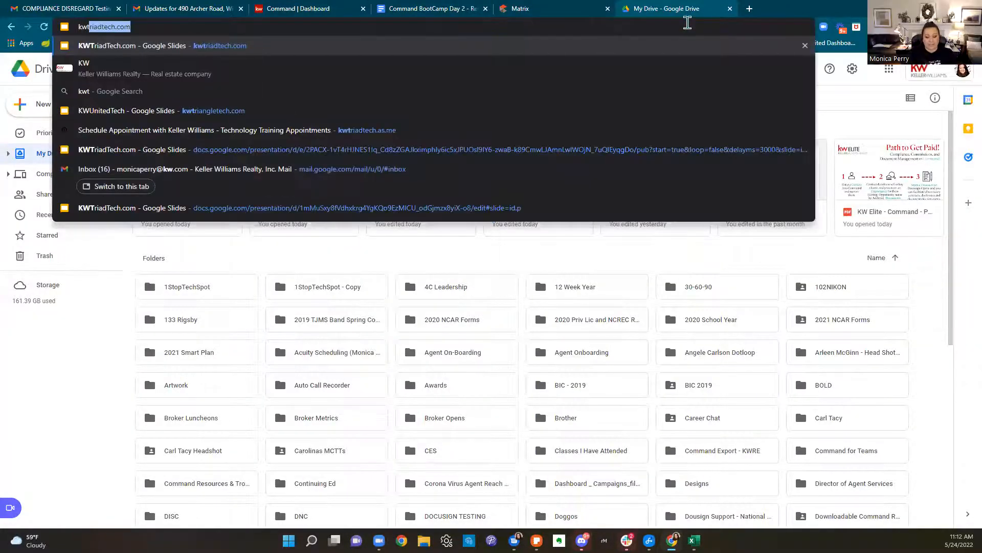
key(Return)
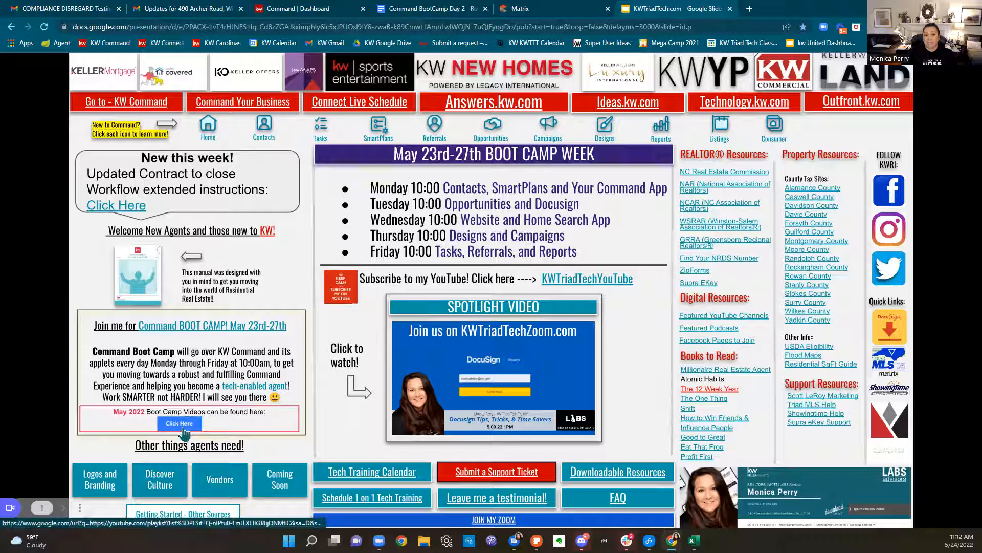
Open the May 2022 Boot Camp Videos 'Click Here' link
click(184, 427)
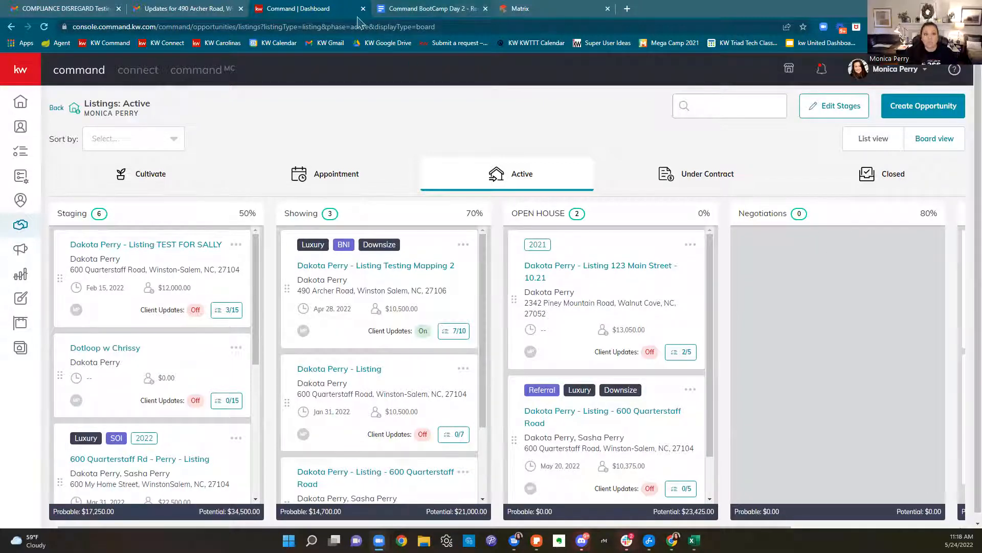
Open the KW Elite Path to Get Paid PDF from the resources doc in its own tab
click(384, 15)
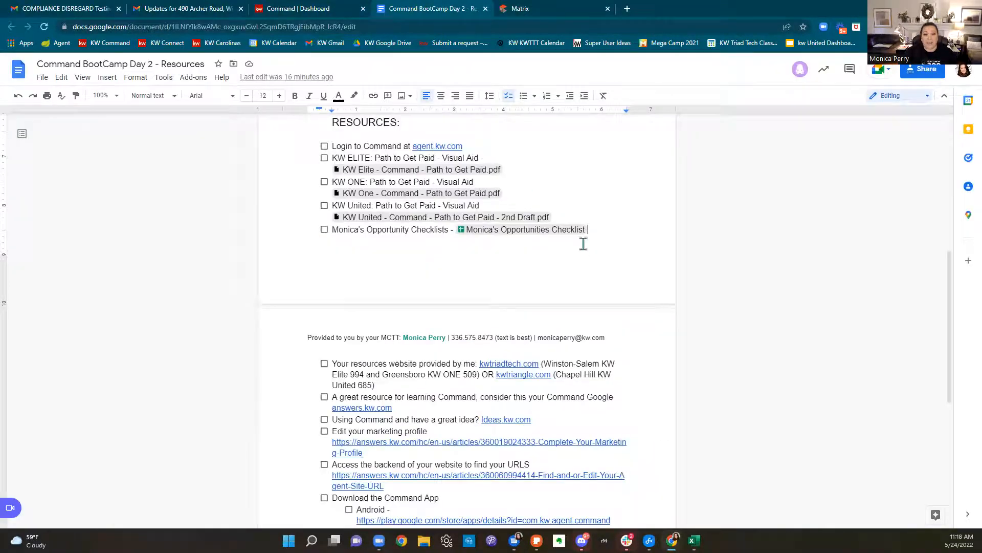
click(425, 170)
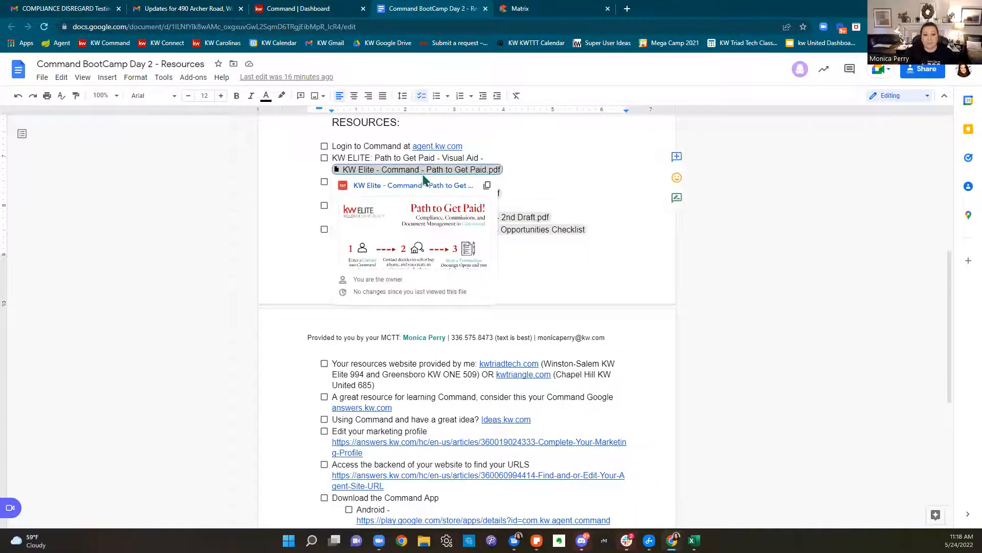
click(435, 239)
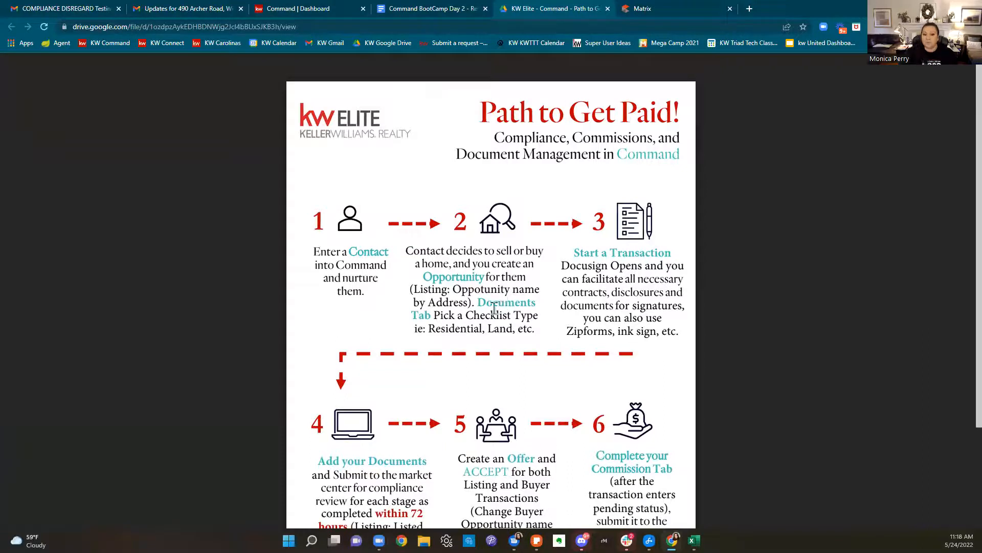
Highlight the checklist-type and Start a Transaction steps in the PDF, then return to Command
drag(431, 319, 533, 330)
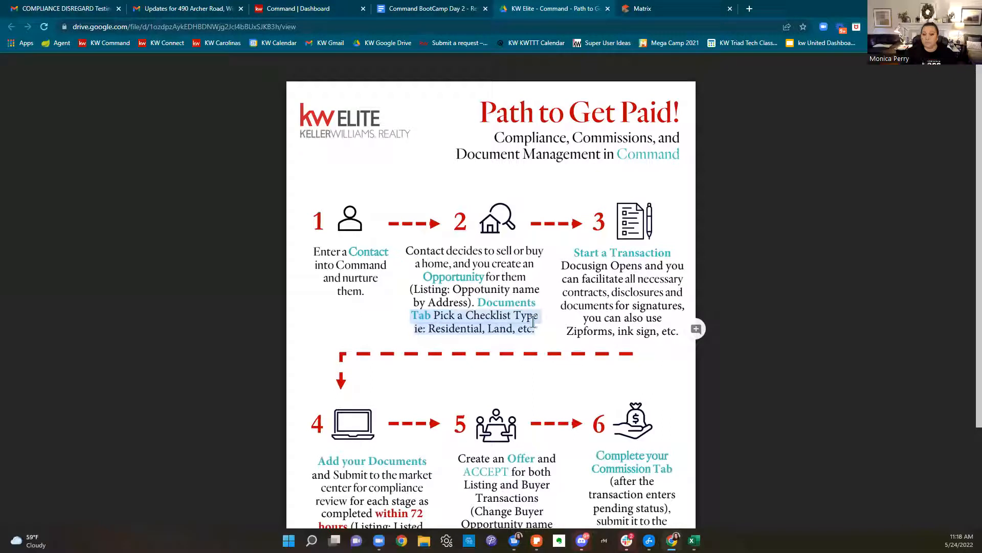
drag(575, 252, 671, 254)
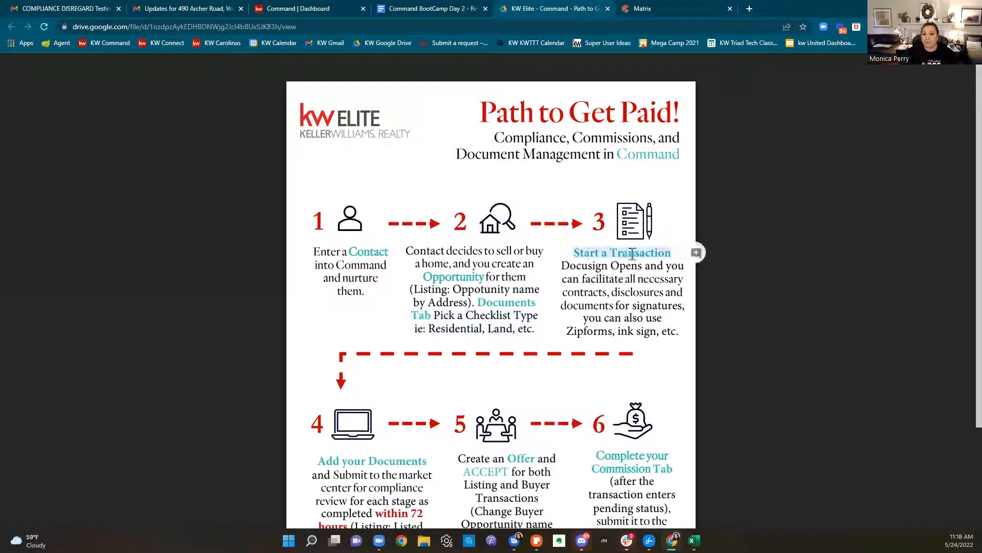
click(330, 9)
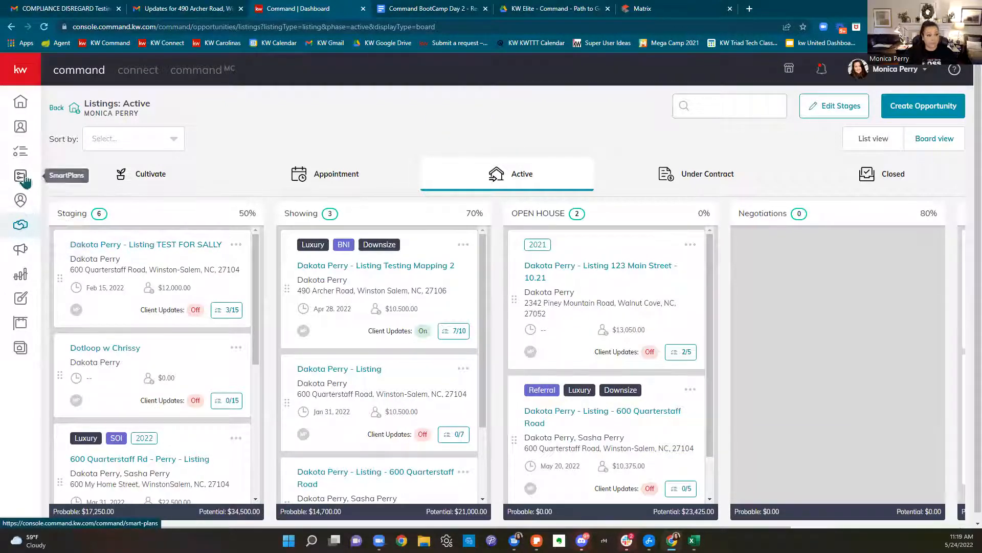
click(21, 225)
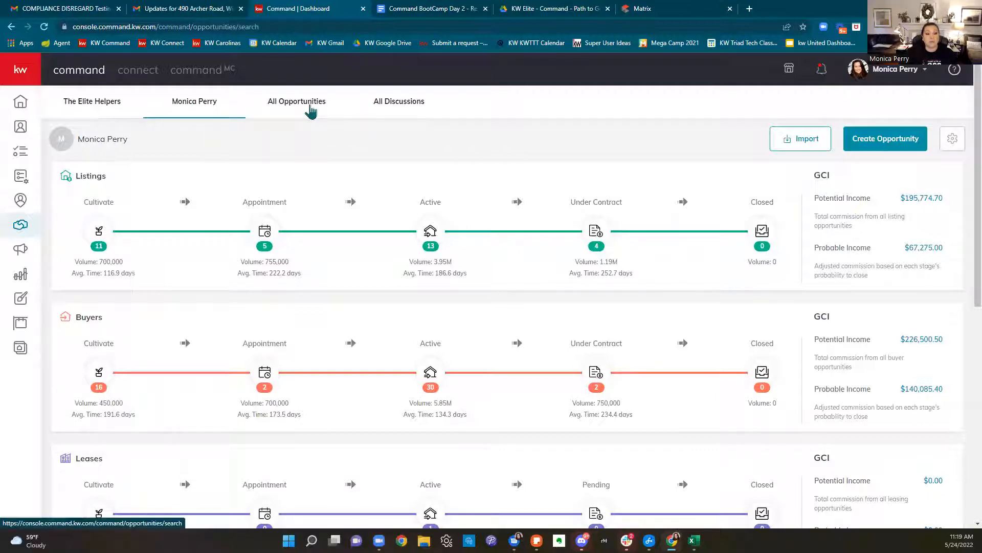
click(311, 110)
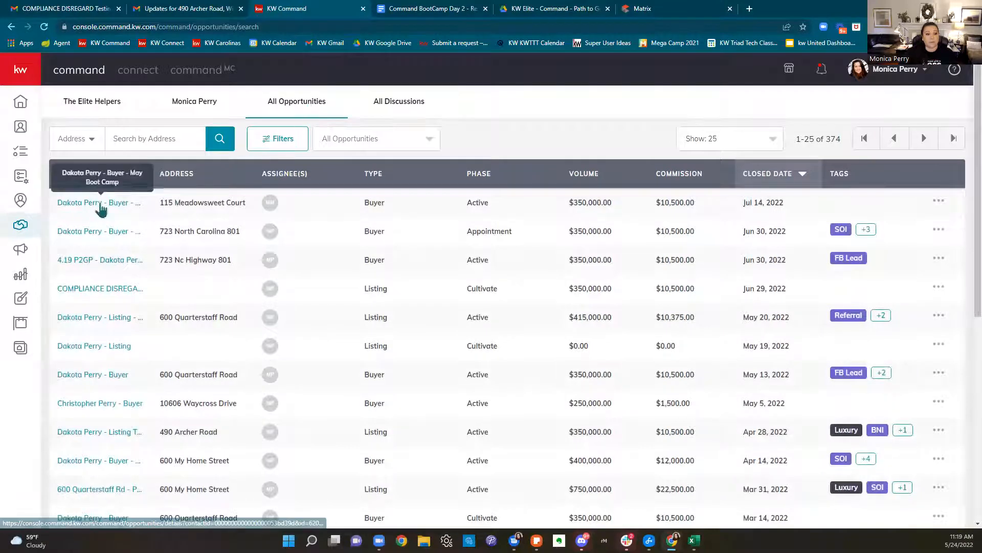
click(100, 203)
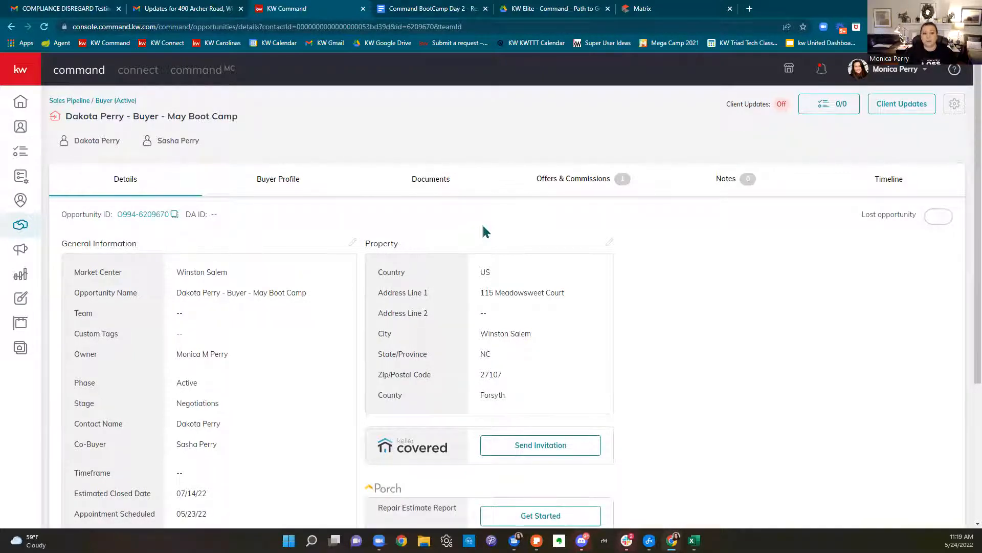
Remove the Working With Real Estate Agents and Buyer Agency Agreement files, then revisit the PDF
click(420, 195)
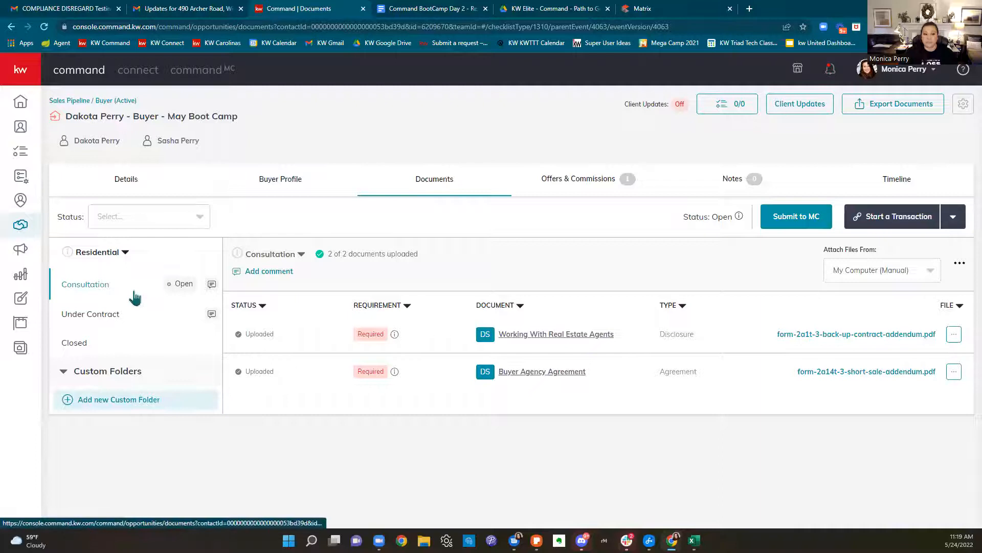
click(954, 335)
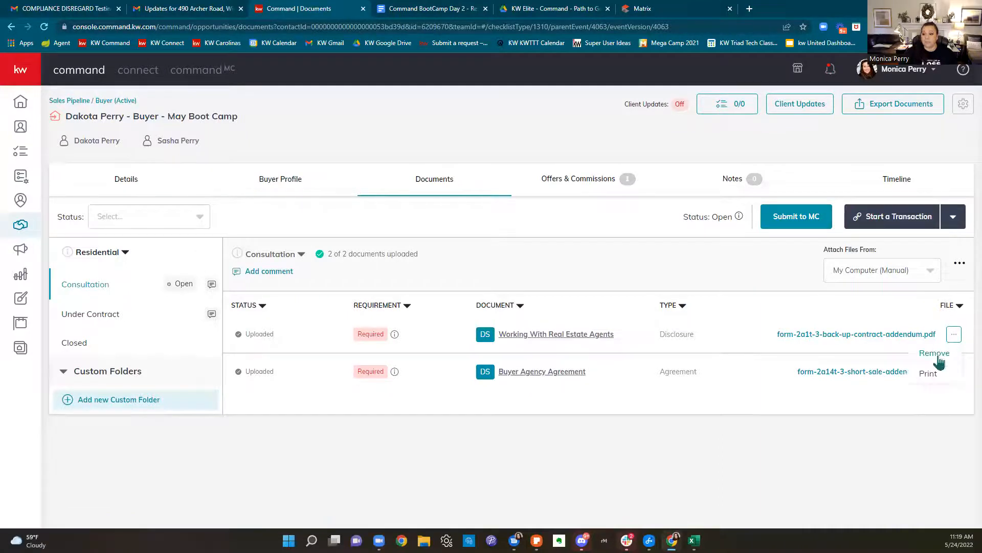
click(938, 357)
click(542, 368)
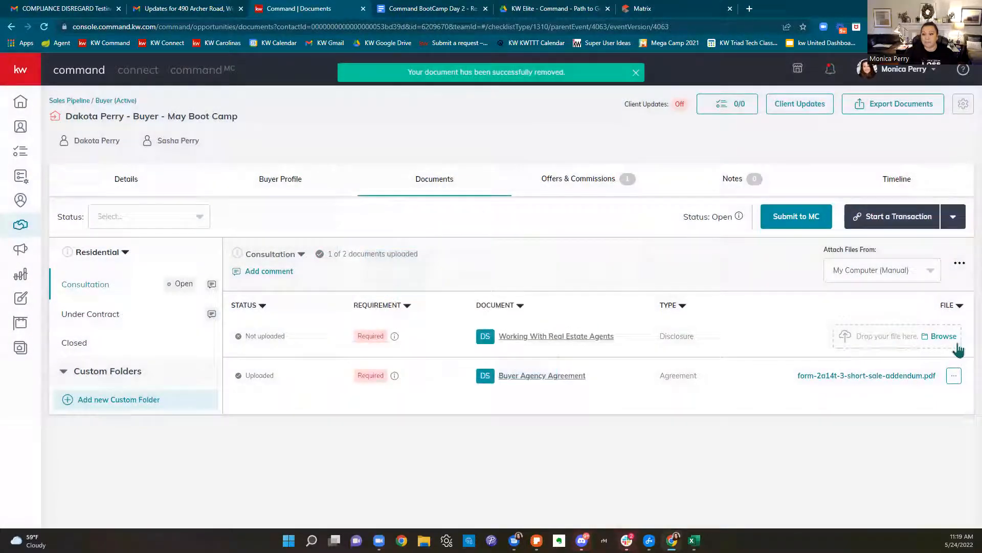
click(954, 375)
click(953, 399)
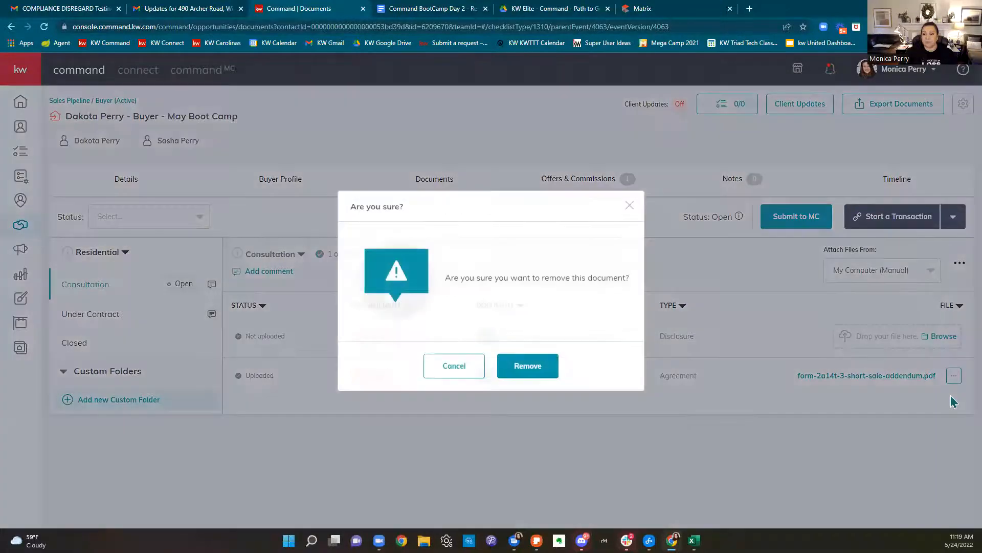
click(535, 365)
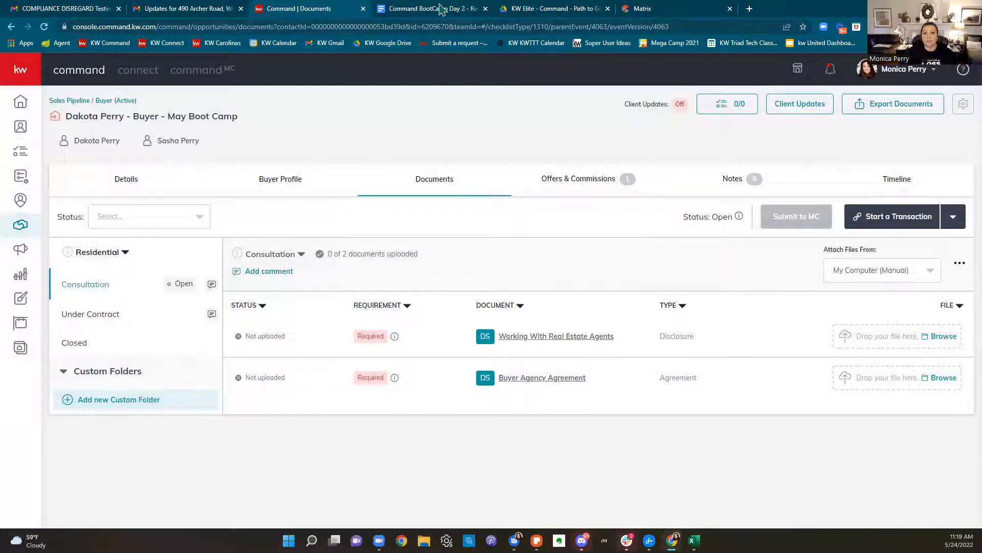
click(528, 14)
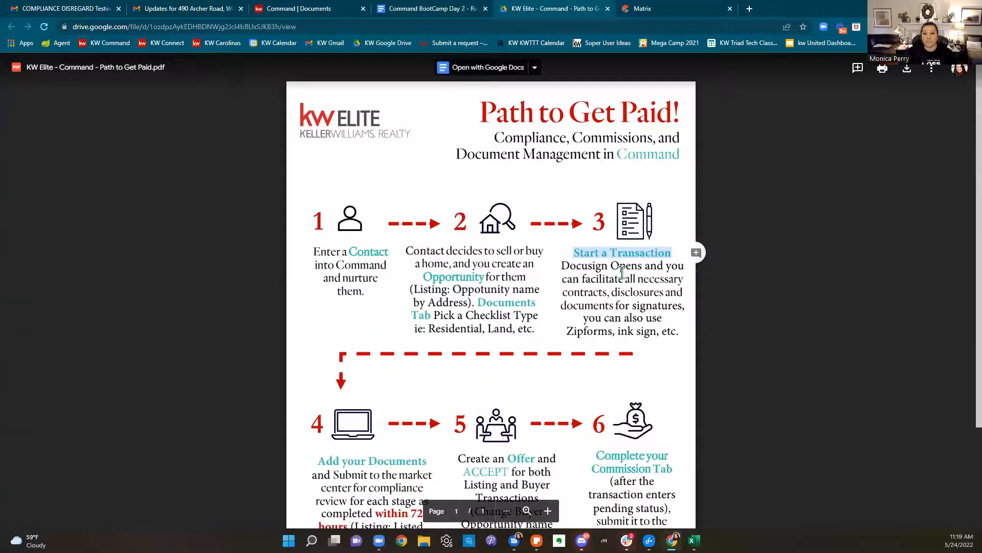
click(301, 12)
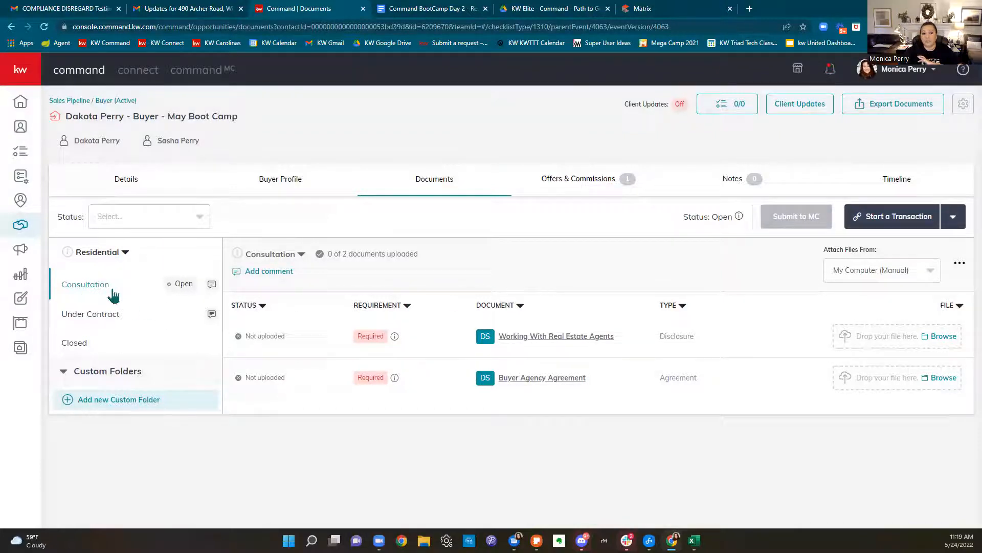
click(107, 256)
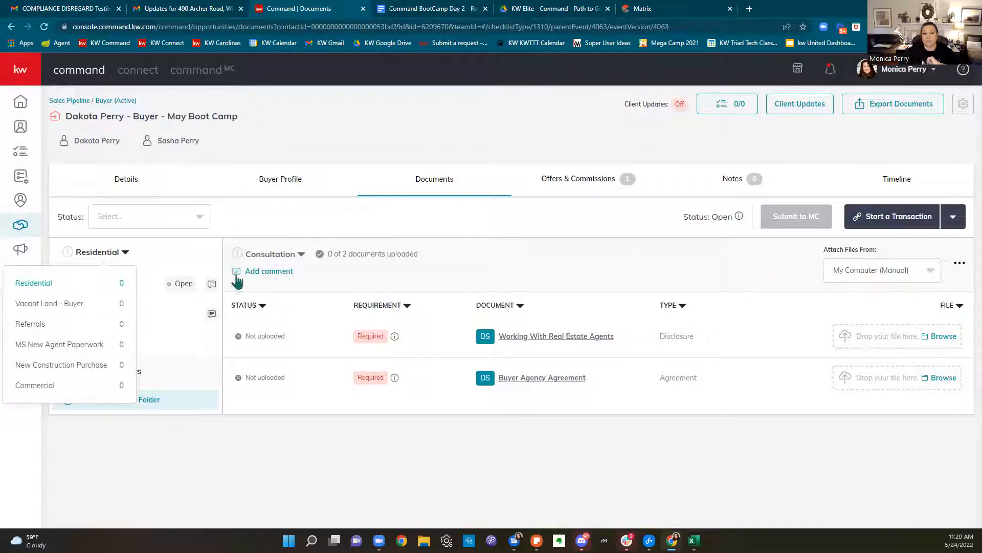
Switch to the Under Contract checklist and start a transaction with DocuSign
click(264, 223)
click(116, 312)
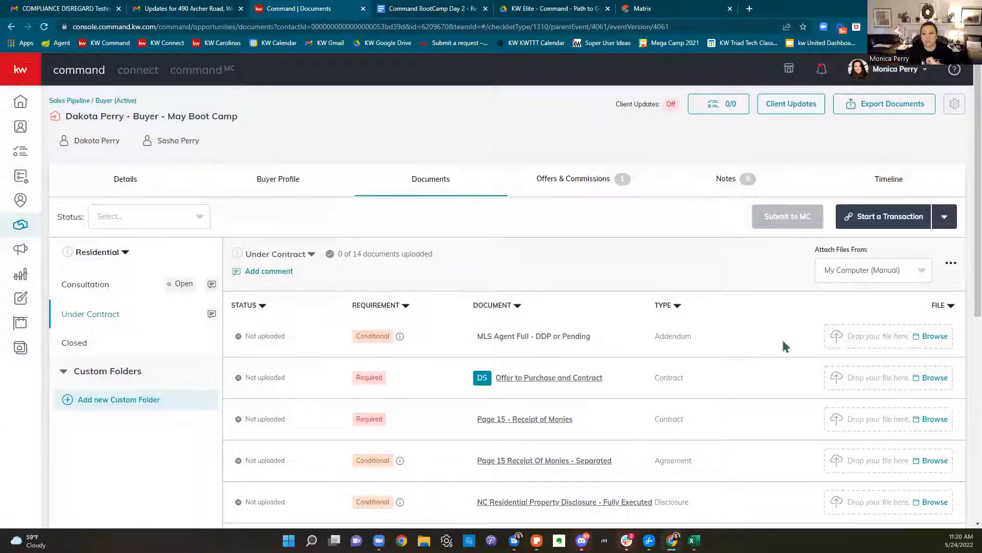
click(904, 225)
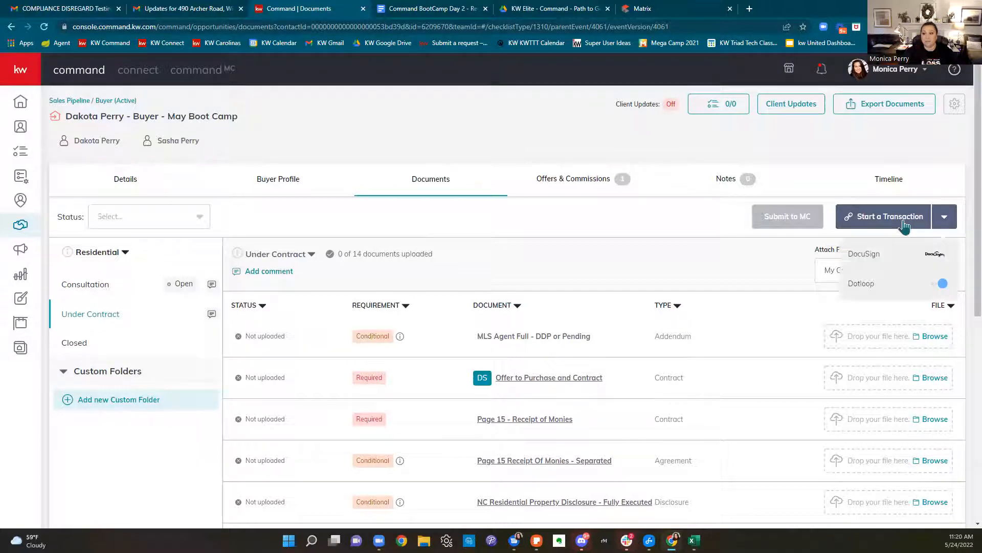
click(895, 258)
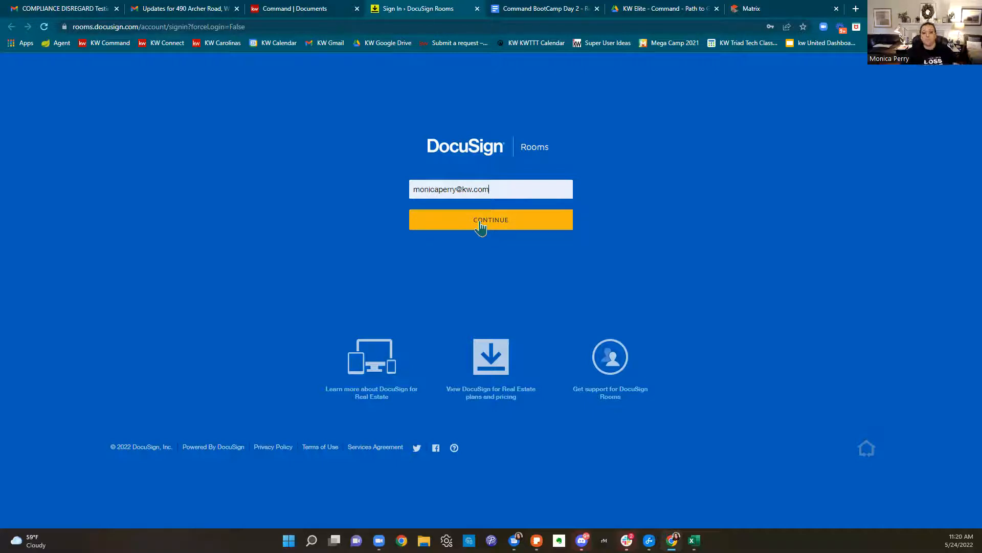
click(597, 8)
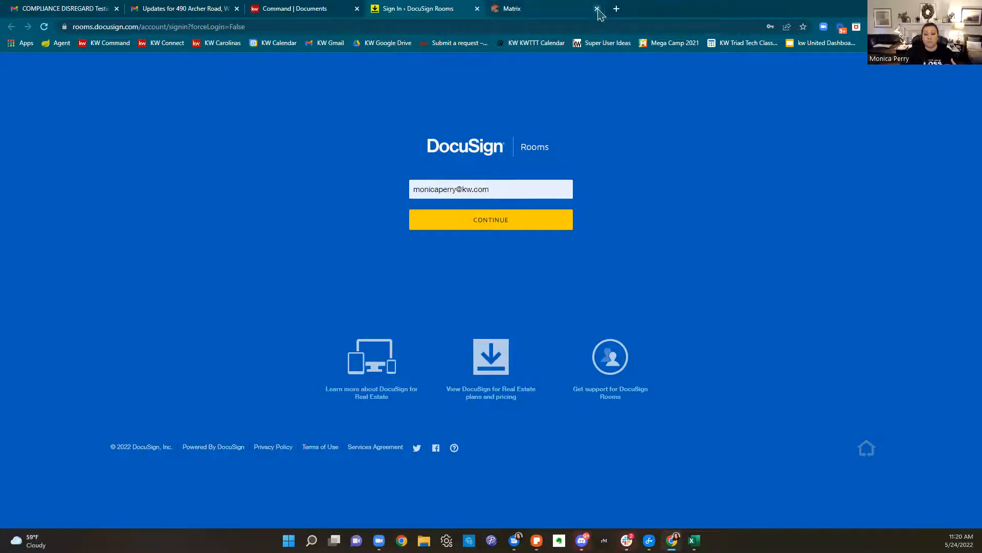
click(598, 9)
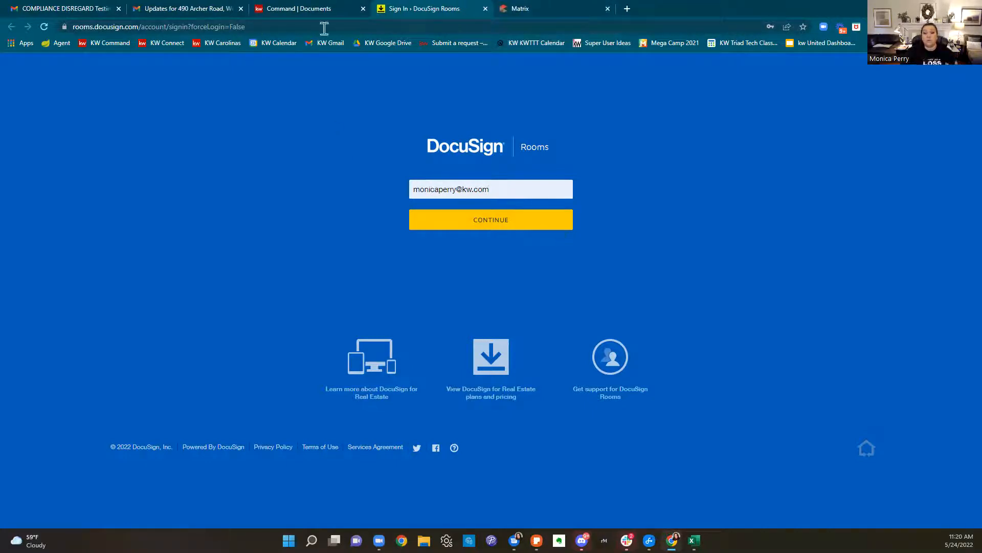
click(239, 9)
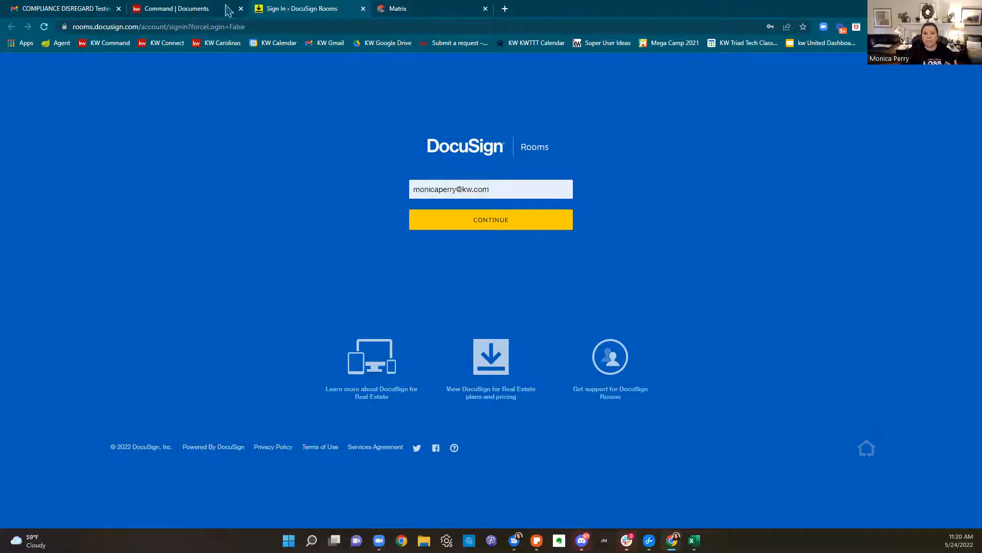
click(176, 9)
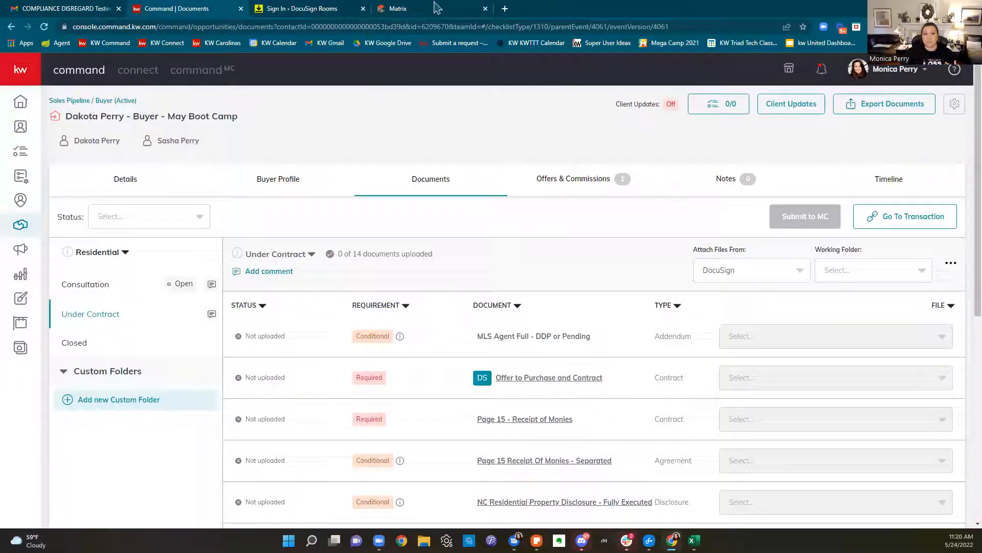
click(323, 12)
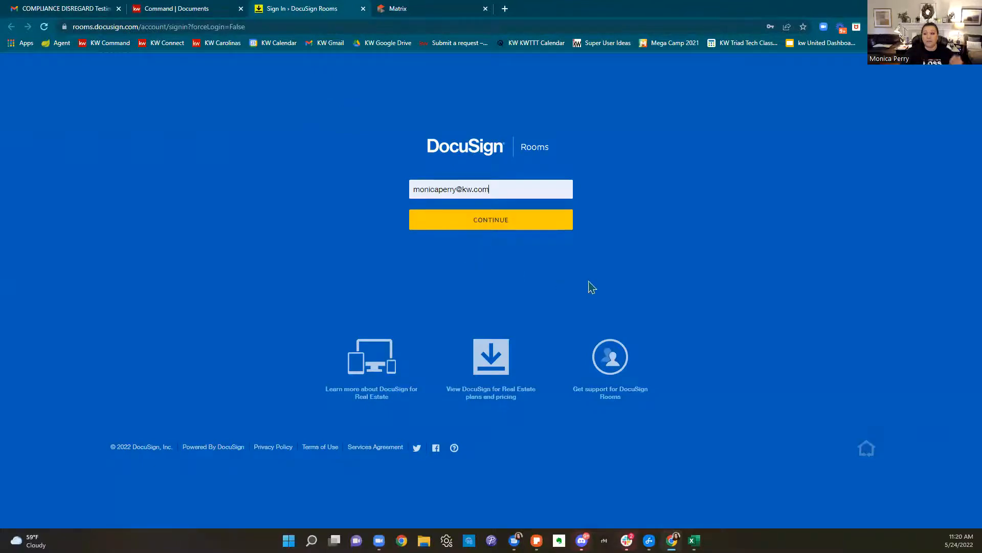
Select the full DocuSign Rooms sign-in page address in the address bar
click(684, 29)
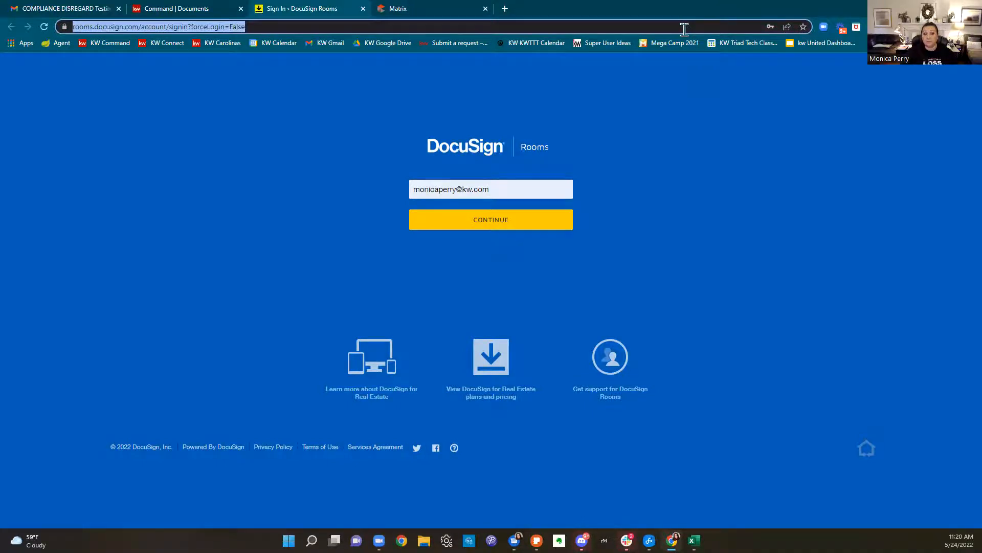
click(321, 30)
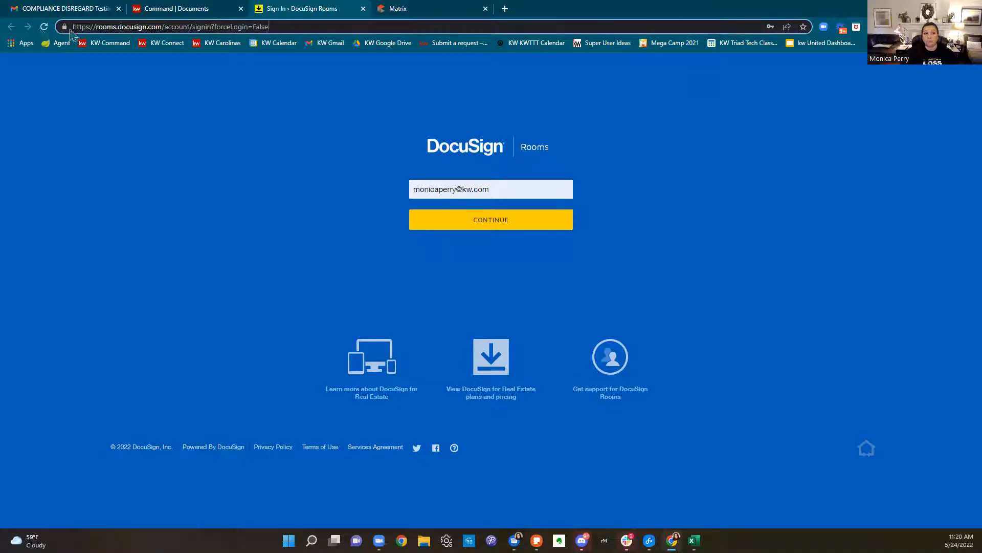
drag(66, 30, 278, 38)
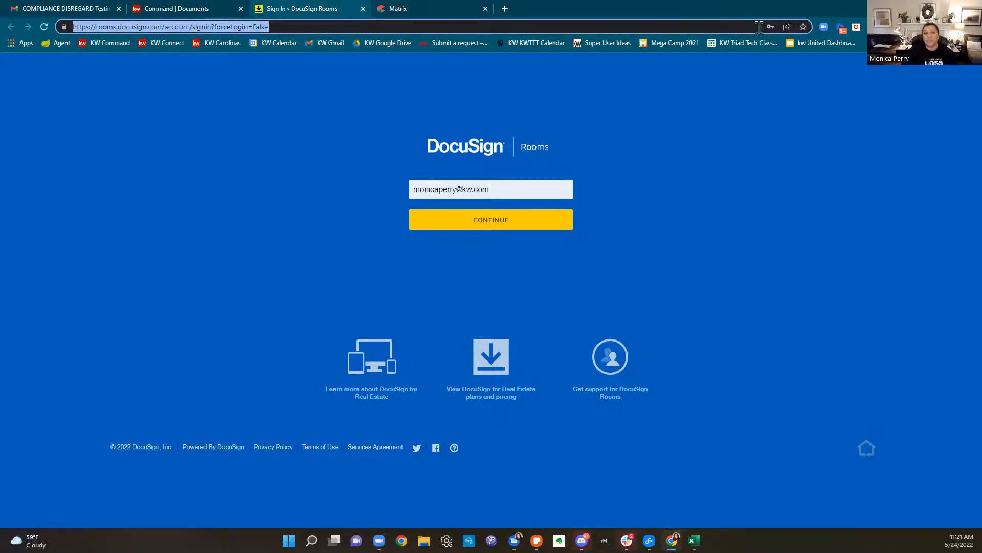
Go back to the DocuSign Rooms sign-in page and continue signing in
click(218, 8)
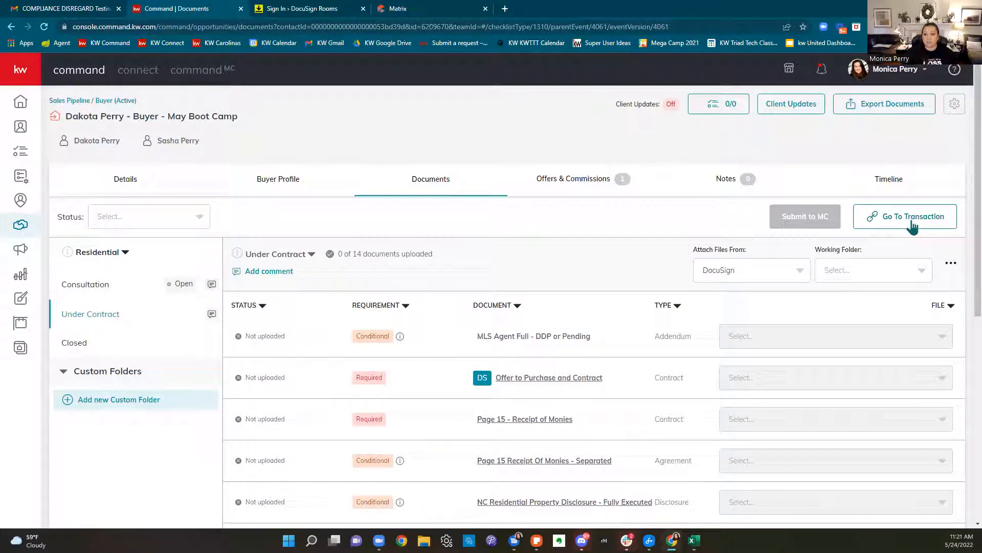
click(287, 14)
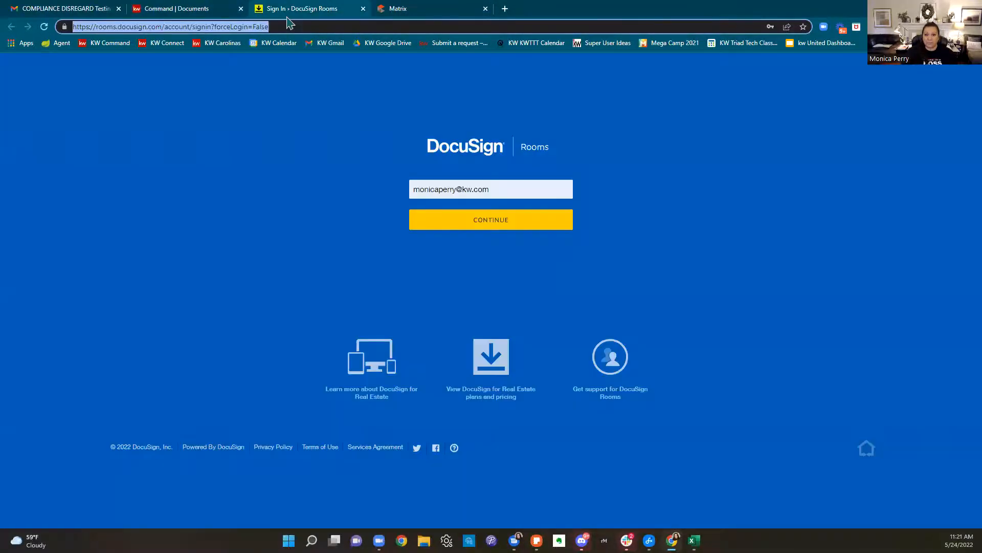
click(509, 220)
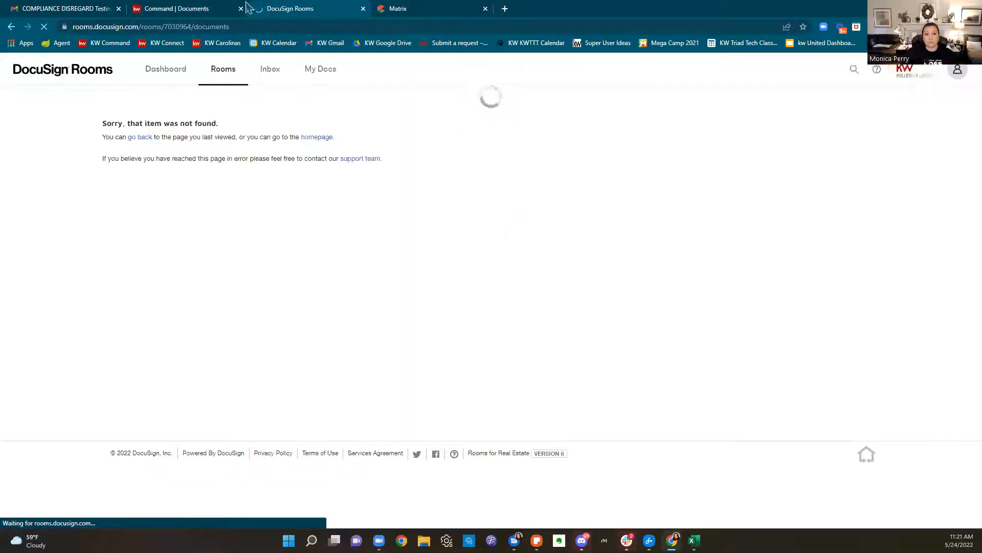
Log out of the wrong DocuSign account and sign back in with your own saved email
click(956, 71)
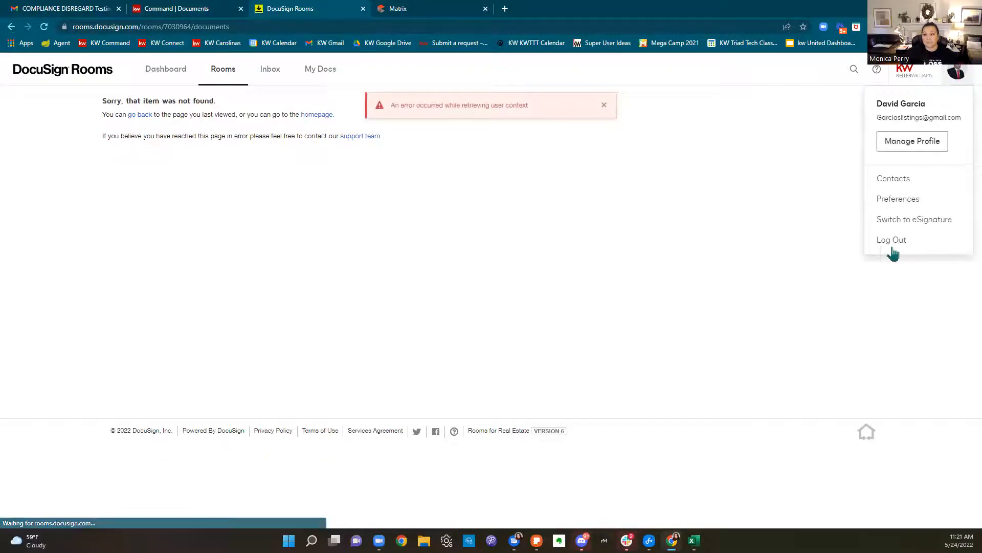
click(894, 242)
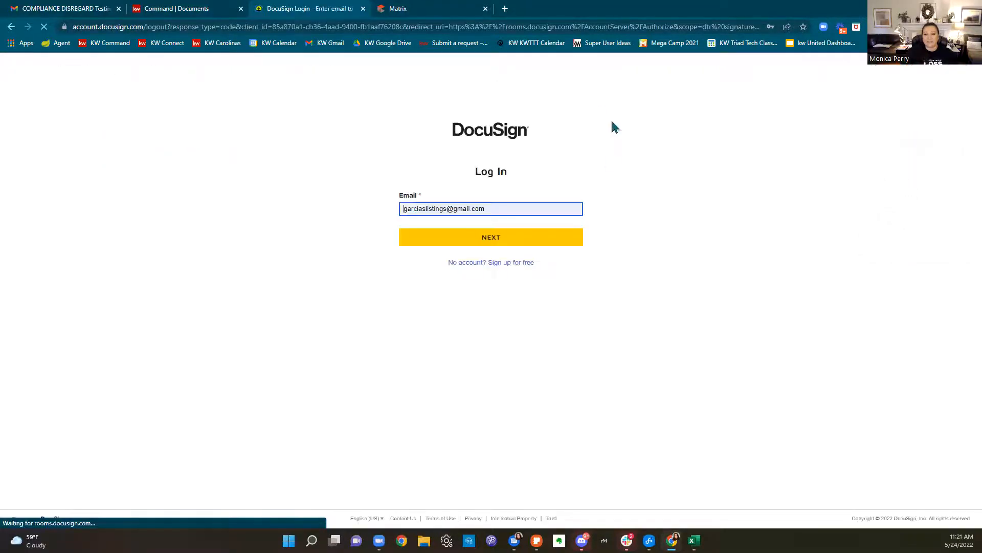
drag(501, 209, 374, 211)
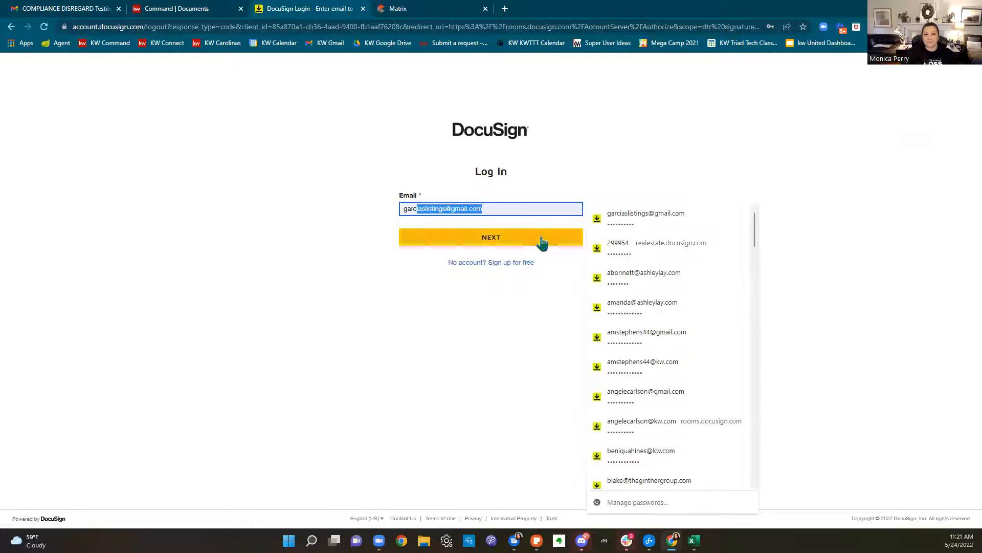
drag(502, 209, 395, 211)
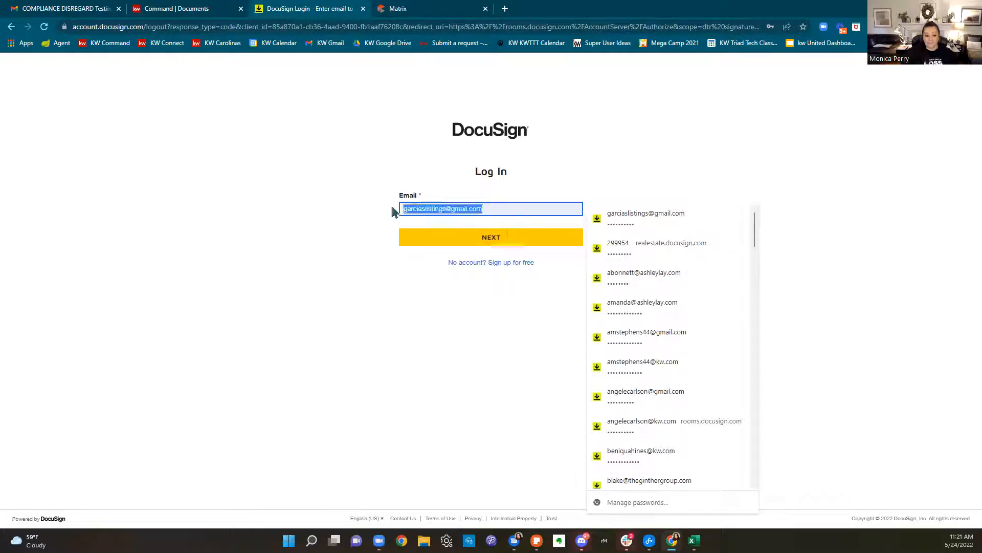
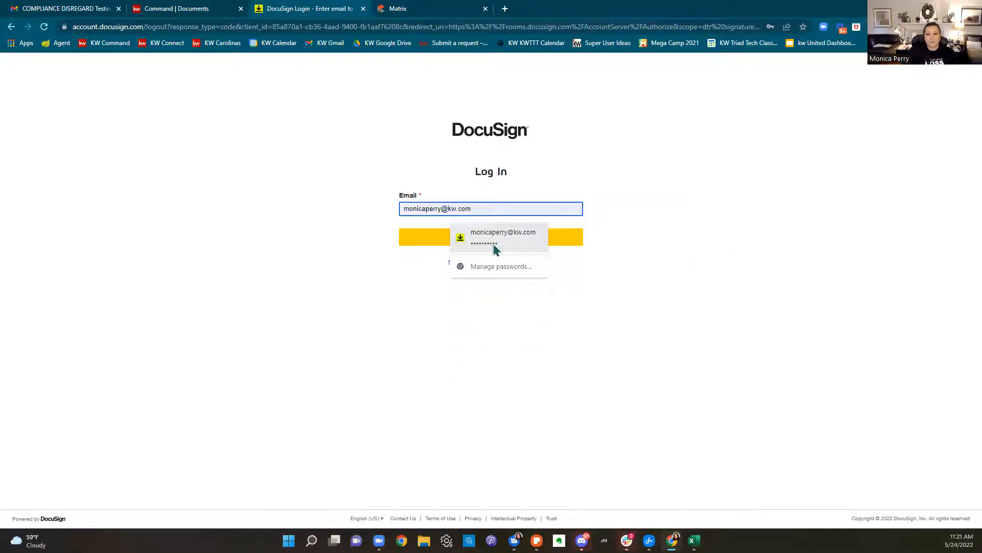
click(481, 237)
click(488, 237)
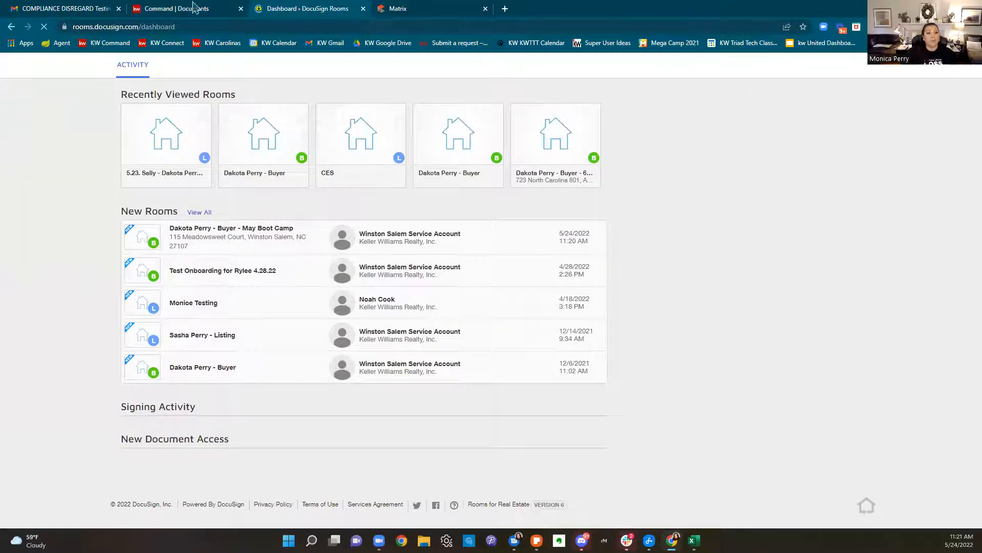
Open the linked transaction room from KW Command and check its title matches the opportunity's
click(364, 9)
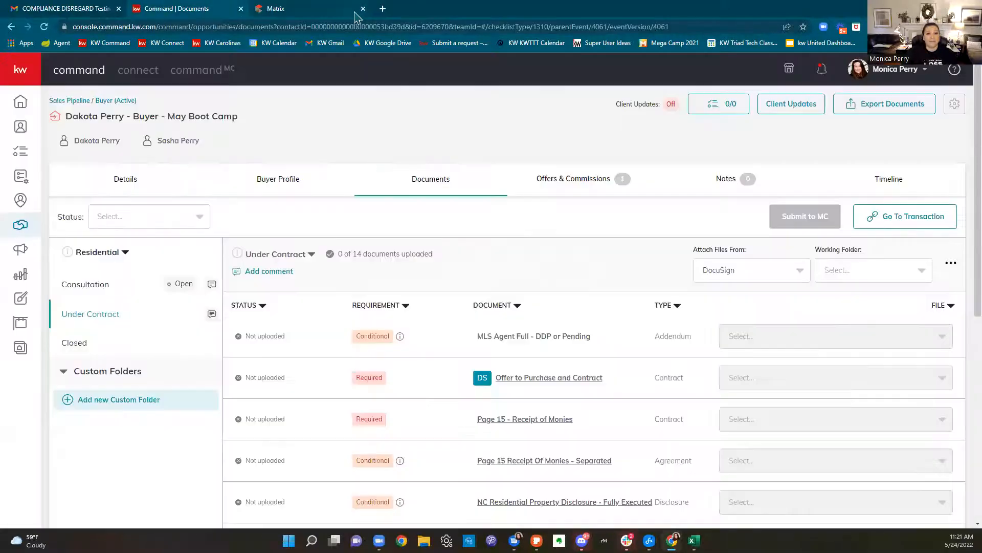
click(924, 217)
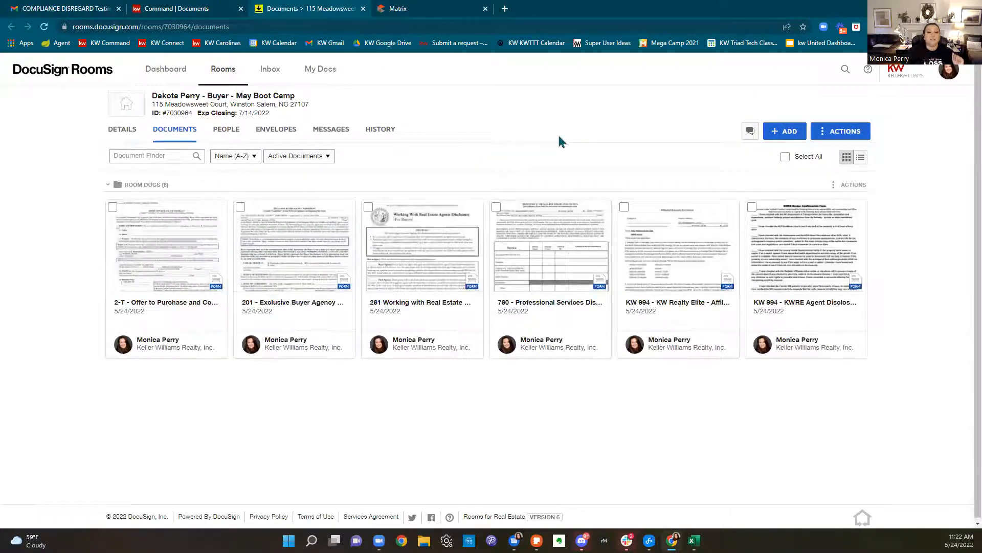
click(169, 10)
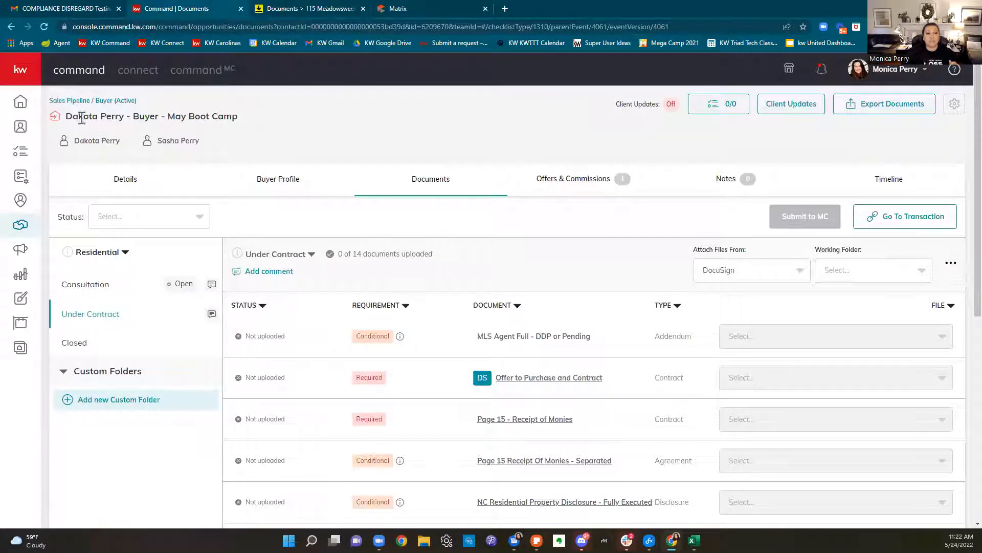
drag(63, 117, 243, 122)
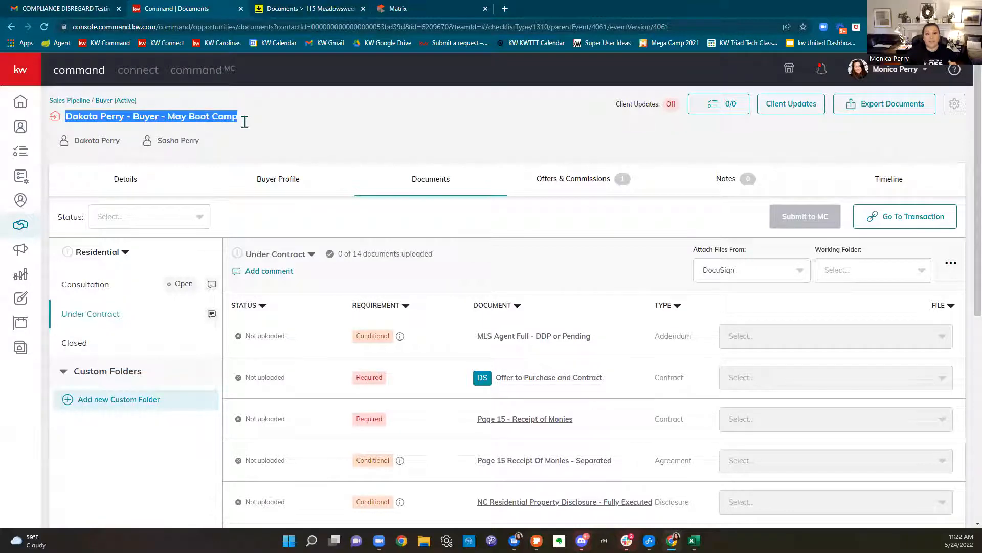
click(301, 9)
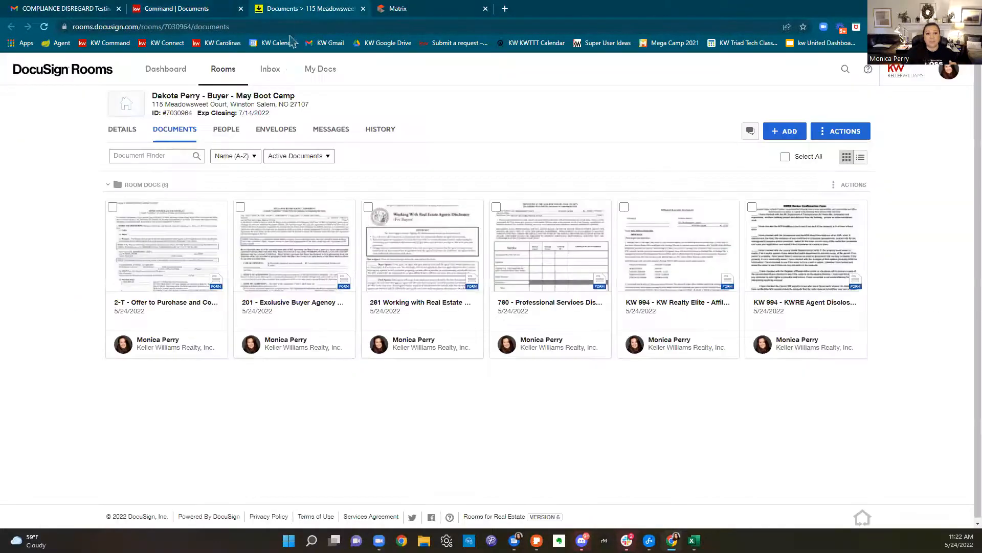
drag(303, 97, 150, 100)
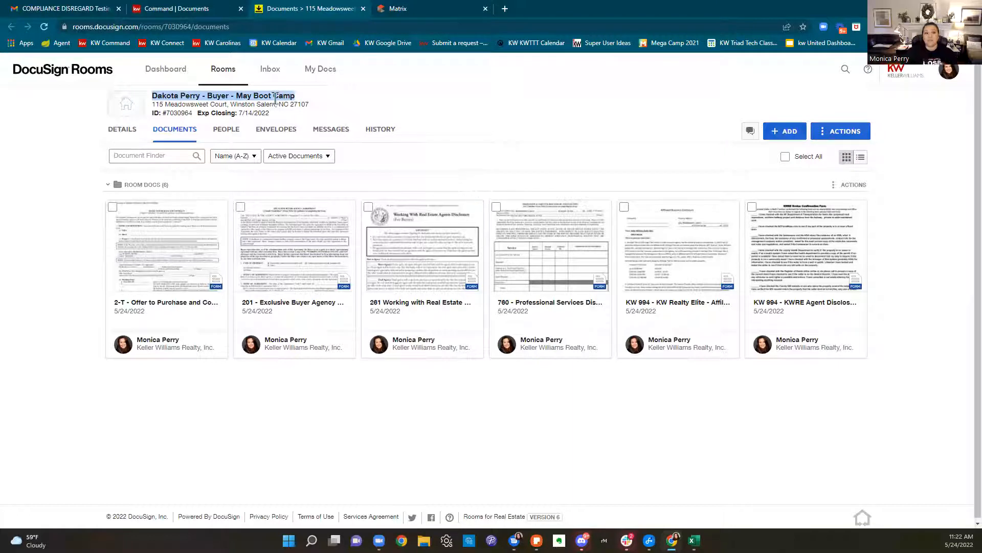
Compare the opportunity's details with the room's property address, then show the room details
click(199, 11)
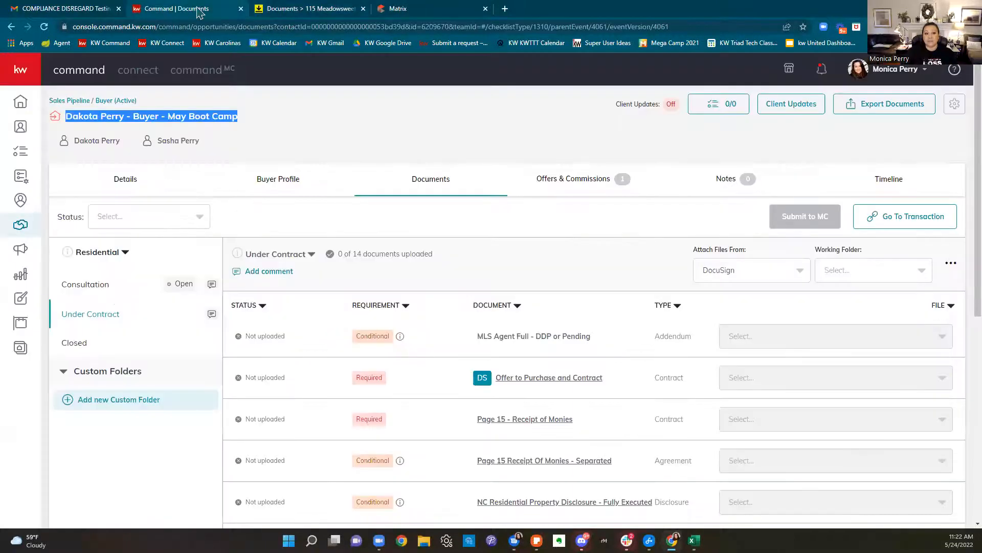
click(128, 180)
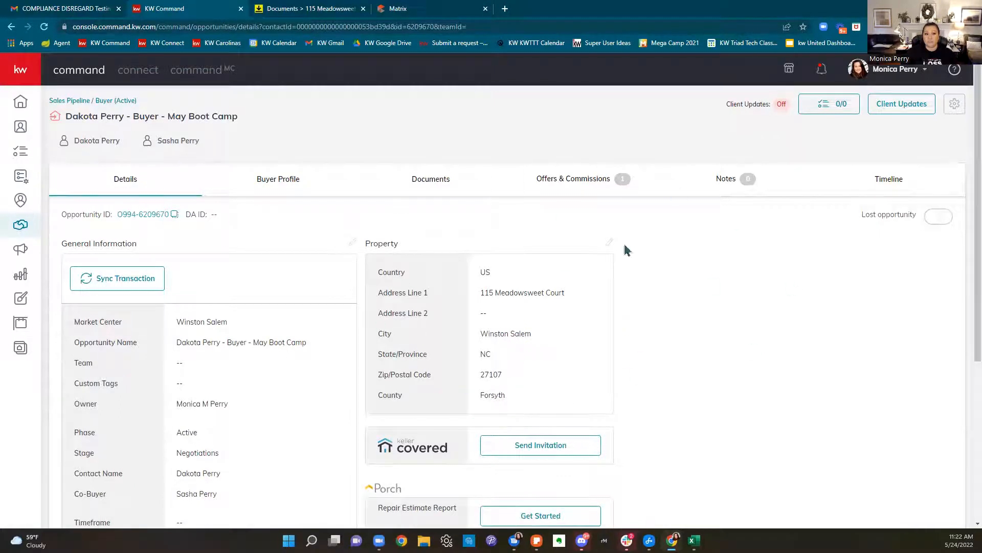
click(308, 11)
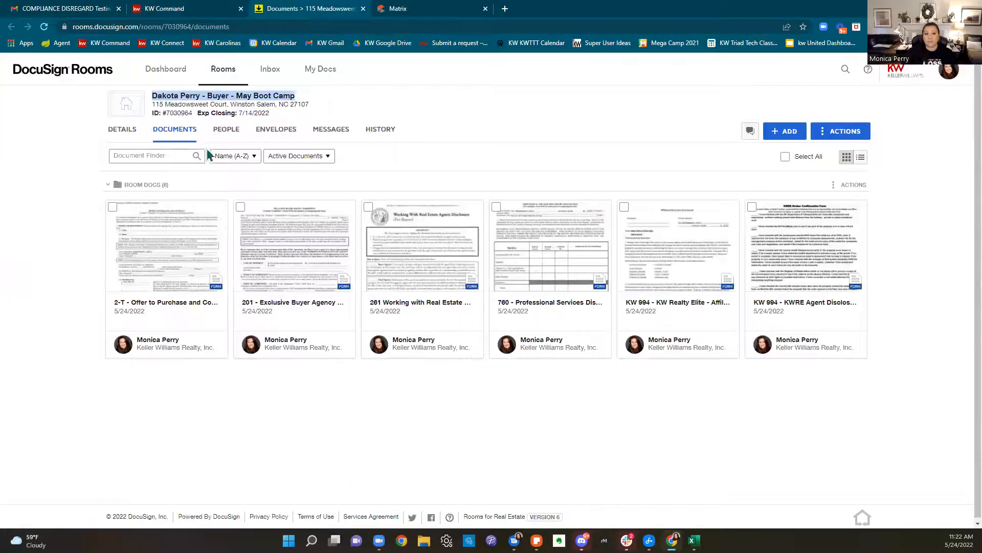
drag(154, 104, 328, 103)
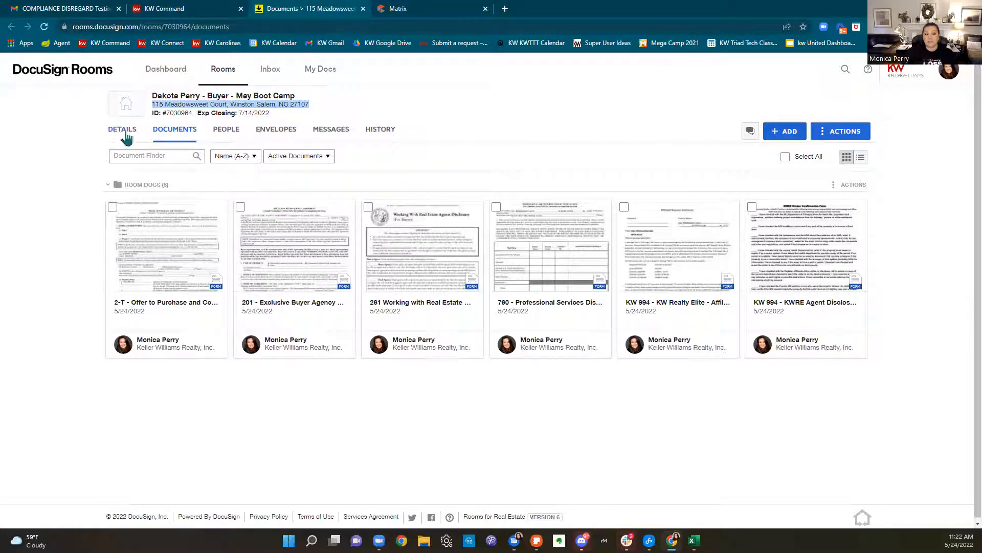
click(126, 134)
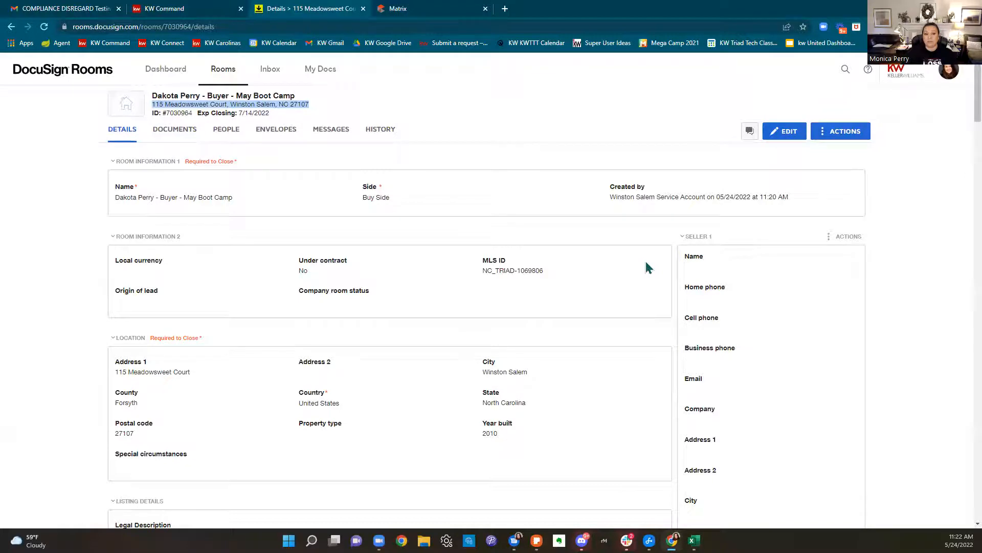
Put the room details into edit mode and copy the owner's name from the Matrix MLS listing
click(783, 132)
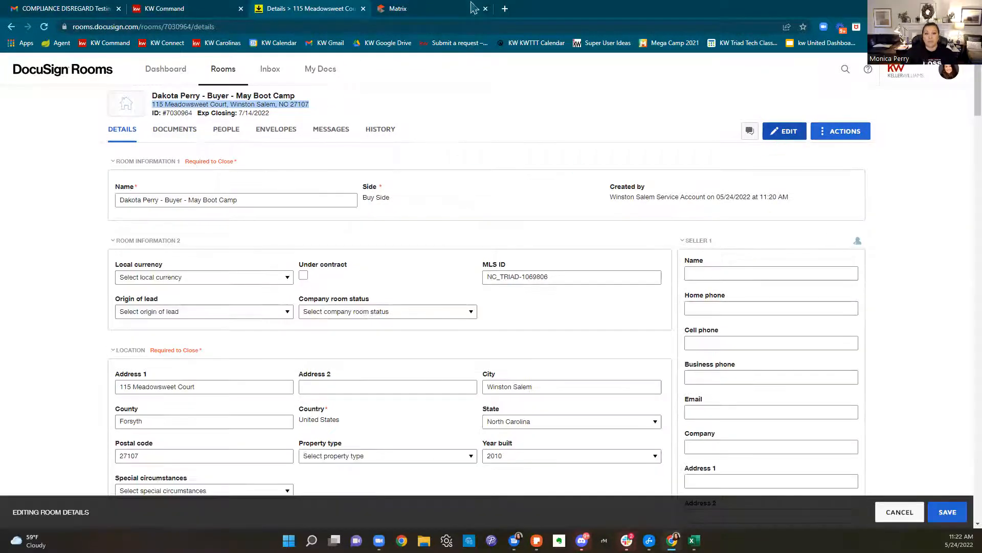
click(450, 9)
scroll(438, 232, down, 2)
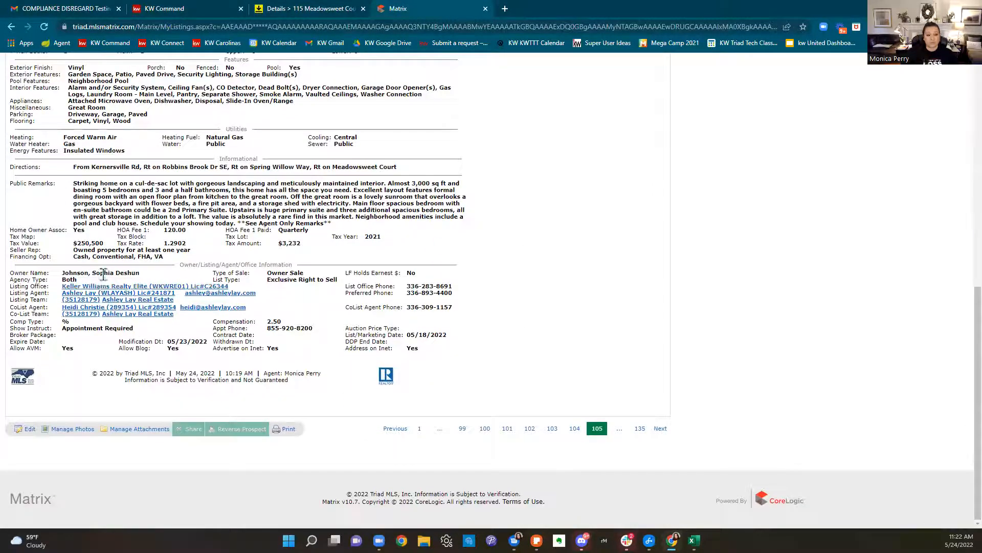
drag(90, 276, 62, 272)
right_click(77, 272)
click(88, 281)
click(262, 11)
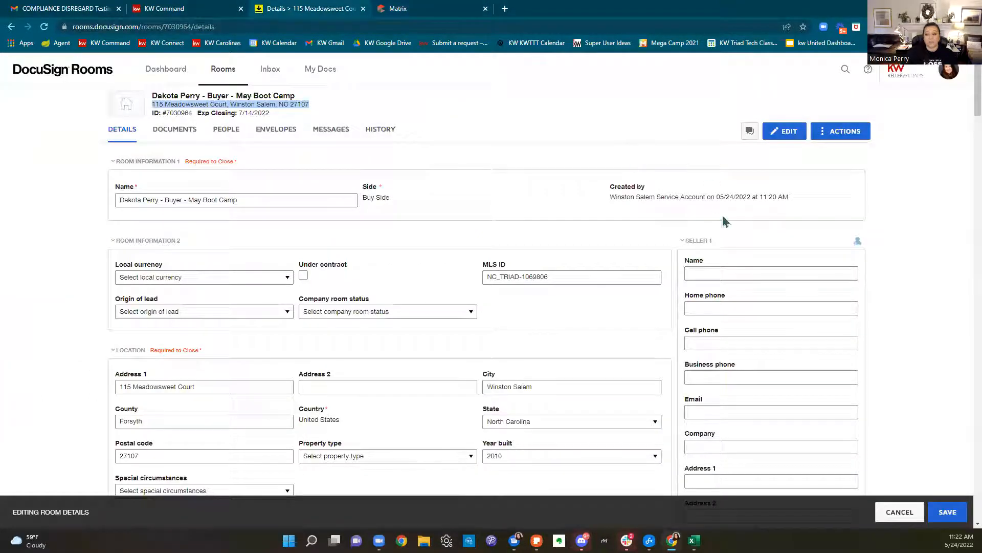
Paste the owner's name into Seller 1 Name, reordered first name first
click(729, 272)
key(ctrl+v)
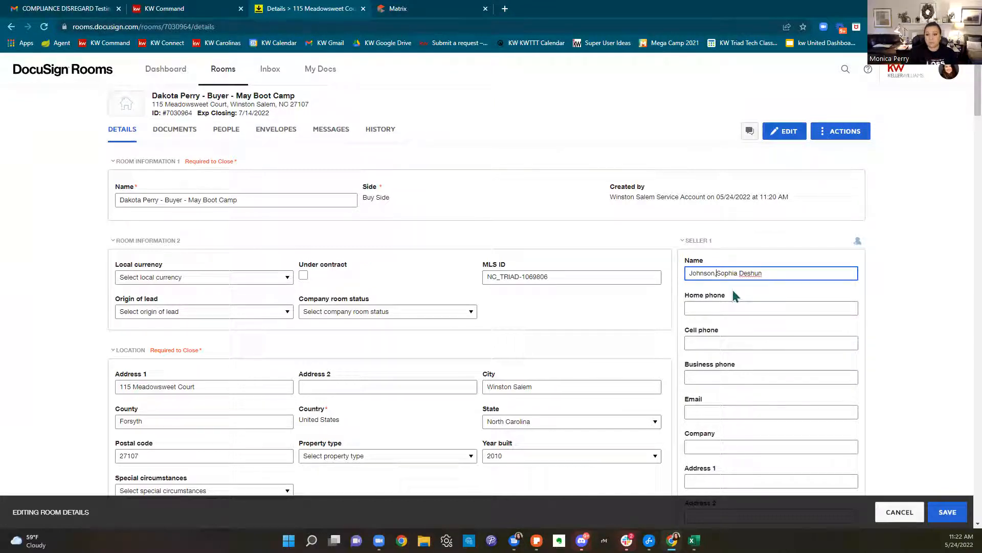
key(BackSpace)
key(BackSpace)
key(BackSpace)
key(BackSpace)
key(BackSpace)
key(BackSpace)
key(BackSpace)
key(BackSpace)
click(756, 272)
text(H)
key(BackSpace)
text(Johnson)
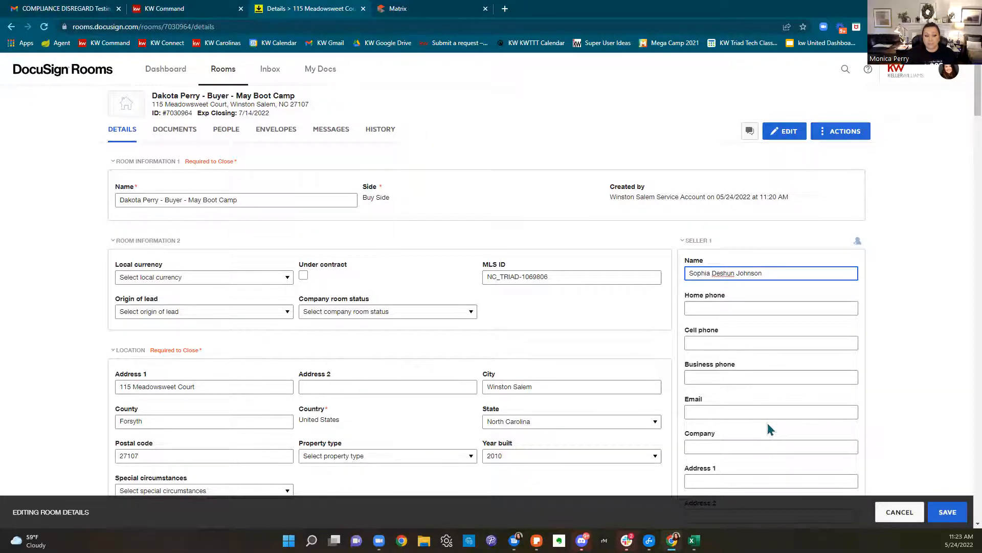
scroll(768, 425, down, 3)
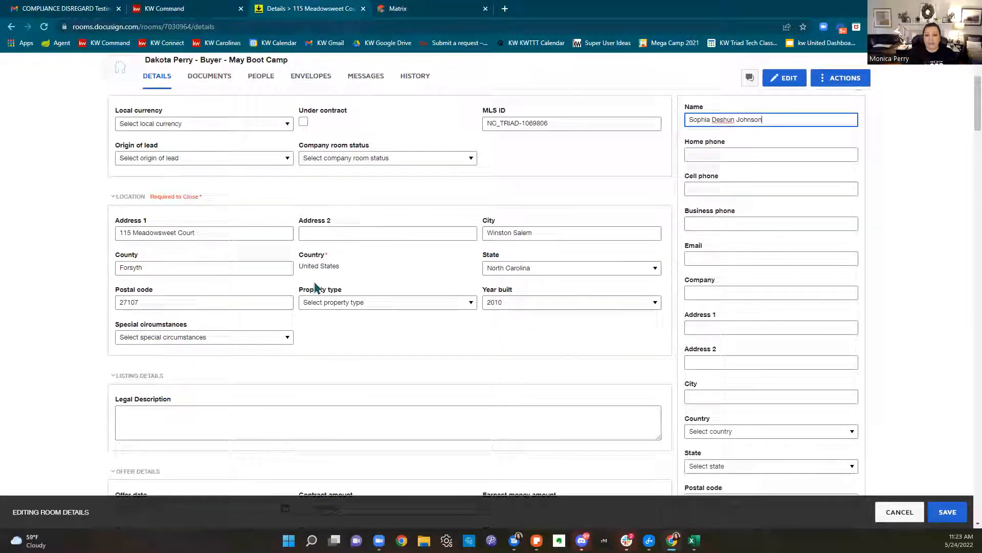
Confirm the 350000 contract amount, enter 2000 earnest money and the law firm holding it
scroll(313, 287, down, 5)
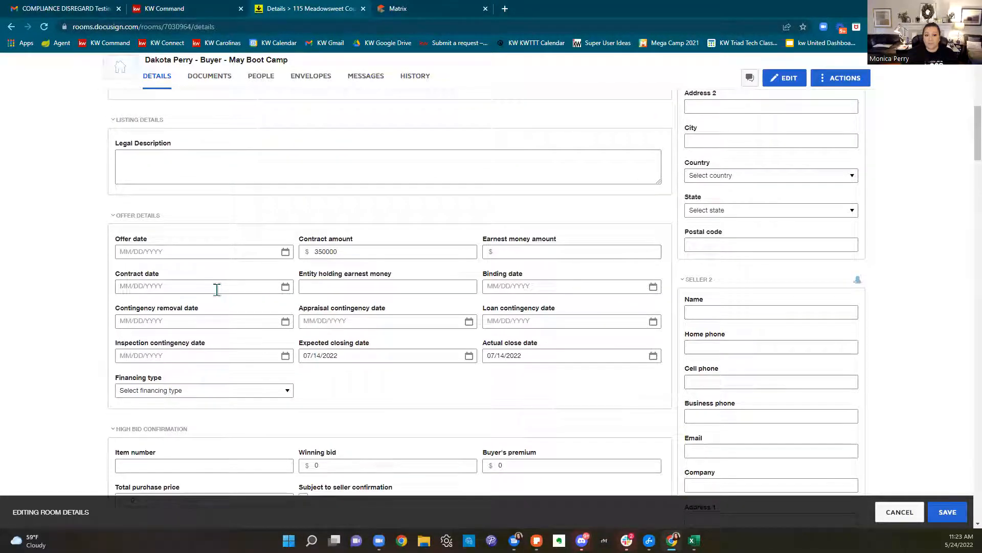
drag(398, 251, 310, 260)
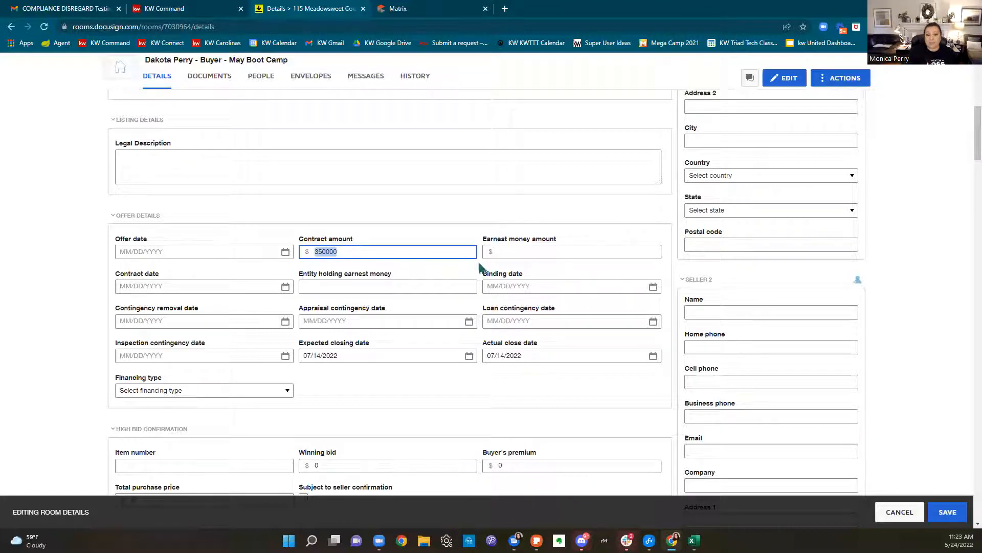
click(510, 251)
text(2000)
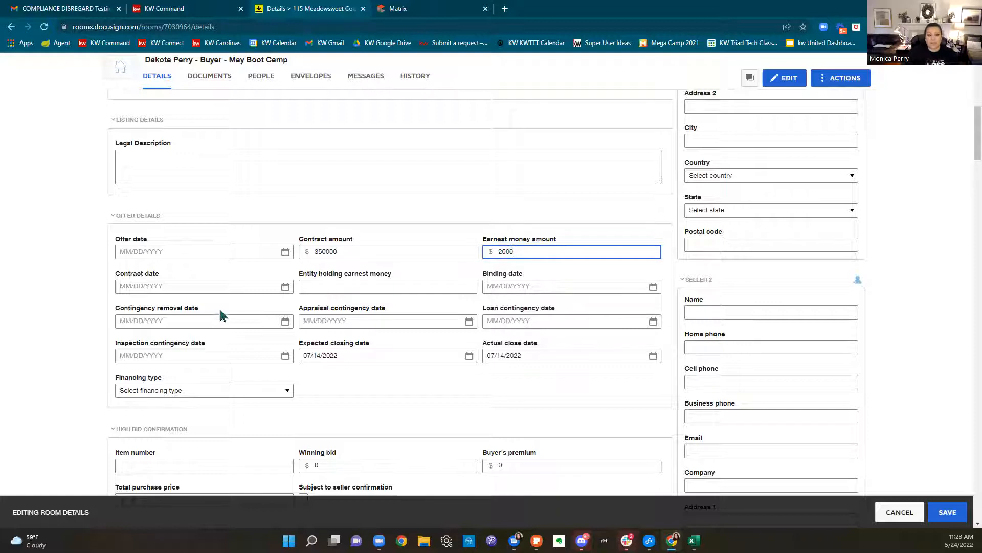
click(357, 290)
text(Randall Perry Law LLC)
click(365, 390)
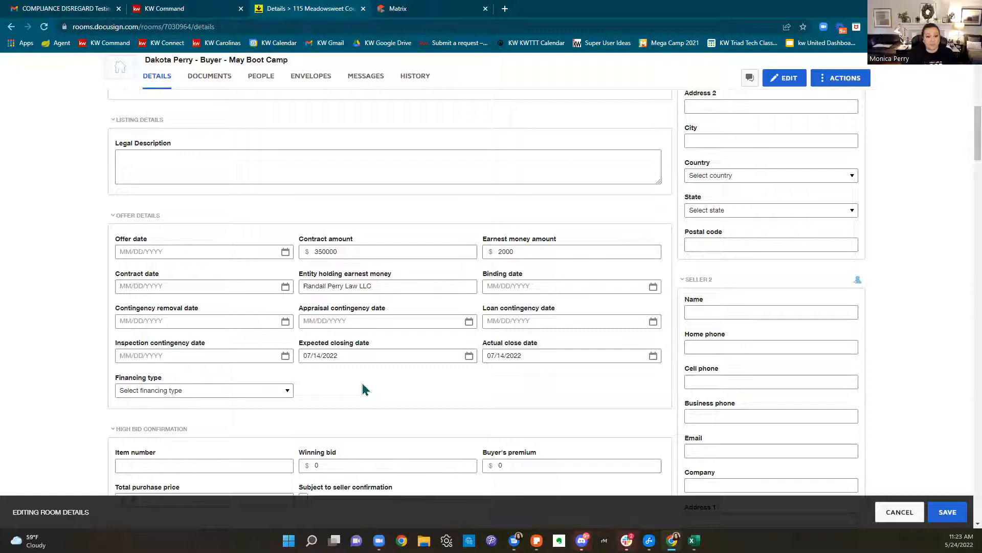
Choose Conventional as the offer's financing type
click(202, 390)
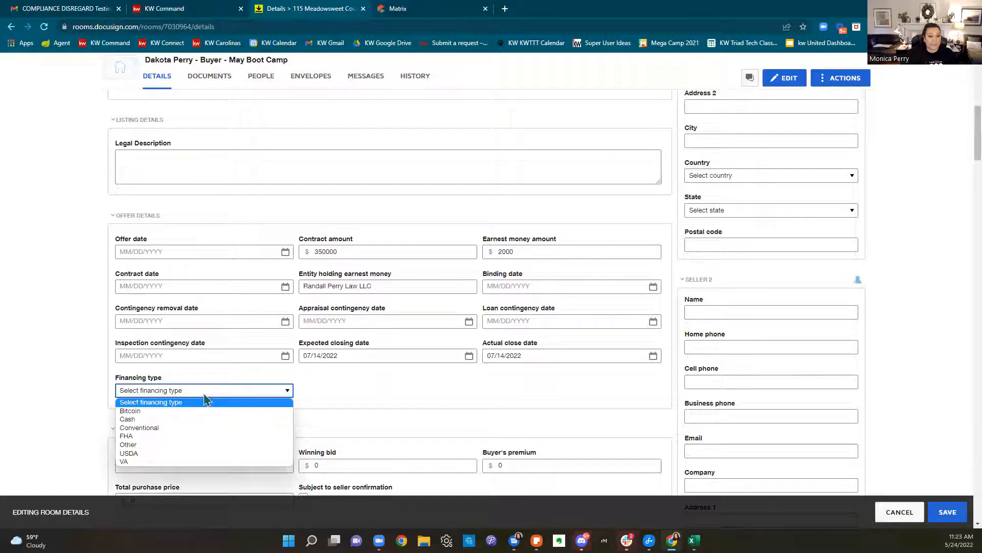
click(172, 431)
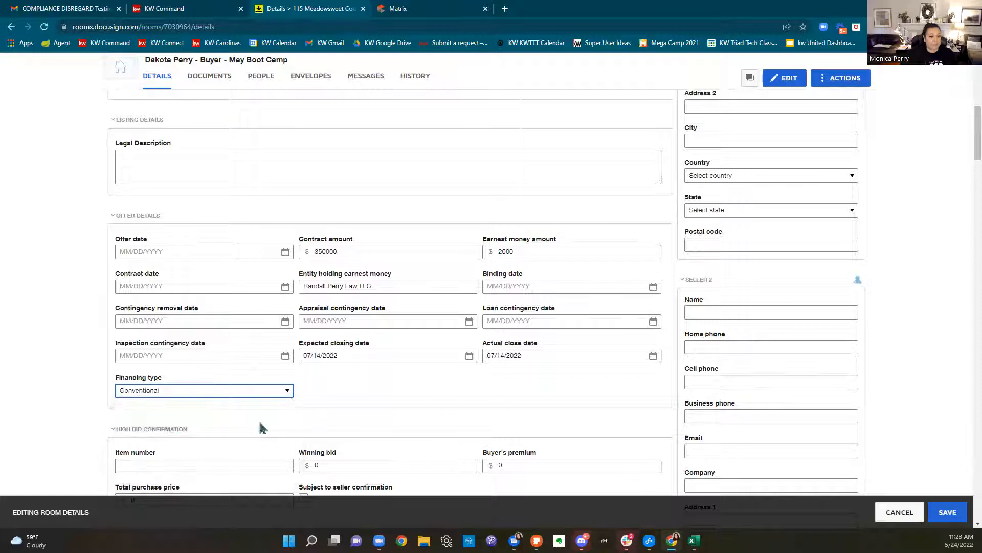
click(259, 390)
click(454, 388)
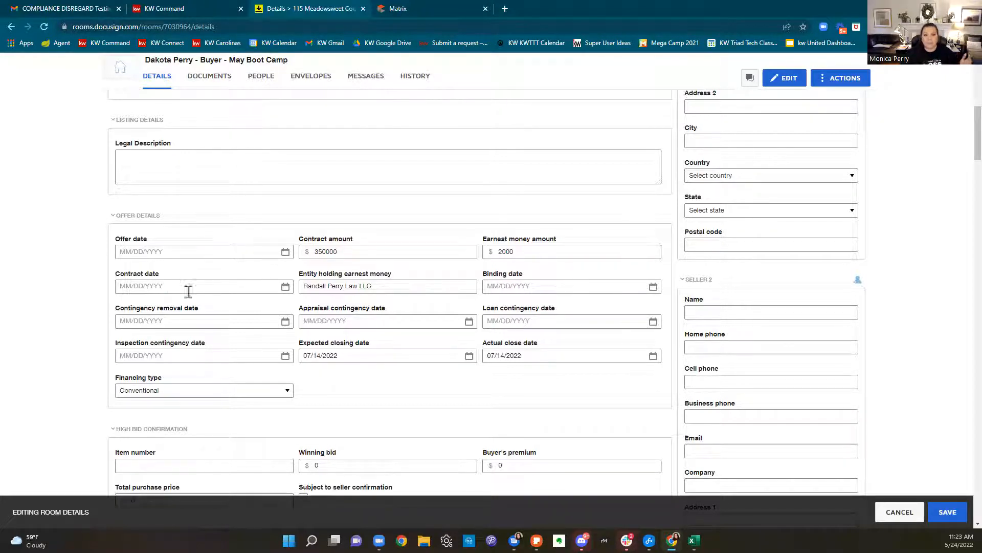
scroll(505, 355, down, 3)
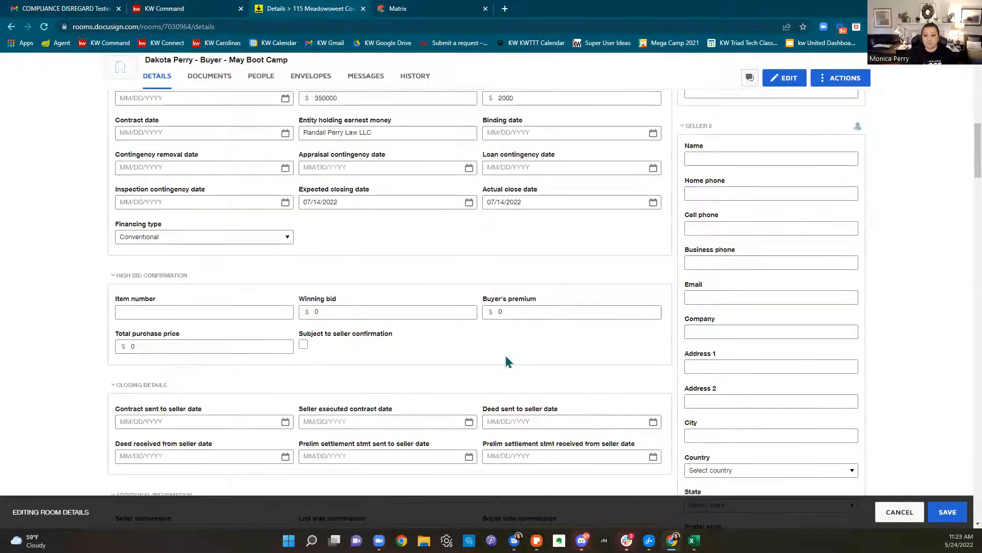
scroll(958, 193, up, 10)
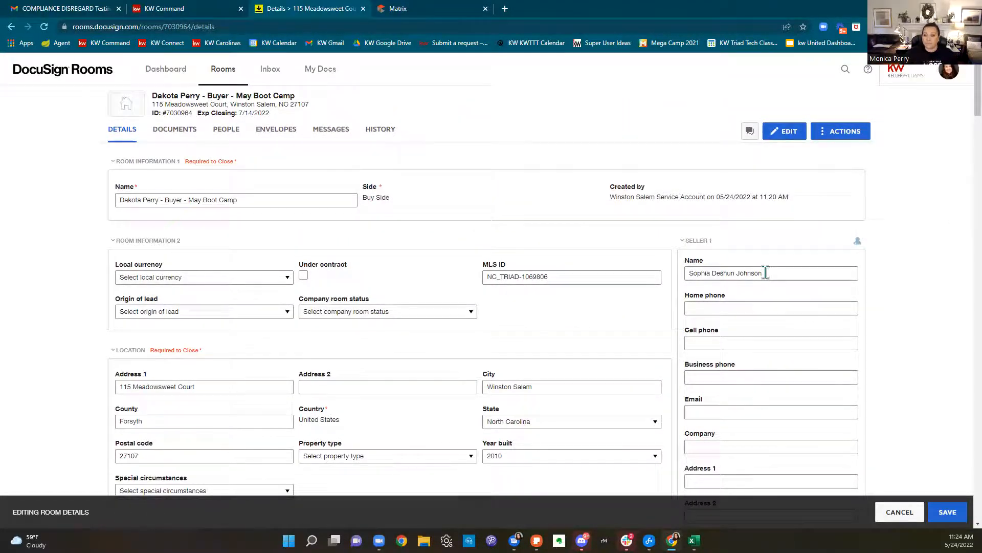
Enter Listing Agent 1's name and e-mail address
scroll(765, 272, down, 9)
scroll(766, 276, down, 8)
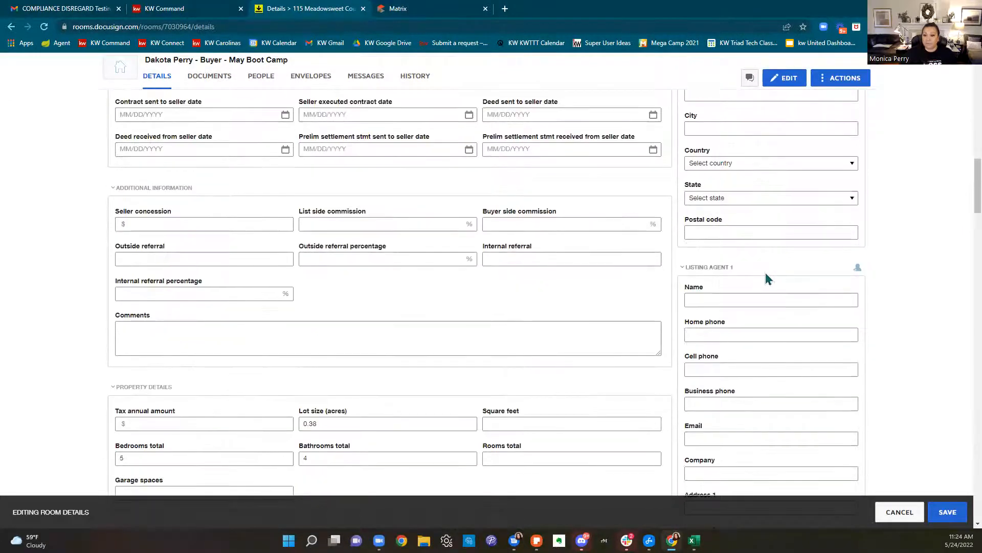
scroll(765, 272, down, 1)
click(748, 247)
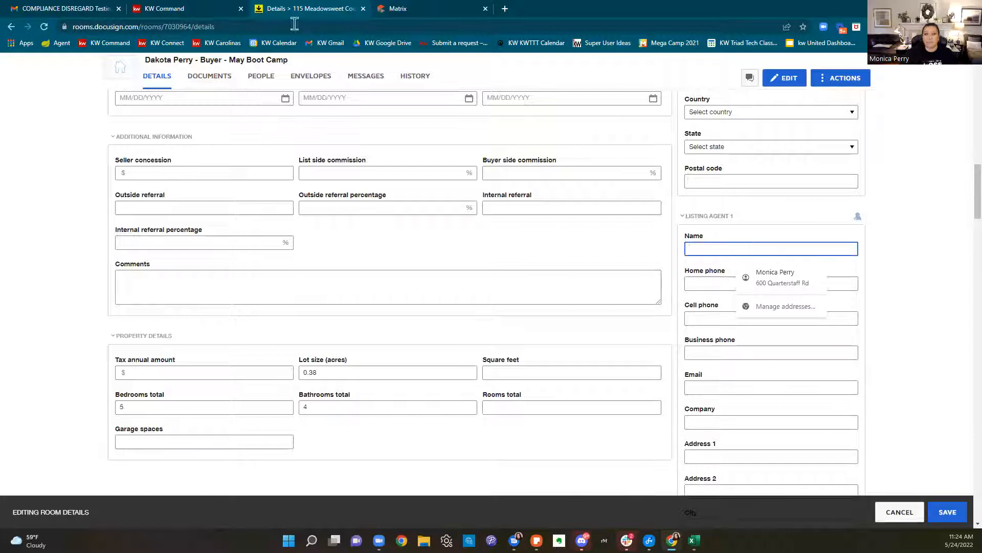
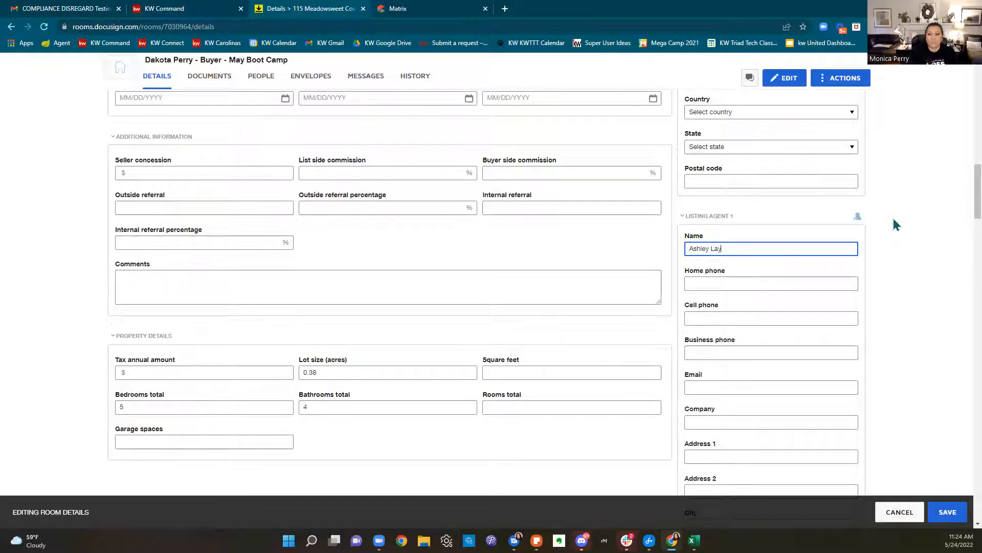
scroll(895, 240, down, 2)
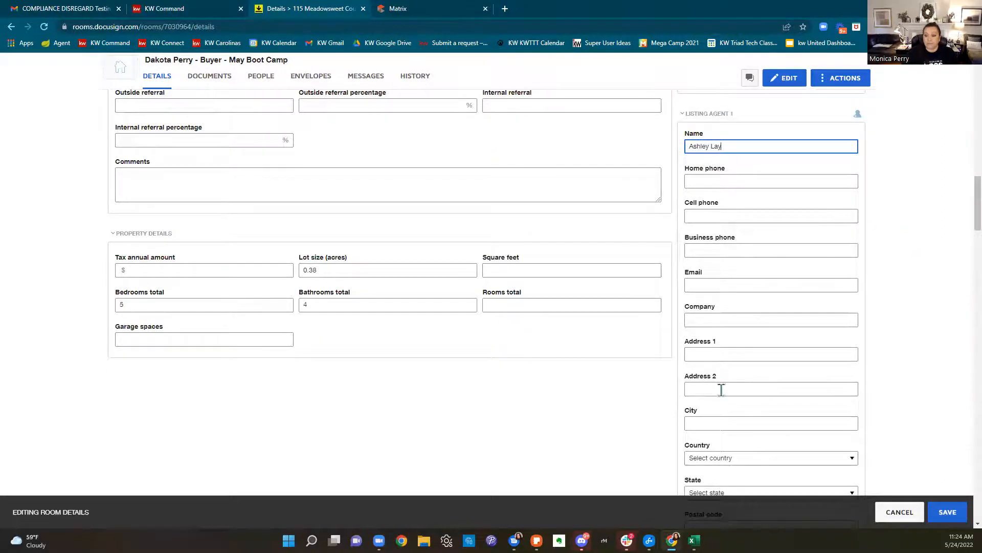
scroll(727, 394, down, 2)
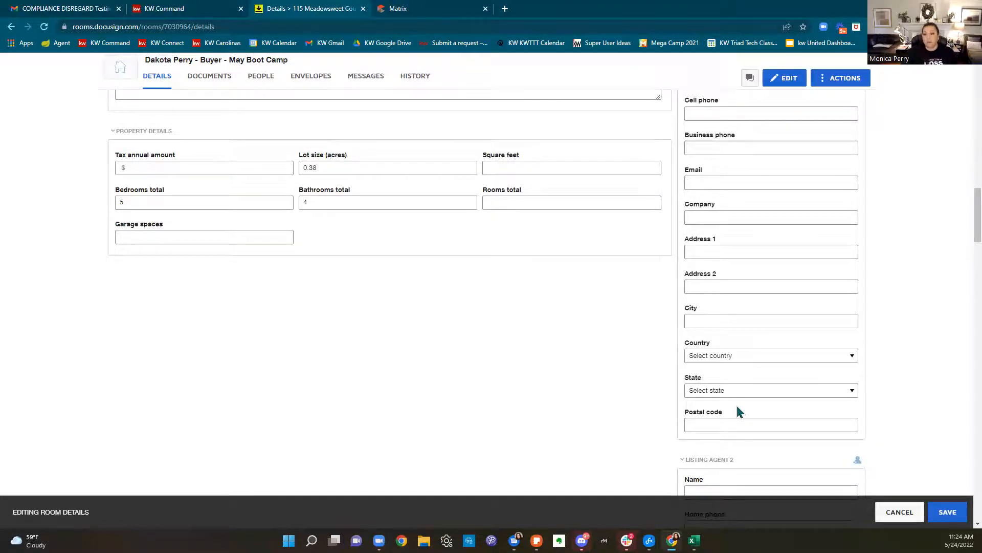
scroll(737, 412, up, 2)
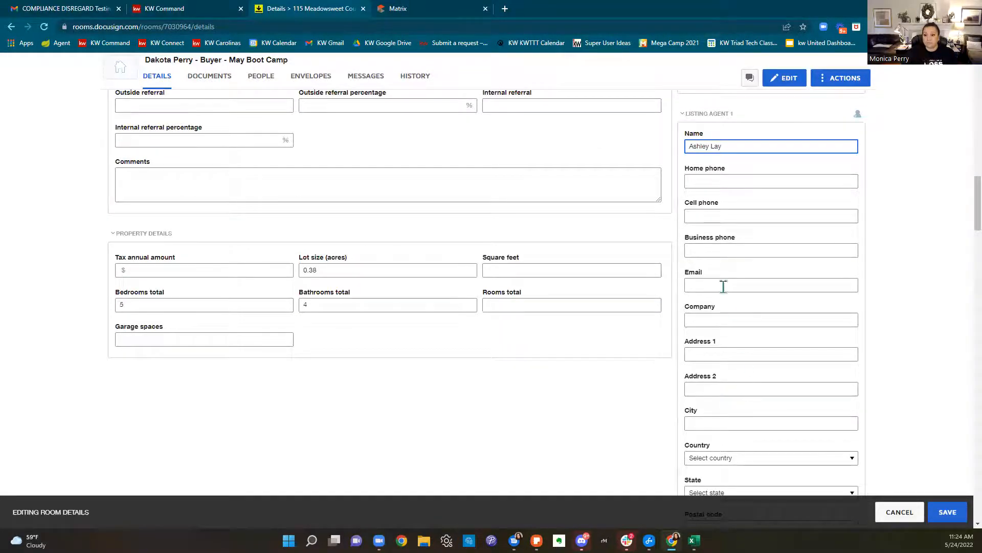
click(724, 288)
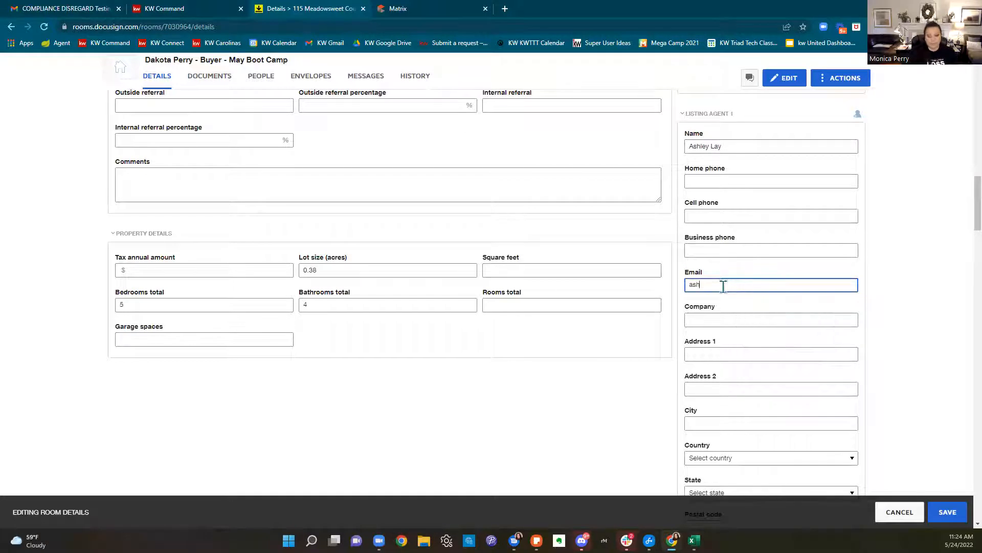
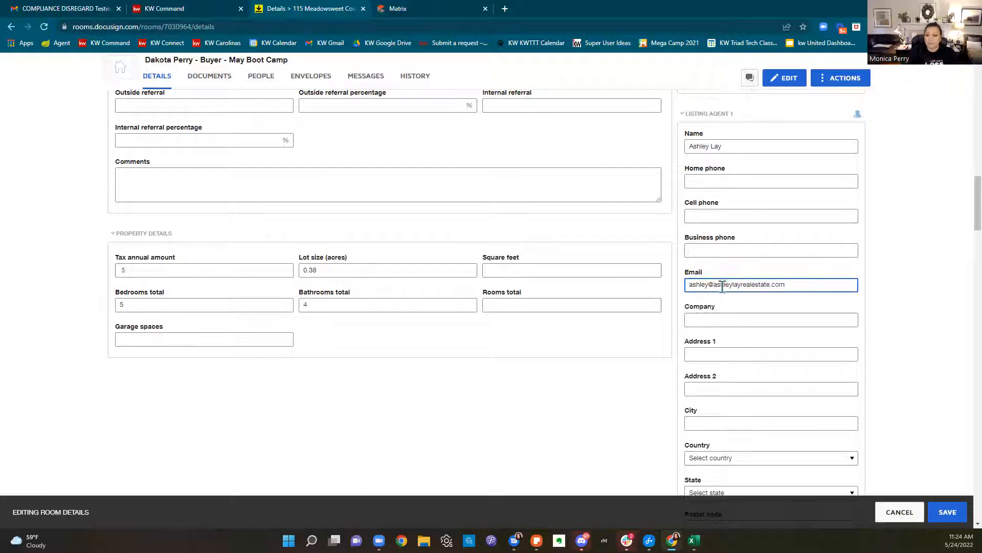
Set the listing agent's company to Keller Williams Realty Elite and enter the office street address
click(735, 318)
text(K)
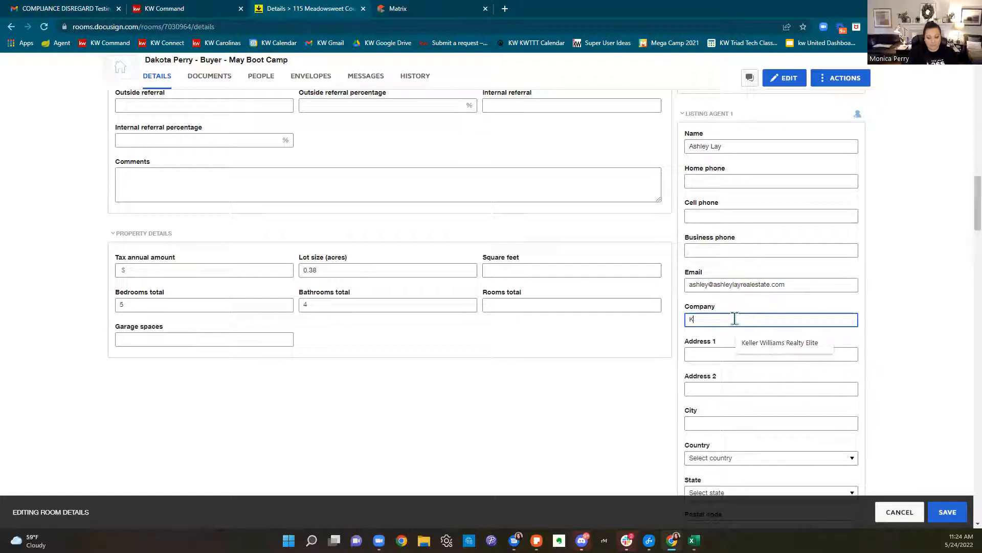
text(eller Williams Realty Elite)
click(742, 344)
click(755, 354)
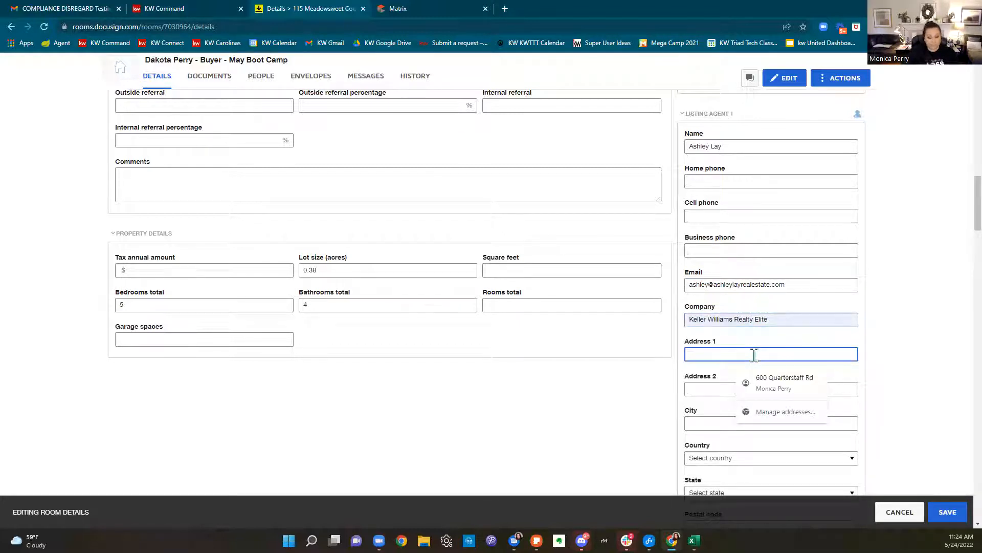
text(1100 S)
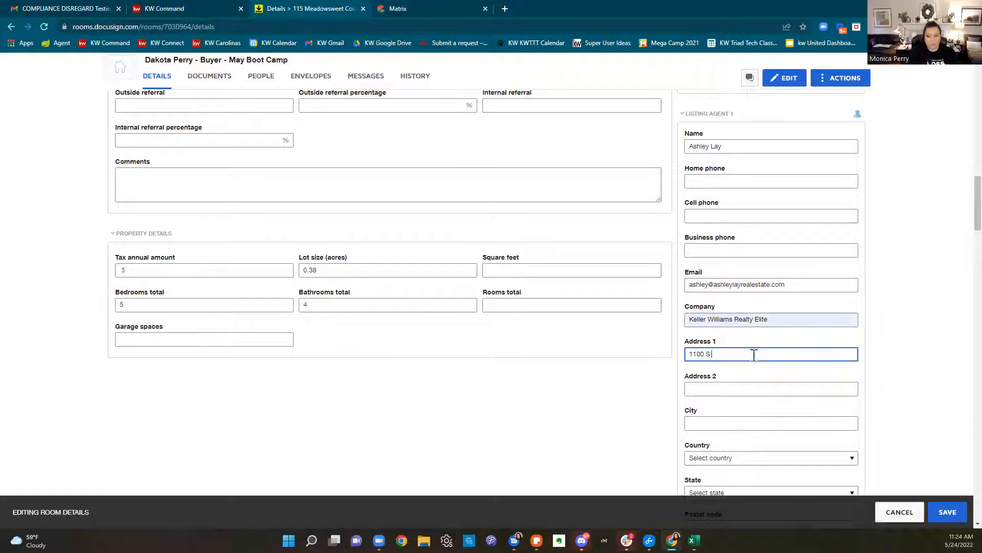
text( Stratford Road)
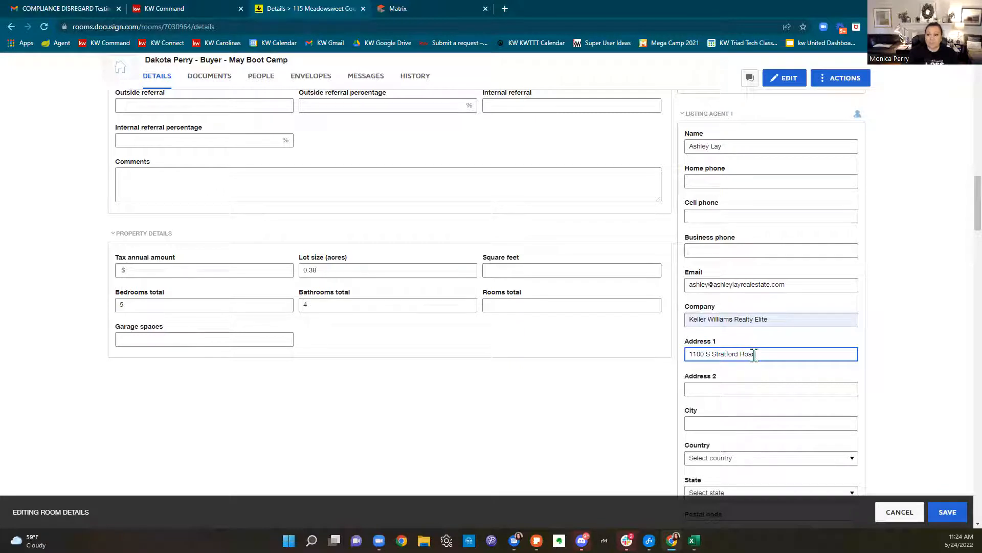
click(889, 334)
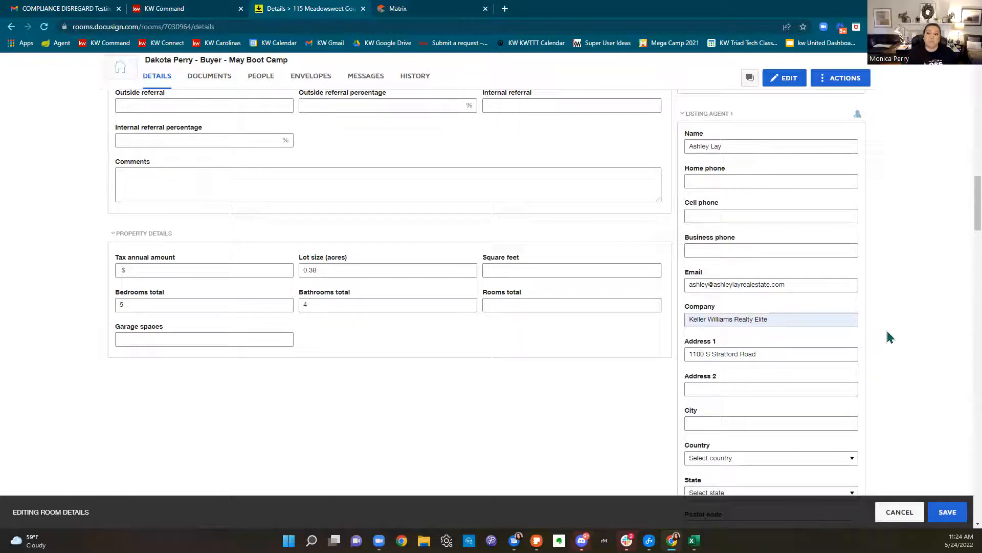
scroll(890, 337, down, 2)
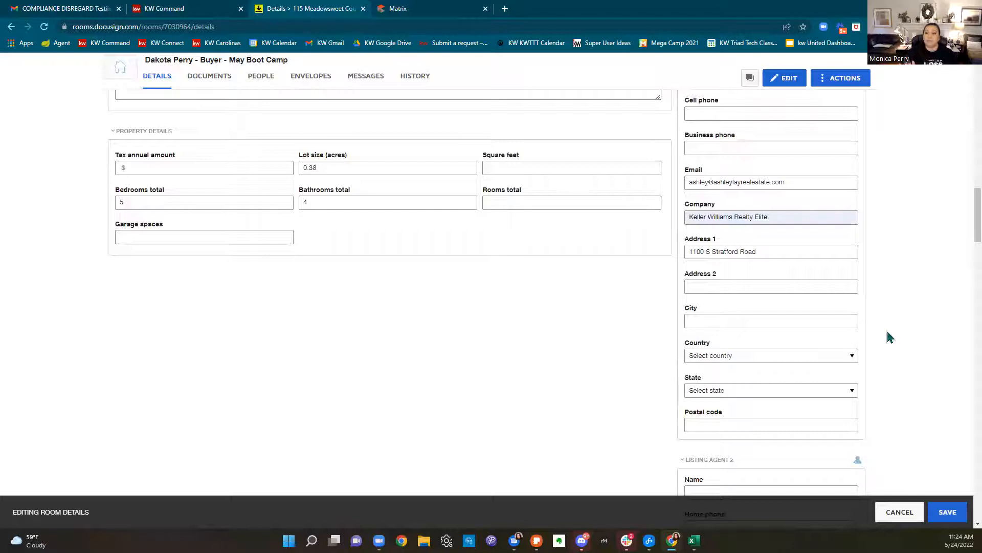
scroll(934, 310, down, 7)
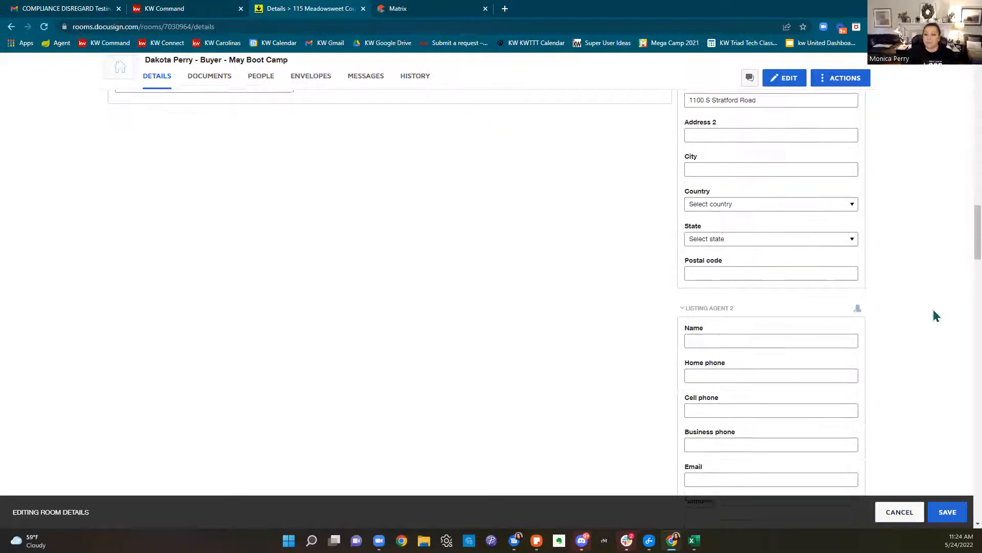
scroll(934, 310, down, 7)
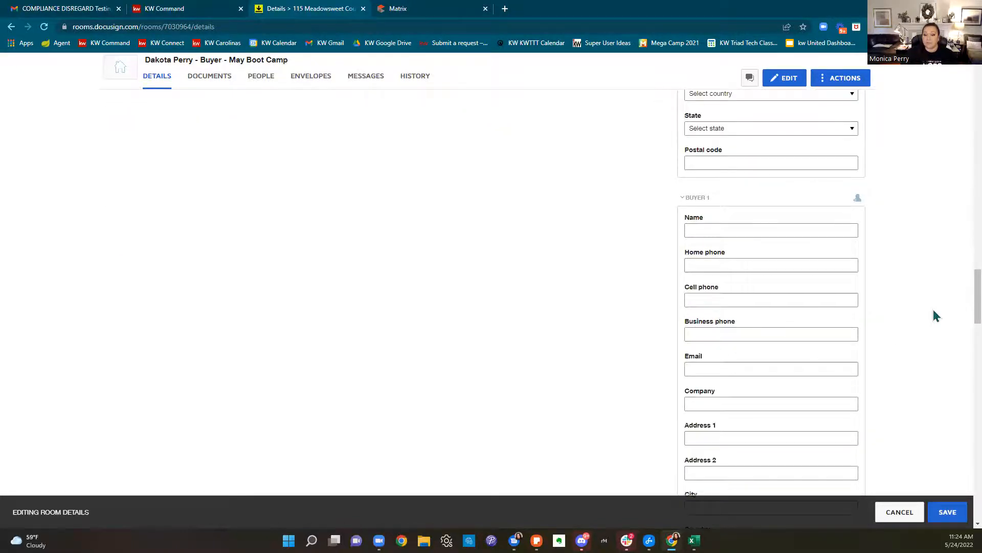
scroll(934, 316, down, 6)
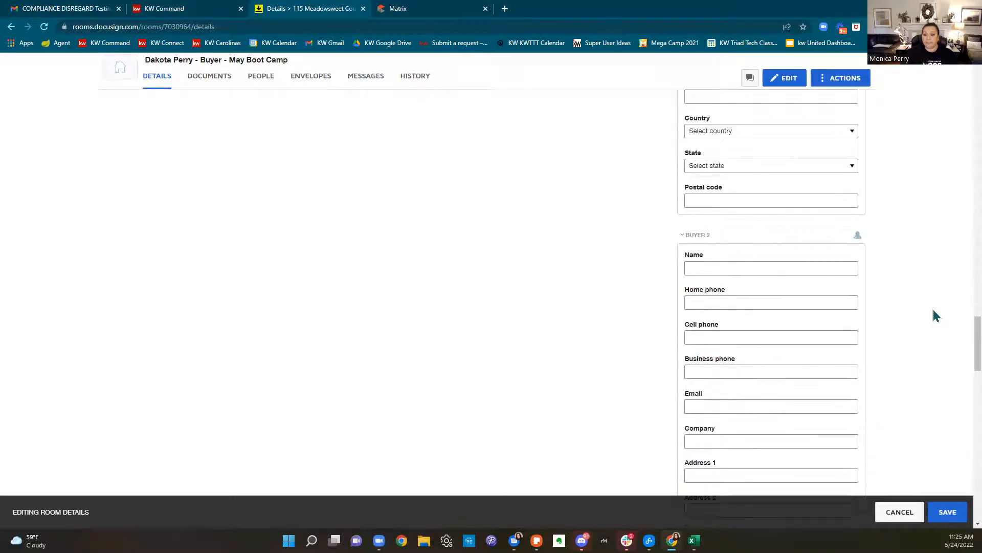
scroll(924, 343, up, 15)
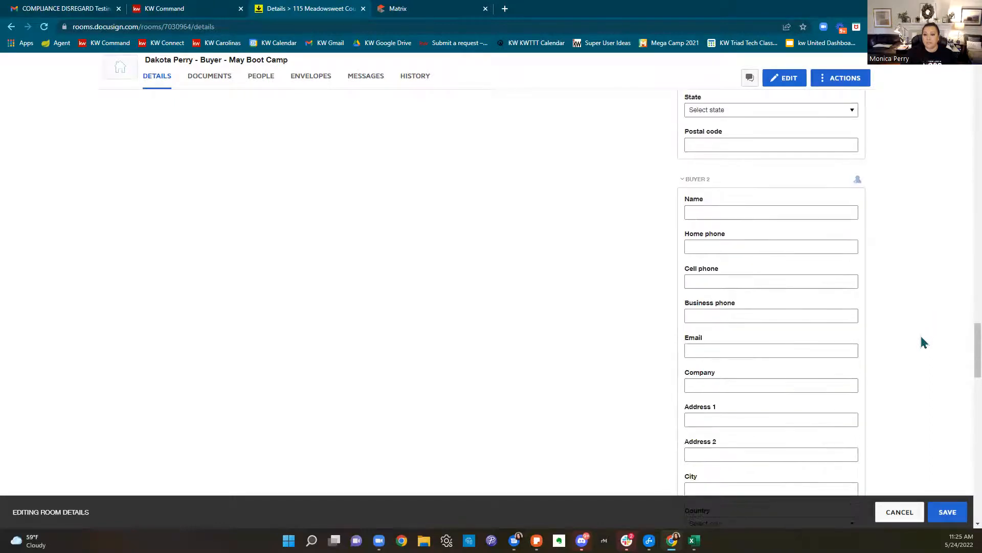
scroll(873, 292, down, 6)
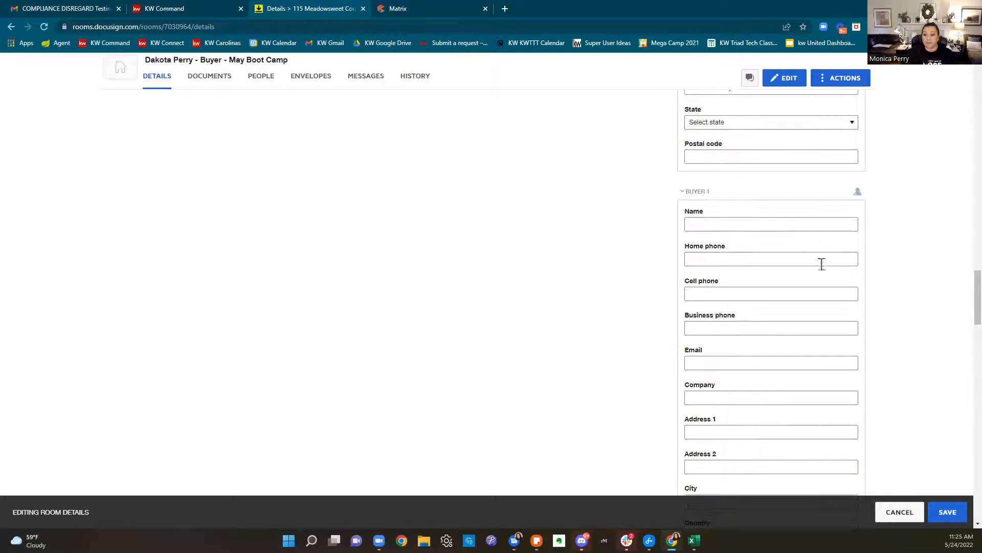
Enter Buyer 1's name and pick the suggested buyer e-mail address
click(725, 223)
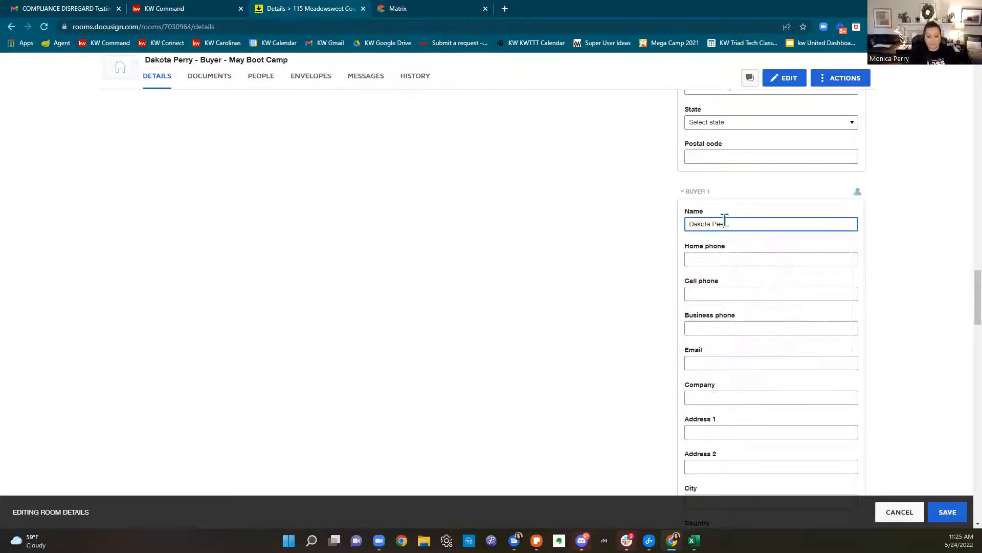
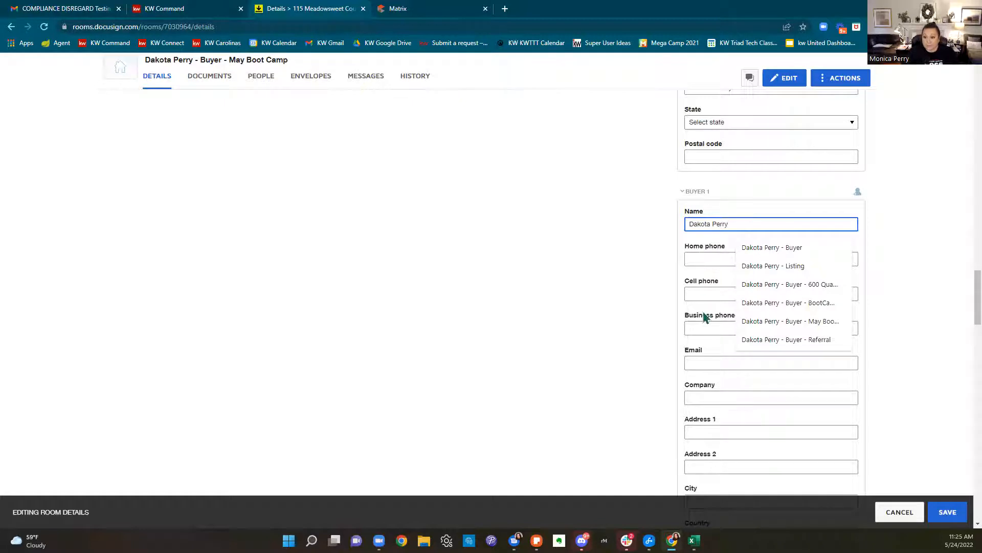
click(703, 363)
text(dakota)
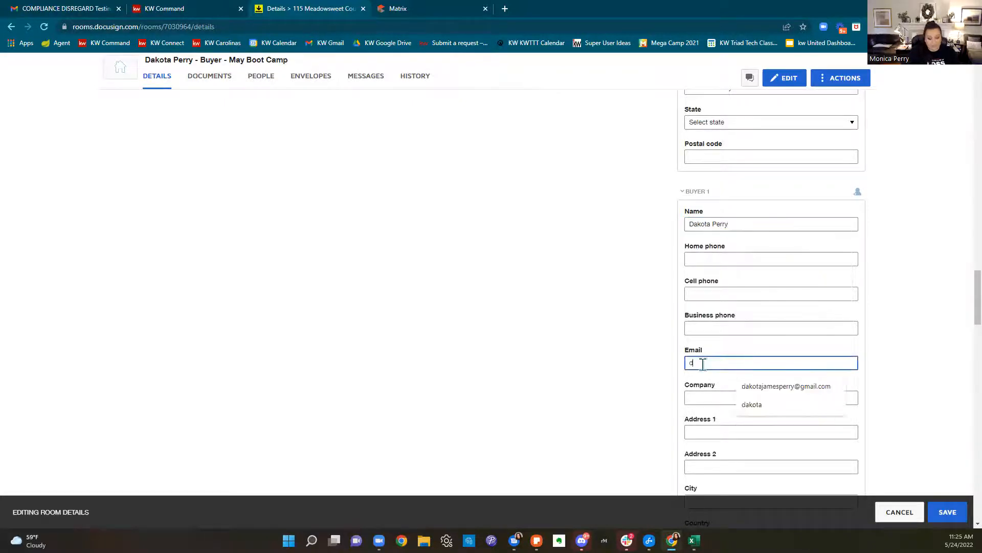
key(BackSpace)
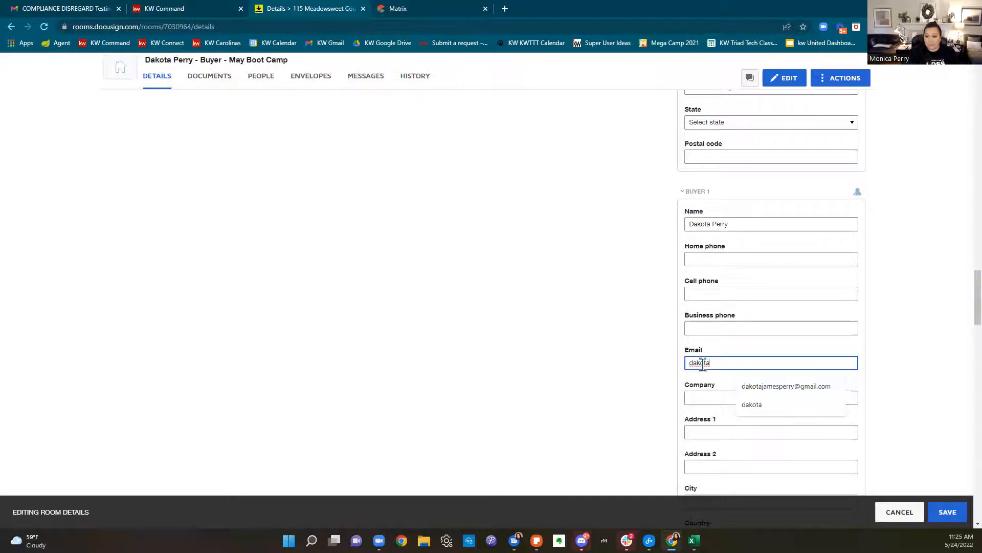
click(784, 387)
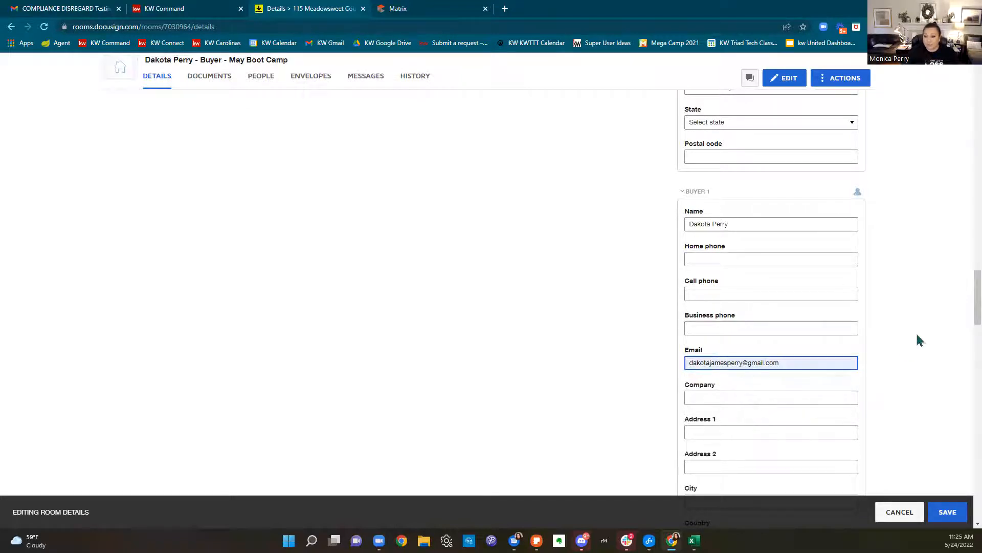
Save the room details, show the room's documents, then switch to the KW Command deal
scroll(917, 342, down, 1)
scroll(917, 342, down, 1)
click(949, 512)
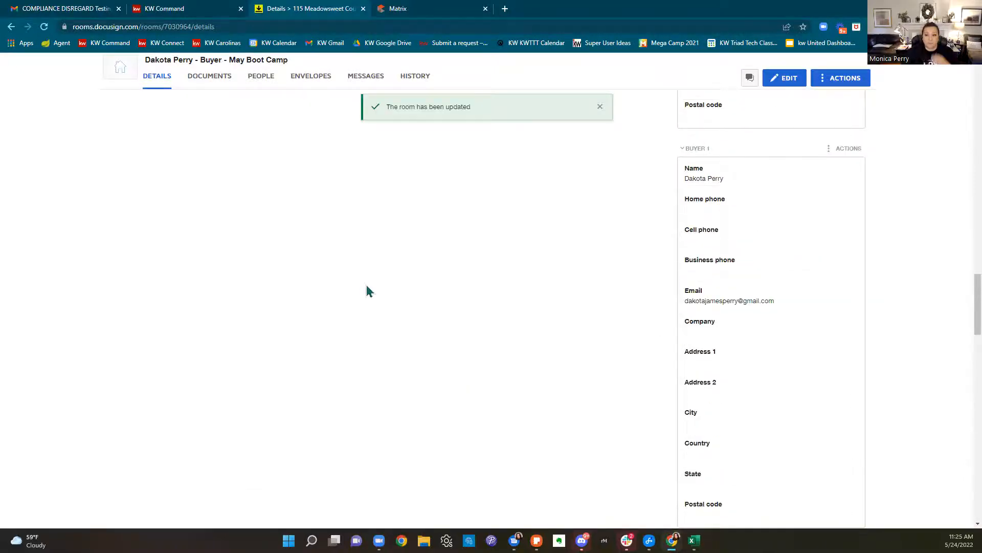
scroll(376, 288, up, 15)
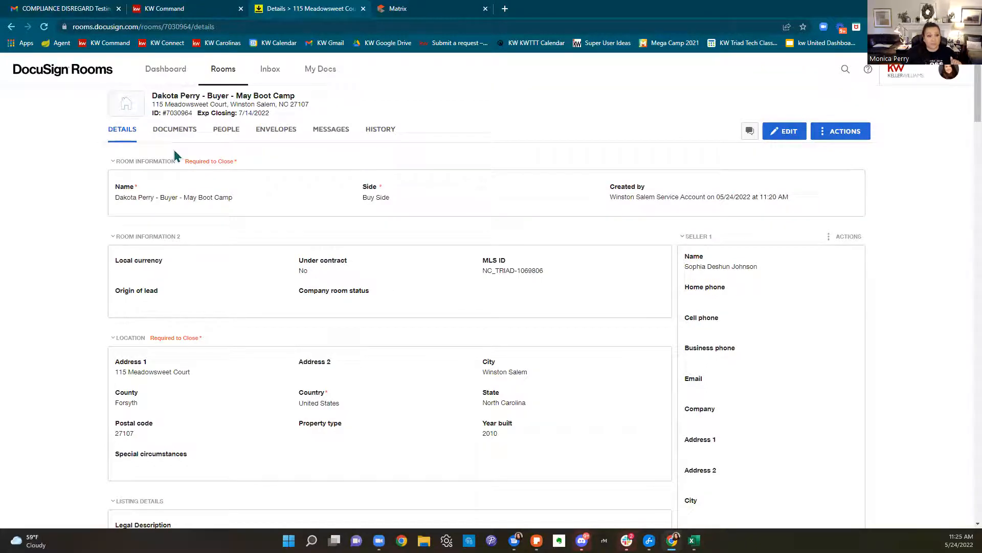
click(167, 133)
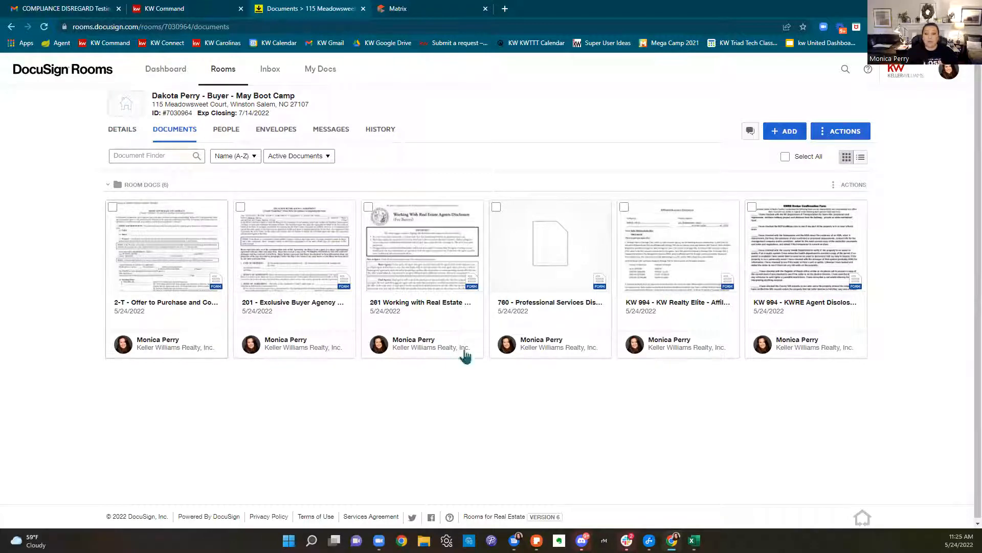
click(169, 8)
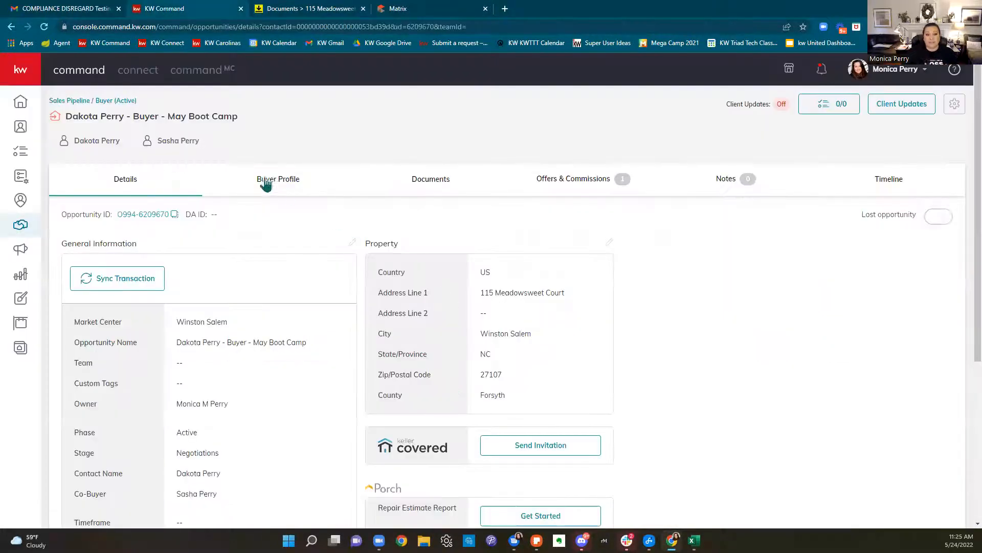
Look through the deal's Under Contract document checklist, then go back to the DocuSign room
click(476, 189)
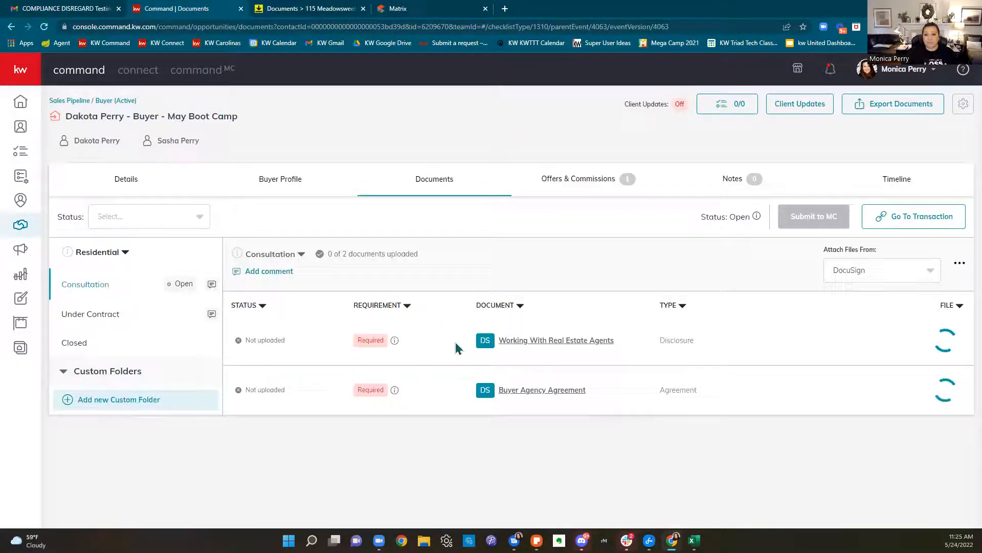
click(118, 325)
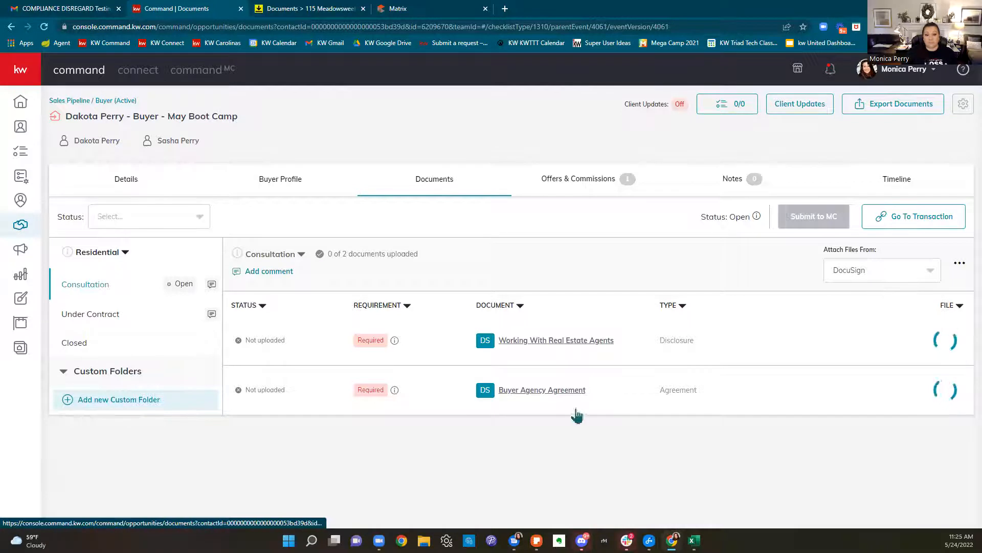
scroll(565, 358, down, 2)
scroll(565, 277, down, 4)
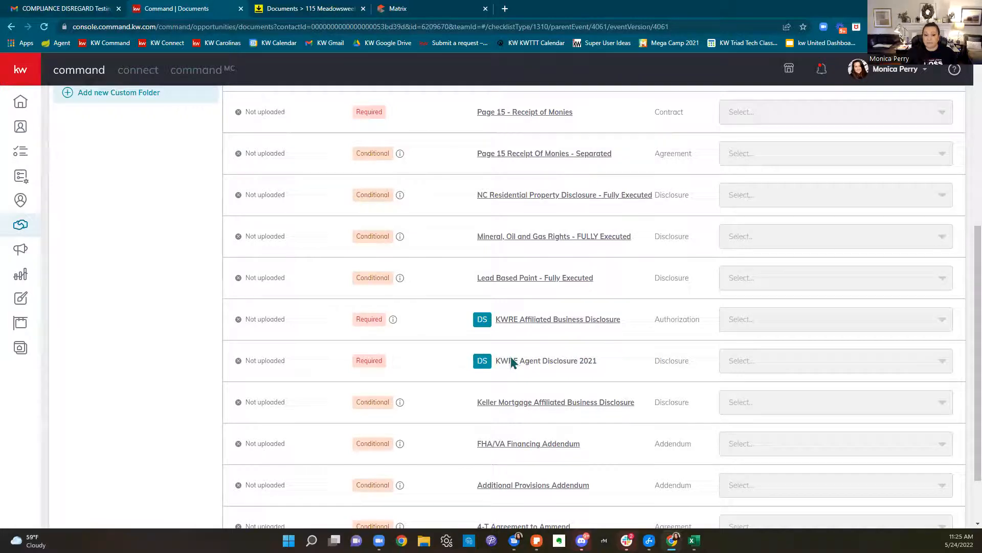
scroll(525, 356, up, 1)
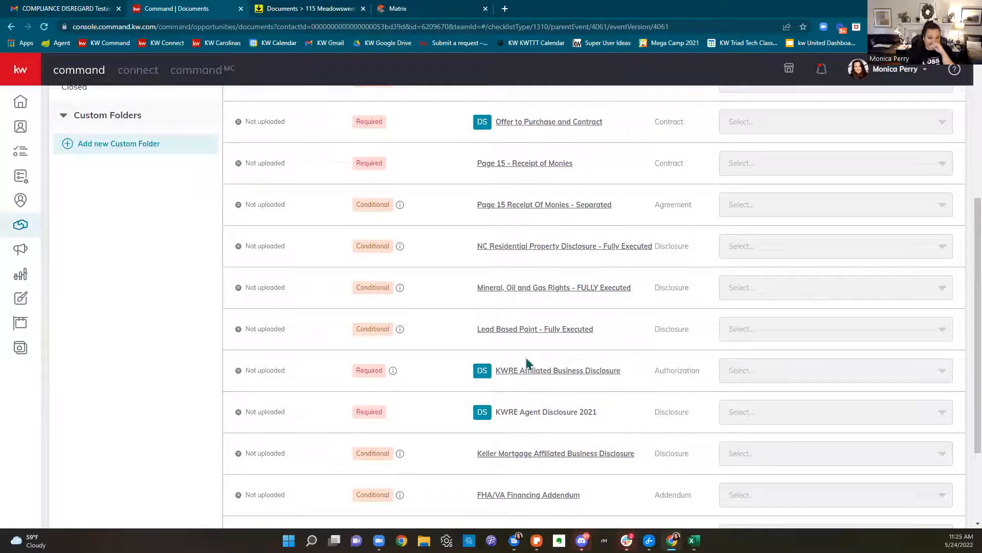
scroll(526, 360, up, 5)
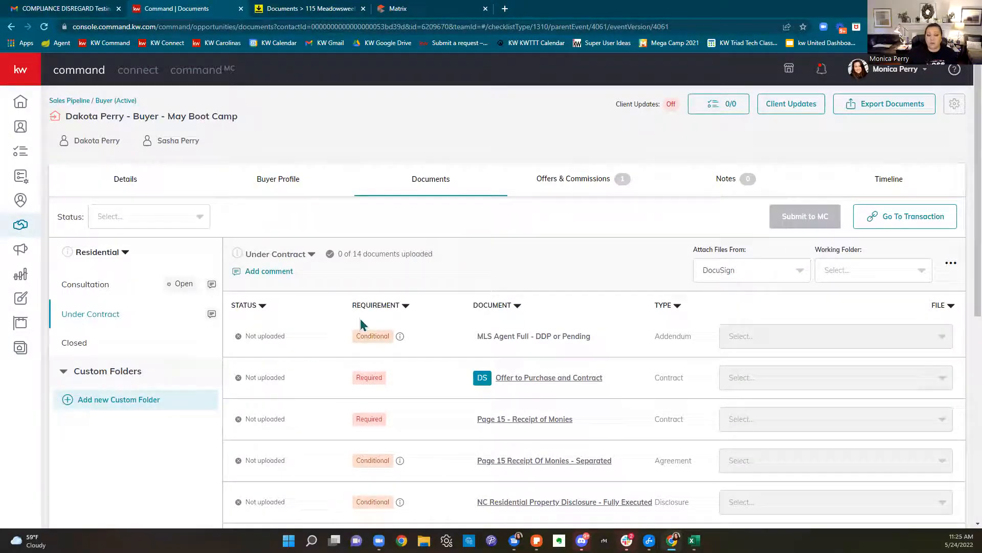
click(332, 7)
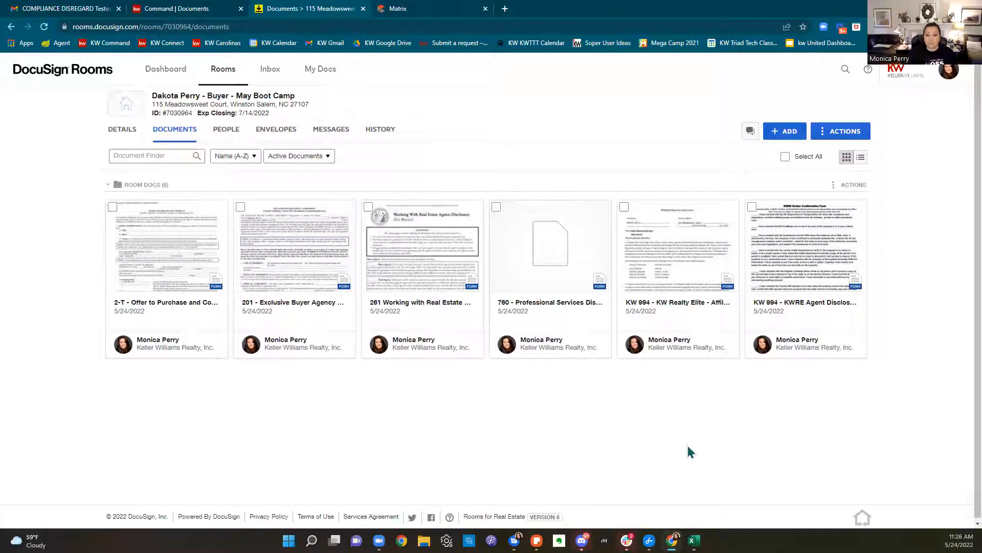
Apply the Docusign Class 9.16.21 form template to the 201 buyer agency document
right_click(286, 254)
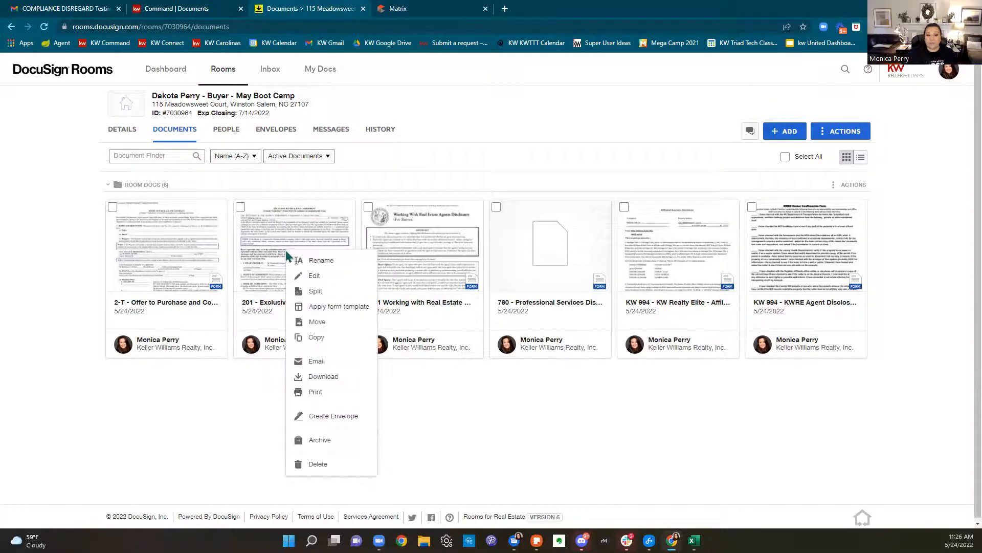
click(313, 307)
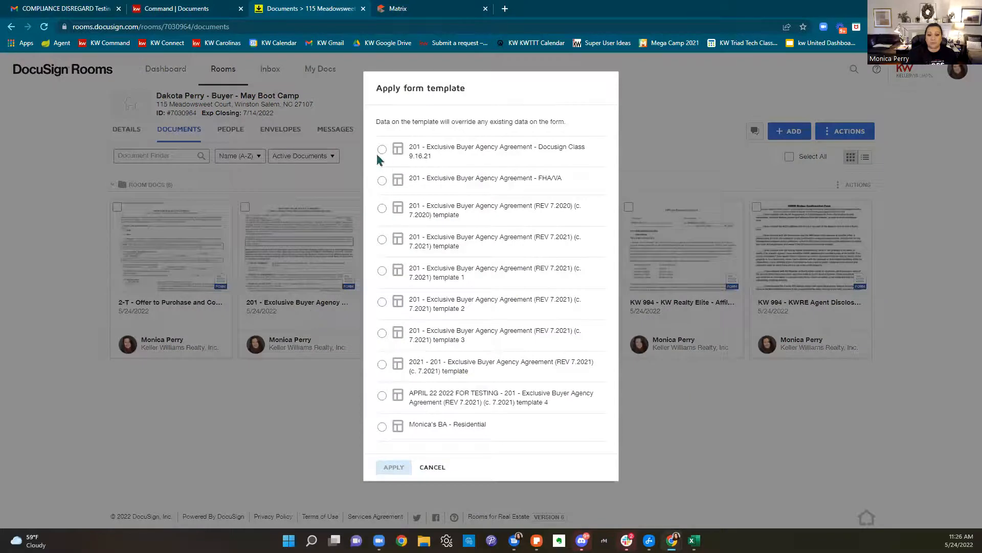
click(382, 150)
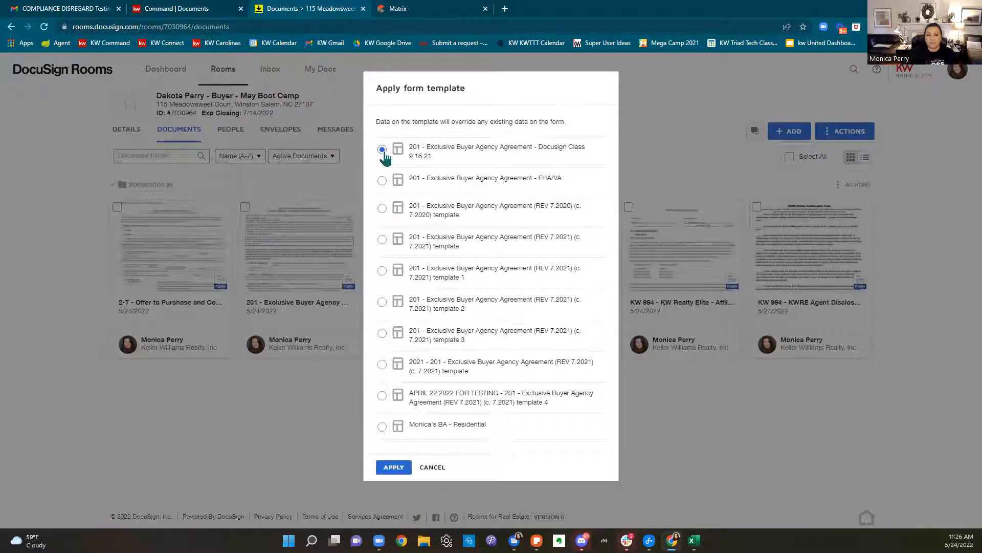
click(389, 469)
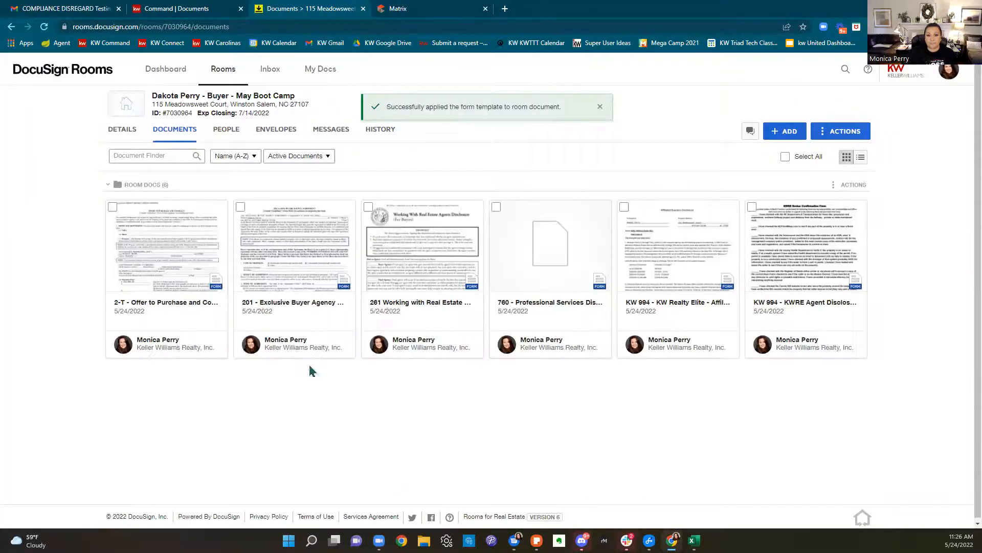
Apply the 2021 2-T Offer to Purchase and Contract template to the offer document
right_click(162, 270)
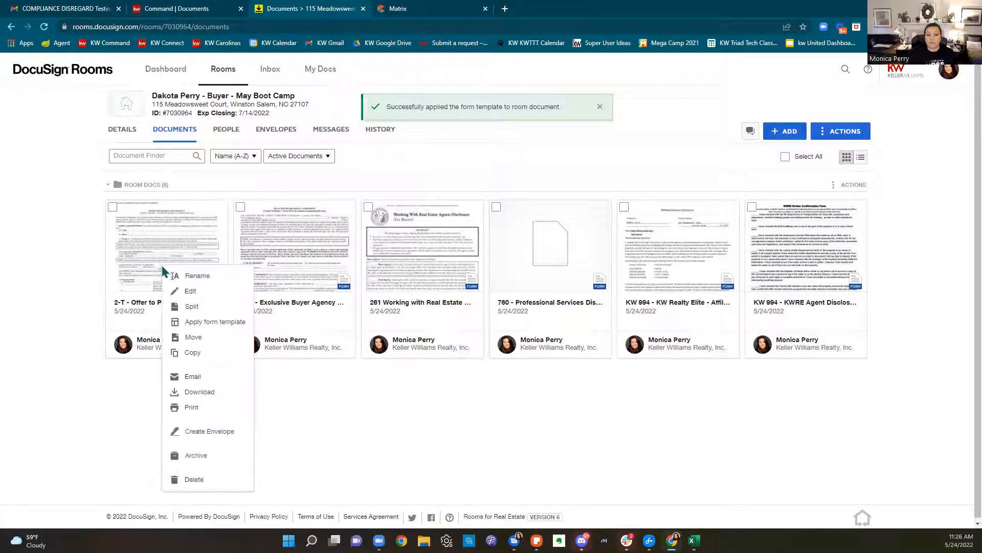
click(192, 322)
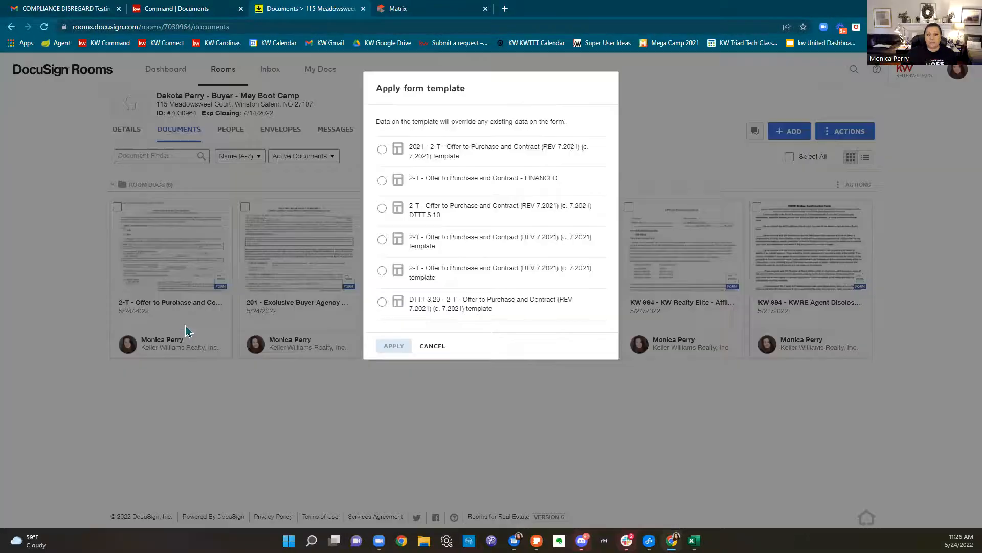
click(383, 149)
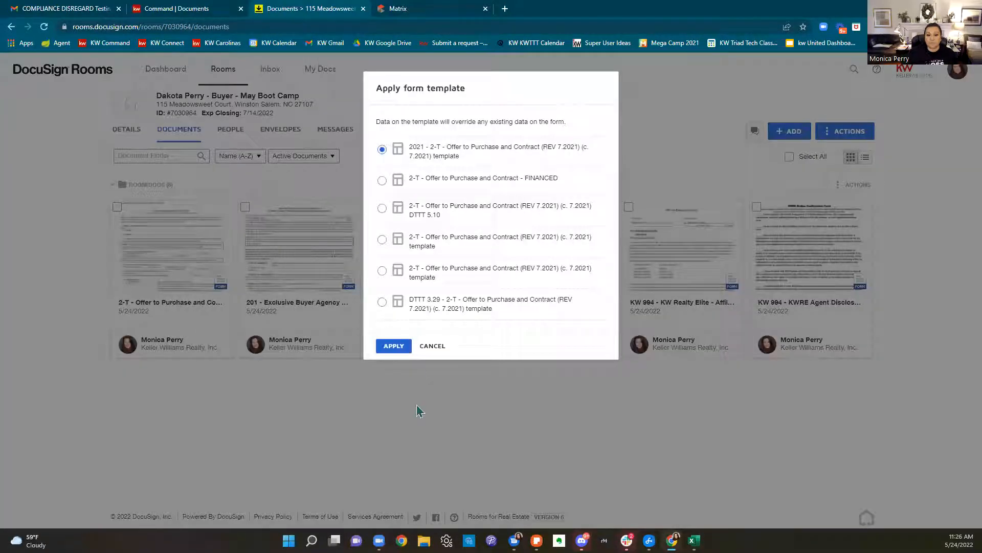
click(394, 346)
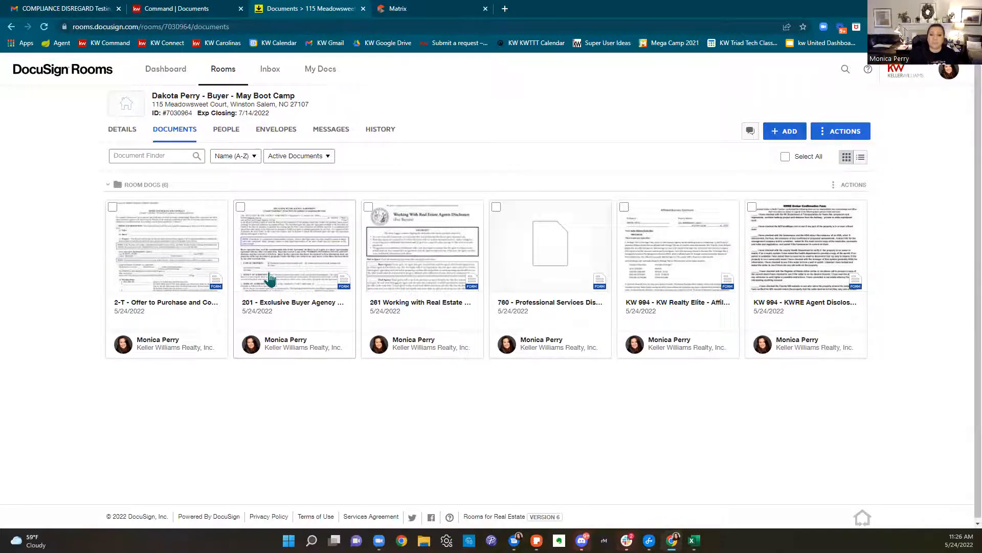
On the 261 disclosure, check Buyer Agency, Dual Agency, Designated Dual Agency and Unrepresented Buyer, then save
click(437, 264)
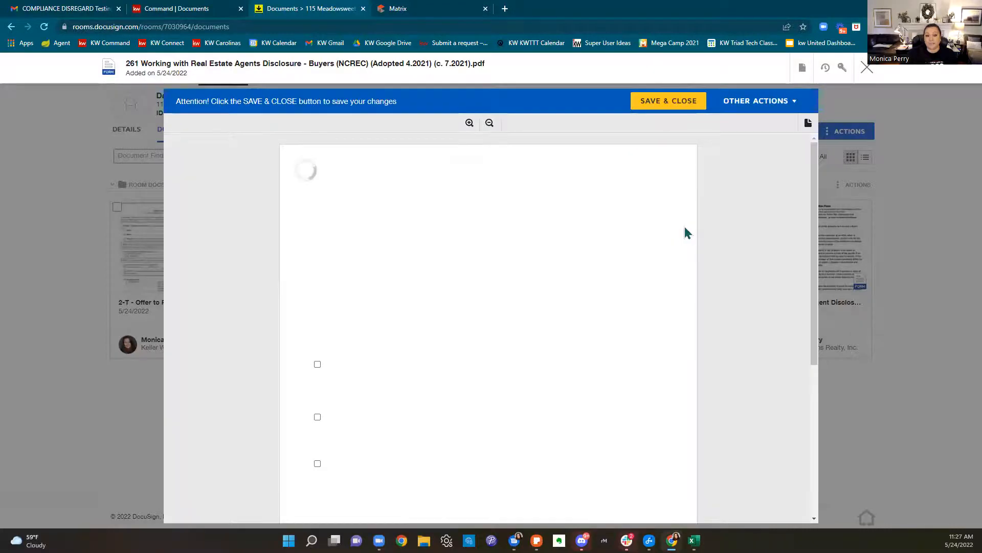
scroll(686, 233, down, 5)
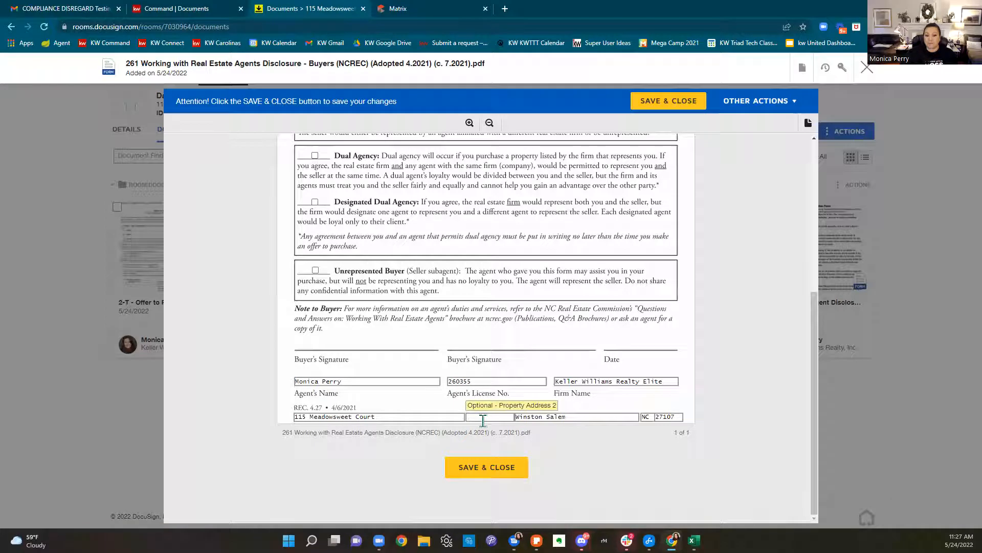
scroll(445, 424, up, 1)
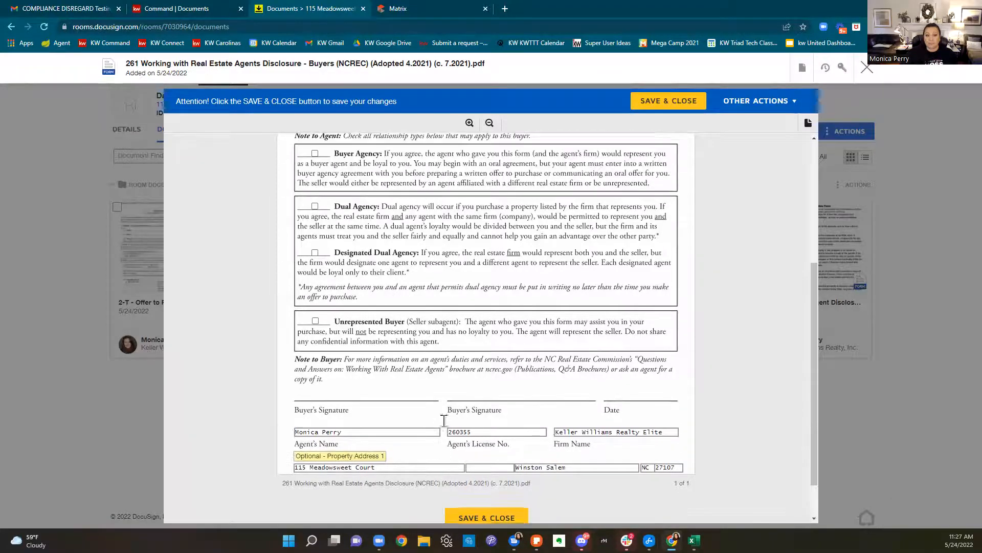
click(315, 153)
click(315, 208)
click(315, 252)
click(316, 323)
scroll(588, 421, up, 3)
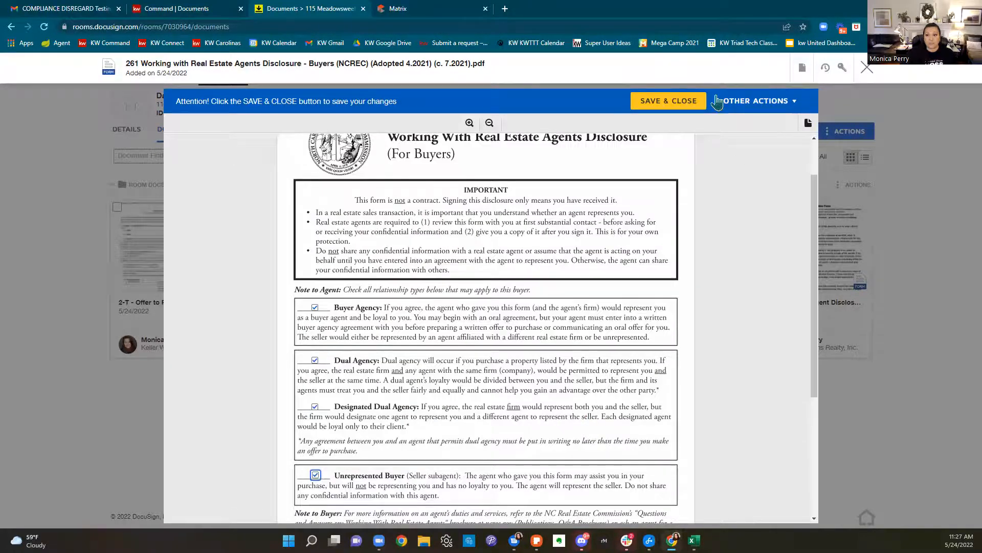
click(668, 101)
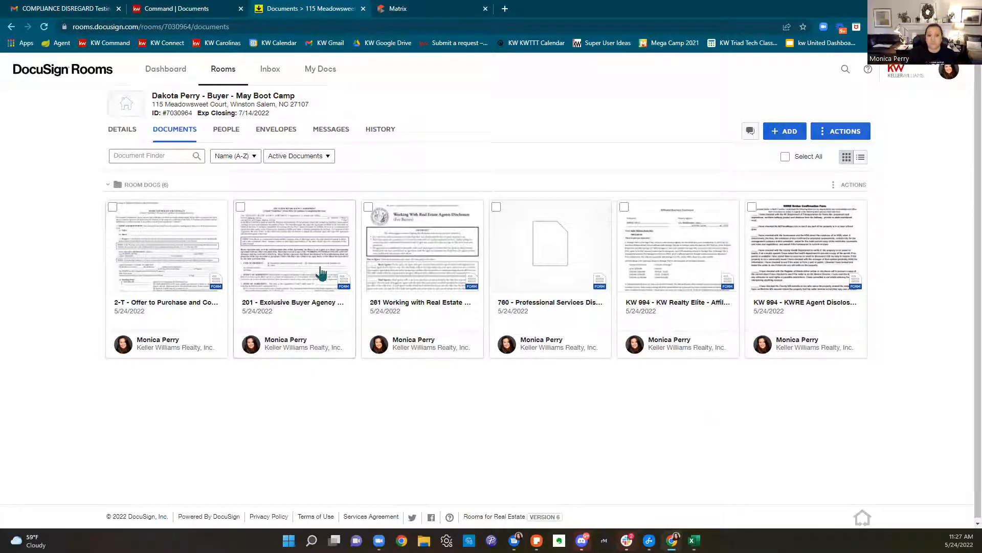
Open the 201 Exclusive Buyer Agency Agreement and set its date to 05/24/2022
click(314, 254)
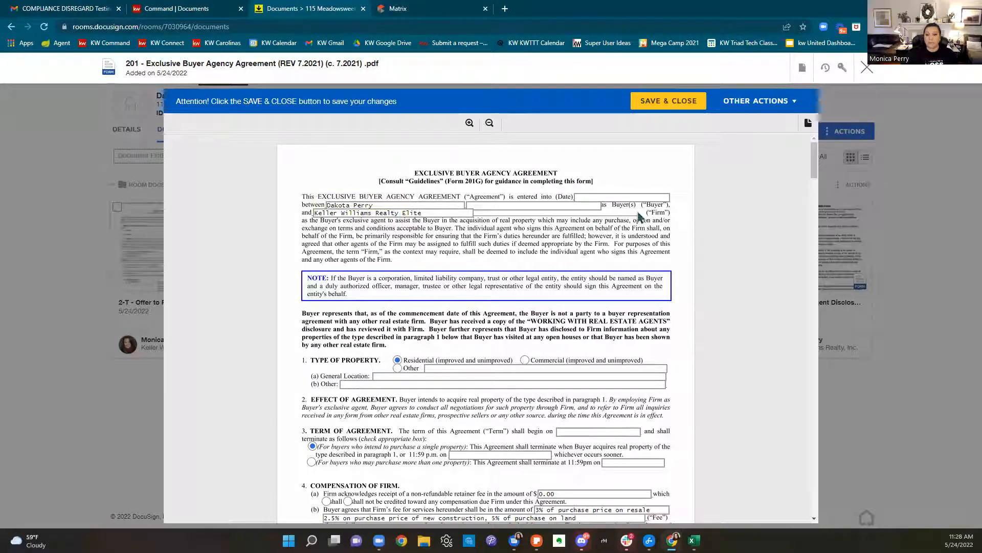
click(631, 197)
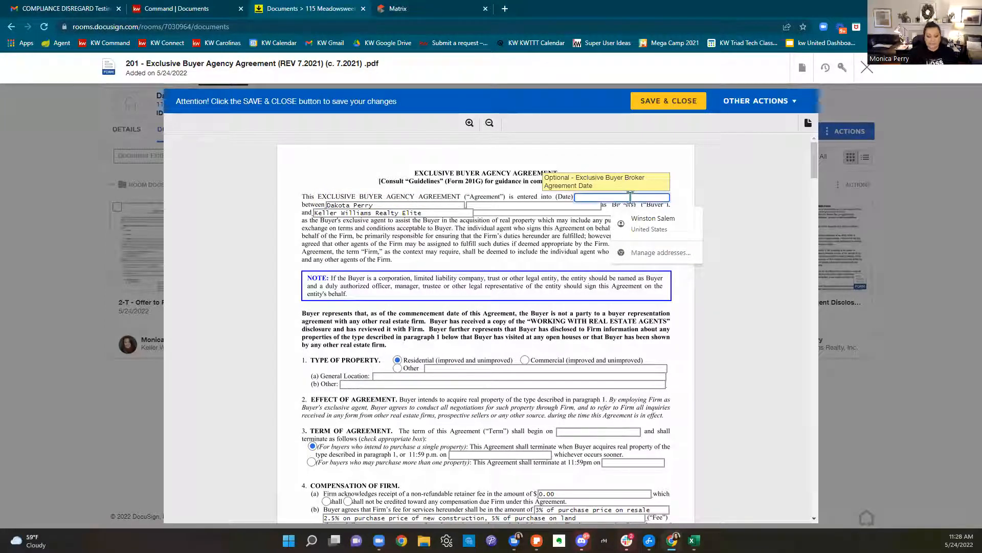
text(05)
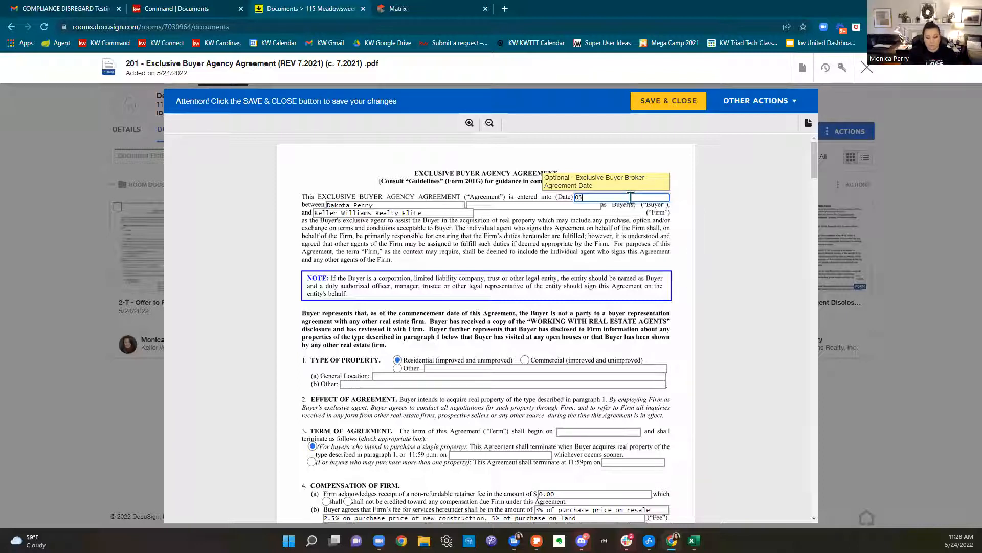
text(/24/2022)
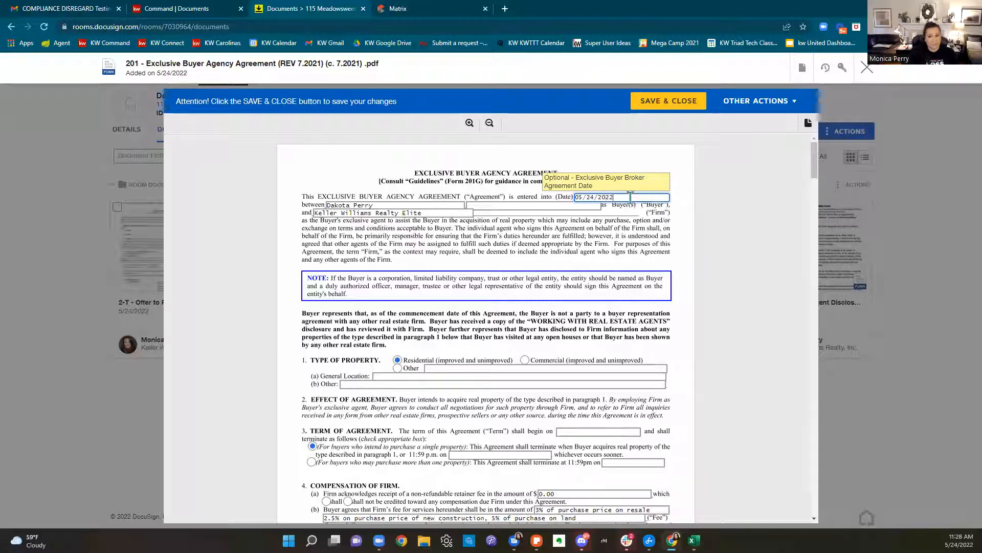
click(616, 237)
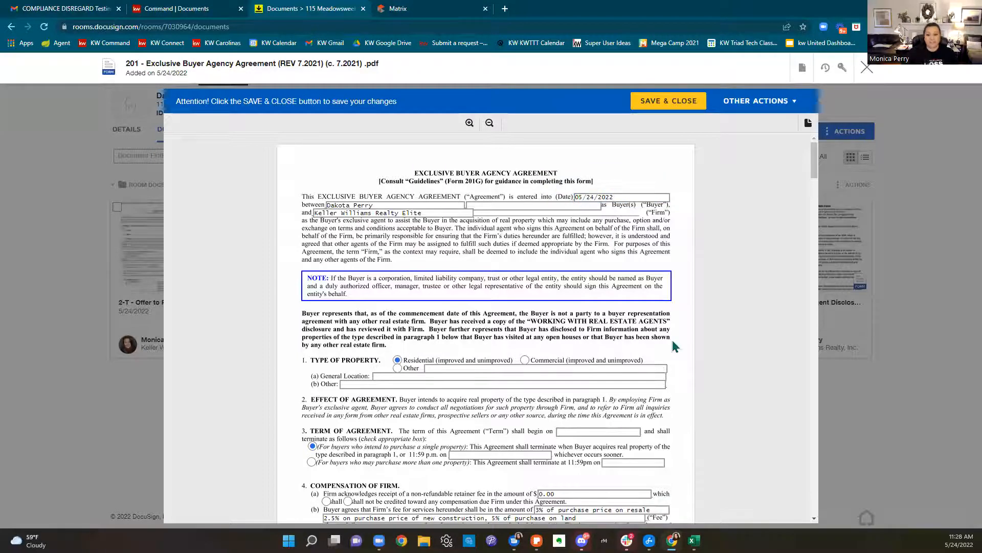
scroll(665, 283, down, 1)
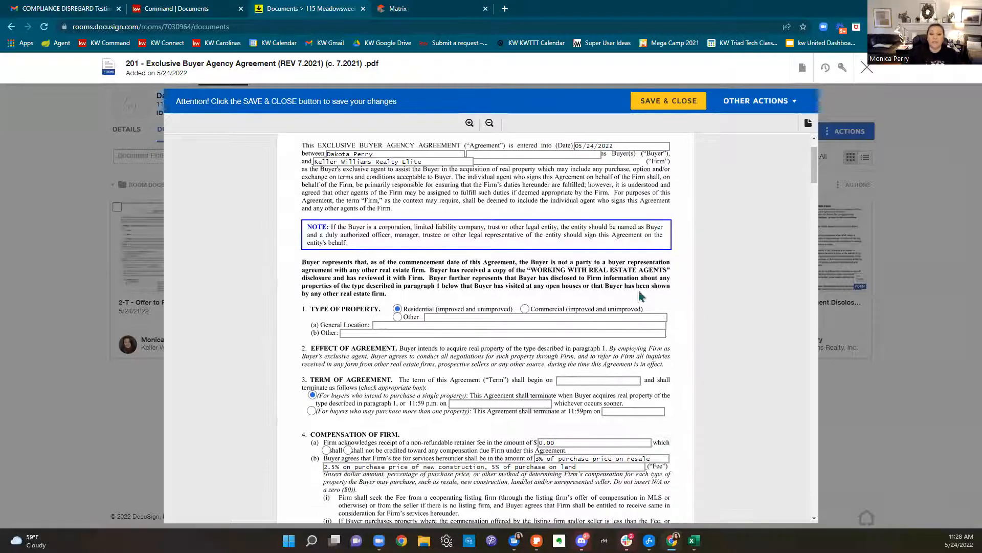
scroll(550, 352, down, 2)
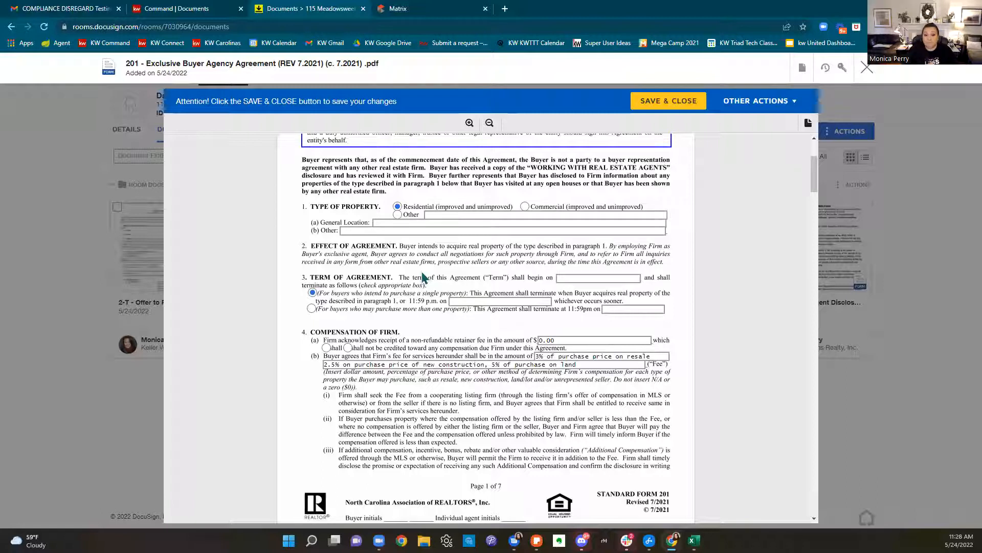
Enter Forsyth, Davidson, Davie, and Stokes Counties as the location and 12/31/22 as the end date
click(385, 222)
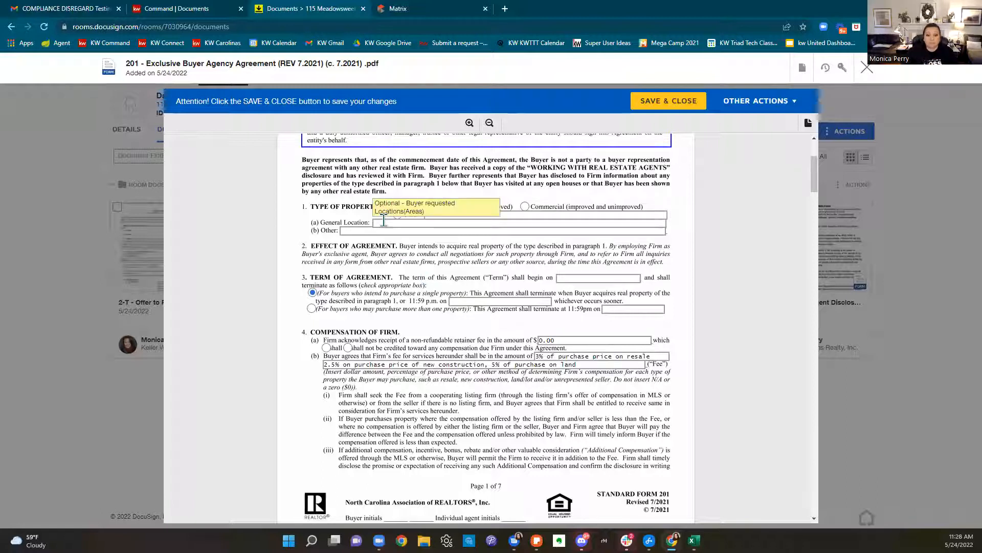
text(Forsyth)
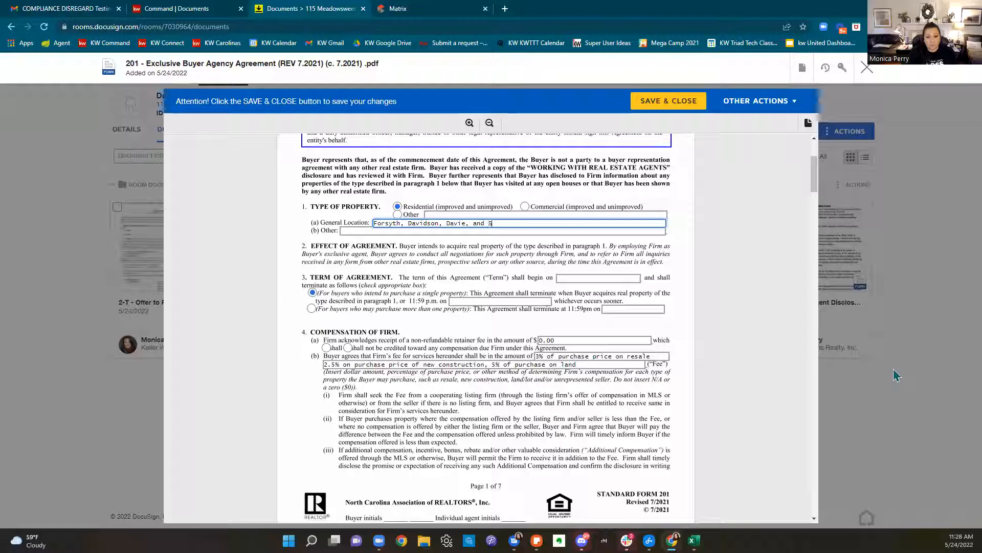
text(Counties)
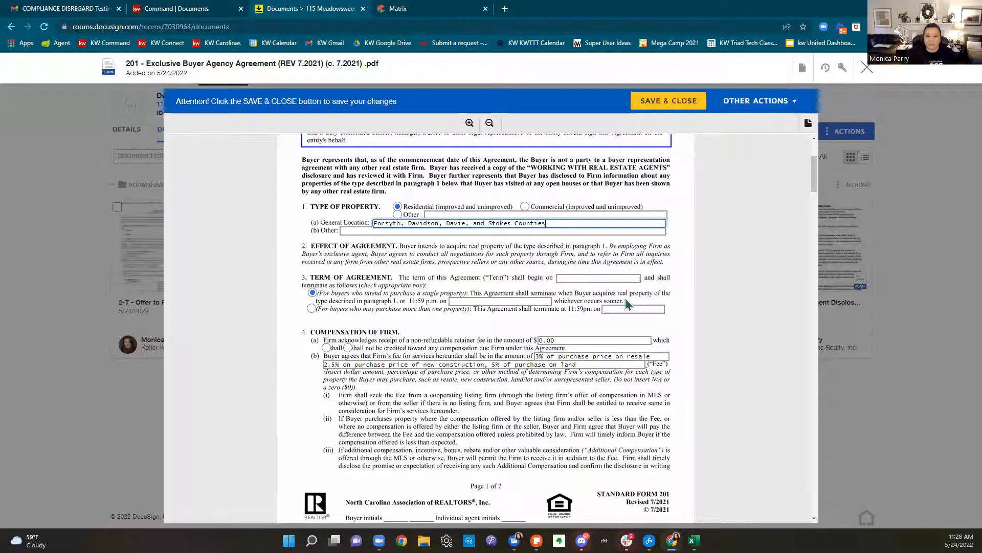
click(529, 302)
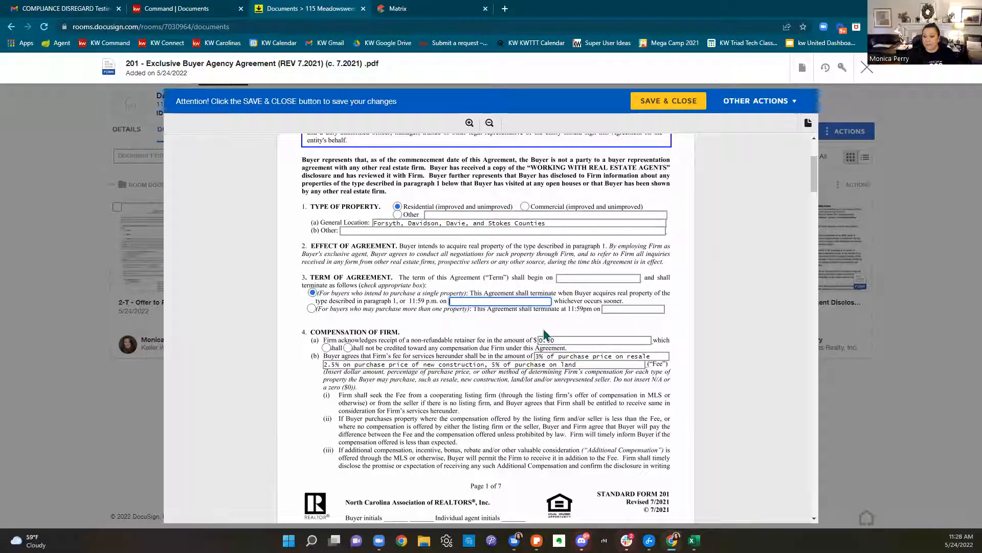
text(12/31/)
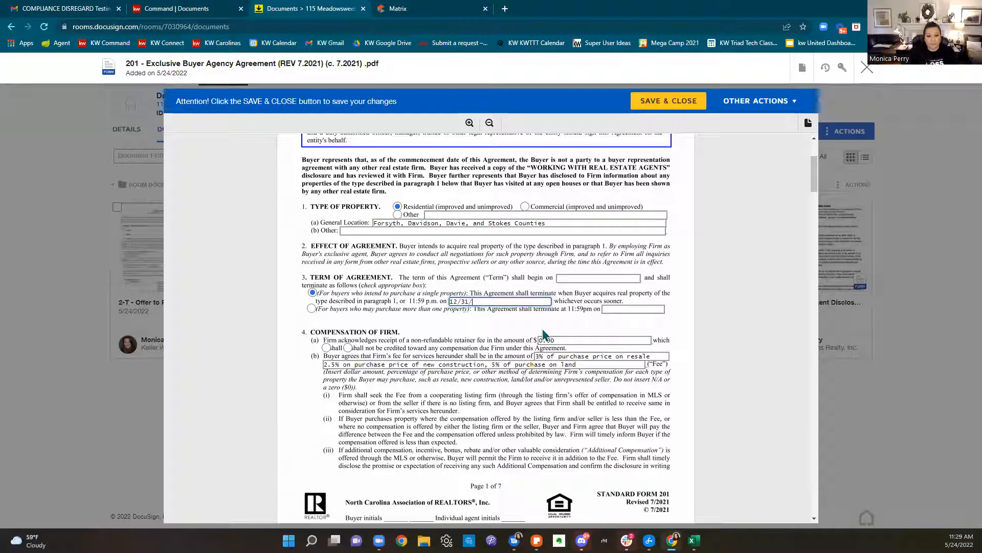
text(22)
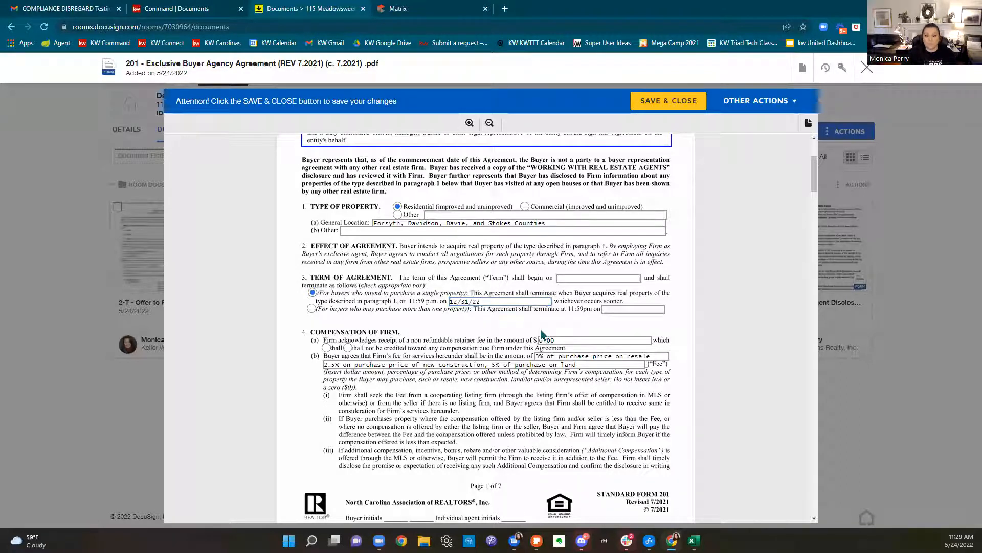
scroll(641, 360, down, 2)
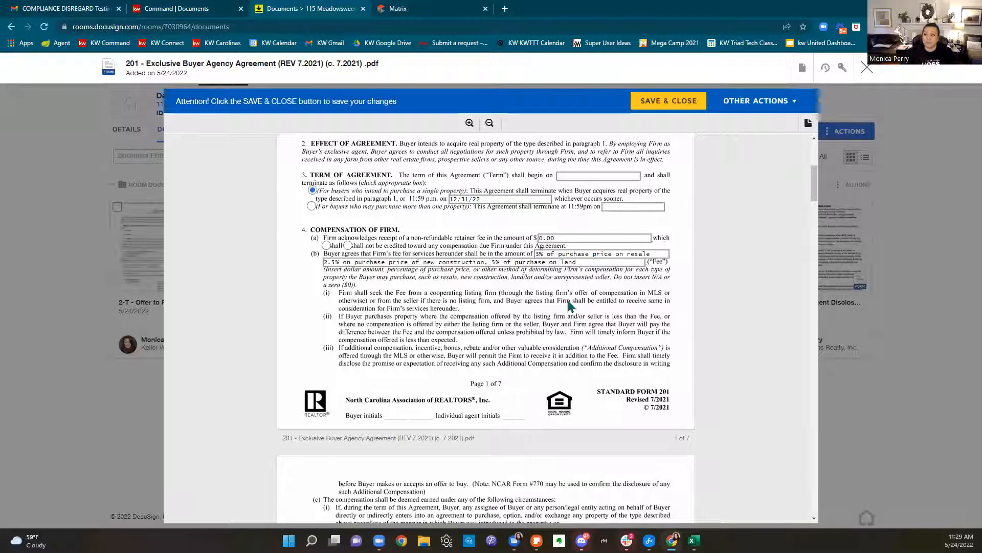
scroll(569, 306, down, 1)
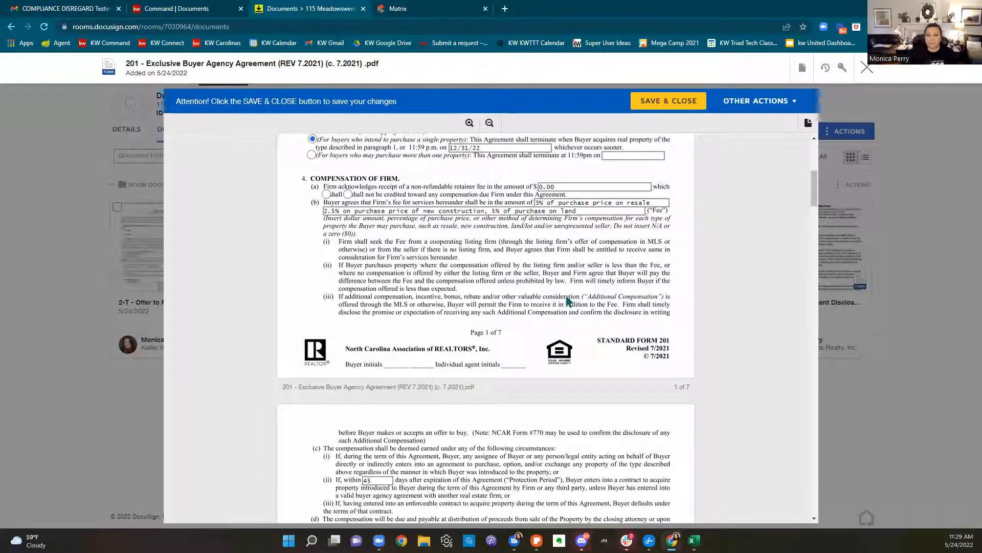
scroll(568, 302, down, 4)
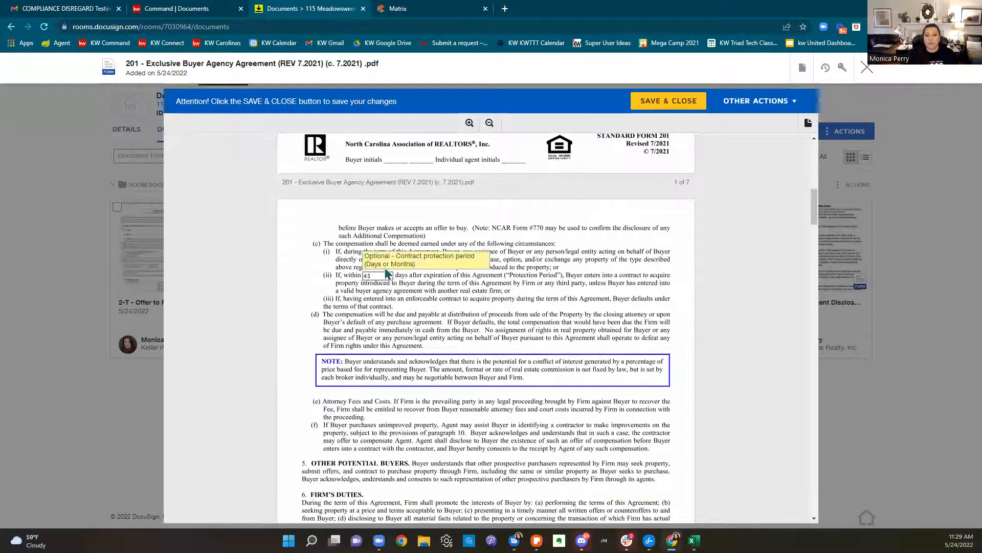
scroll(676, 289, down, 5)
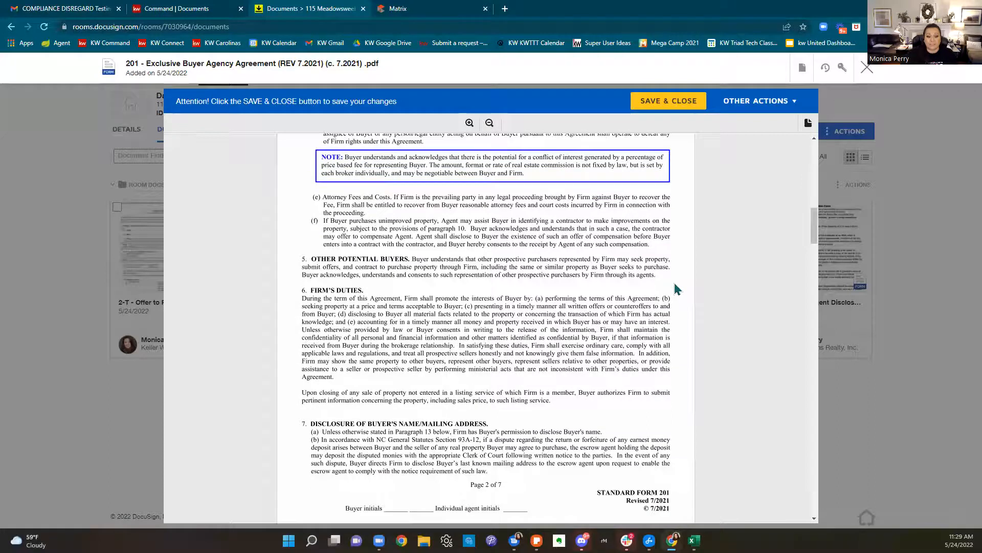
scroll(676, 289, down, 10)
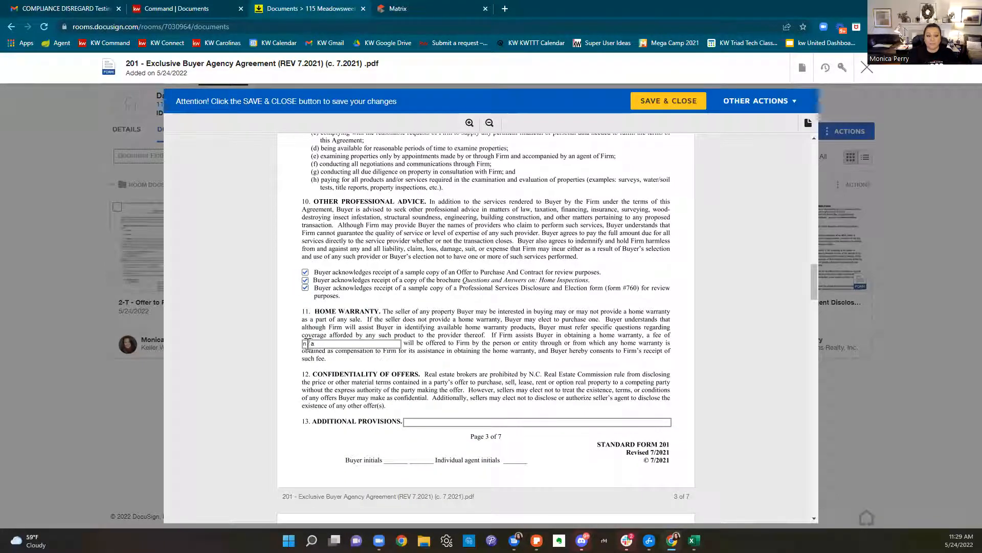
scroll(712, 322, down, 4)
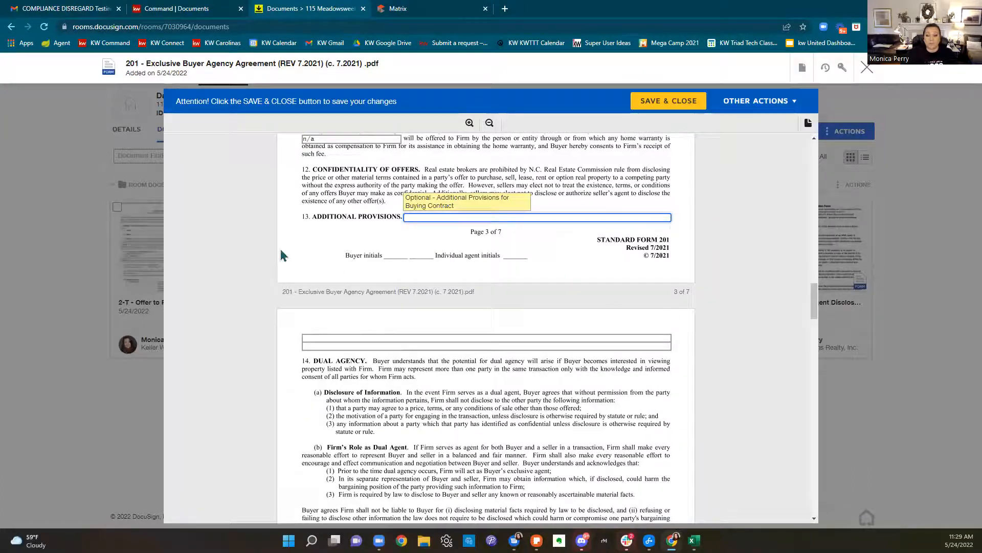
click(475, 218)
scroll(568, 281, down, 6)
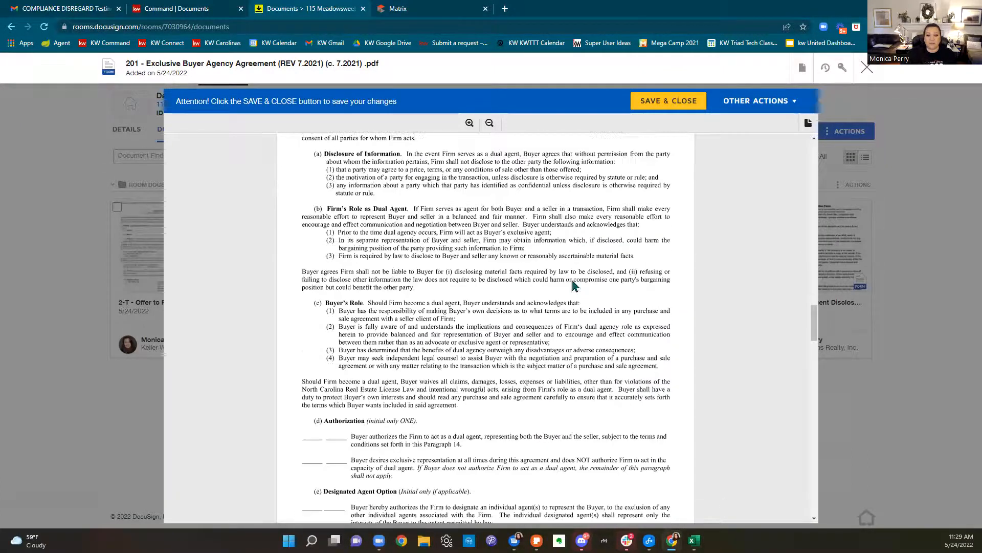
scroll(573, 284, down, 3)
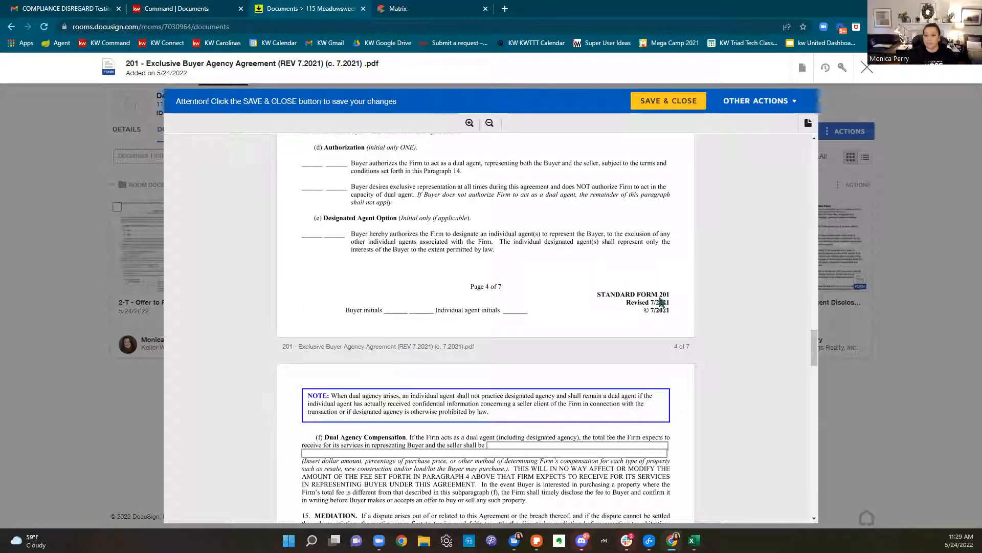
scroll(651, 301, down, 1)
scroll(651, 301, down, 2)
scroll(454, 202, down, 1)
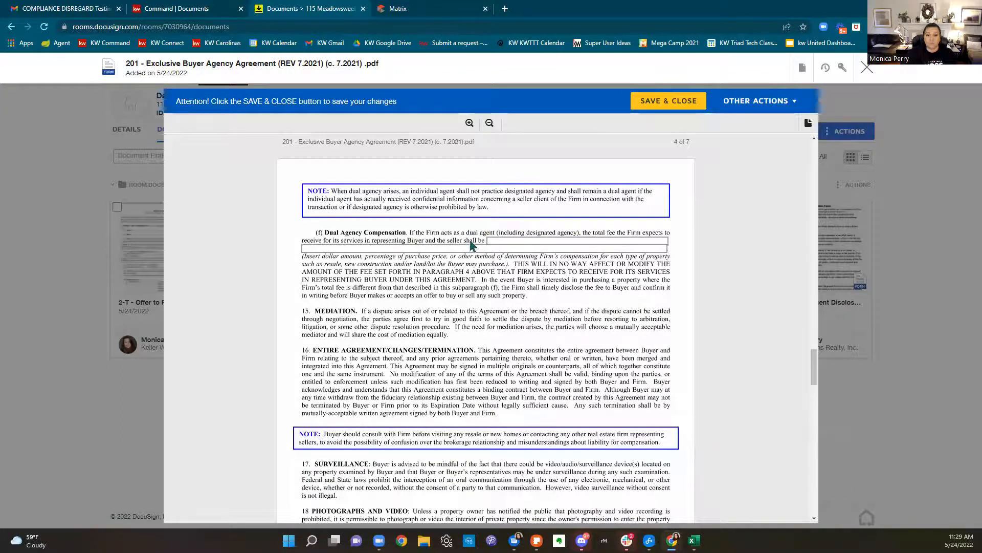
scroll(616, 271, down, 7)
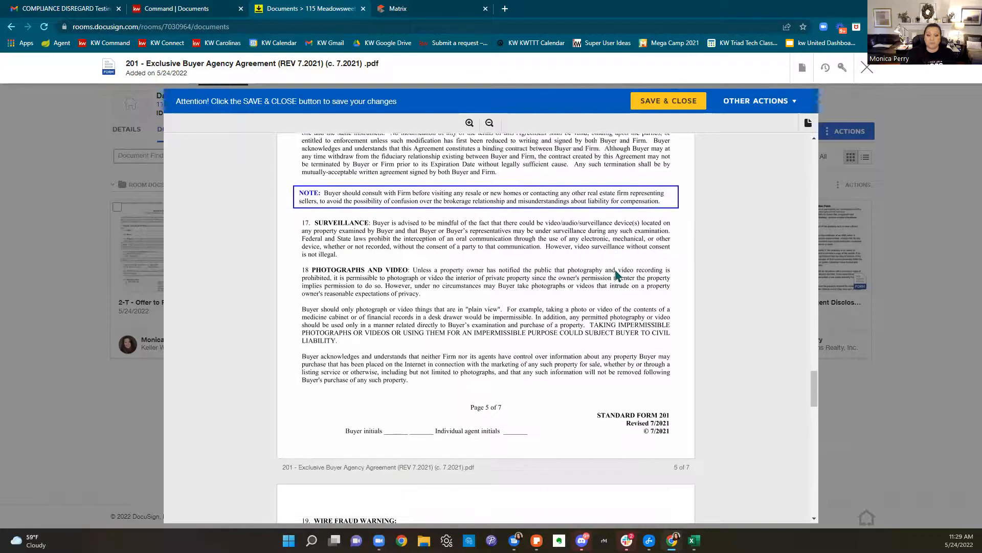
scroll(616, 277, down, 6)
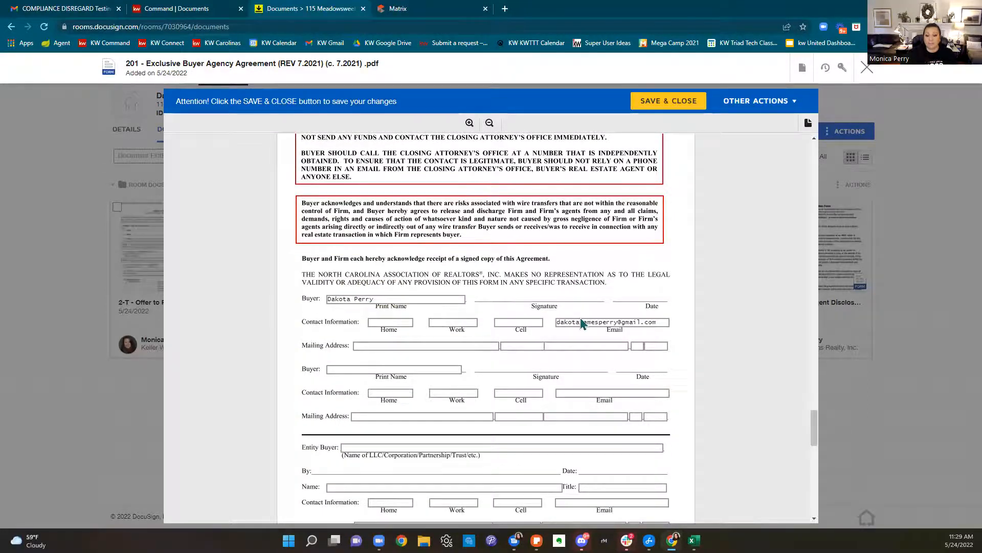
scroll(588, 322, down, 3)
scroll(538, 323, down, 5)
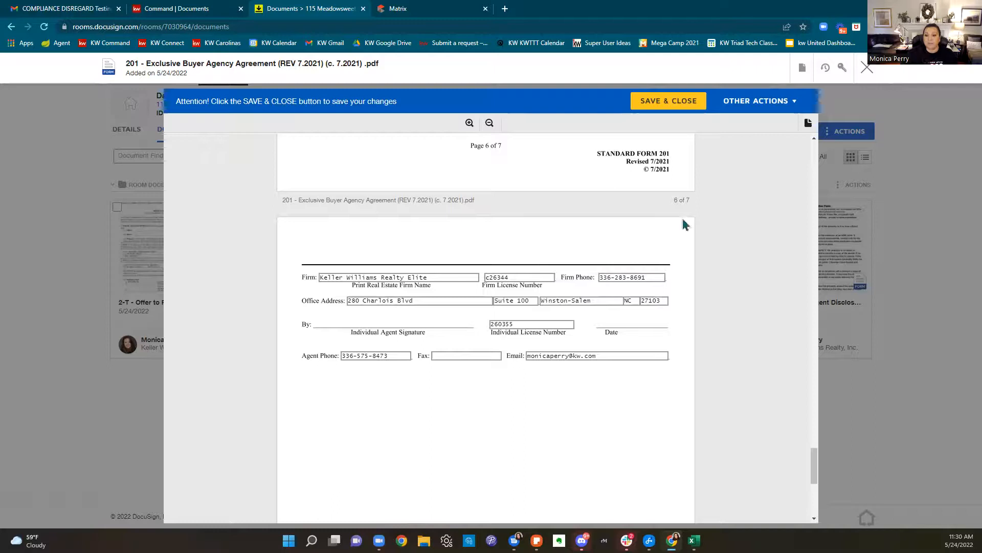
Save and close the buyer agency agreement, then open the 2-T Offer to Purchase and Contract
click(678, 112)
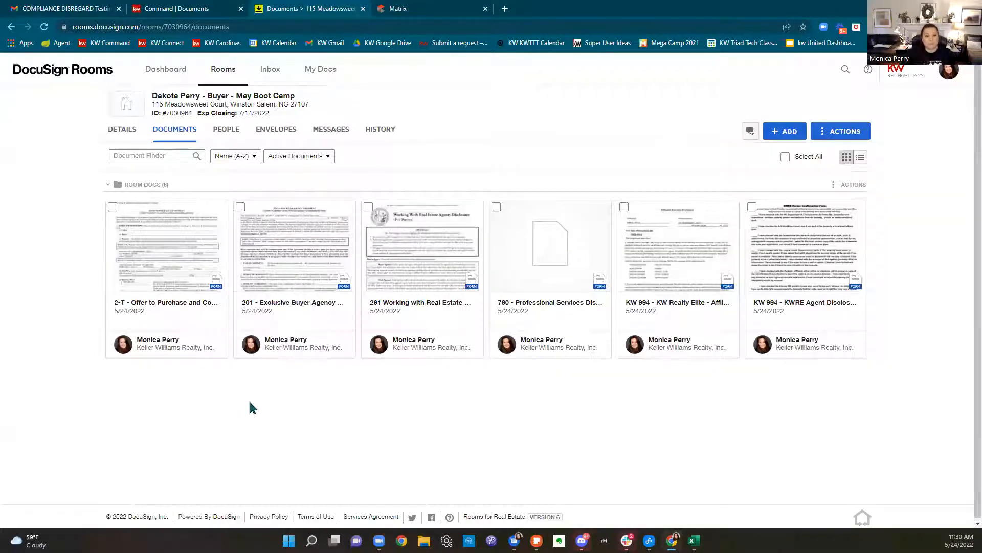
click(199, 269)
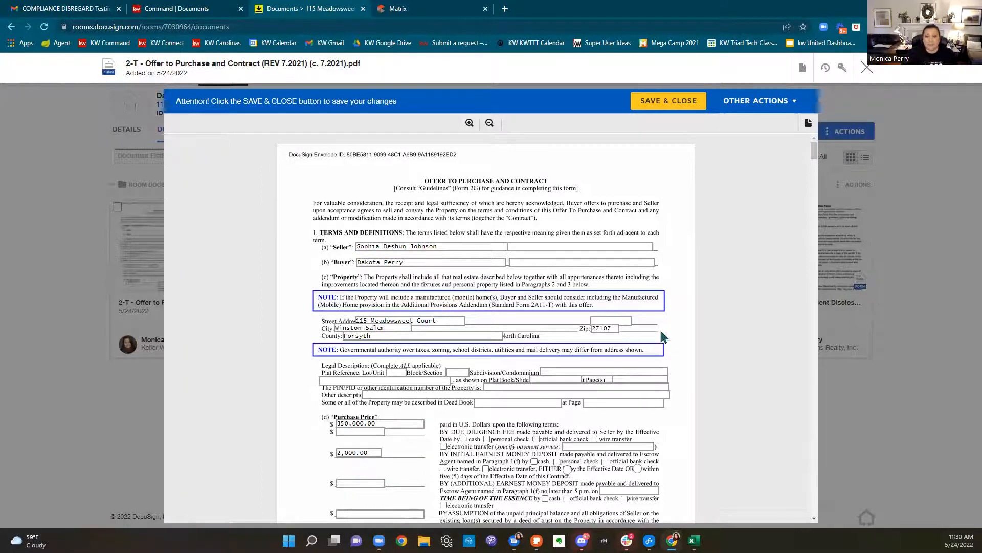
Enter a 15,000 due diligence fee in the offer form
scroll(660, 331, down, 2)
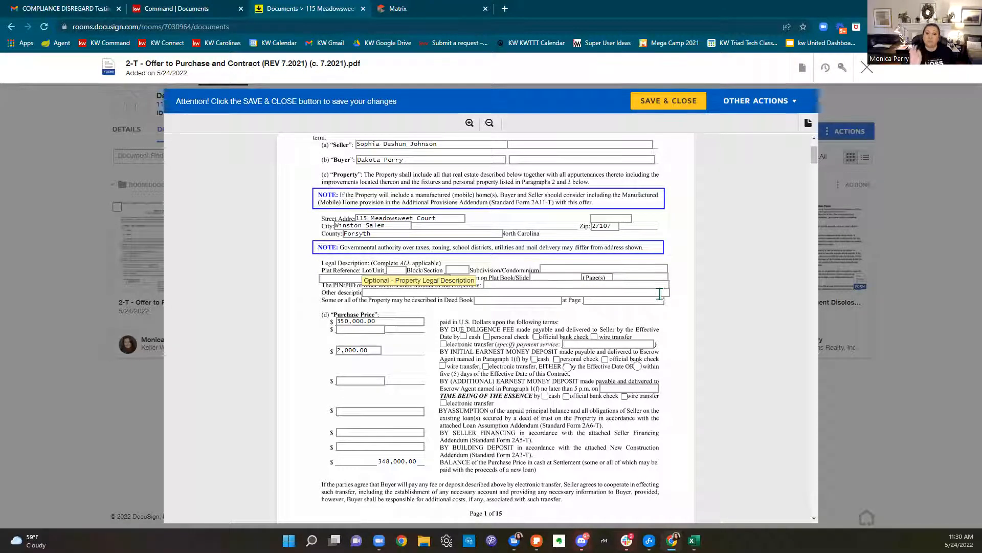
scroll(660, 293, down, 1)
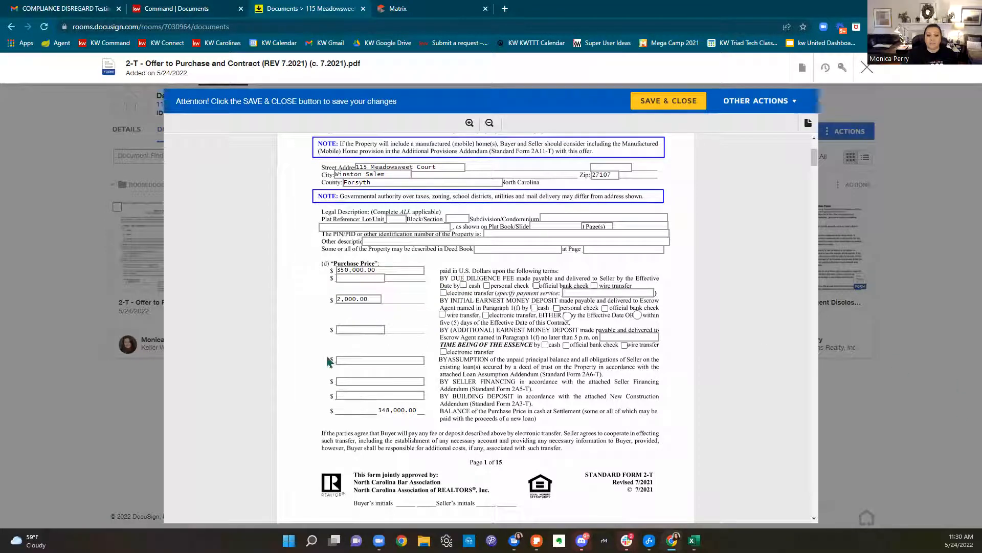
click(380, 279)
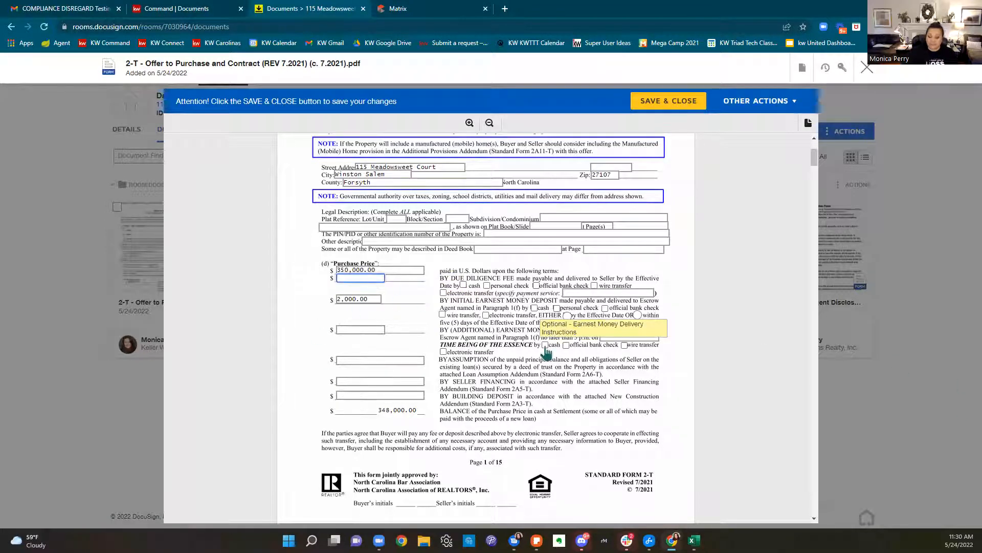
text(15000)
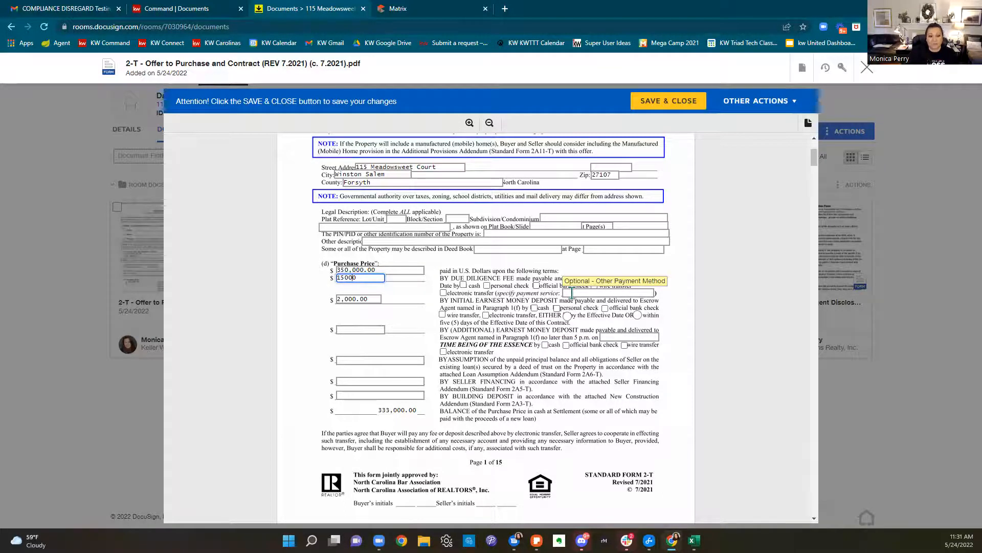
text(,)
scroll(598, 228, up, 1)
click(317, 374)
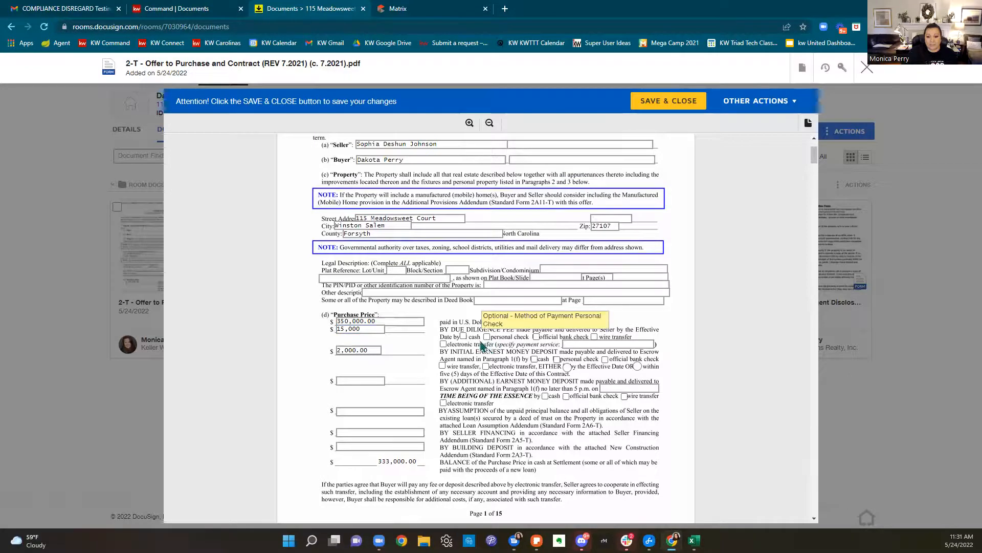
Mark official bank check as payment for the due diligence fee and initial earnest money
click(536, 337)
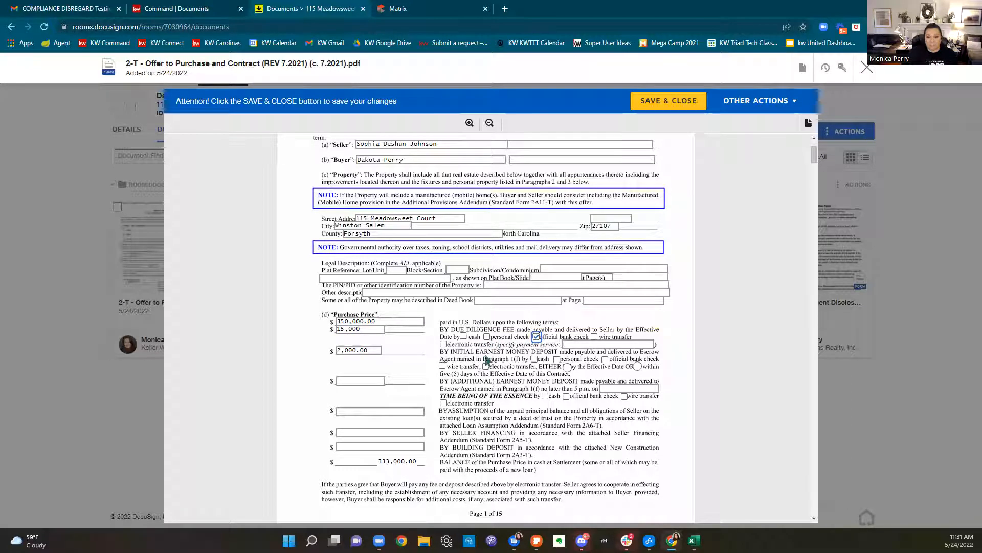
click(605, 359)
scroll(704, 407, down, 2)
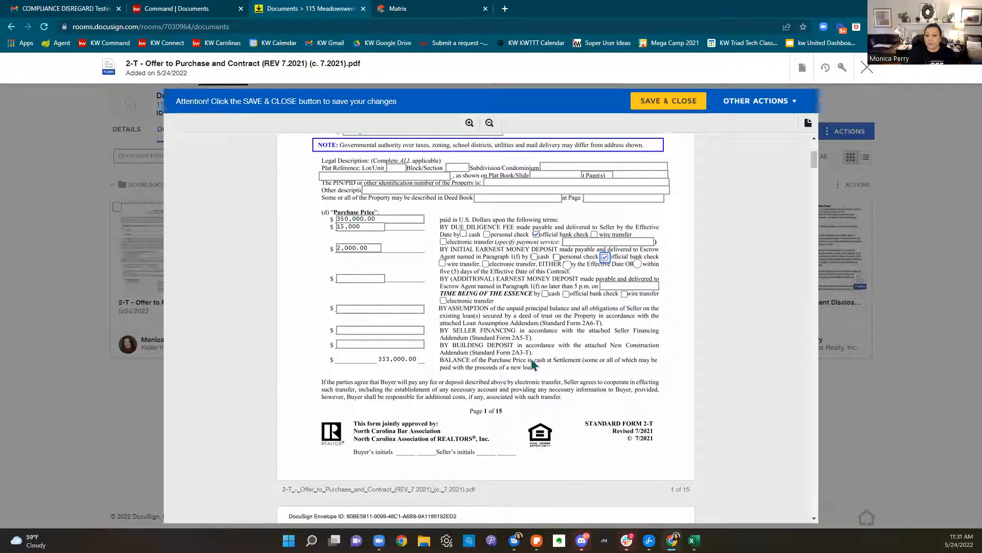
scroll(614, 359, down, 4)
scroll(614, 359, down, 3)
drag(545, 282, 395, 309)
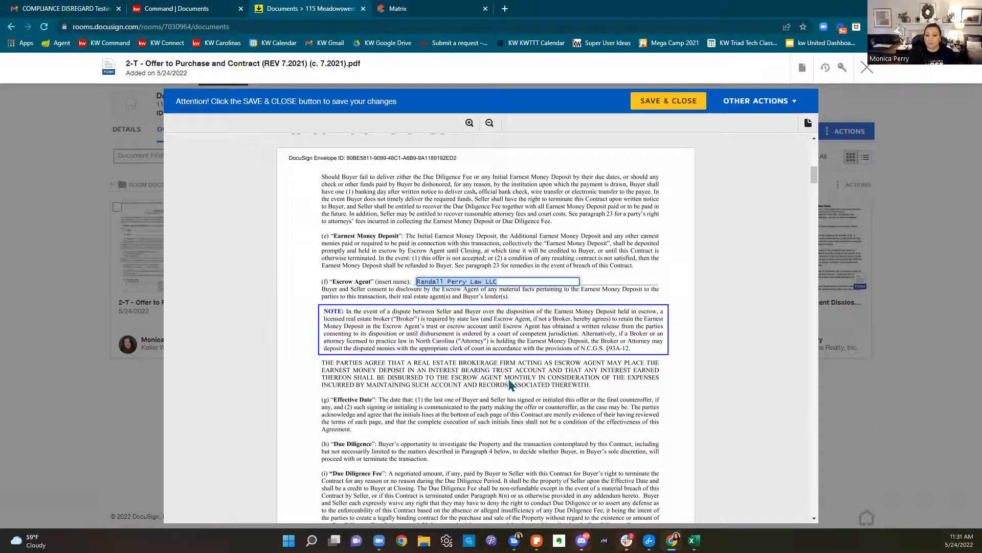
Enter 0820 as the due diligence period end date
scroll(509, 381, down, 2)
scroll(510, 383, down, 3)
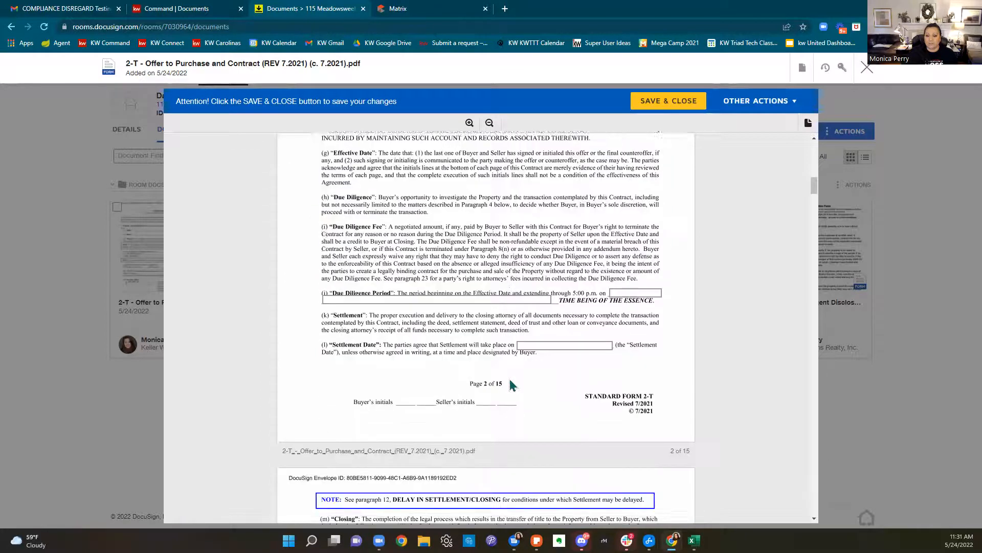
click(500, 290)
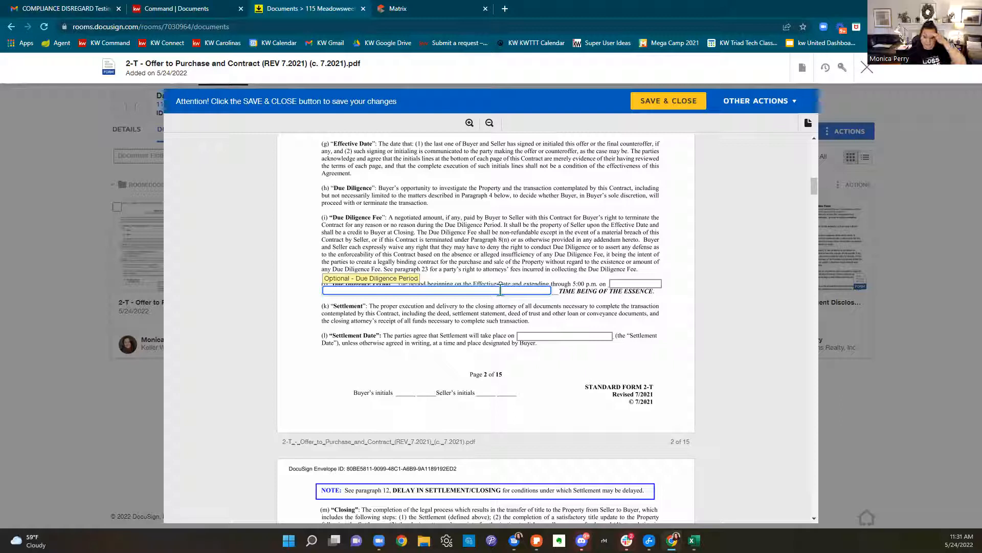
text(08)
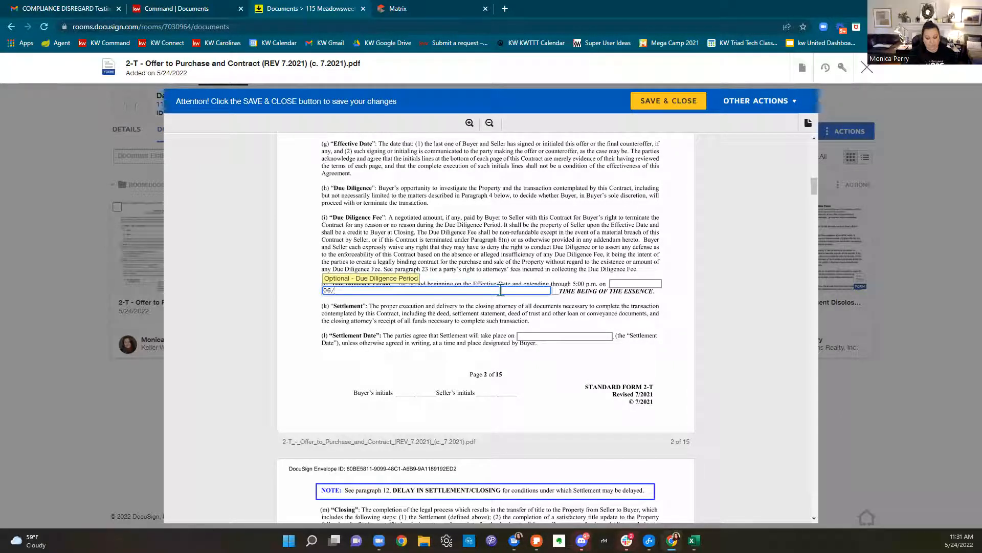
text(20/22)
click(508, 370)
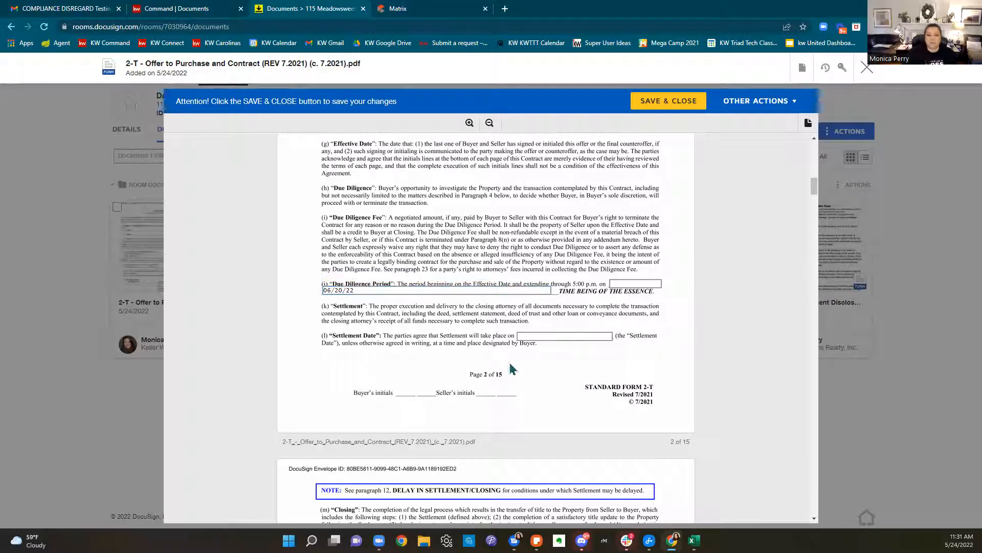
Set the Settlement Date to 07/14/2022 and scroll down to page 6
click(550, 339)
text(07/14/2022)
scroll(591, 400, down, 4)
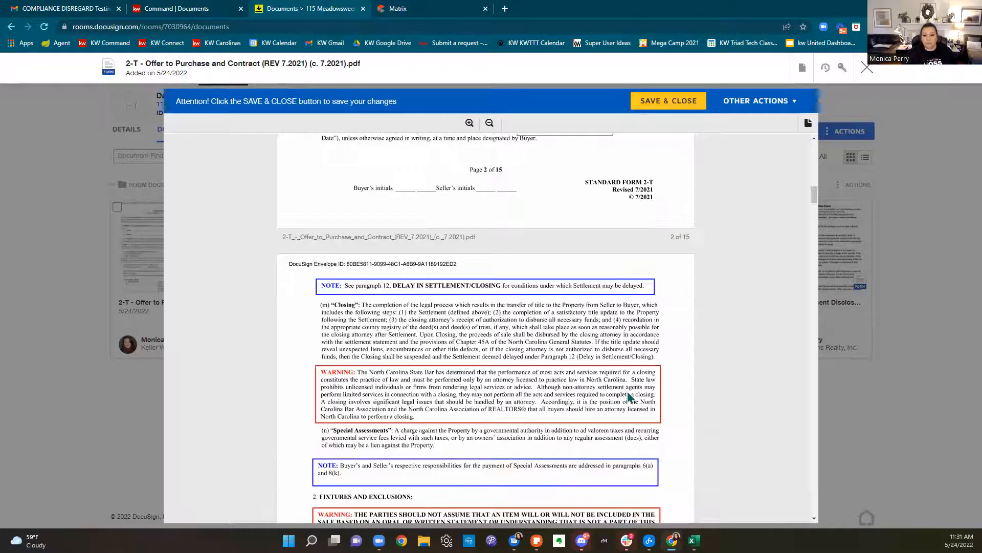
scroll(645, 392, down, 9)
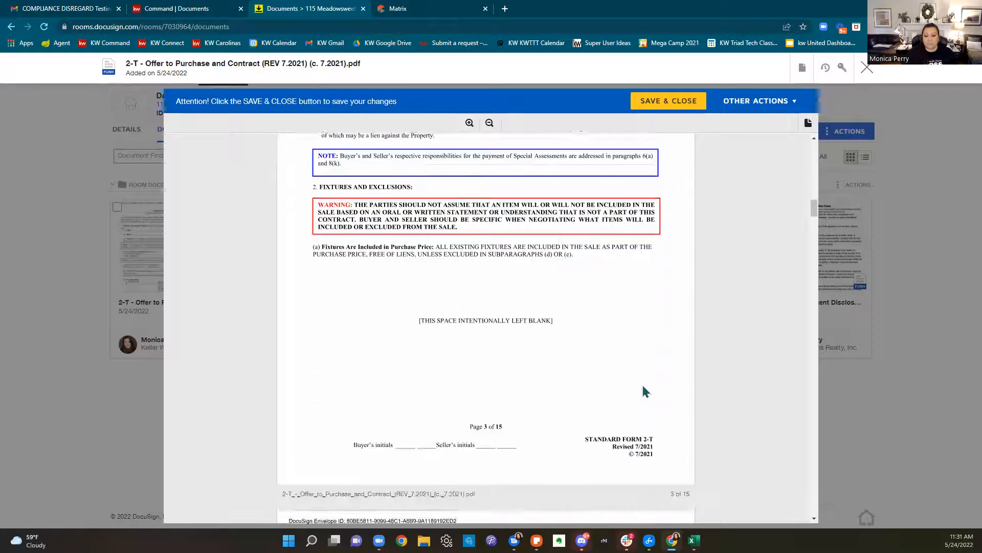
scroll(645, 392, down, 9)
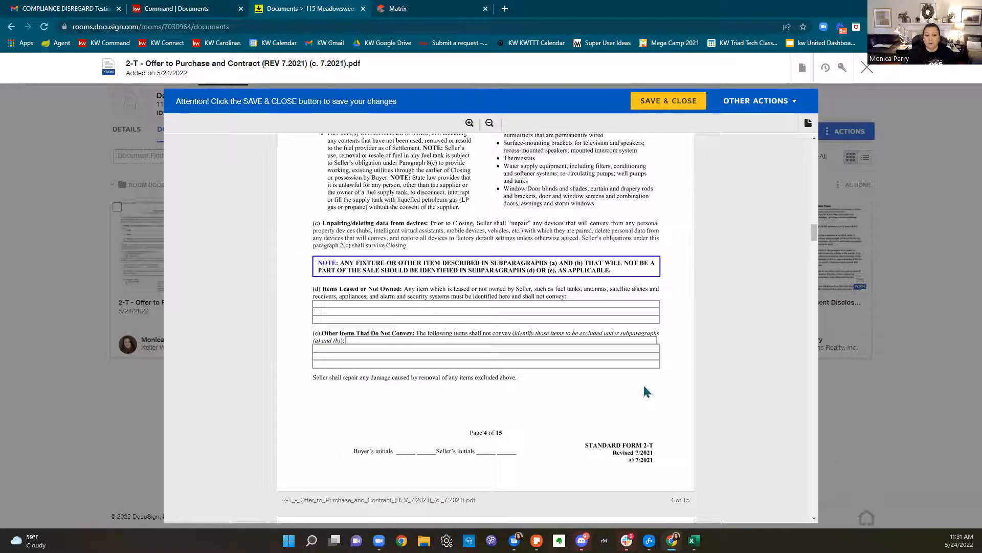
scroll(645, 392, down, 1)
scroll(557, 242, down, 4)
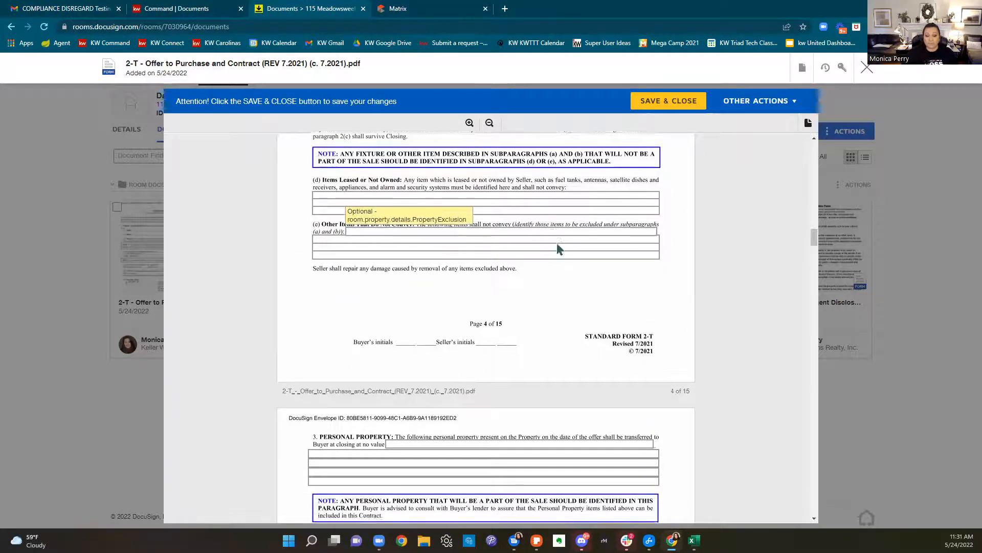
scroll(530, 261, down, 13)
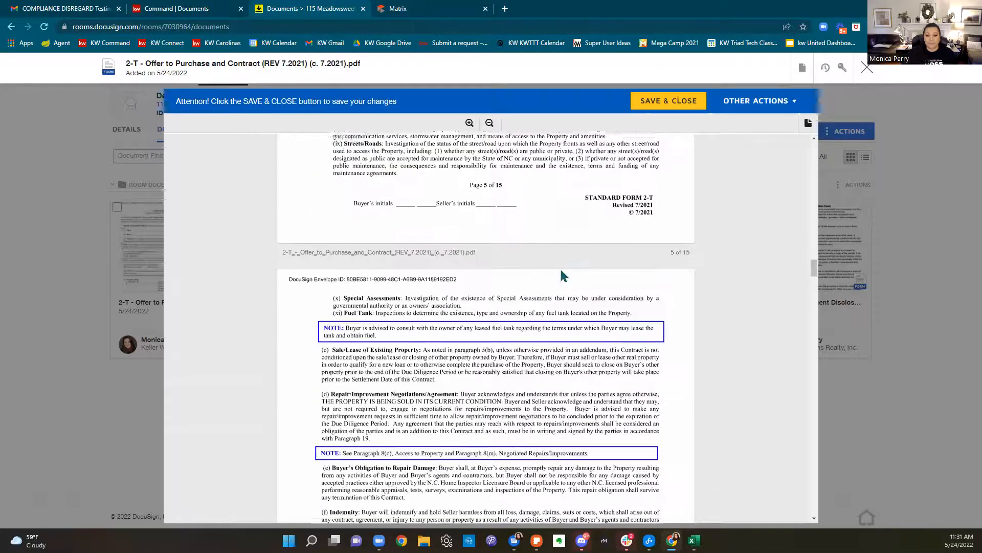
scroll(604, 275, down, 8)
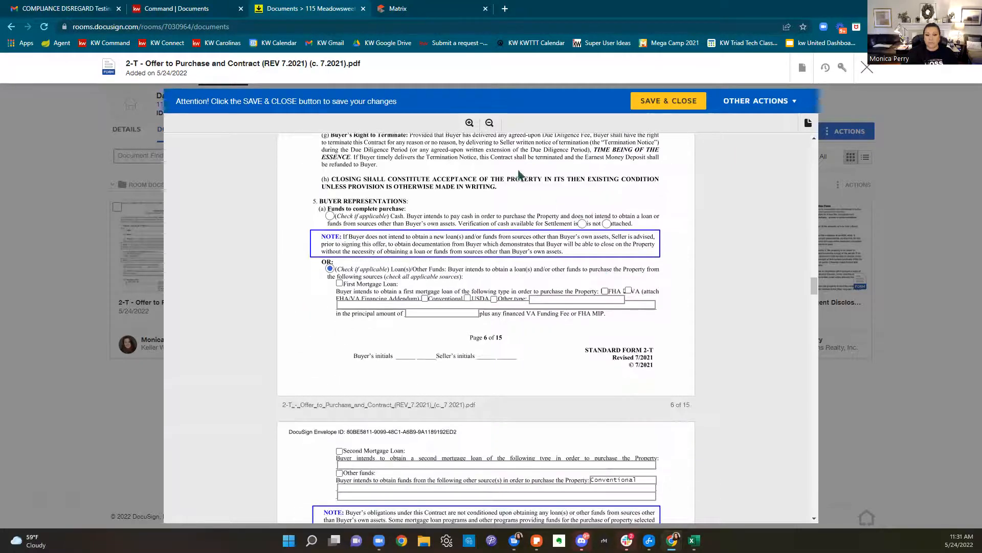
Select a conventional first mortgage loan and state the buyer DOES NOT need to sell other property
scroll(584, 246, down, 1)
click(340, 233)
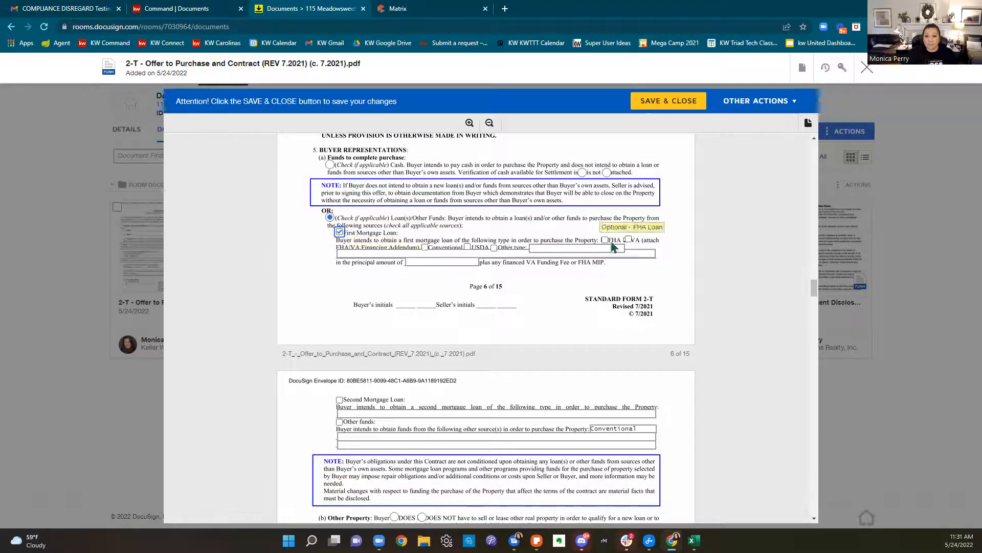
click(425, 248)
scroll(713, 261, down, 3)
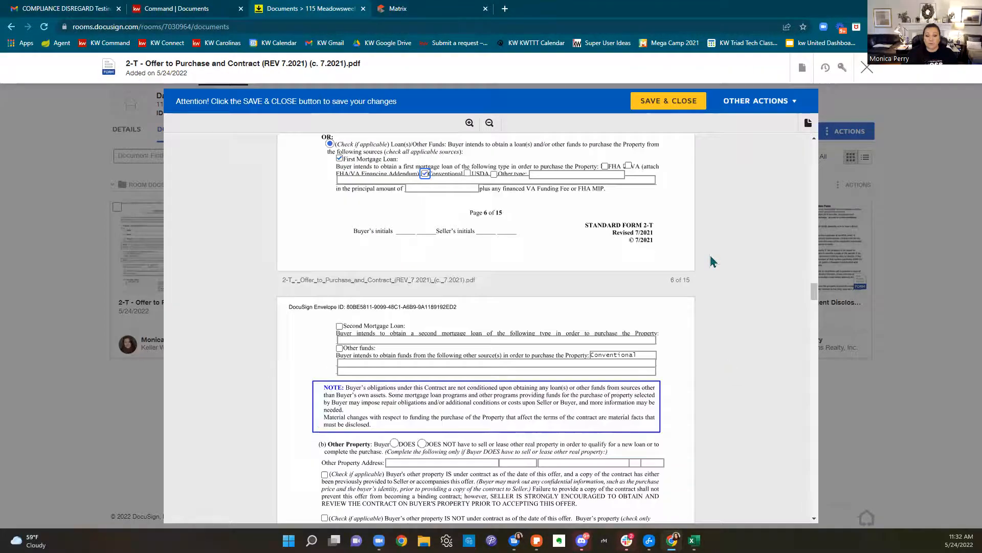
scroll(713, 261, down, 2)
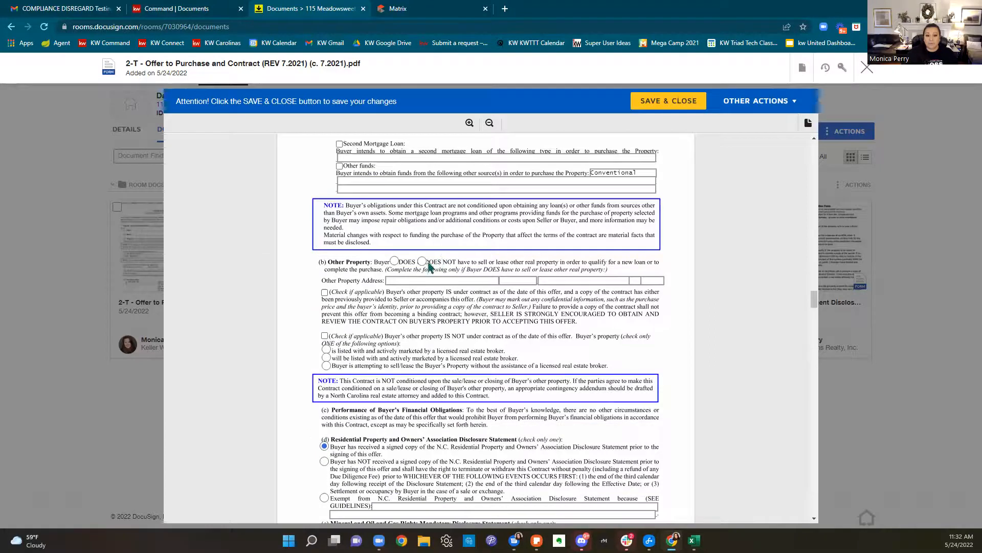
click(423, 262)
Enter the buyer's full name in the deed name field
scroll(529, 372, down, 3)
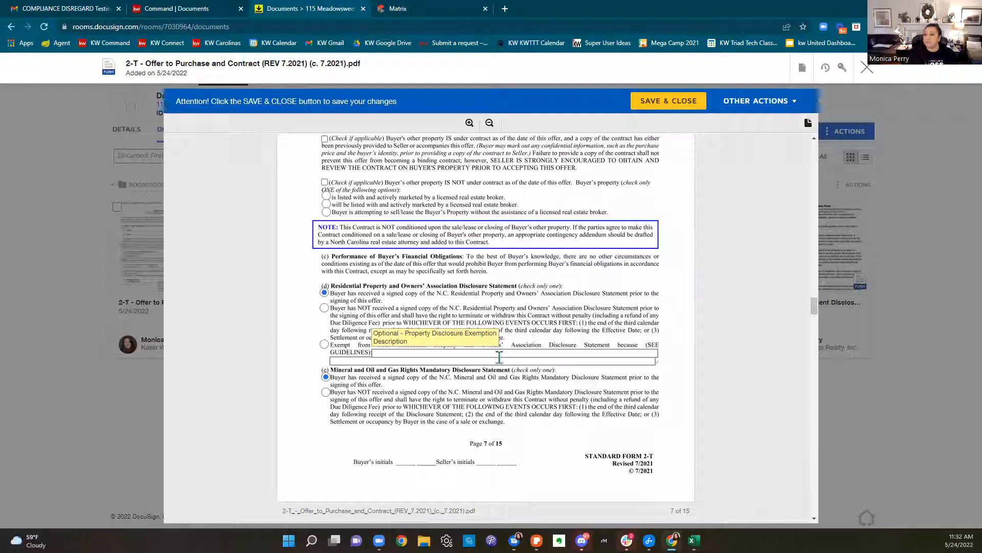
scroll(499, 358, down, 6)
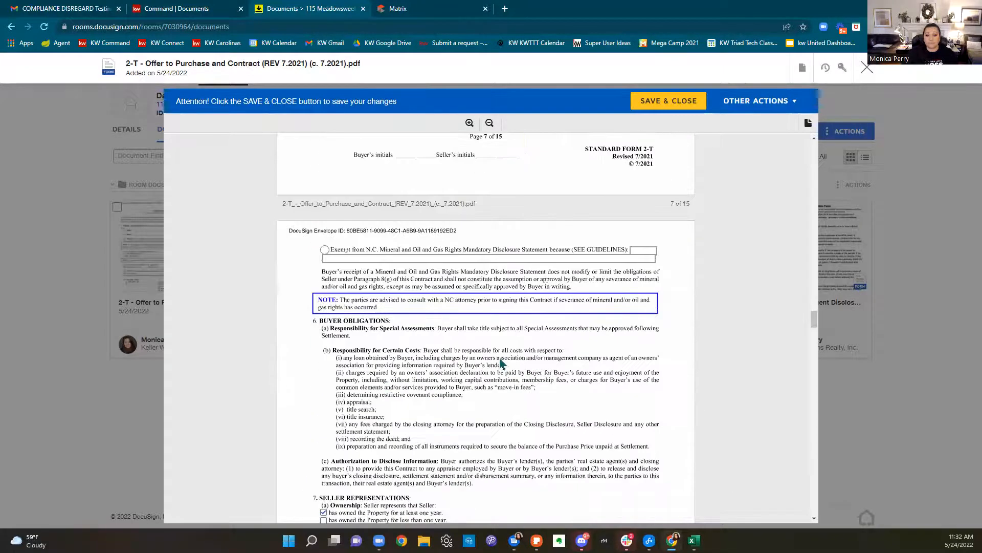
scroll(502, 364, down, 4)
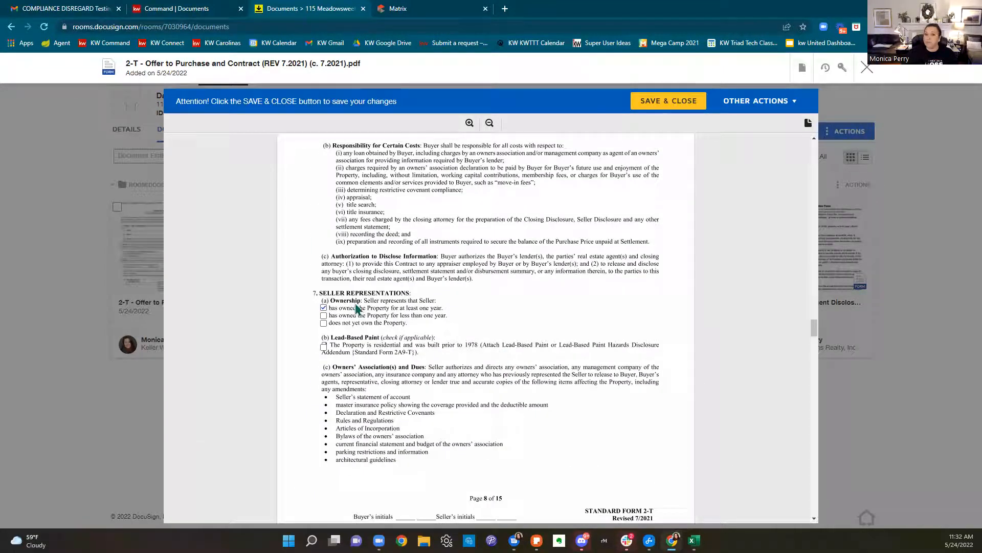
scroll(505, 304, down, 1)
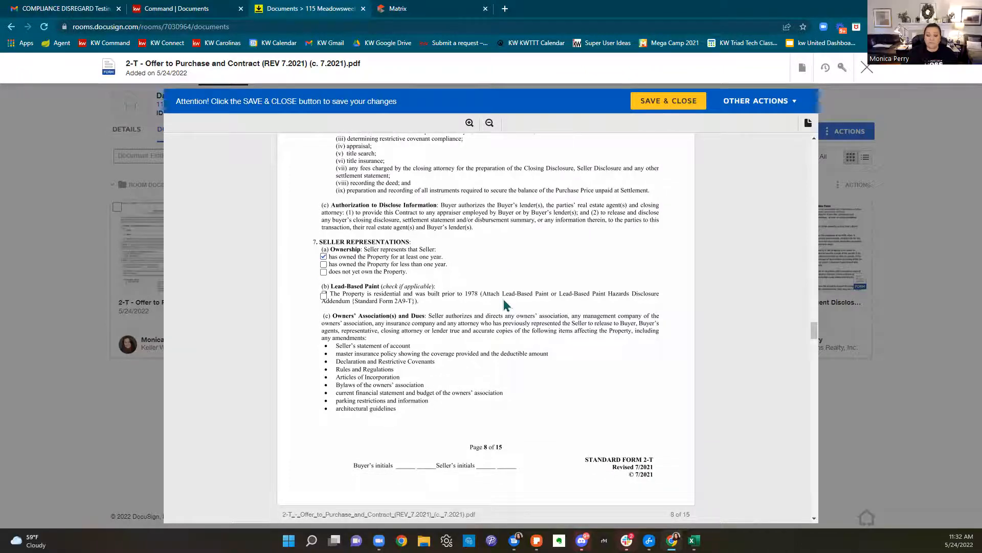
scroll(506, 305, down, 1)
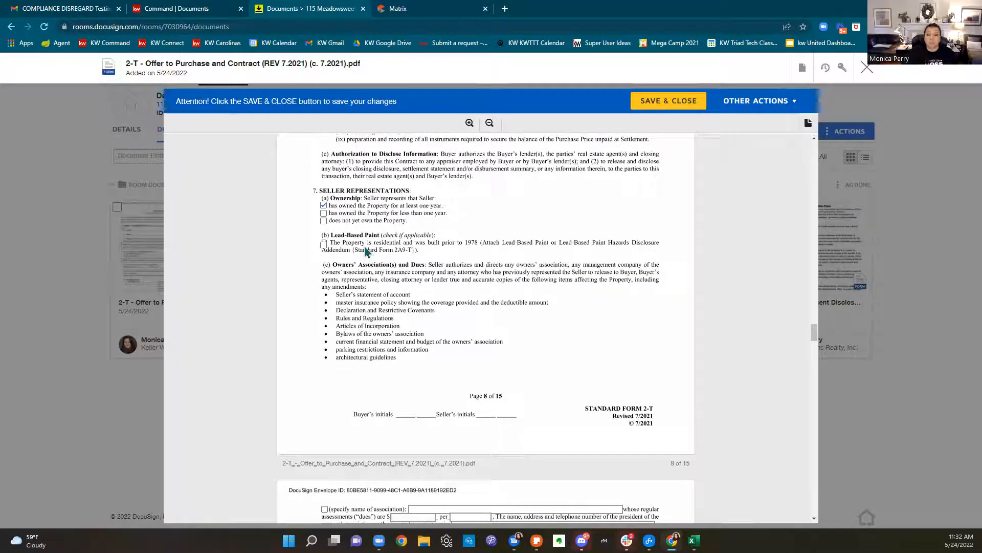
scroll(510, 264, down, 3)
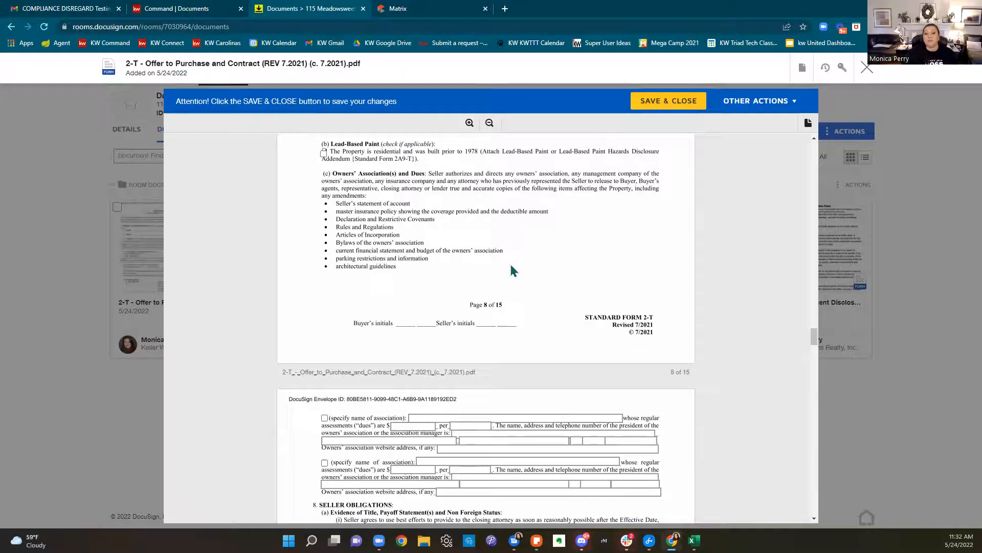
scroll(510, 264, down, 8)
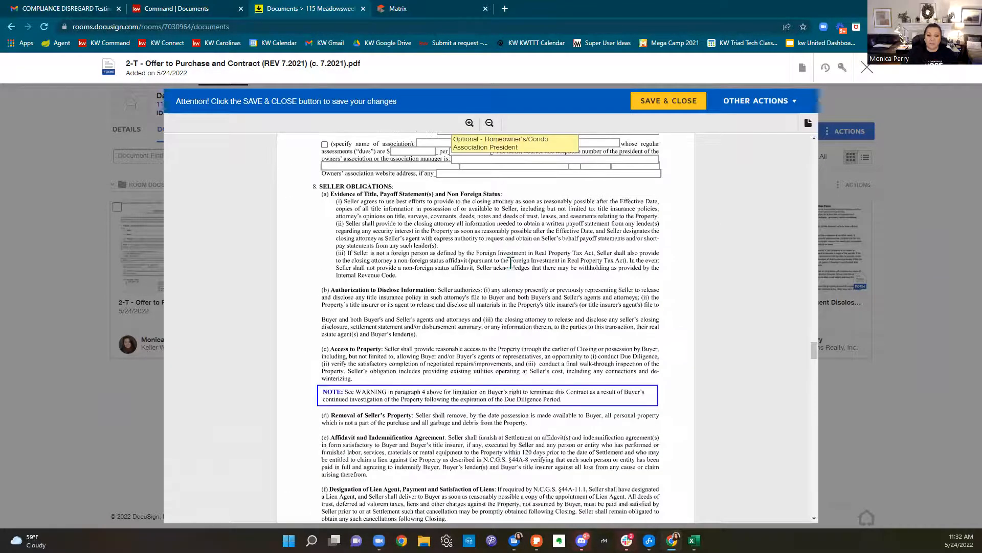
scroll(512, 269, down, 6)
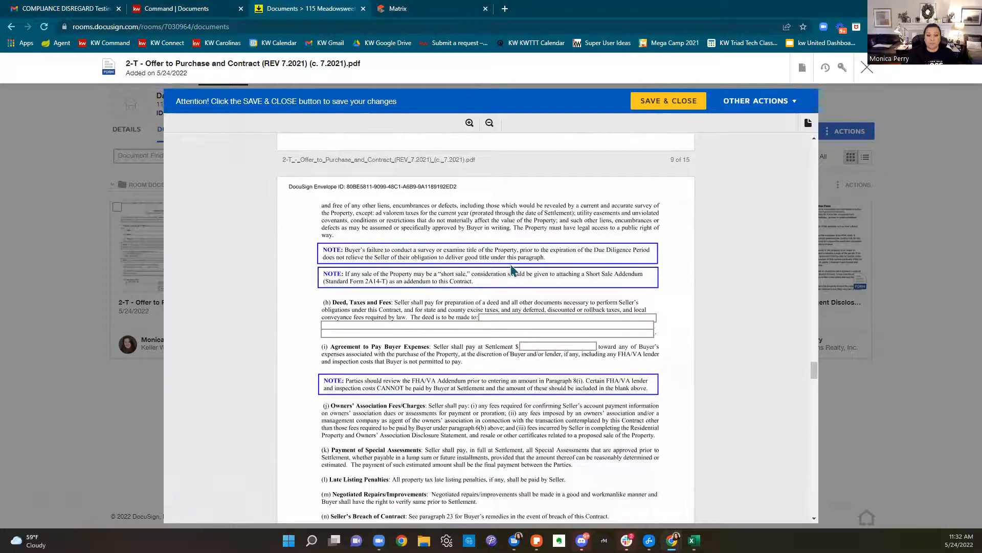
scroll(512, 270, down, 2)
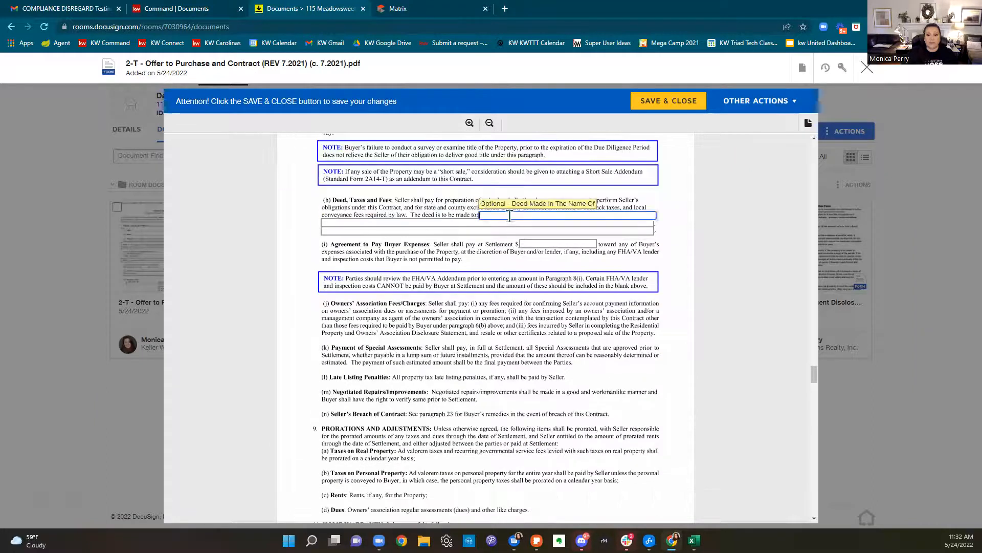
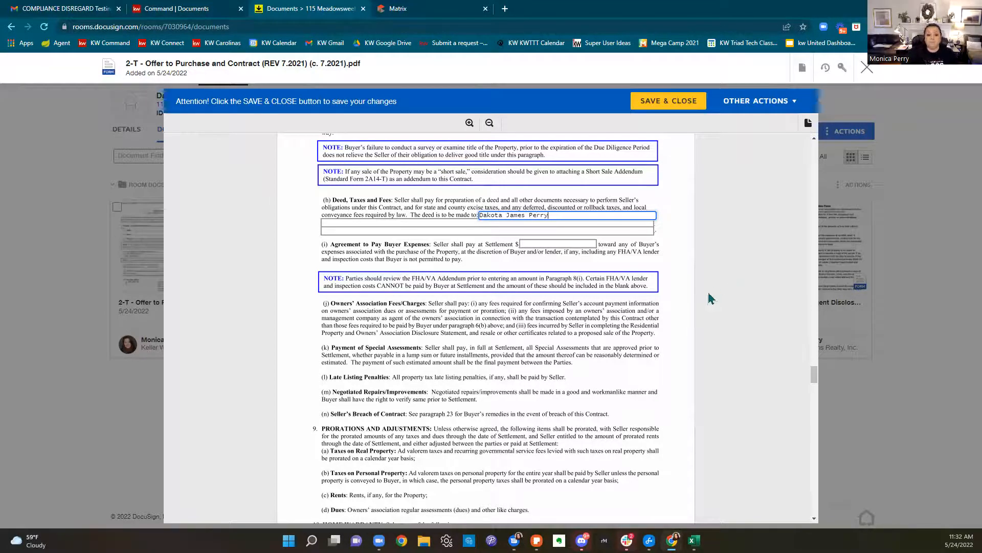
click(572, 244)
Scroll to the end of the contract and save and close it
scroll(577, 369, down, 5)
scroll(619, 281, down, 6)
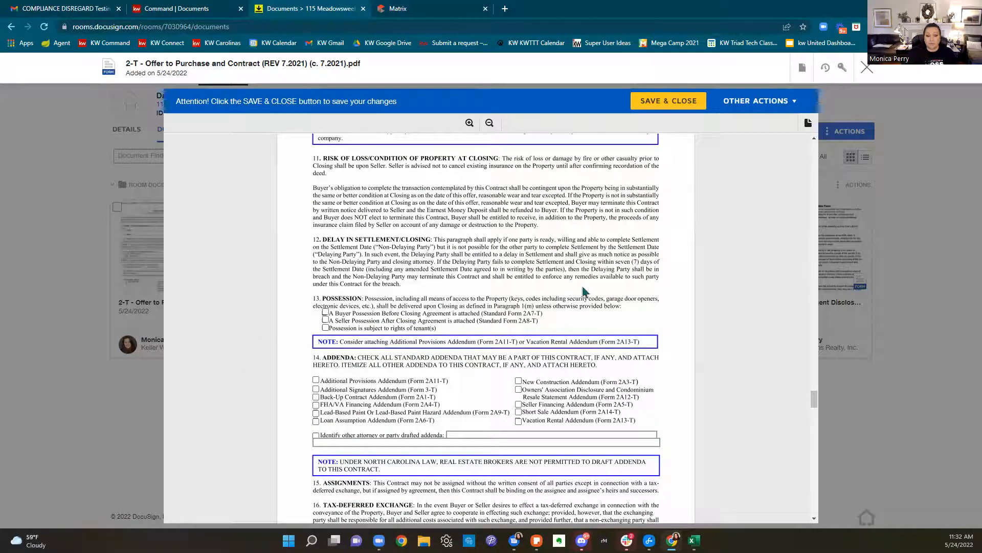
scroll(556, 295, down, 3)
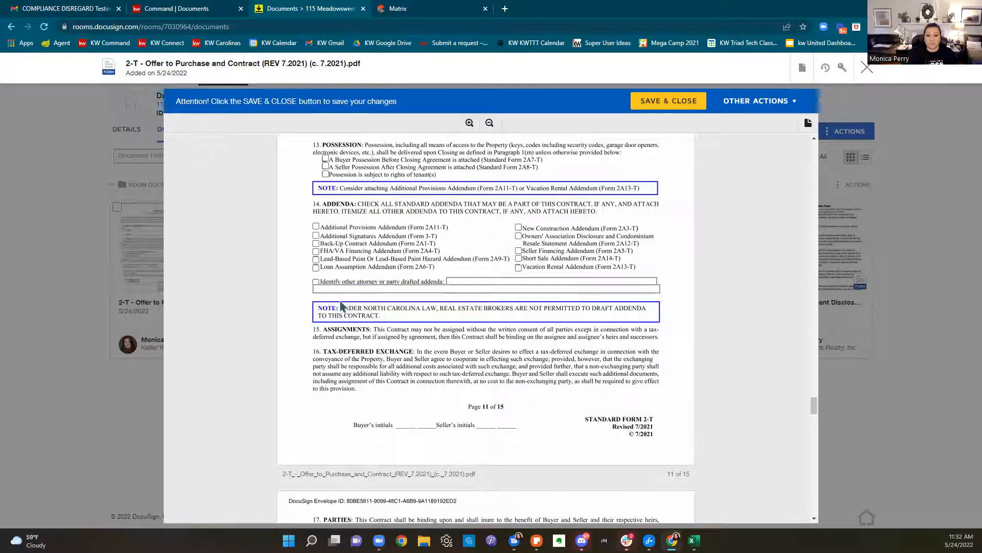
scroll(581, 251, down, 4)
scroll(583, 254, down, 11)
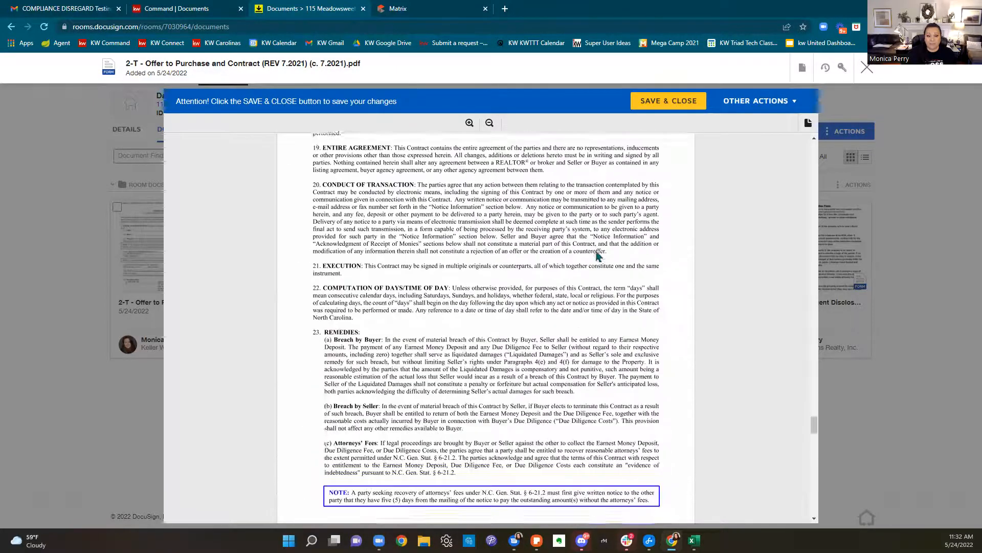
scroll(599, 256, down, 11)
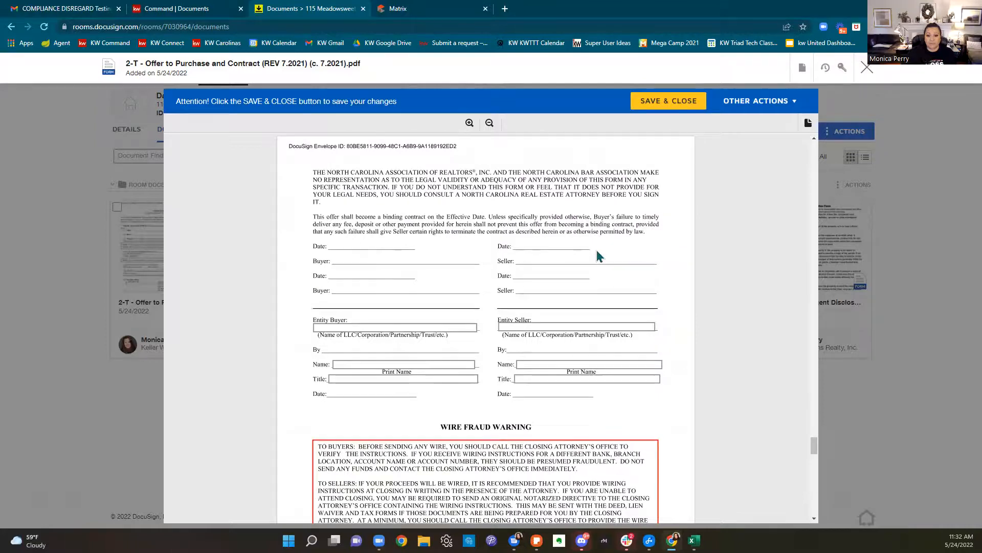
scroll(599, 256, down, 3)
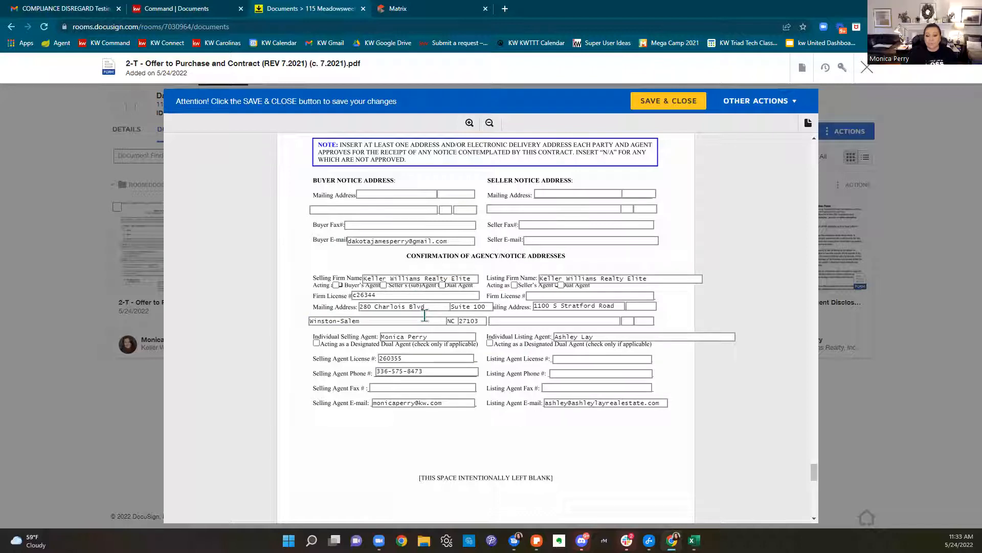
click(665, 101)
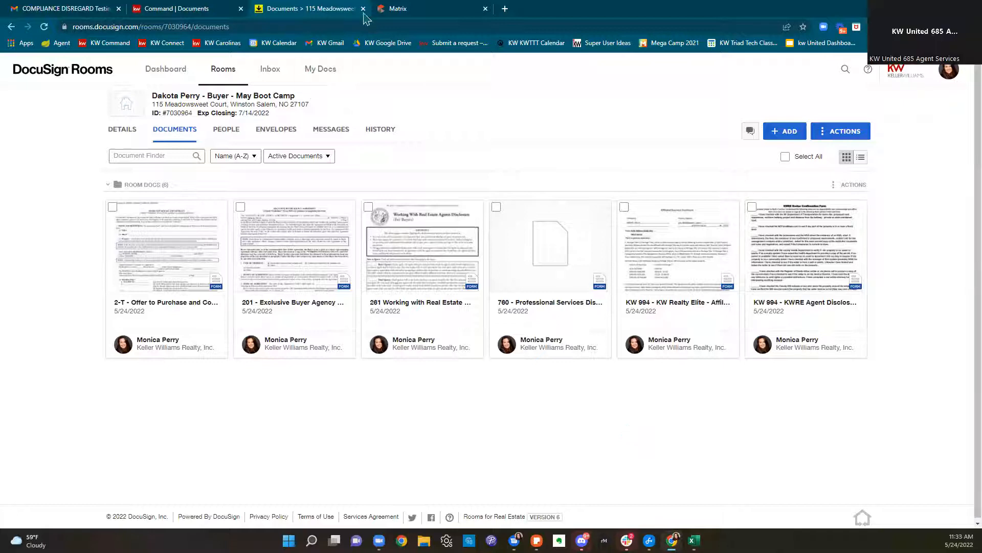
click(404, 11)
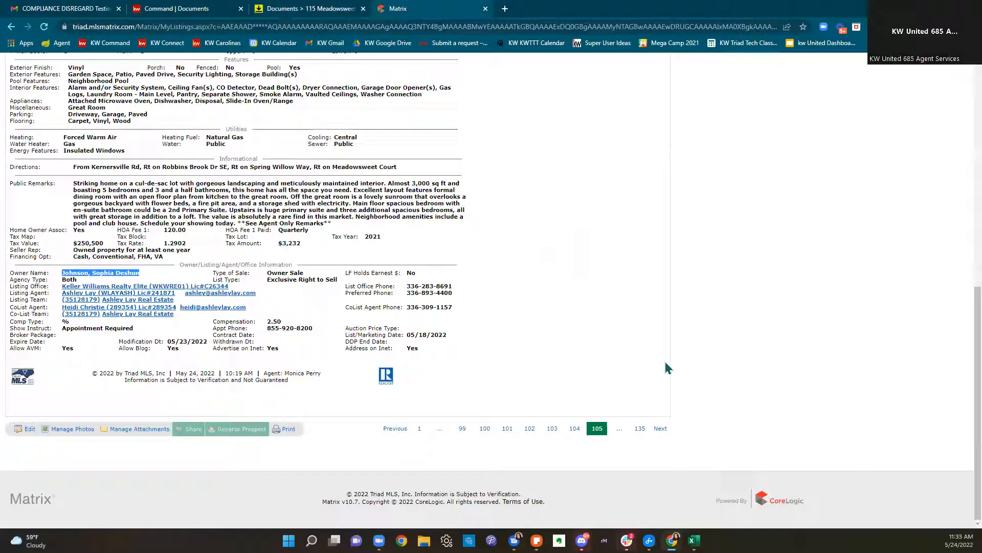
scroll(665, 368, up, 4)
scroll(665, 368, up, 4)
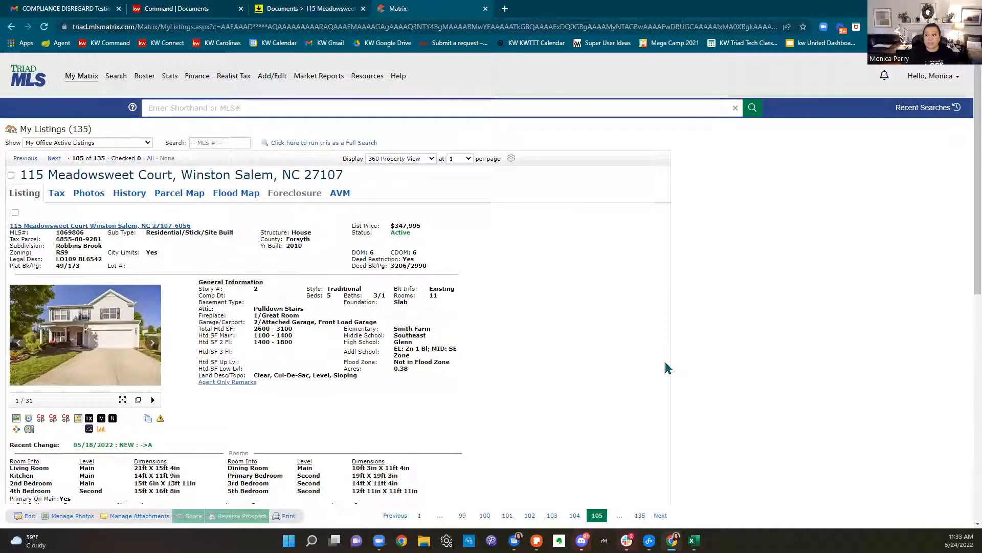
scroll(668, 368, down, 1)
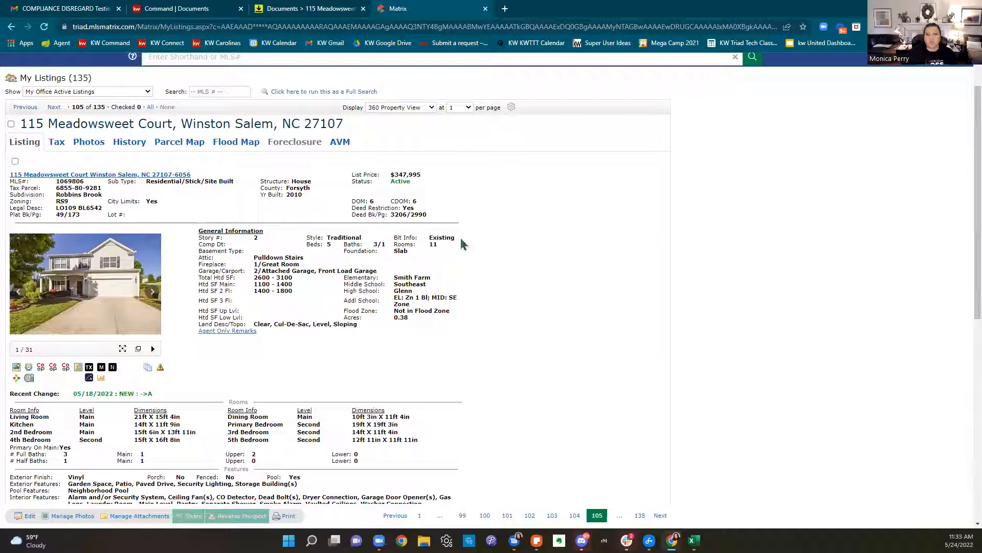
scroll(419, 370, down, 2)
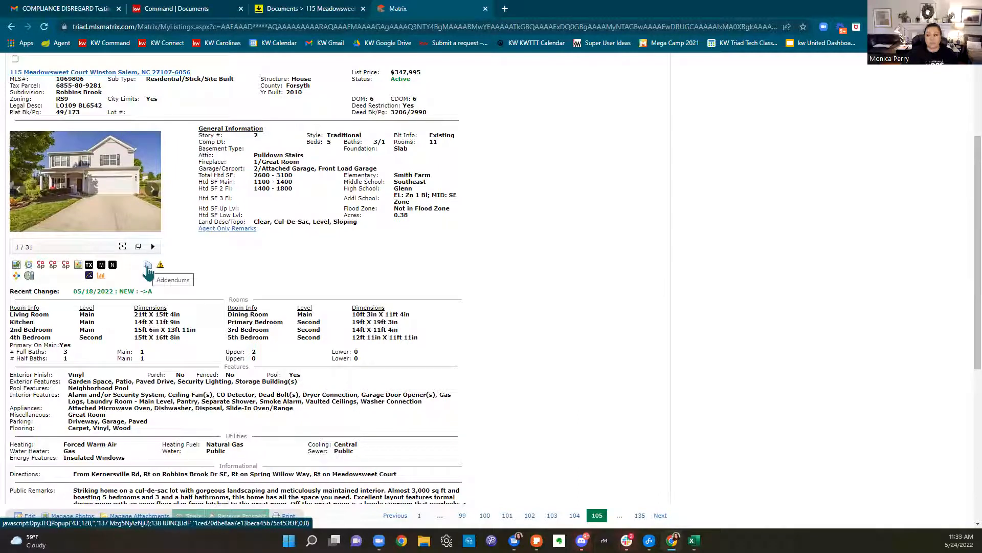
click(147, 266)
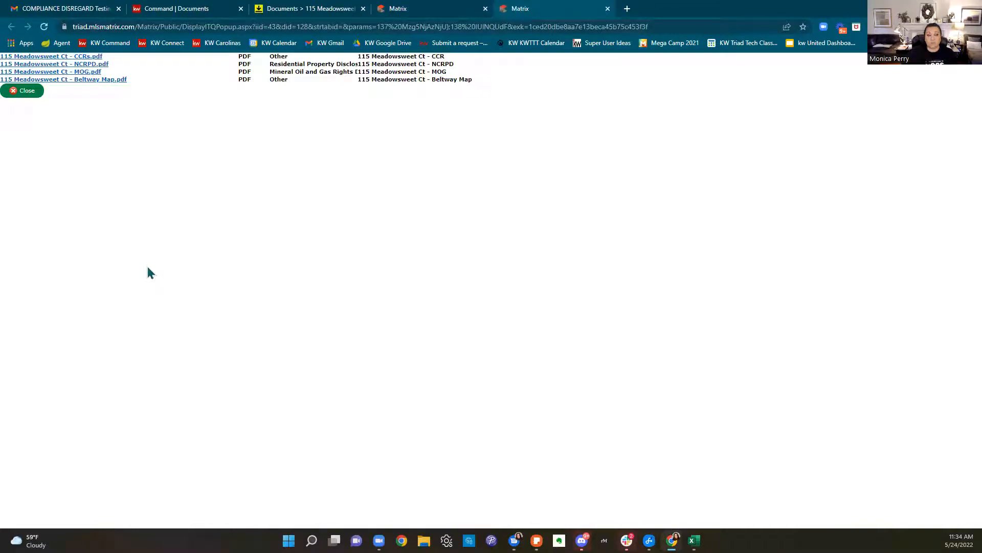
Download the NCRPD disclosure PDF into a new Desktop folder 'May BootCamp Docusign'
click(67, 67)
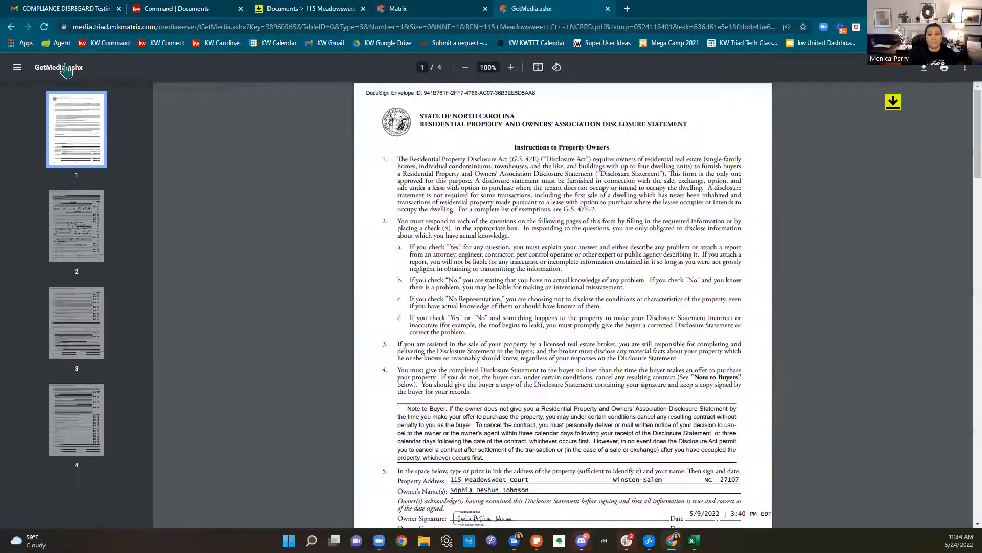
click(924, 68)
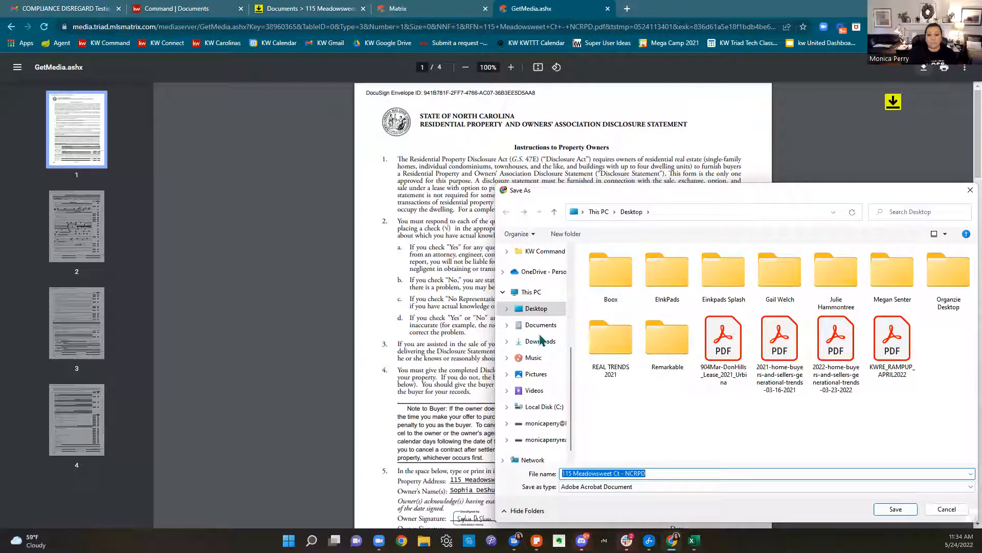
scroll(537, 330, up, 4)
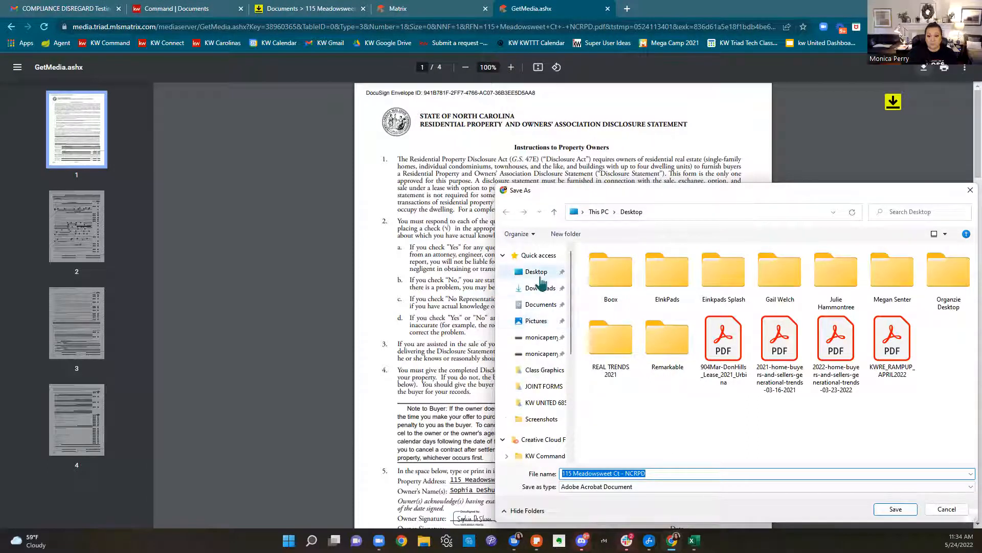
click(536, 271)
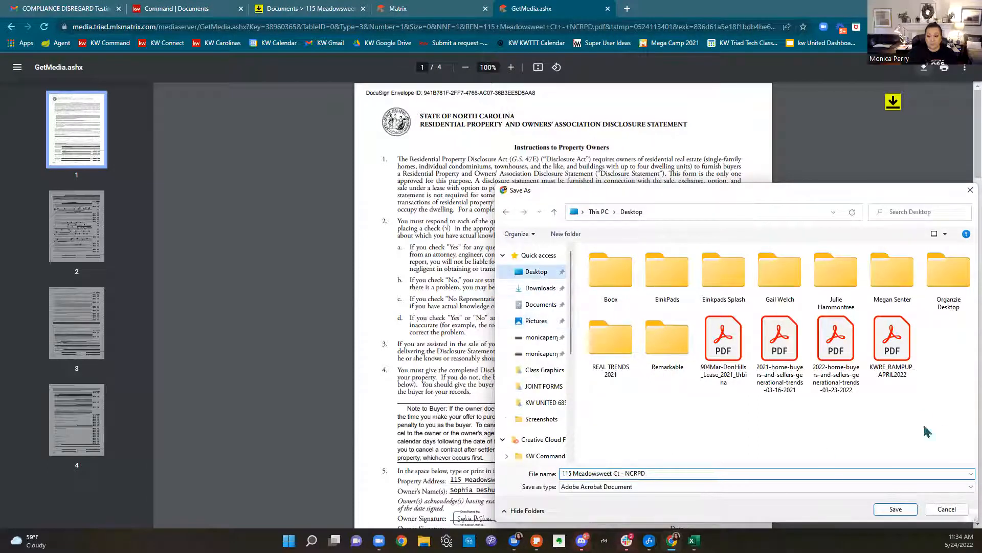
right_click(752, 417)
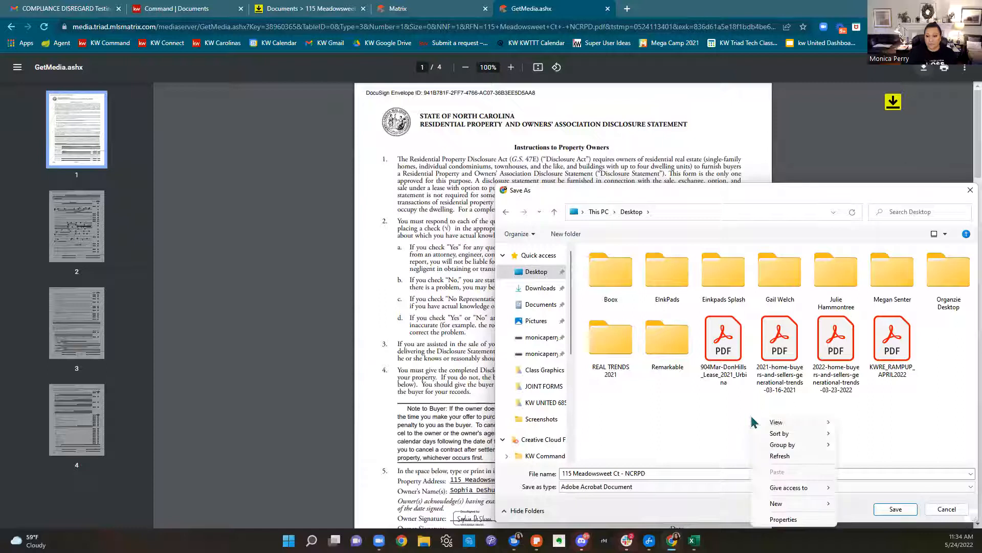
click(559, 237)
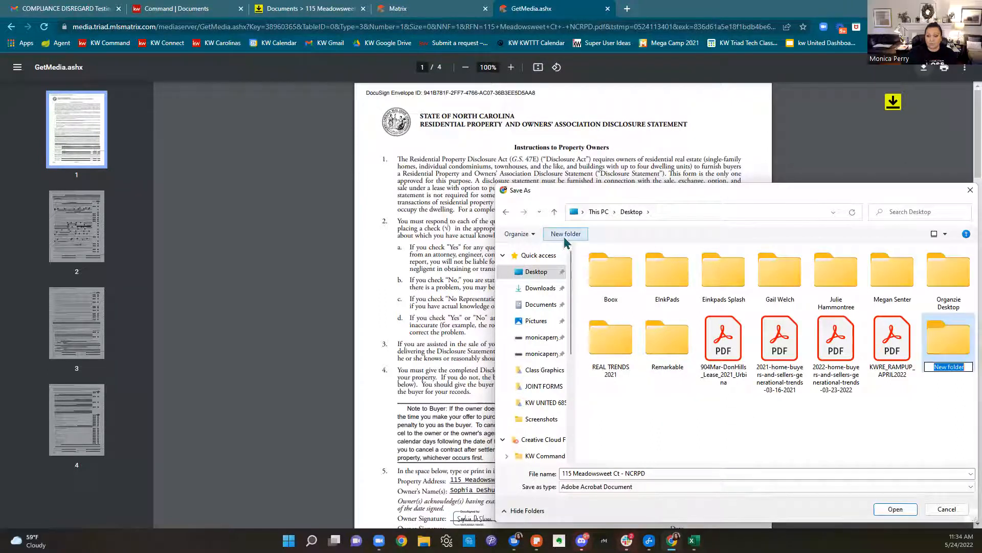
text(May )
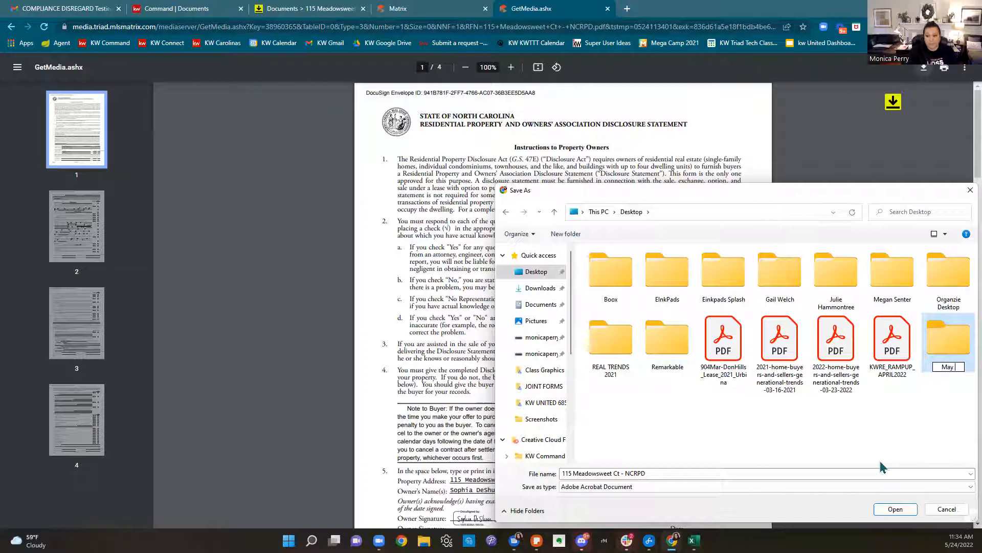
text(BootCa)
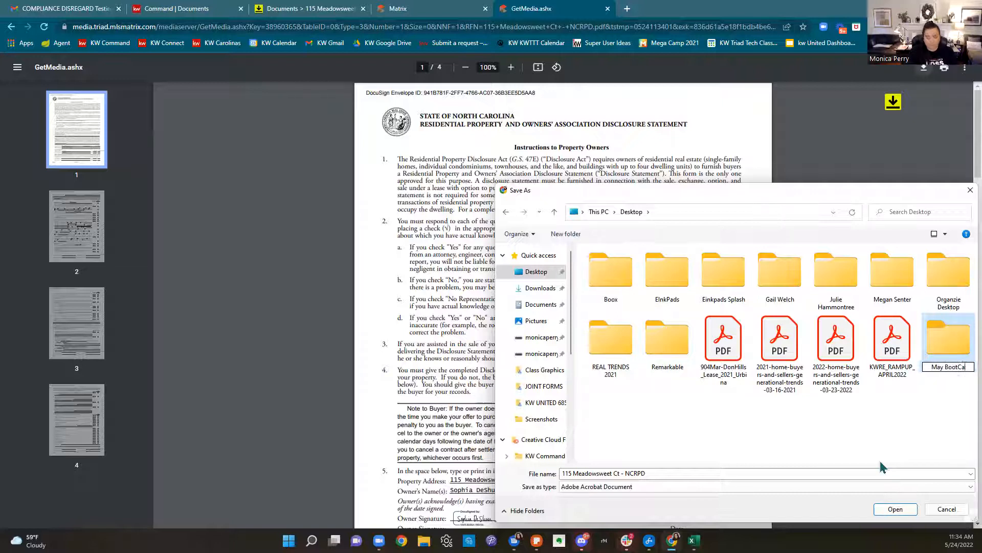
text(mp Docusign)
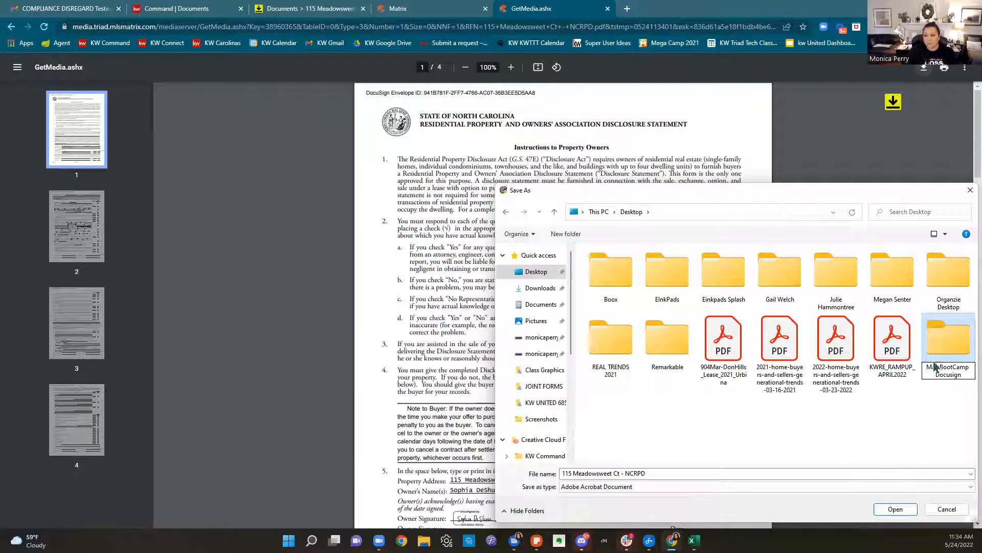
double_click(952, 350)
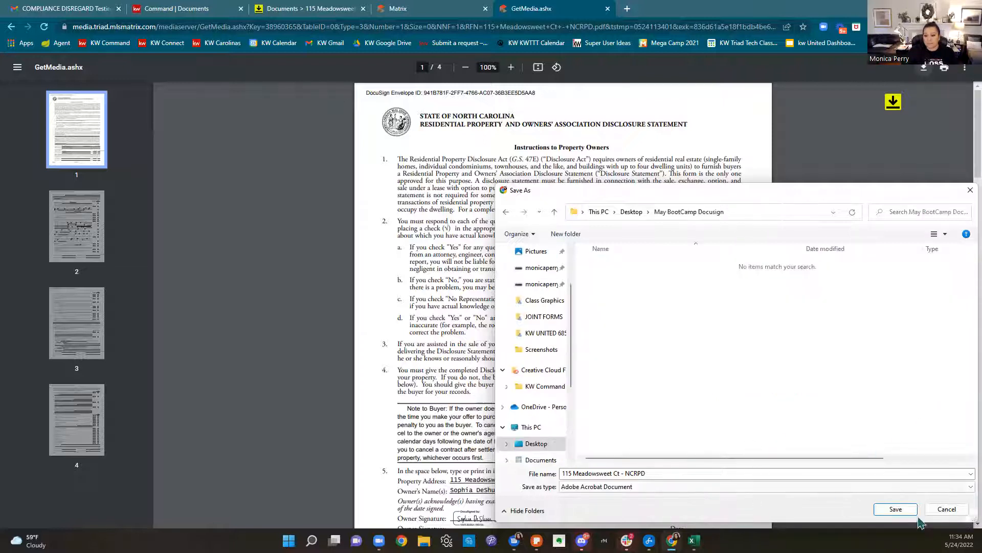
click(909, 511)
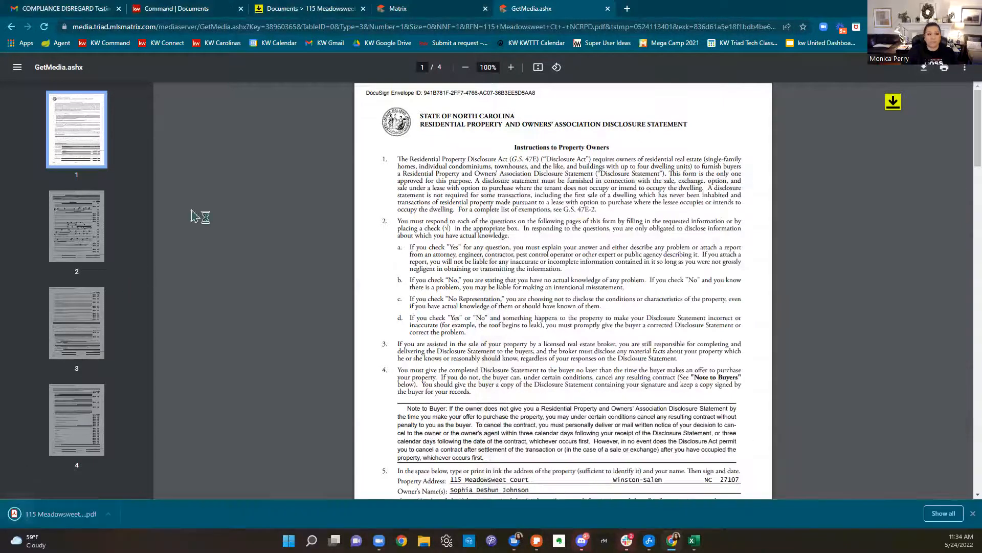
click(607, 9)
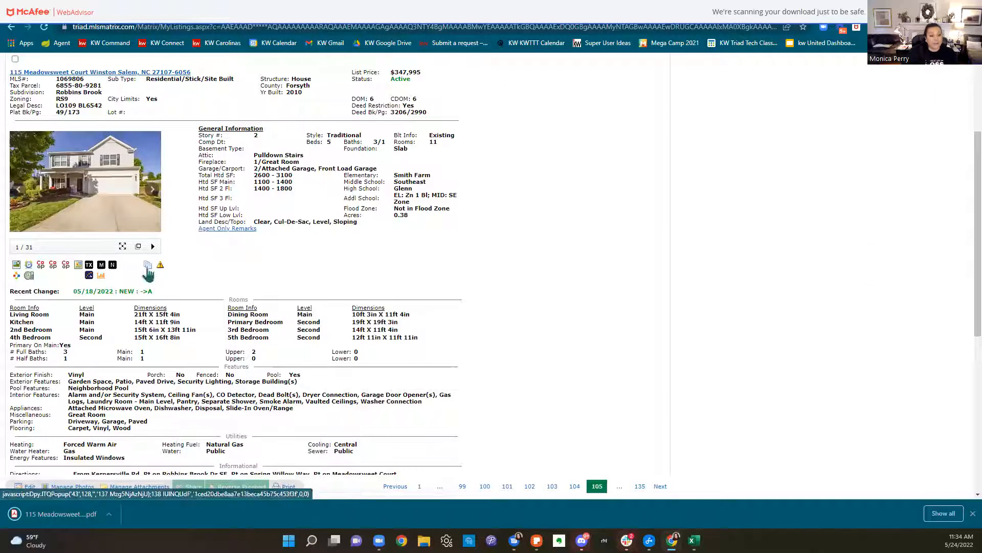
Download the MOG disclosure PDF into the same folder and close its tab
click(148, 267)
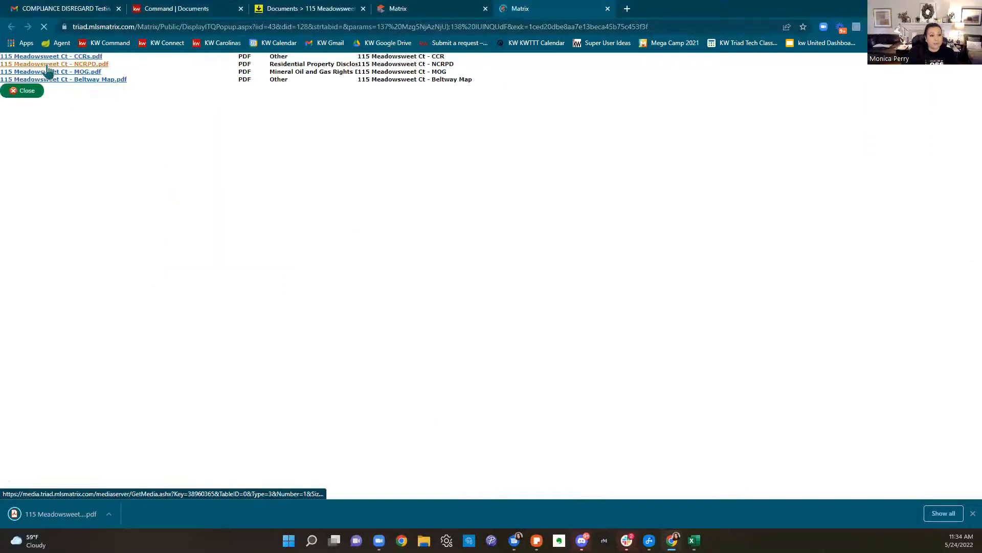
click(48, 73)
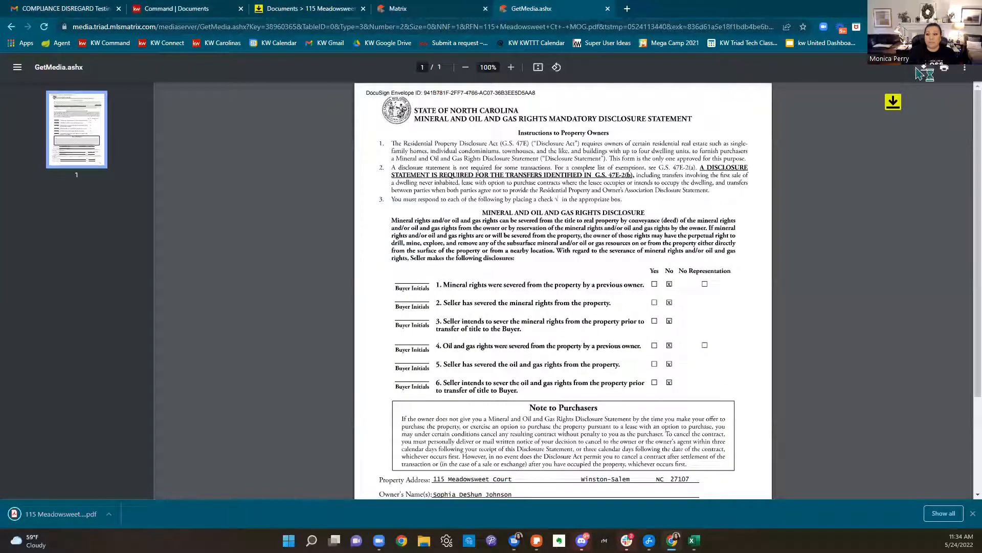
click(919, 70)
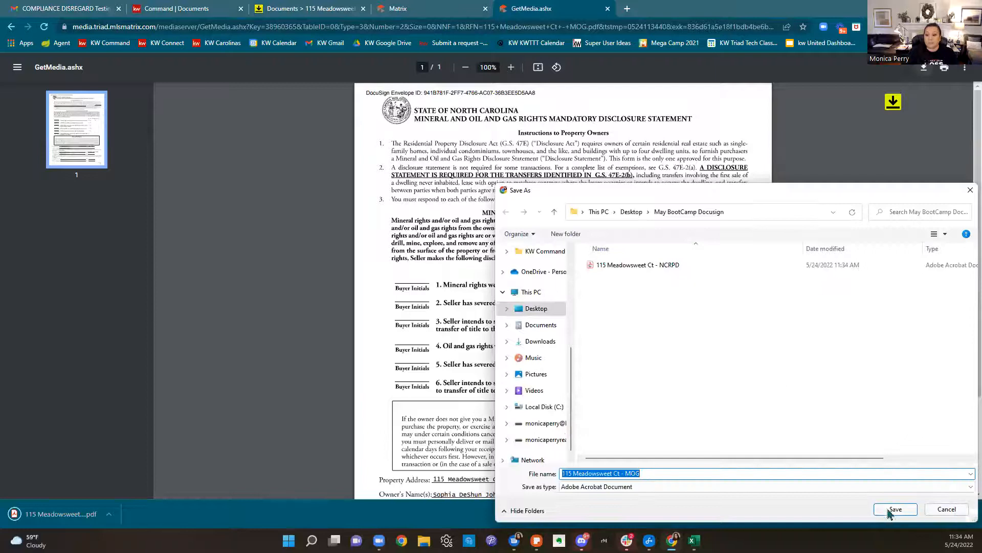
click(891, 511)
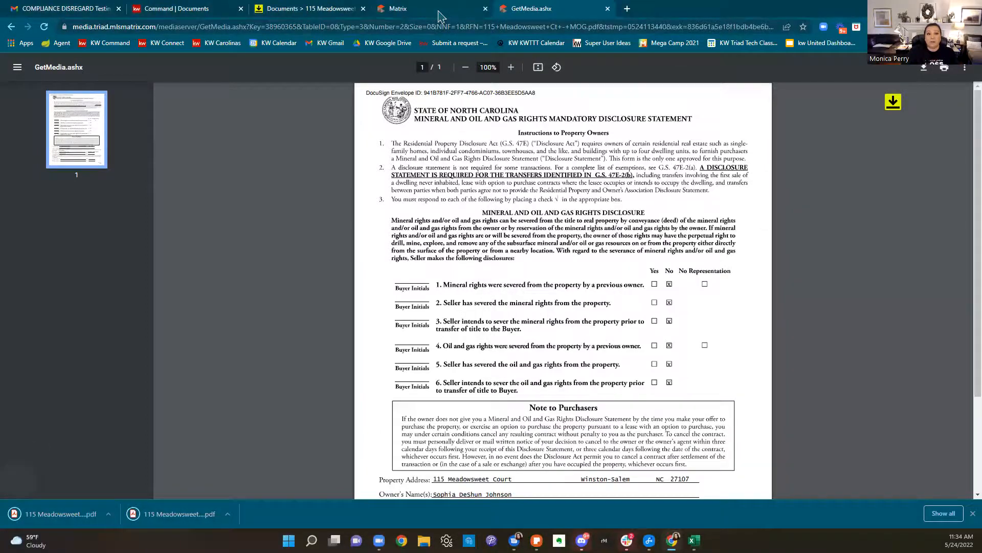
click(439, 16)
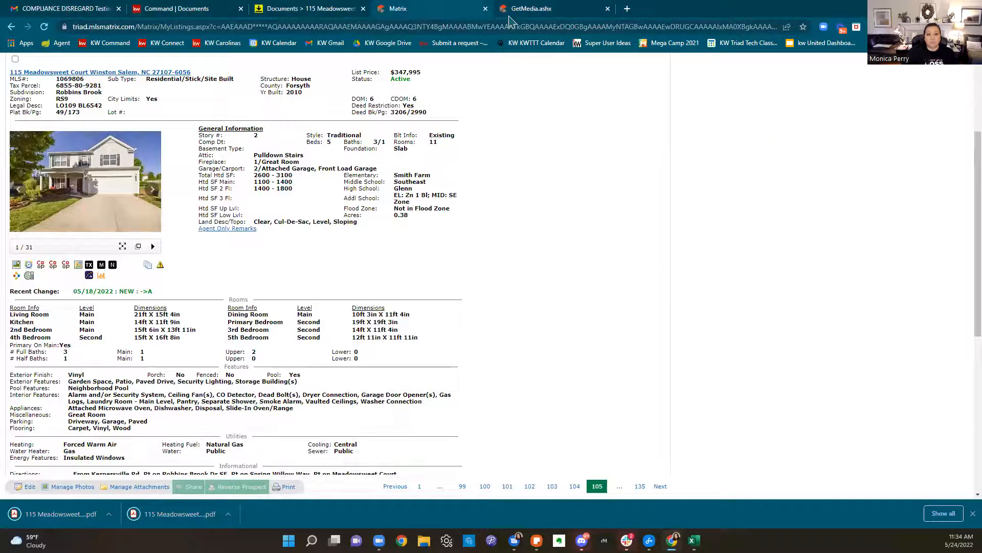
click(516, 11)
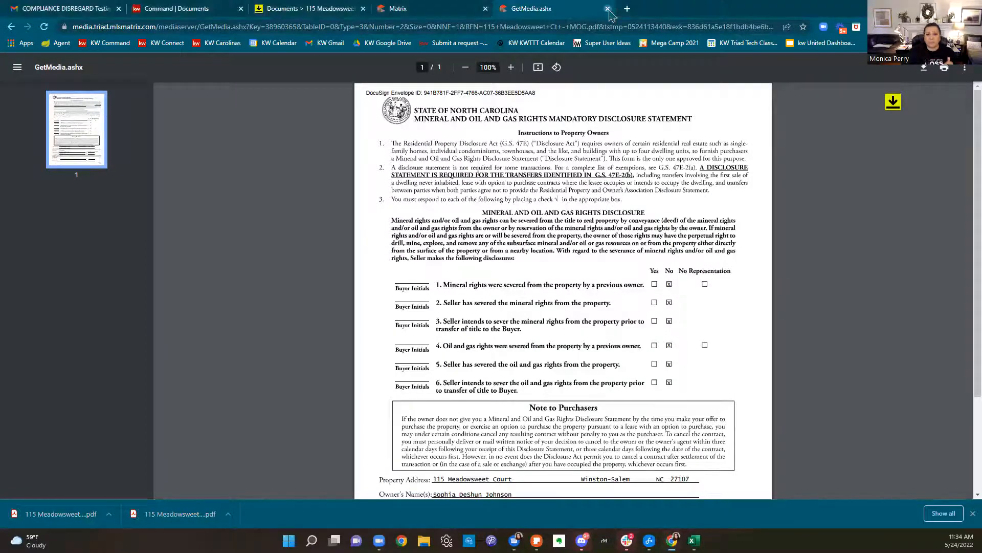
click(608, 9)
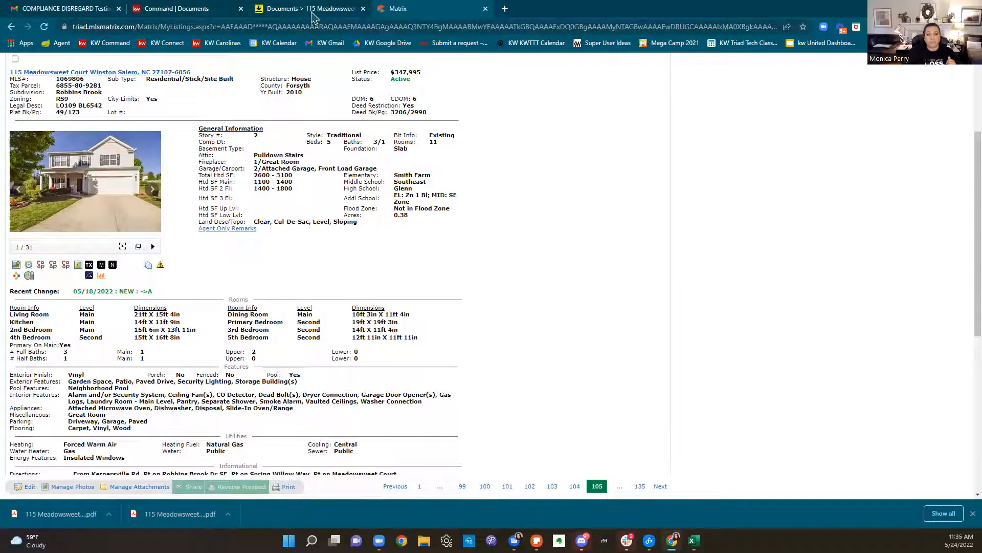
Select the 261, 201 and 2-T documents in the buyer room, then begin adding documents
click(310, 9)
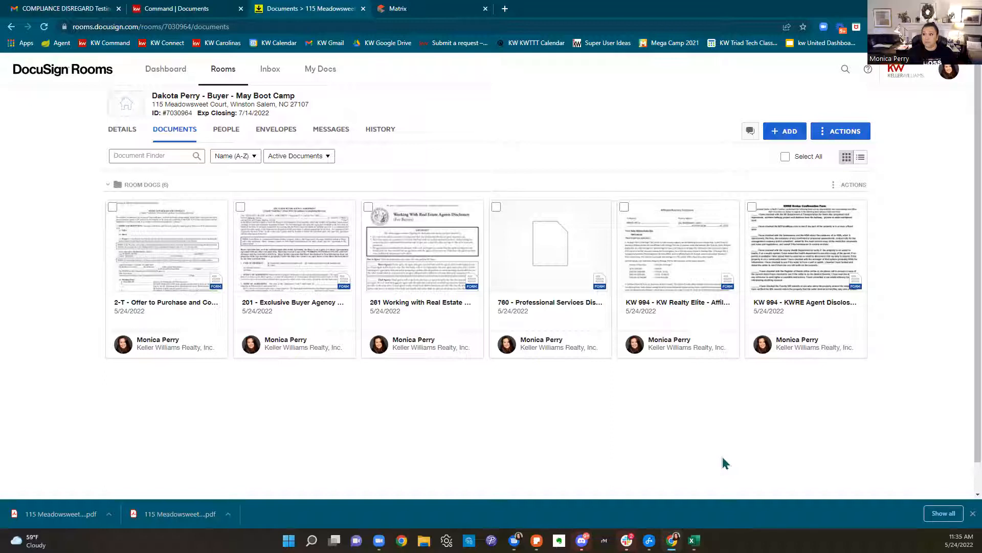
click(369, 208)
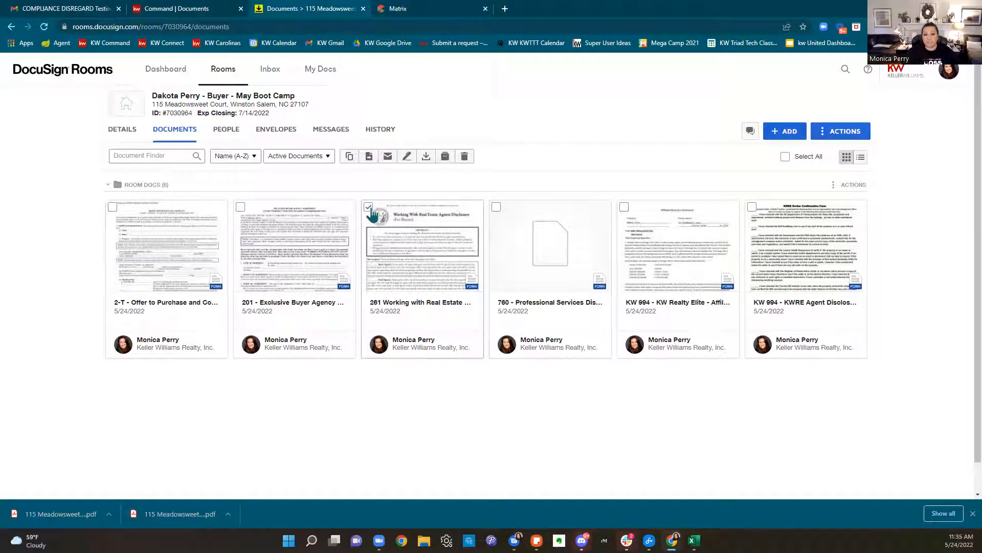
click(240, 207)
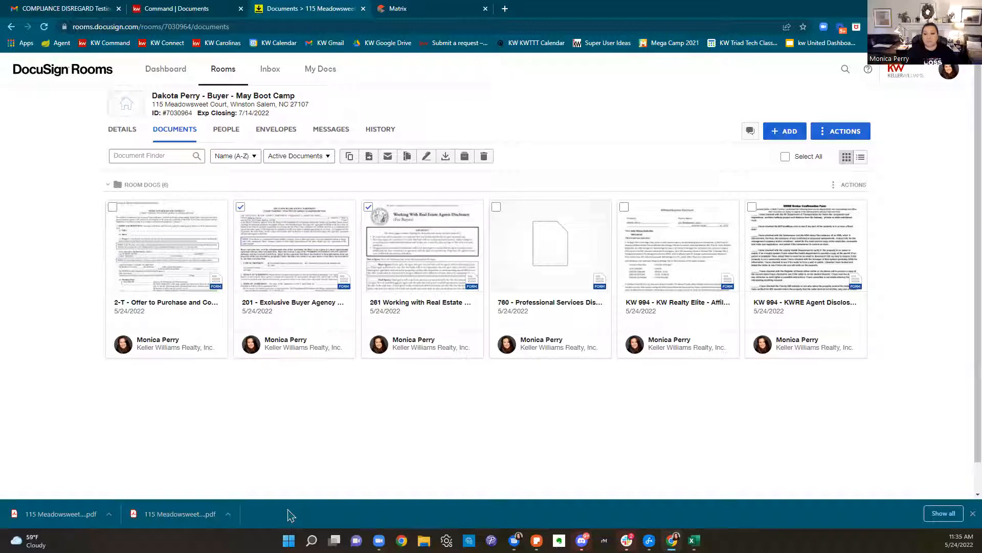
click(113, 207)
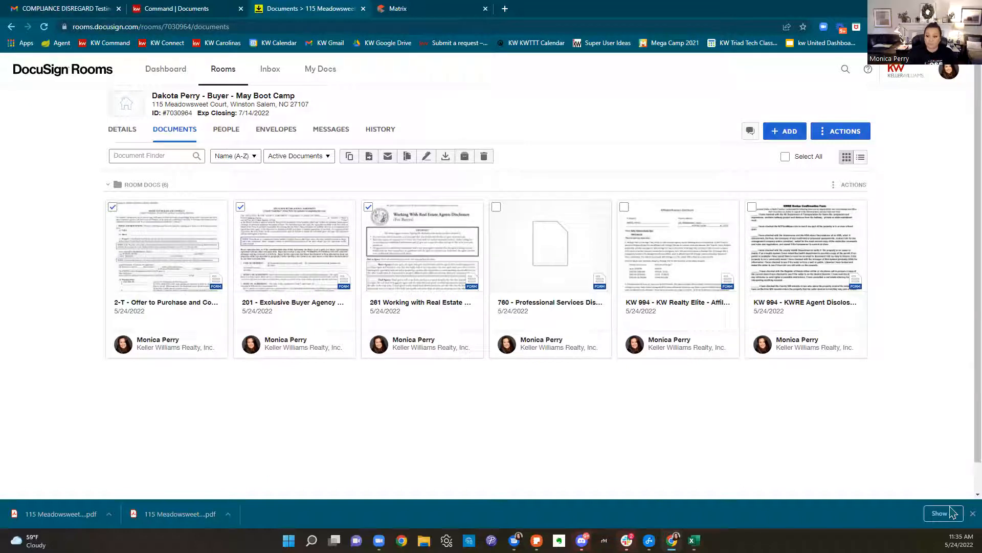
click(973, 513)
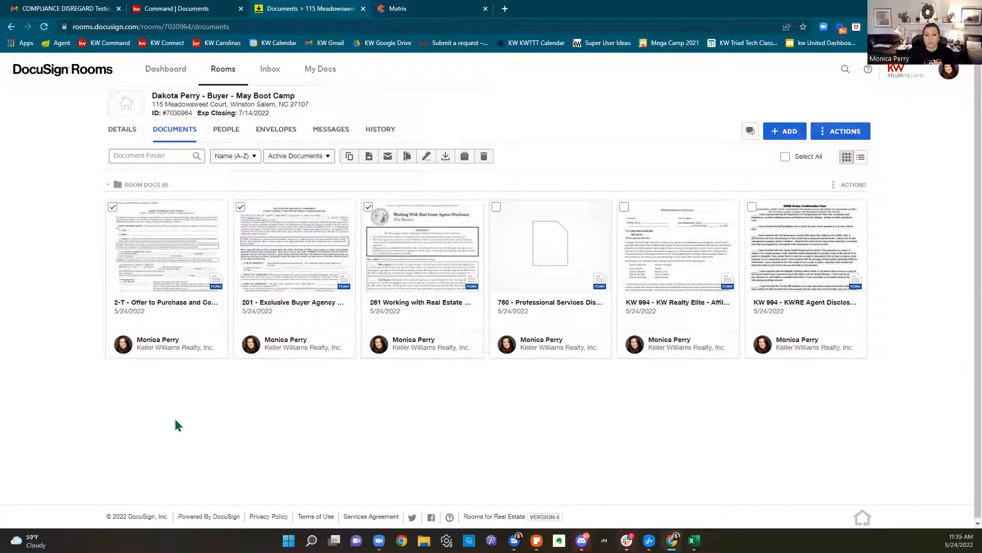
click(788, 132)
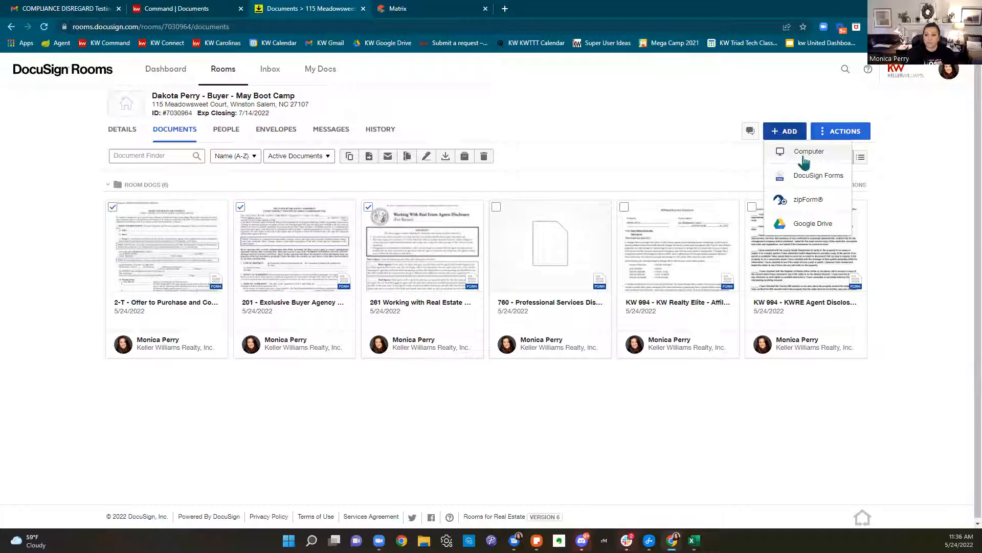
click(803, 160)
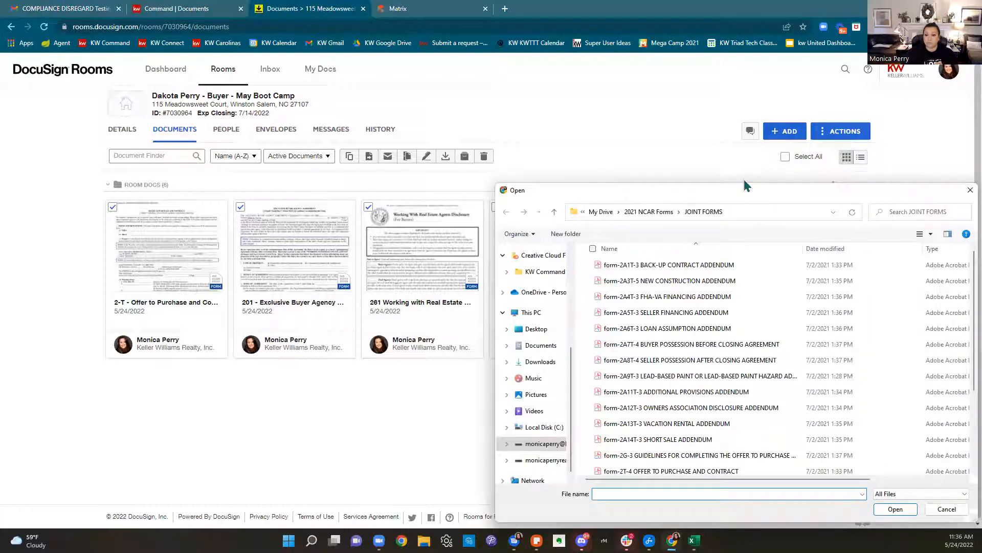
scroll(532, 312, up, 4)
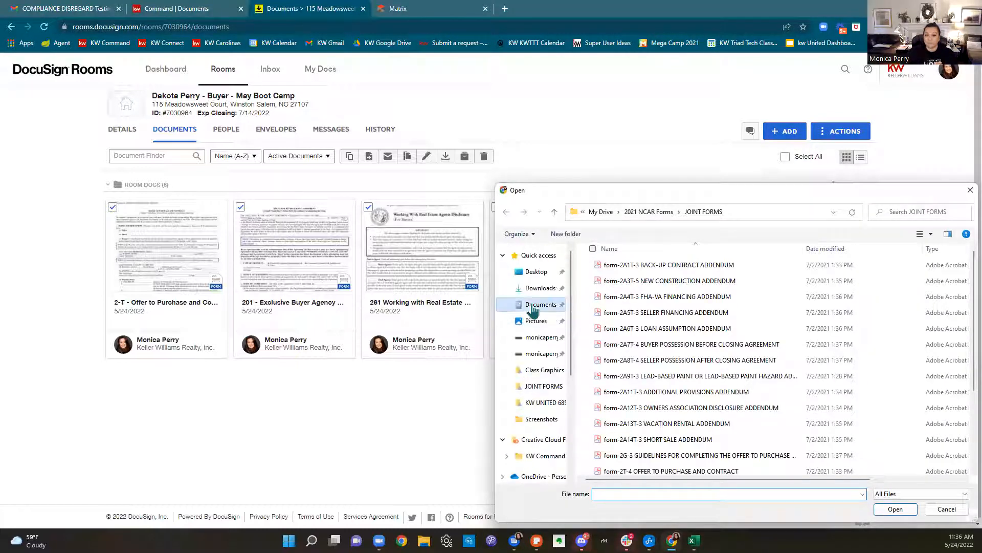
click(532, 307)
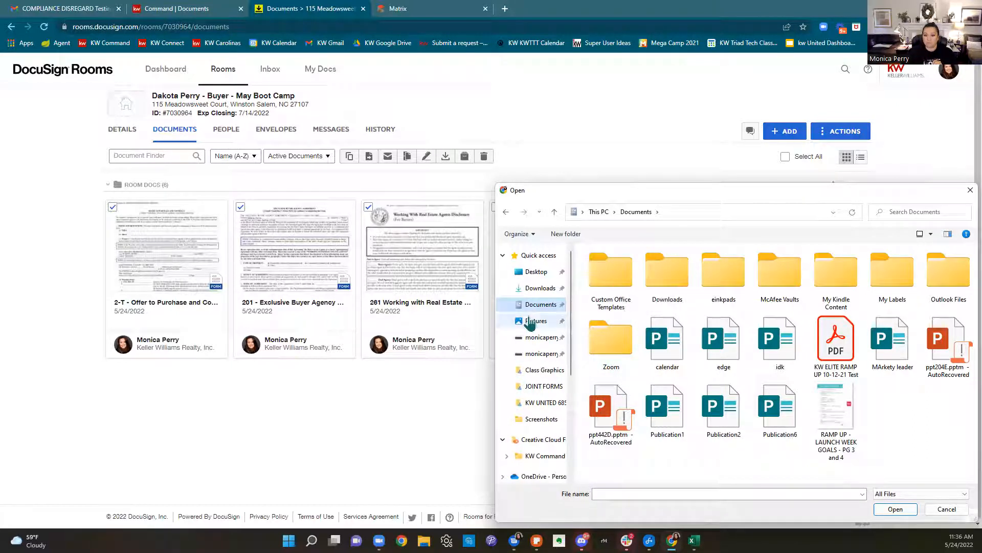
click(536, 272)
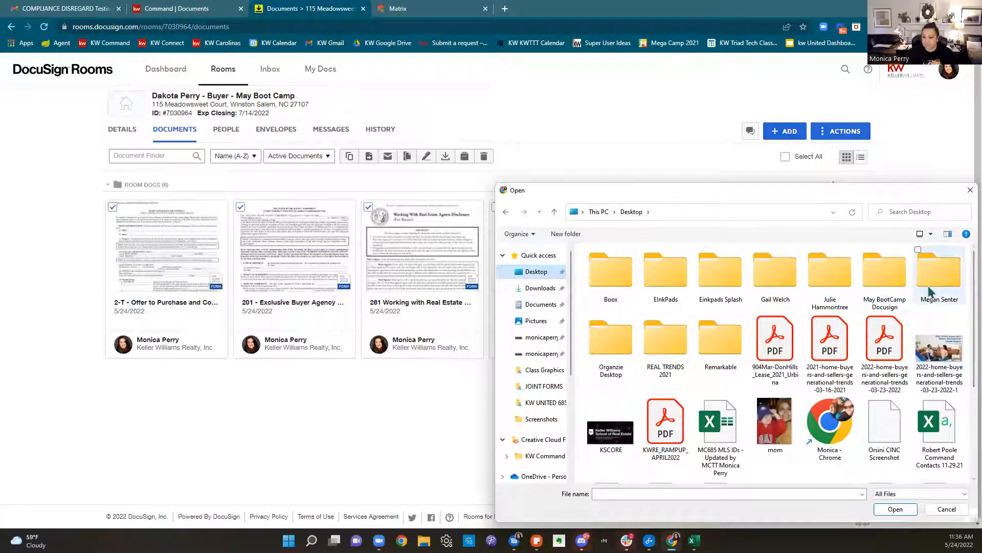
double_click(884, 294)
click(590, 265)
click(590, 280)
click(904, 513)
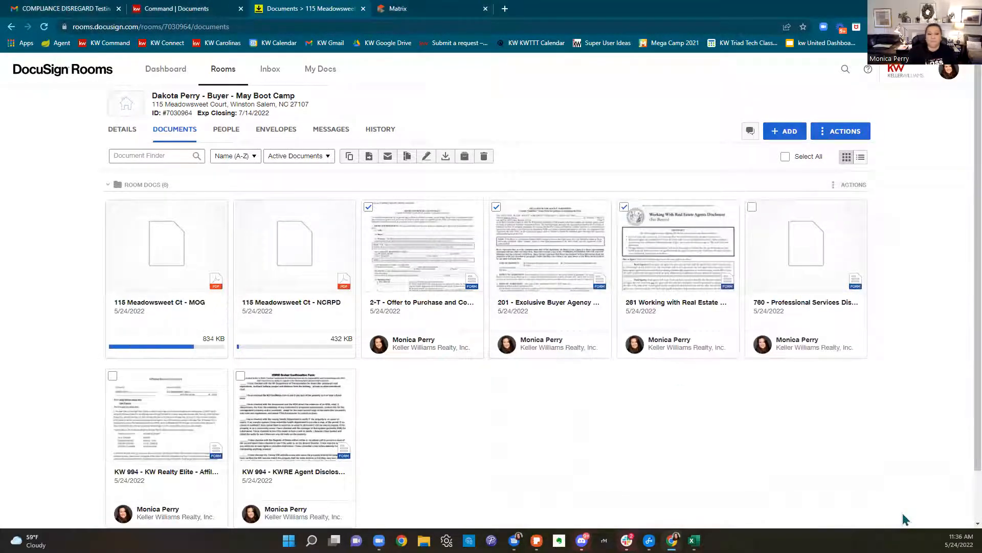
Select the 261, 201, 2-T, NCRPD and MOG documents and create an envelope from them
click(113, 208)
click(240, 207)
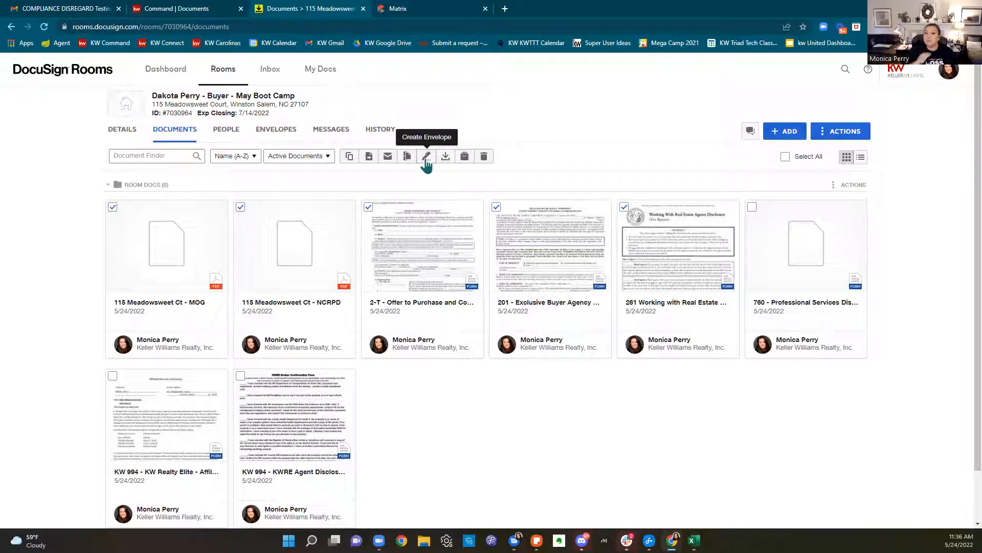
click(786, 157)
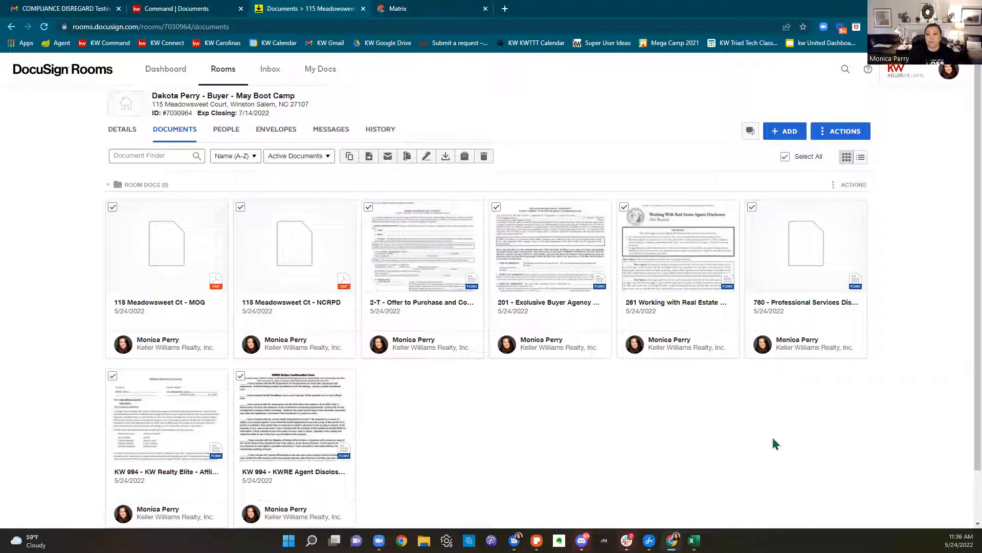
click(785, 156)
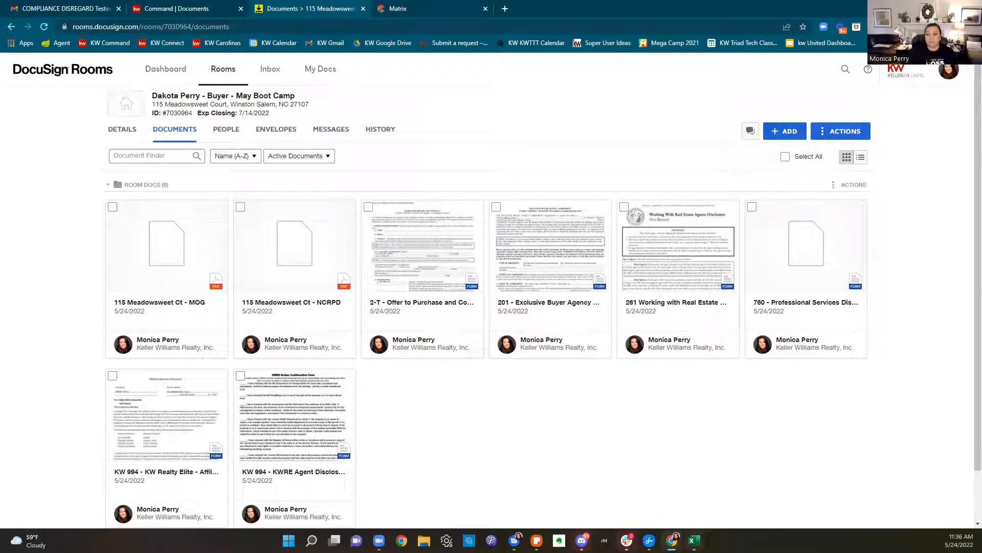
click(624, 206)
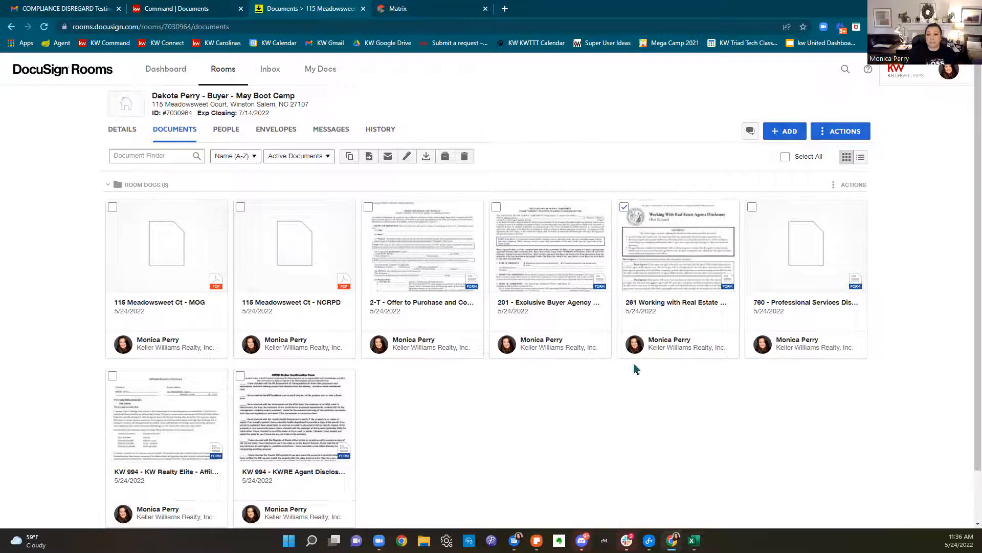
click(497, 208)
click(369, 207)
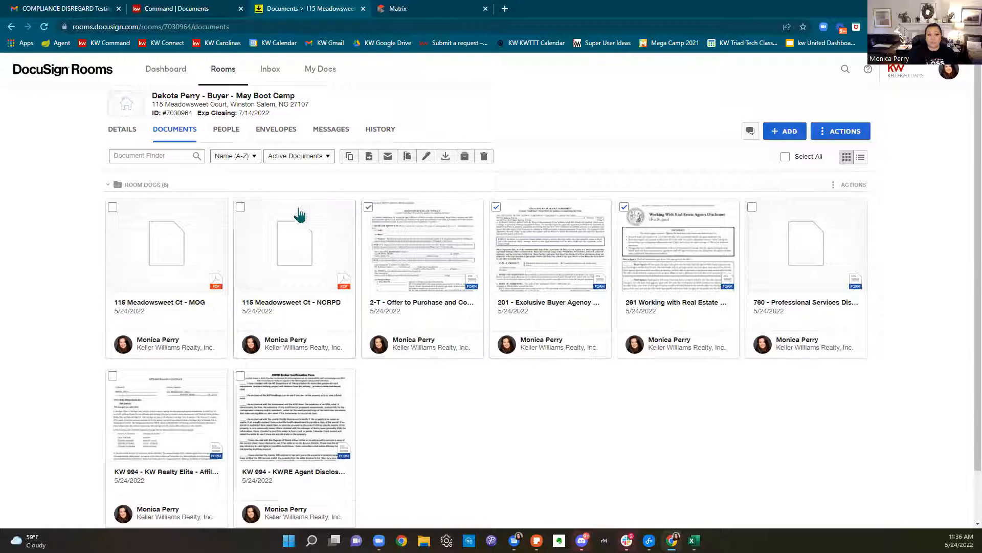
click(240, 208)
click(112, 207)
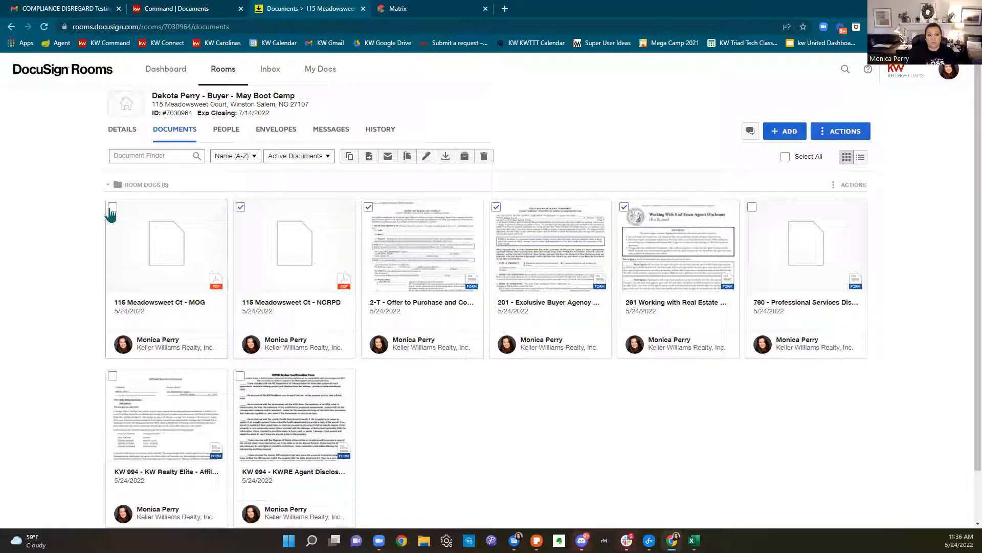
click(425, 161)
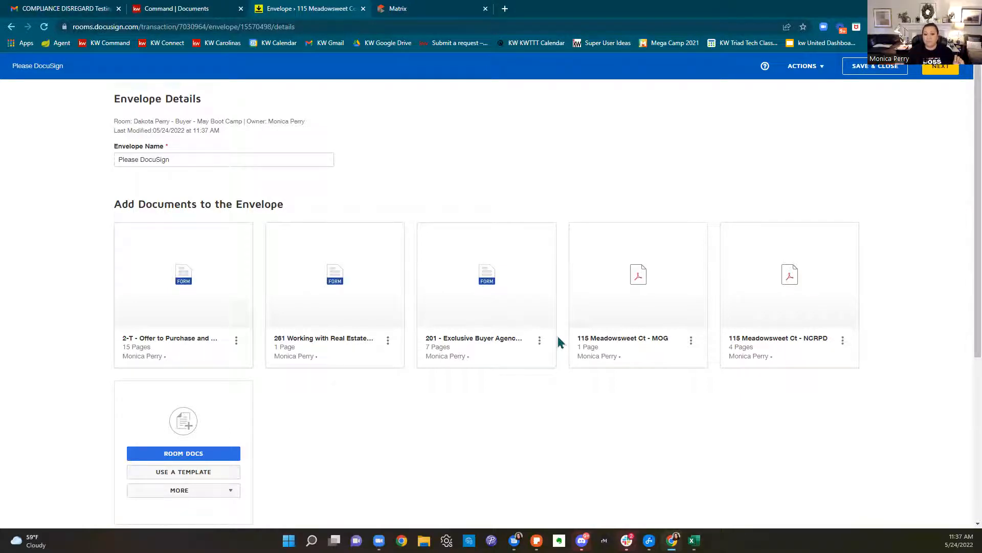
Append '- Perry Offer and Buyer Docs' to the envelope name
mouse_move(386, 251)
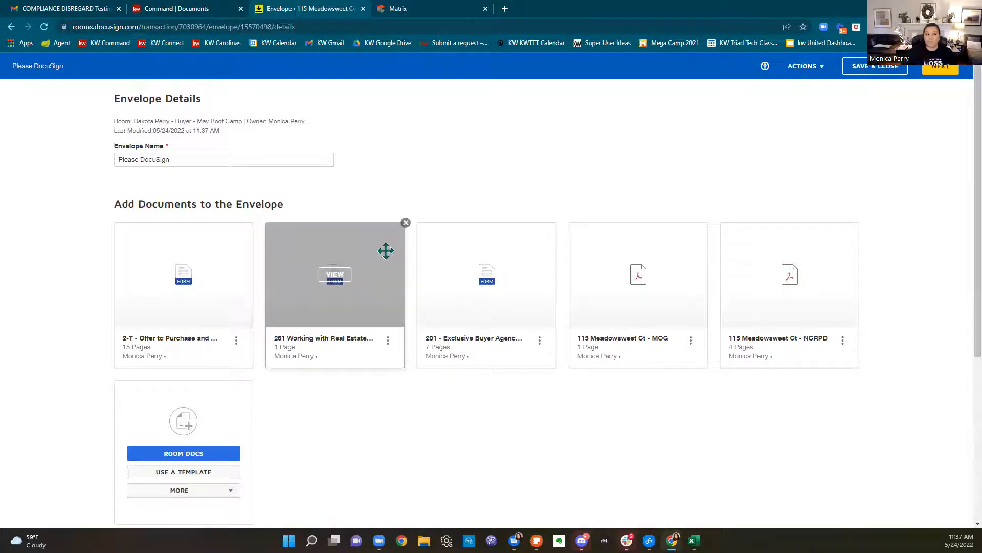
click(285, 158)
text(- Perry Offer and Buyer Docs)
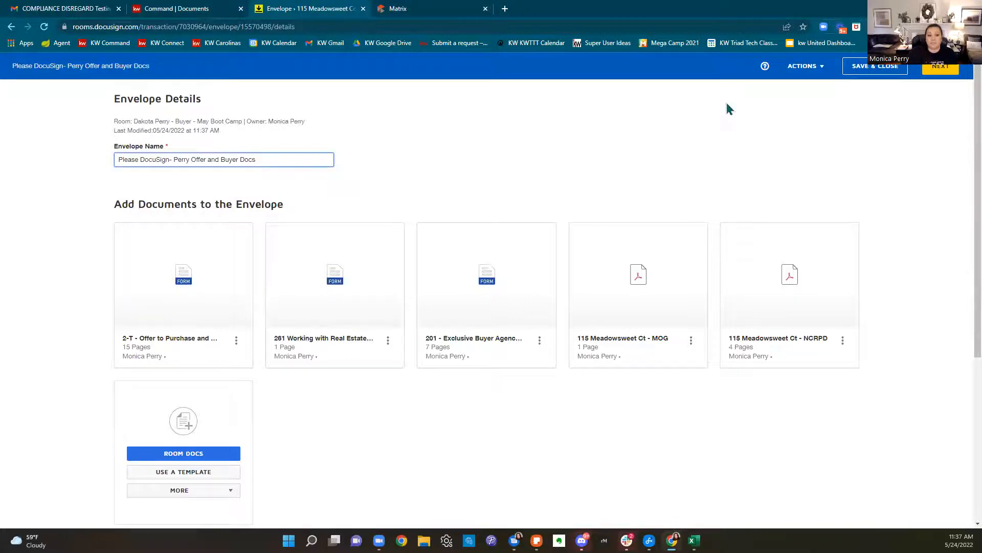
Reorder the envelope documents to 261, 201, 2-T, NCRPD, MOG
scroll(757, 128, down, 1)
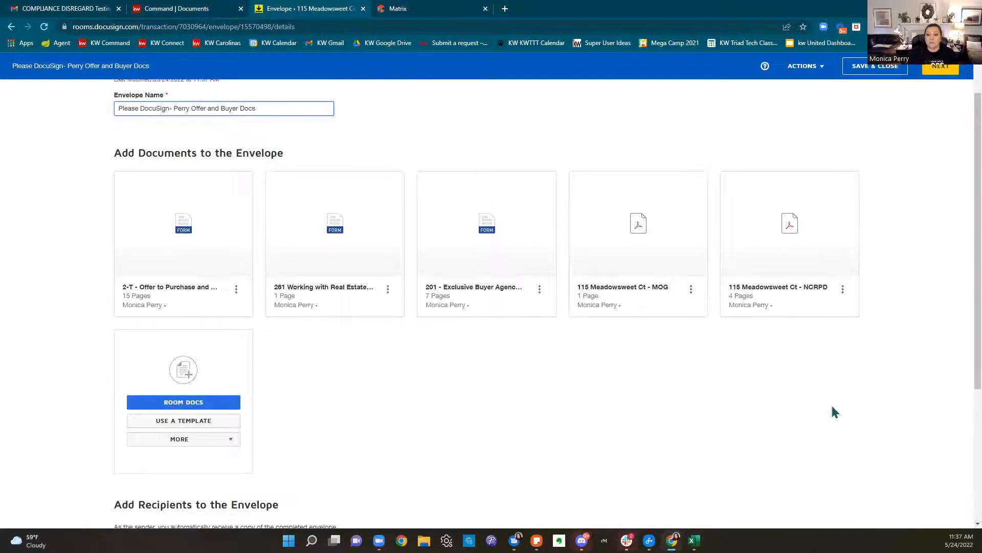
scroll(835, 412, up, 1)
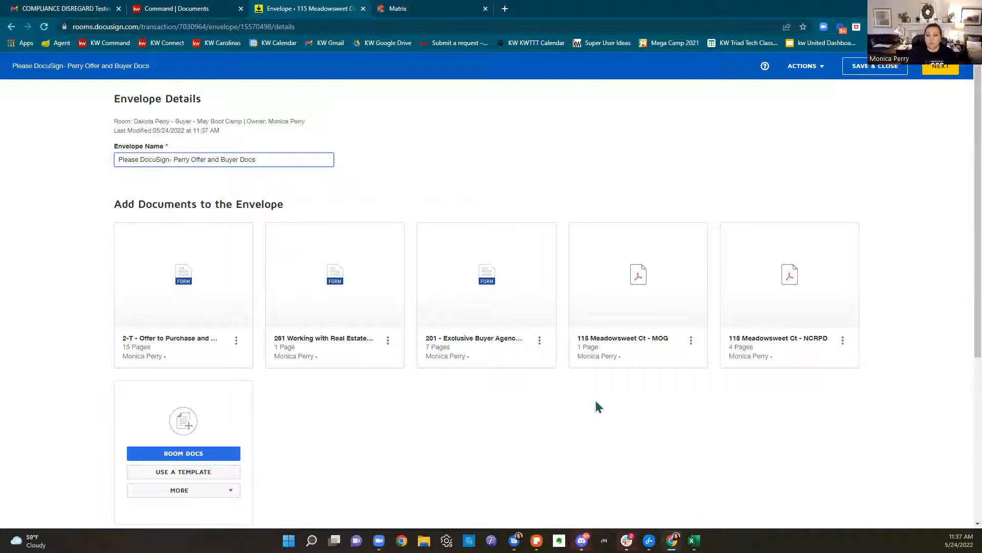
drag(368, 317, 170, 314)
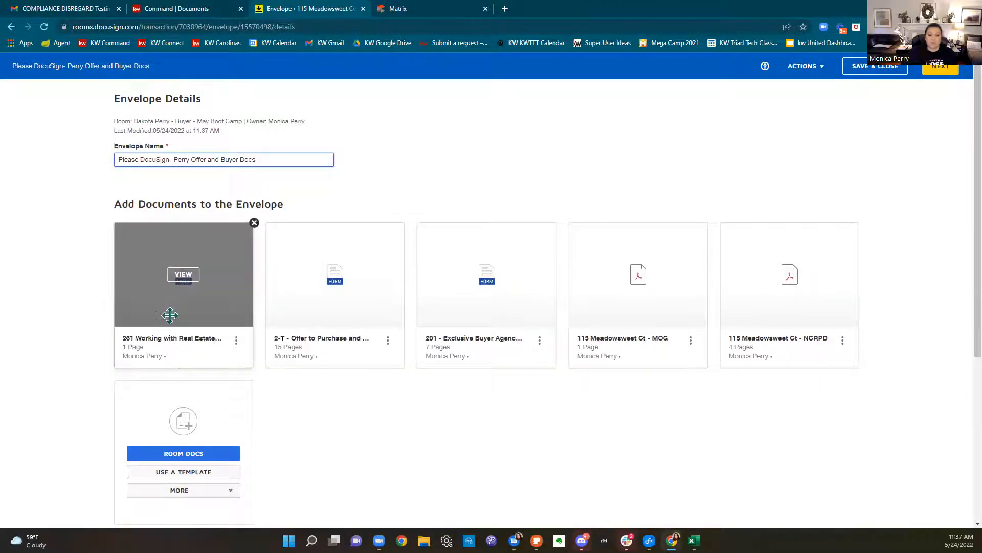
drag(495, 333, 277, 335)
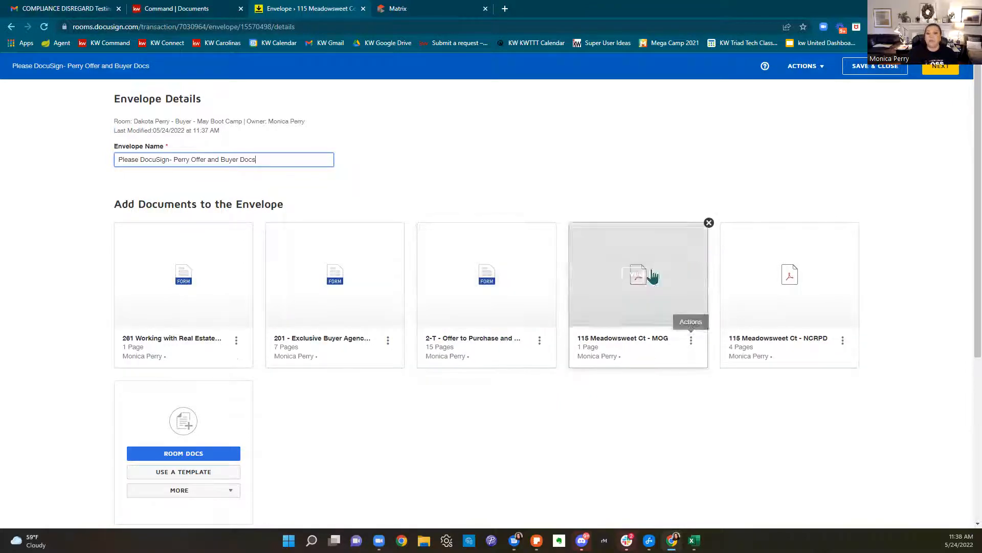
drag(847, 301, 629, 308)
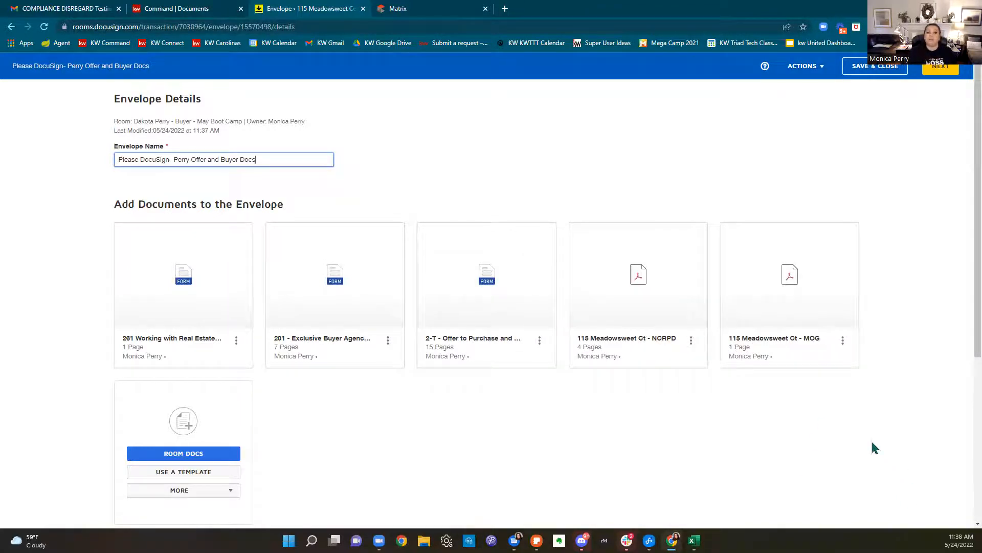
scroll(875, 447, down, 2)
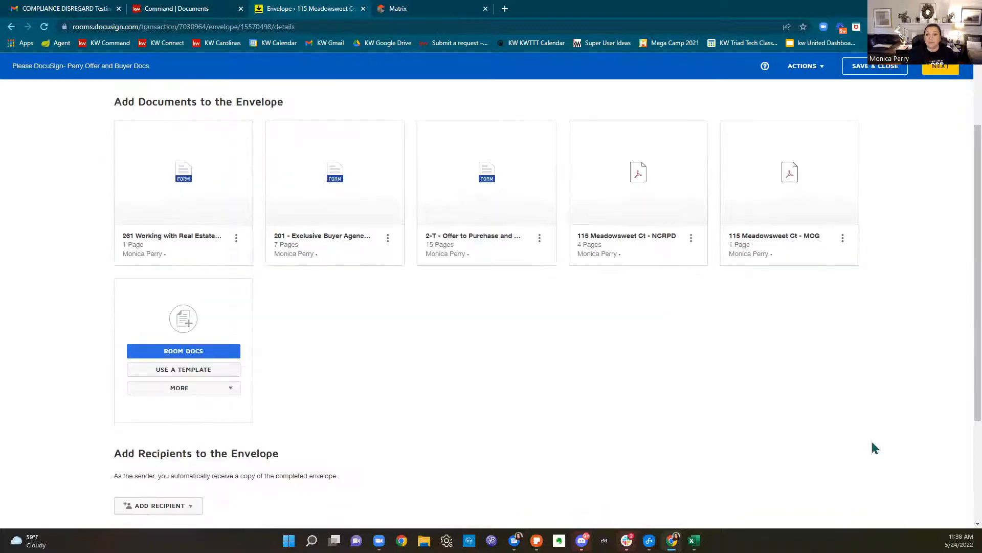
scroll(895, 443, down, 3)
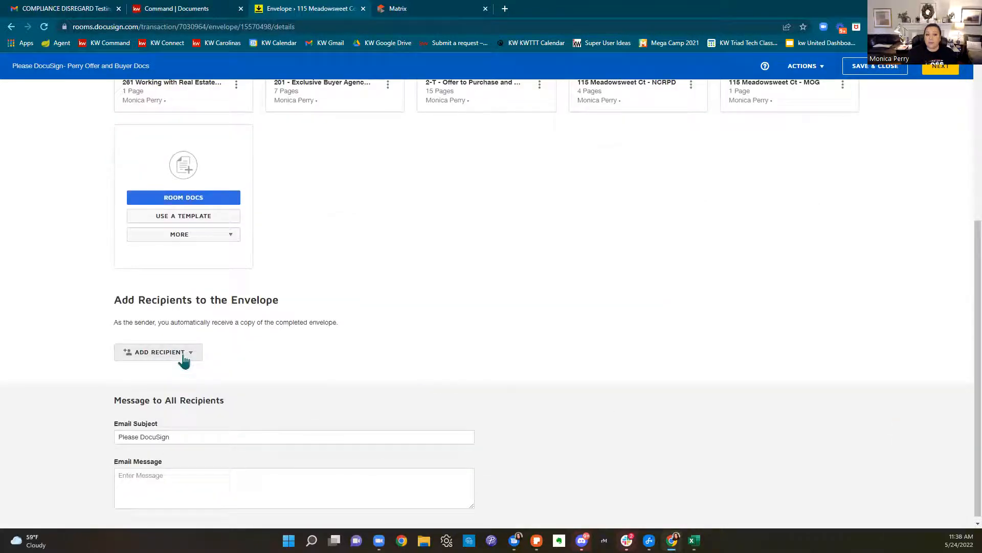
Add the pre-tagged roles Buyer One (the buyer) and Buyer Agent (the agent) as envelope signers
click(183, 353)
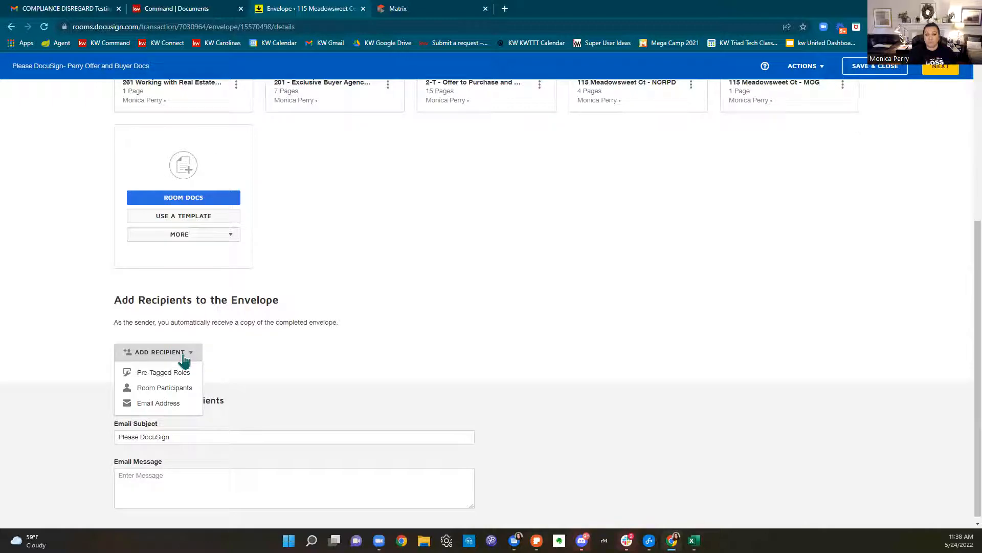
click(183, 376)
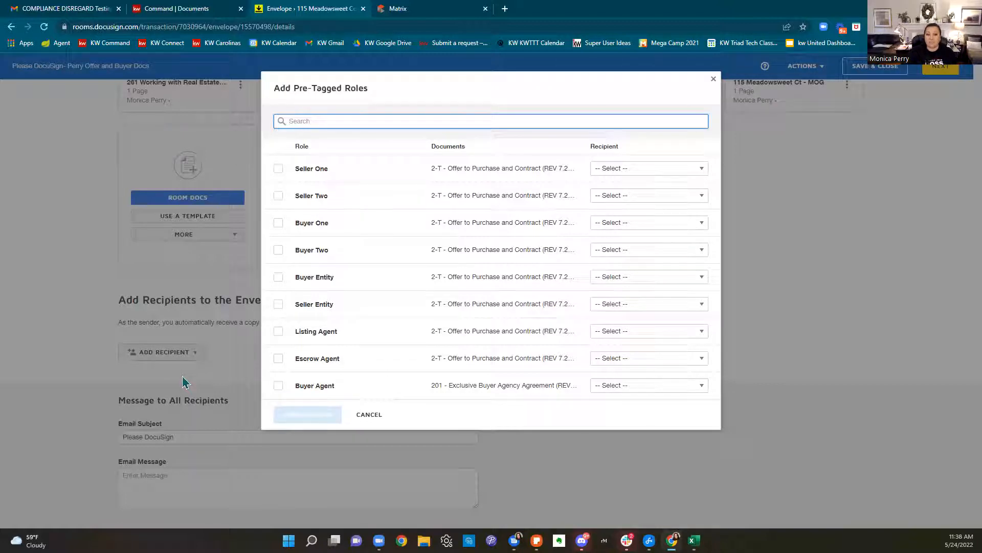
click(275, 226)
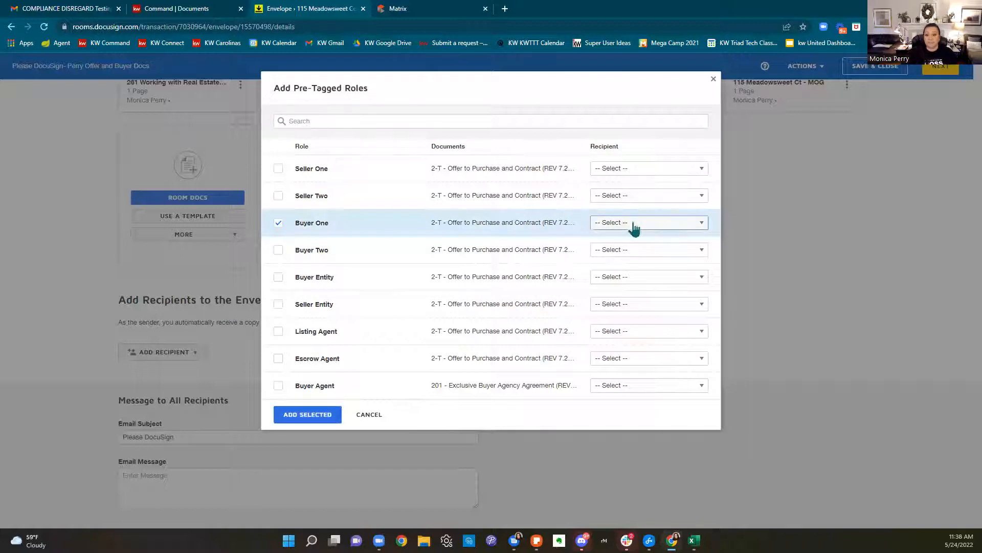
click(633, 224)
click(652, 421)
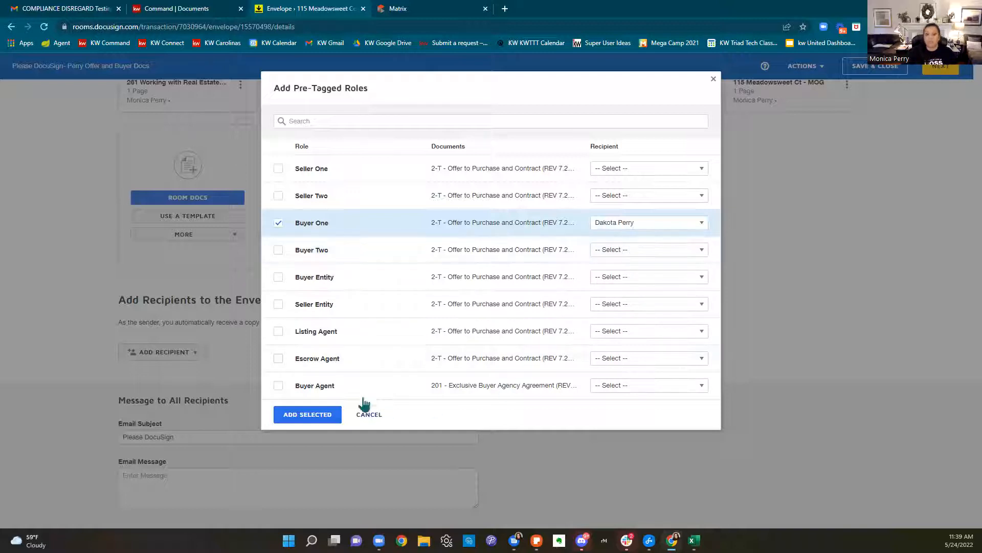
click(279, 386)
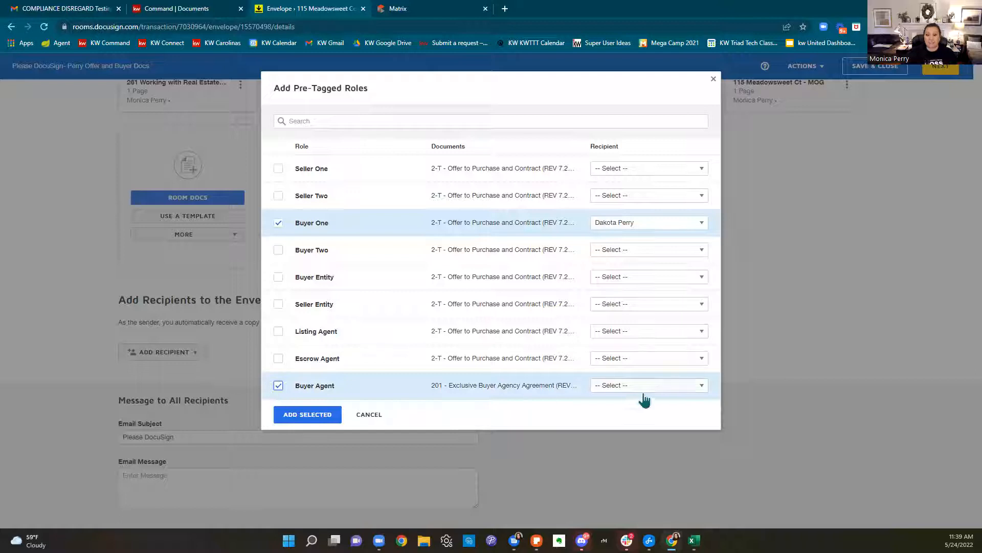
click(640, 389)
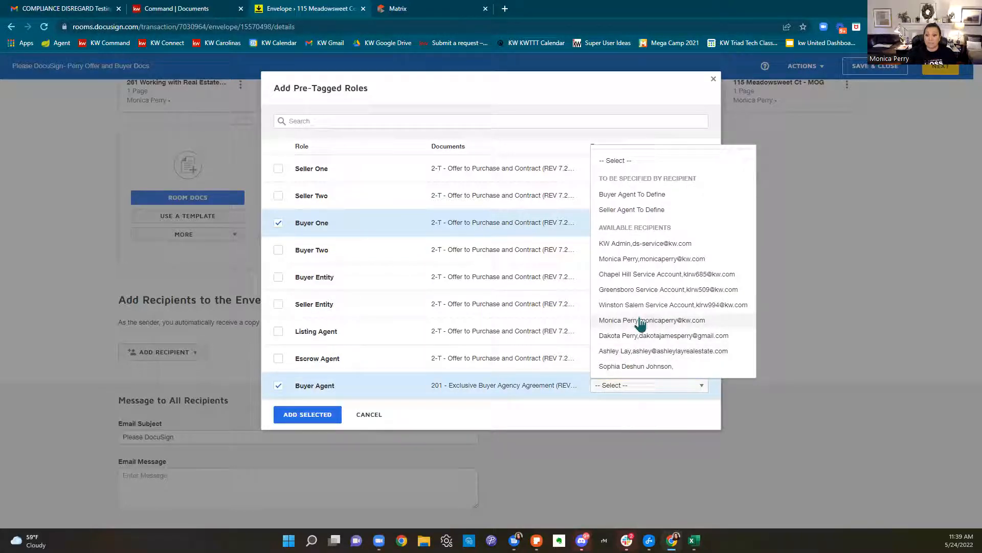
click(639, 321)
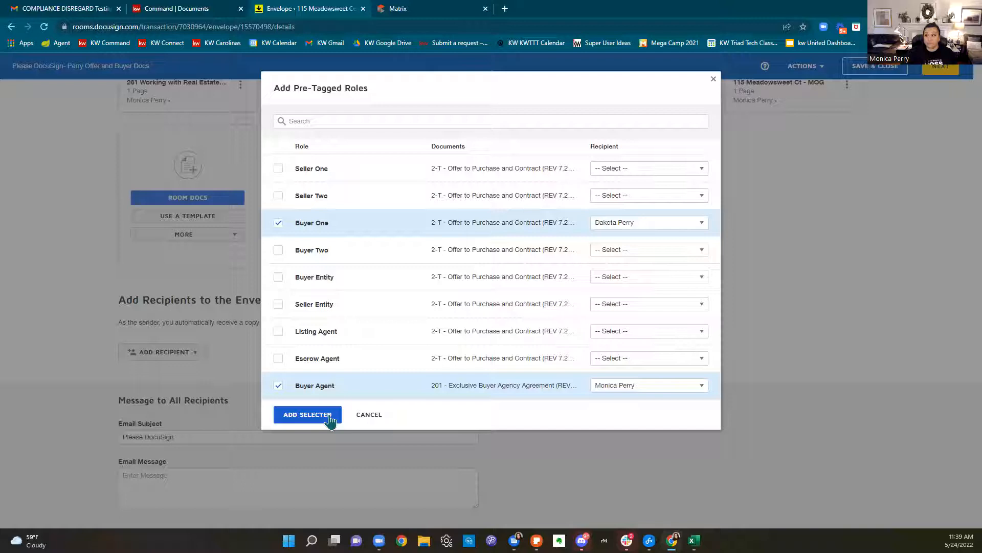
click(330, 415)
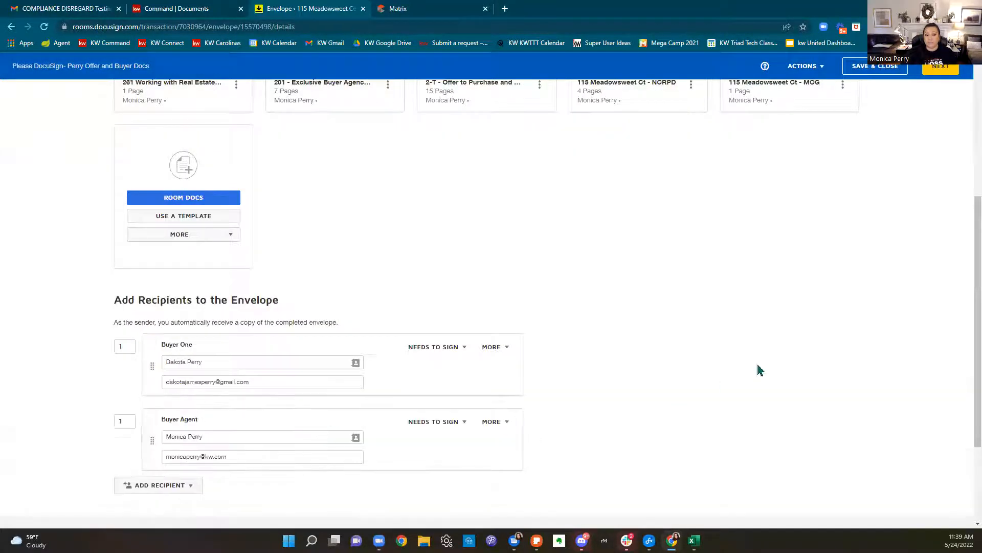
Review the recipients and message, then continue to the field-placement page
scroll(757, 366, down, 3)
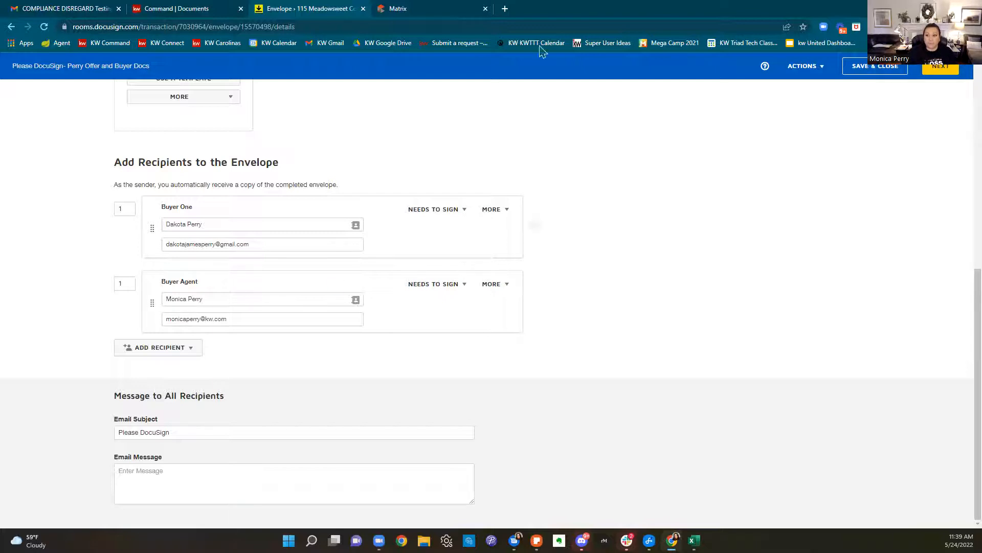
click(946, 74)
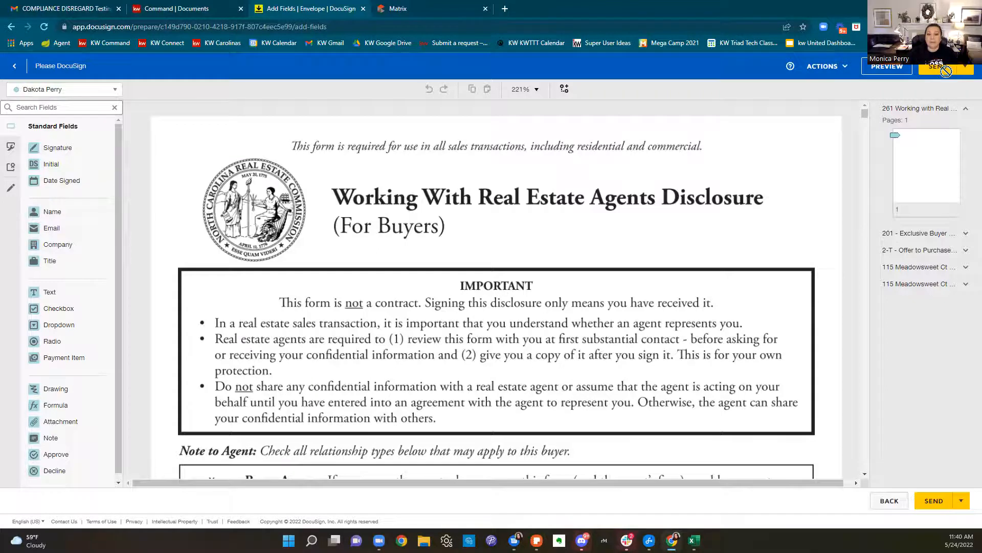
Scroll through the Working With Real Estate Agents Disclosure to review its buyer fields
scroll(589, 149, down, 6)
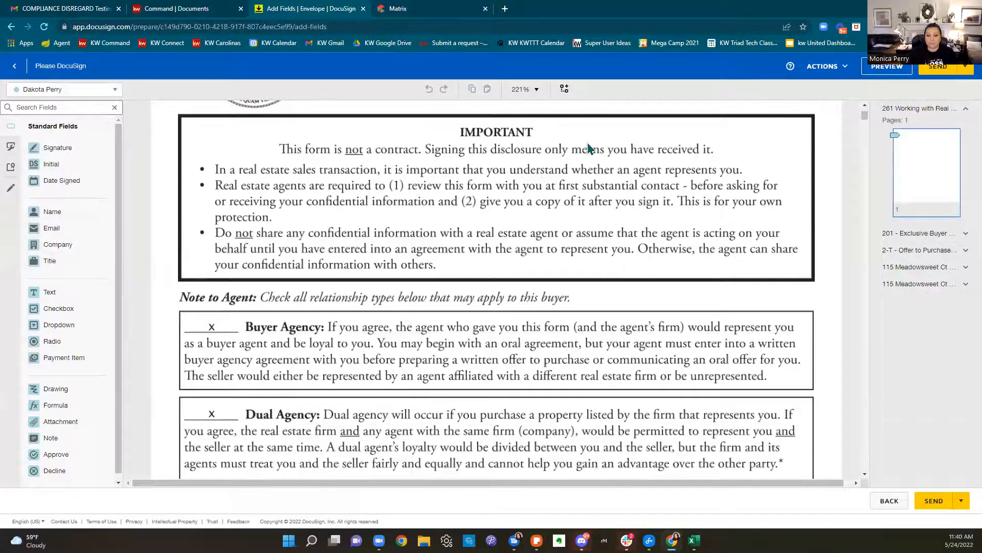
scroll(588, 144, down, 4)
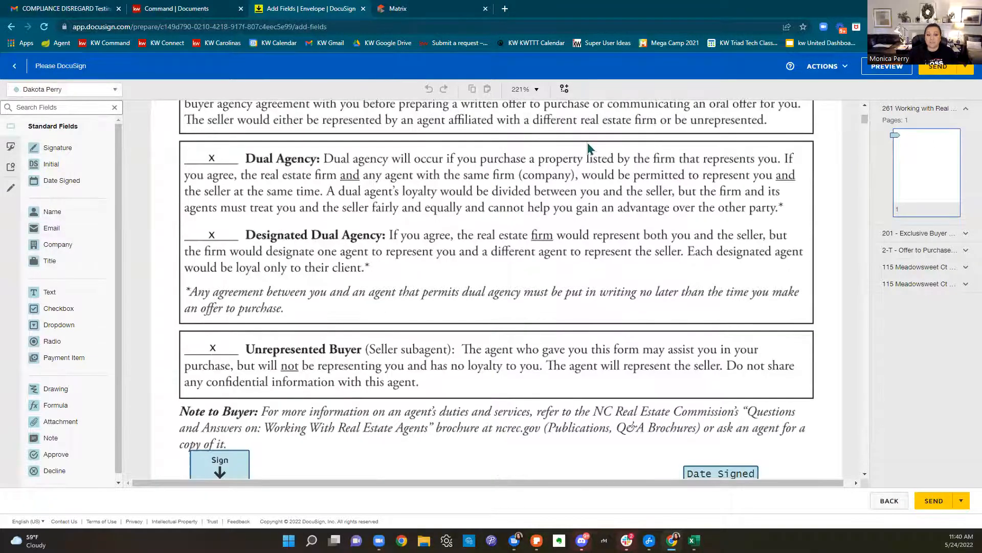
scroll(587, 148, down, 2)
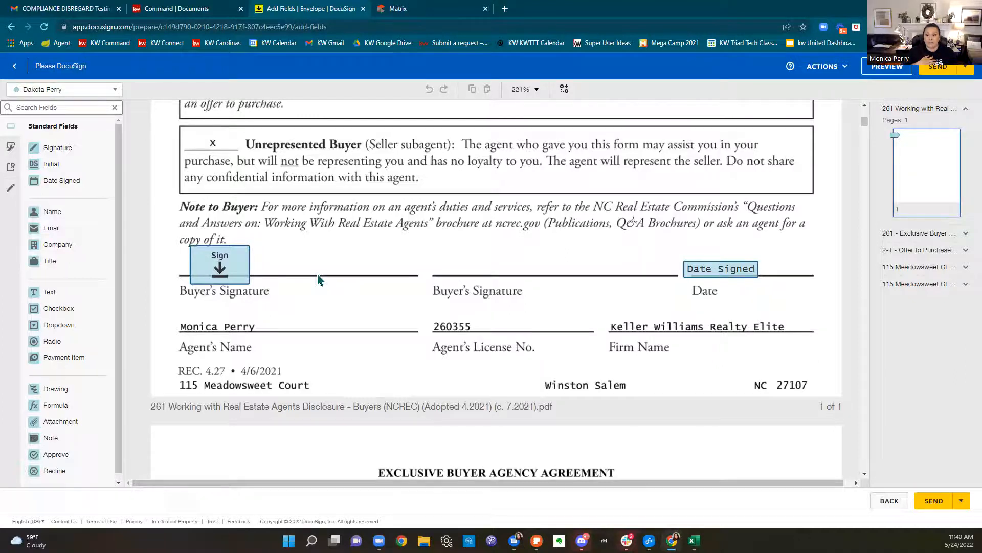
scroll(317, 273, up, 6)
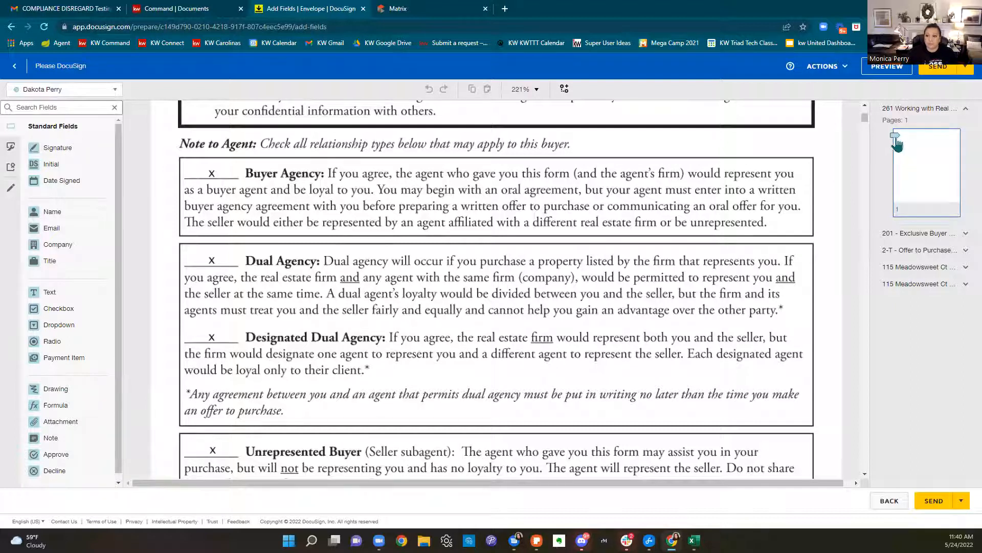
Expand the 201 Exclusive Buyer Agency Agreement and scroll to page 4's Authorization initials
click(896, 240)
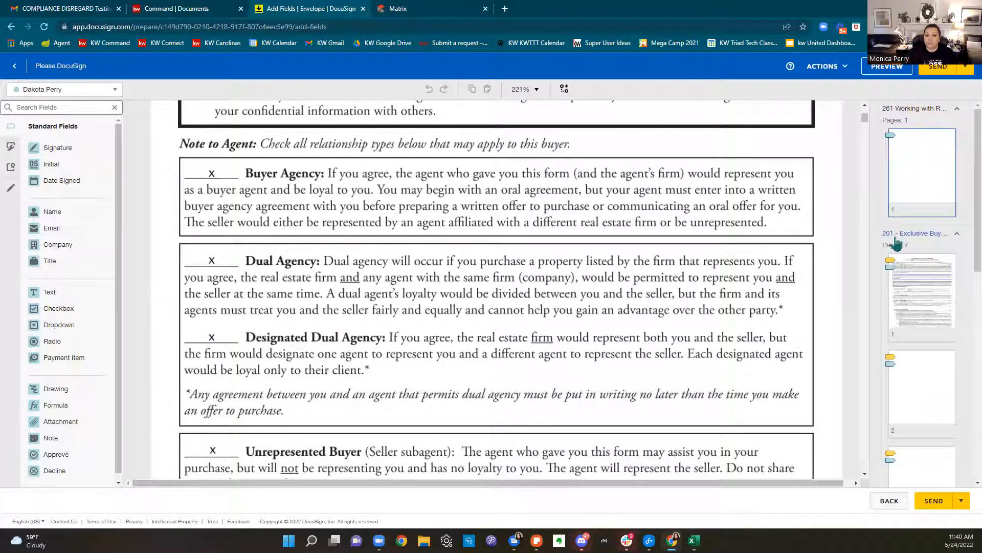
scroll(903, 241, down, 1)
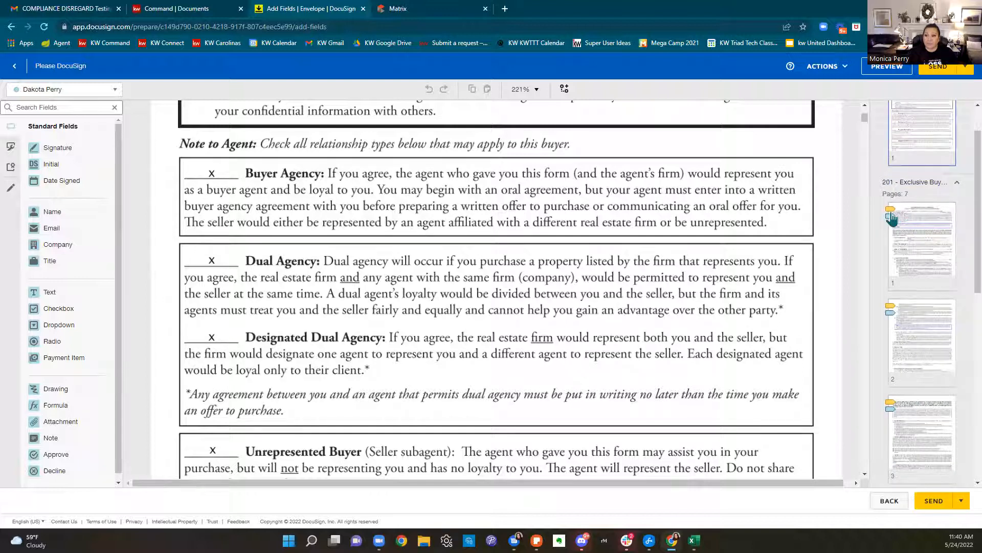
scroll(742, 222, down, 5)
scroll(742, 222, down, 10)
scroll(740, 222, down, 6)
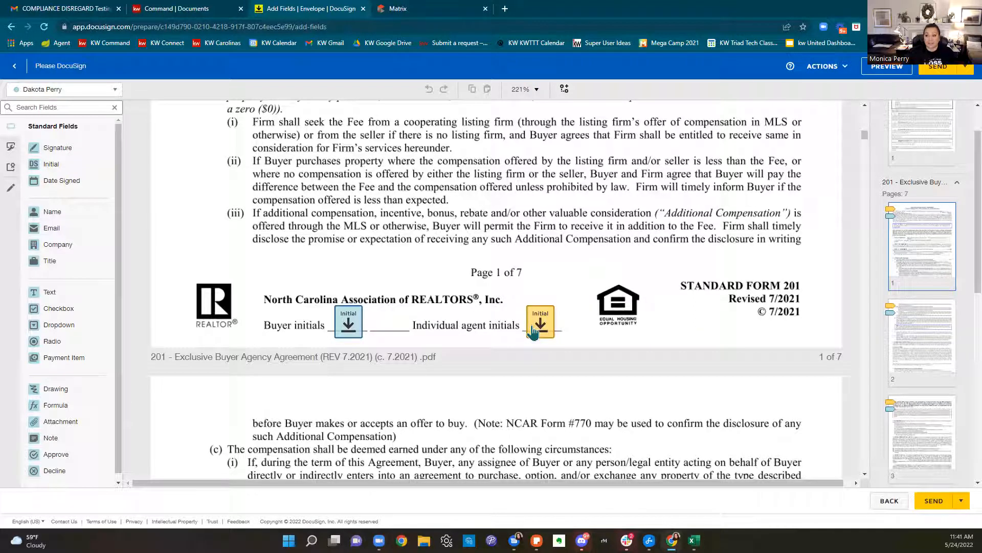
scroll(533, 332, down, 15)
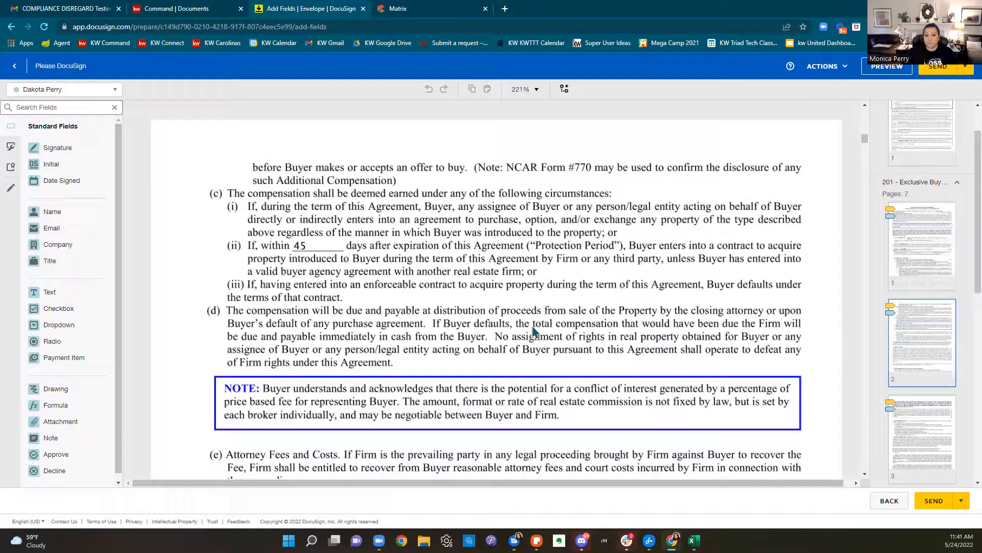
scroll(532, 330, down, 12)
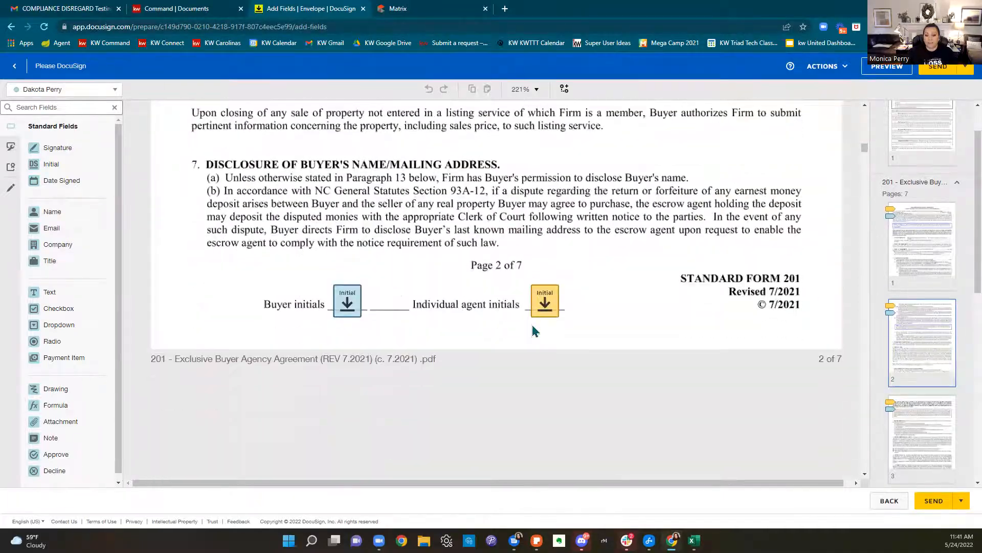
scroll(532, 329, down, 7)
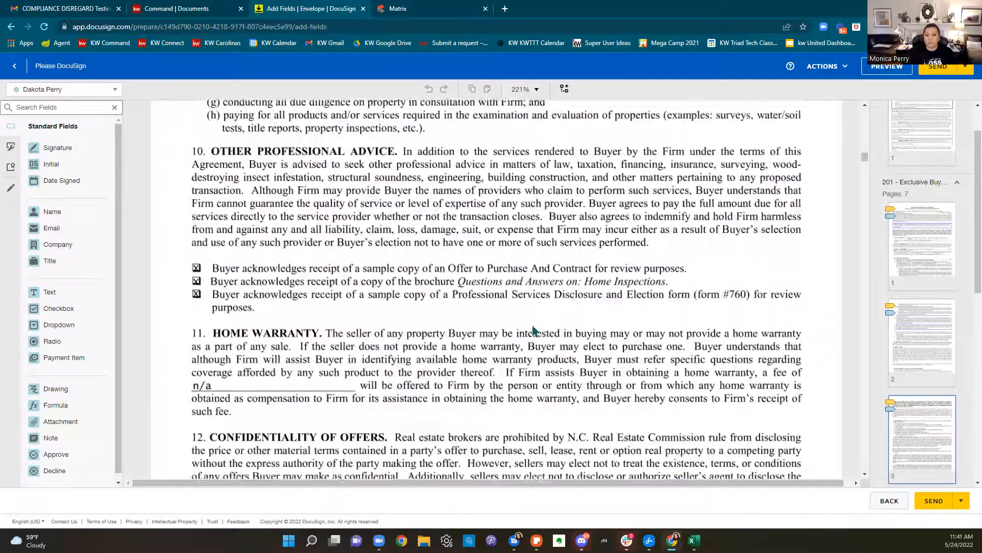
scroll(532, 332, down, 12)
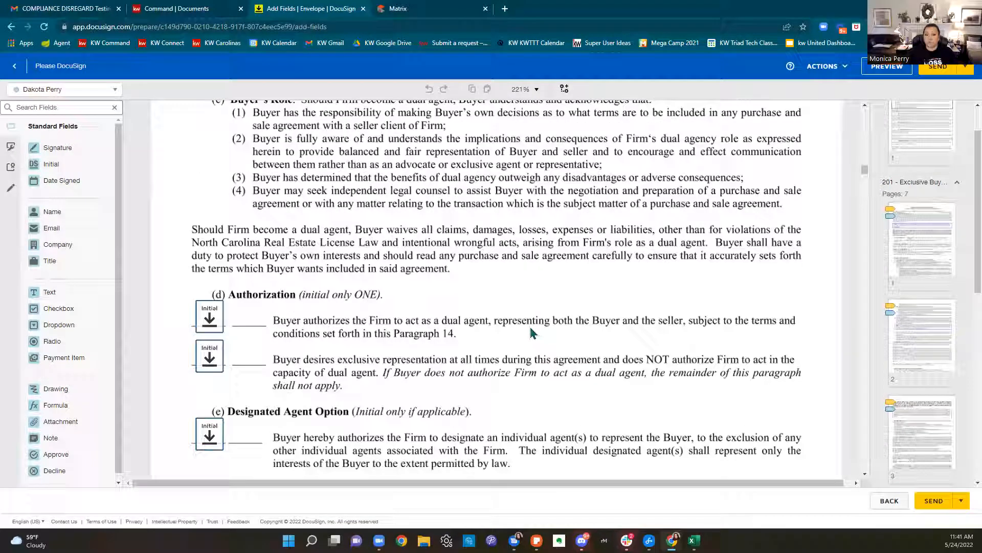
scroll(531, 332, down, 3)
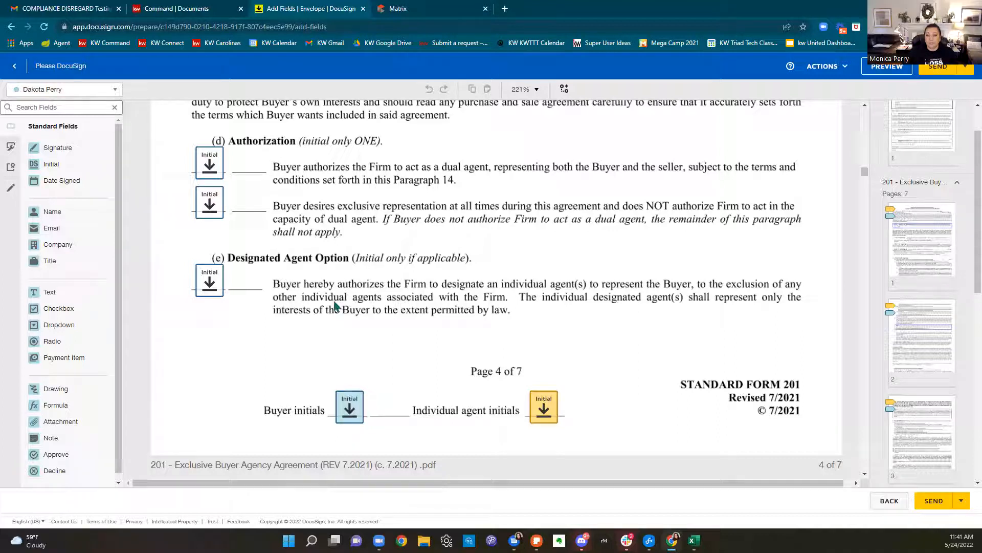
Confirm the Authorization initials are optional and the footer Buyer initials required, then preview as buyer
click(213, 174)
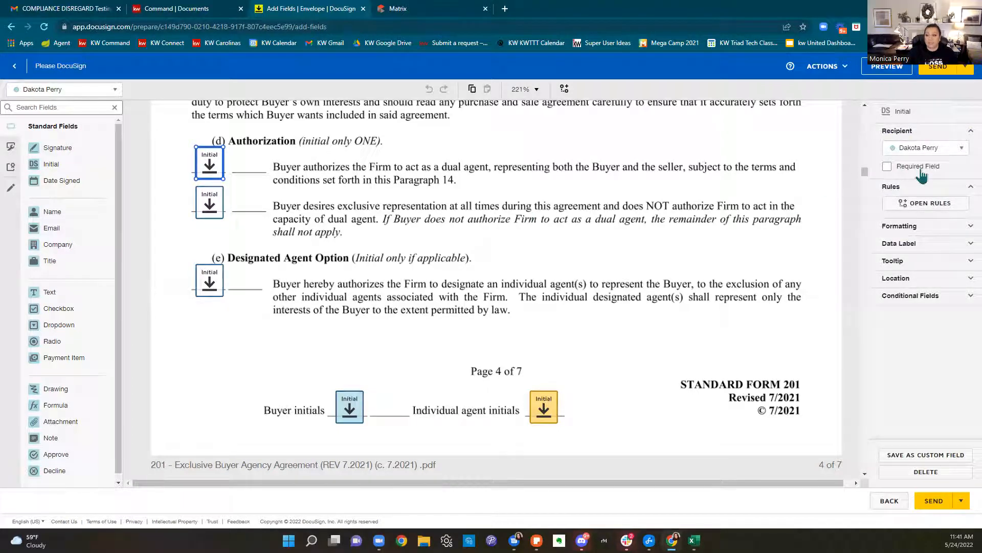
click(350, 409)
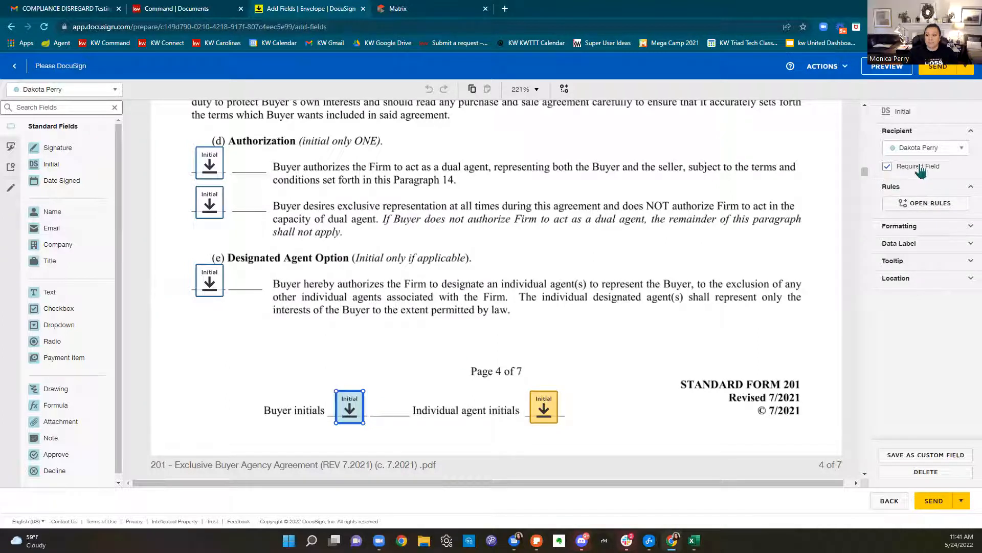
click(217, 174)
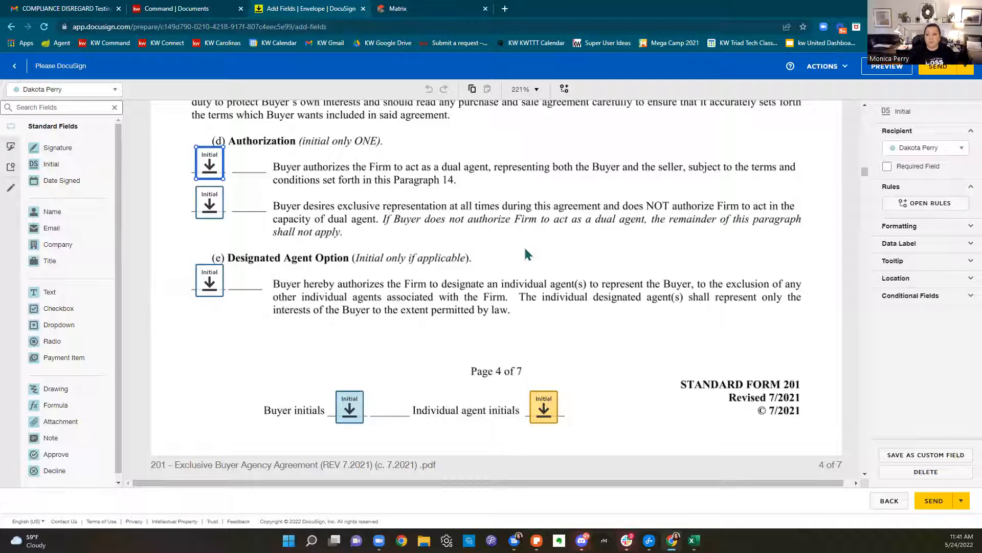
click(902, 75)
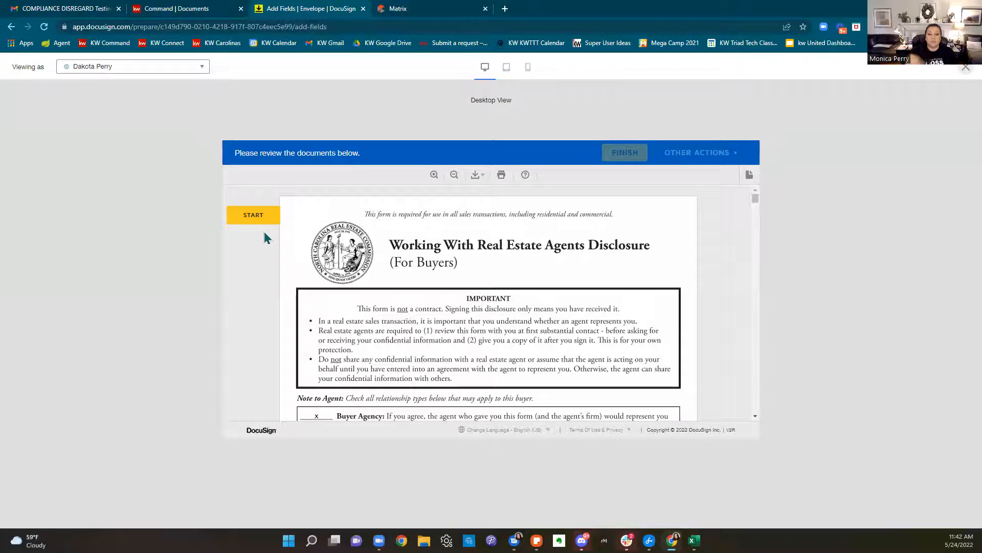
Sign the Buyer's Signature and initial pages 2–4, then return to paragraph 14(d)
click(252, 217)
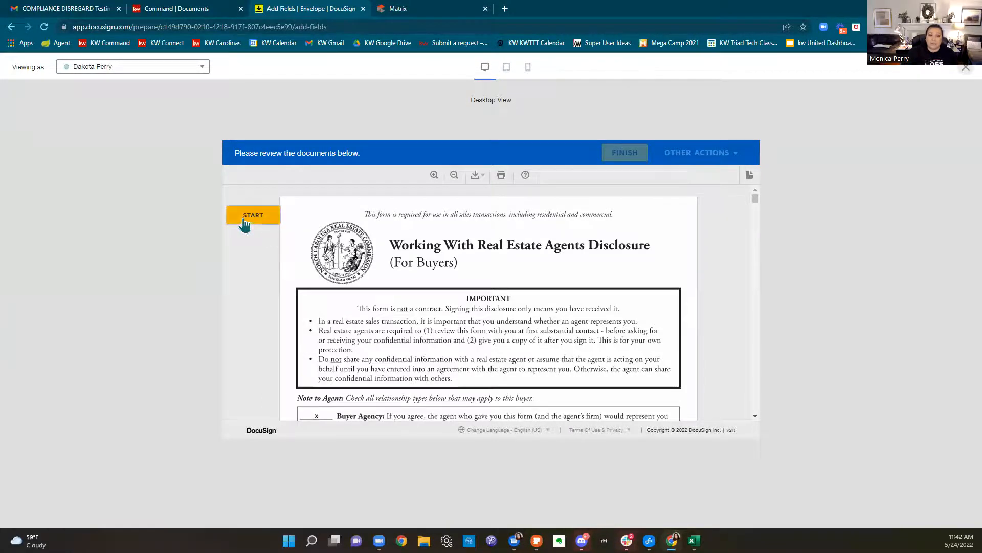
click(330, 308)
click(399, 301)
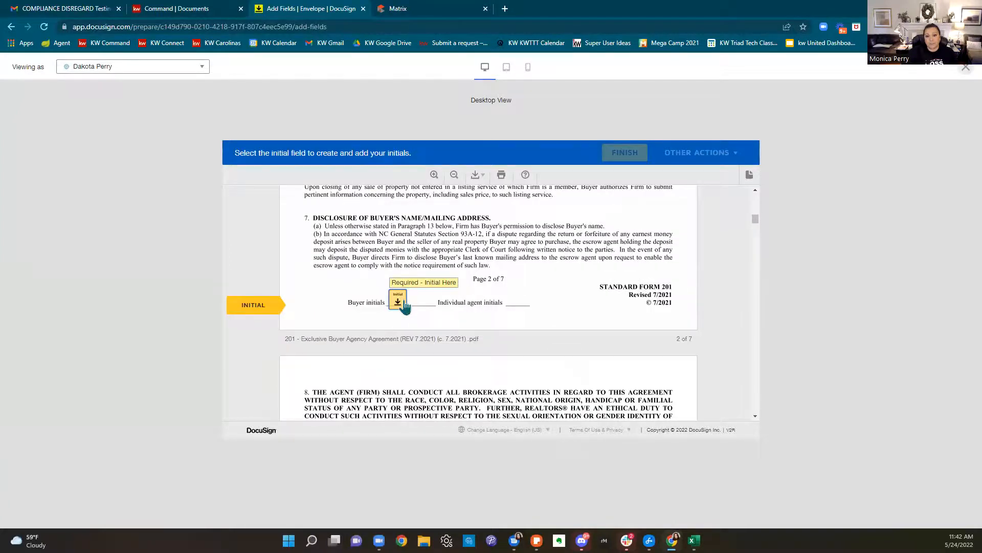
click(404, 305)
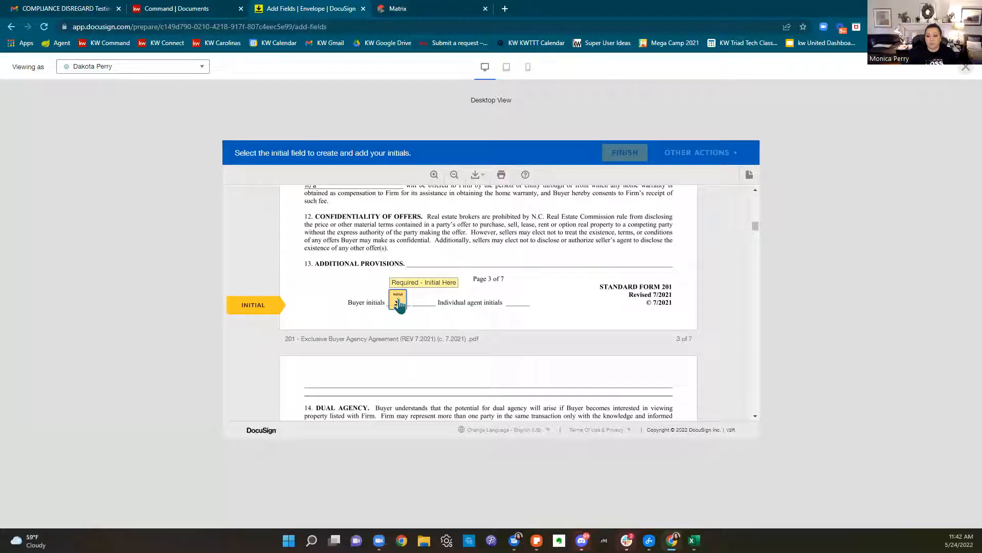
click(400, 304)
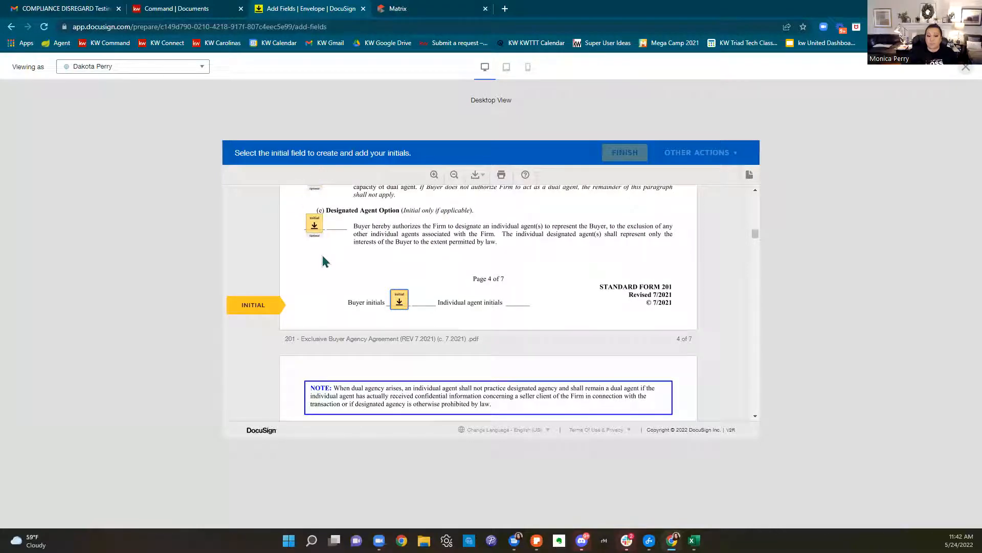
click(399, 304)
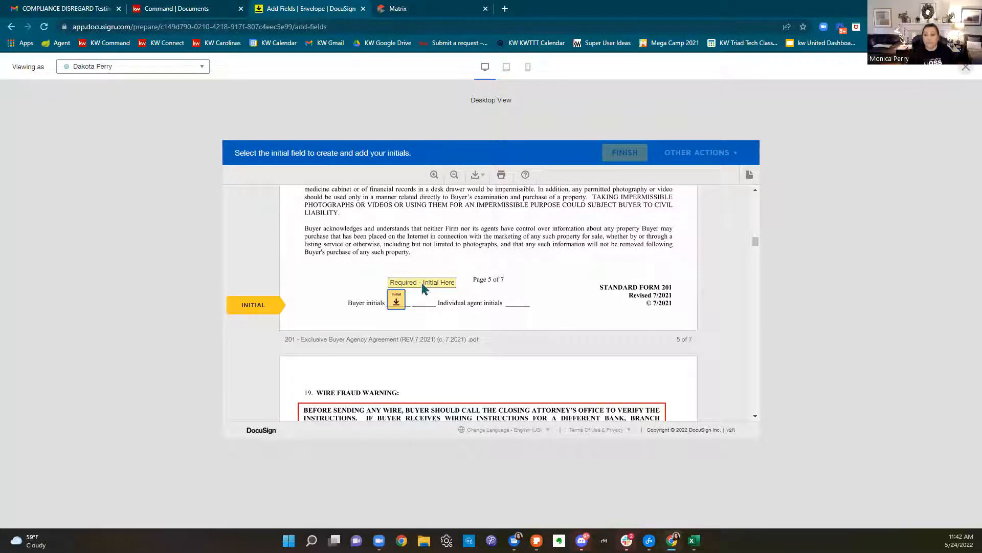
scroll(596, 396, up, 10)
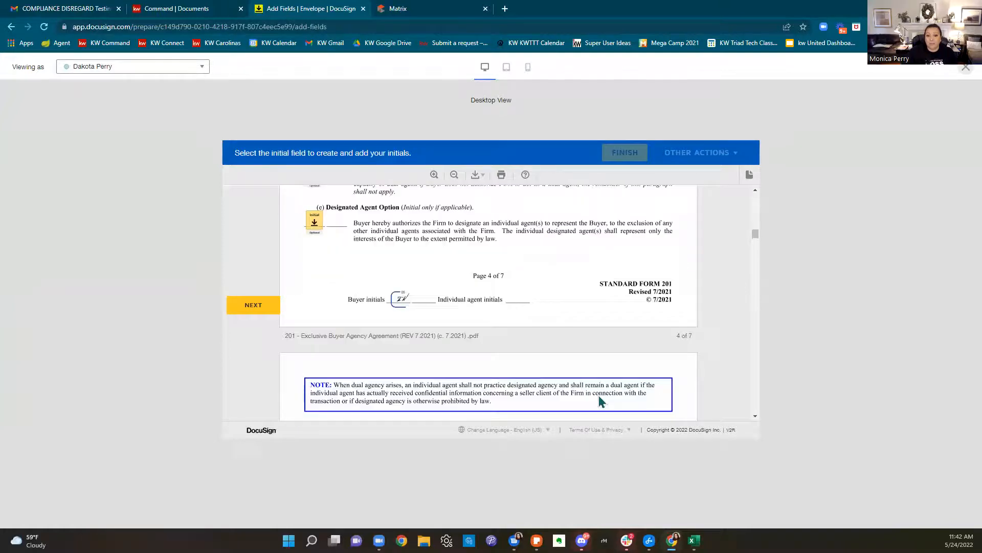
scroll(600, 401, up, 3)
scroll(600, 400, down, 1)
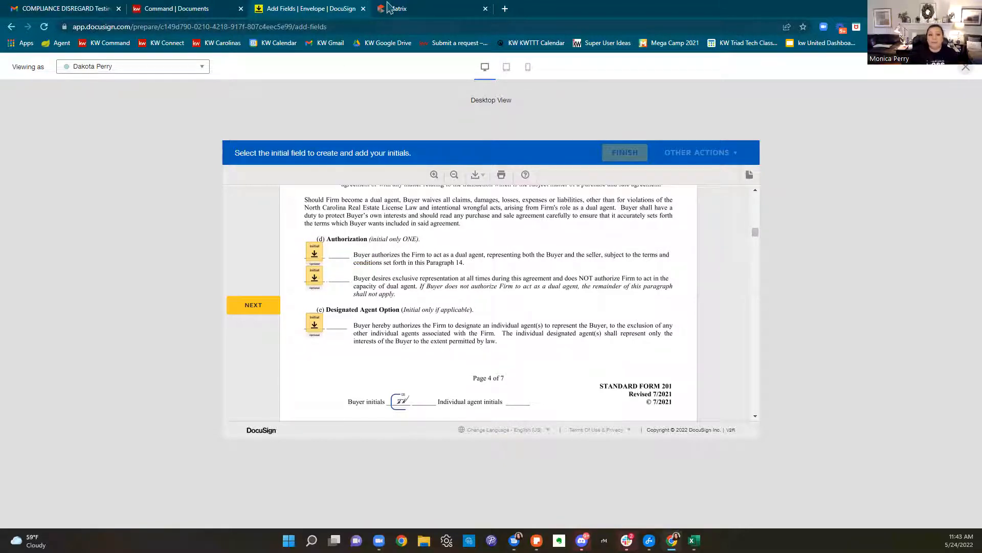
click(398, 9)
scroll(616, 278, down, 5)
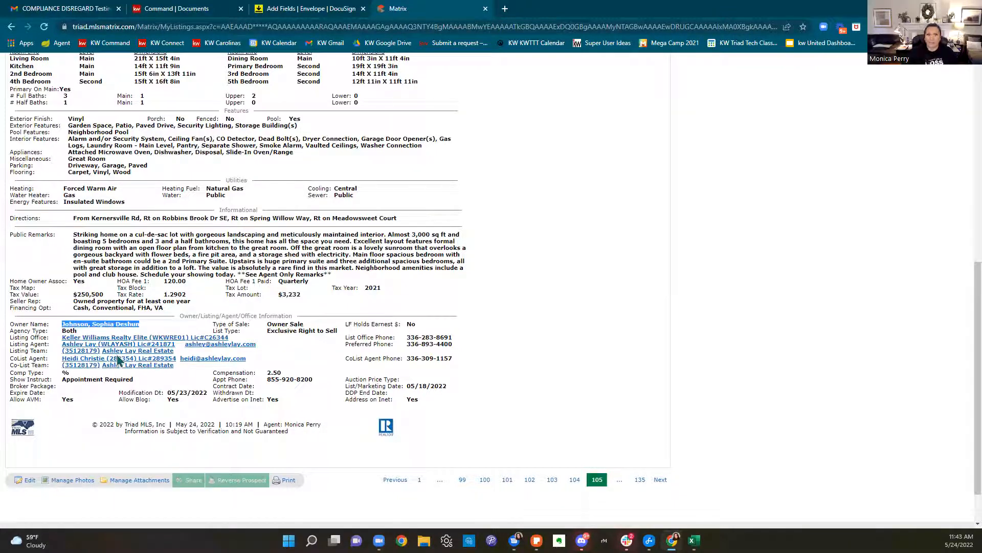
click(330, 9)
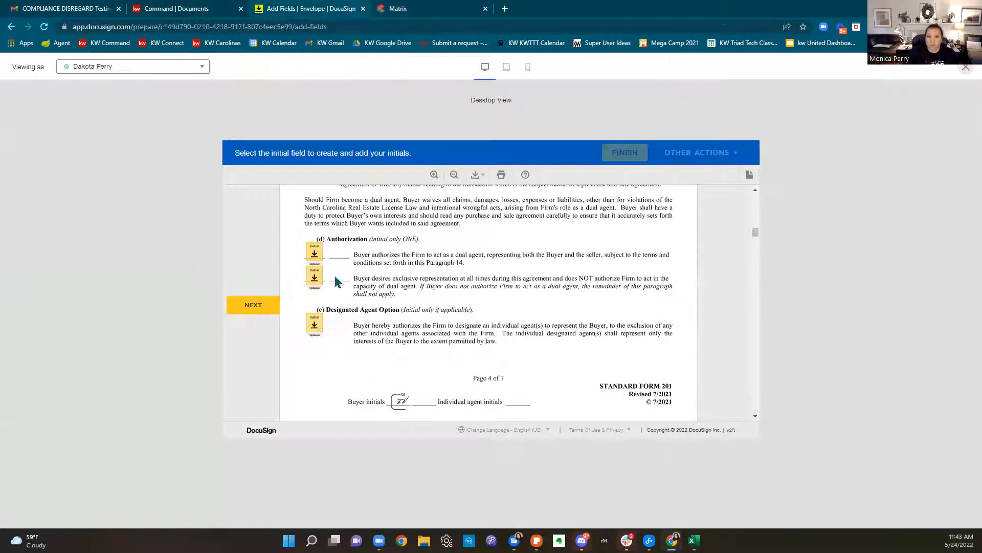
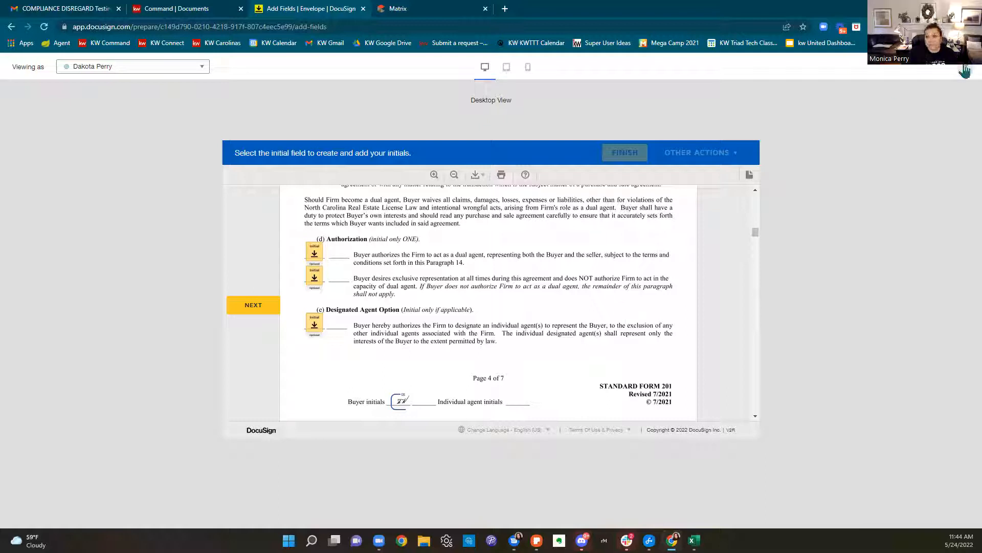
Exit the preview and make the first Authorization initial field required
click(965, 67)
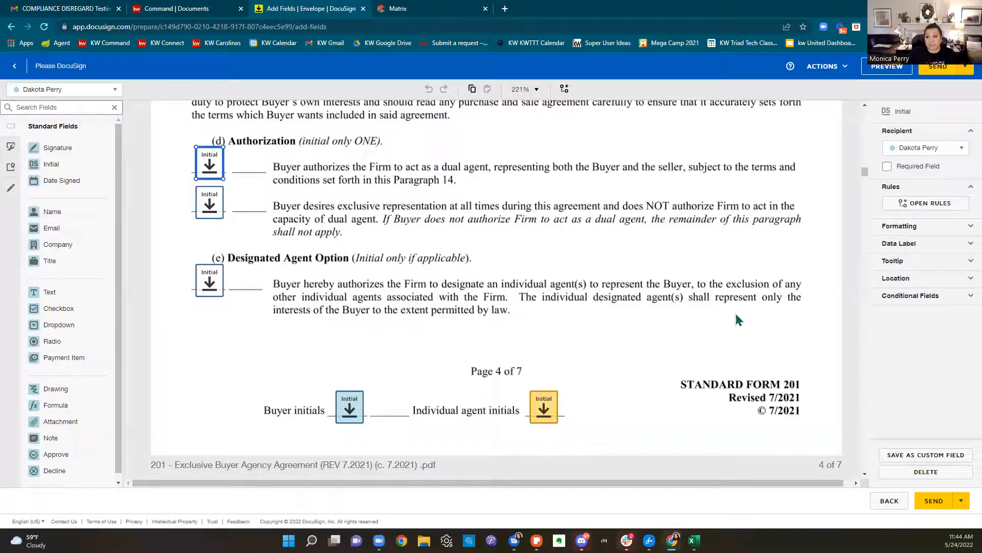
scroll(735, 317, up, 2)
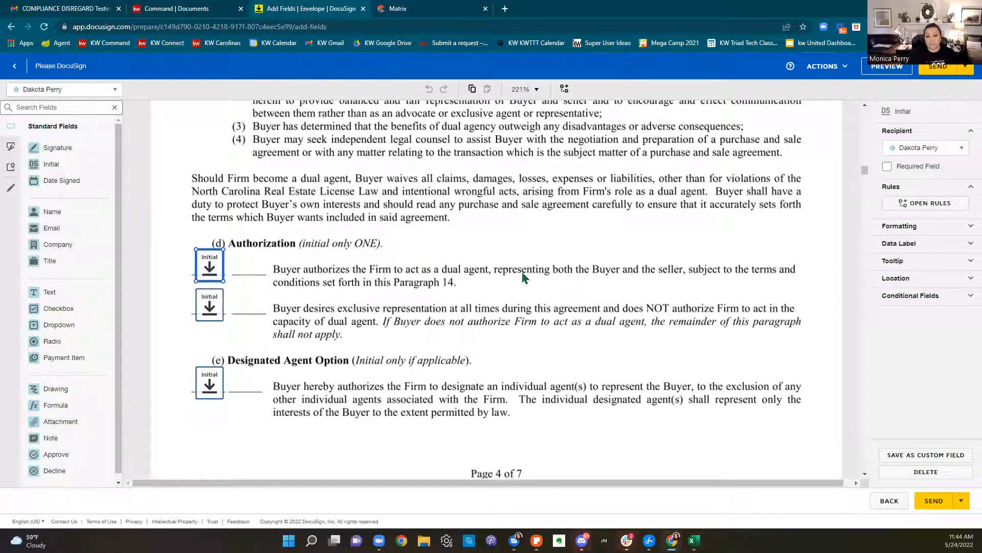
click(889, 167)
Delete the second Authorization and Designated Agent Option initial fields, then preview as the buyer
click(208, 308)
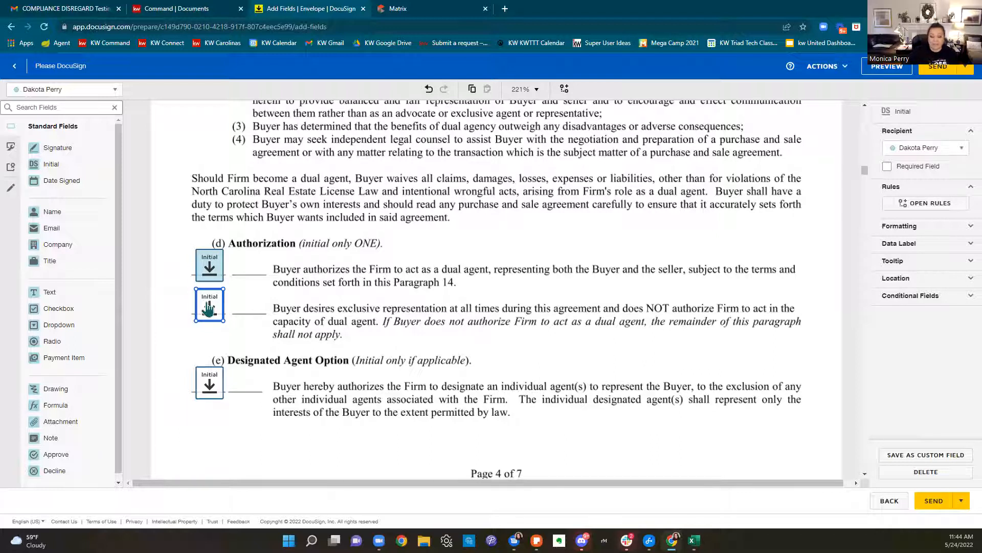
key(Delete)
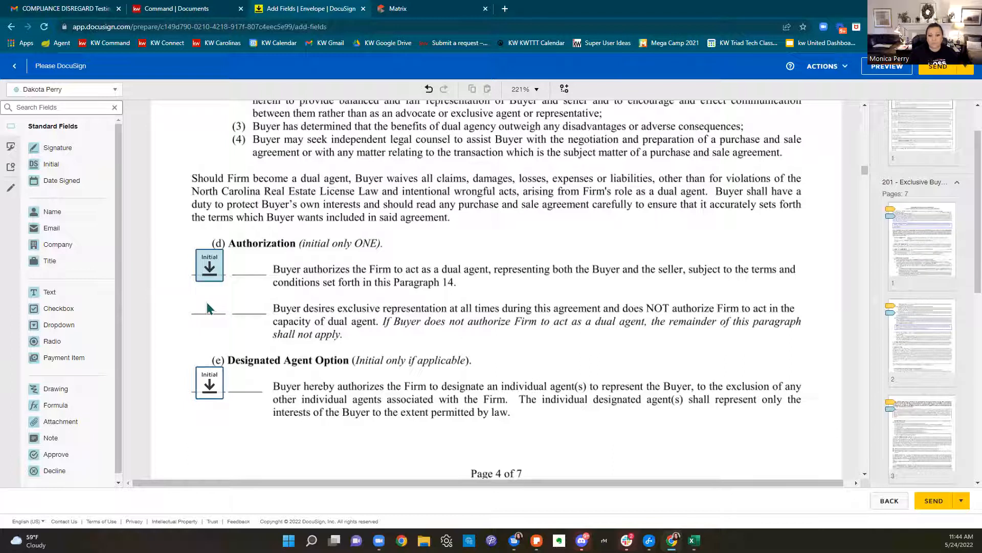
click(204, 369)
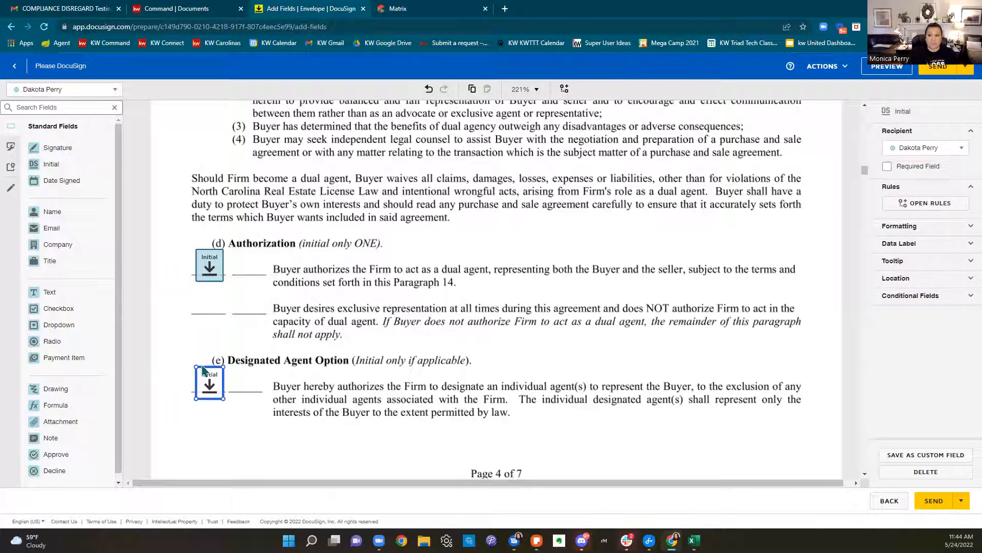
key(Delete)
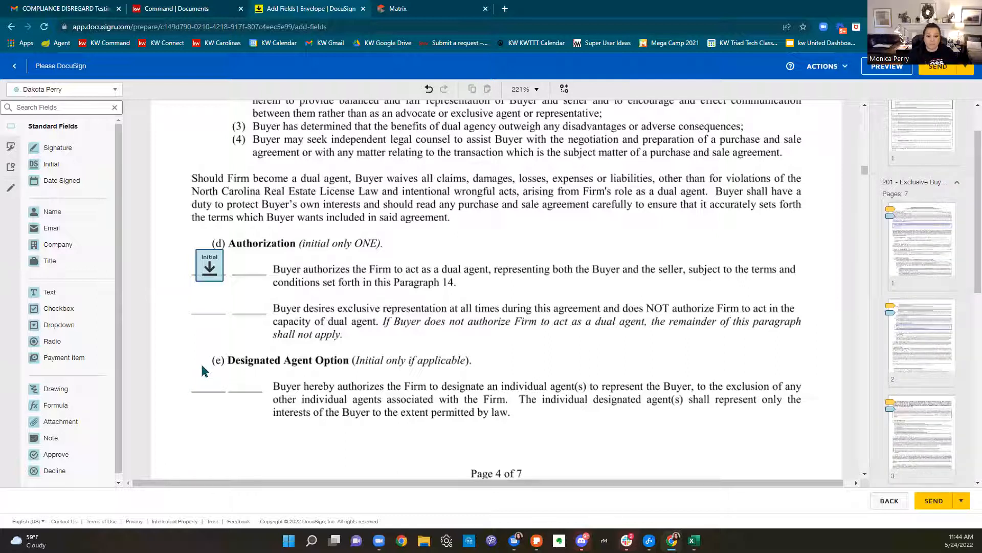
click(873, 73)
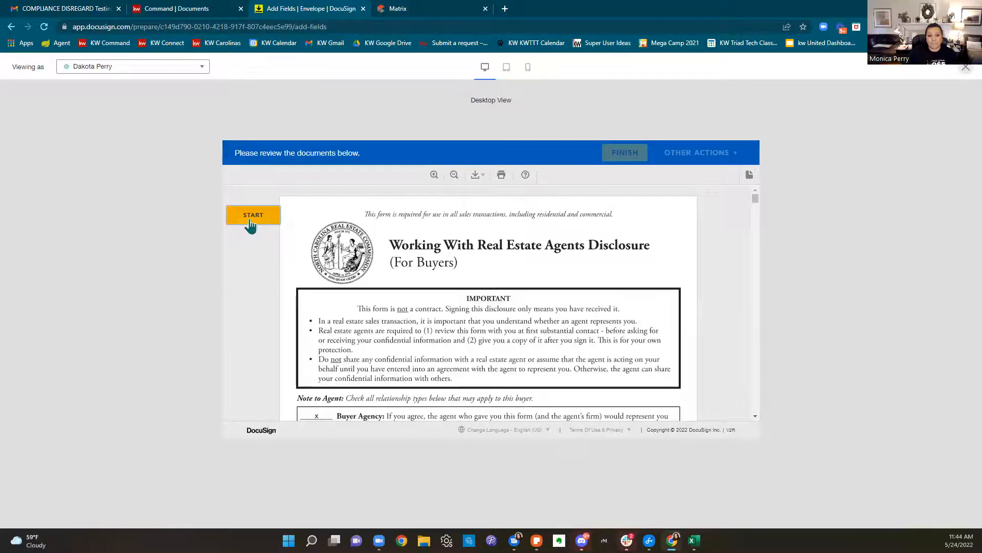
Walk through the required initials on pages 1, 3 and 4 as the buyer, then return to editing
click(253, 215)
click(398, 302)
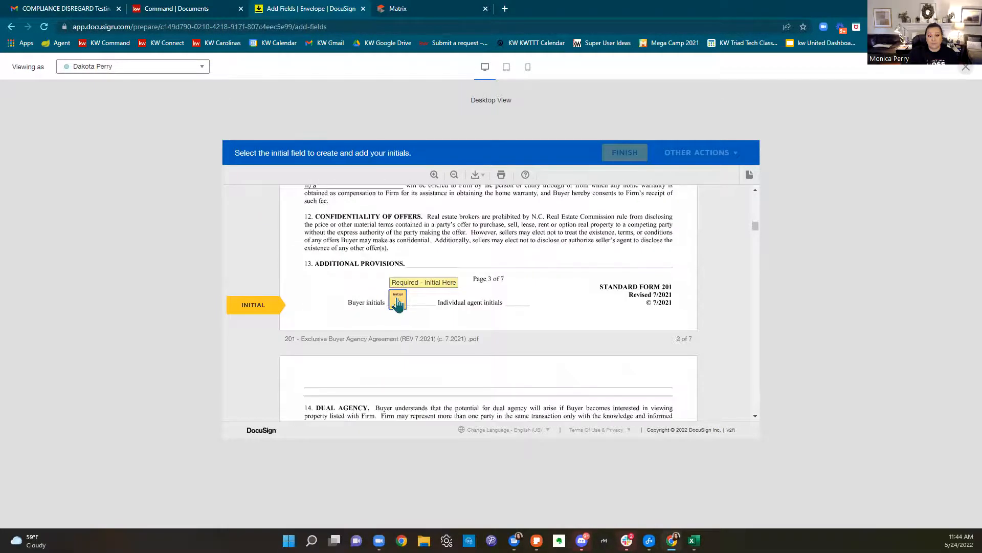
click(398, 302)
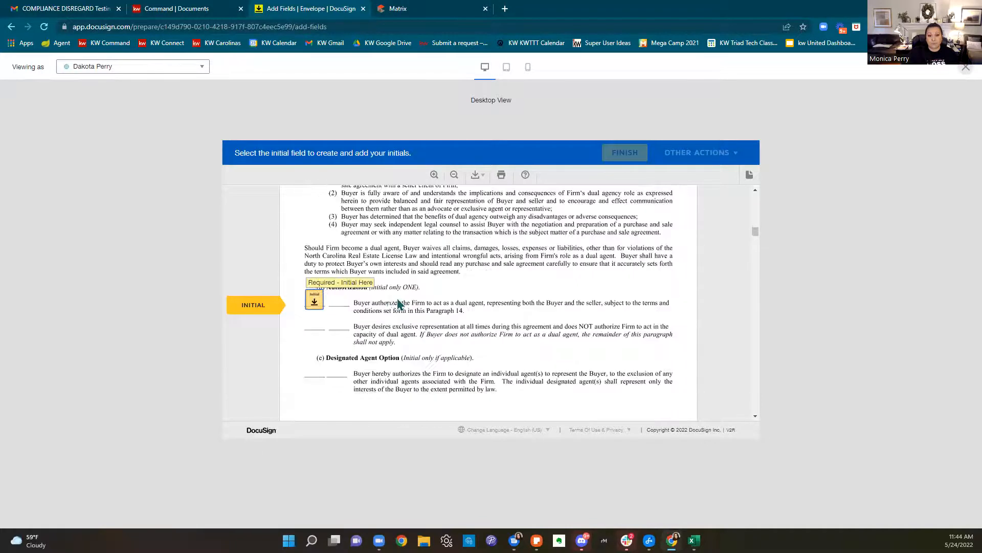
click(316, 303)
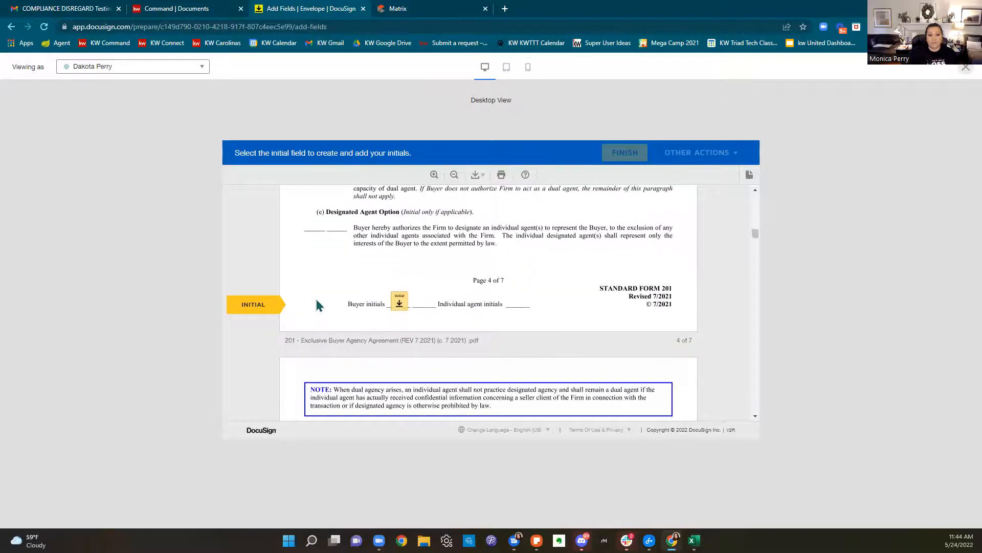
click(401, 305)
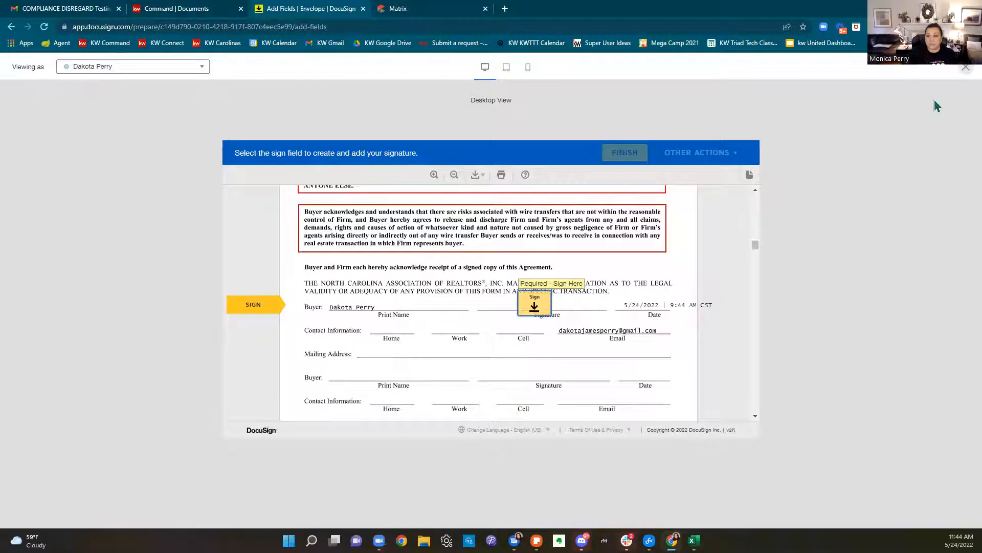
click(965, 69)
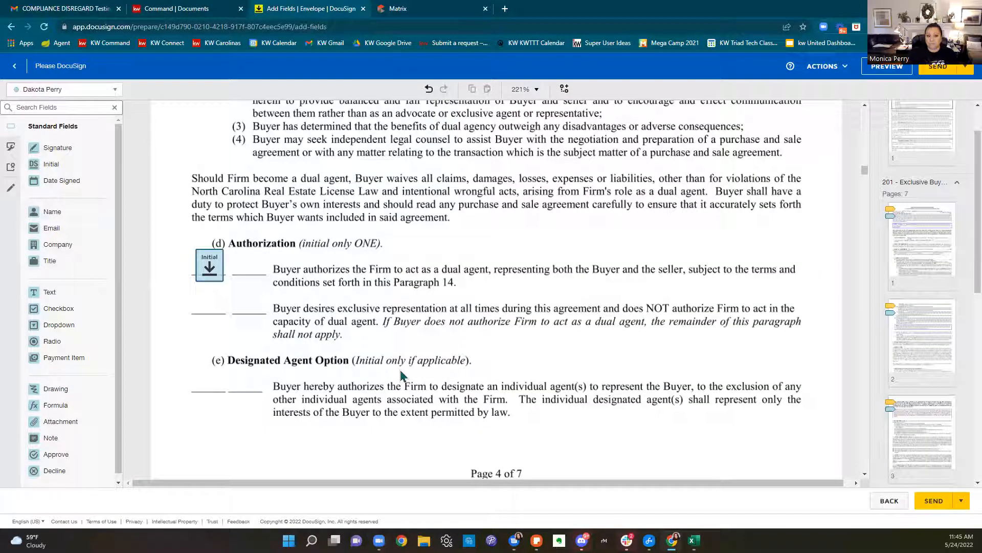
scroll(409, 357, down, 6)
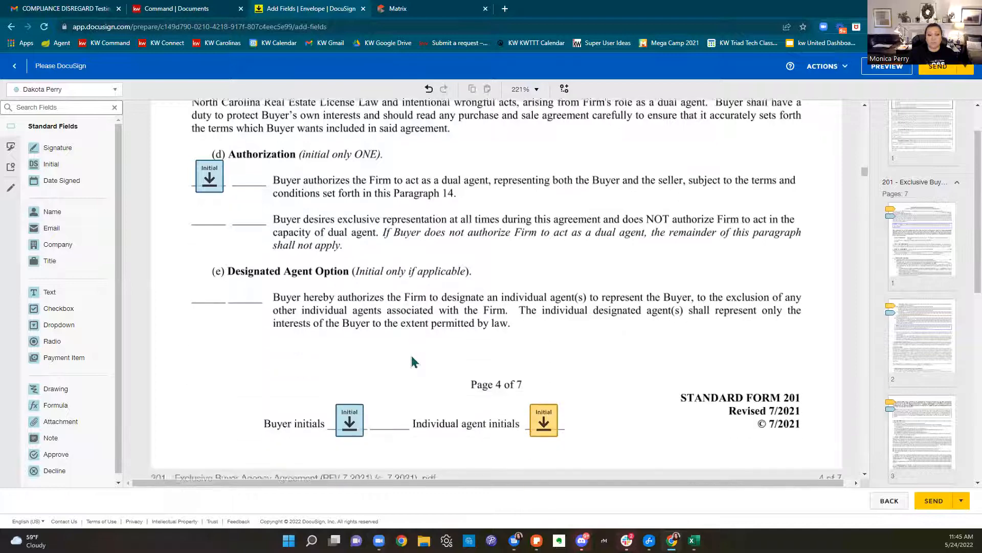
scroll(413, 354, down, 15)
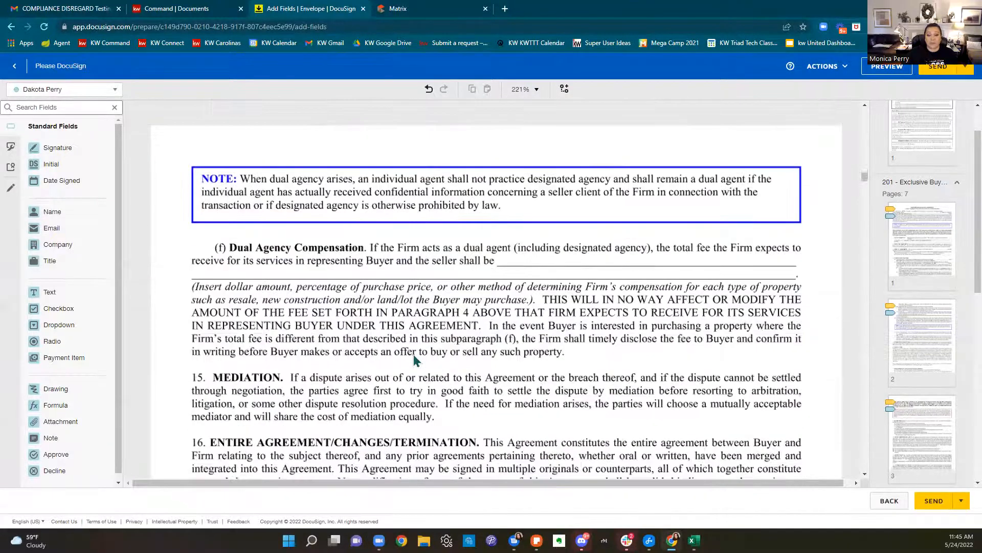
scroll(413, 356, down, 20)
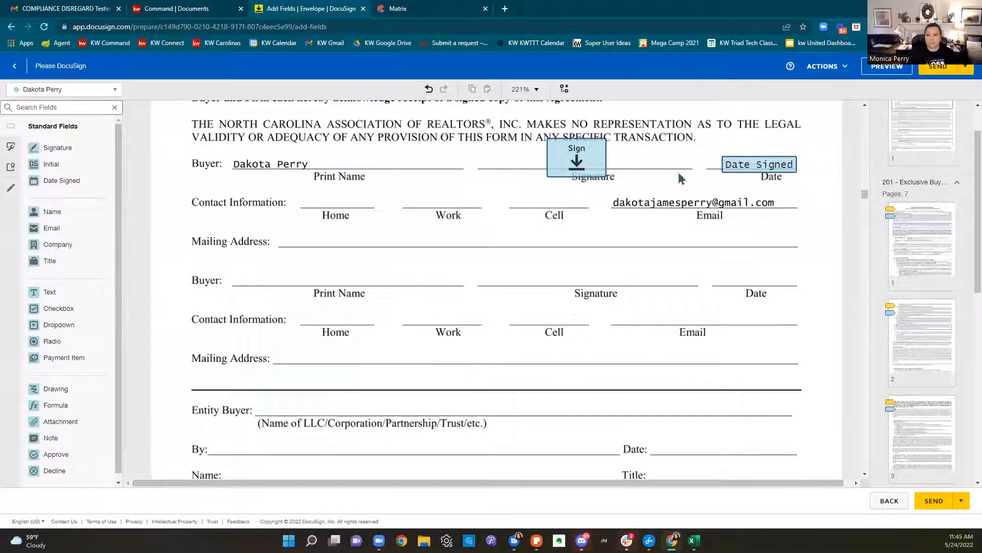
scroll(509, 264, down, 10)
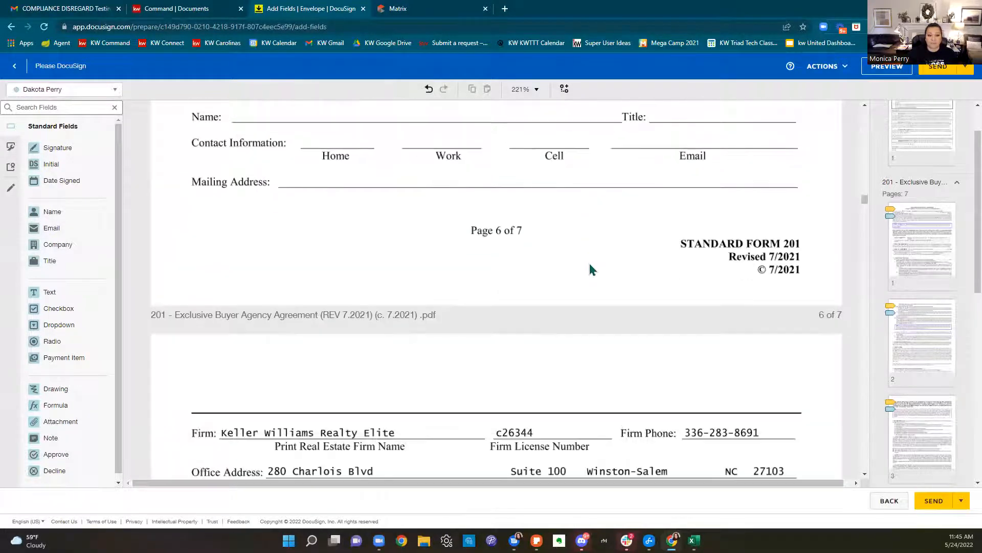
scroll(651, 349, down, 8)
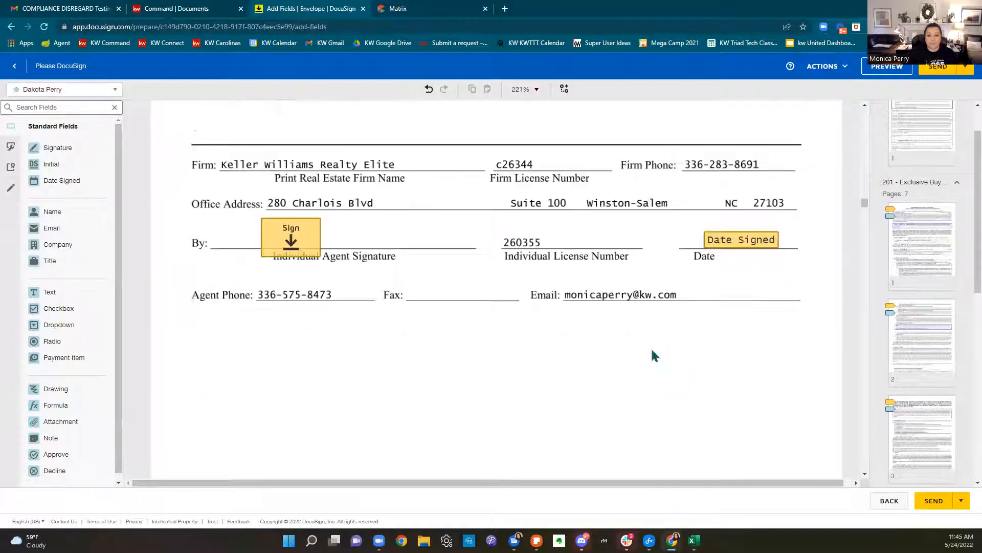
scroll(664, 350, down, 15)
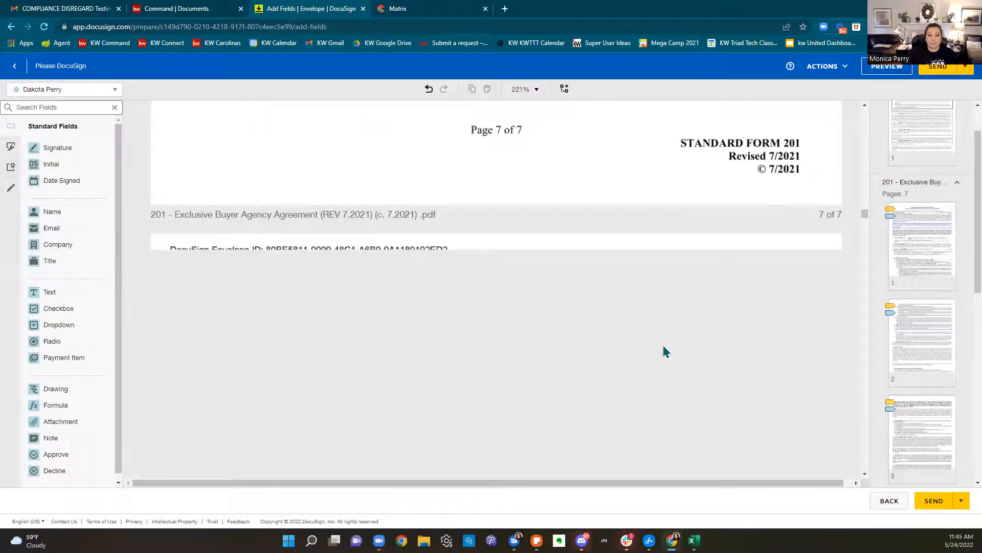
scroll(664, 349, down, 15)
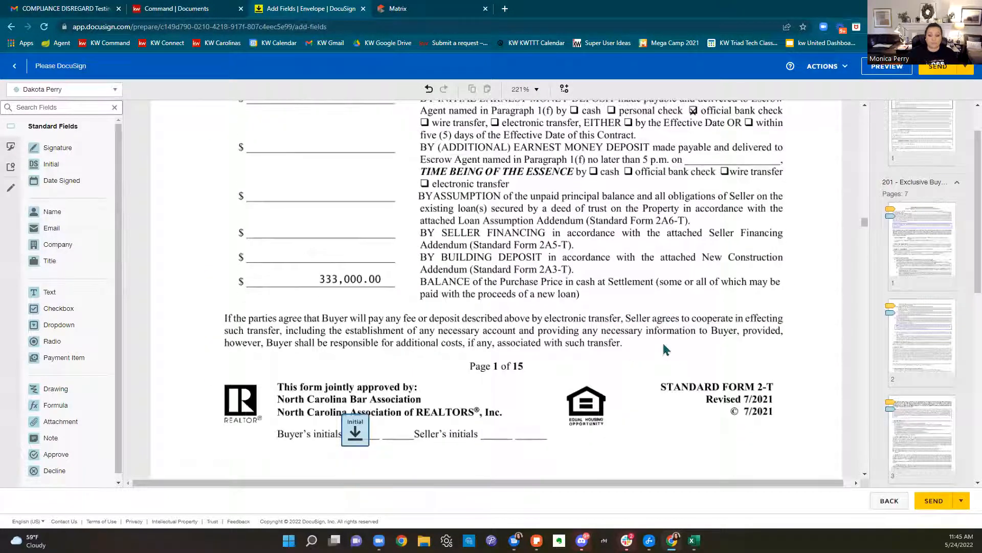
scroll(523, 337, down, 15)
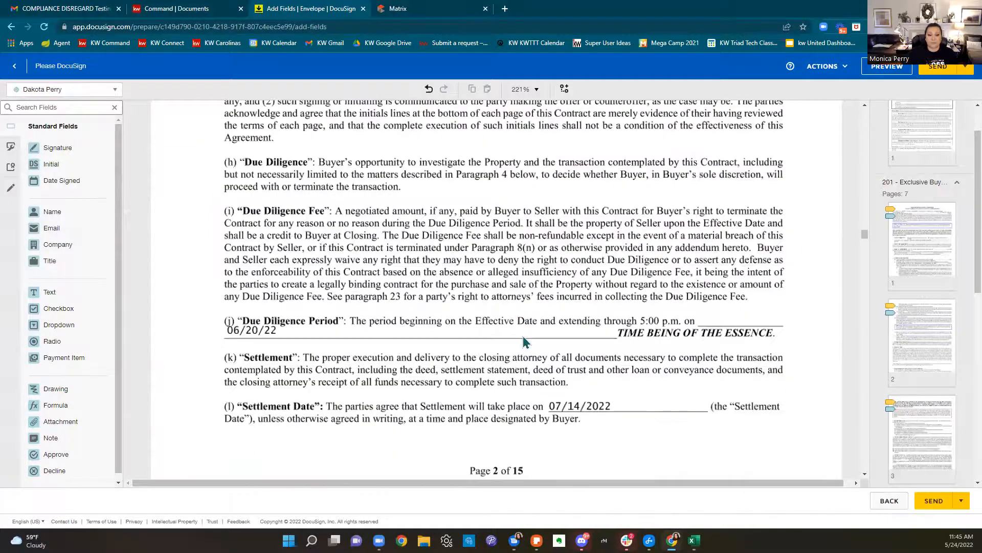
scroll(523, 337, down, 10)
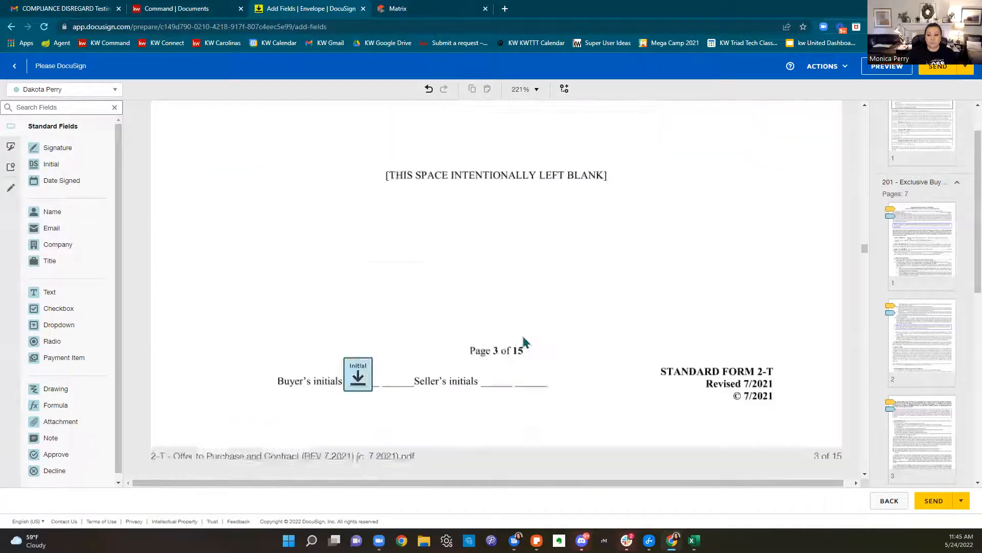
scroll(529, 336, down, 15)
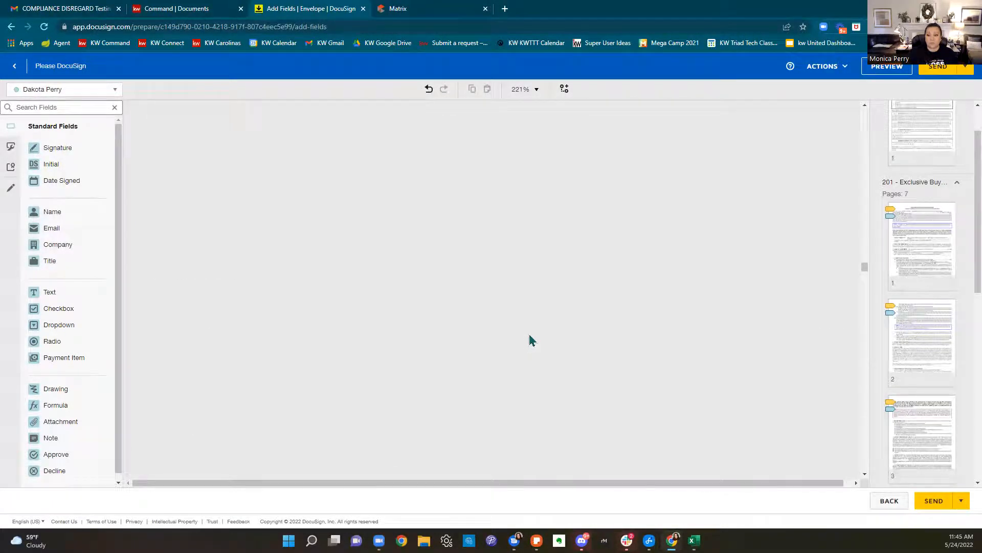
scroll(951, 249, down, 3)
scroll(950, 249, down, 5)
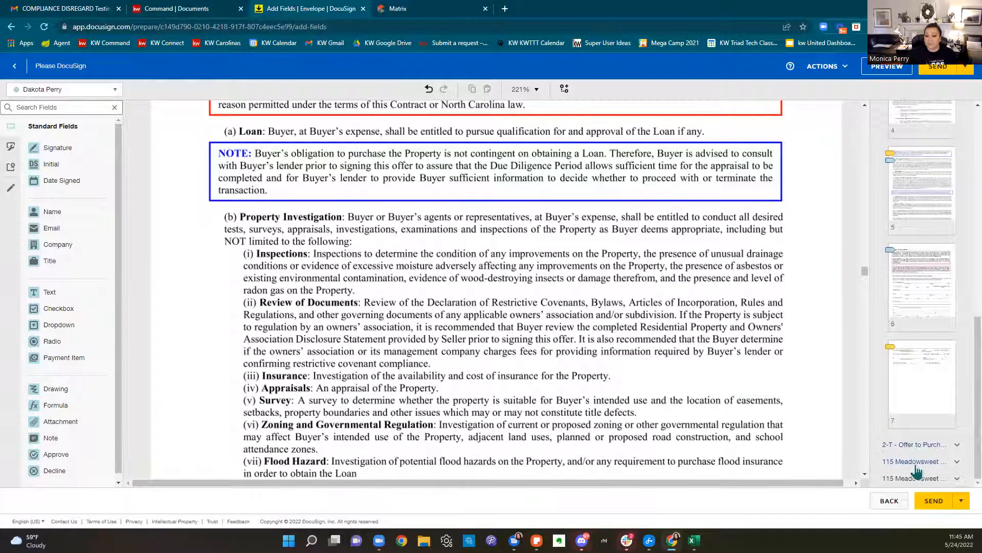
click(916, 462)
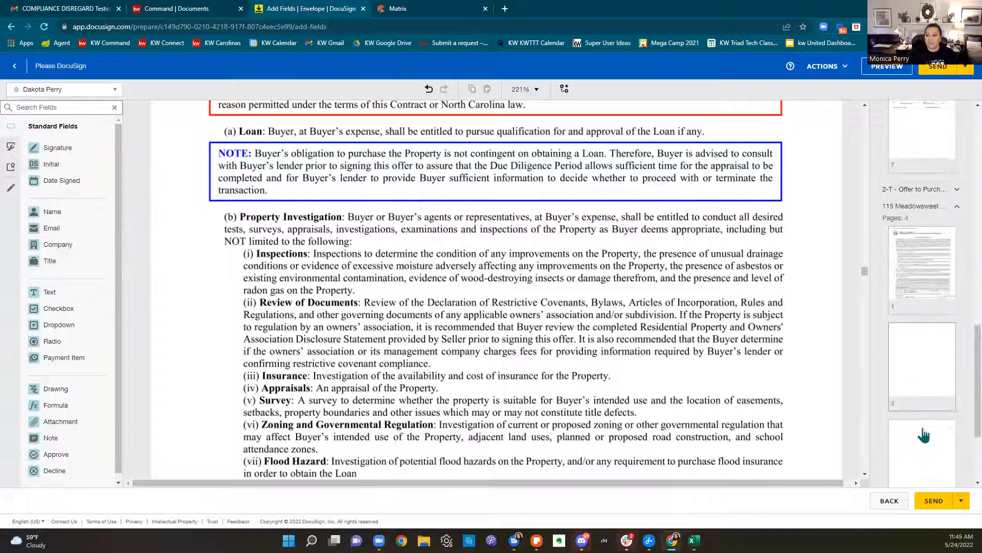
click(933, 265)
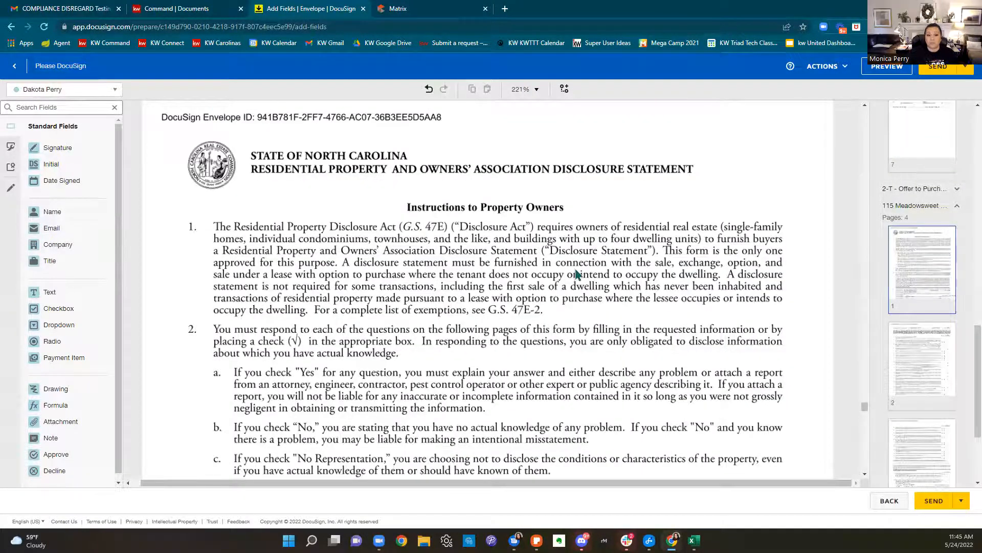
scroll(579, 268, down, 4)
scroll(580, 271, down, 6)
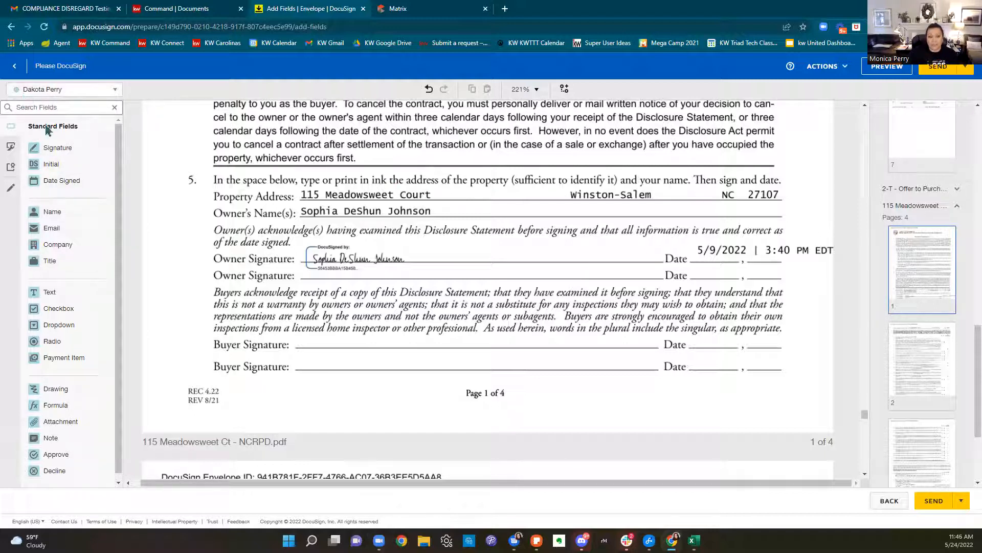
Place buyer Signature and Date Signed fields, then buyer initials with a date on page 2
mouse_move(53, 148)
mouse_down()
mouse_move(169, 162)
mouse_move(293, 291)
mouse_move(316, 338)
mouse_up()
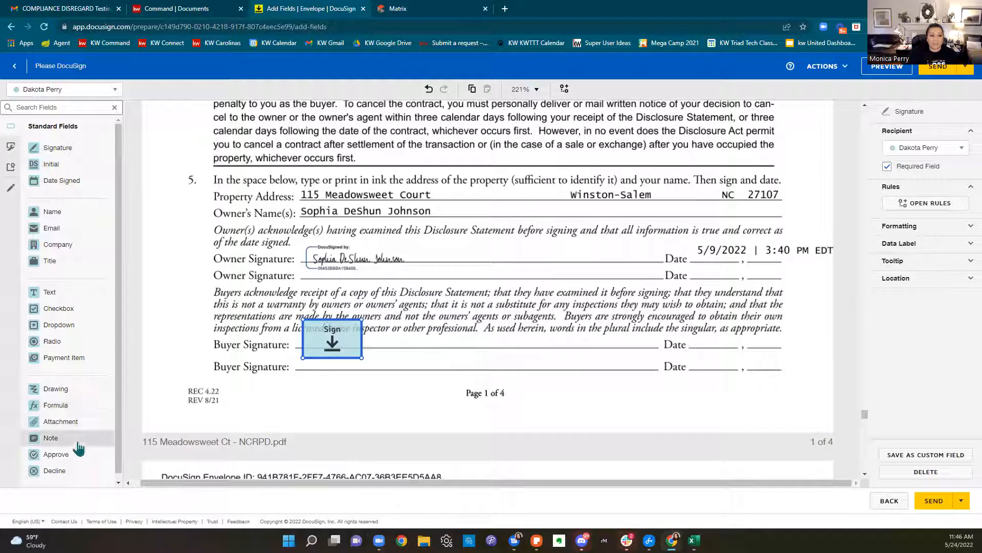
drag(65, 190, 687, 344)
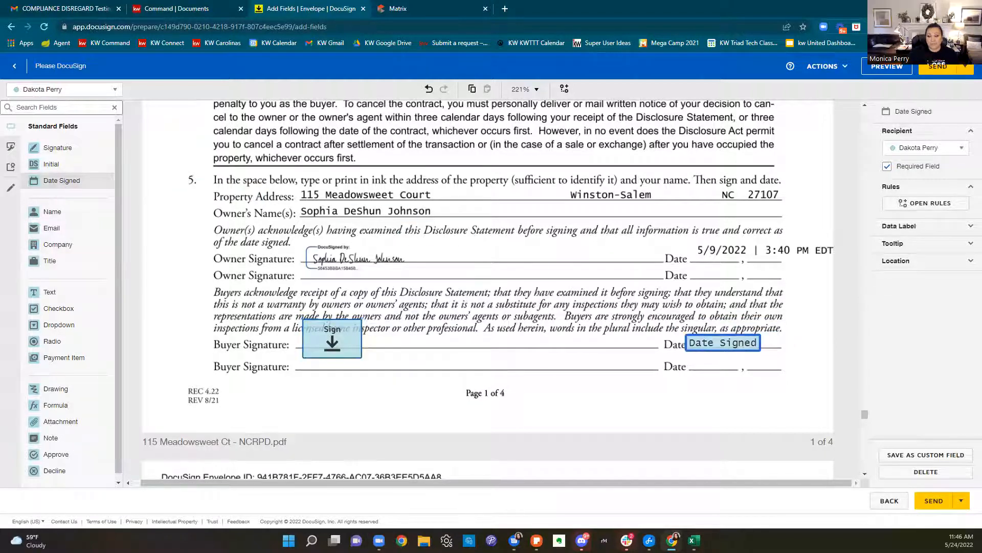
scroll(502, 400, down, 5)
scroll(501, 400, down, 15)
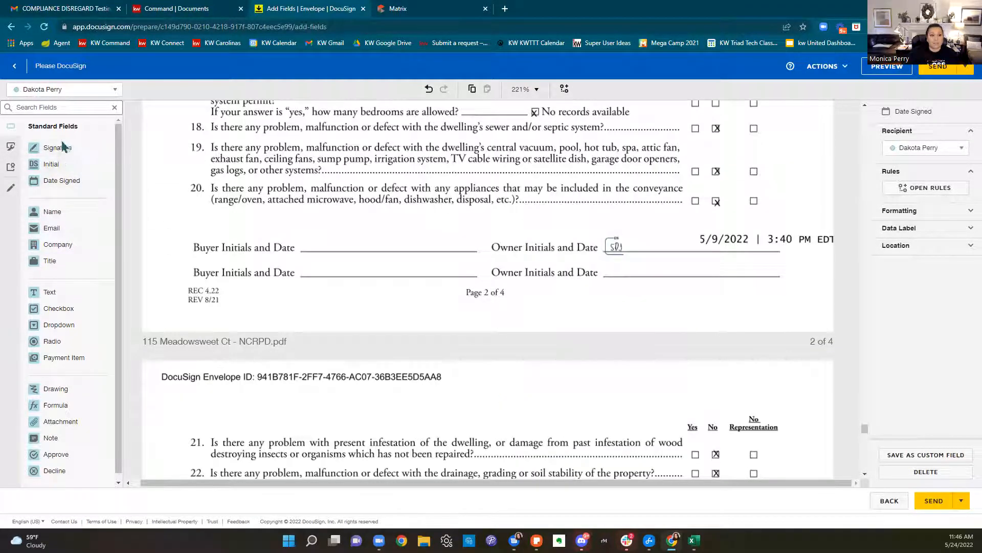
drag(54, 165, 303, 221)
drag(62, 180, 350, 243)
Add buyer Initial and Date Signed fields on the page 3 and page 4 Buyer Initials lines
scroll(655, 256, down, 5)
scroll(662, 271, down, 15)
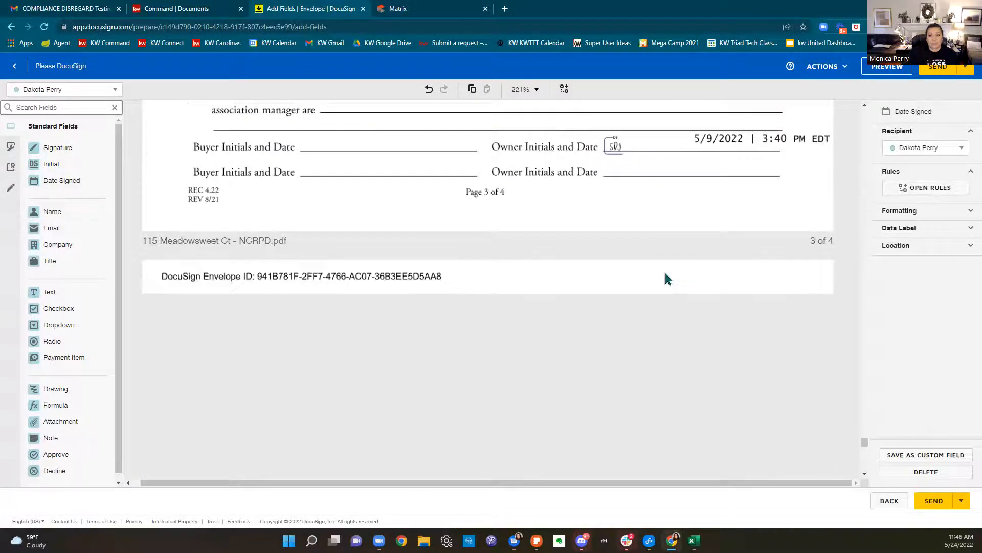
scroll(665, 279, up, 2)
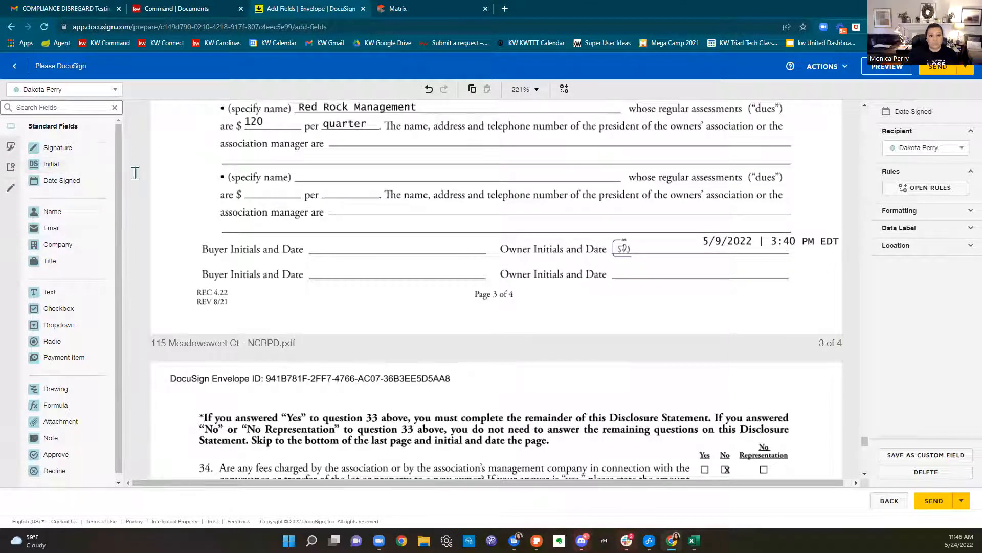
drag(57, 165, 330, 240)
drag(53, 183, 366, 249)
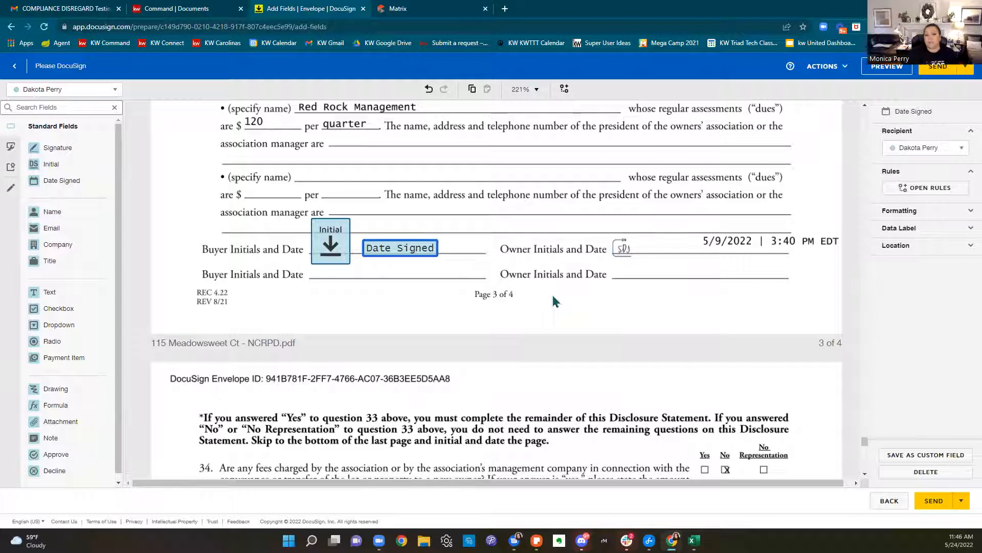
scroll(553, 300, down, 12)
scroll(637, 307, down, 7)
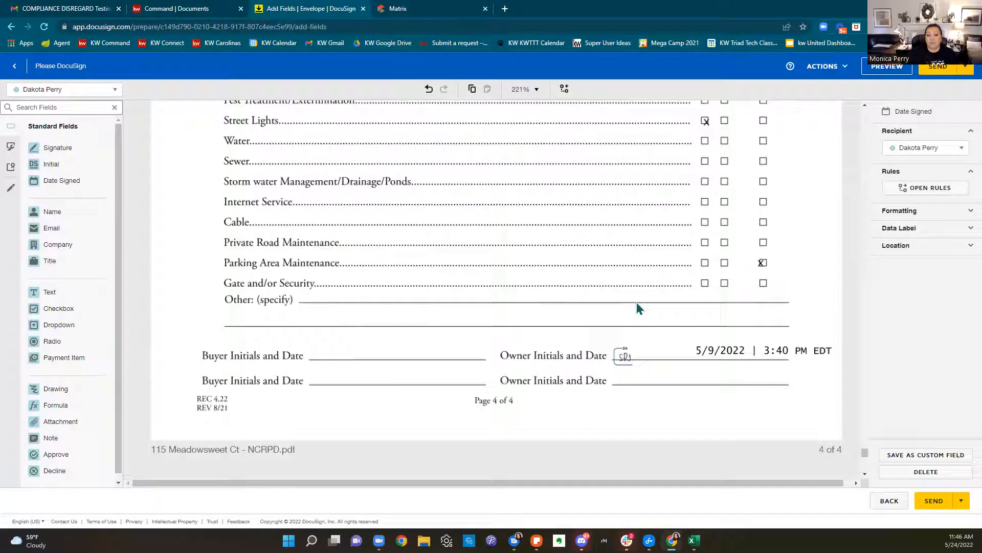
drag(63, 167, 311, 173)
drag(69, 183, 375, 198)
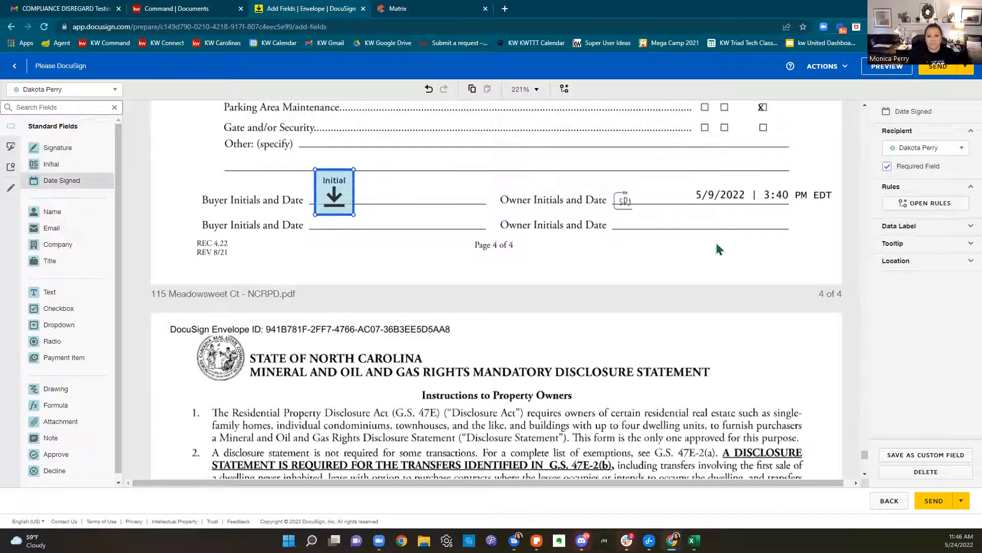
scroll(719, 245, down, 10)
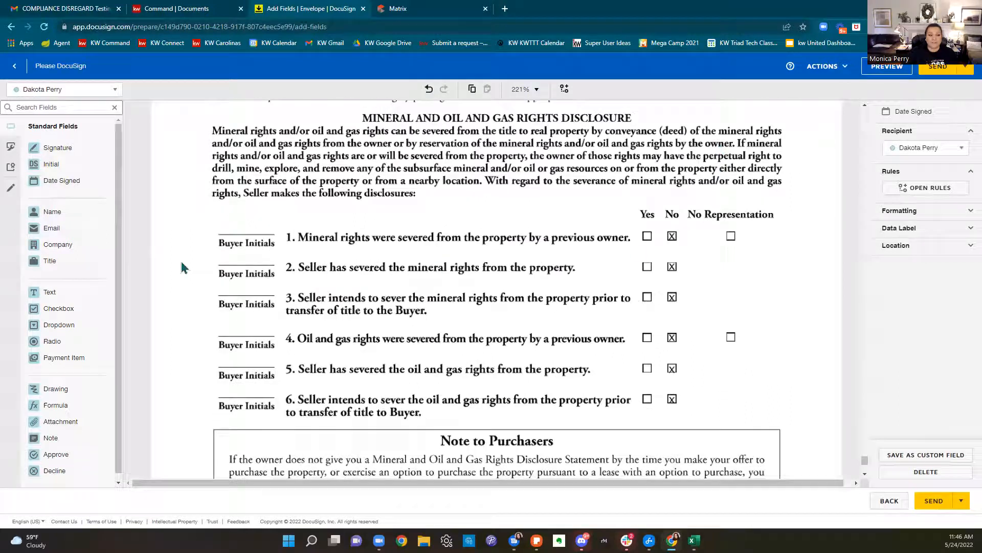
Place a buyer Initial field on item 1 and copy it onto item 2's Buyer Initials line
drag(49, 169, 233, 233)
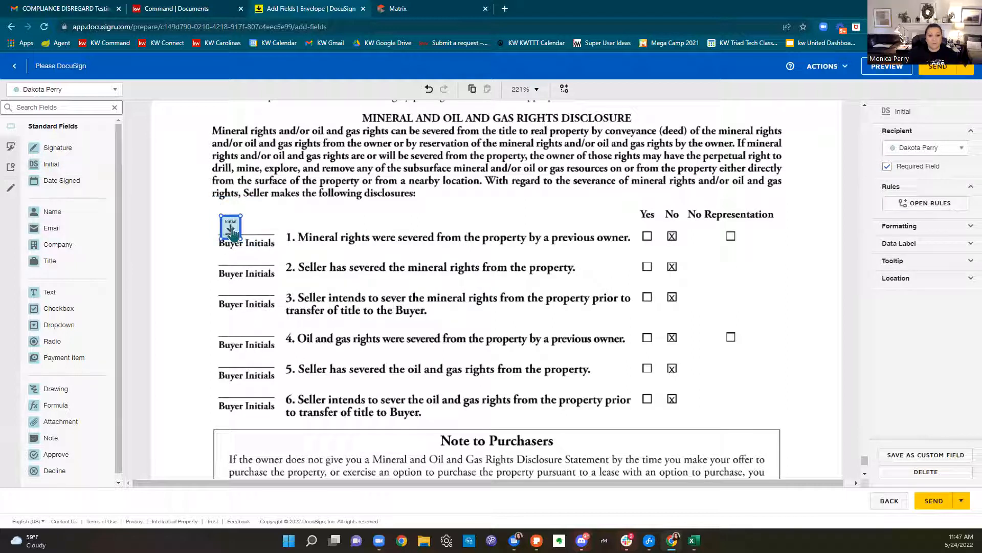
right_click(232, 232)
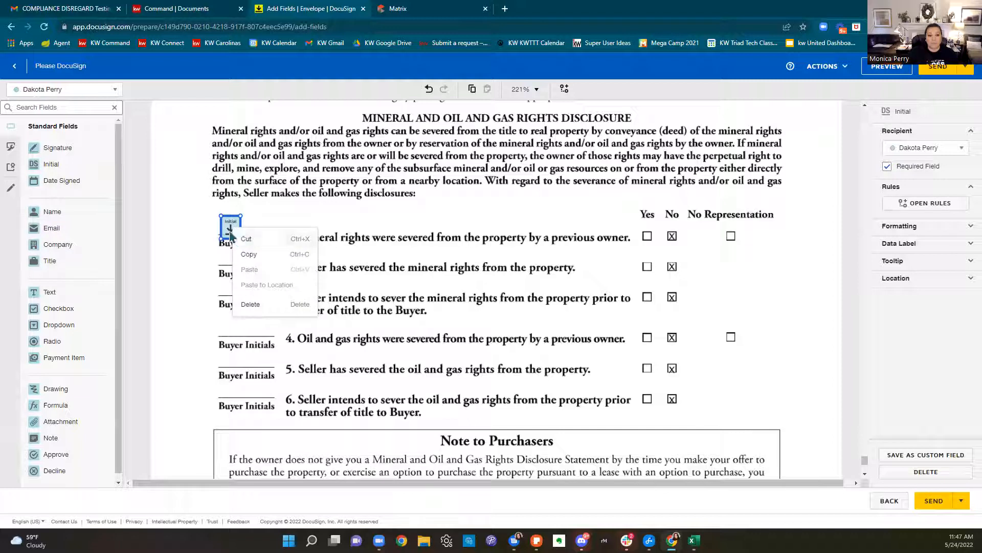
click(247, 255)
right_click(250, 256)
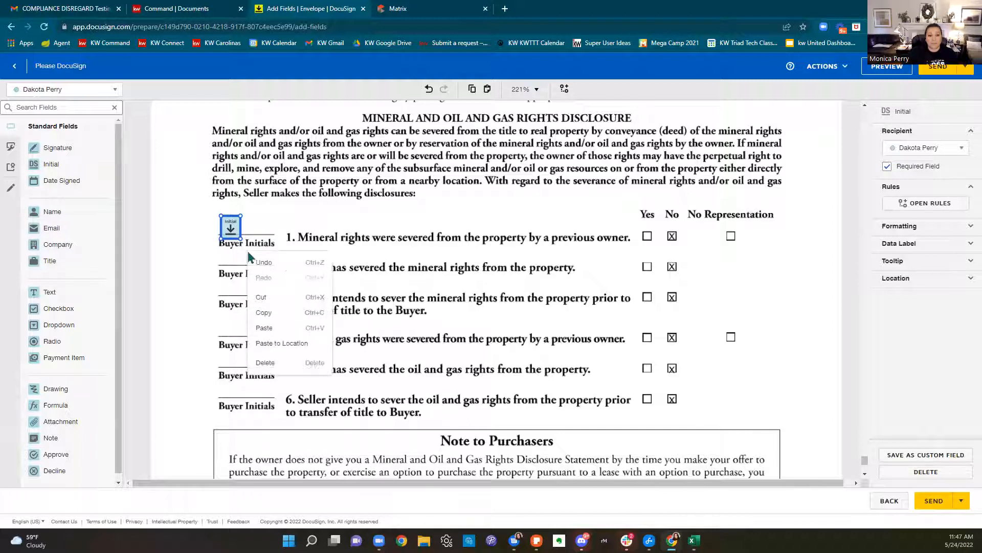
click(272, 344)
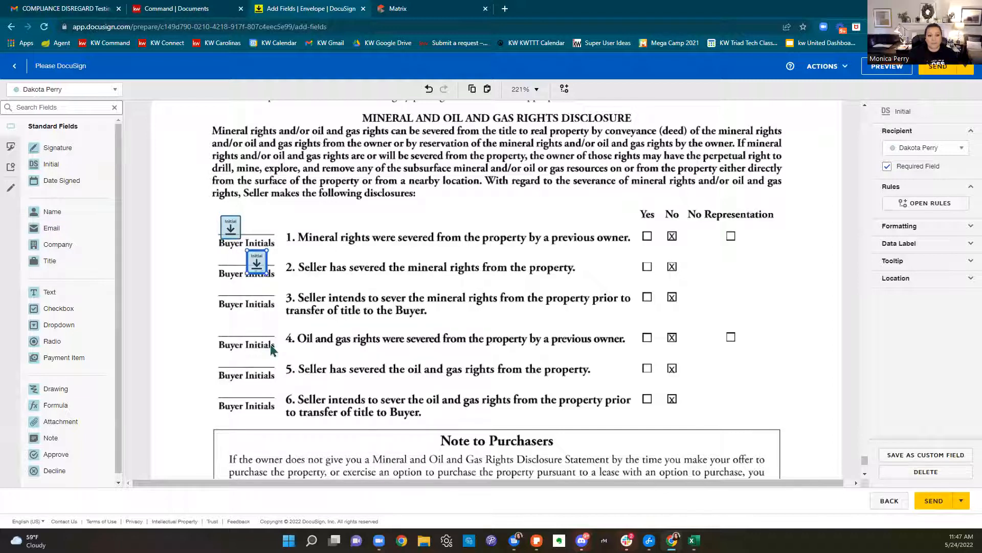
drag(257, 277, 234, 276)
Paste and align copies of the initial field on items 3, 4, 5 and 6
right_click(260, 276)
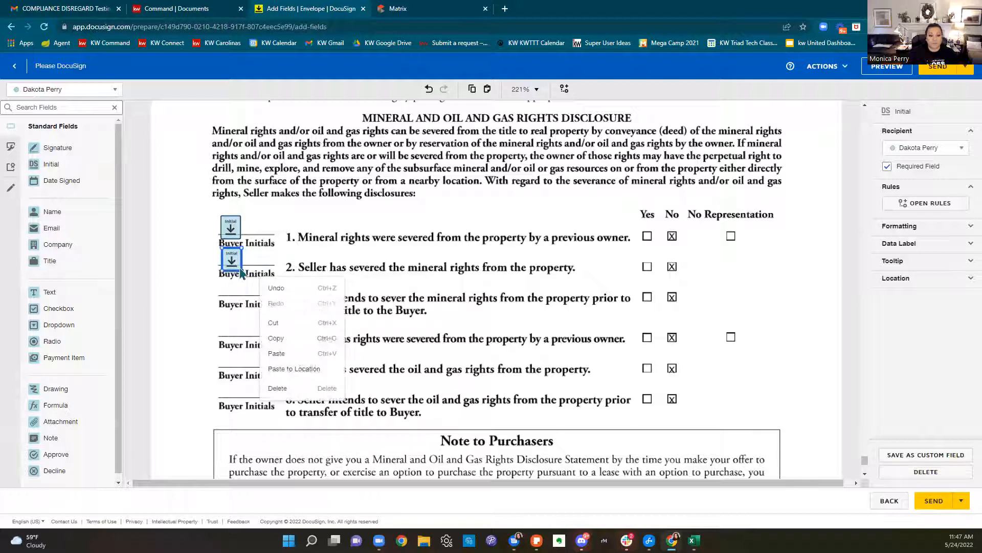
click(296, 355)
drag(244, 249, 230, 291)
right_click(228, 331)
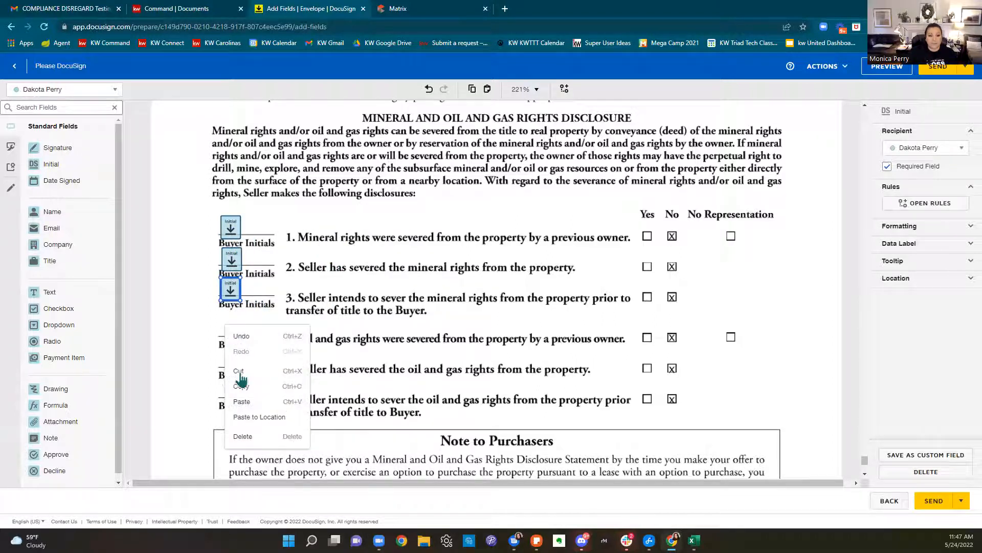
click(246, 416)
drag(236, 348, 230, 337)
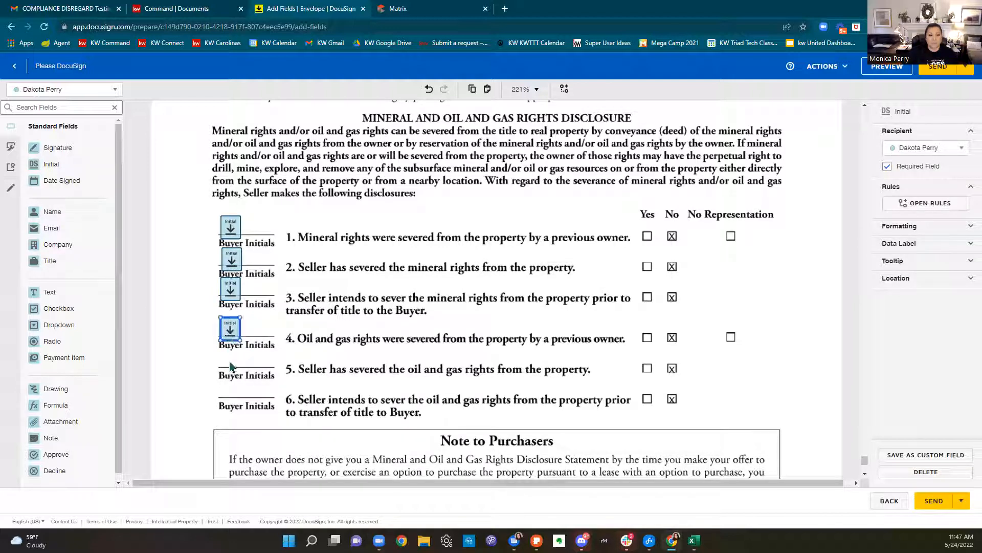
right_click(228, 362)
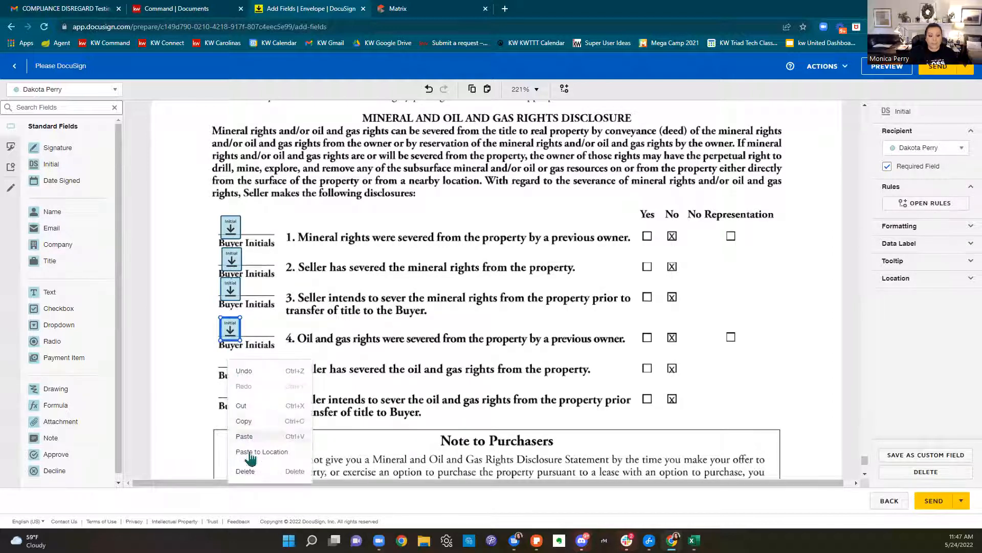
click(250, 450)
drag(236, 383, 229, 366)
right_click(232, 392)
click(249, 482)
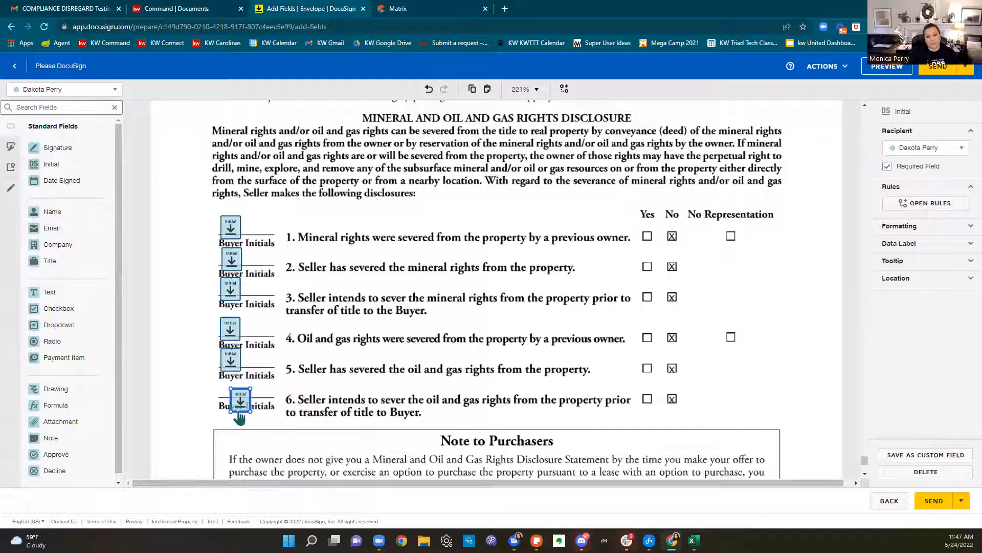
drag(239, 415, 230, 397)
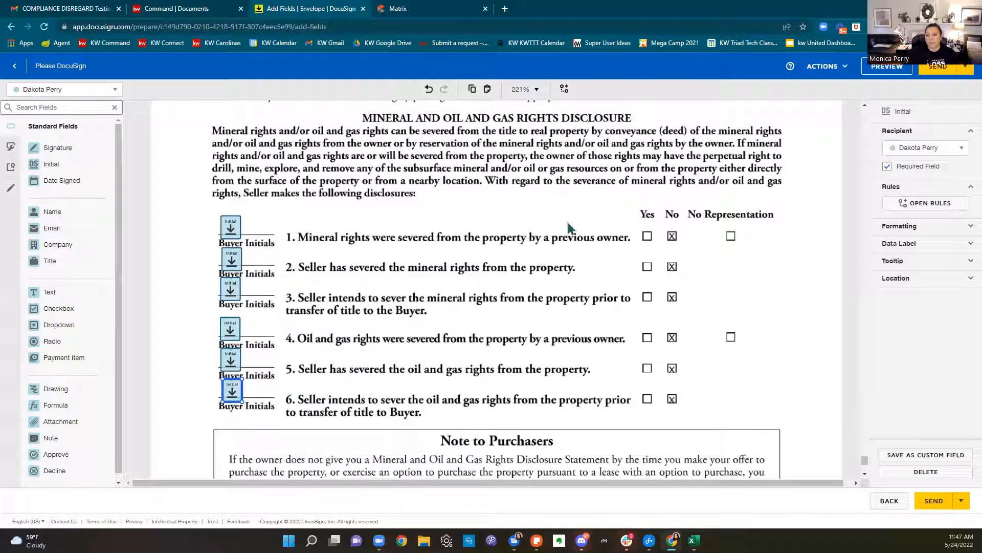
scroll(592, 214, down, 5)
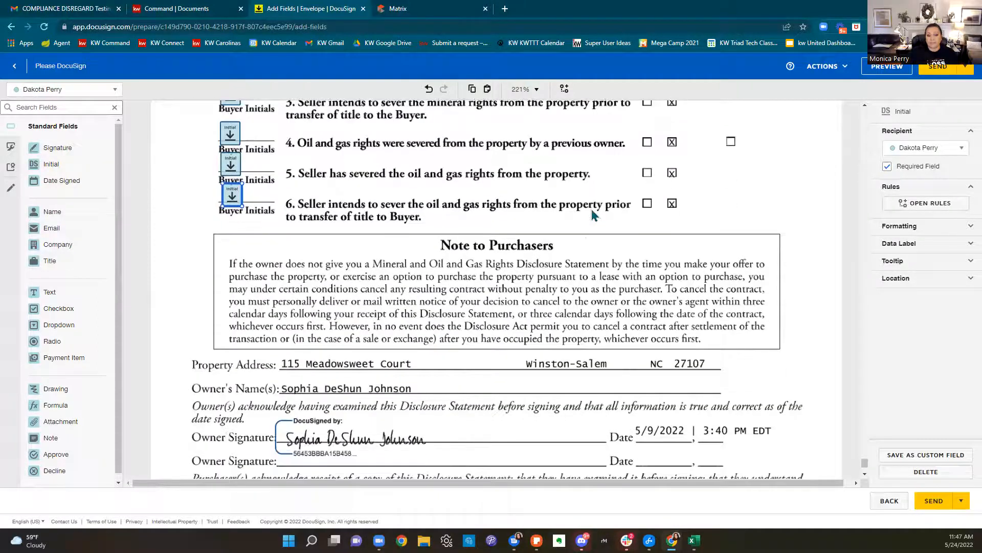
scroll(592, 214, down, 2)
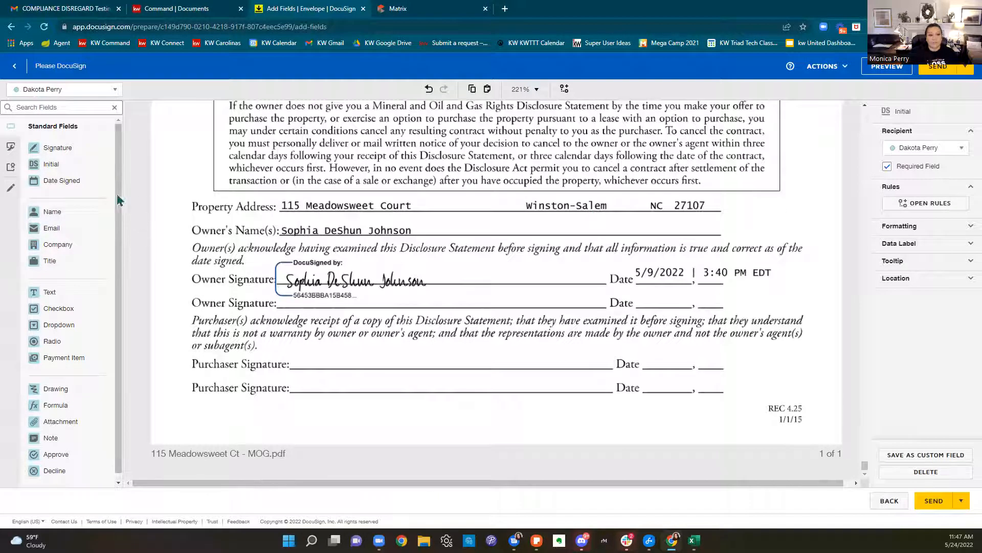
Place buyer Signature and Date Signed fields on the first Purchaser line, then return to the top
mouse_move(56, 148)
mouse_down()
mouse_move(281, 263)
mouse_move(319, 357)
mouse_up()
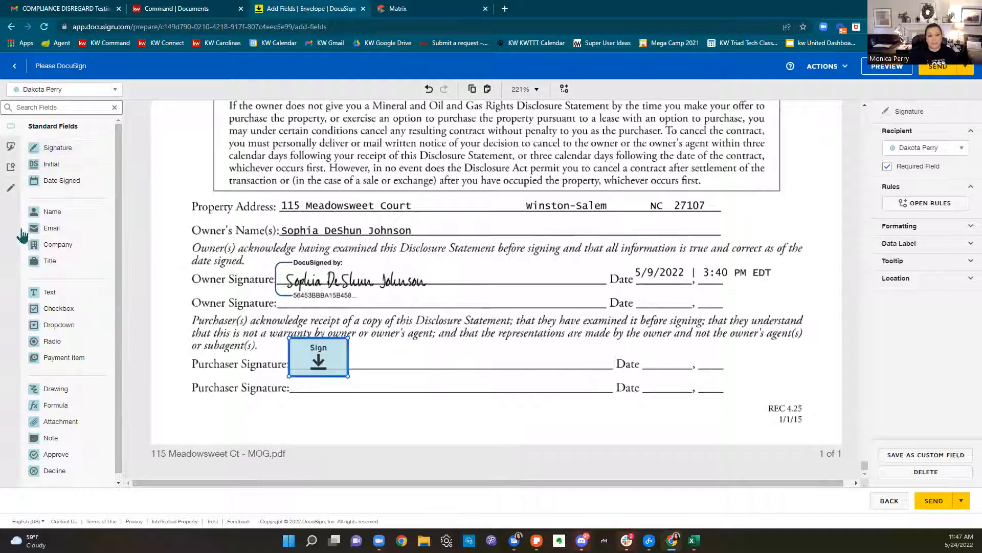
drag(61, 185, 653, 353)
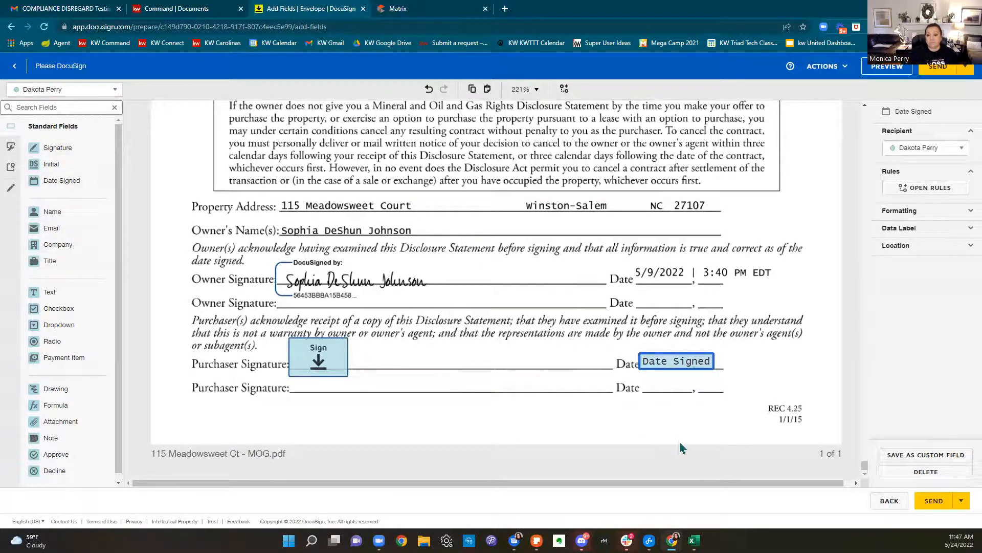
scroll(750, 434, up, 15)
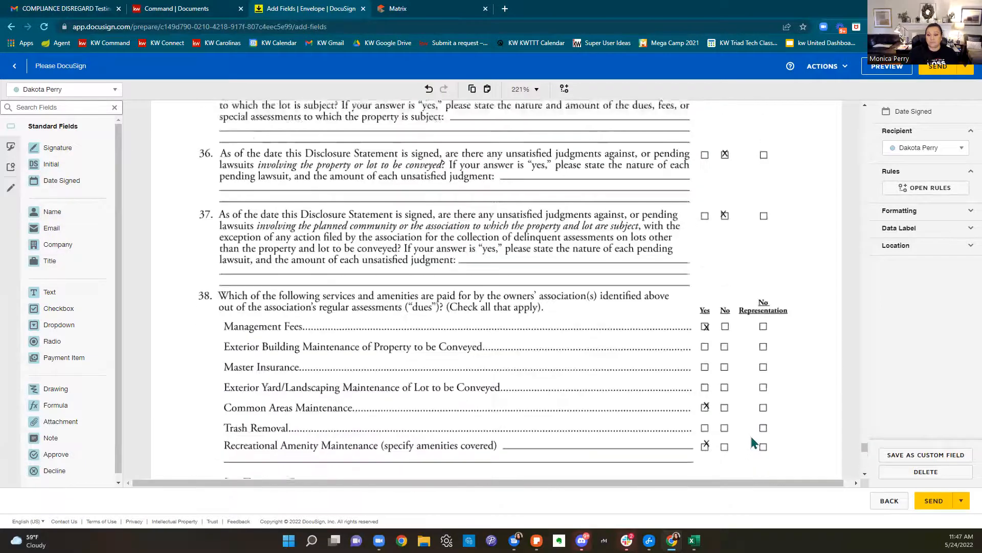
scroll(752, 434, up, 10)
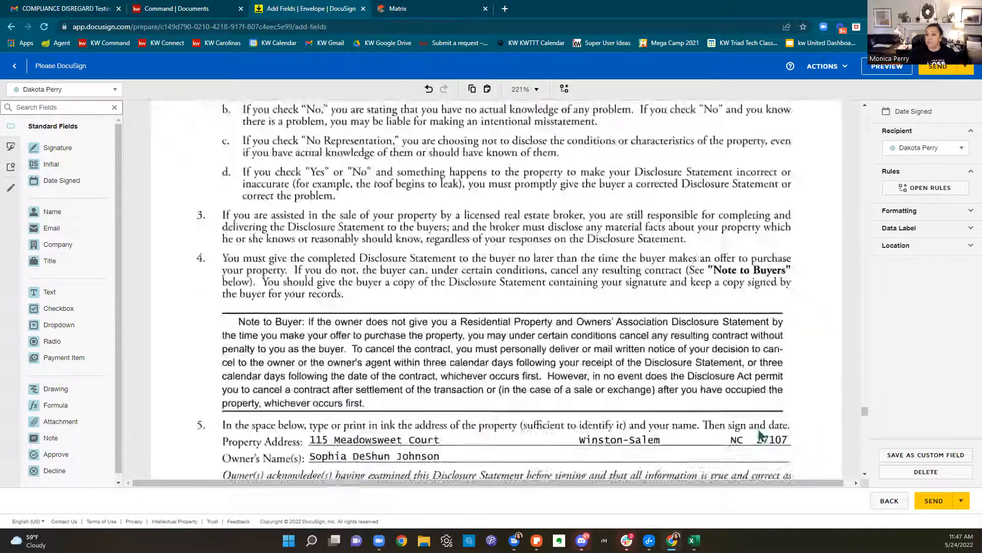
scroll(780, 434, up, 10)
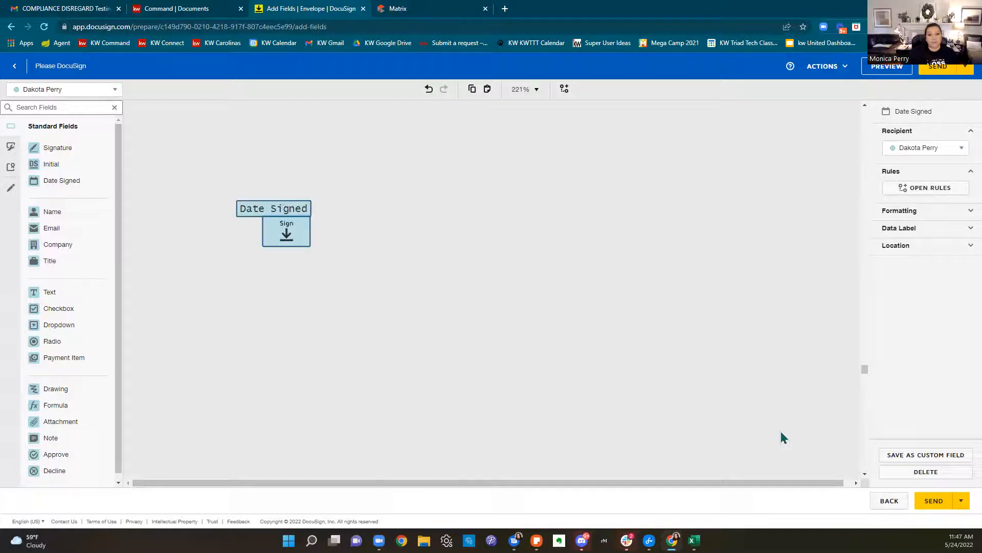
scroll(782, 436, up, 5)
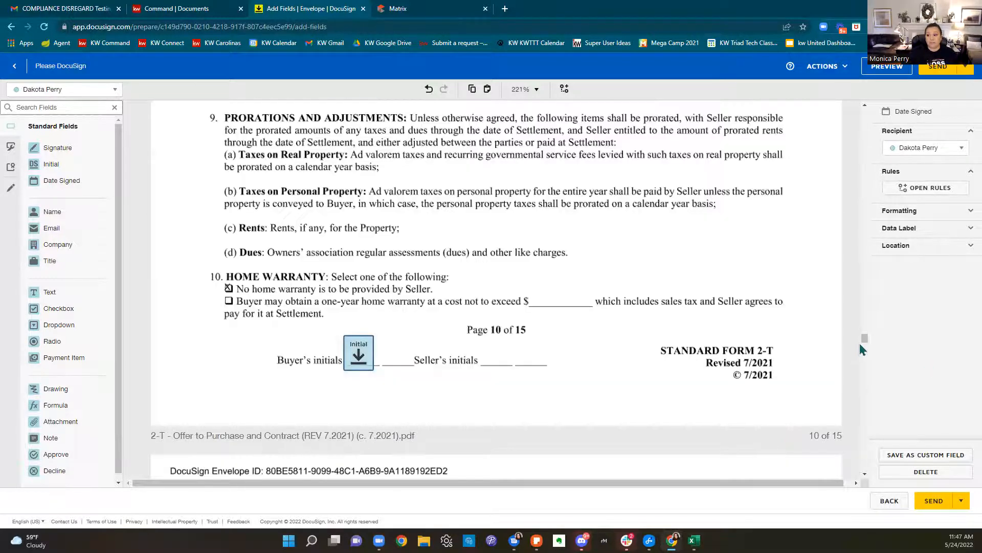
drag(864, 338, 849, 163)
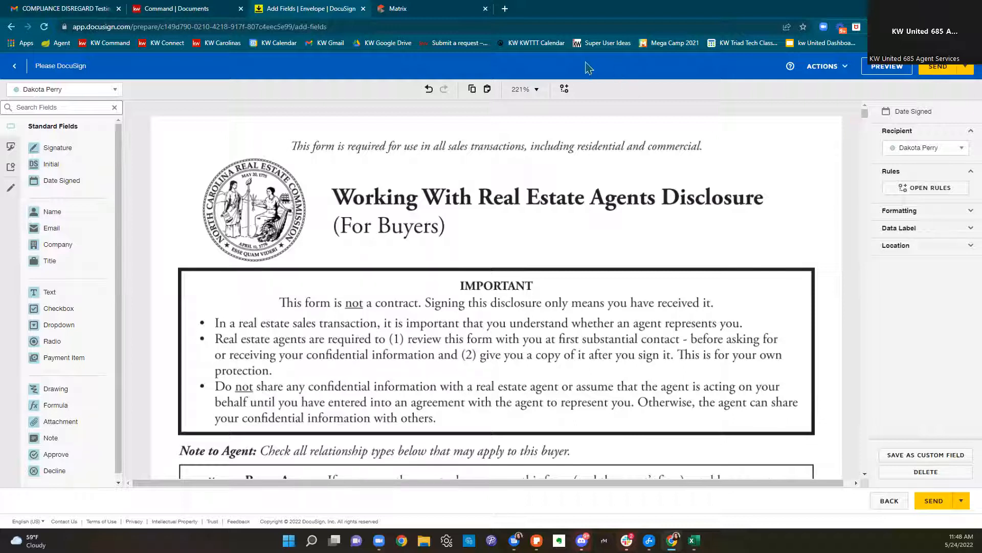
Load docusign.com in a new tab, close the extra DocuSign tabs, and open the transaction in Rooms
click(505, 9)
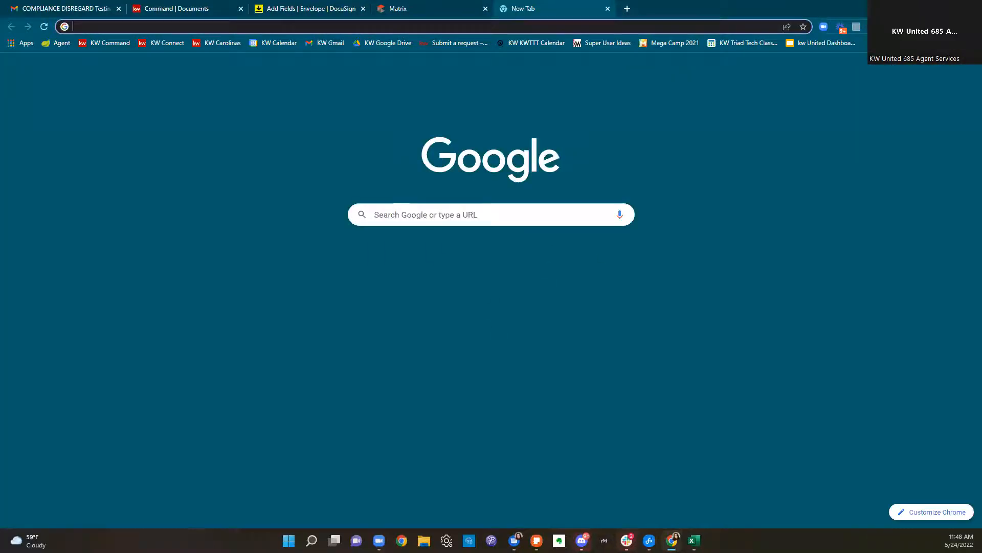
text(docus)
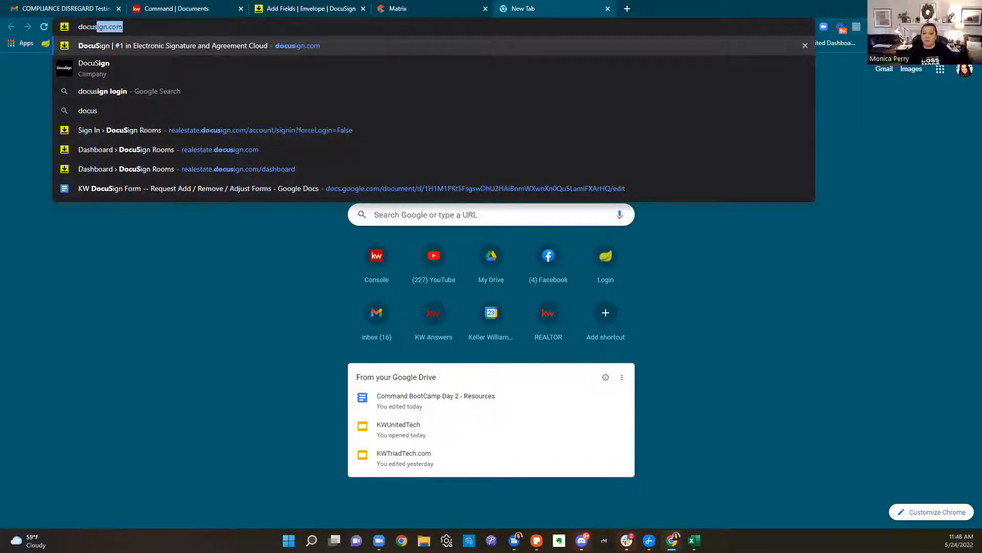
key(Return)
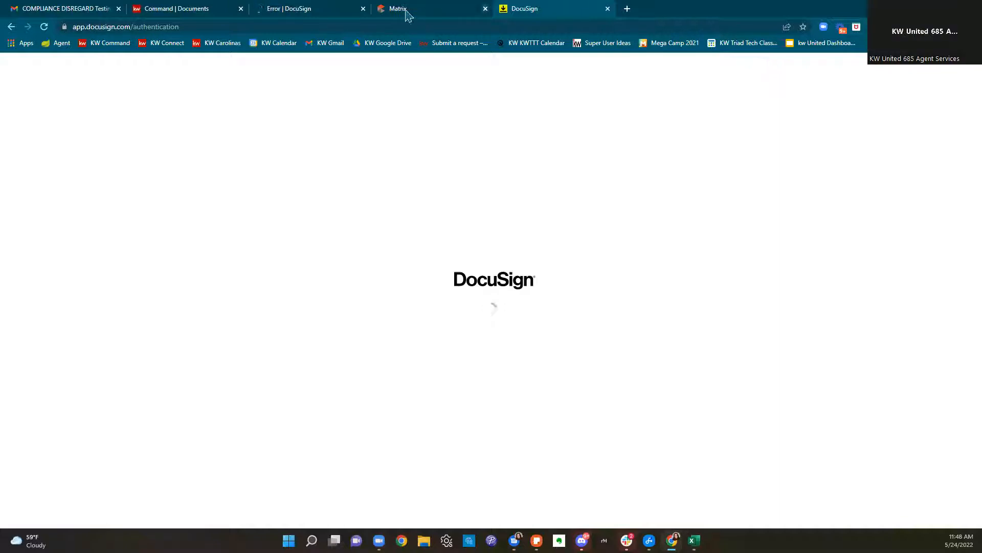
click(608, 9)
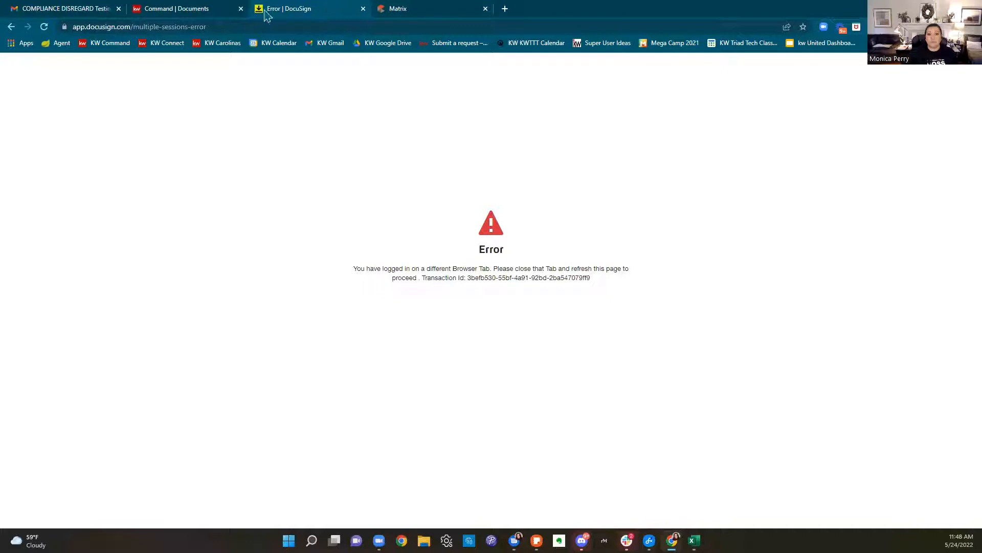
click(363, 9)
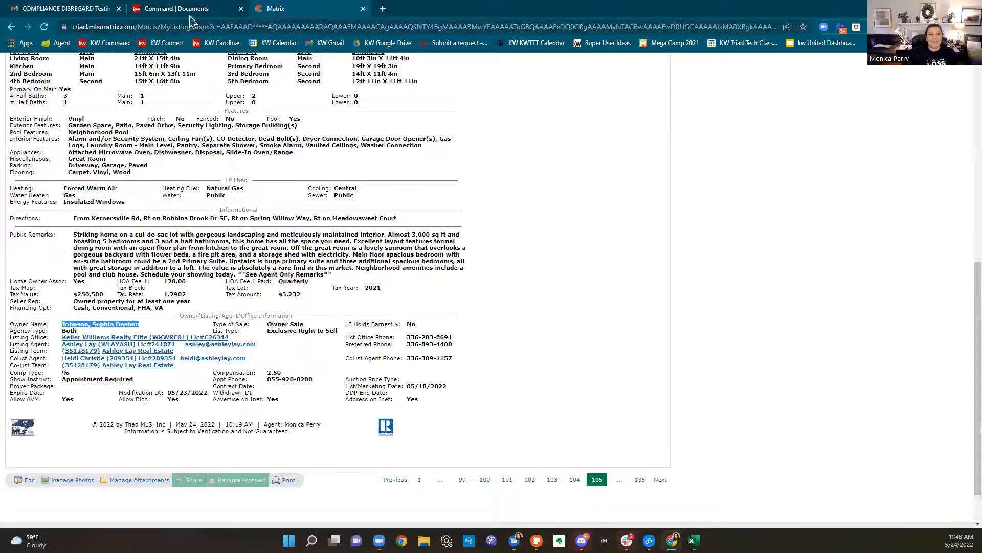
click(184, 8)
click(905, 219)
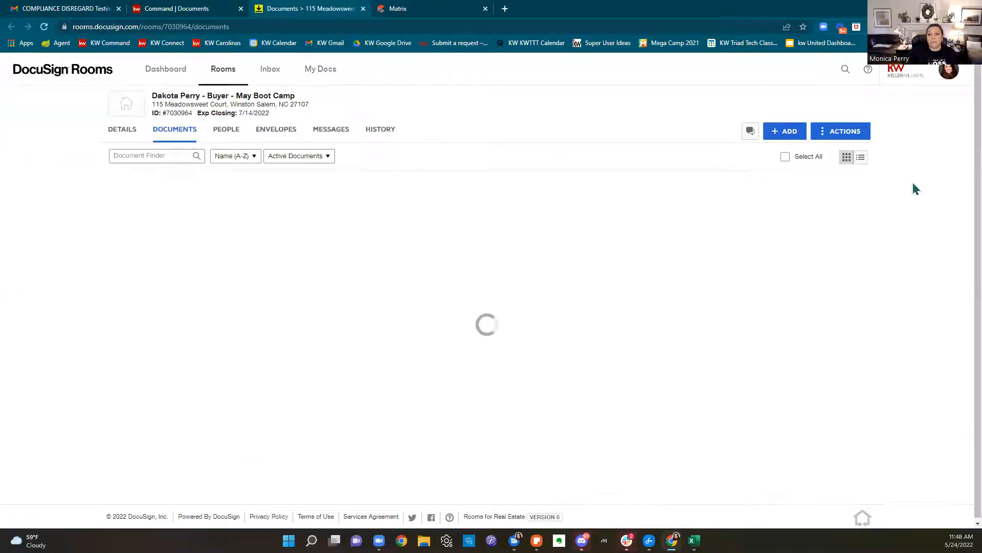
Open the draft offer envelope, check the transaction title in Command, and continue to Add Fields
click(282, 136)
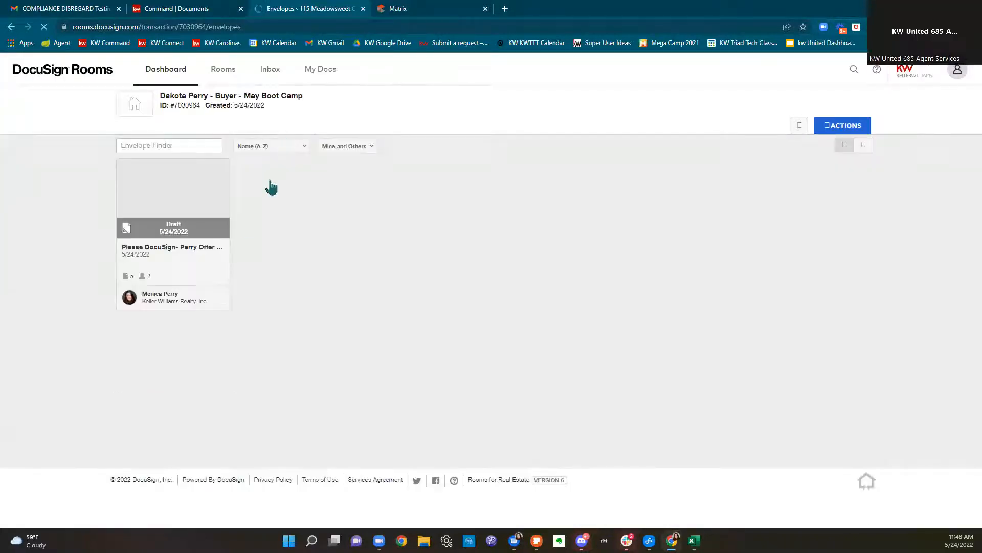
click(197, 242)
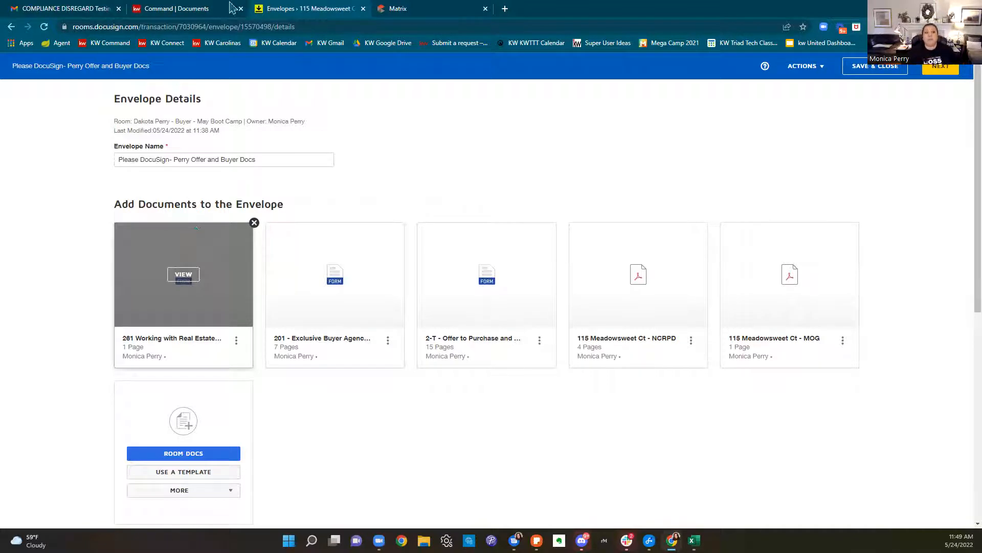
click(151, 9)
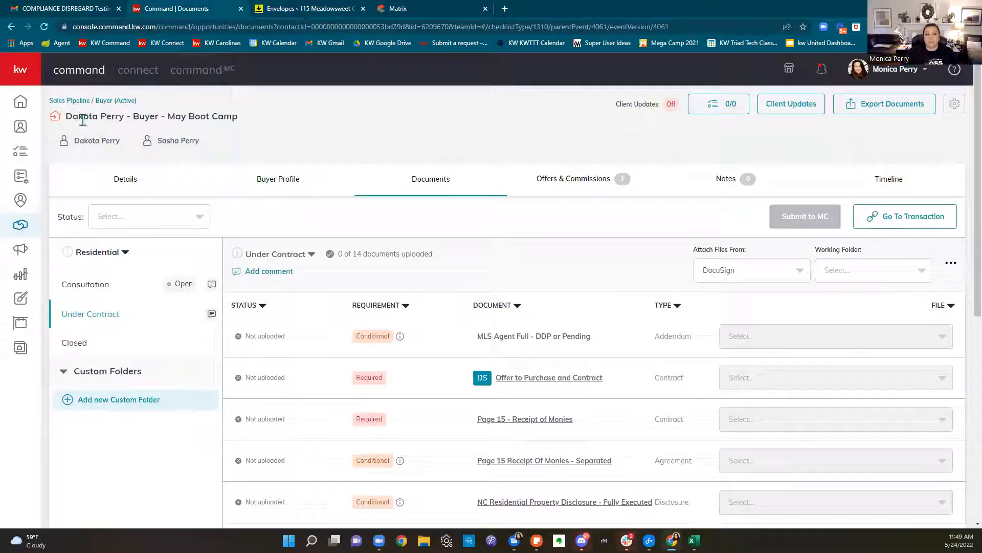
drag(66, 119, 255, 120)
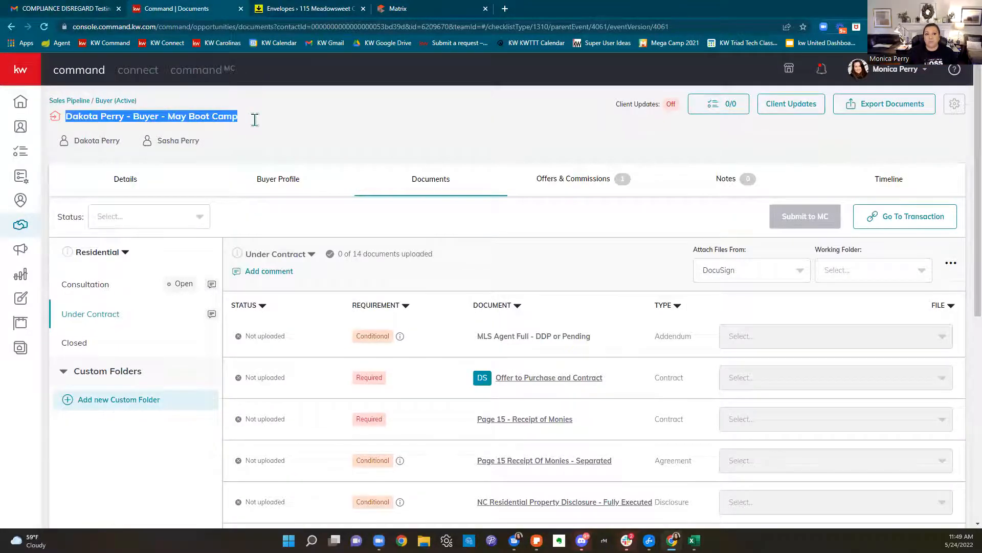
click(339, 12)
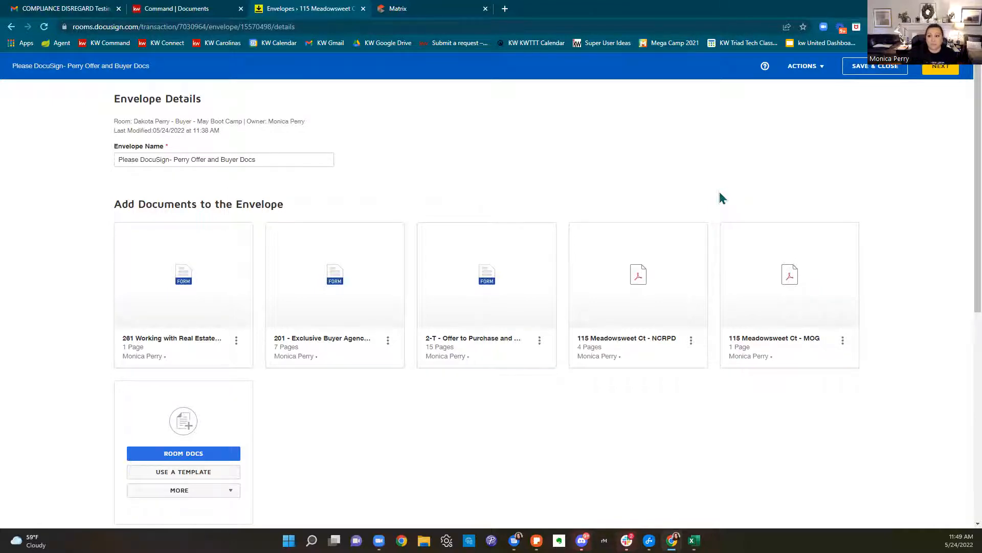
click(949, 75)
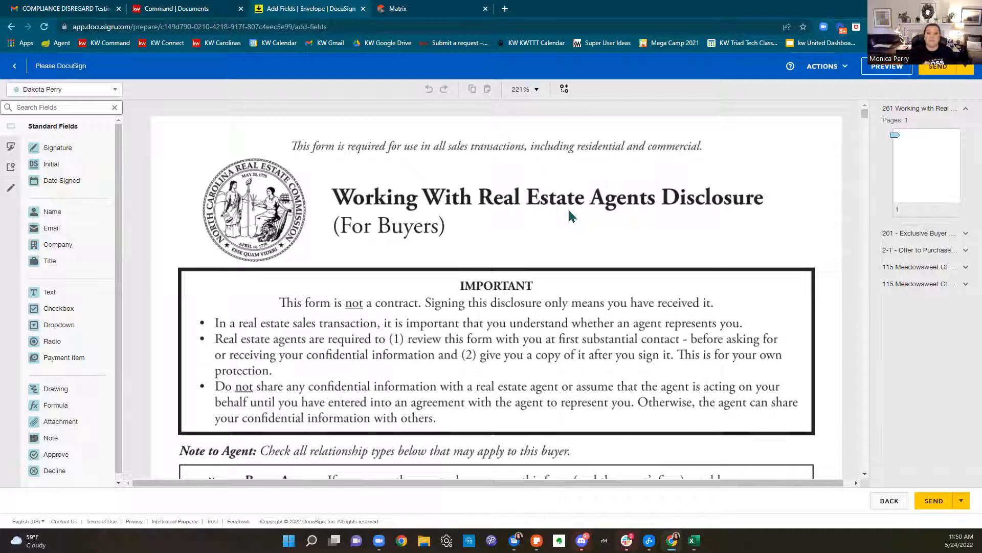
Review the Sign and Initial fields across all five documents, then send the envelope
scroll(570, 212, down, 4)
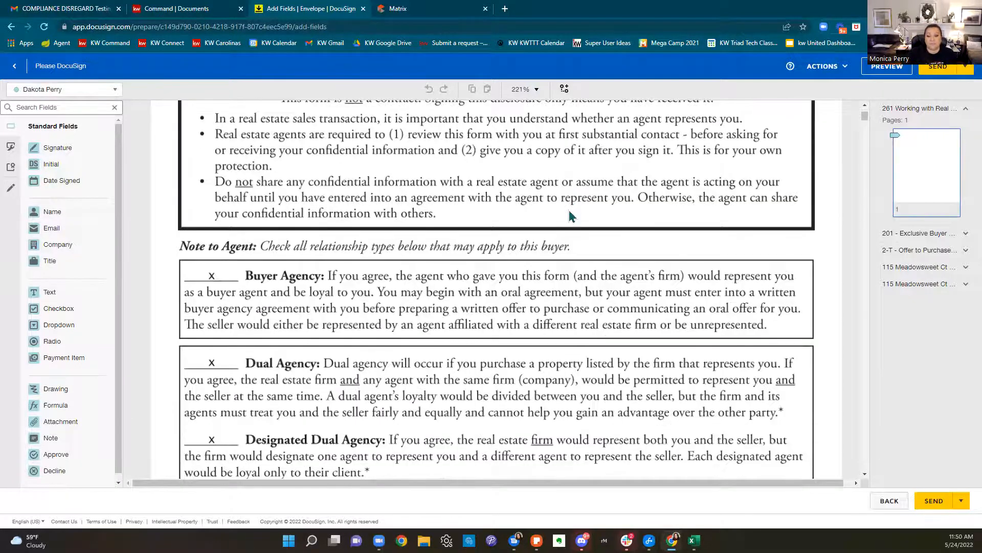
scroll(569, 209, down, 15)
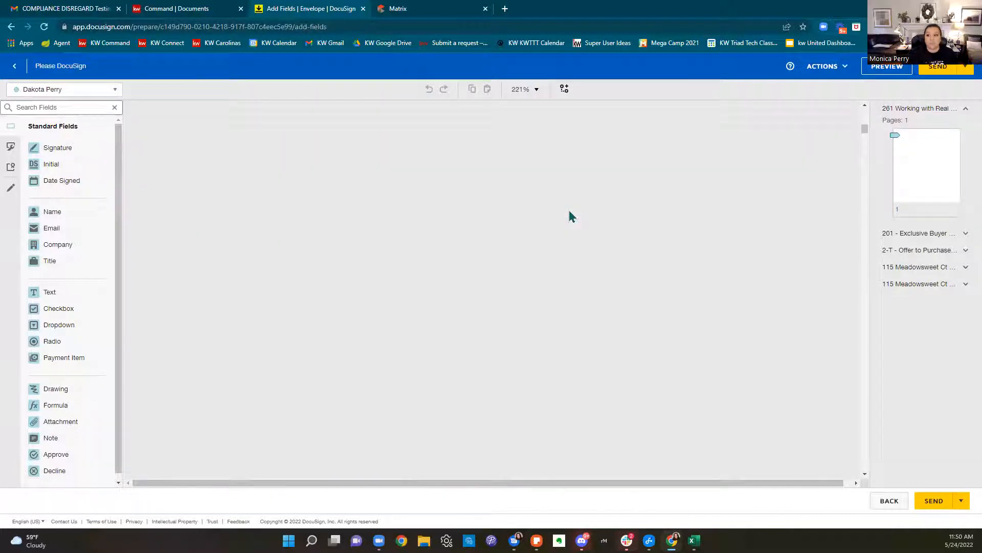
scroll(569, 211, down, 15)
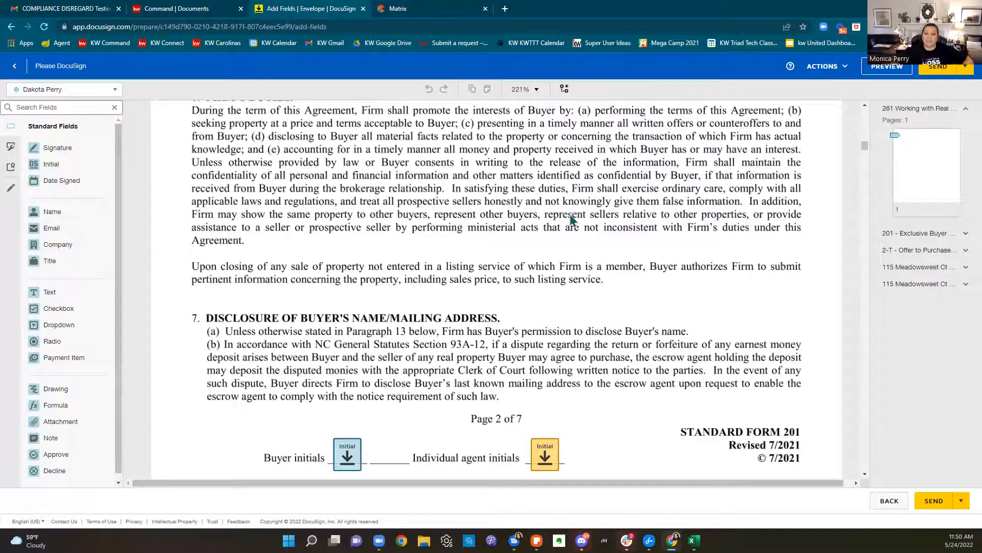
scroll(599, 228, down, 3)
scroll(610, 242, down, 15)
scroll(610, 242, down, 10)
scroll(611, 244, down, 10)
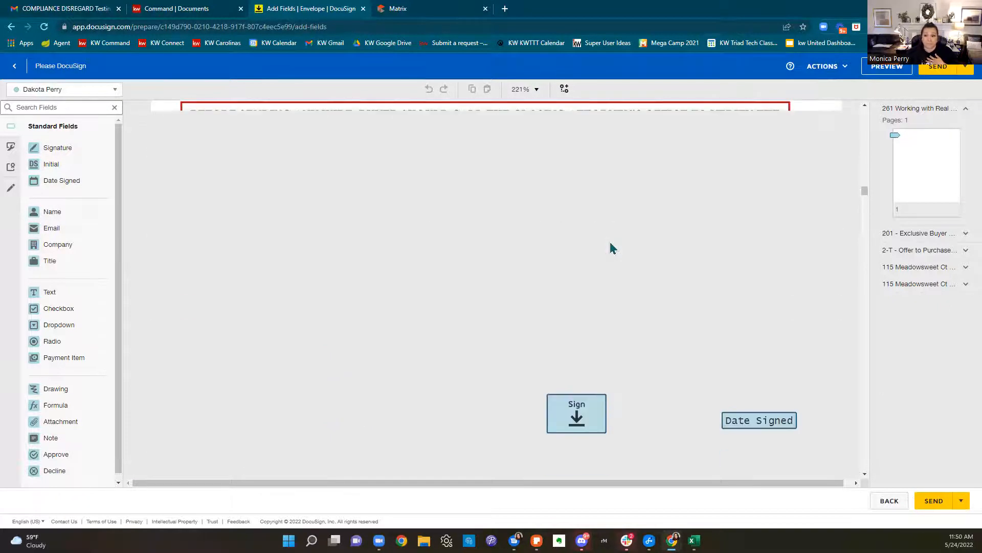
scroll(611, 248, down, 12)
scroll(610, 243, down, 12)
scroll(610, 245, down, 12)
scroll(610, 244, down, 10)
scroll(611, 247, down, 10)
scroll(610, 251, down, 10)
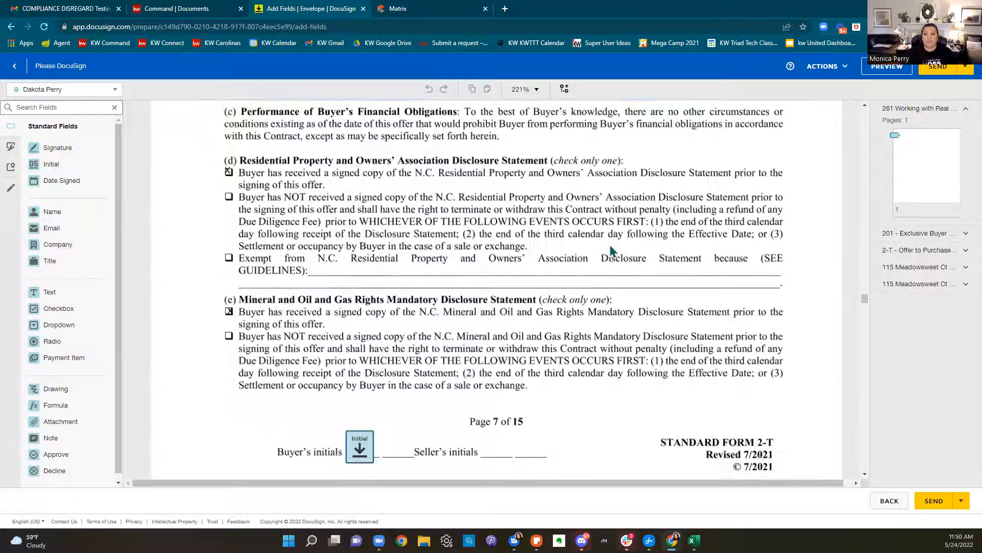
drag(865, 298, 868, 481)
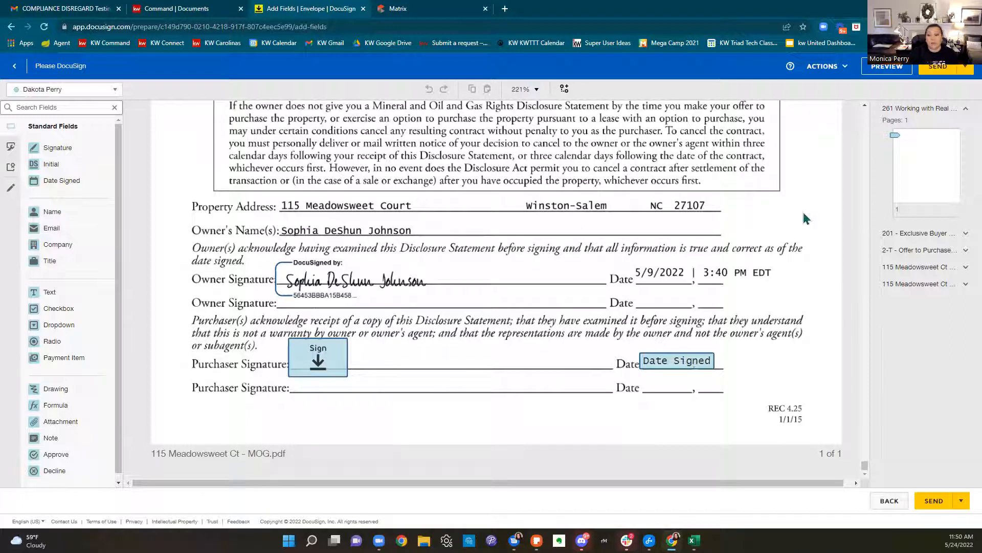
click(934, 72)
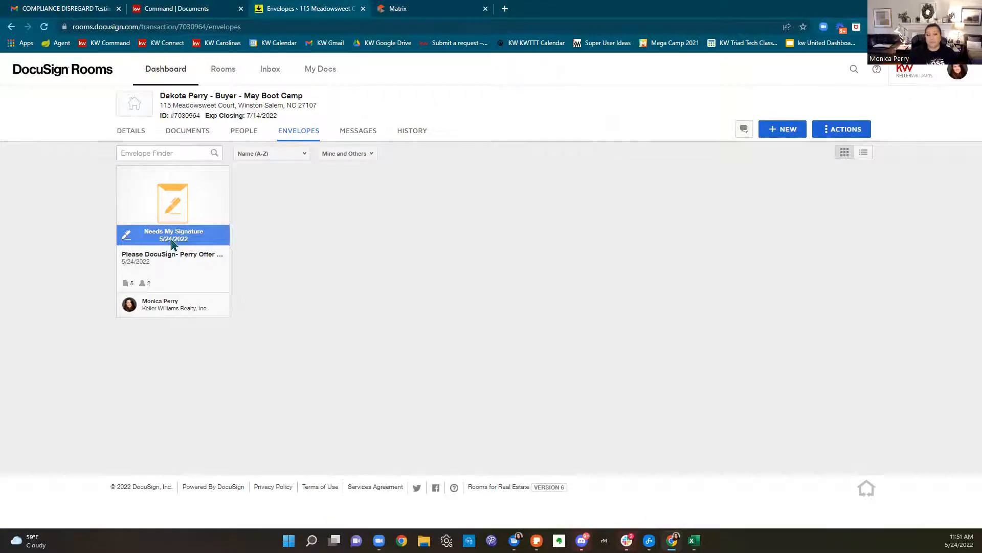
As buyer agent, initial each page of the buyer agency agreement, sign page 6, and finish
click(172, 244)
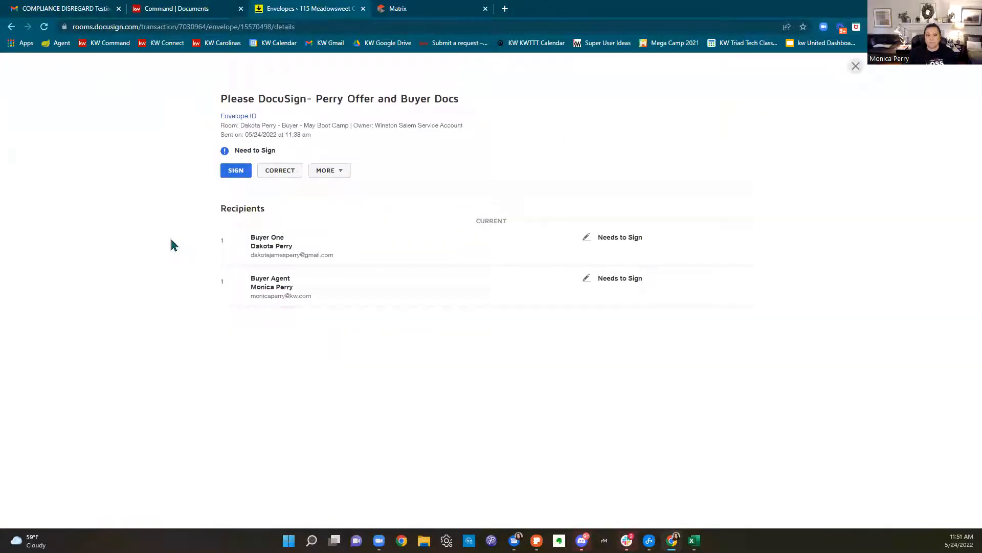
click(237, 176)
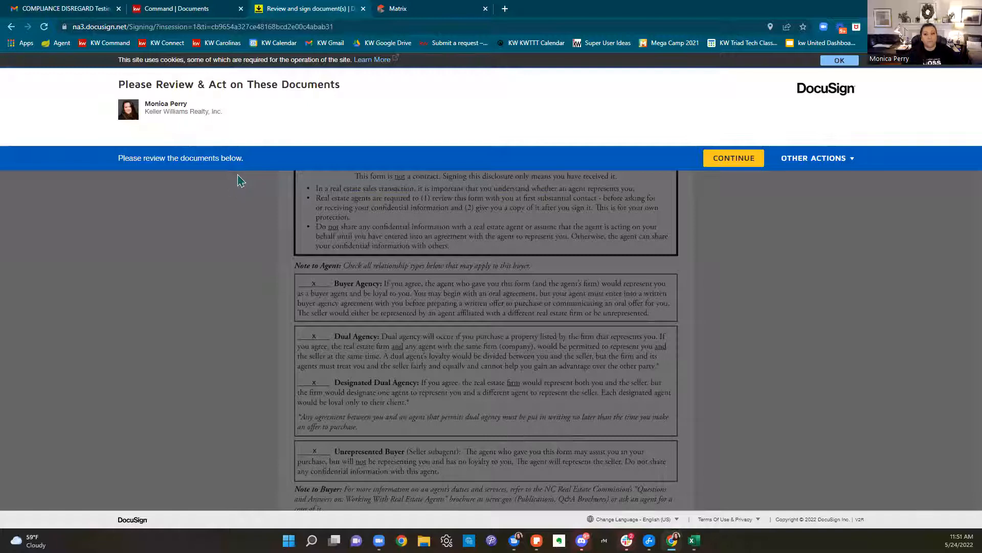
click(711, 164)
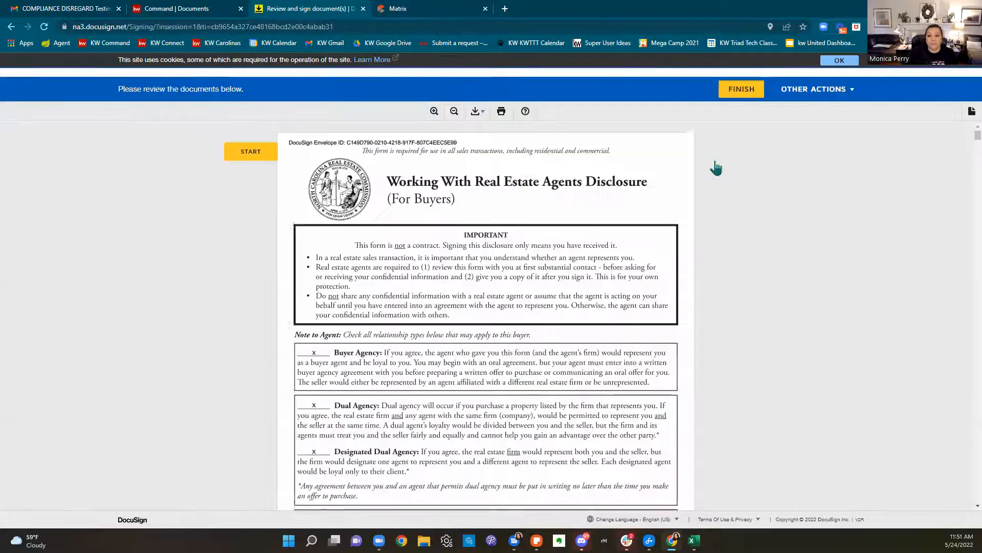
click(235, 146)
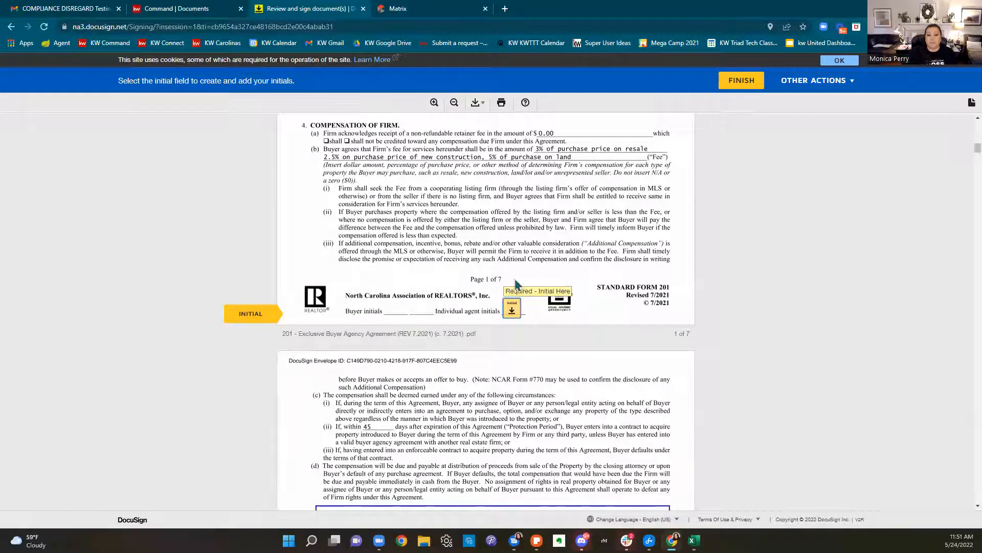
click(513, 310)
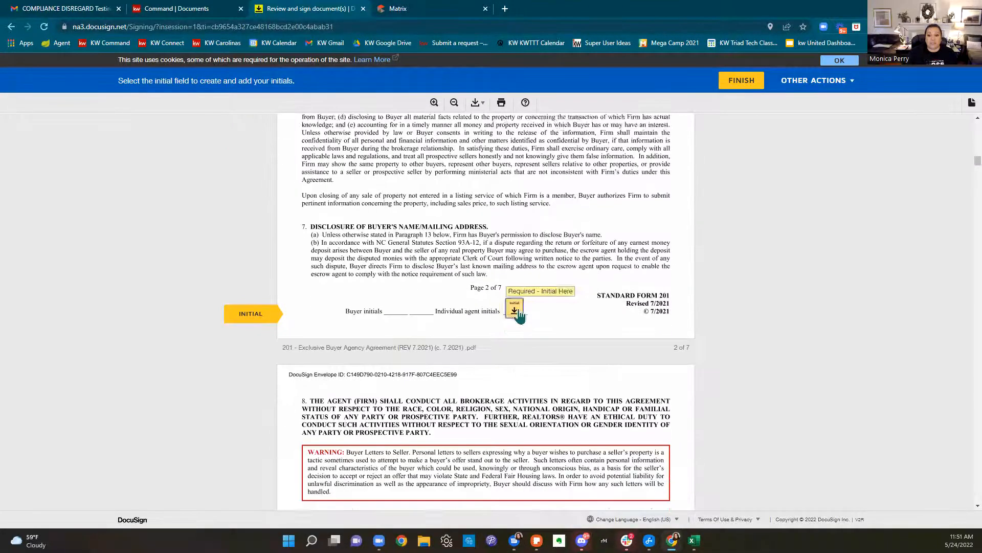
click(516, 310)
click(516, 310)
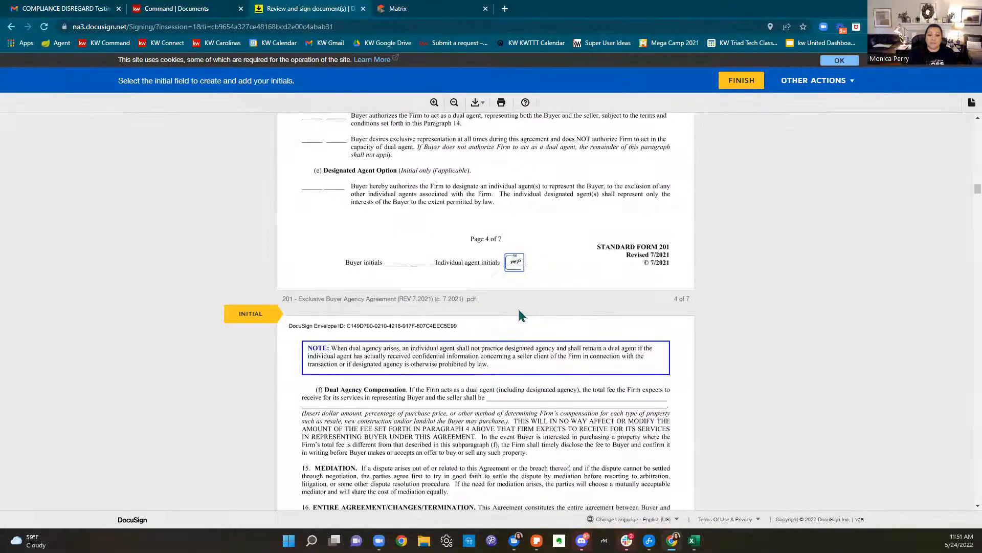
click(516, 310)
click(369, 315)
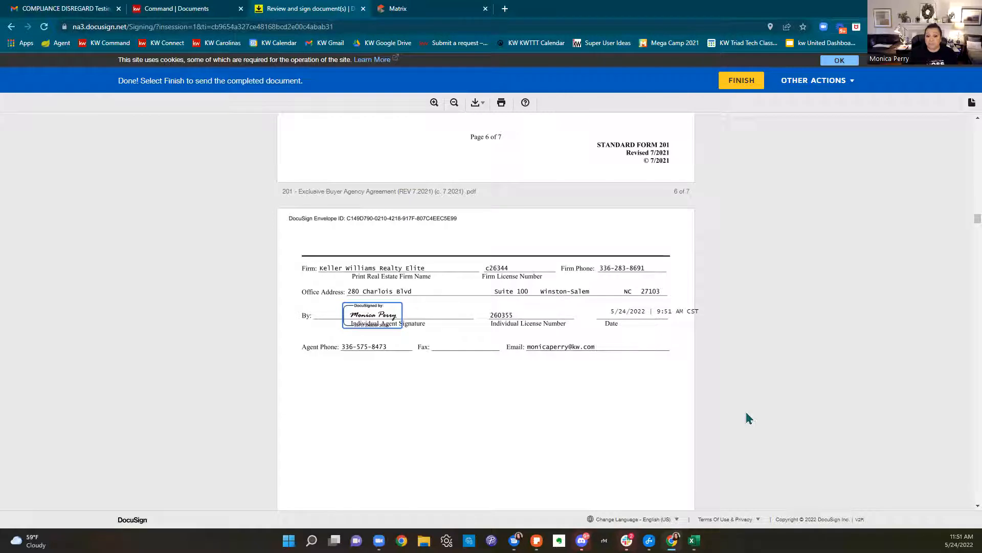
click(726, 80)
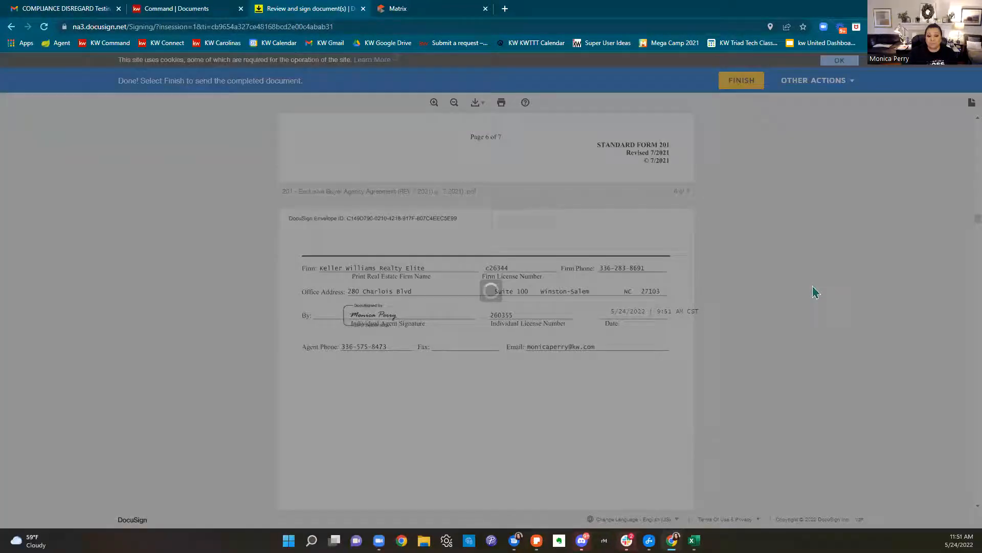
In the buyer's Gmail mailbox, open the 'Please DocuSign' email and bring up the documents for review
click(82, 8)
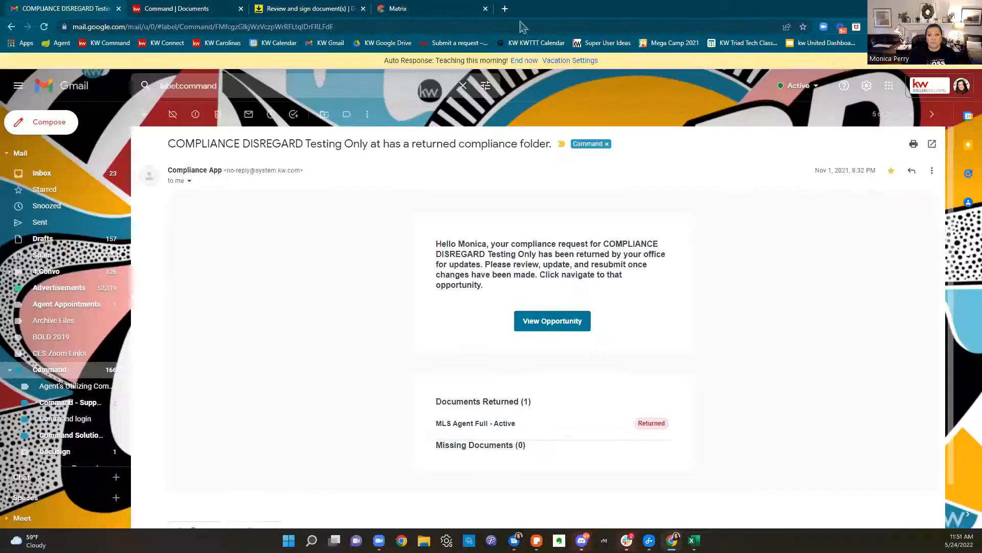
click(962, 85)
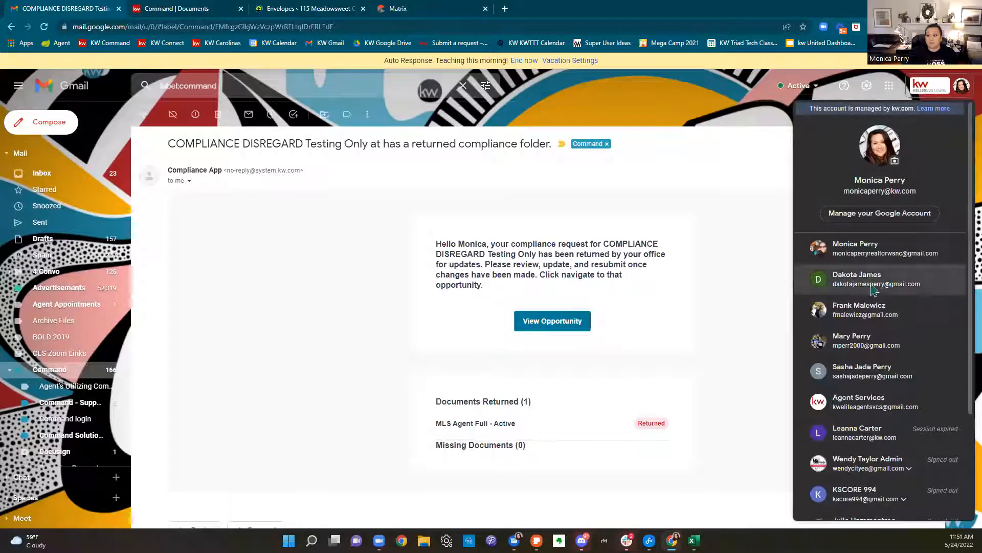
click(871, 290)
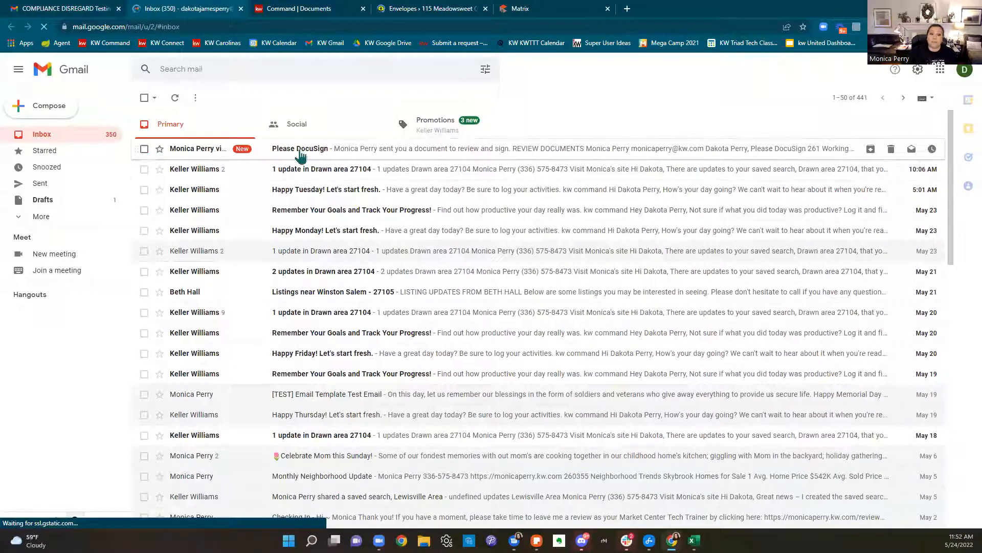
click(388, 155)
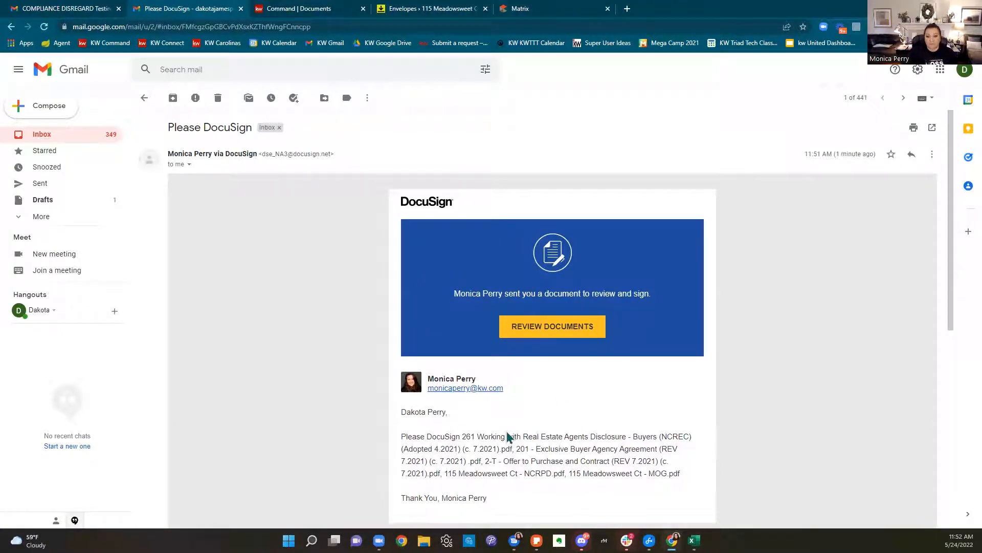
click(582, 330)
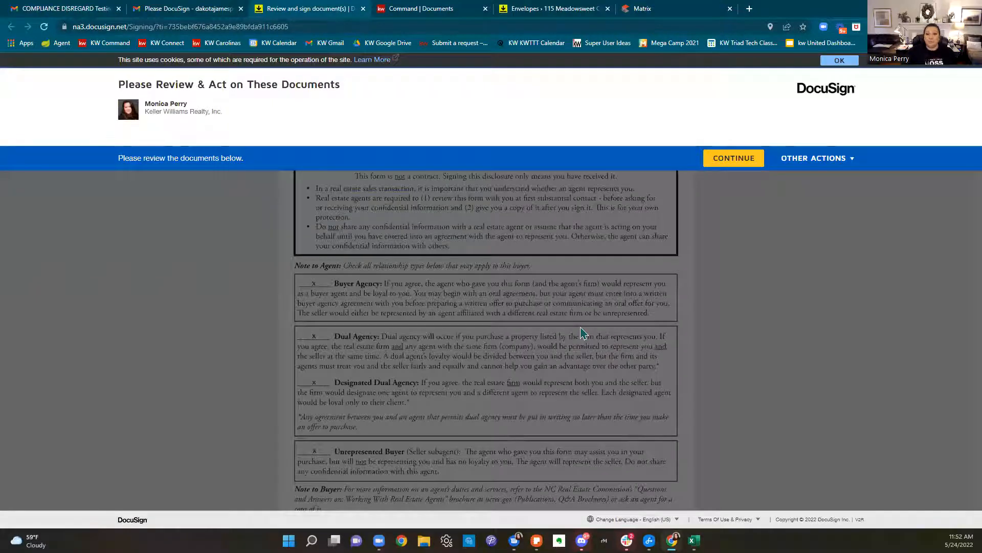
Sign the agents disclosure as the buyer and initial pages 1–4, including the paragraph 14(d) authorization
click(738, 161)
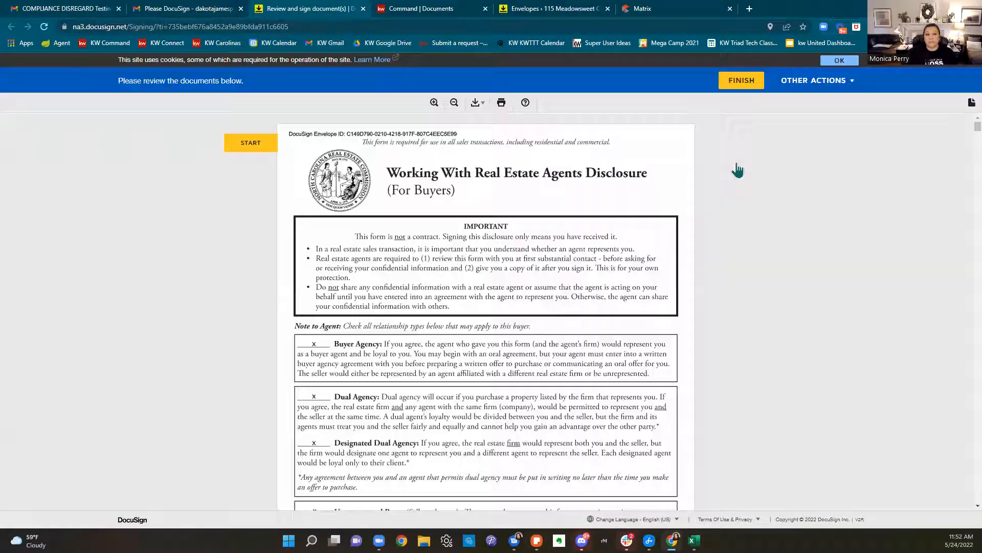
click(250, 144)
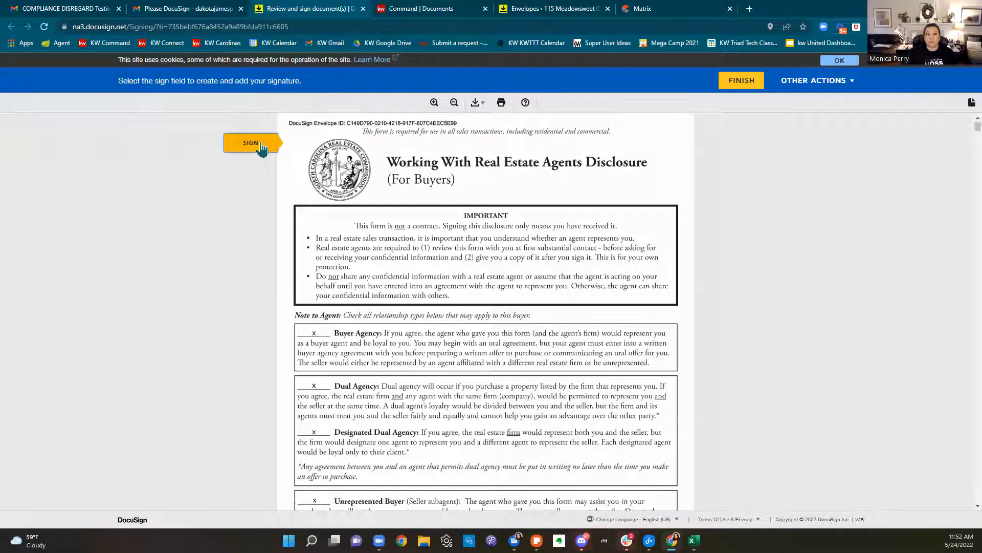
click(323, 395)
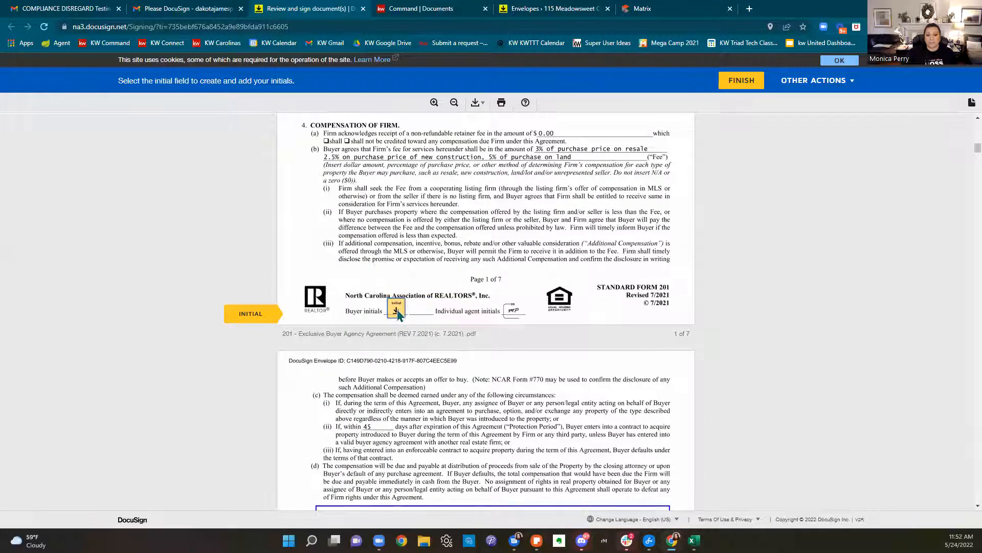
click(397, 309)
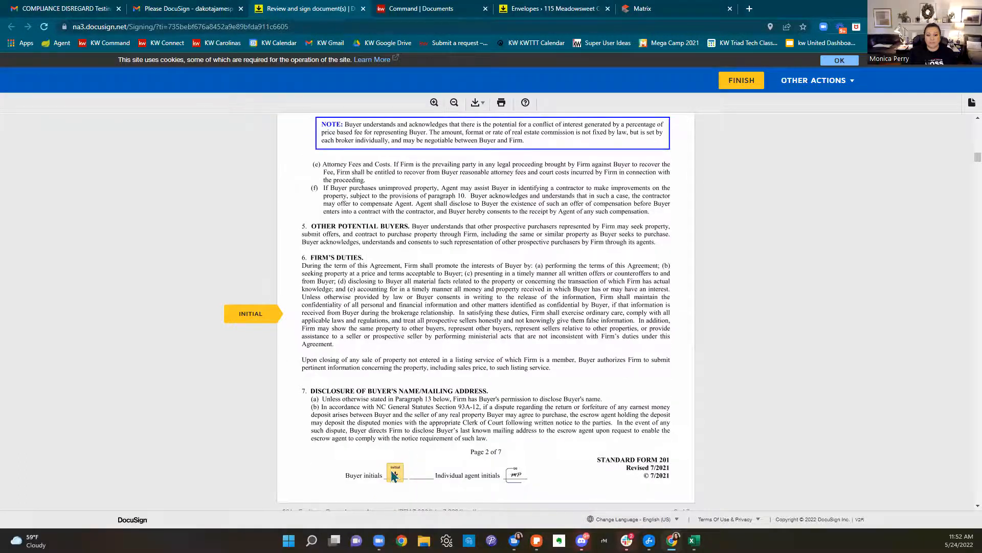
click(394, 474)
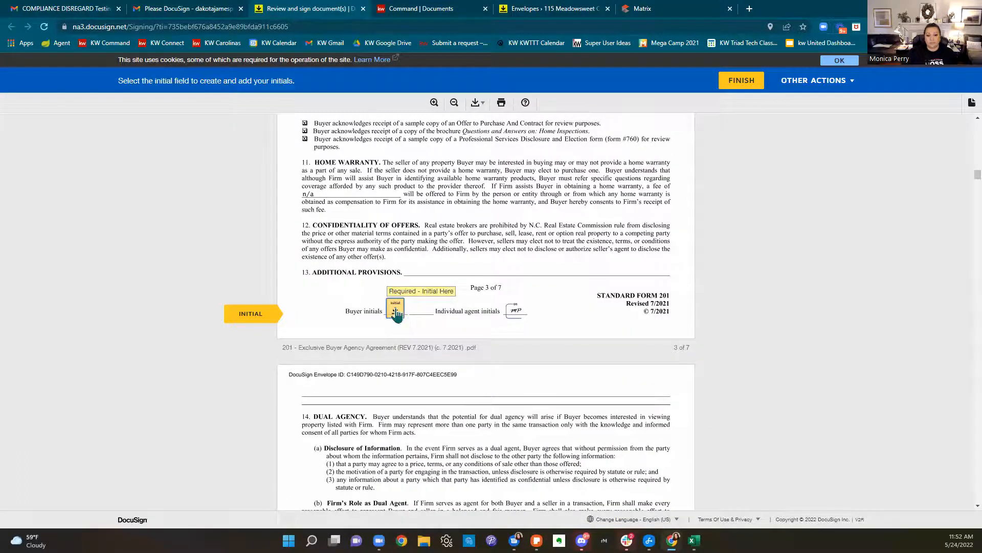
click(396, 311)
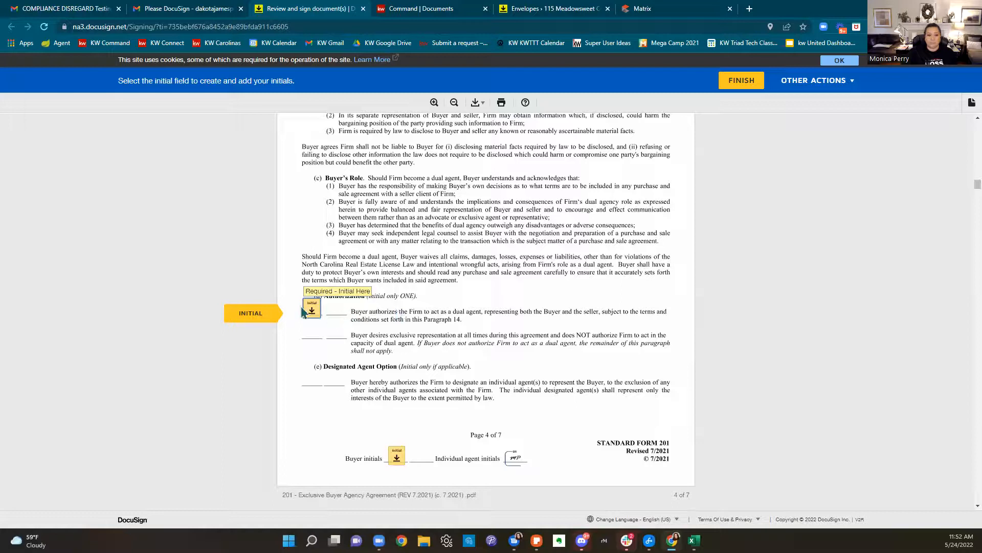
click(321, 320)
click(397, 310)
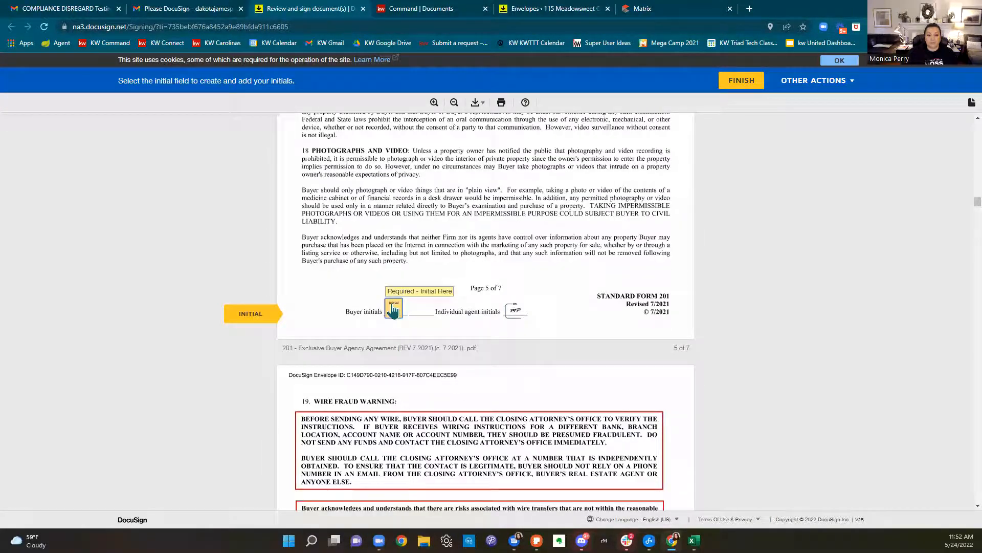
Initial the buyer's line on every page of the offer to purchase, through page 14
click(394, 309)
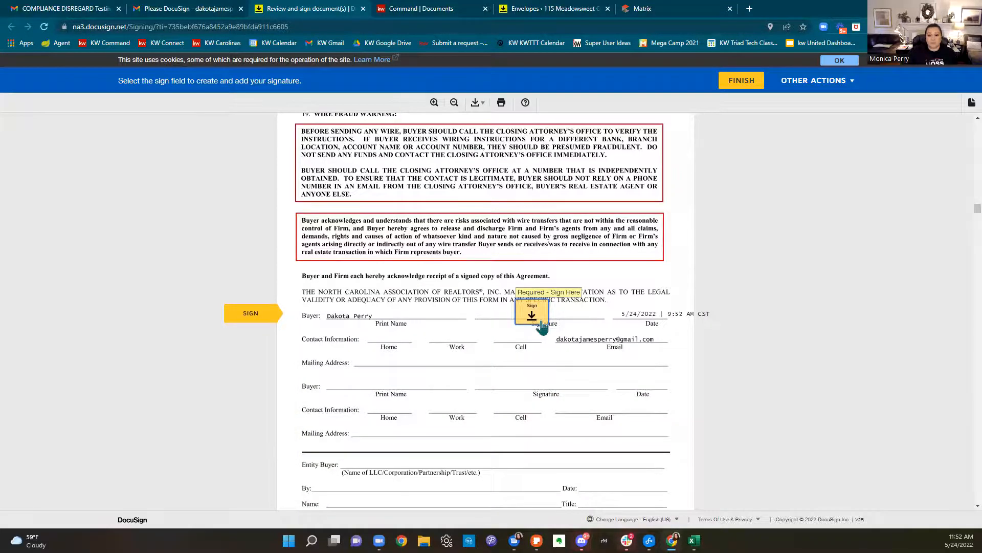
click(545, 325)
click(402, 312)
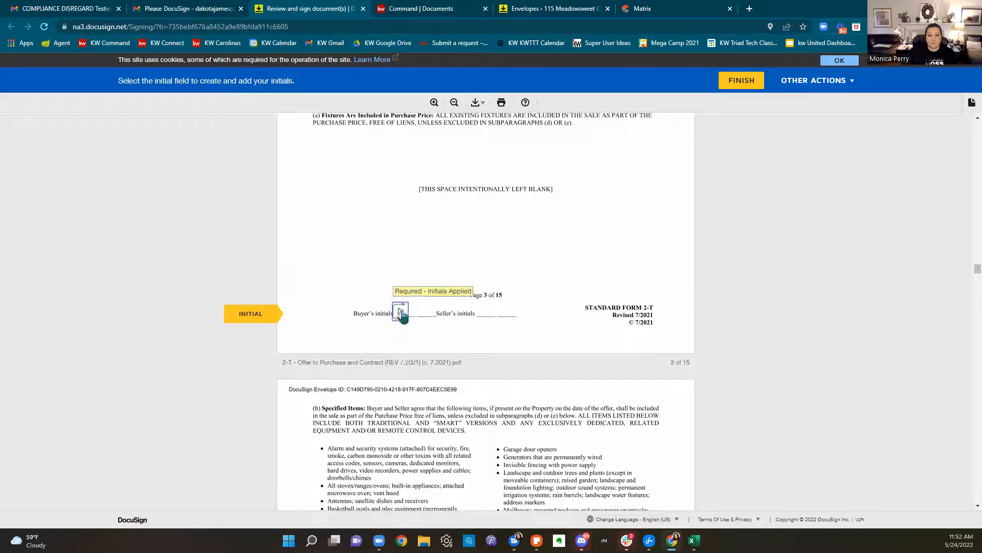
click(402, 313)
click(403, 312)
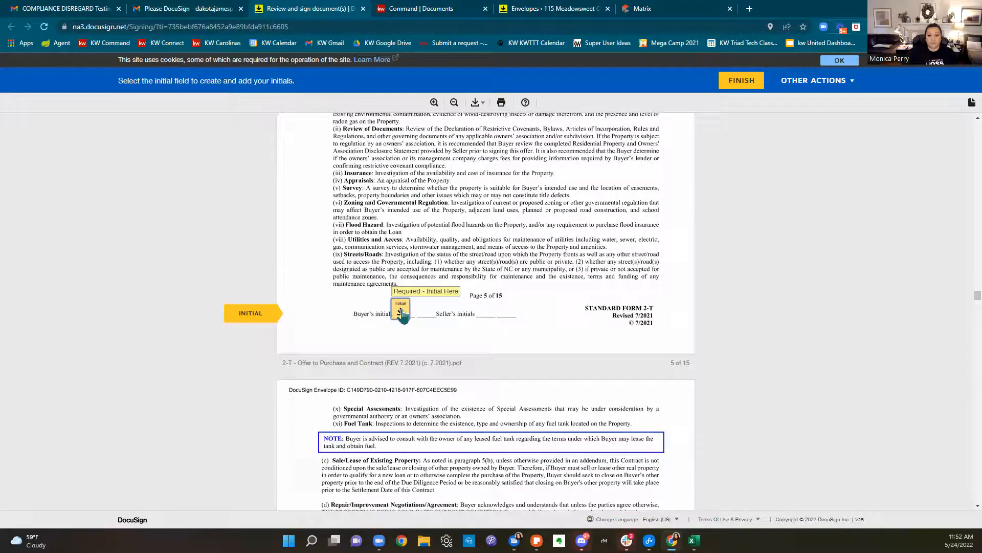
click(402, 311)
click(401, 311)
click(401, 312)
click(402, 311)
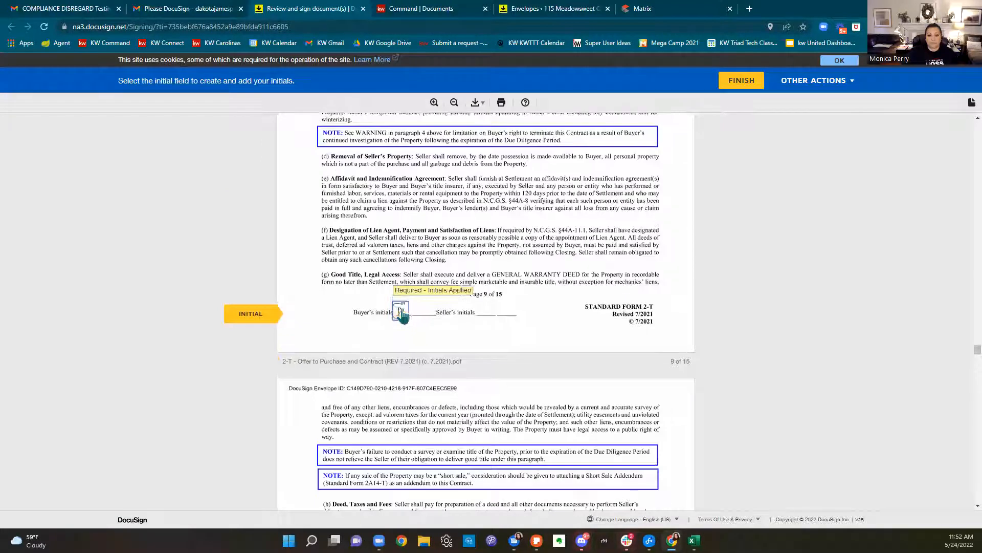
click(402, 311)
click(402, 311)
click(402, 312)
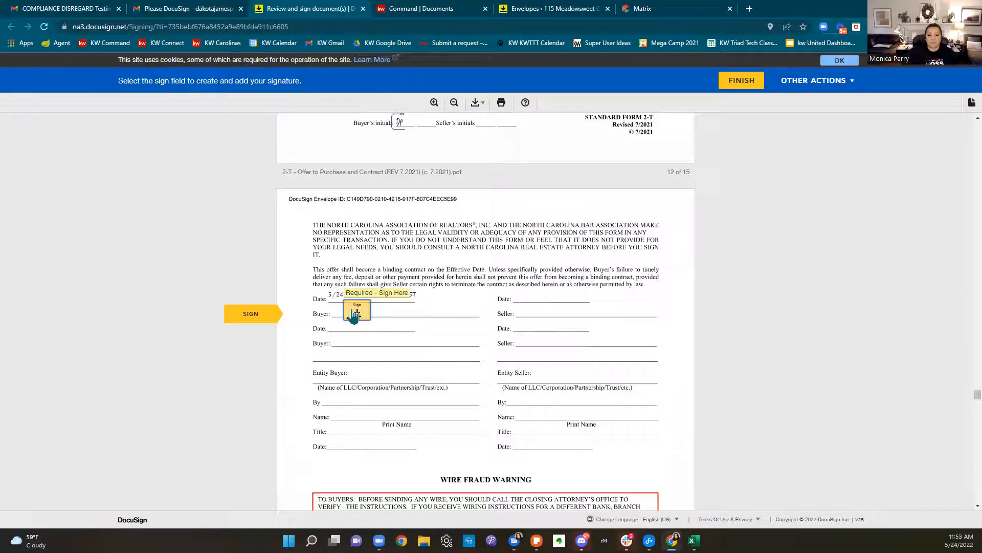
click(402, 327)
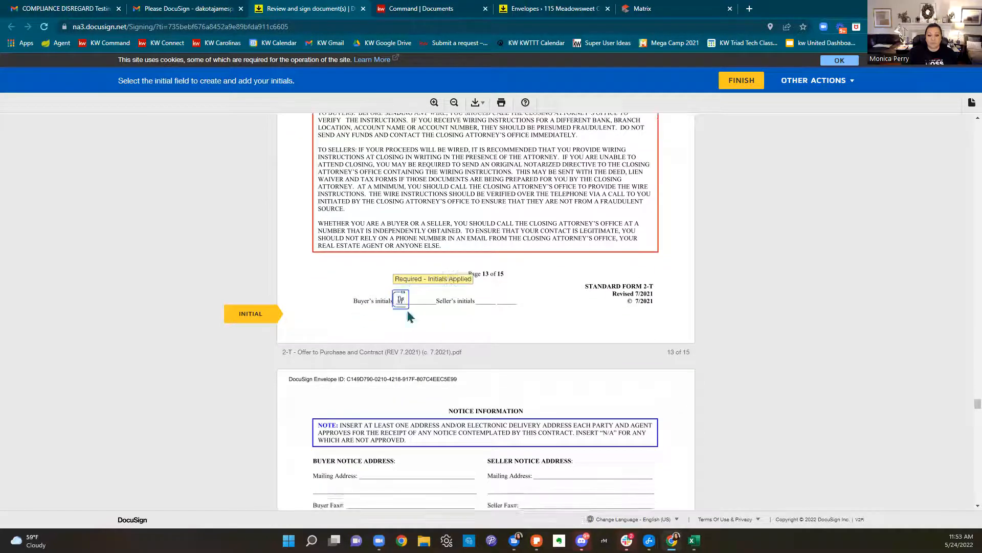
click(403, 312)
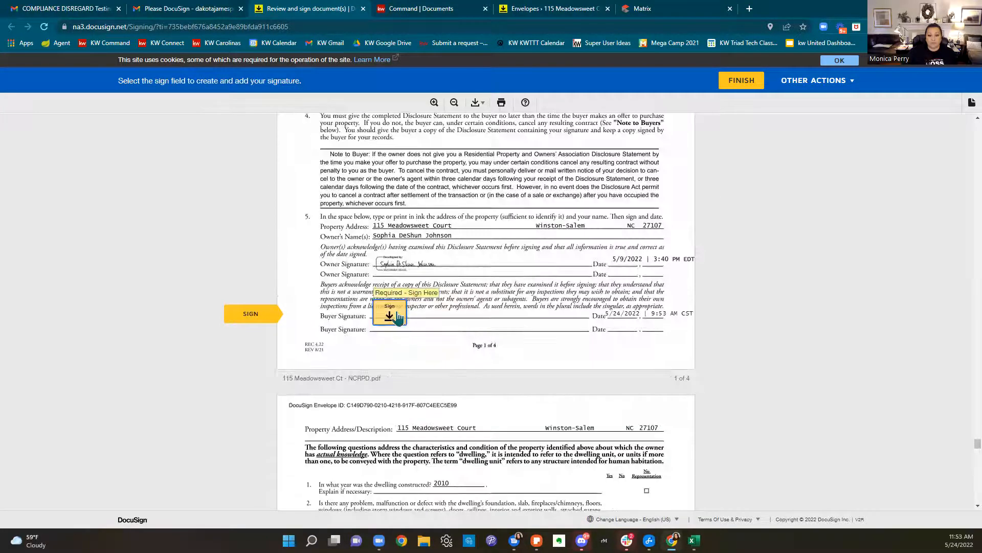
Sign the disclosure statement as buyer and initial its pages 2–4
click(398, 317)
click(398, 317)
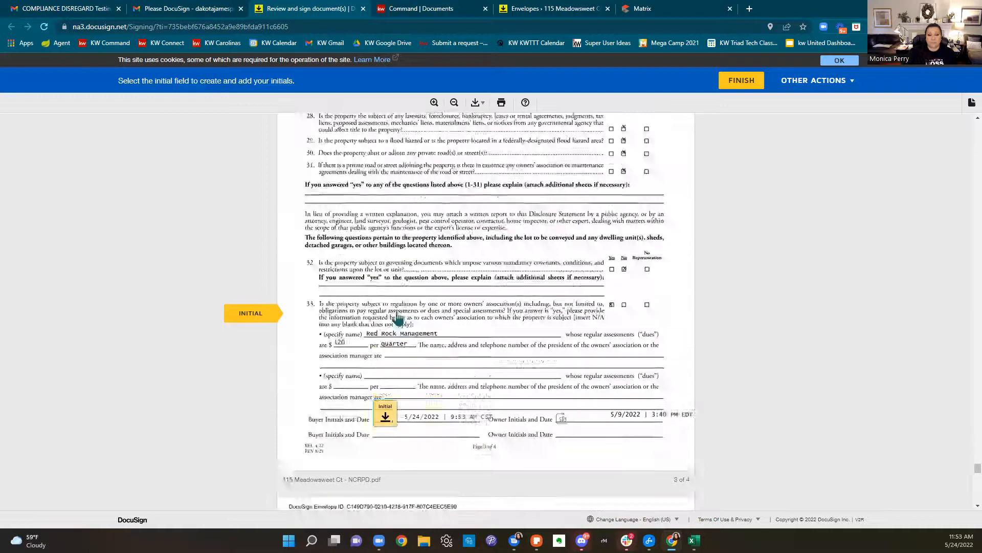
click(398, 318)
click(398, 317)
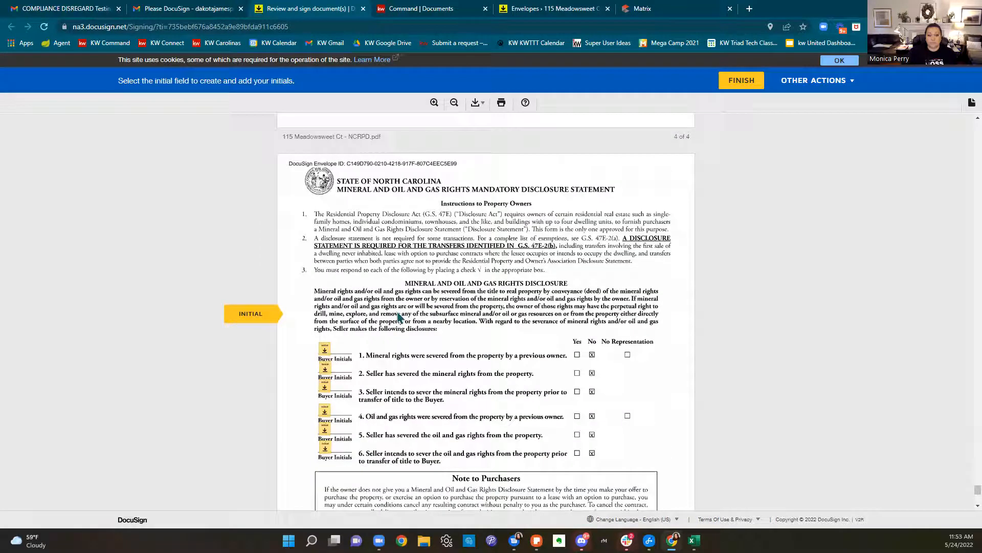
Initial mineral rights and oil and gas items 1–6, sign as purchaser, and finish
click(326, 307)
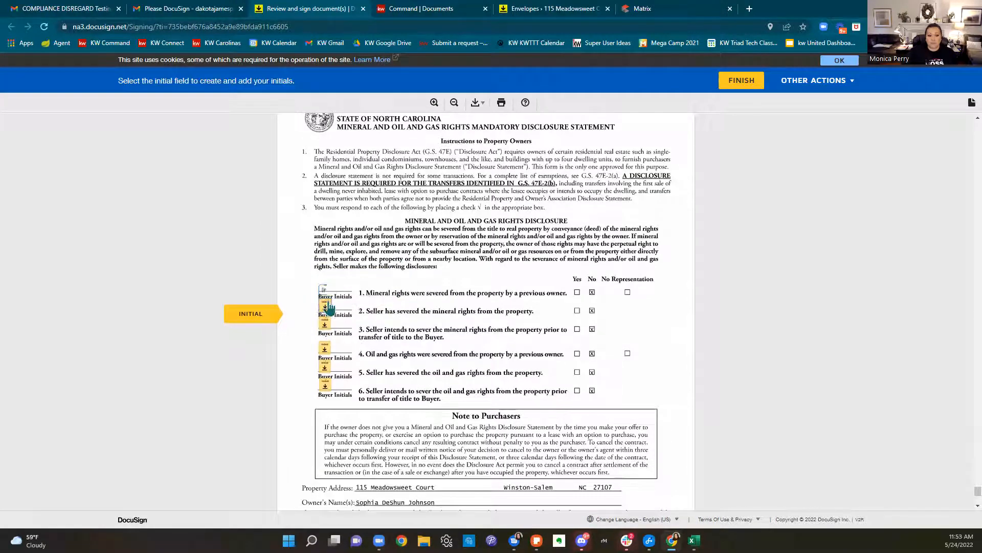
click(328, 313)
click(328, 314)
click(328, 316)
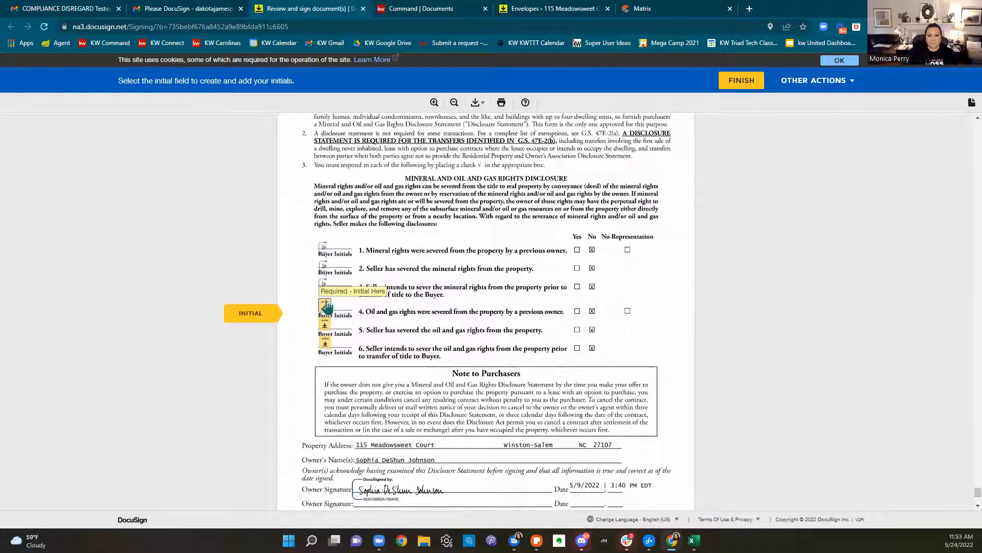
click(326, 318)
click(327, 317)
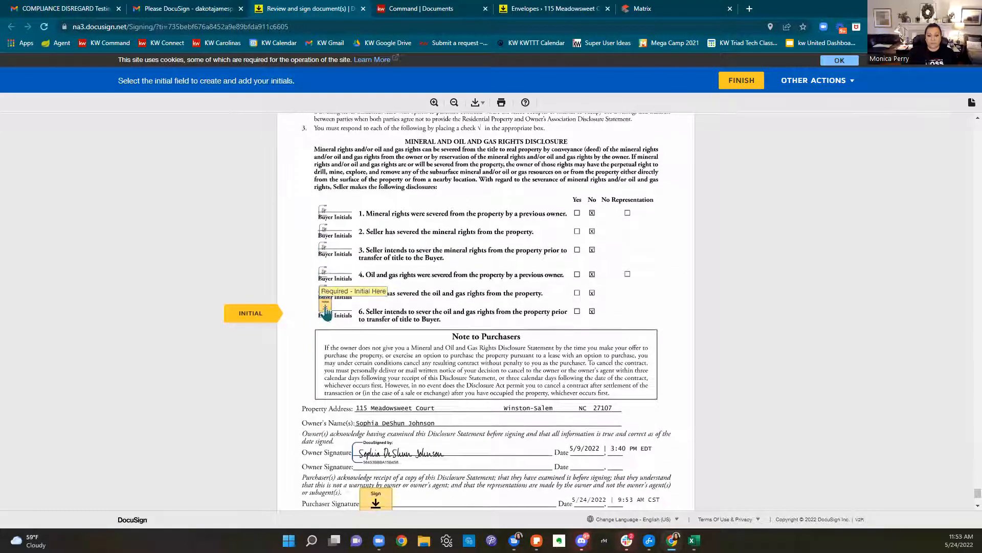
click(375, 358)
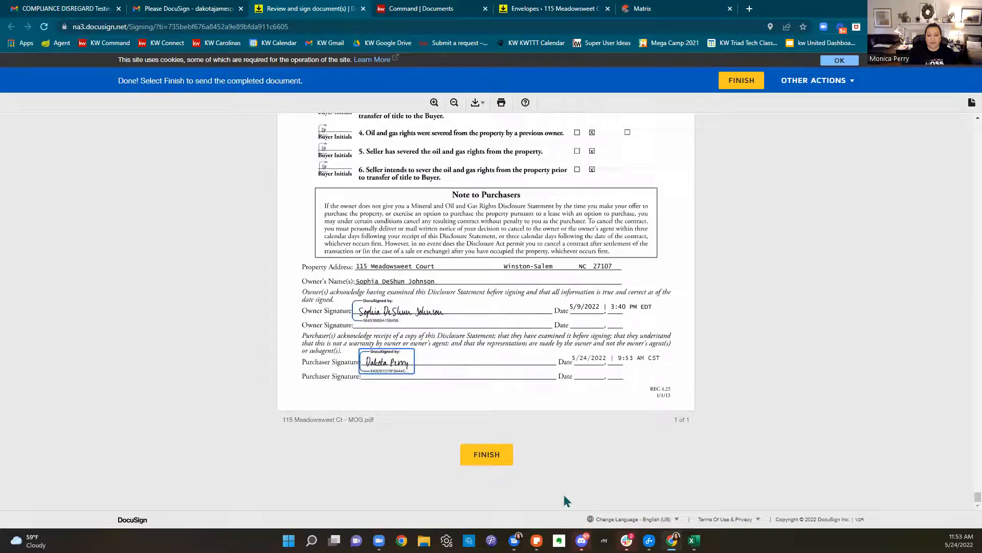
click(501, 463)
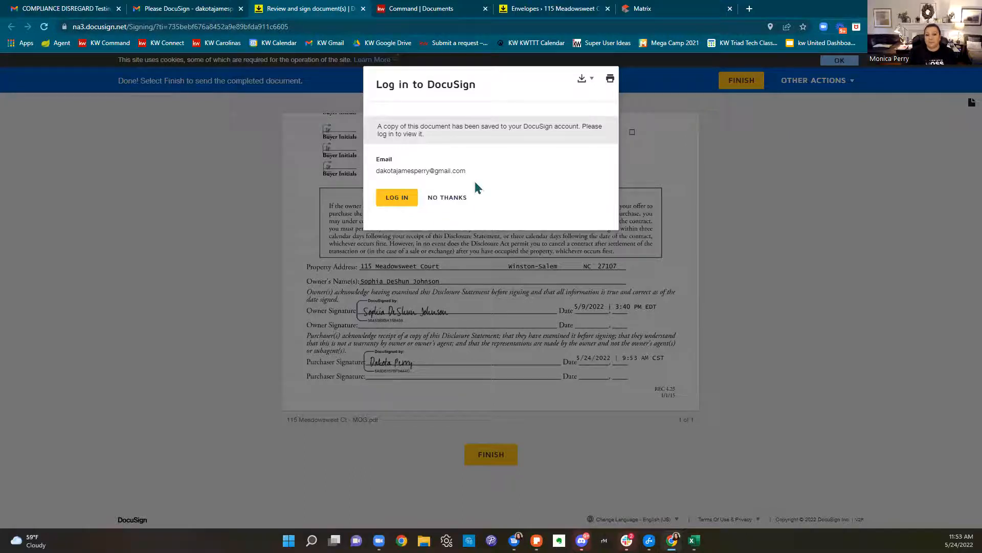
Decline the Log in to DocuSign offer with No Thanks
click(462, 204)
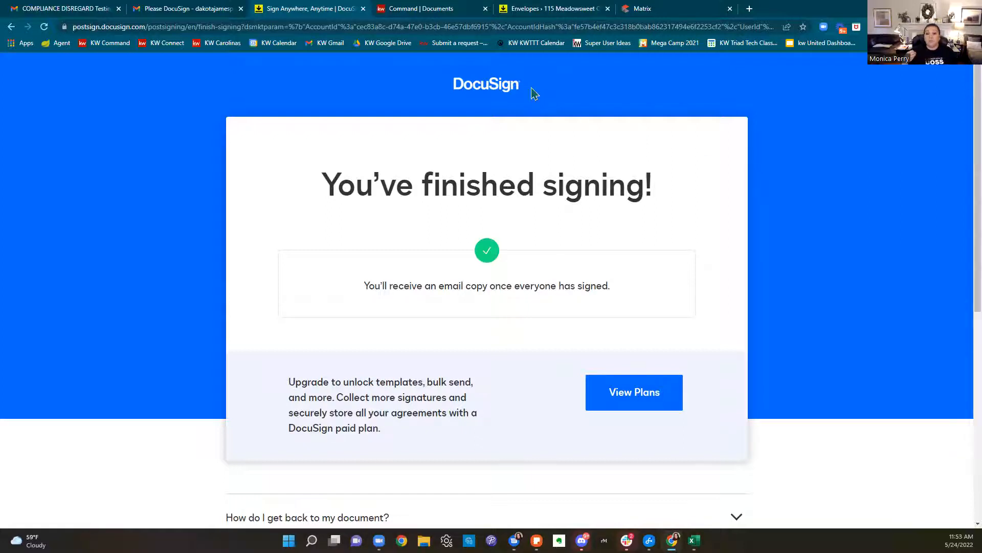
Open My Docs in DocuSign Rooms and show its Forms libraries, such as BUYER - NEW CONSTRUCTION and COMMERCIAL
click(552, 9)
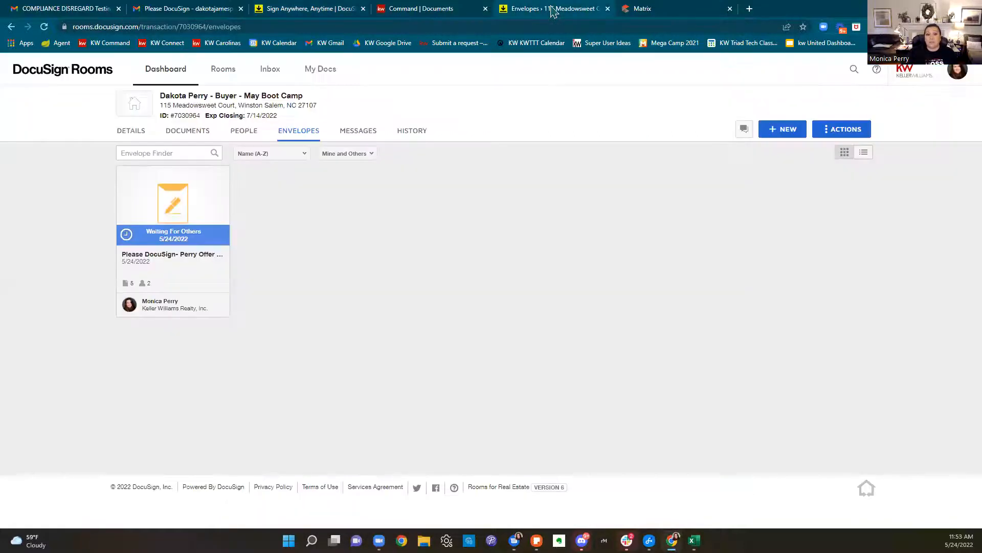
click(324, 78)
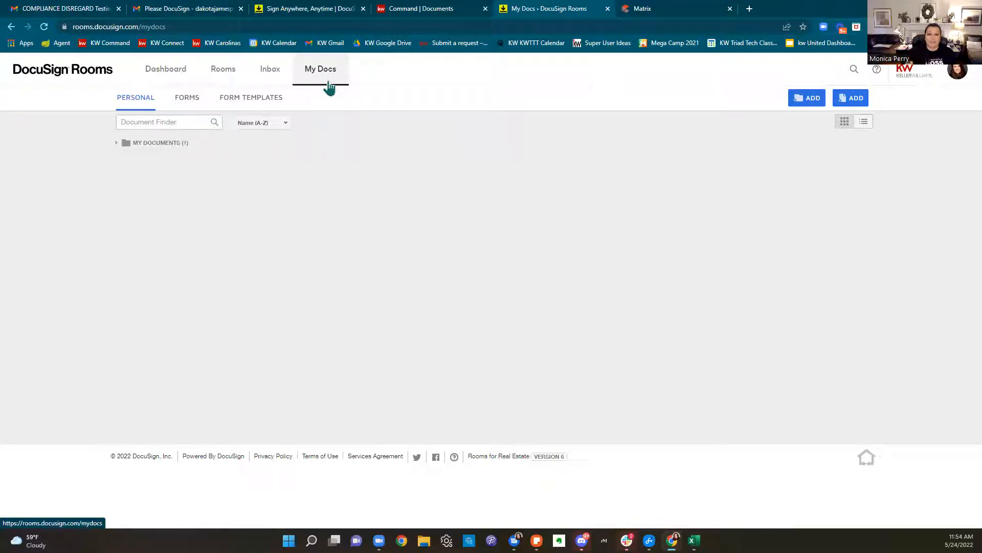
click(327, 84)
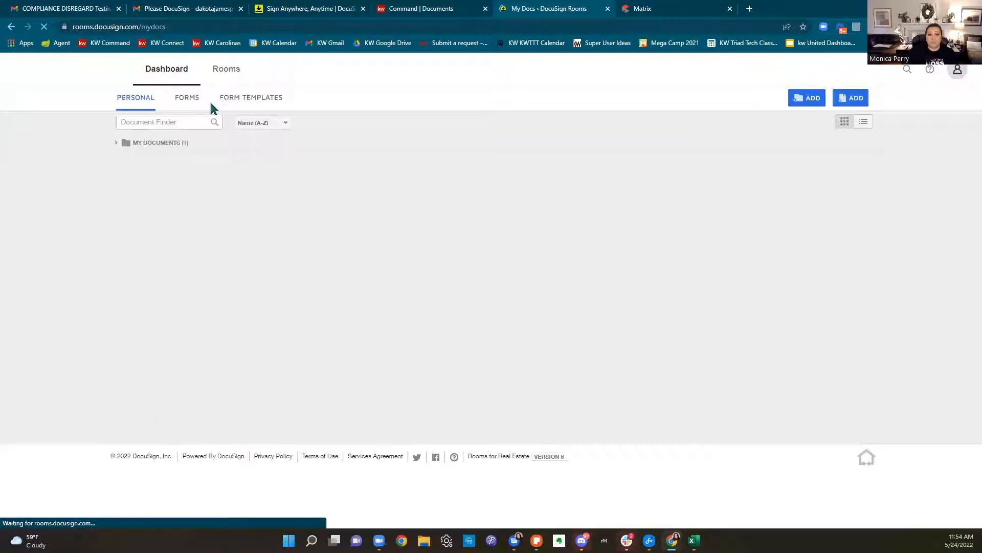
click(182, 102)
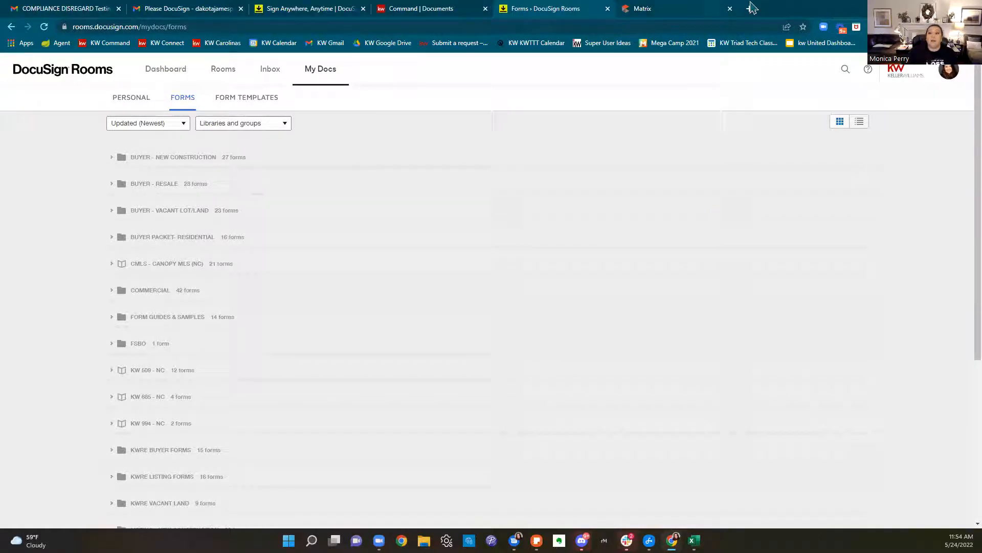
Go to ncrealtors.com in a new tab and log in with the member credentials
click(750, 10)
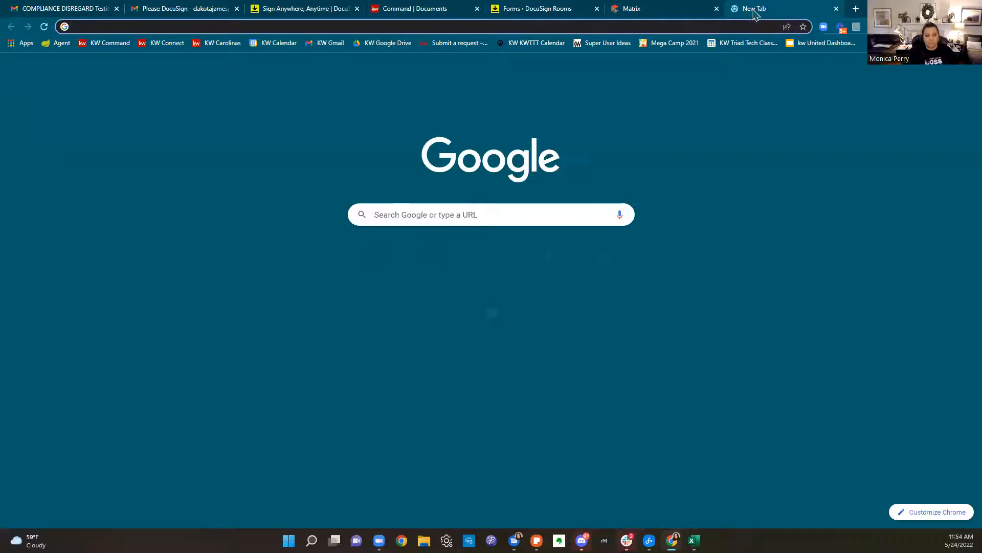
text(ncreal)
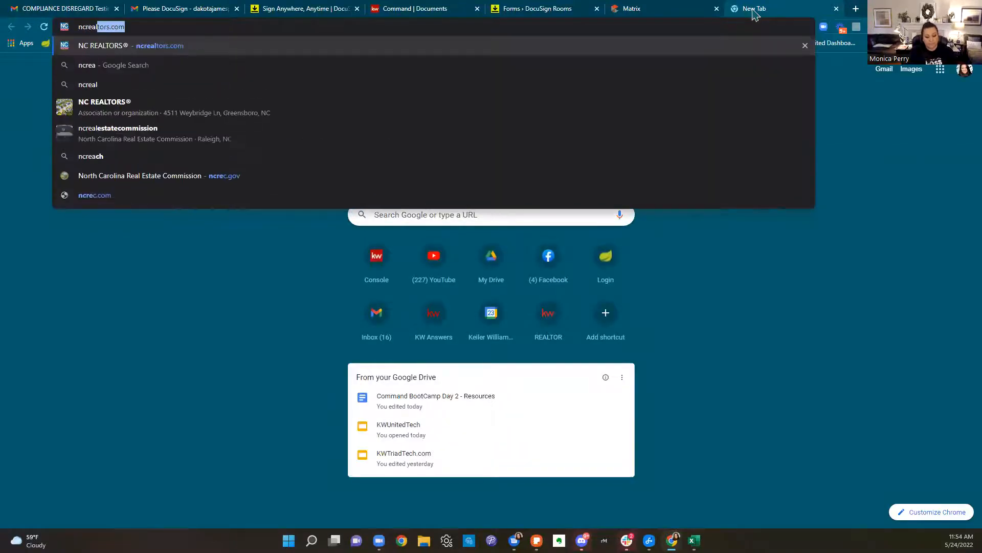
text(tors.com)
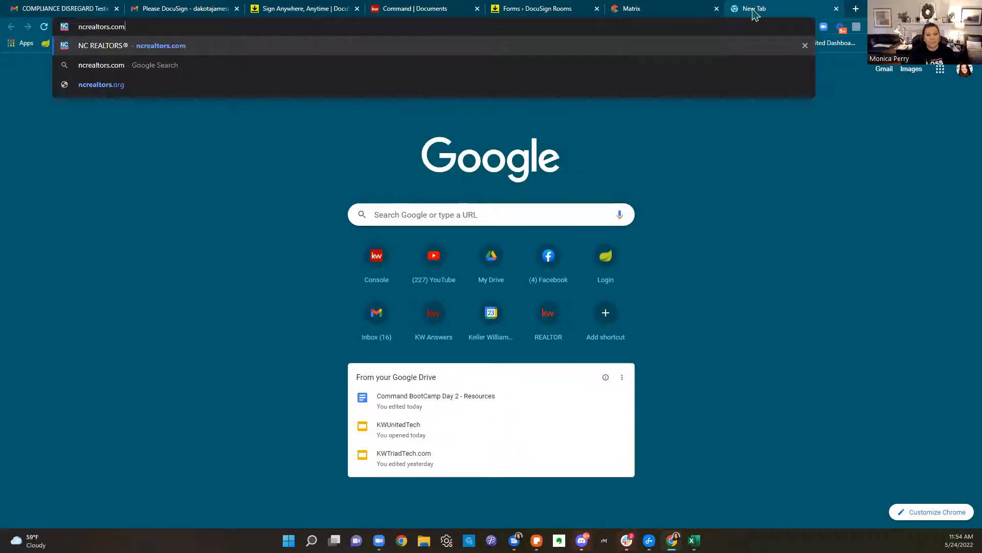
key(Return)
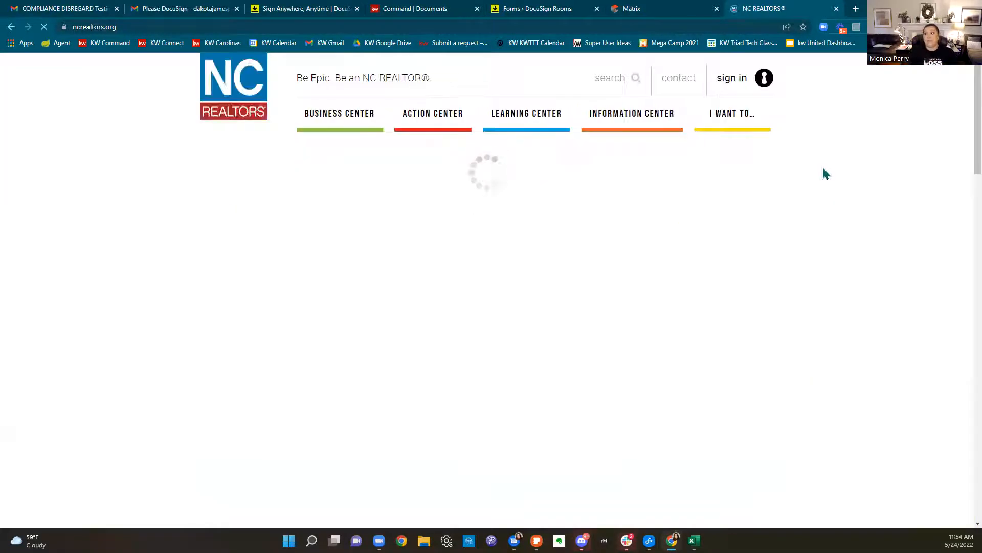
click(728, 84)
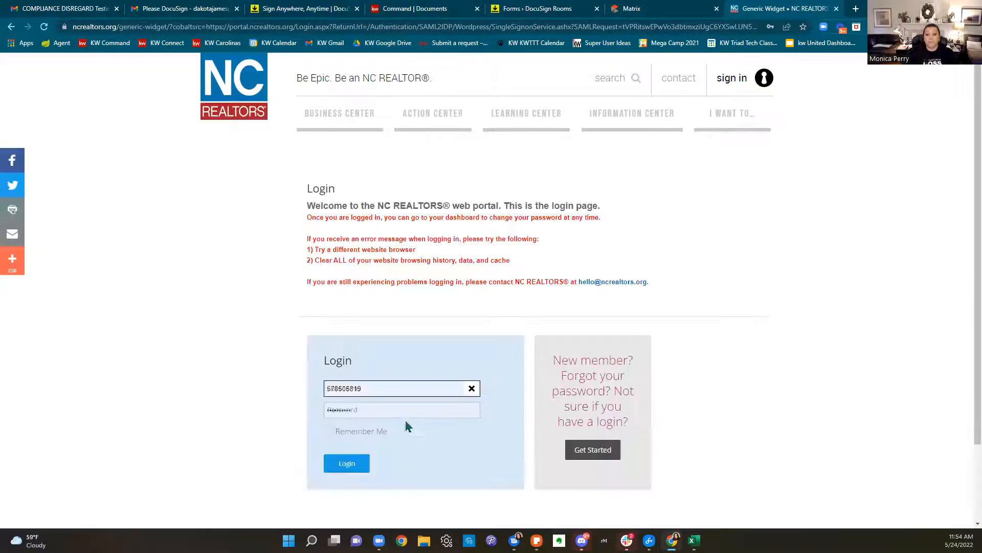
click(356, 463)
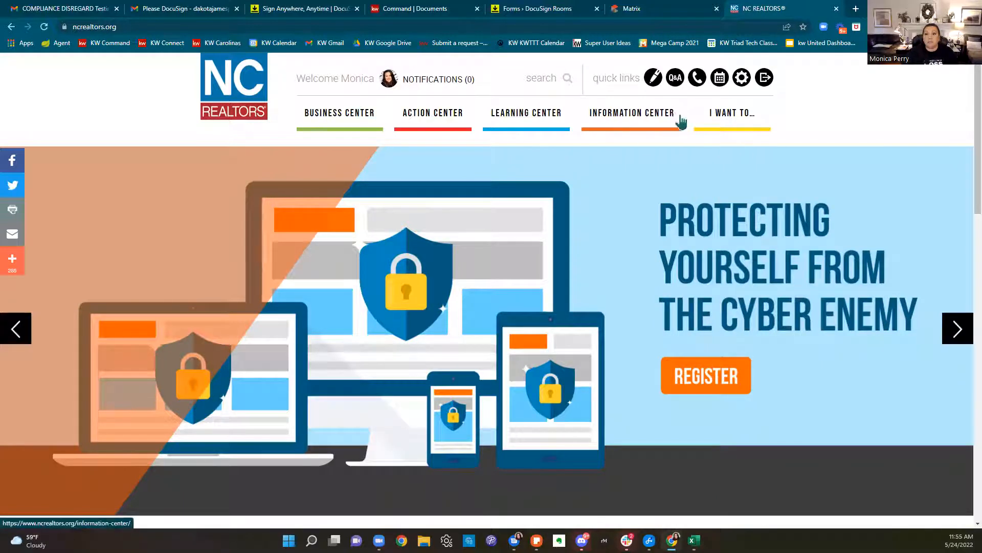
Open the Transact forms library and expand the Contract Forms and 100 Series seller forms
click(654, 84)
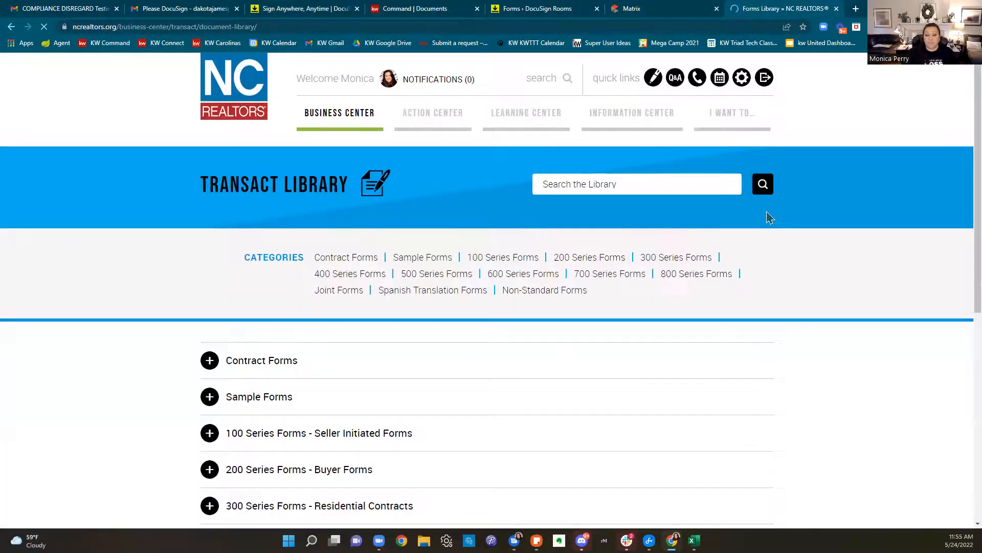
scroll(767, 214, down, 4)
click(247, 160)
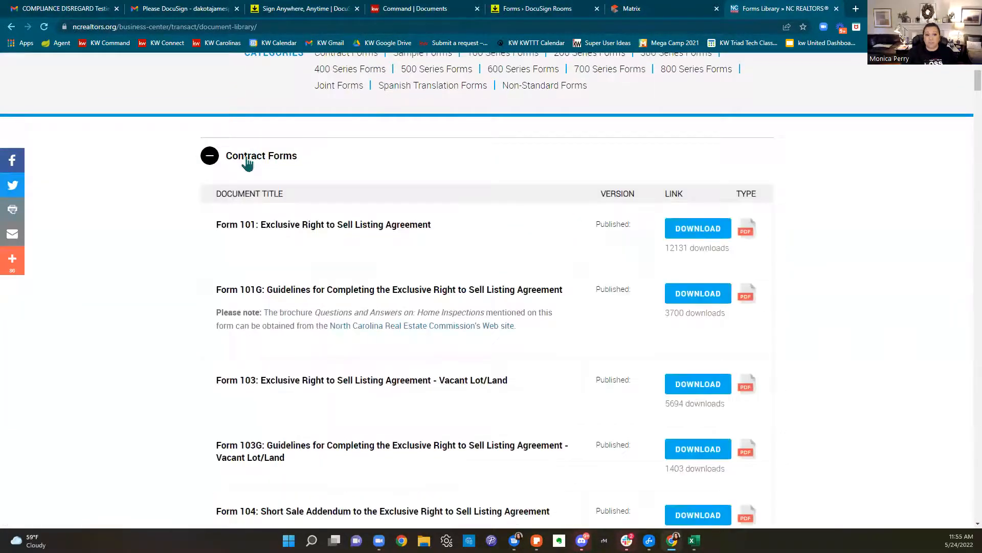
click(210, 157)
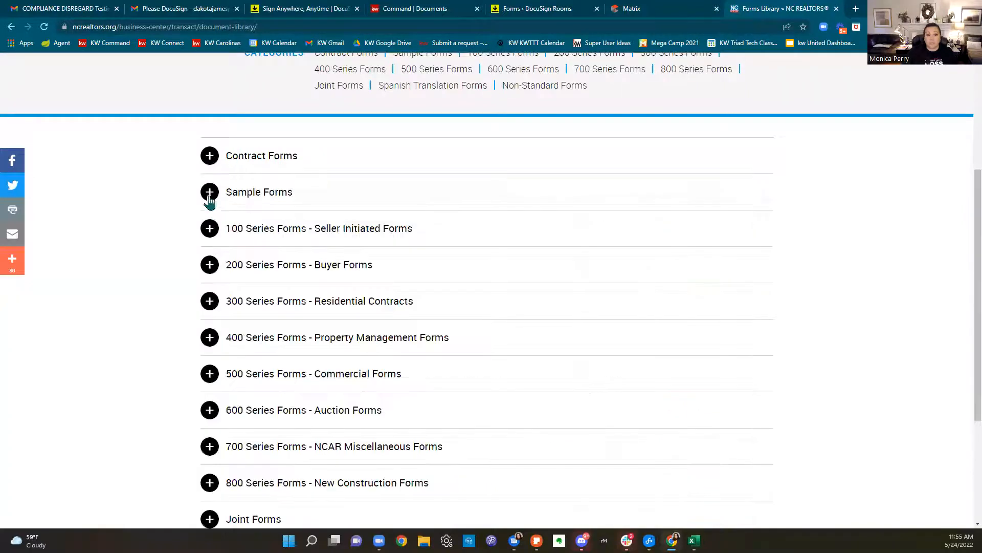
click(209, 237)
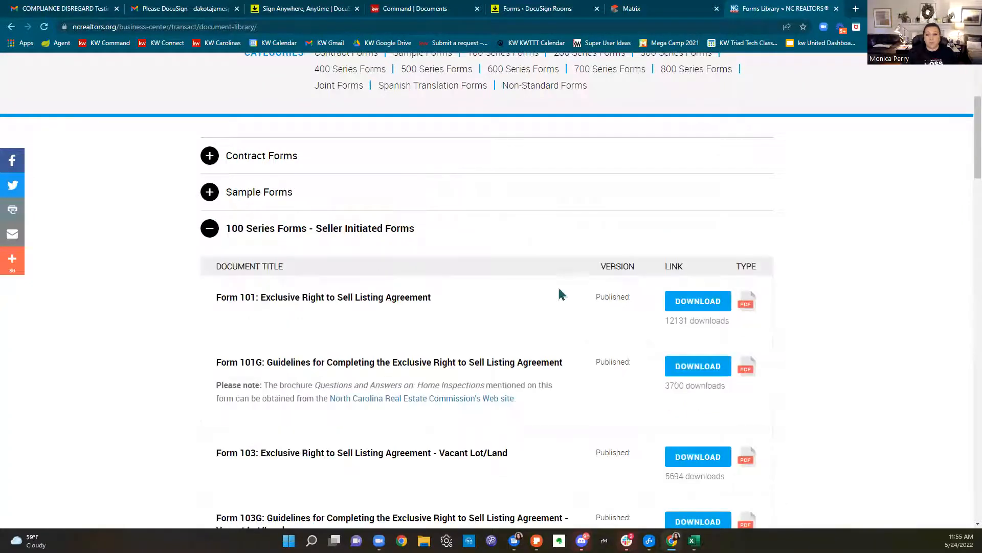
Expand the 200 Series Buyer Forms, then return to the DocuSign Rooms forms library
scroll(557, 286, down, 15)
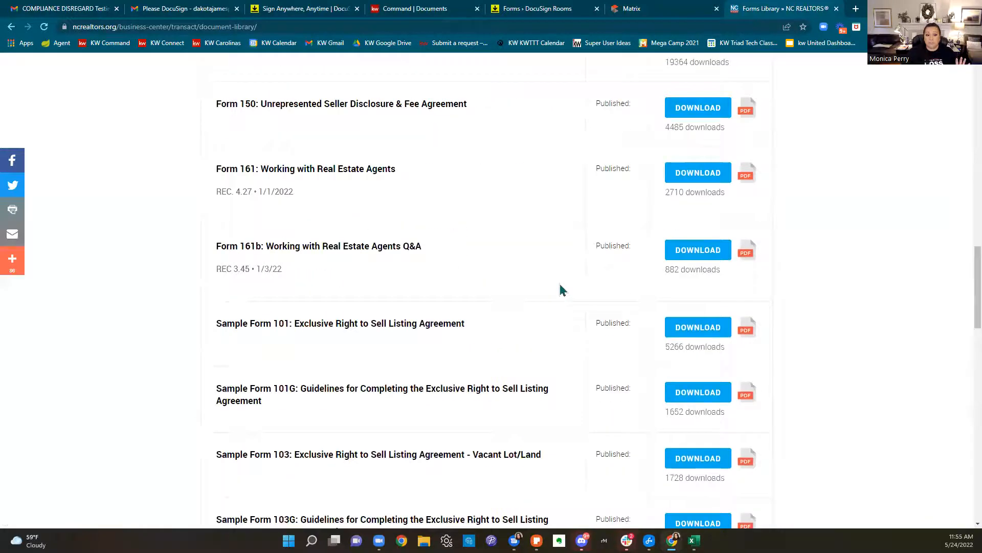
scroll(559, 288, down, 20)
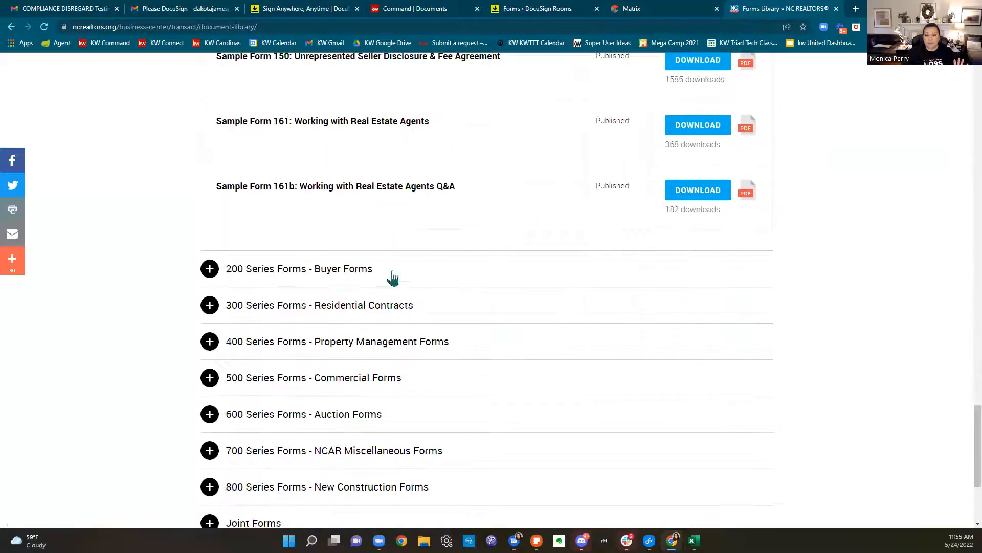
click(238, 272)
scroll(346, 228, down, 1)
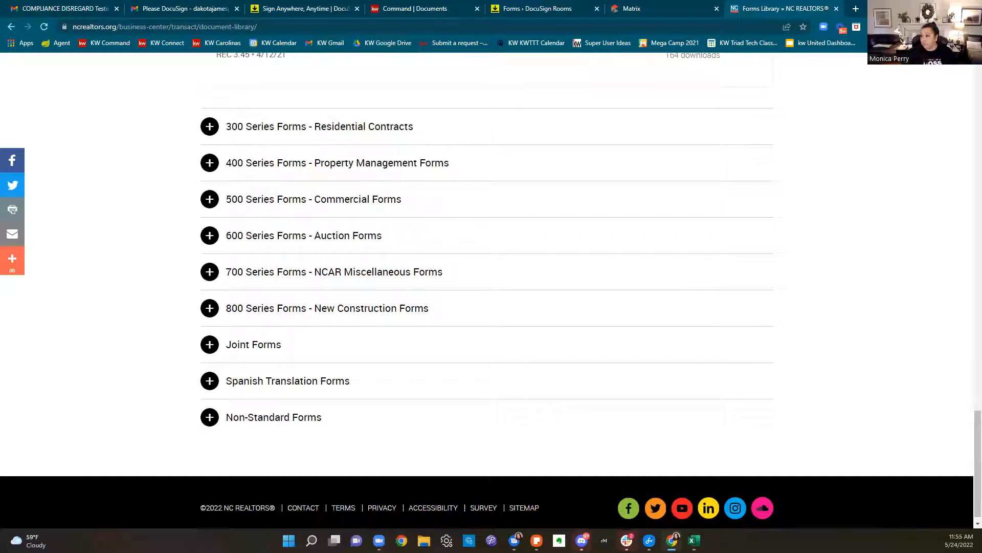
scroll(773, 140, up, 20)
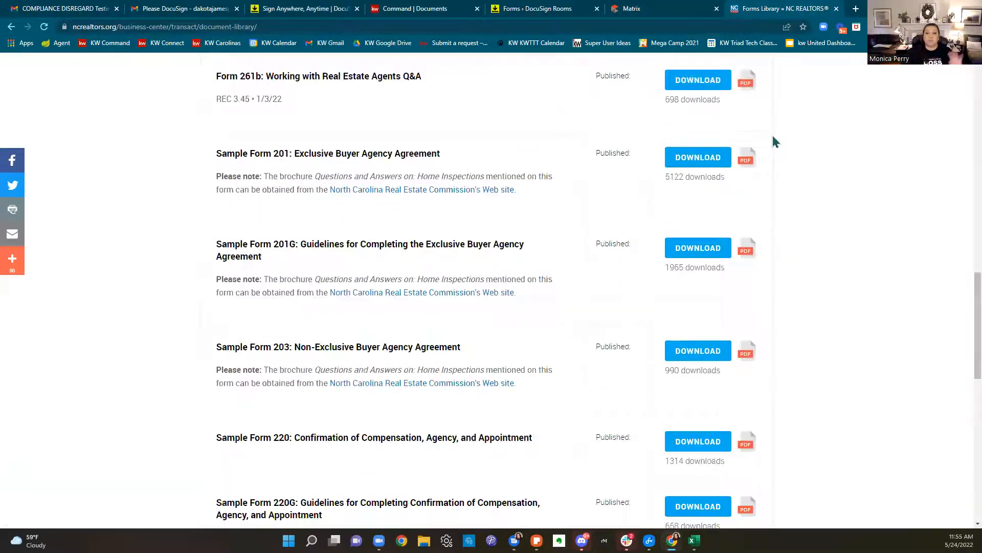
scroll(772, 139, up, 4)
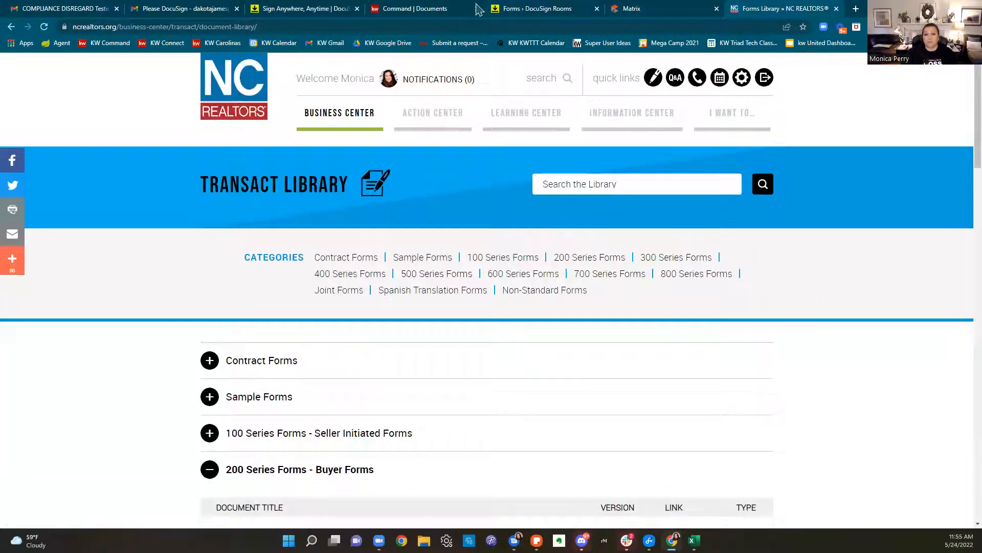
click(529, 11)
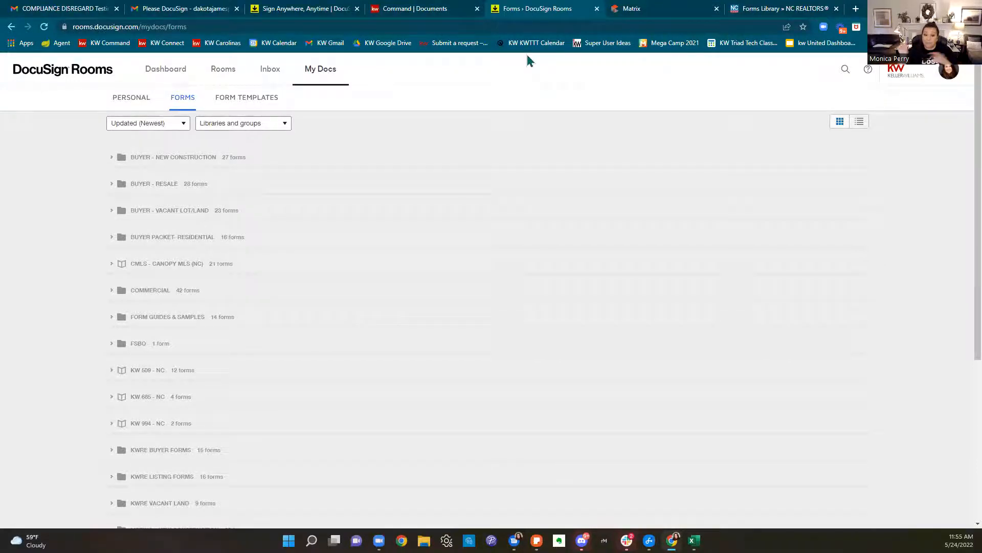
In the KW Command checklist, preview the NC Residential Property Disclosure, then close the preview
click(460, 11)
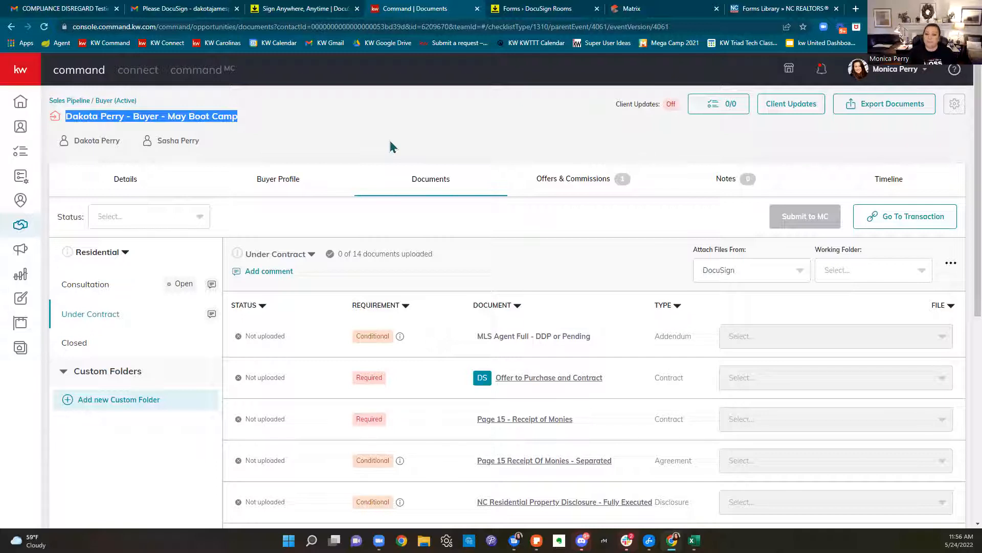
scroll(528, 151, down, 1)
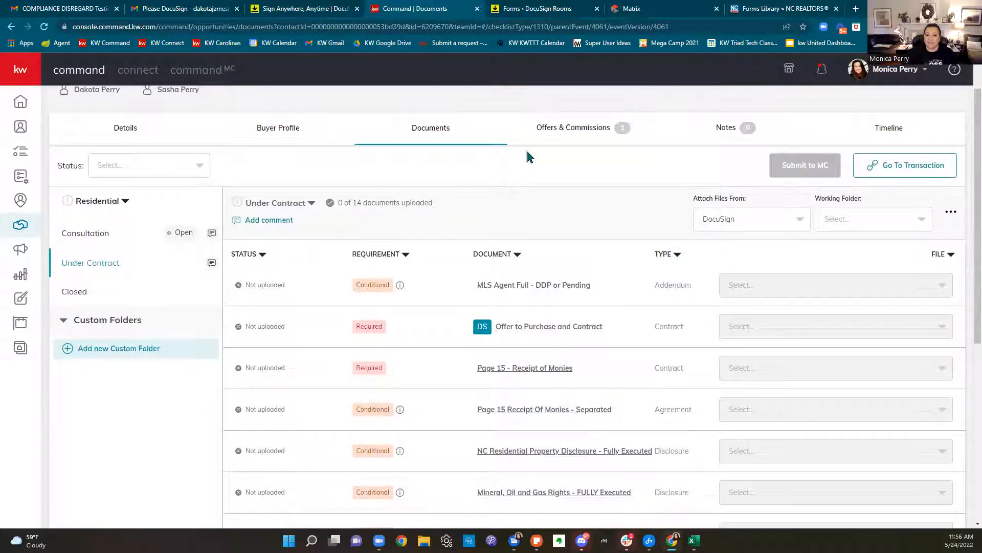
scroll(527, 154, down, 1)
scroll(527, 154, down, 2)
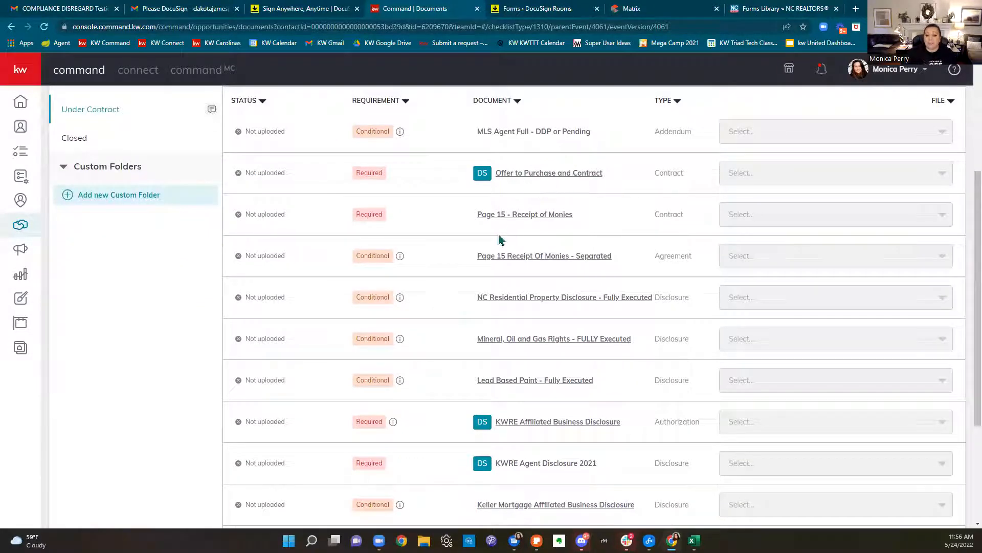
click(564, 299)
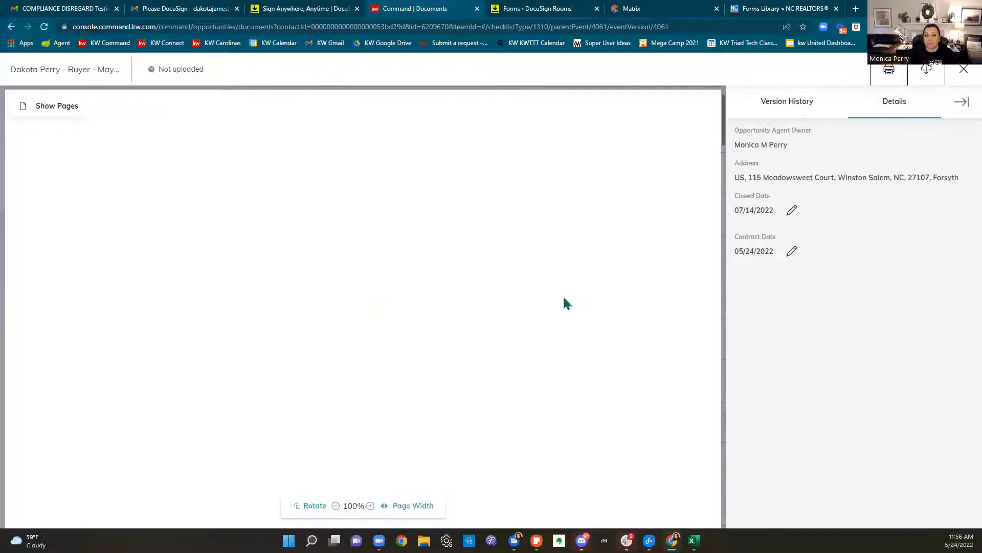
scroll(565, 303, down, 5)
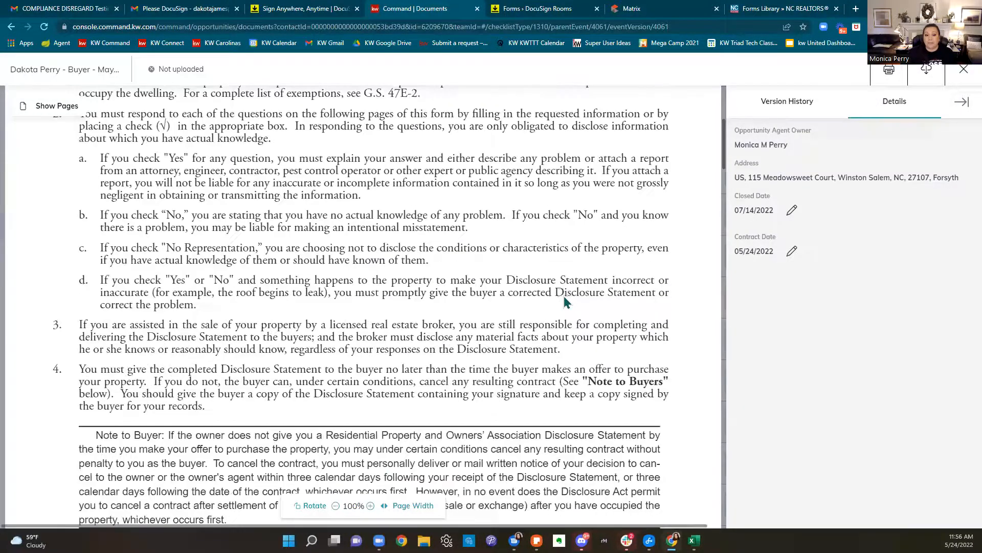
scroll(565, 303, down, 15)
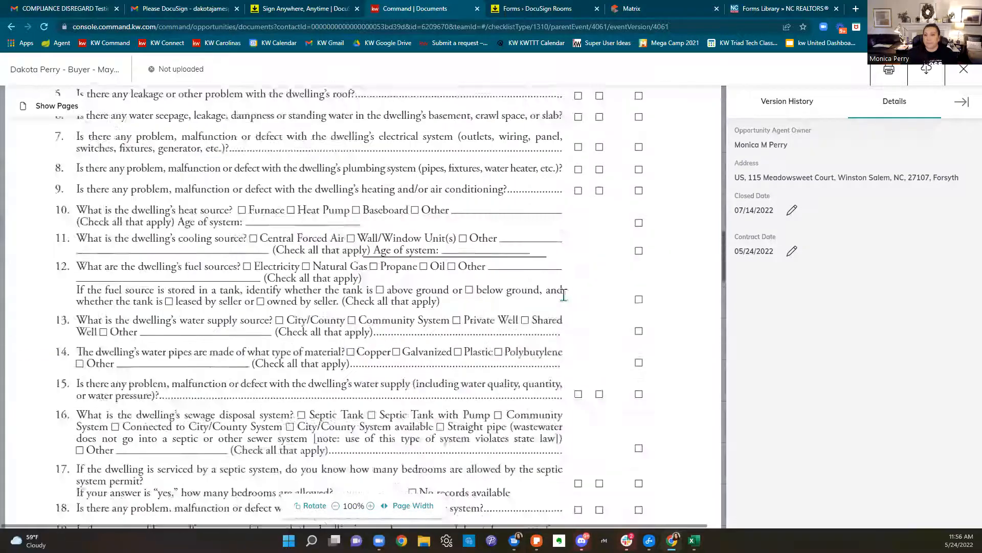
click(964, 69)
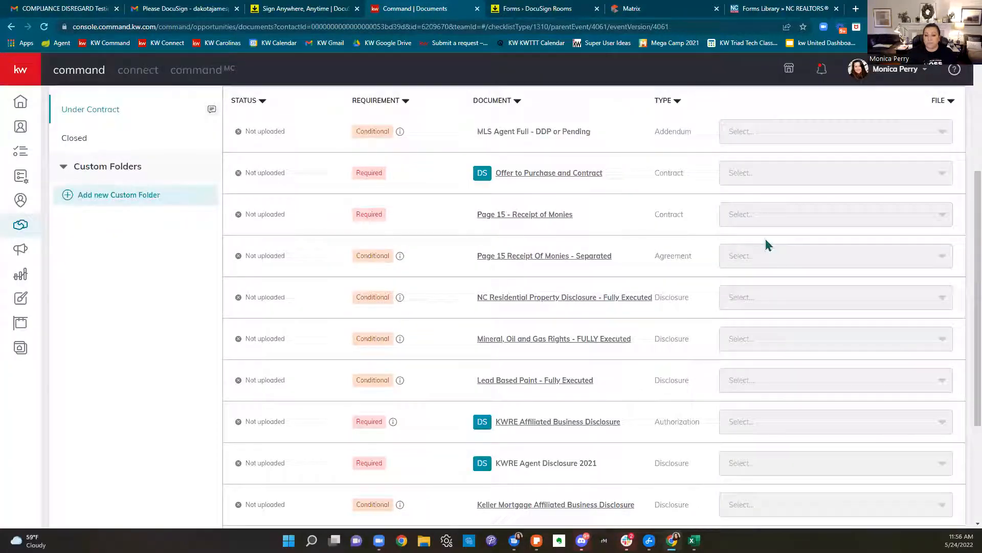
scroll(769, 256, down, 3)
scroll(722, 267, up, 7)
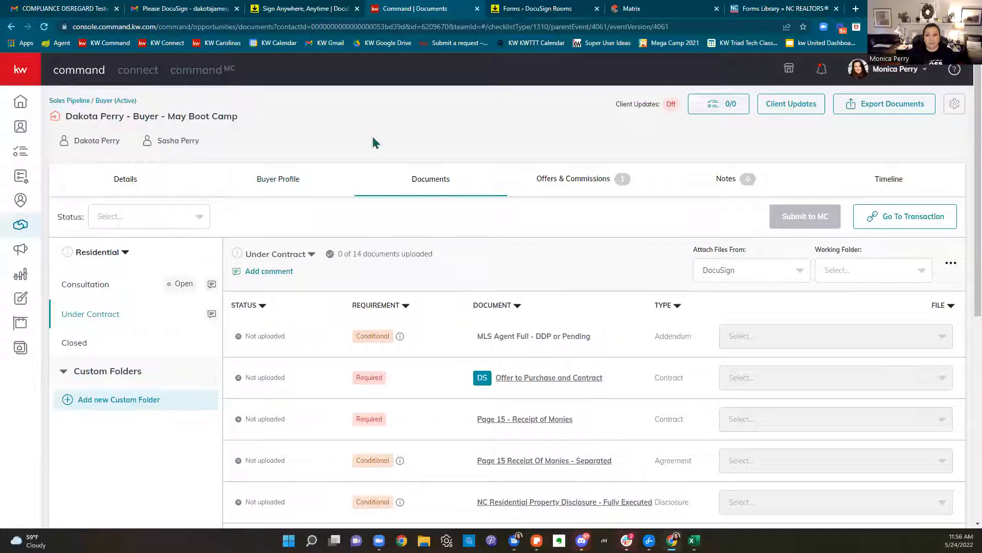
Close the DocuSign finished-signing confirmation page
click(528, 12)
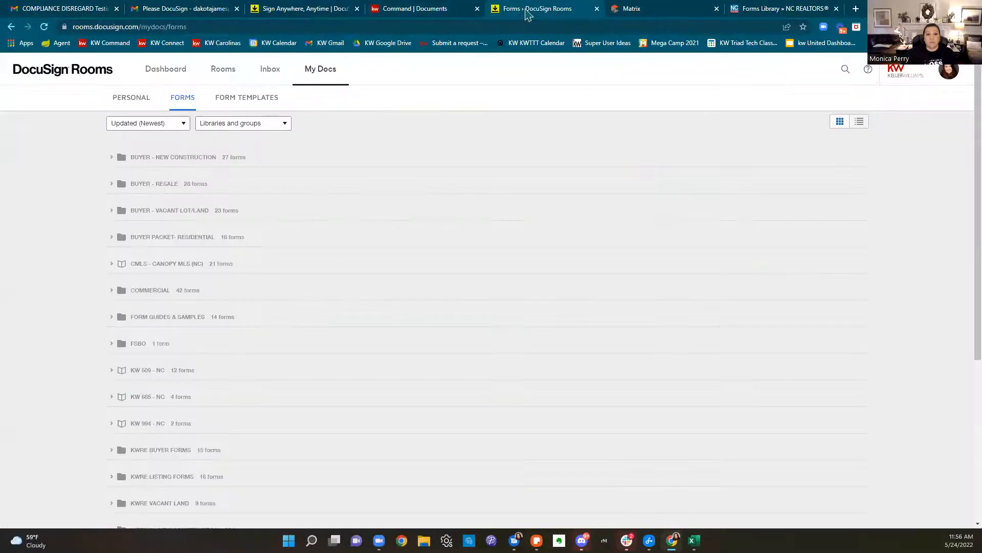
click(235, 75)
click(355, 10)
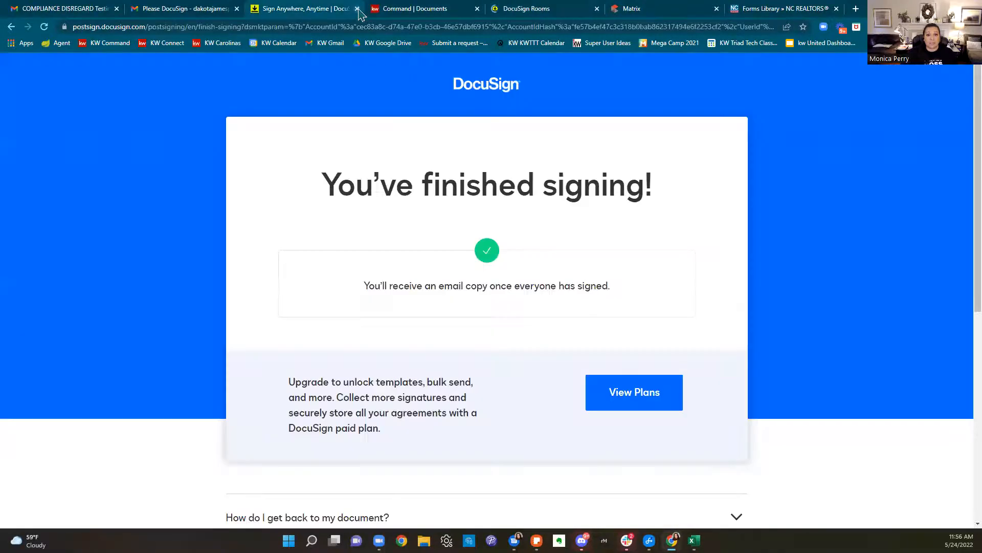
click(357, 9)
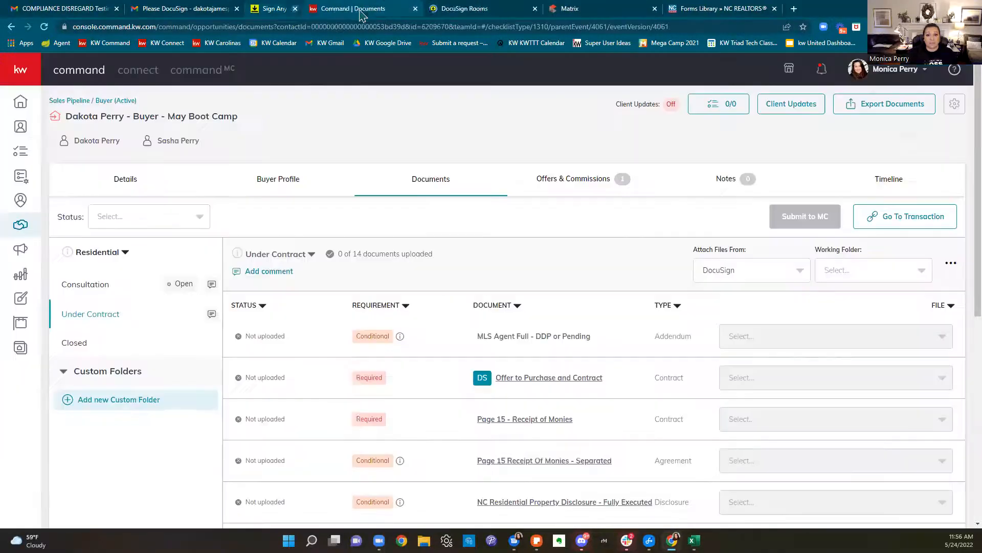
Open the newest buyer room's documents and the editable 2-T Offer to Purchase and Contract
click(434, 12)
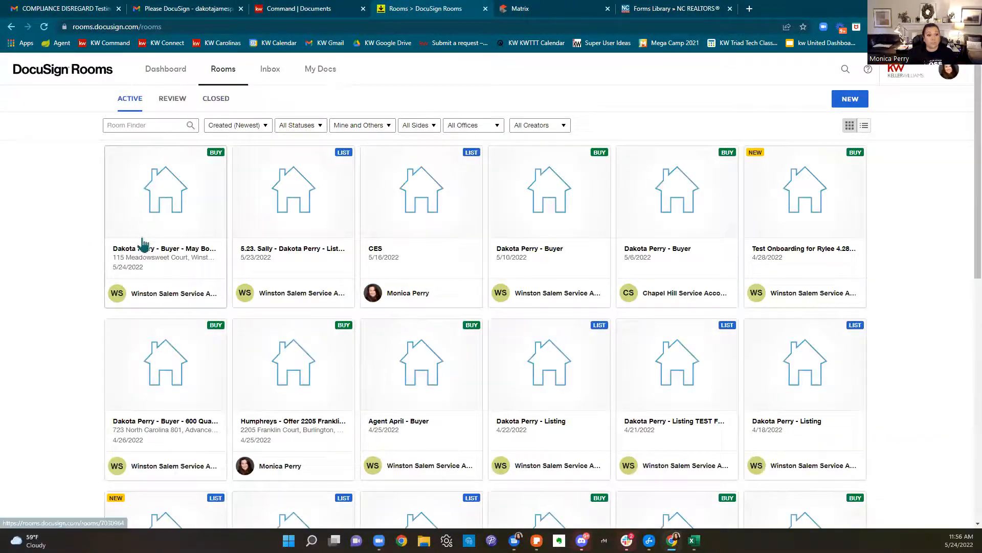
click(148, 240)
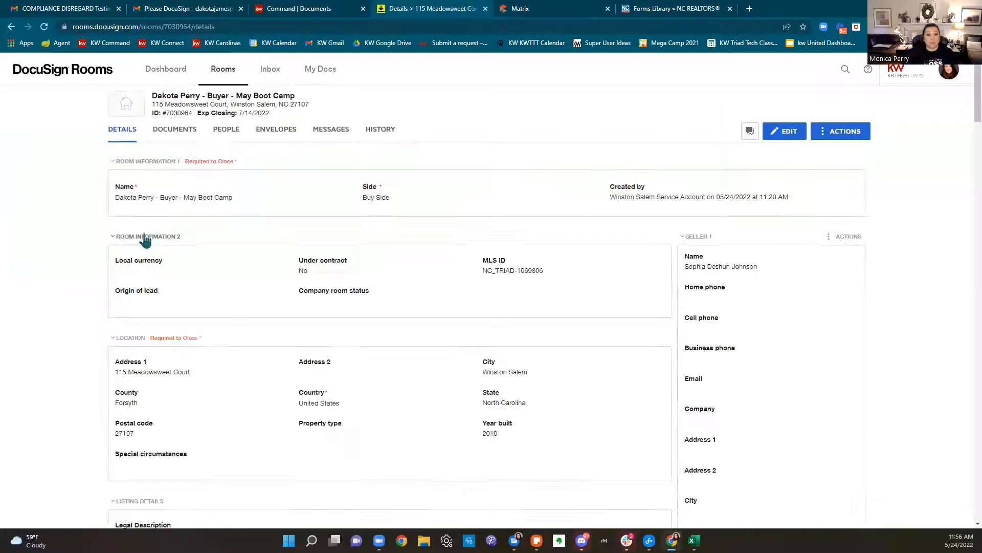
click(186, 132)
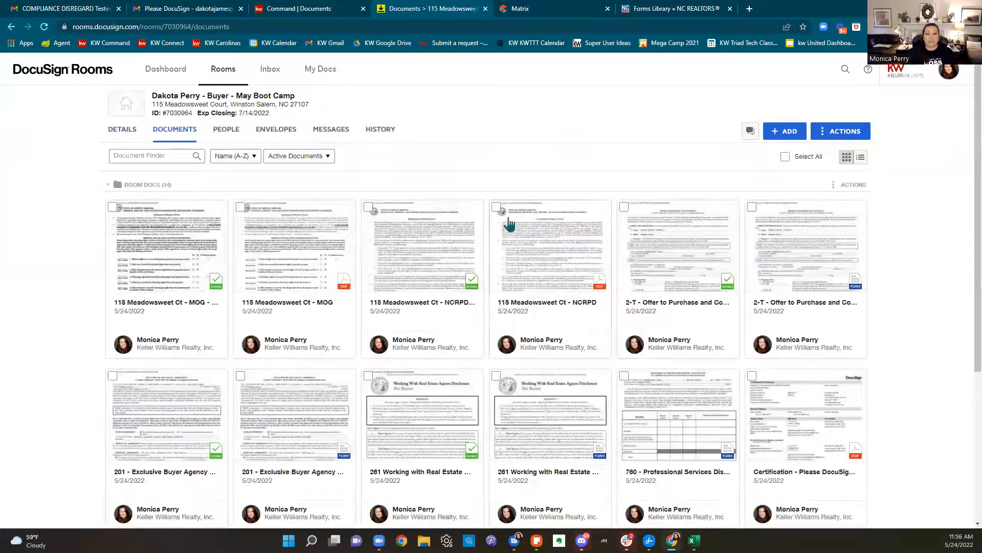
scroll(636, 194, down, 1)
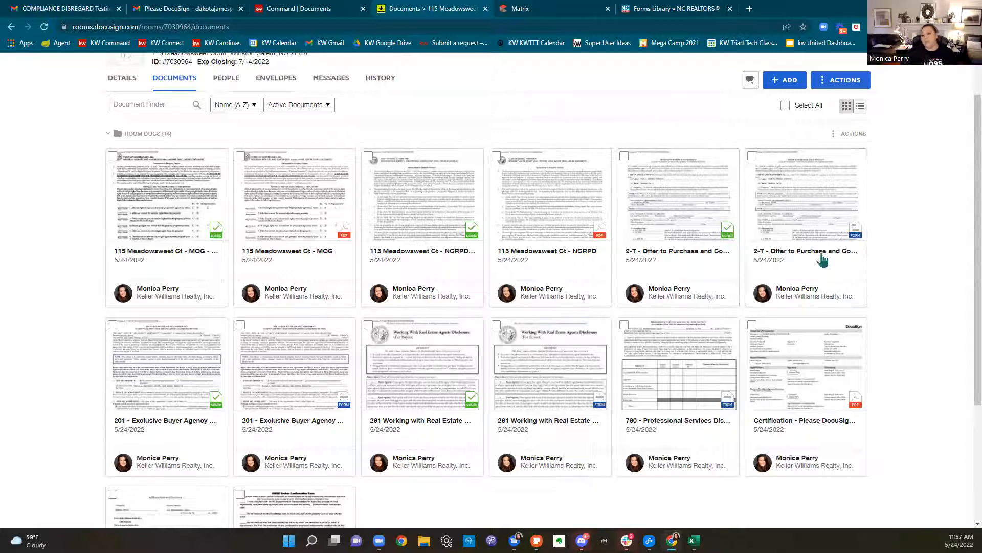
click(813, 229)
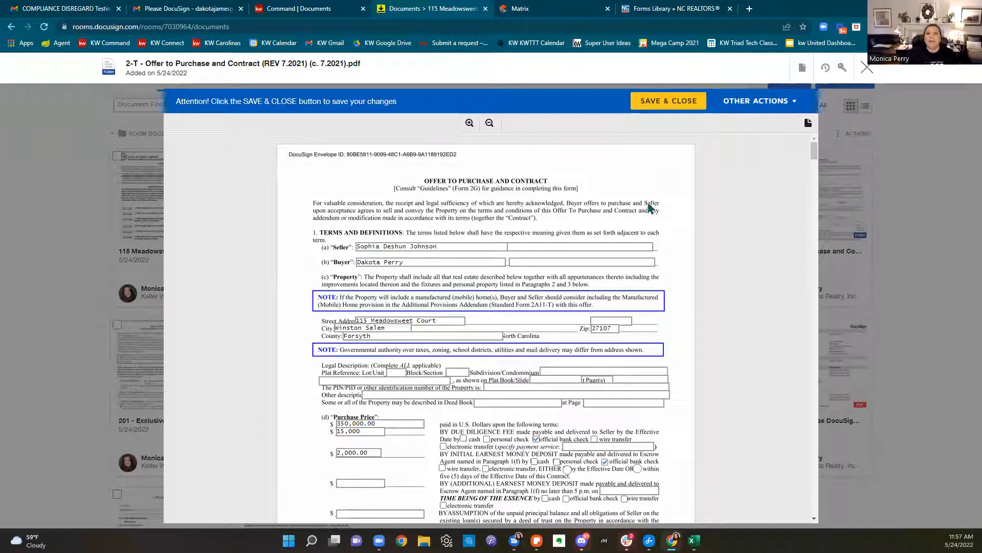
Change the 2-T purchase price from 350,000.00 to 360,000.00, then close the form
scroll(686, 199, down, 2)
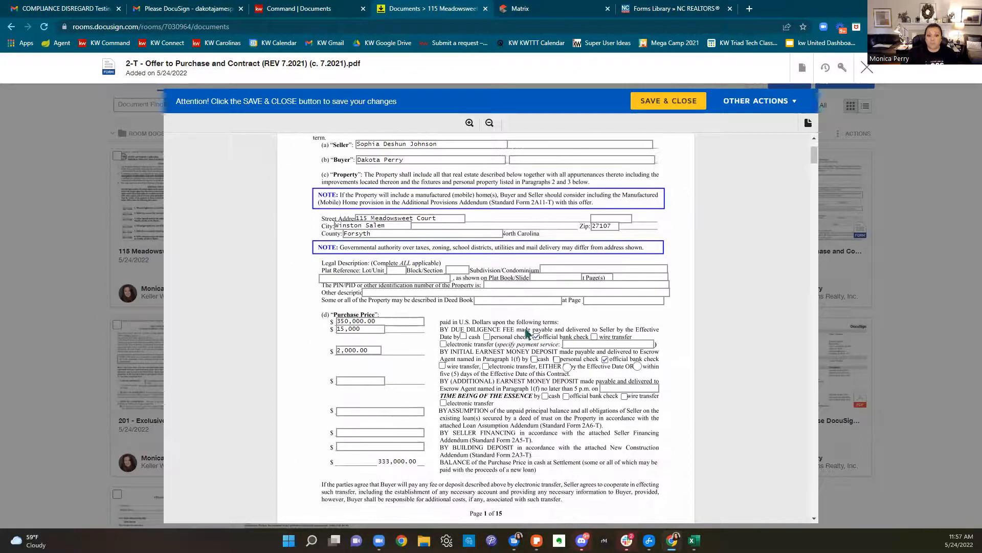
scroll(475, 370, down, 3)
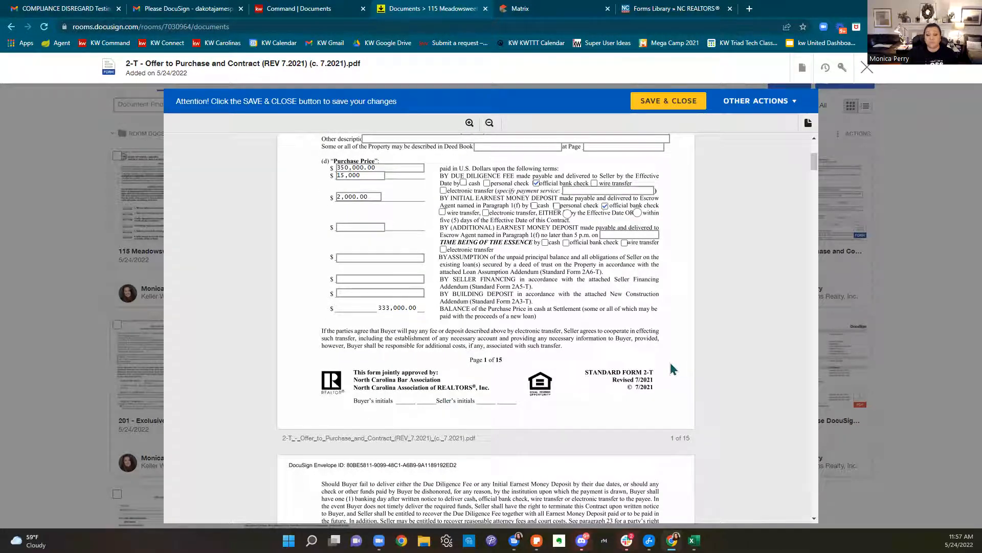
scroll(672, 370, up, 1)
key(BackSpace)
key(BackSpace)
text(60)
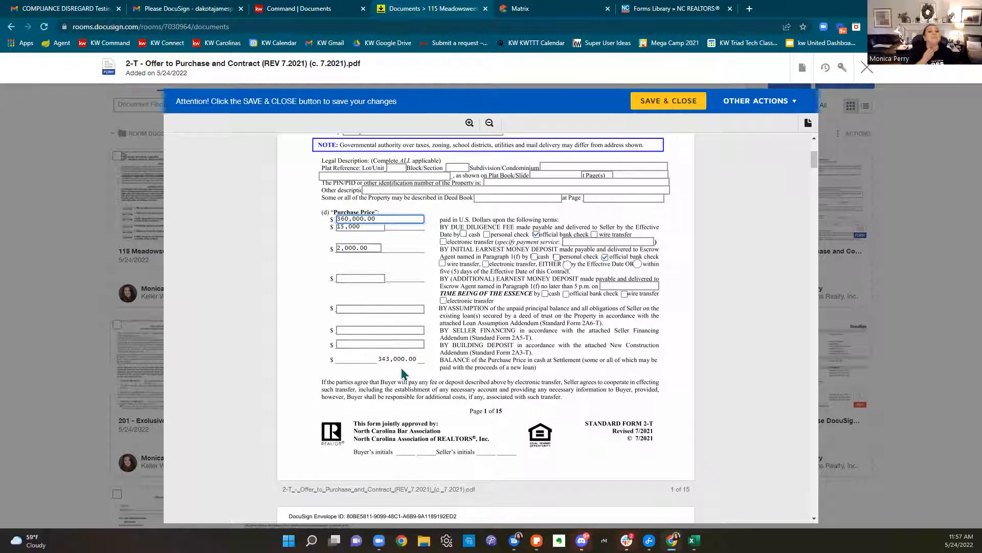
click(473, 366)
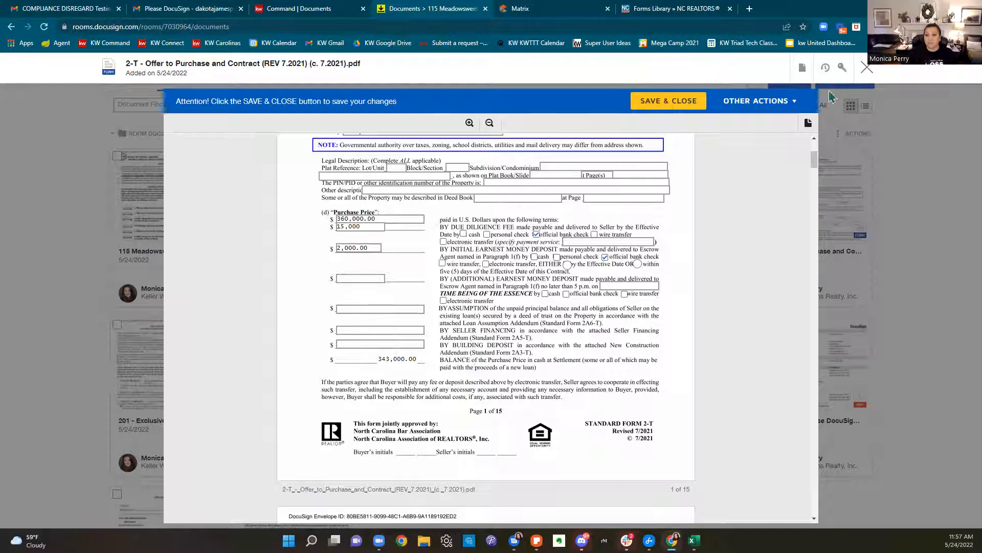
click(865, 69)
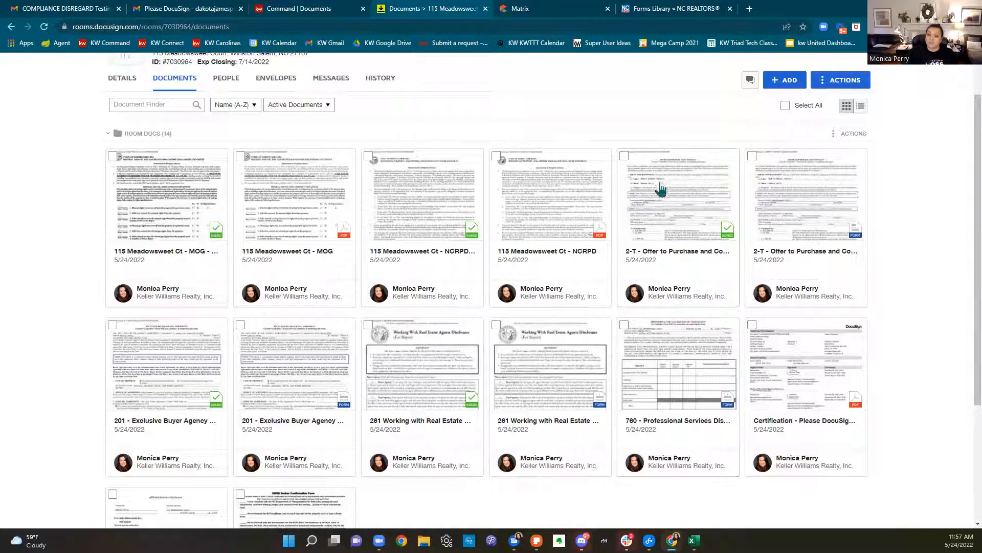
Create an envelope from the signed 2-T offer, add the buyer from room participants, and continue to Add Fields
click(624, 156)
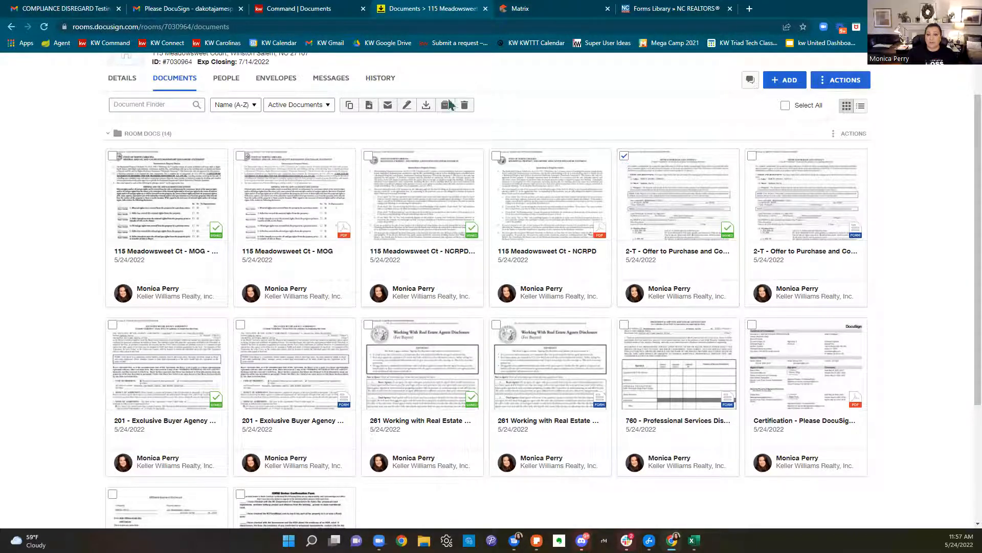
click(406, 105)
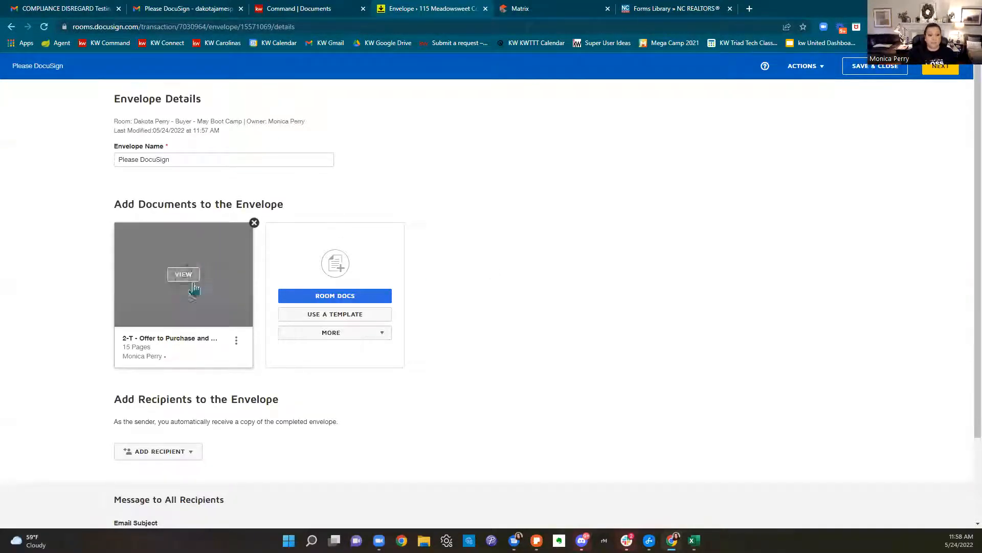
scroll(501, 304, down, 2)
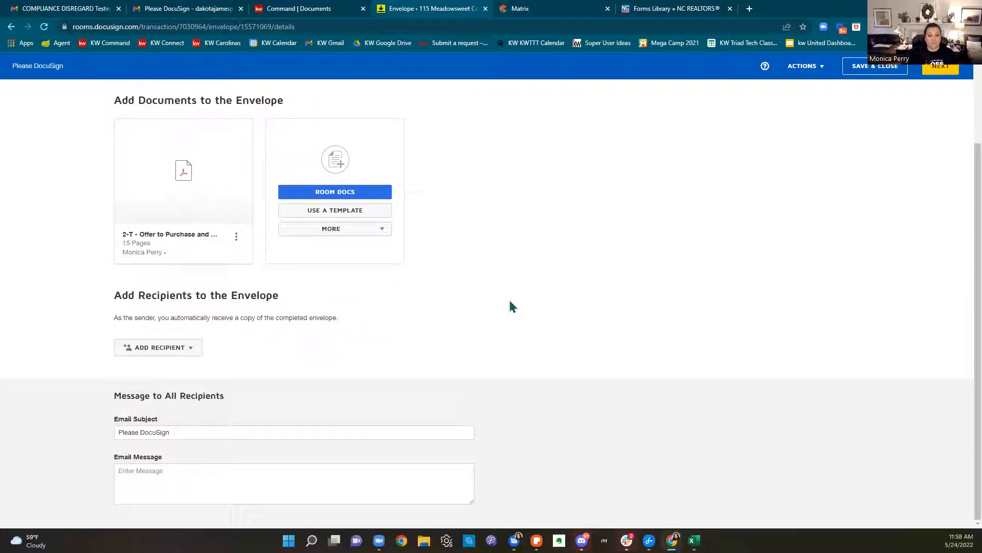
click(182, 351)
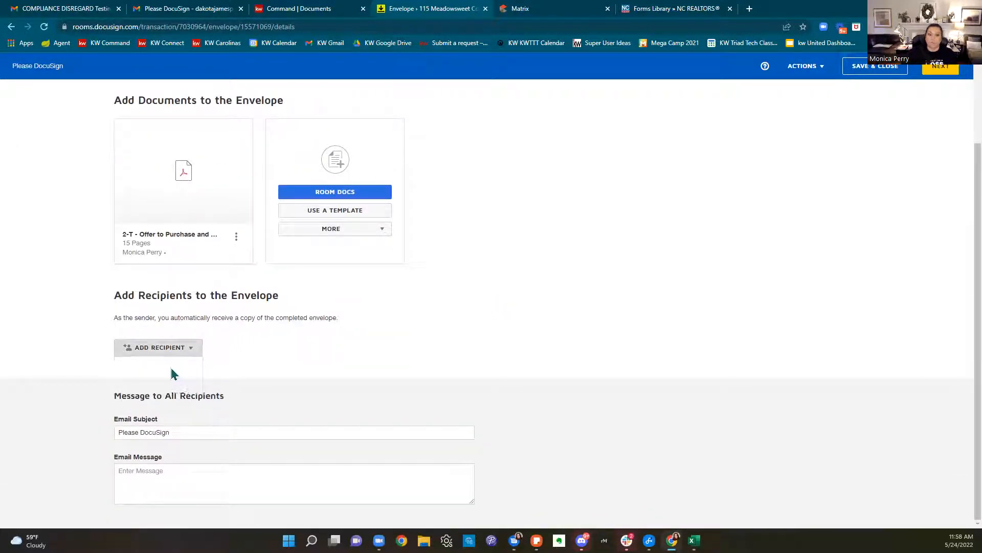
click(171, 373)
click(391, 381)
click(307, 468)
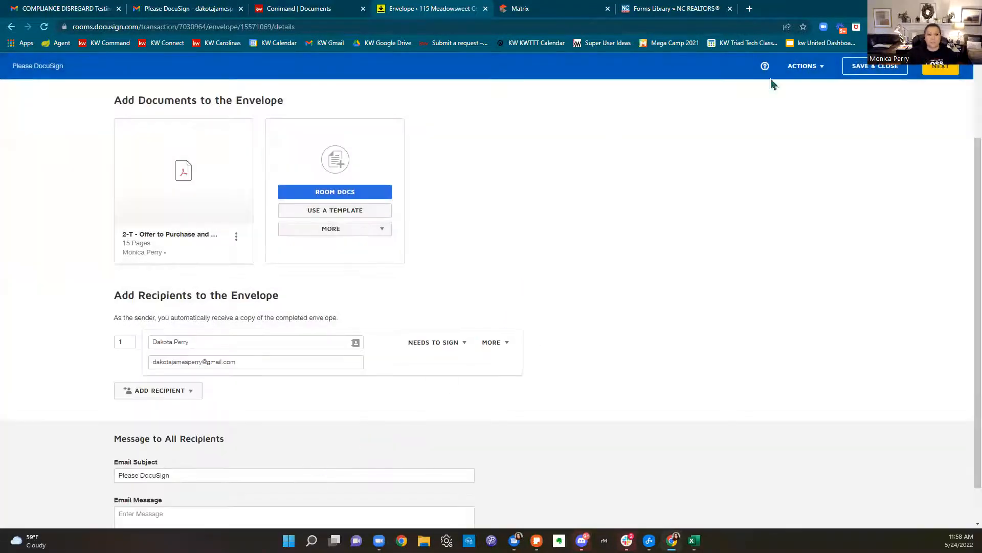
click(946, 71)
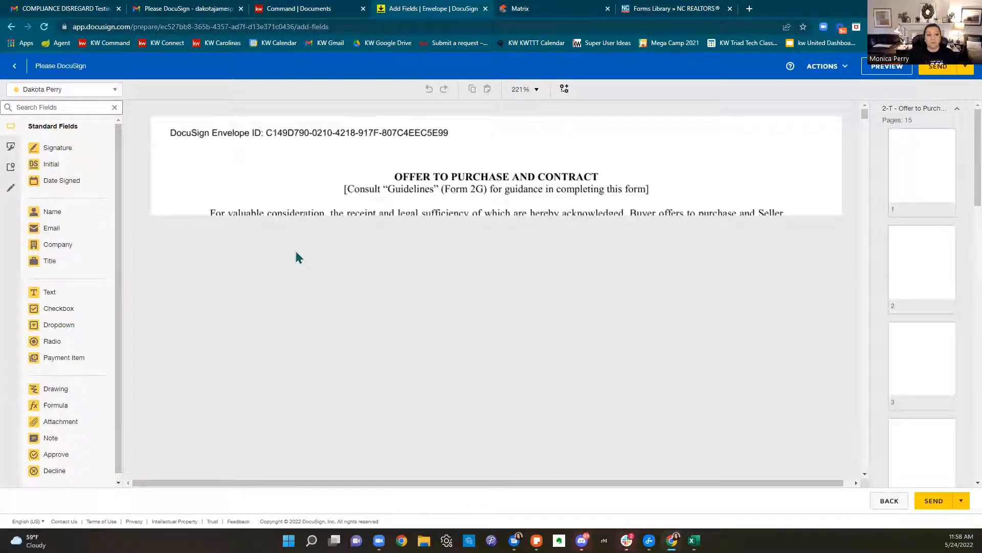
Strike through the 350,000.00 purchase price with a pre-fill Line
scroll(575, 256, down, 5)
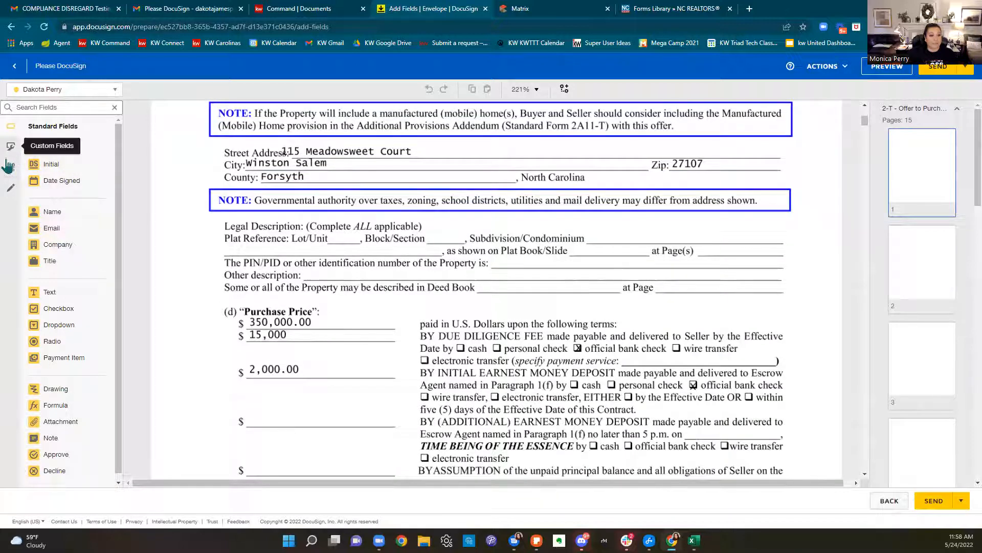
click(10, 151)
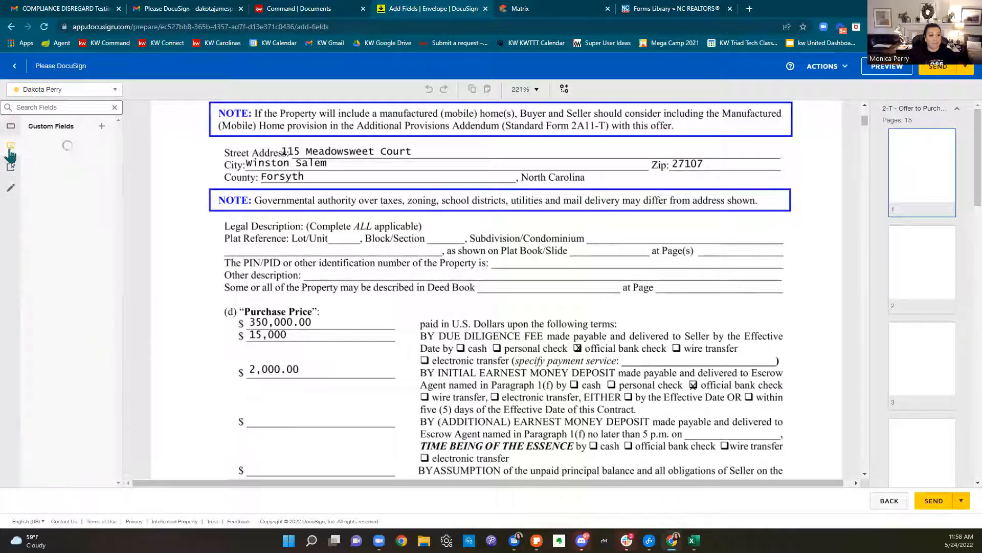
click(11, 130)
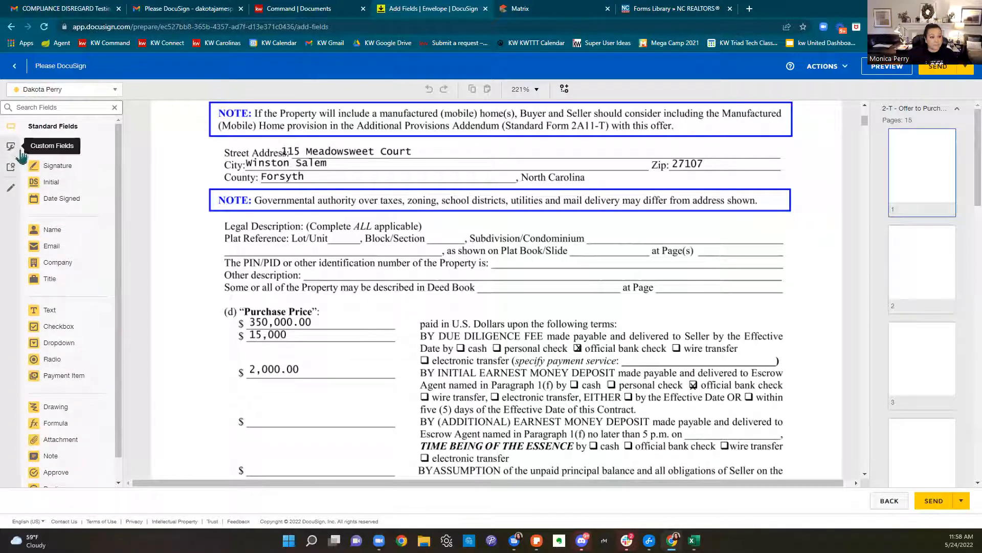
scroll(60, 424, down, 1)
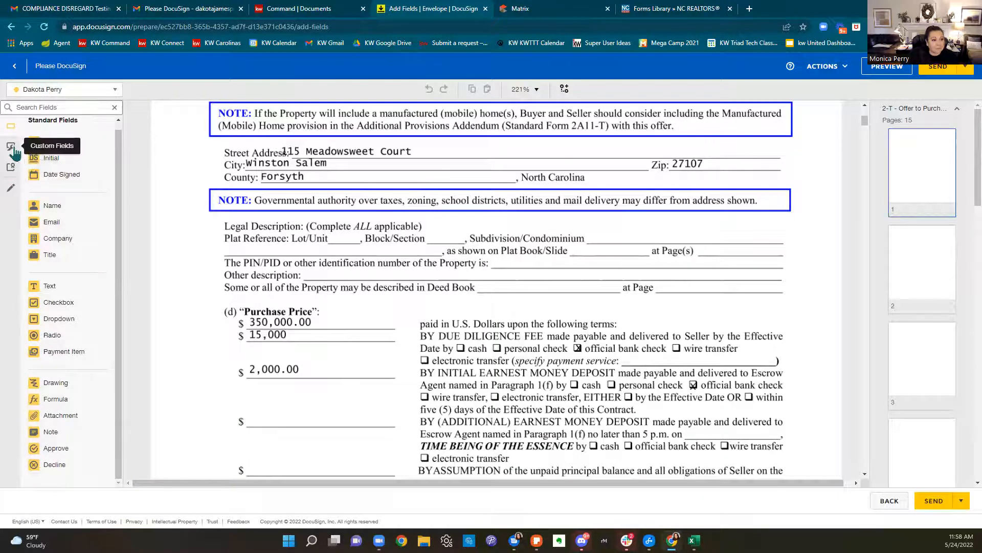
click(10, 190)
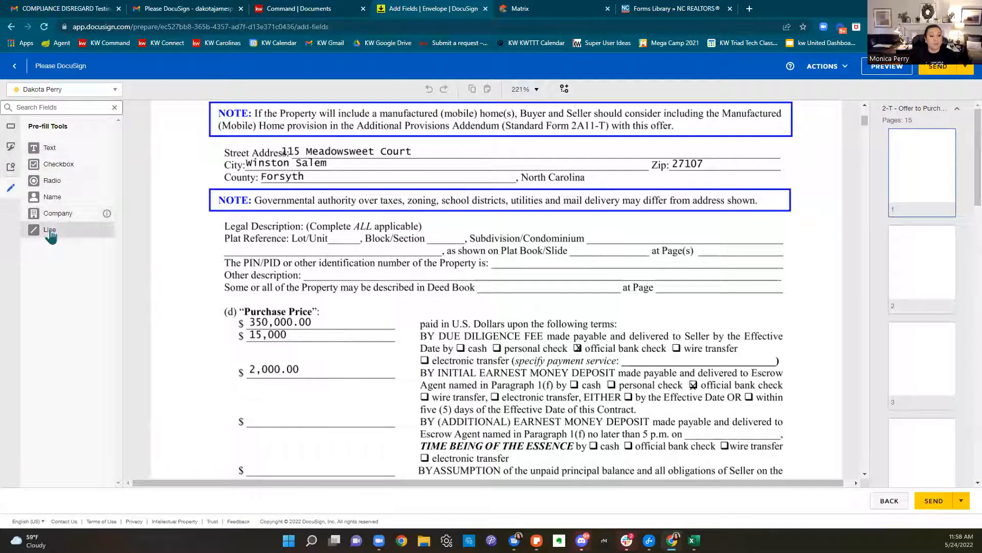
drag(51, 237, 252, 327)
click(34, 150)
Add a pre-fill Text field reading 360,000 beside the struck price
drag(60, 155, 337, 316)
click(906, 198)
text(360,000)
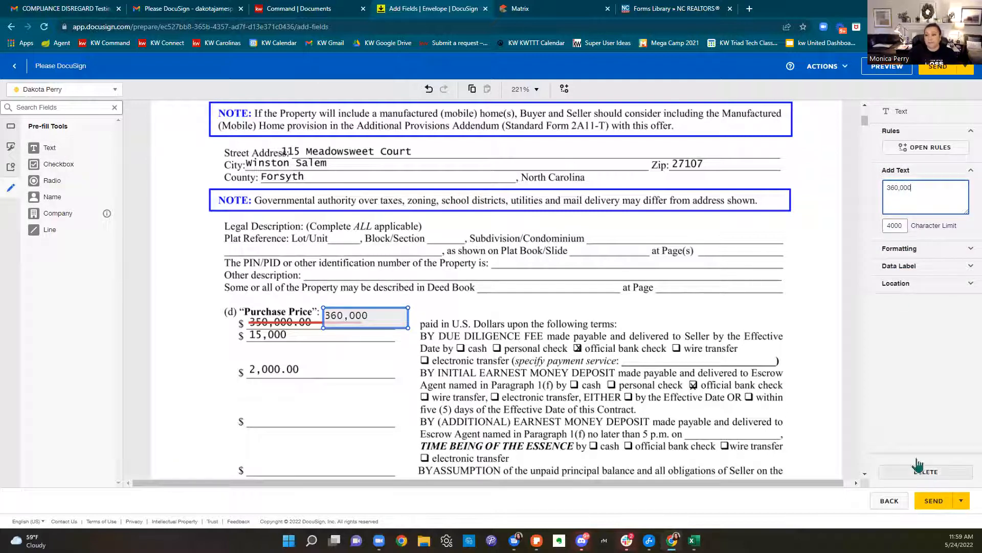
click(562, 348)
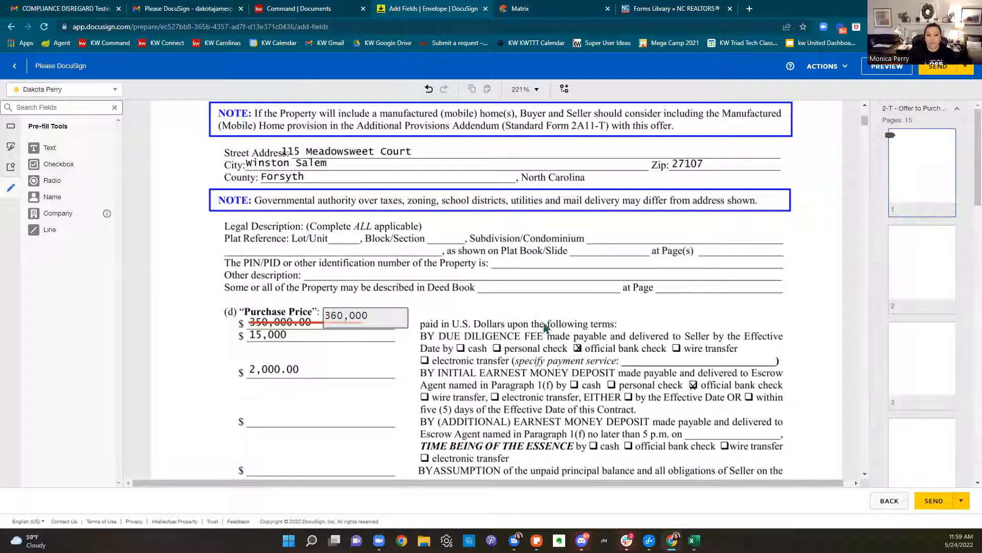
Place buyer Initial and Date Signed fields next to the new price
click(13, 127)
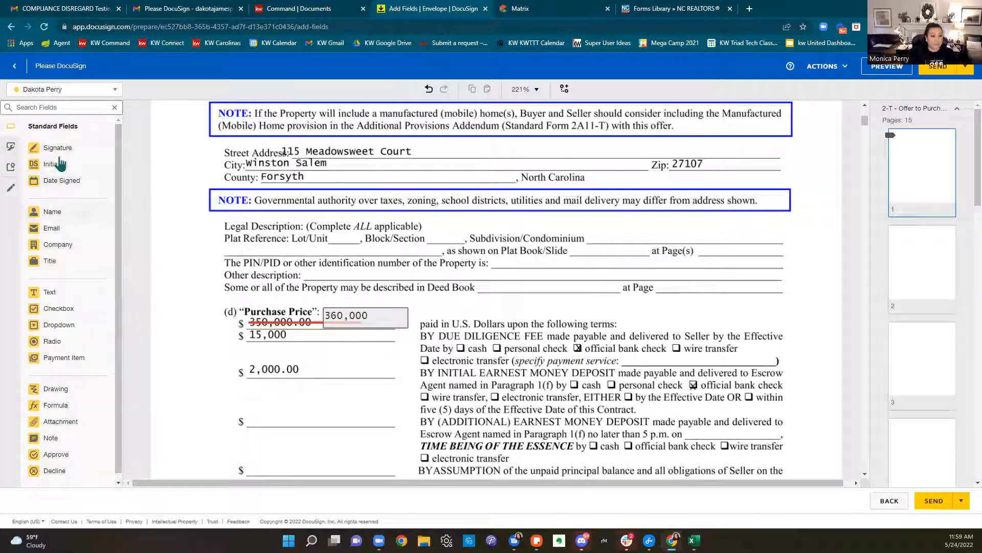
drag(51, 163, 416, 286)
drag(57, 189, 455, 300)
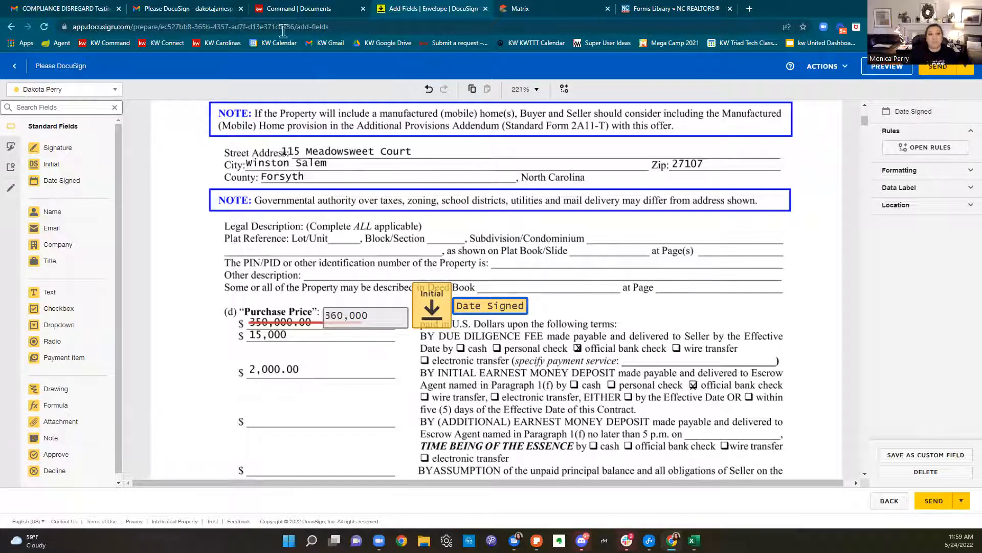
In KW Command's Consultation checklist, set file source to DocuSign and working folder to Room Docs
click(286, 11)
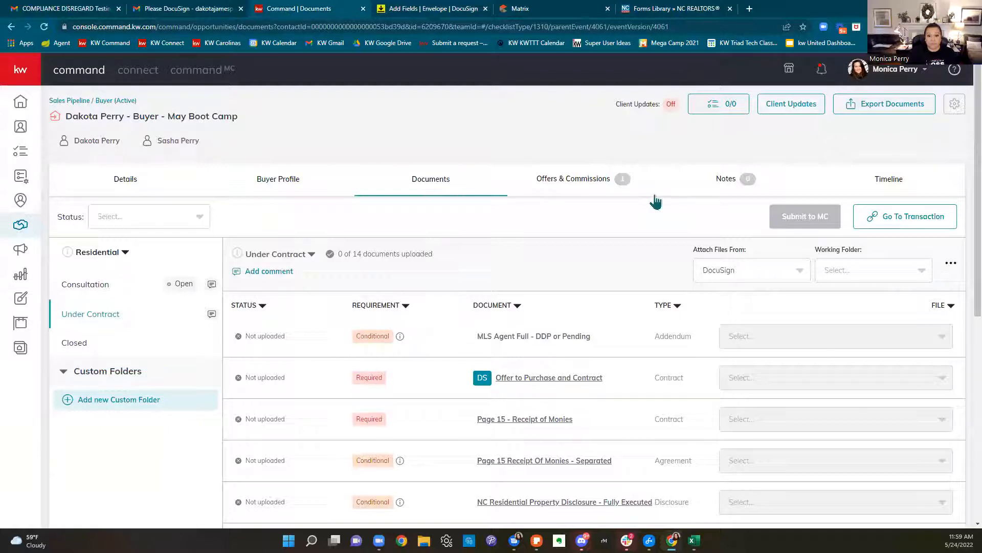
scroll(785, 270, down, 2)
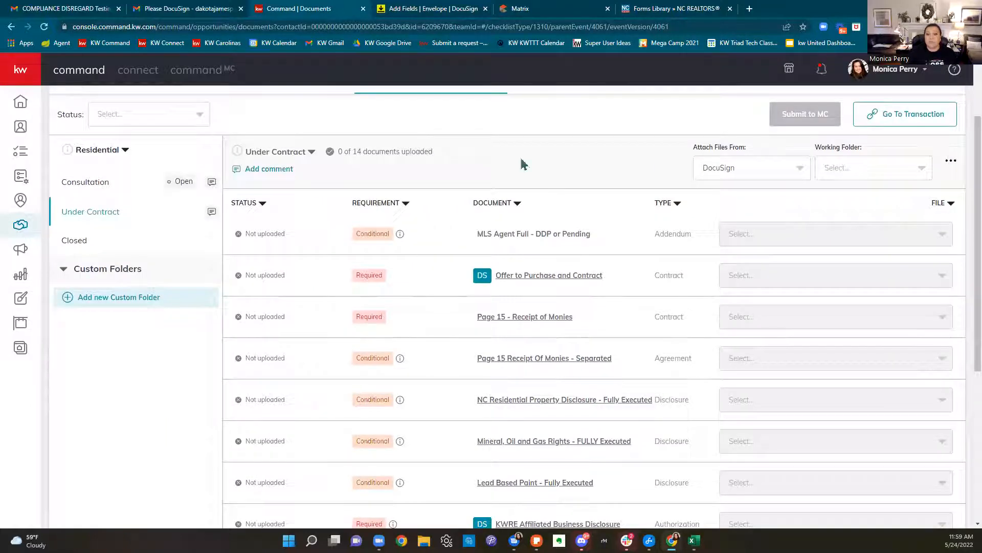
scroll(522, 377, up, 1)
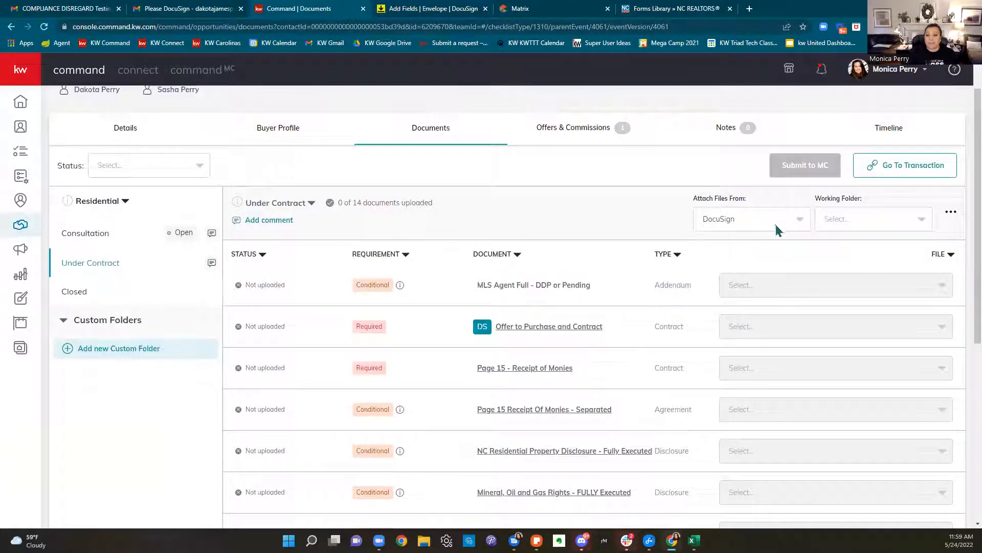
click(122, 241)
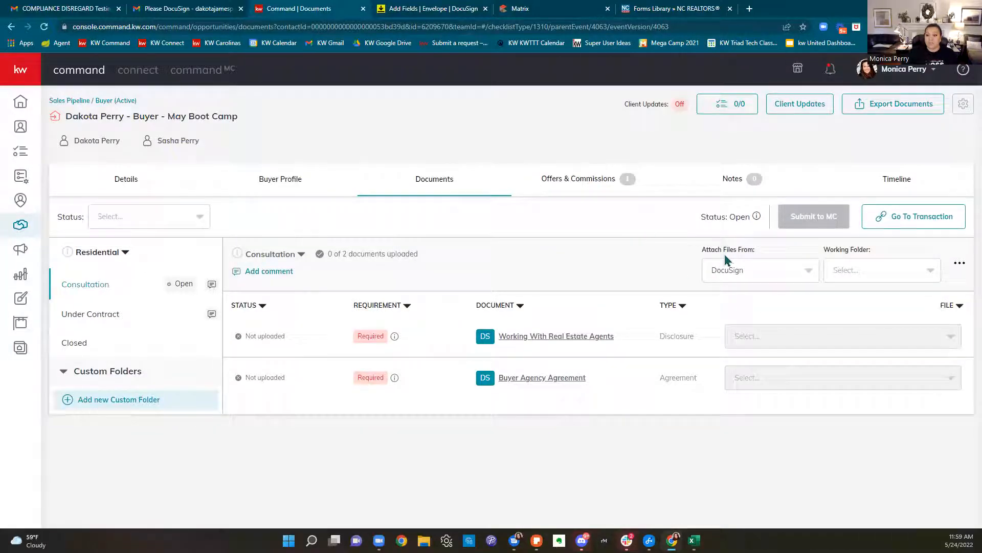
click(735, 270)
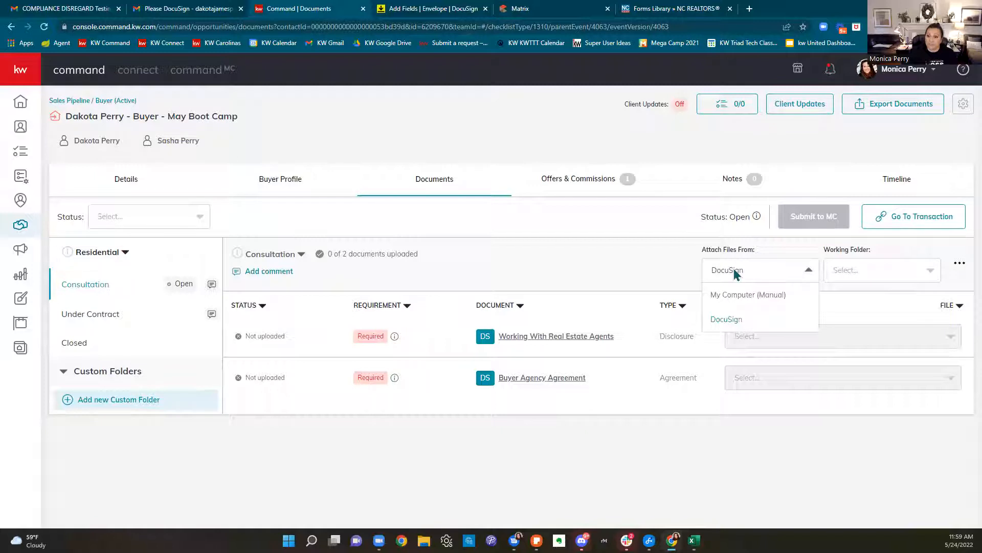
click(734, 320)
click(855, 268)
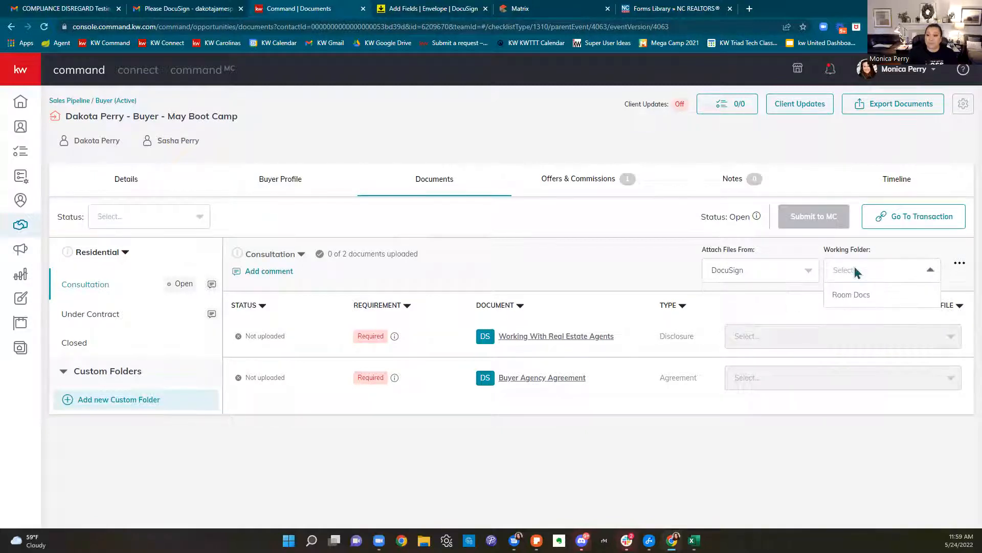
click(851, 295)
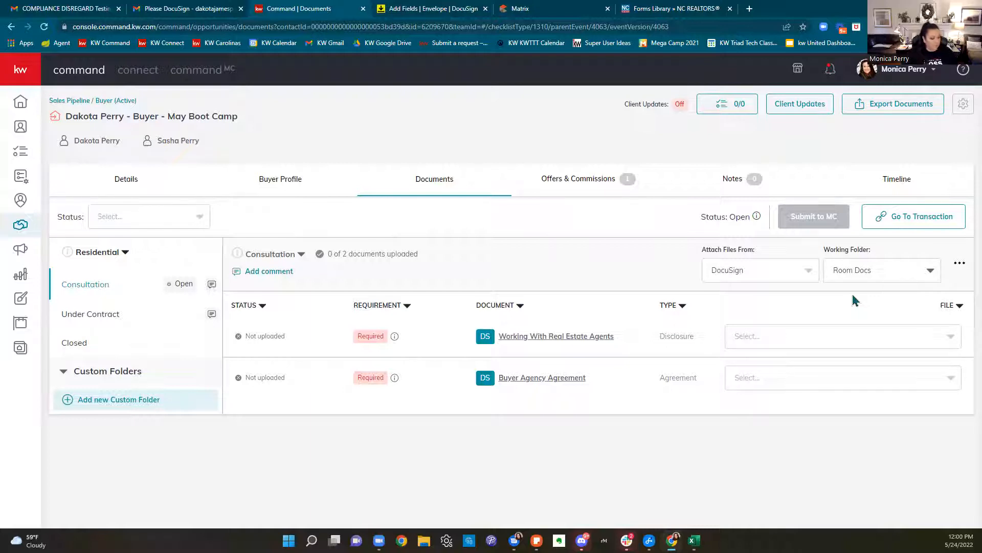
Attach the signed Working With Real Estate Agents disclosure and Exclusive Buyer Agency Agreement
click(817, 338)
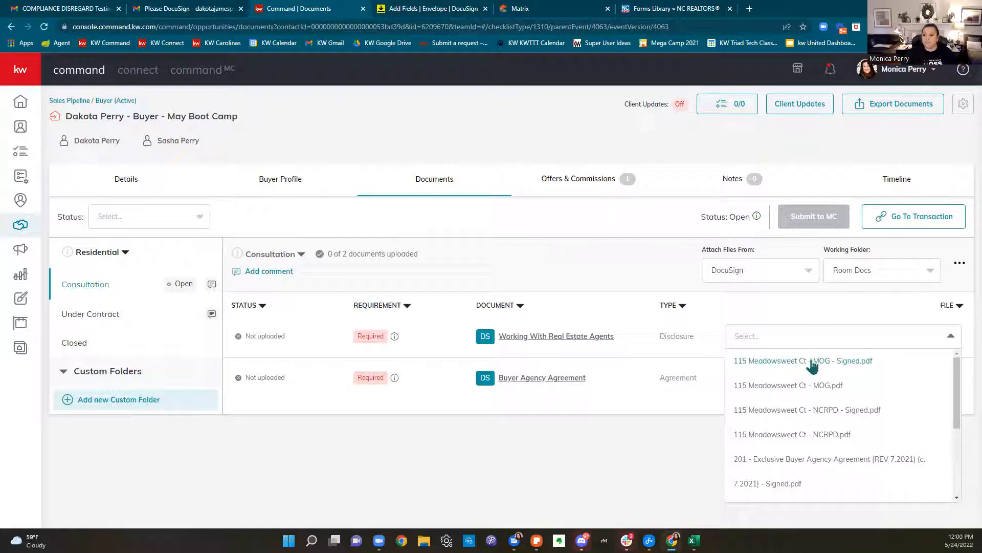
scroll(814, 434, down, 2)
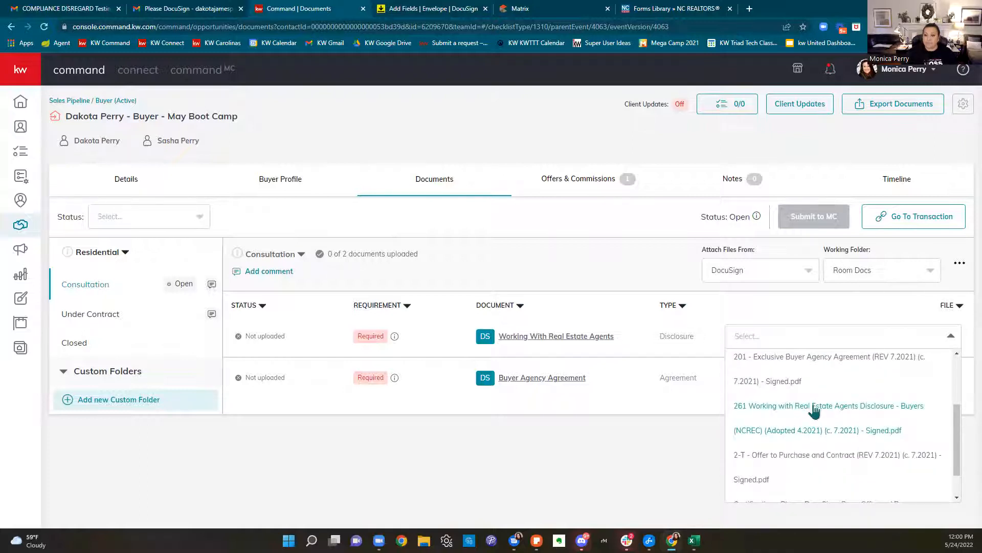
click(814, 406)
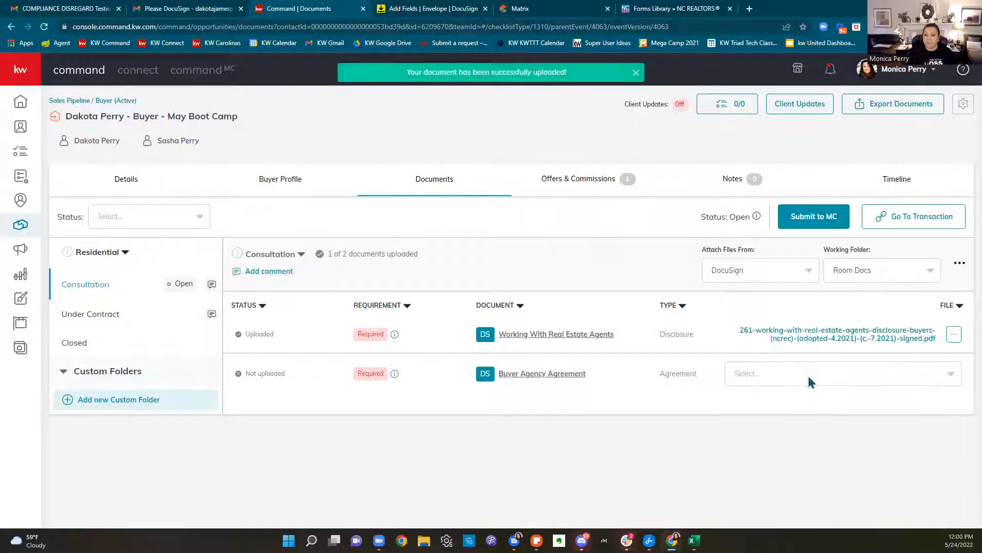
click(809, 378)
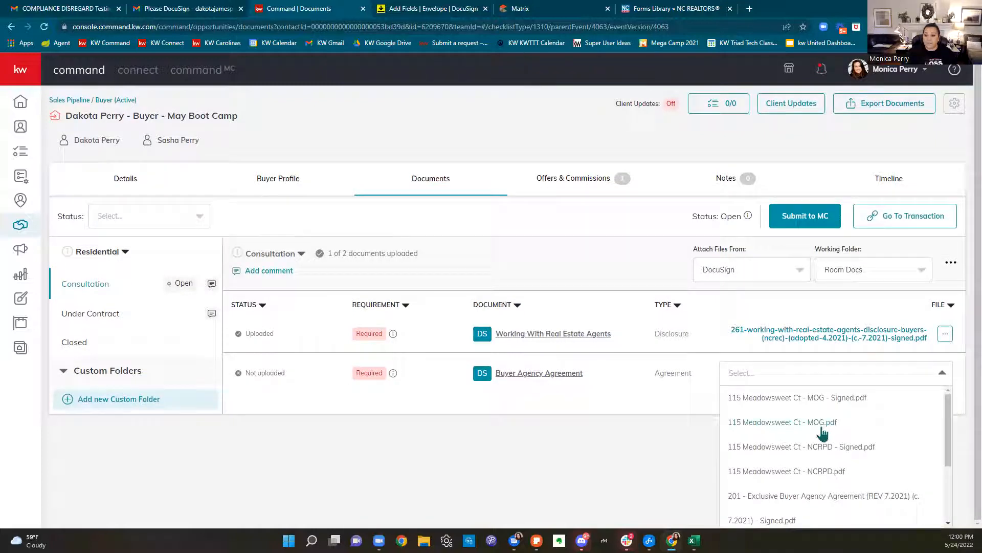
scroll(822, 430, down, 2)
click(823, 401)
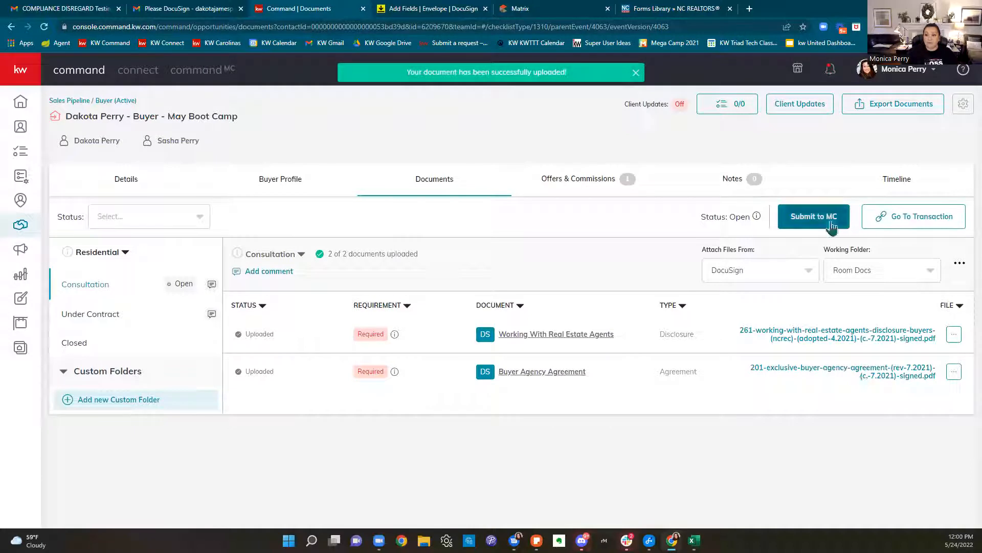
In Under Contract, use the Room Docs folder and attach the signed 2-T Offer to Purchase and Contract
click(122, 315)
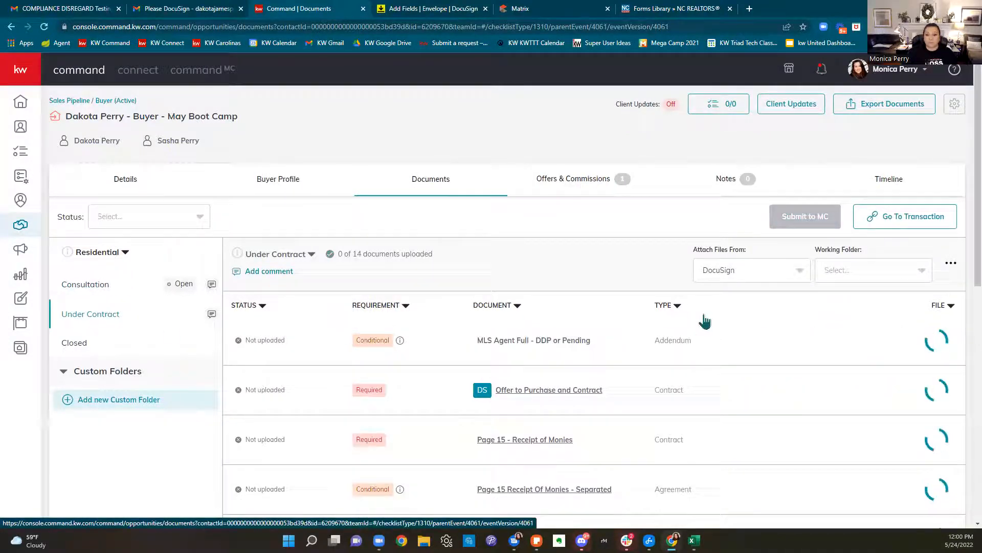
scroll(770, 279, down, 2)
click(853, 173)
click(786, 276)
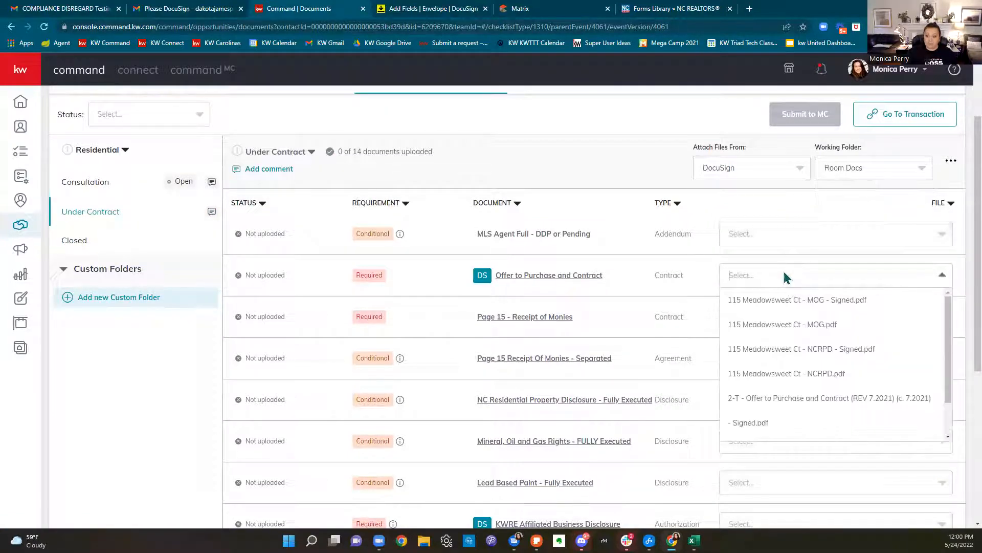
click(830, 399)
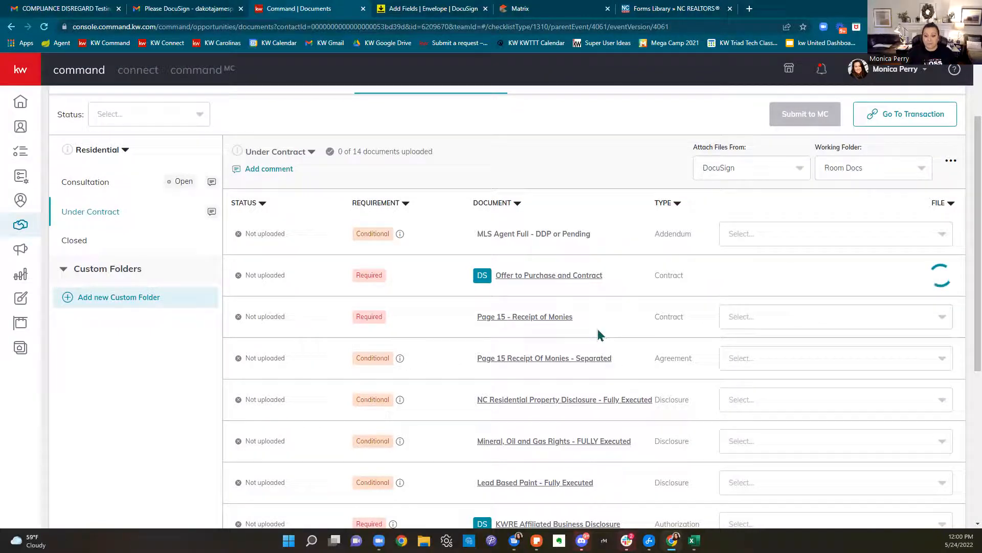
Attach the signed NCRPD disclosure and the MOG file to their checklist rows
scroll(597, 329, down, 1)
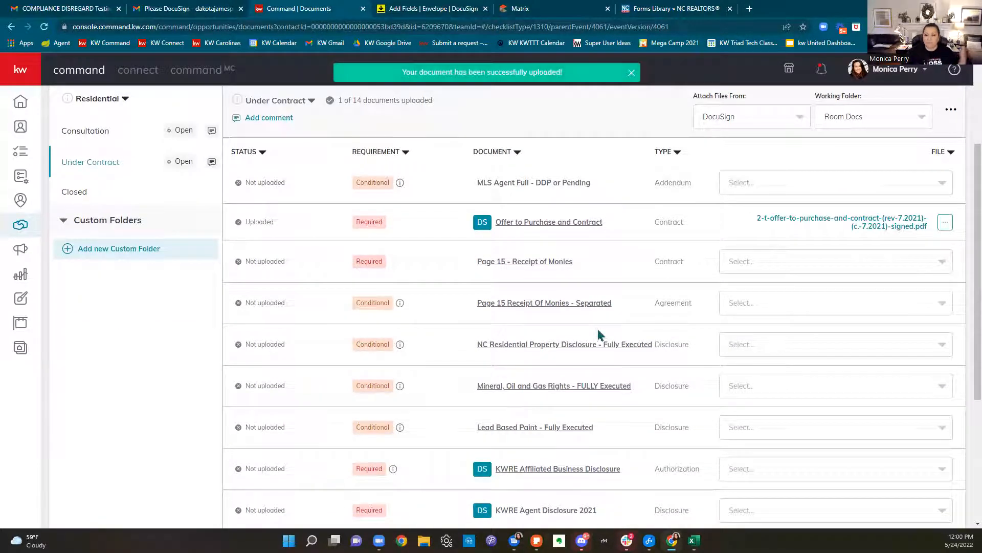
scroll(602, 331, down, 2)
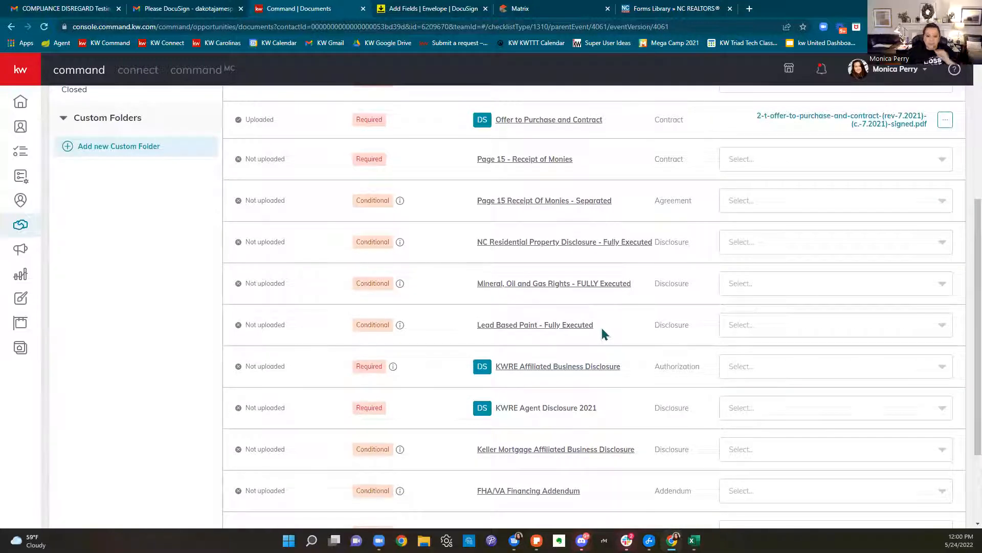
click(834, 245)
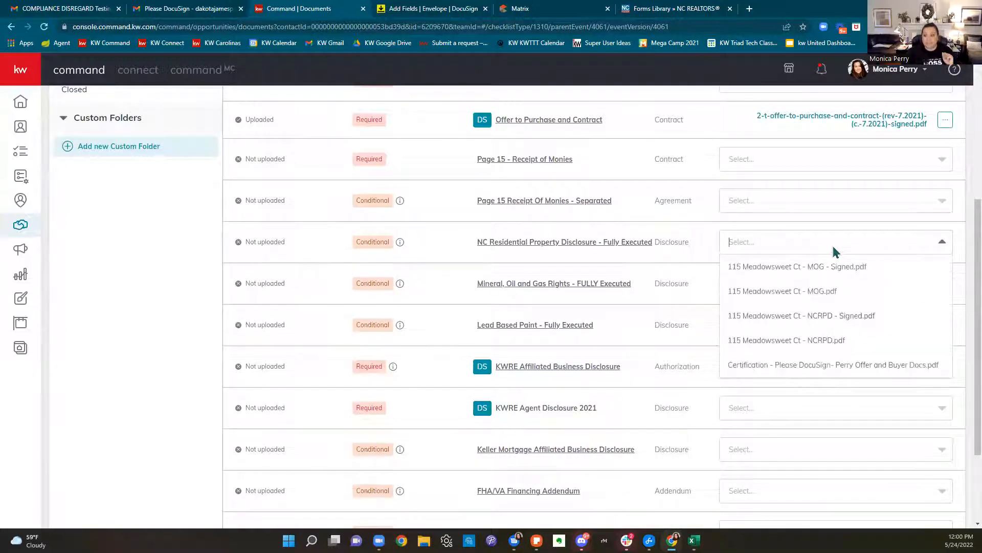
click(832, 324)
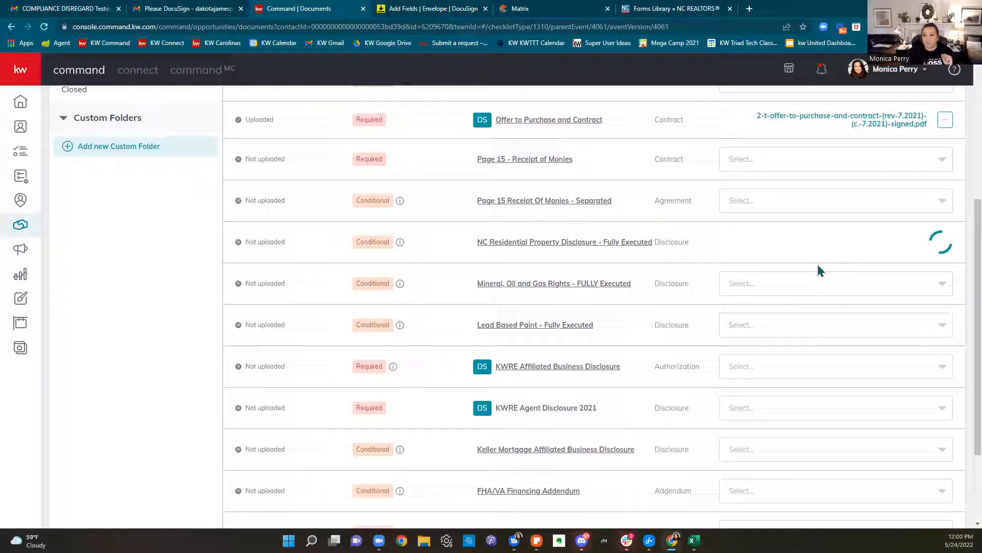
click(810, 289)
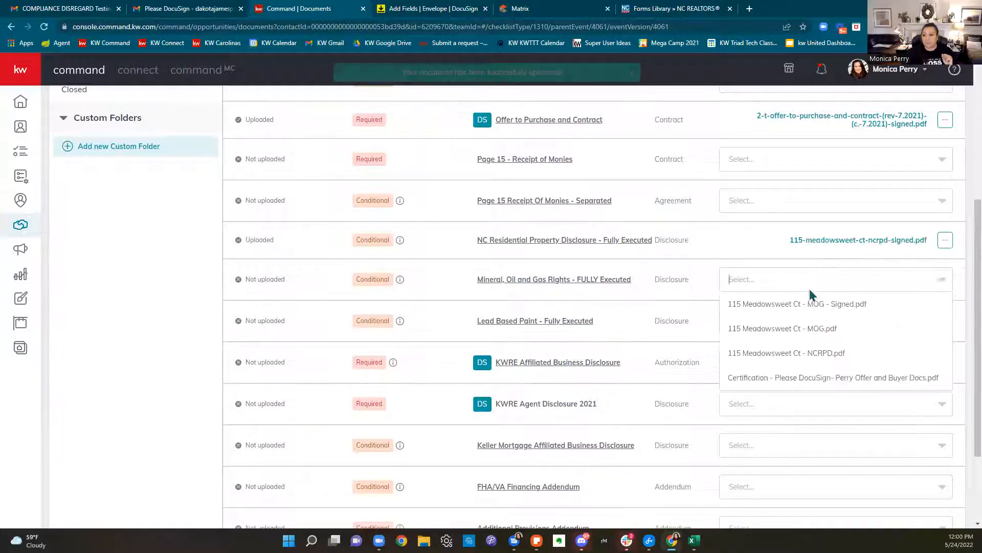
click(807, 328)
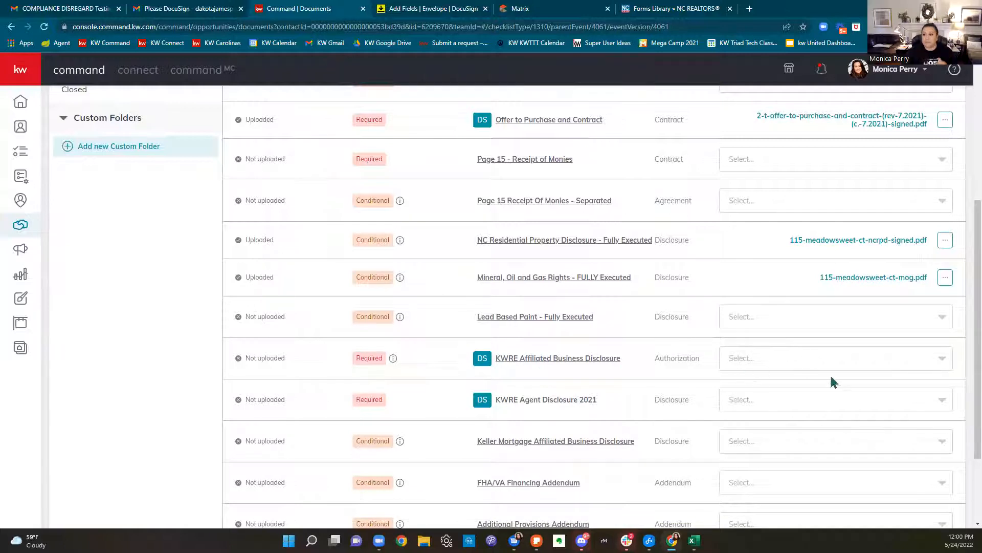
scroll(831, 377, up, 5)
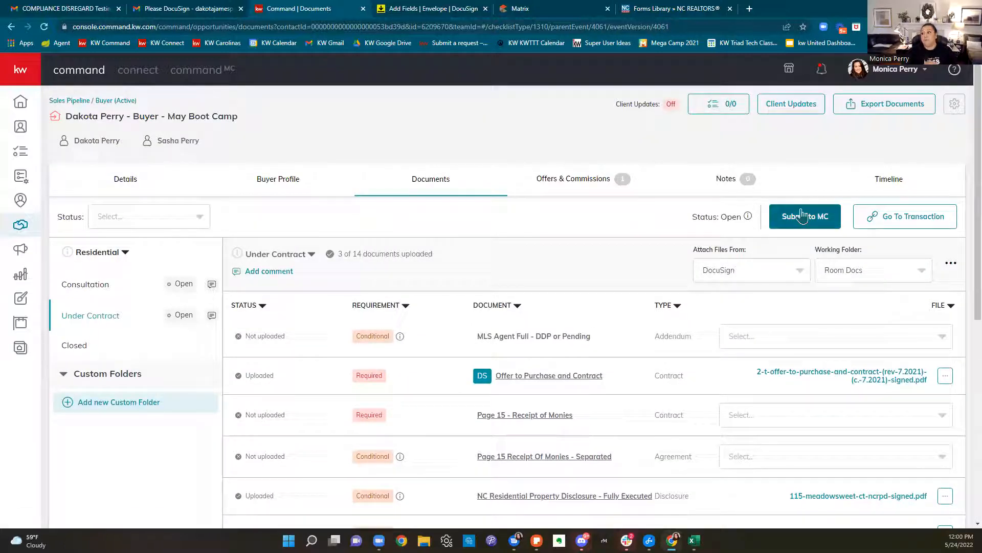